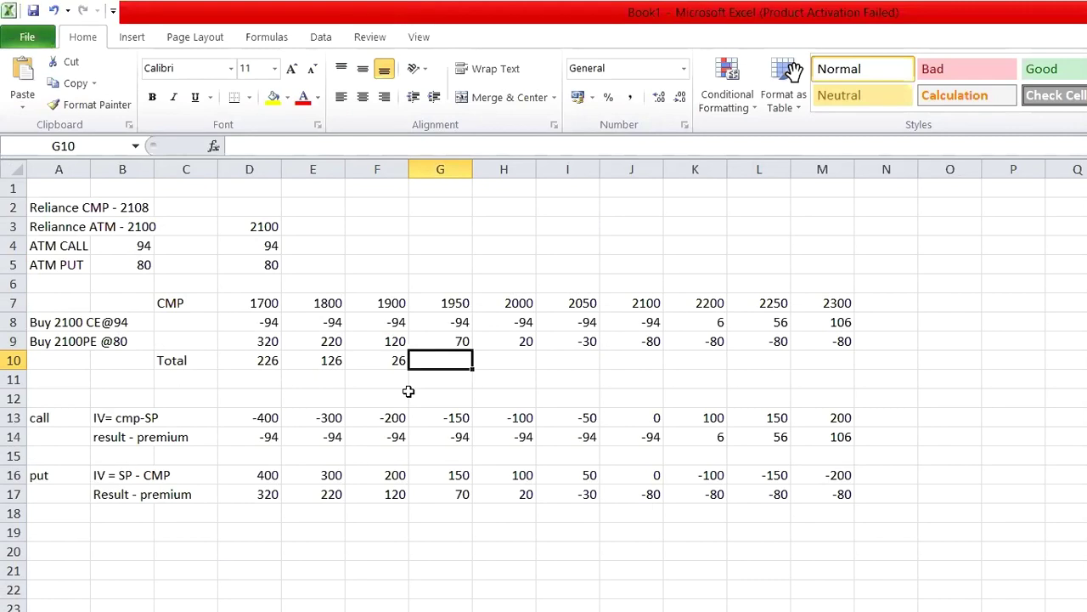
Step: Enter -14 as the total for CMP 1950 and the formula =-G10-24 as the total for CMP 2000
type("-14")
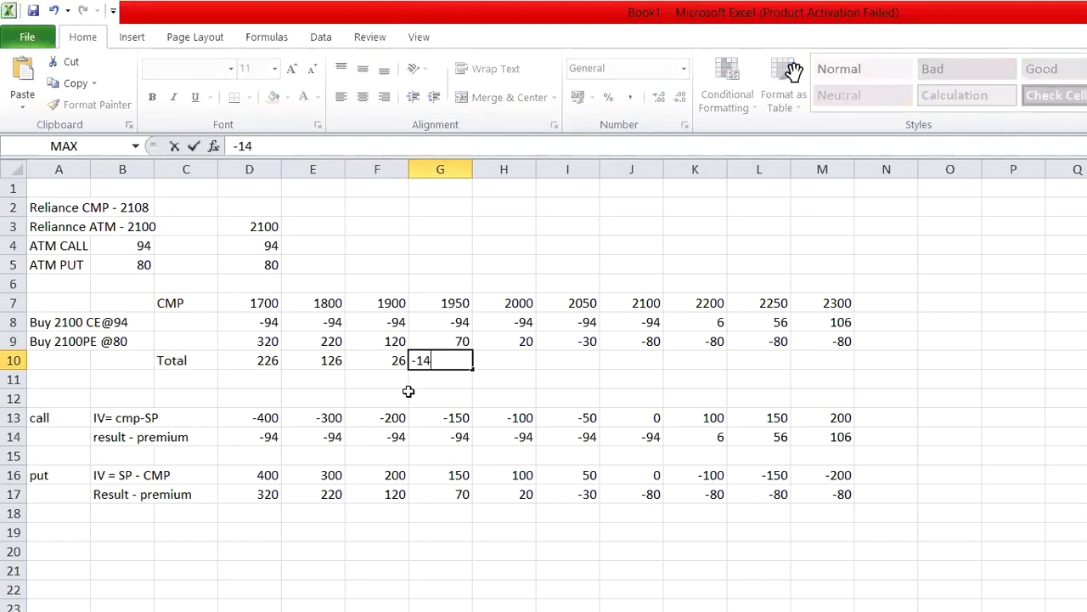
key("Tab")
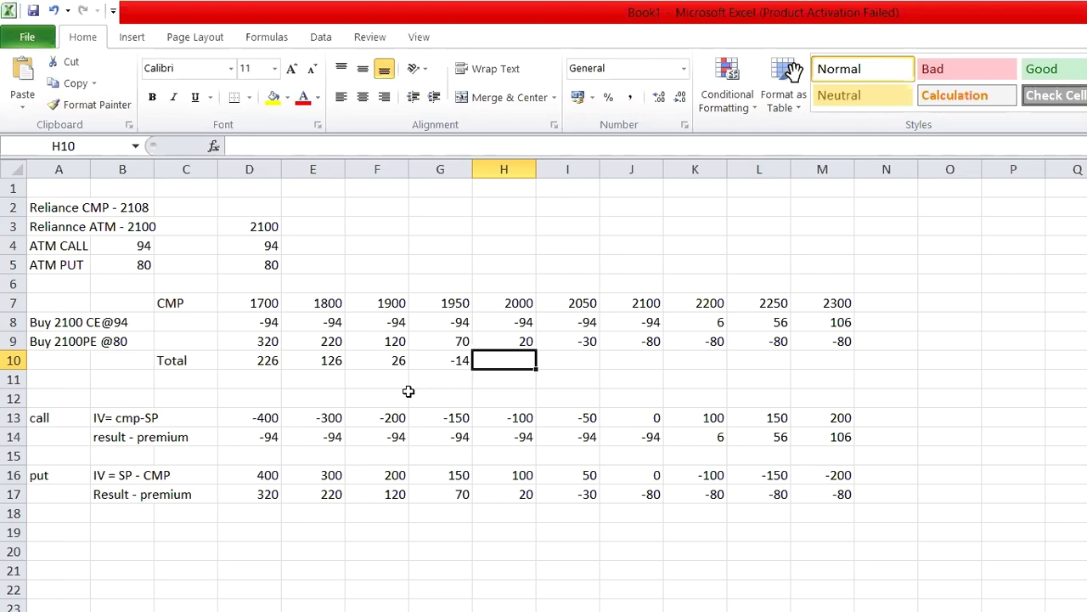
type("-")
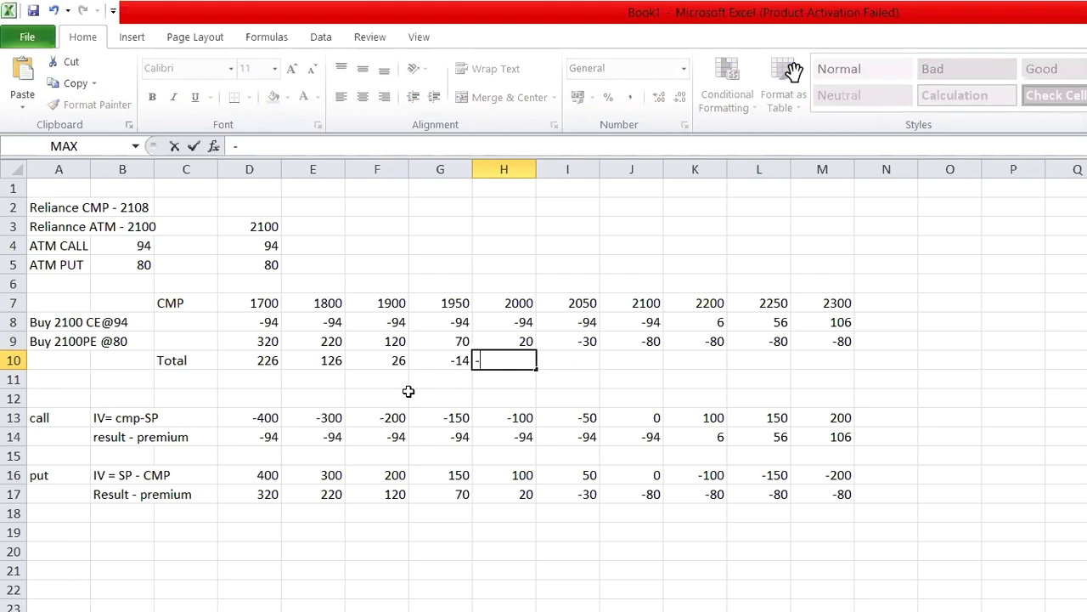
key("Left")
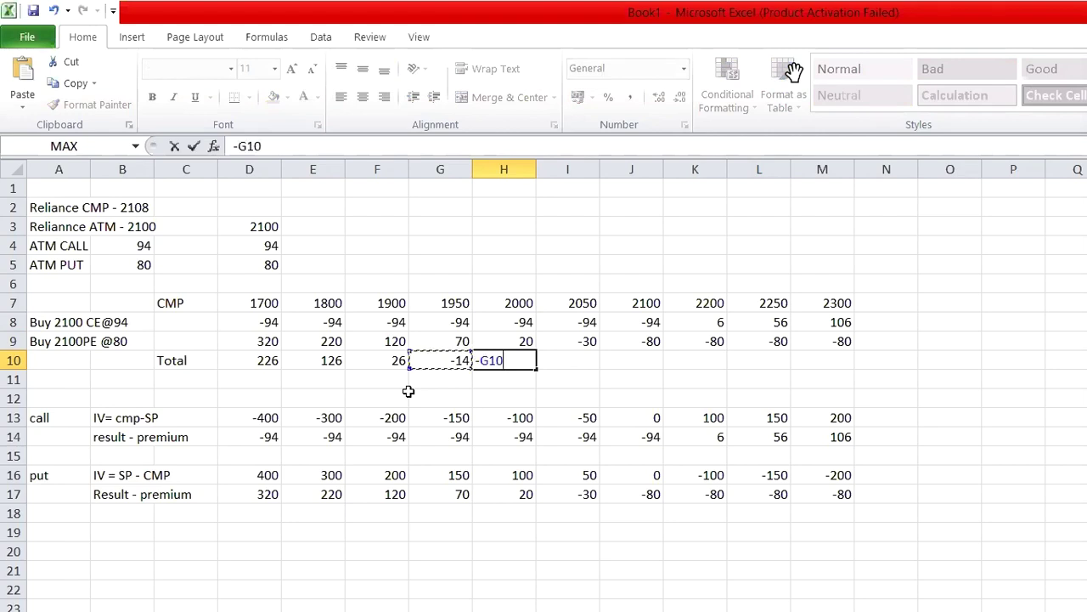
type("-24")
key("Tab")
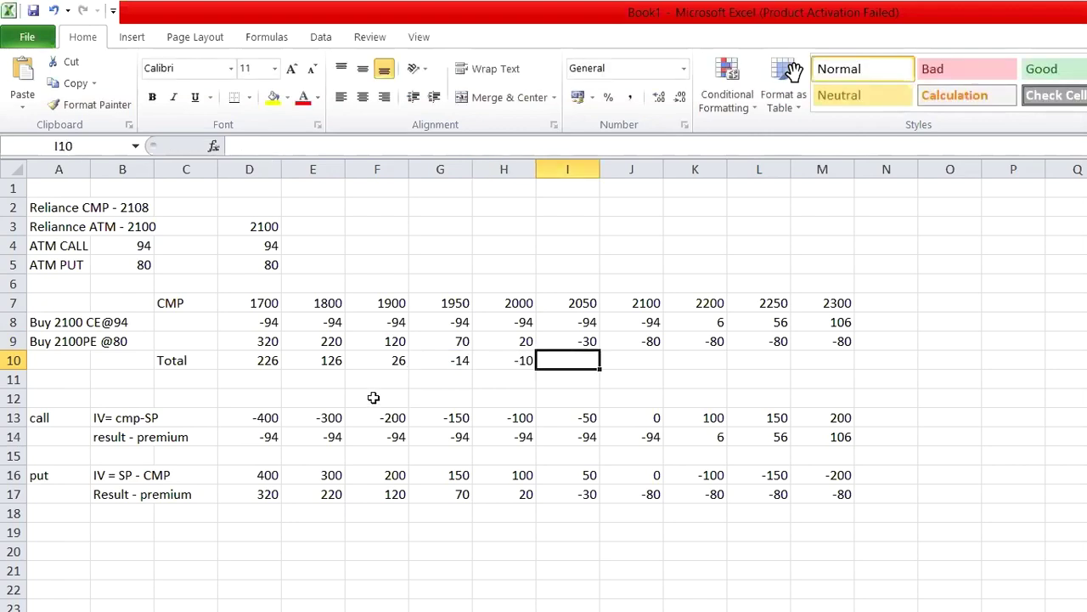
Step: Correct the Total row to -24 for CMP 1950 and -74 for CMP 2000
key("Left")
key("Left")
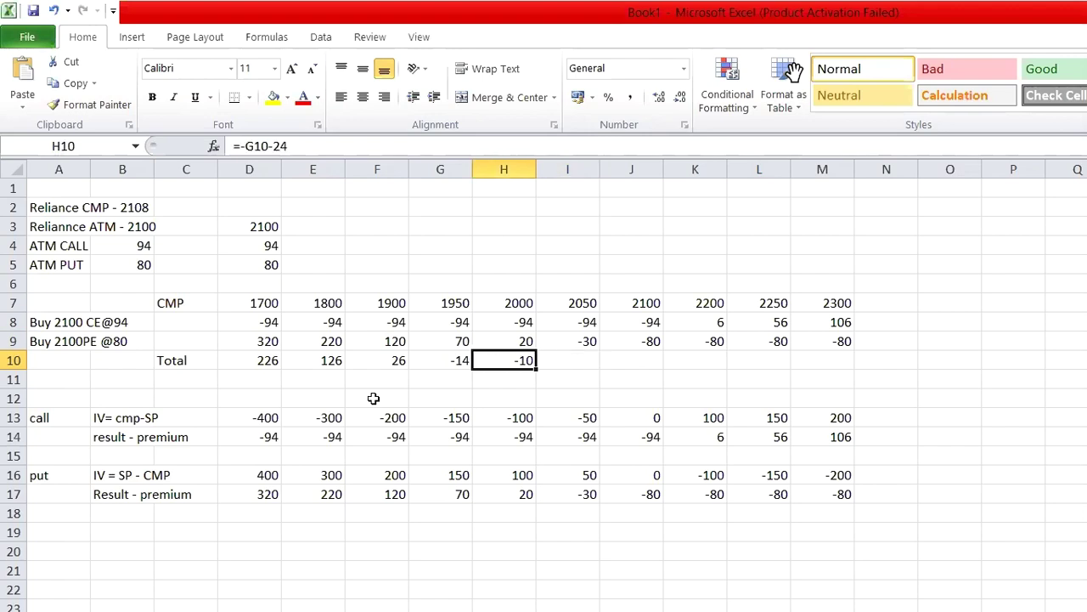
type("-24")
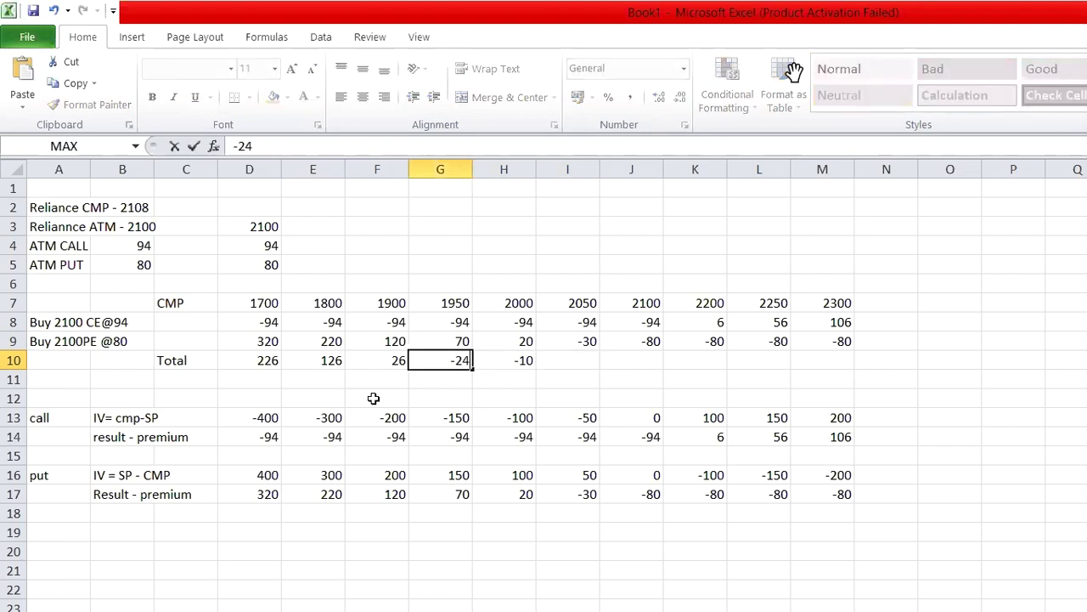
key("Tab")
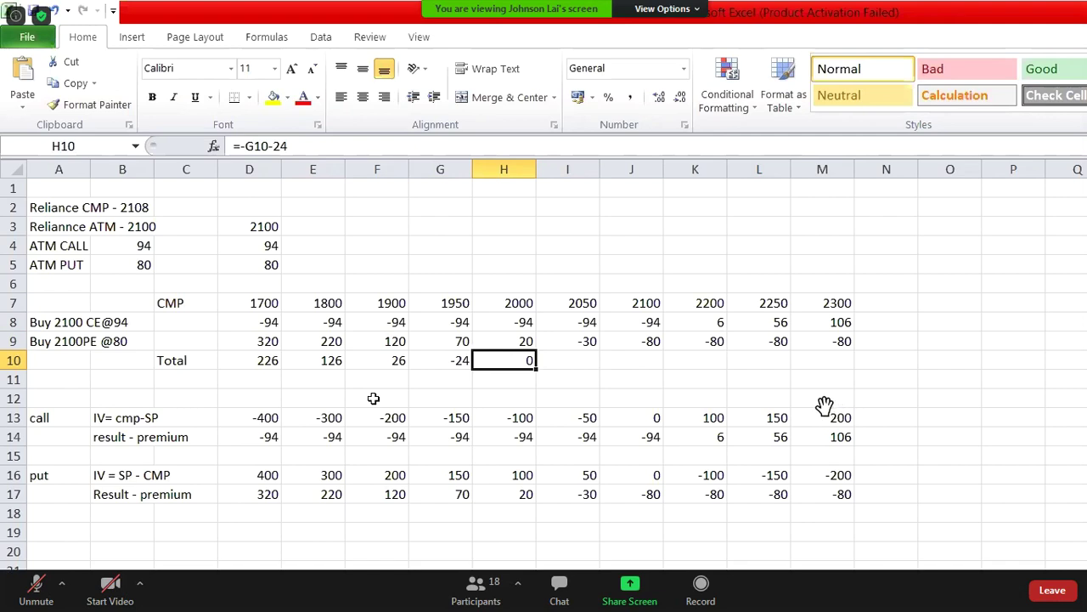
type("-")
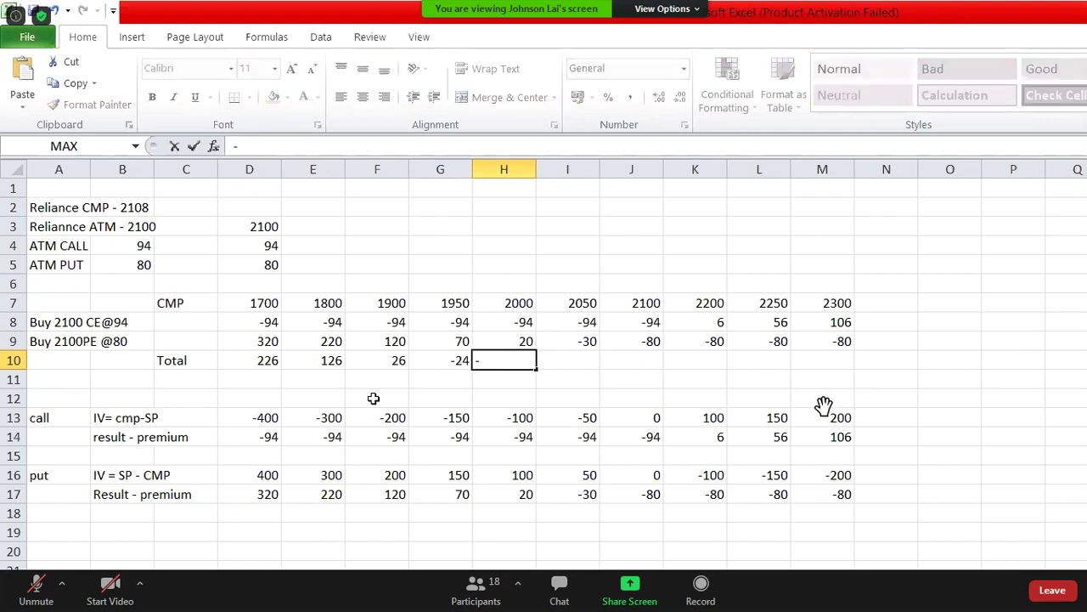
type("74")
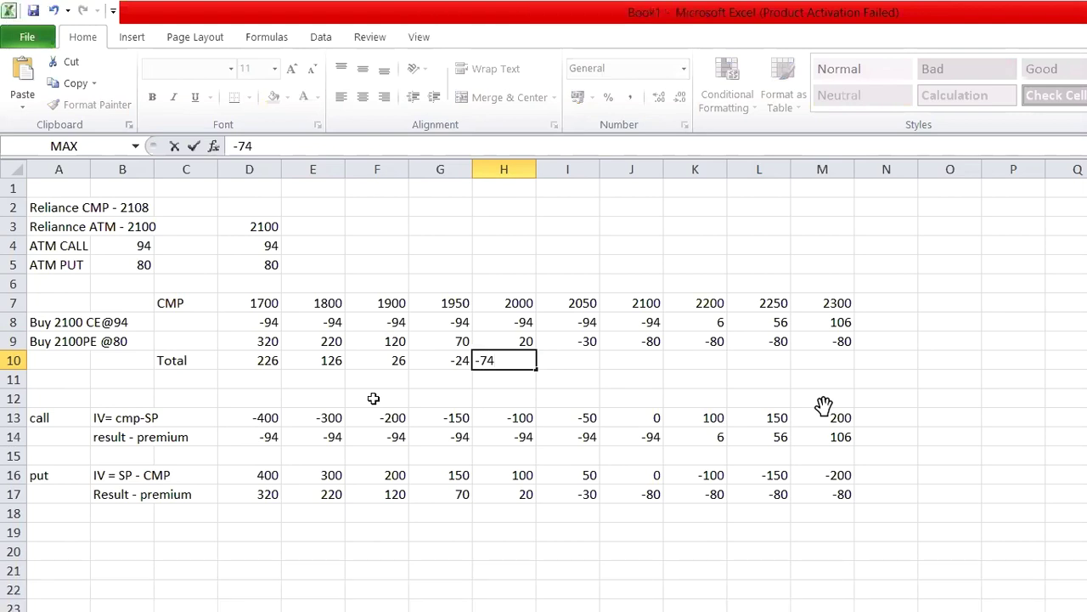
key("Tab")
Step: Enter totals of -124 for CMP 2050 and -174 for CMP 2100 in the Total row
type("-")
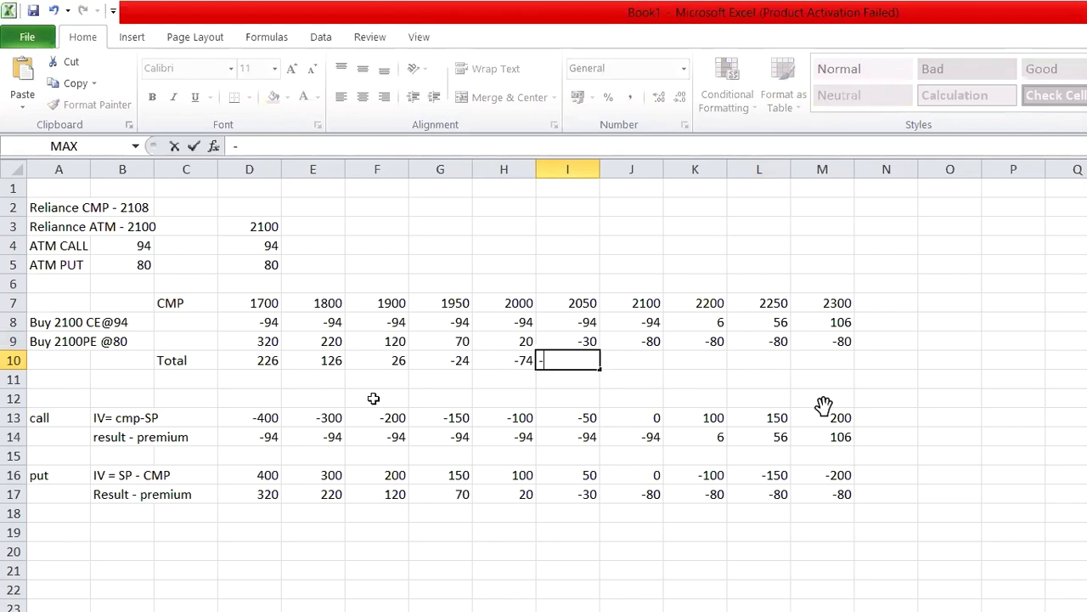
type("124")
key("Tab")
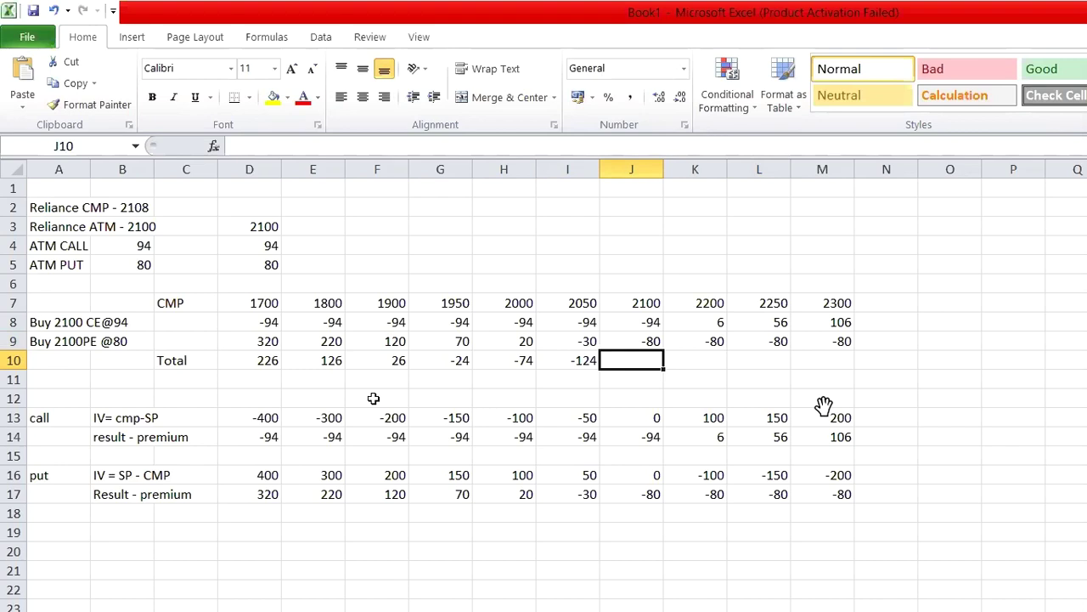
type("-")
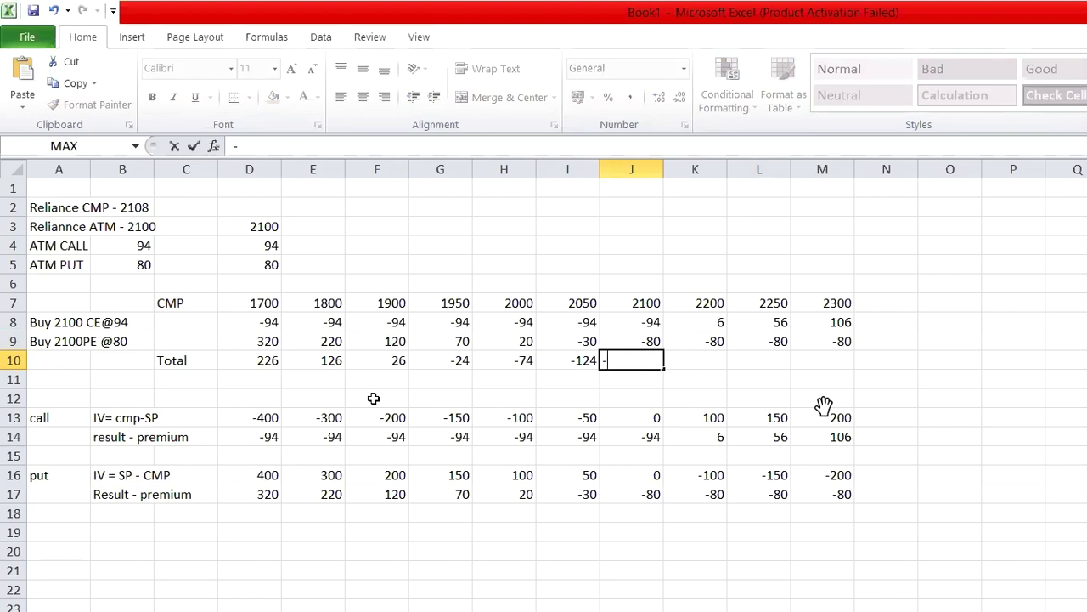
type("174")
key("Tab")
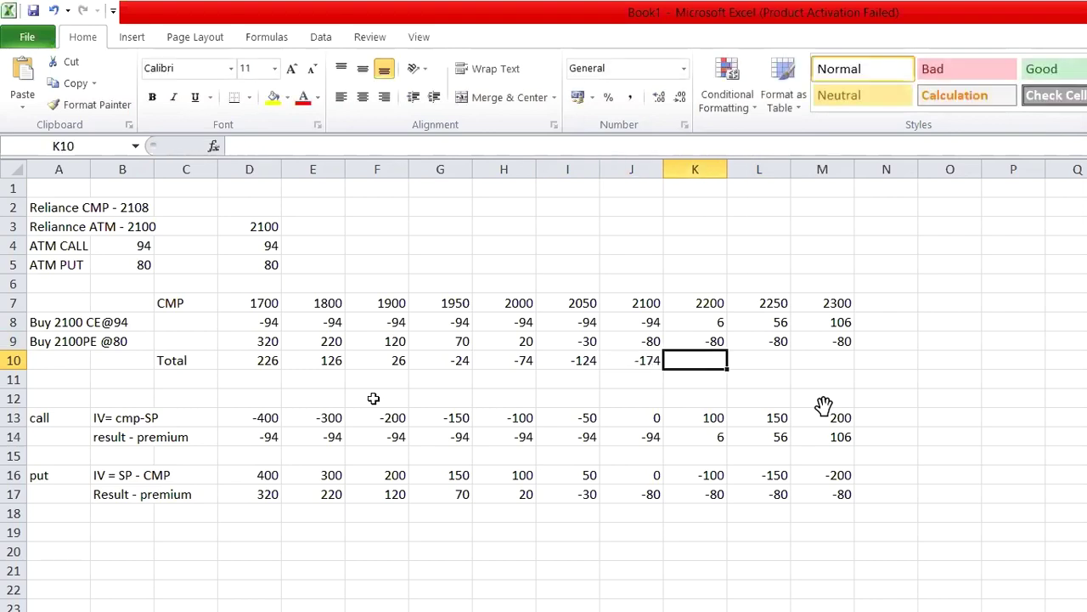
Step: Enter totals of -74 for CMP 2200 and -26 for CMP 2250 in the Total row
type("-")
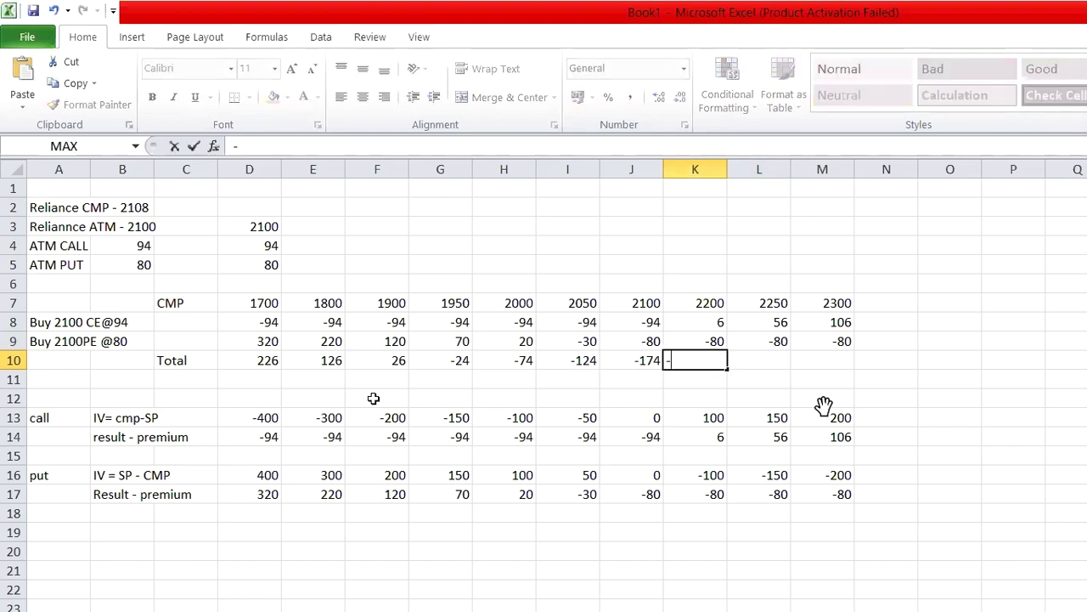
type("74")
key("Tab")
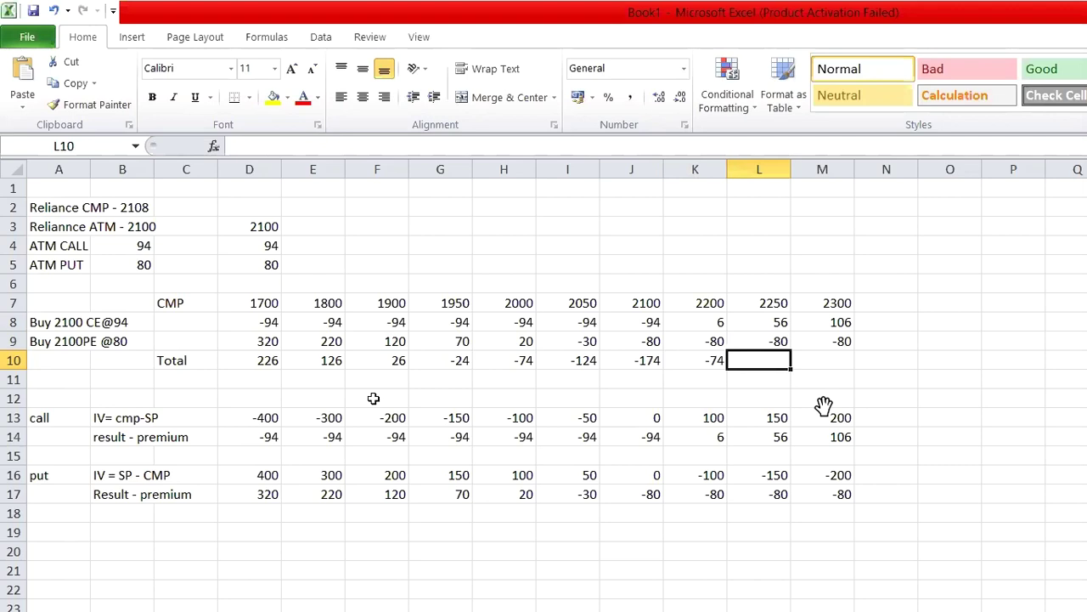
type("-")
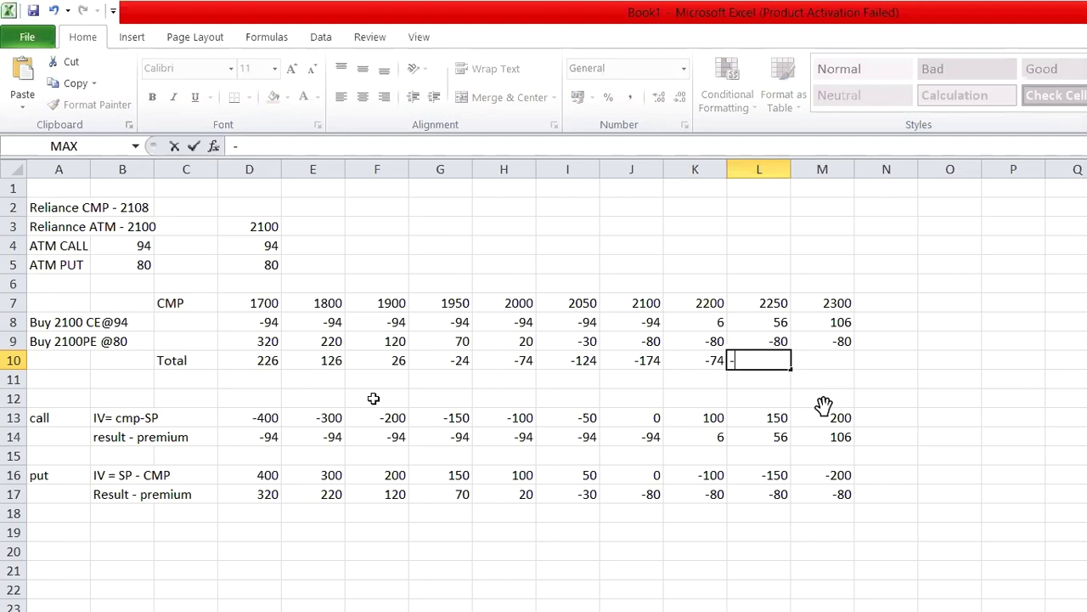
type("26")
key("Tab")
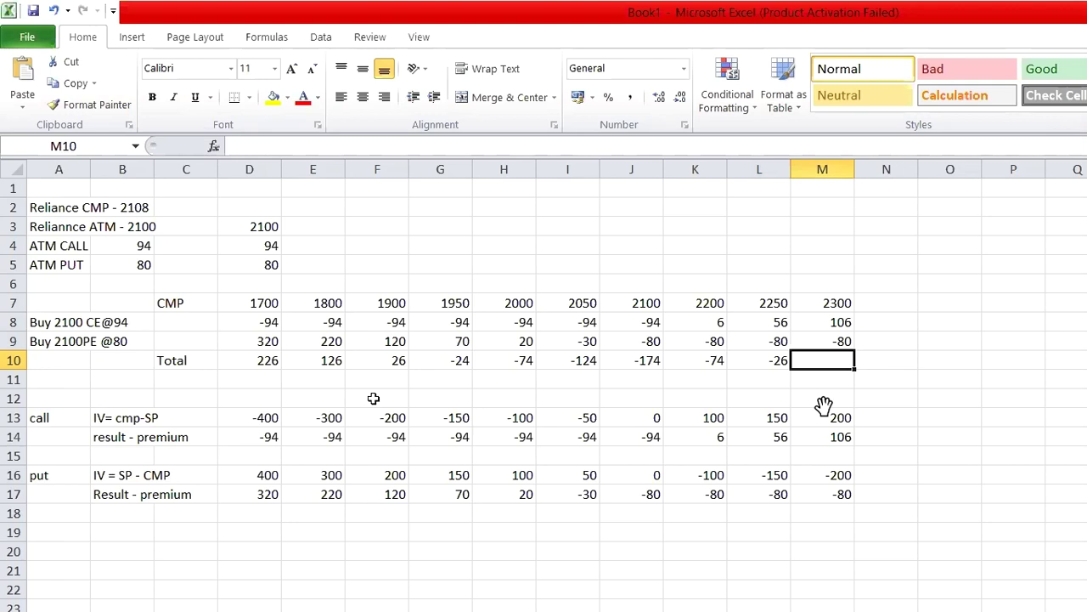
Step: Check the CMP 2250 figures and enter 26 as the total for CMP 2300 in cell M10
key("Left")
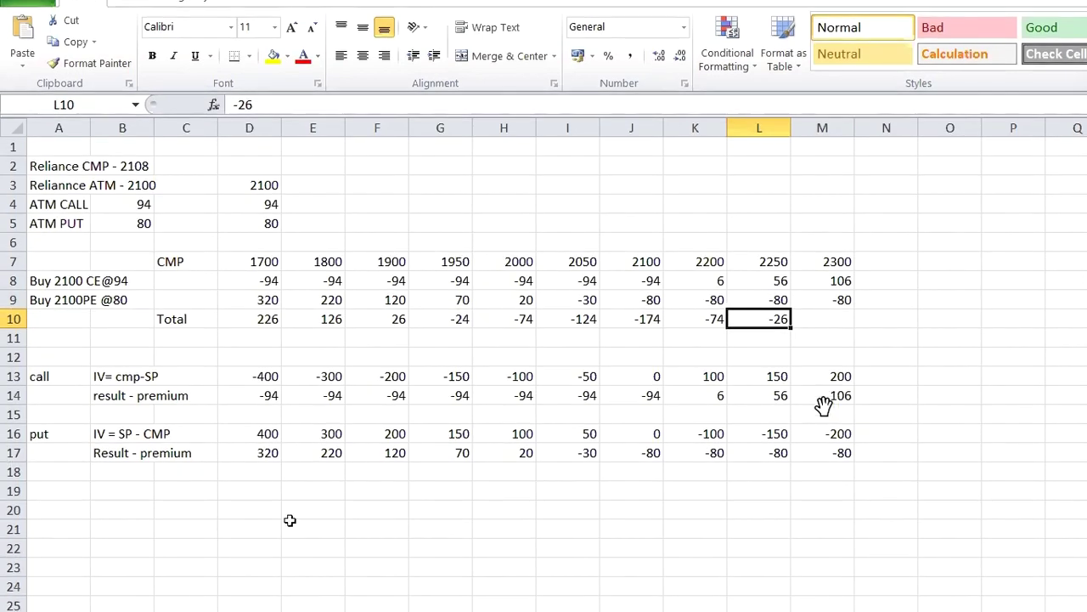
left_click(783, 300)
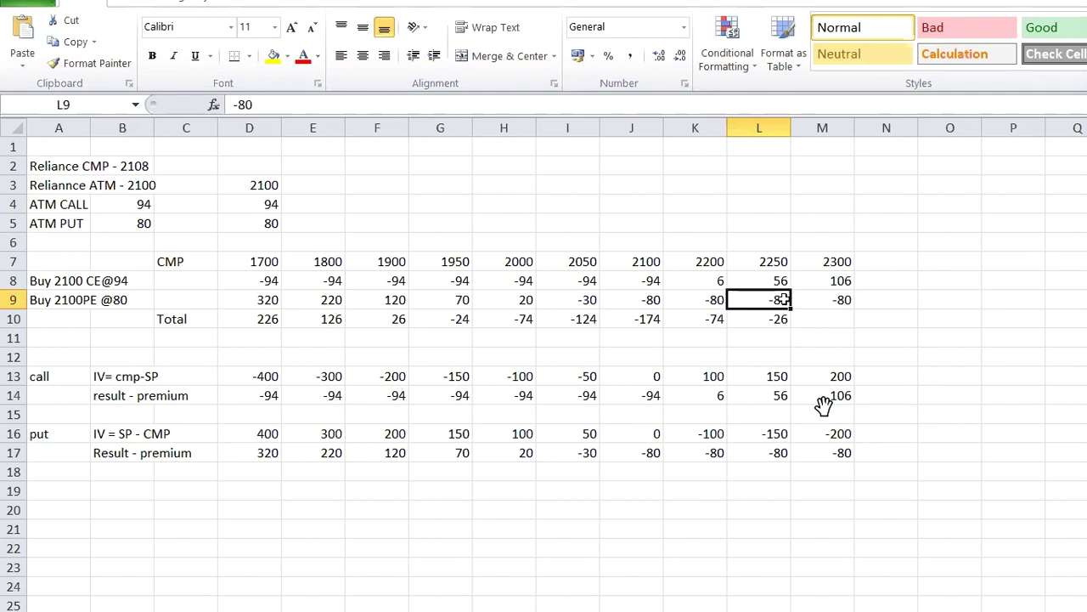
key("Return")
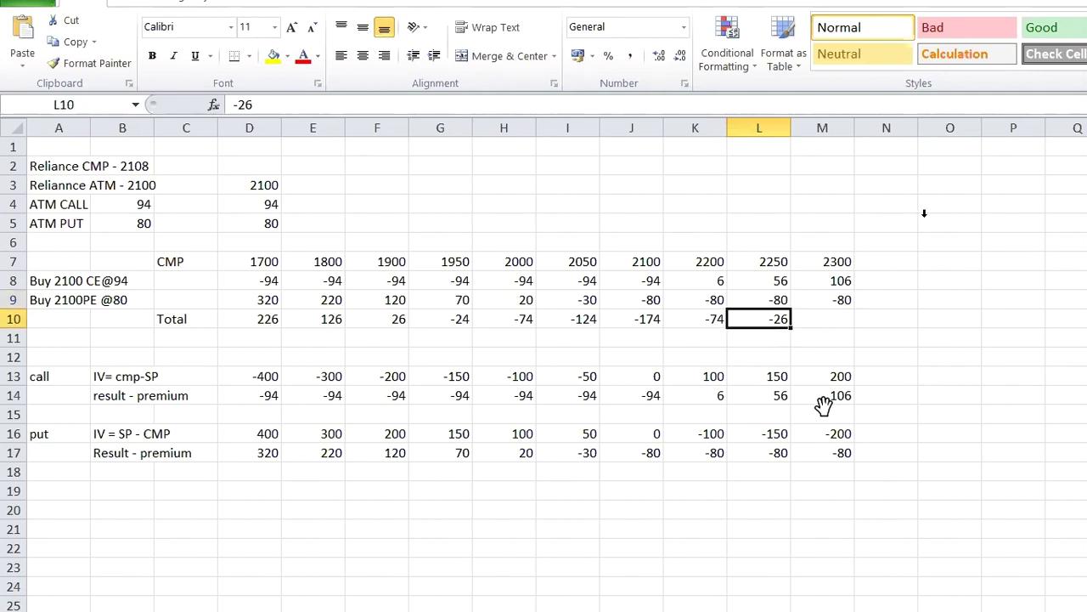
left_click(833, 317)
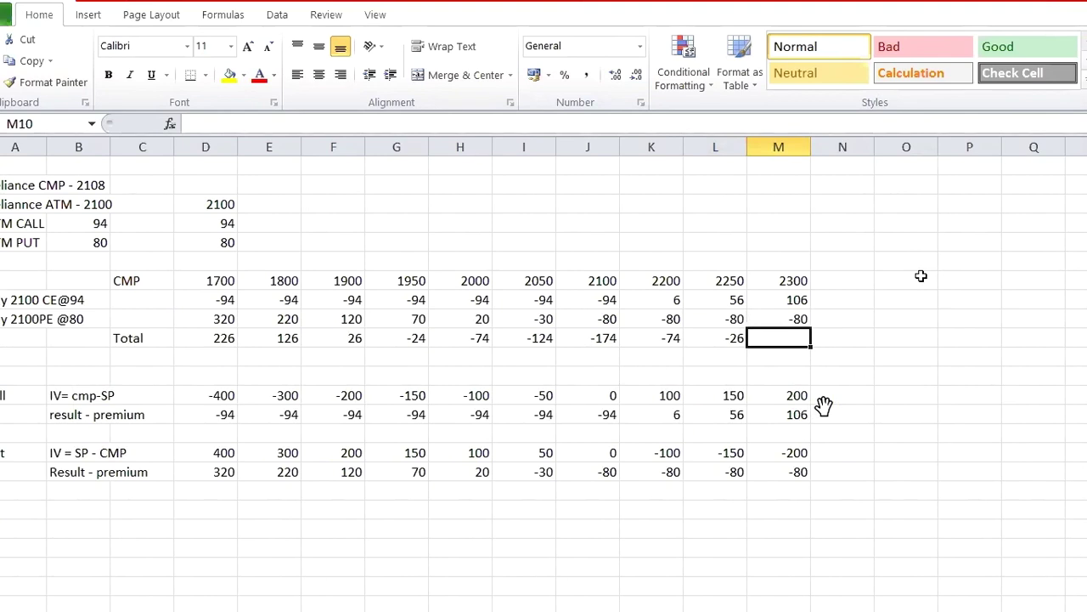
type("26")
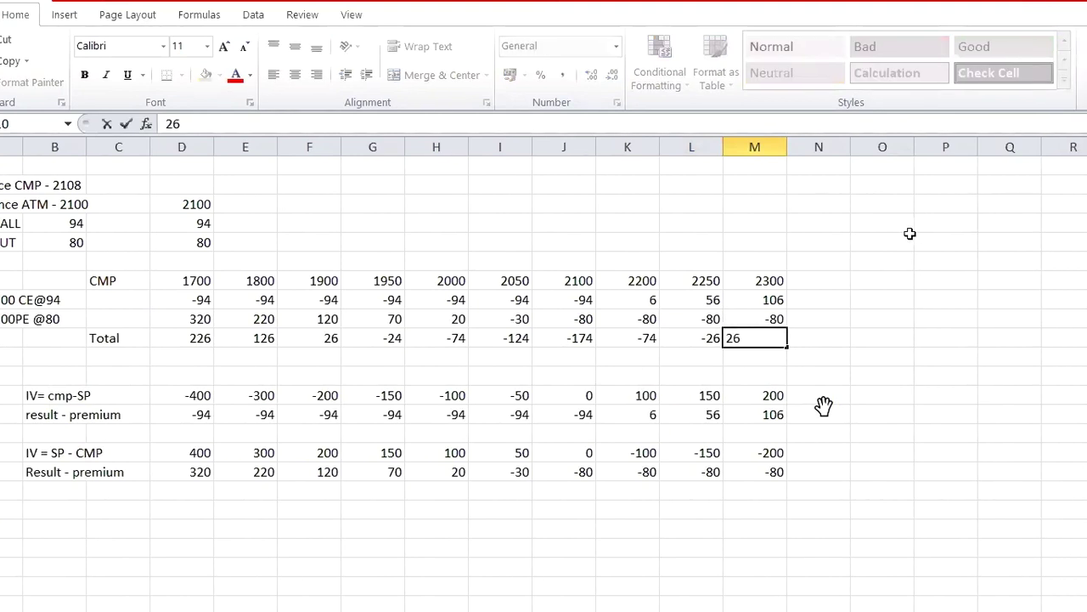
Step: Add a CMP of 2500 in N7 and calculate its call intrinsic value in N13 with =N7-D3
left_click(833, 279)
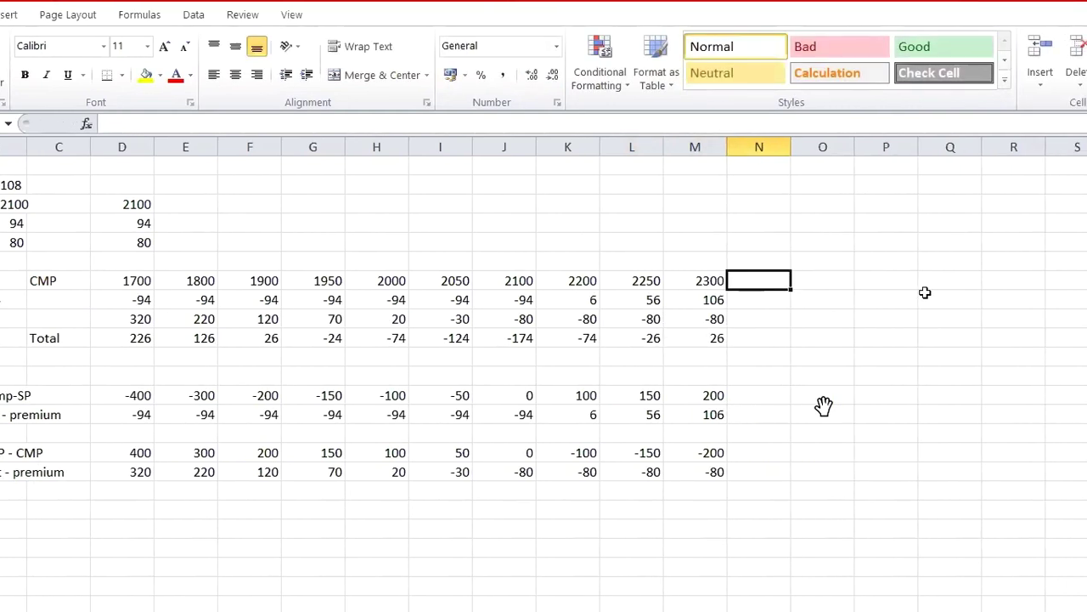
type("2500")
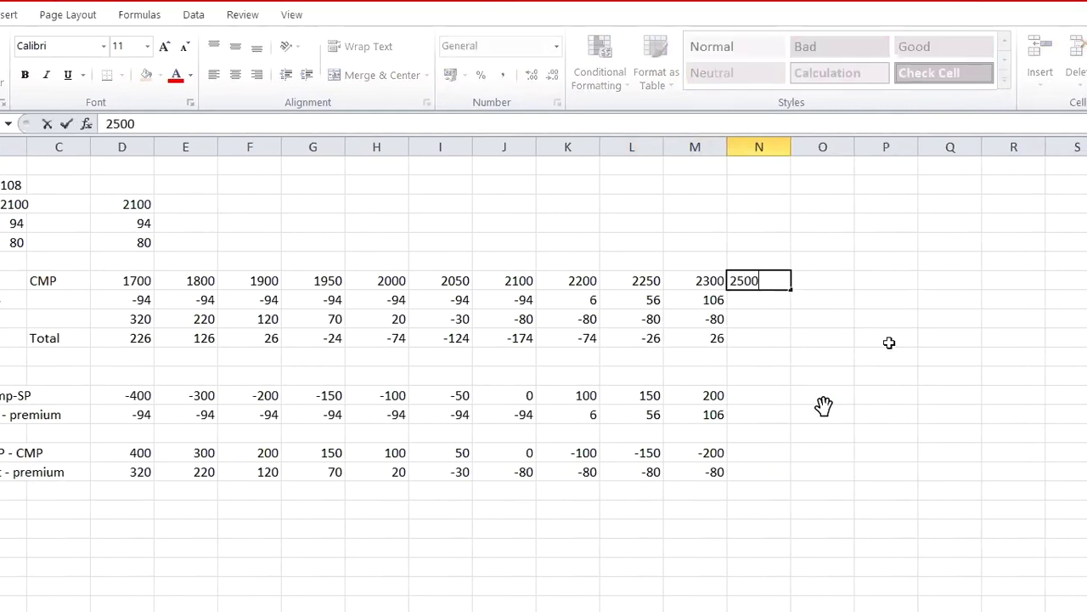
left_click(758, 396)
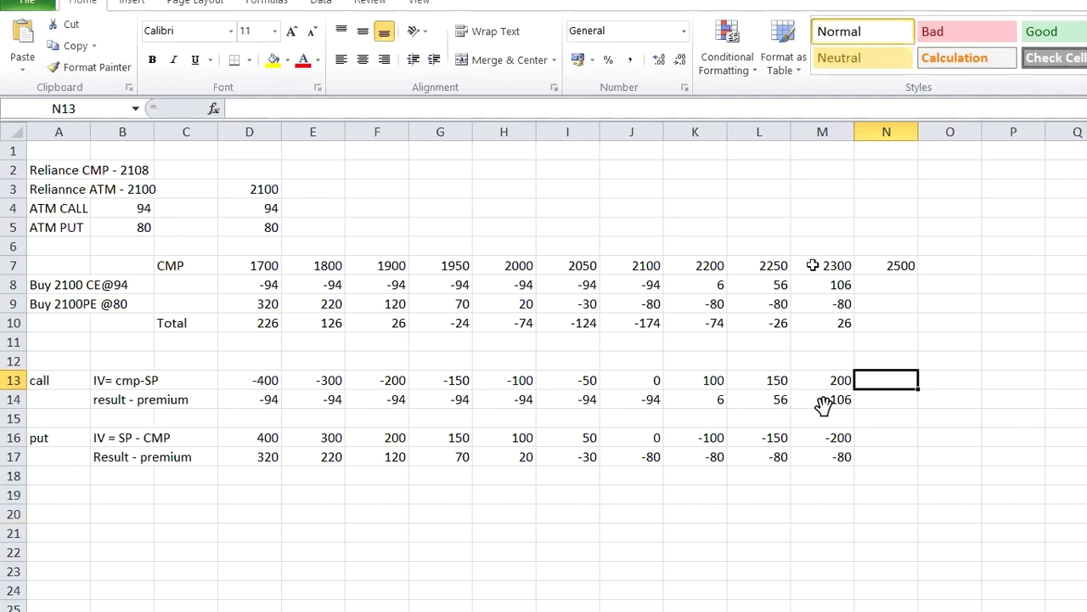
type("=")
left_click(902, 274)
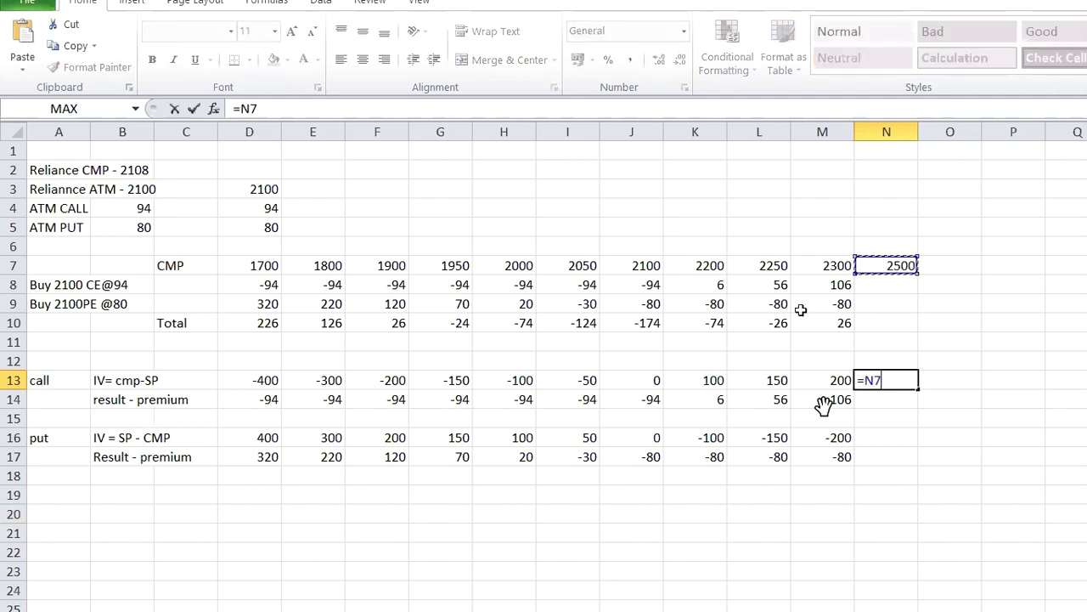
type("-")
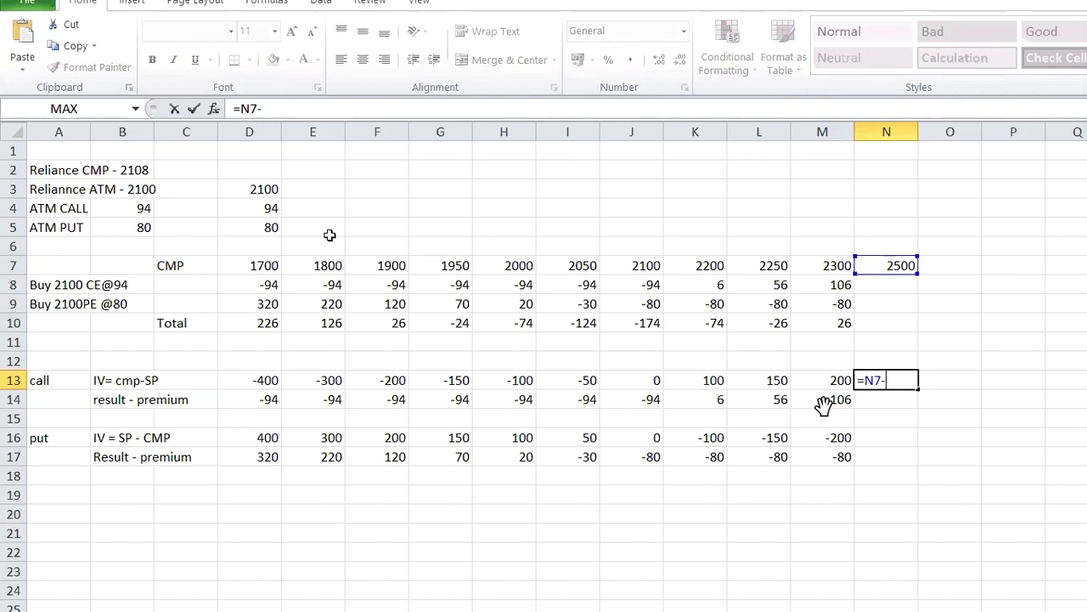
left_click(276, 191)
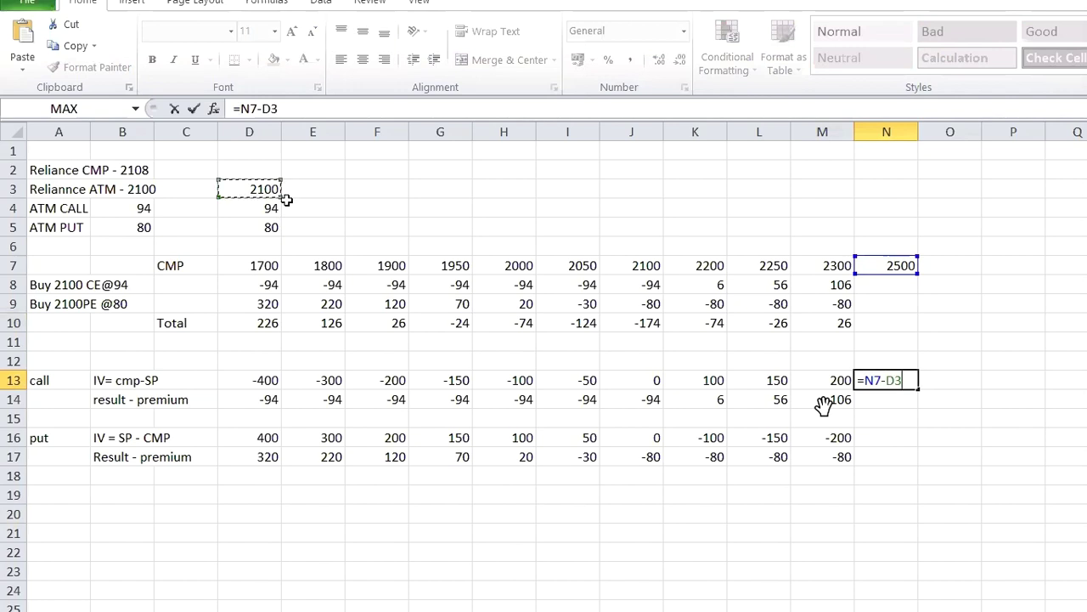
key("Return")
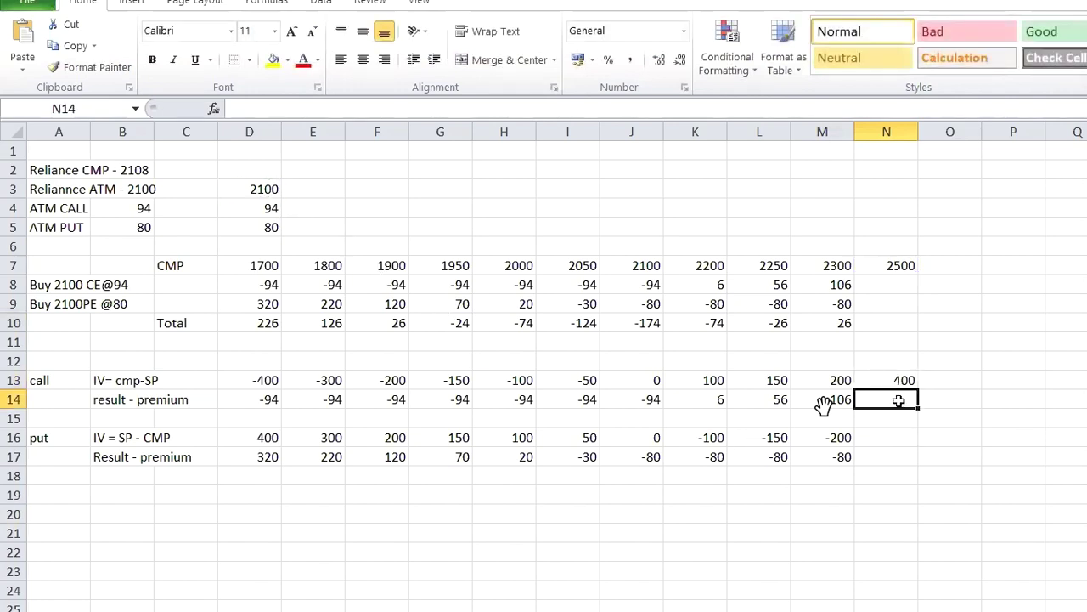
Step: Calculate the call result after premium in N14 with =N13-D4 and enter 306 in the Buy 2100 CE row under CMP 2500
type("=")
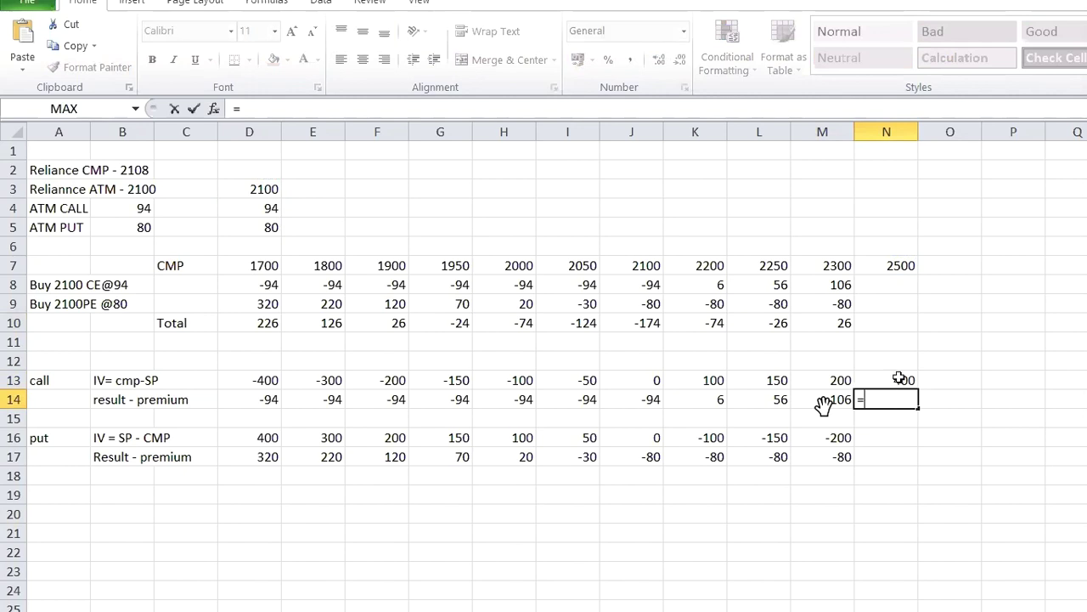
left_click(899, 377)
type("-")
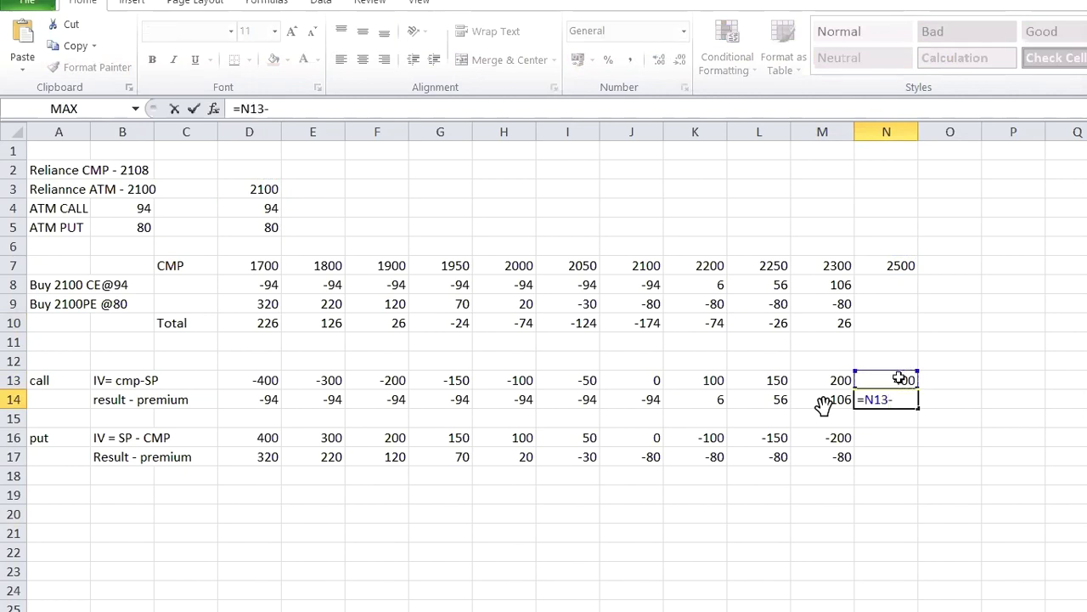
left_click(268, 210)
key("Return")
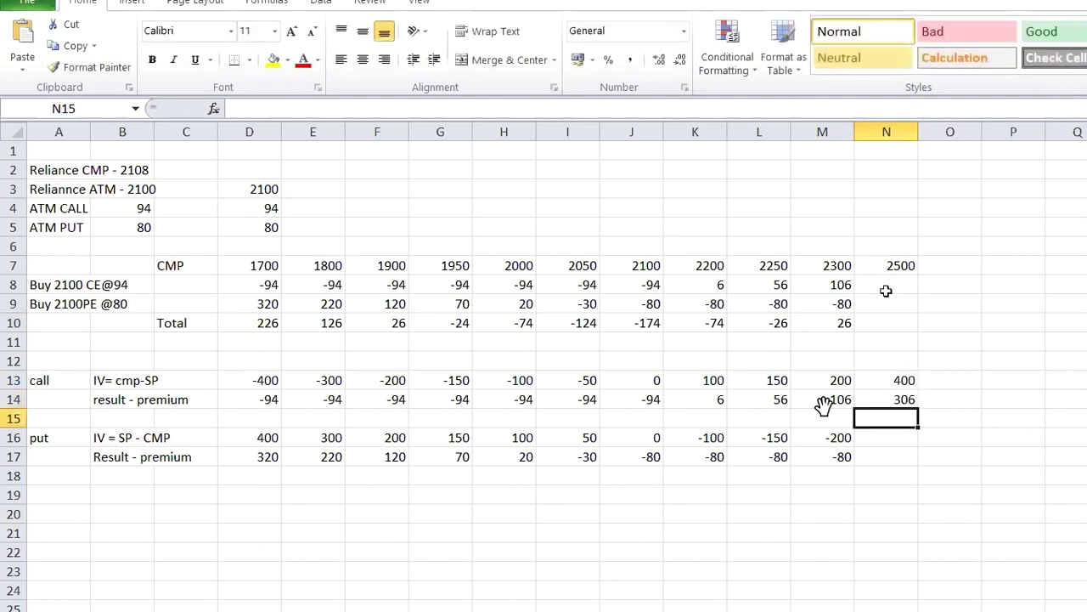
left_click(889, 286)
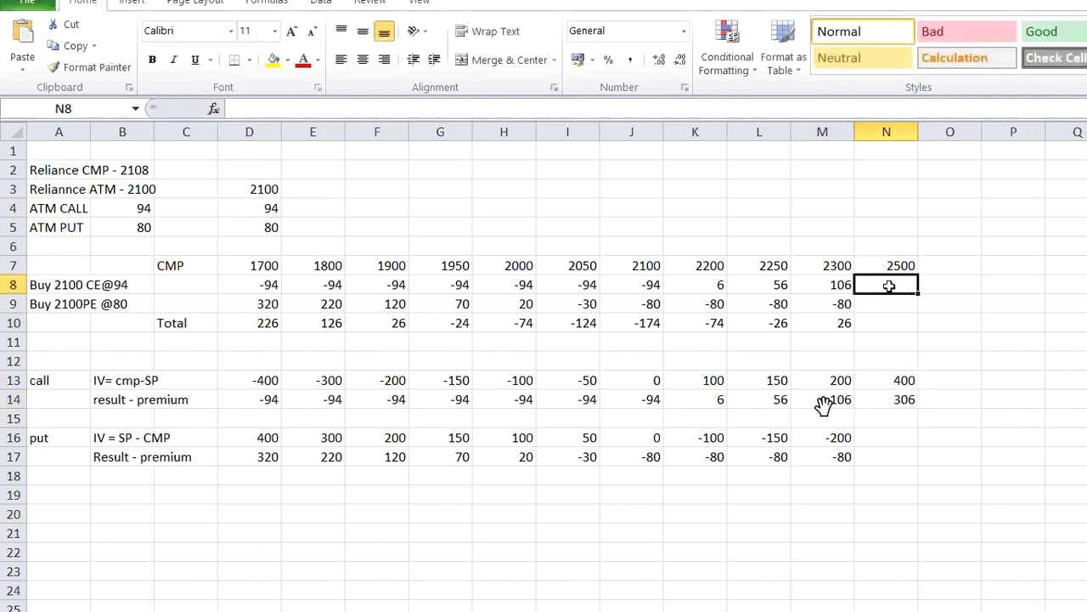
type("306")
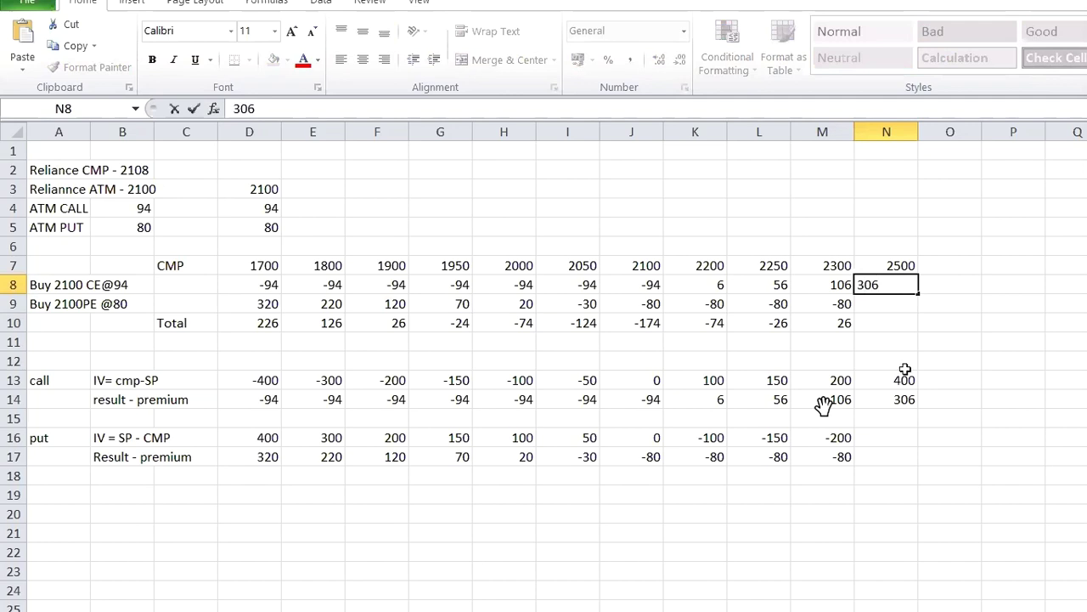
Step: Under CMP 2500, enter the put intrinsic value -400 in N16 and the result after premium -80 in N17
left_click(906, 452)
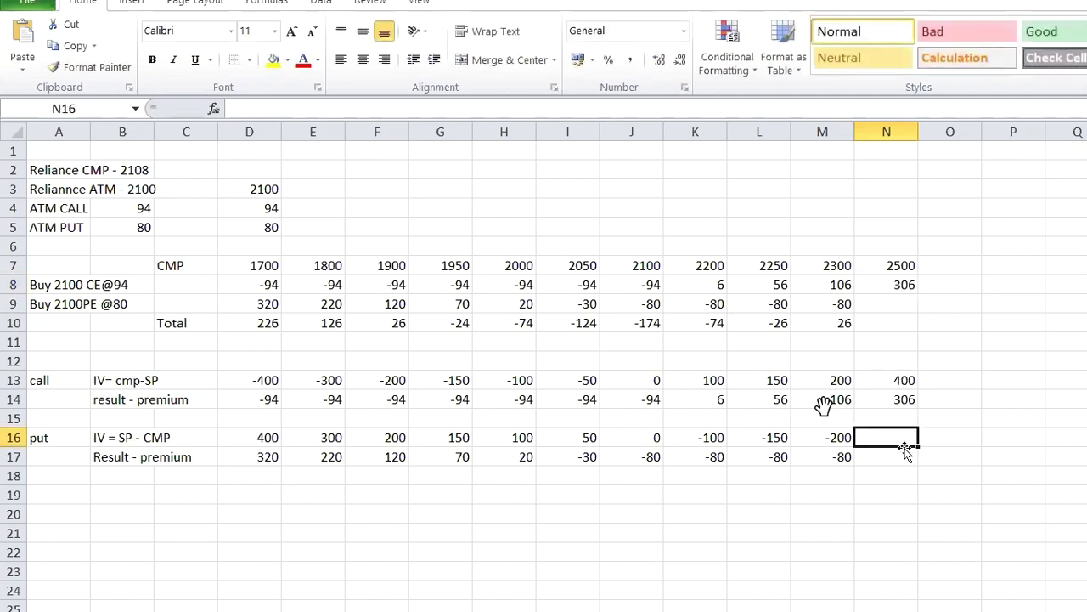
type("-400")
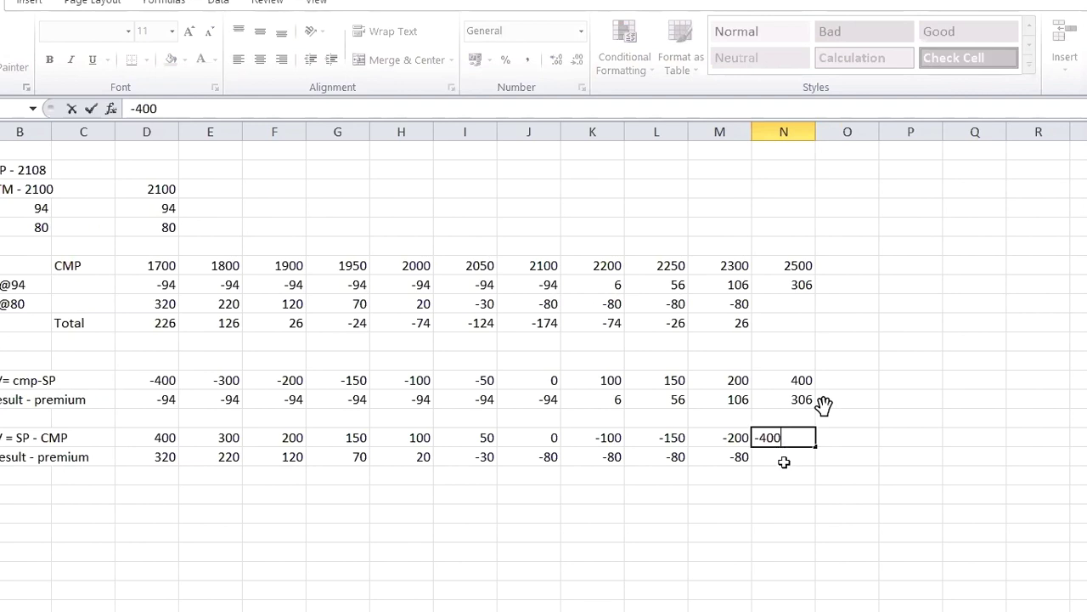
left_click(784, 461)
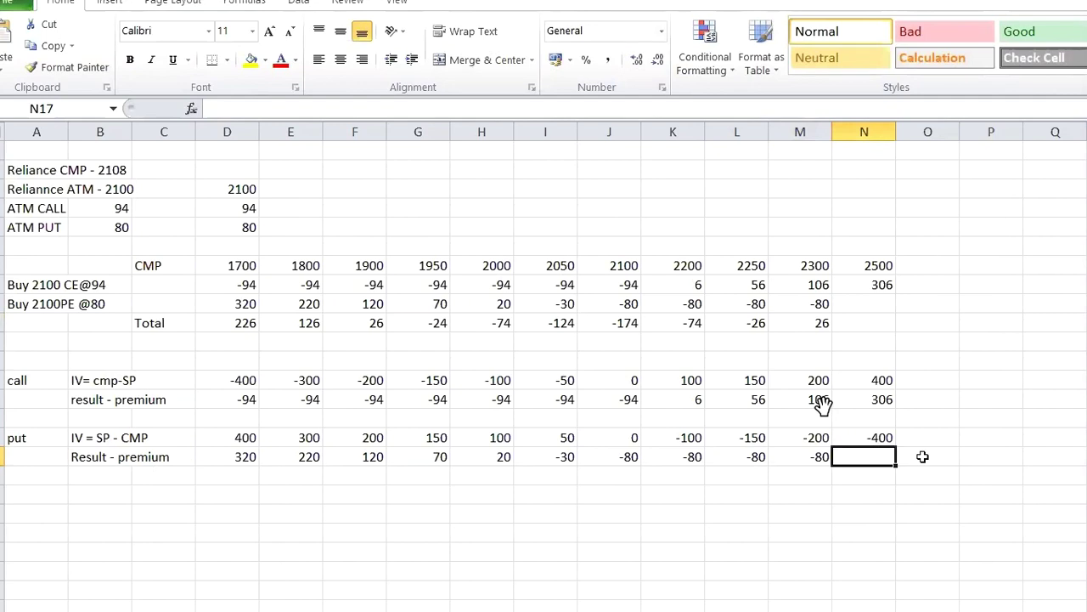
type("-")
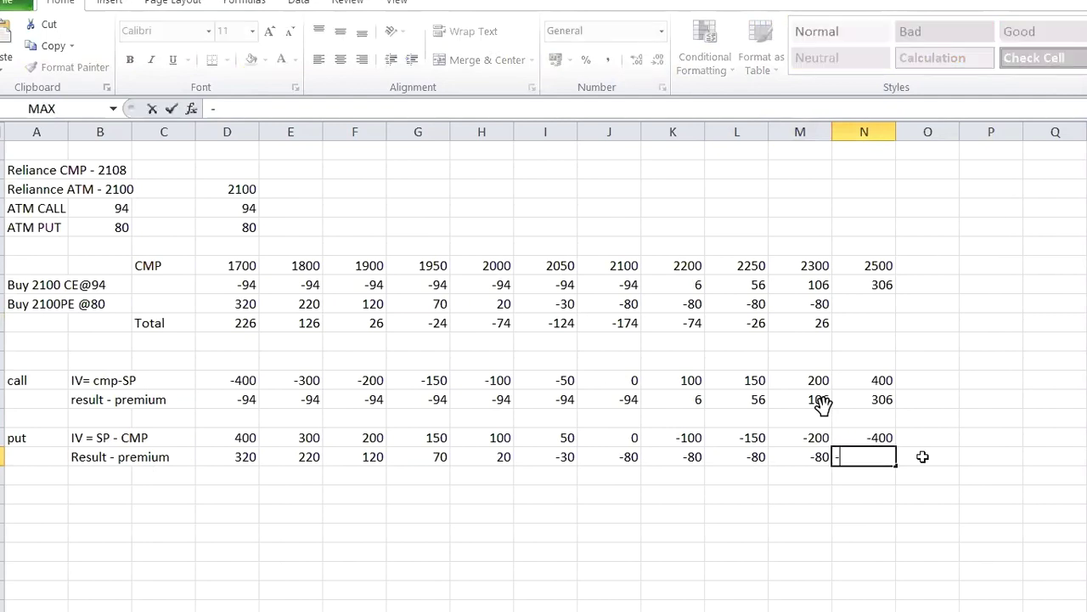
type("80")
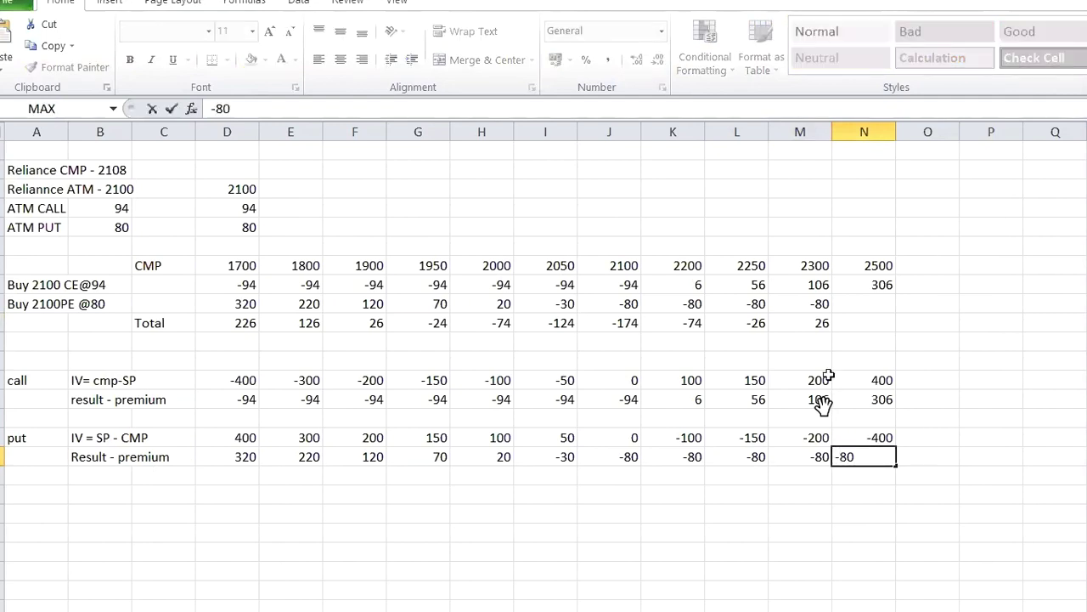
Step: Enter -80 in the Buy 2100PE row under CMP 2500, in cell N9
left_click(879, 300)
scroll(892, 306, "right", 1)
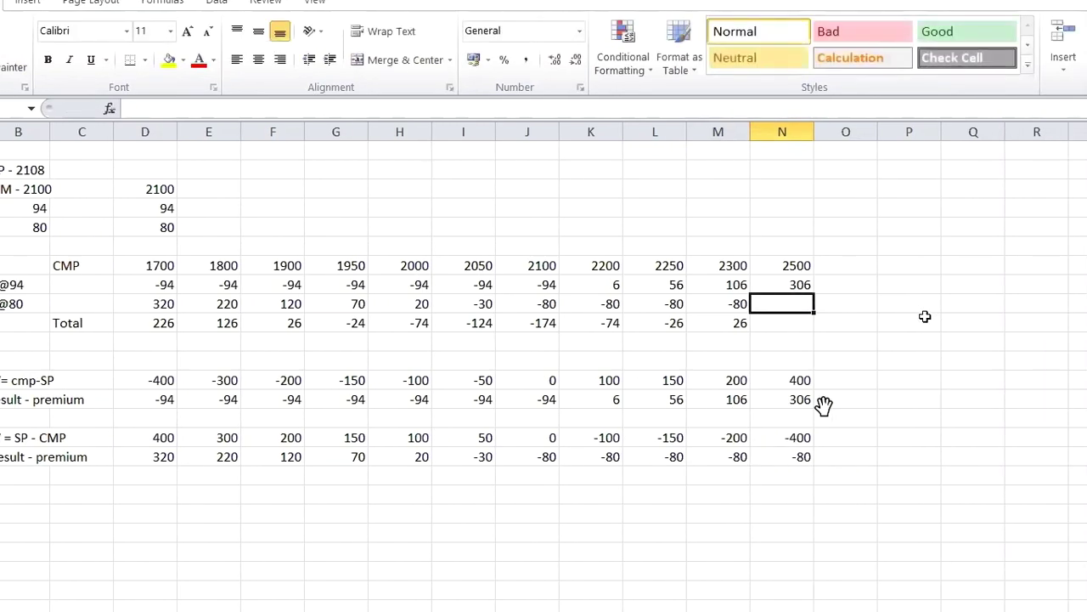
type("-80")
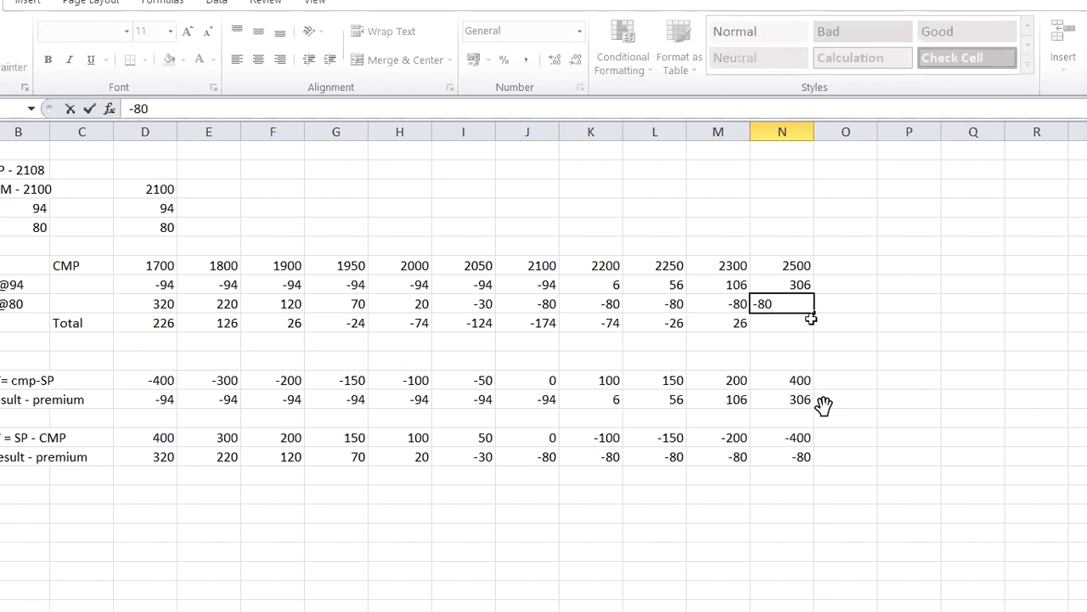
key("Return")
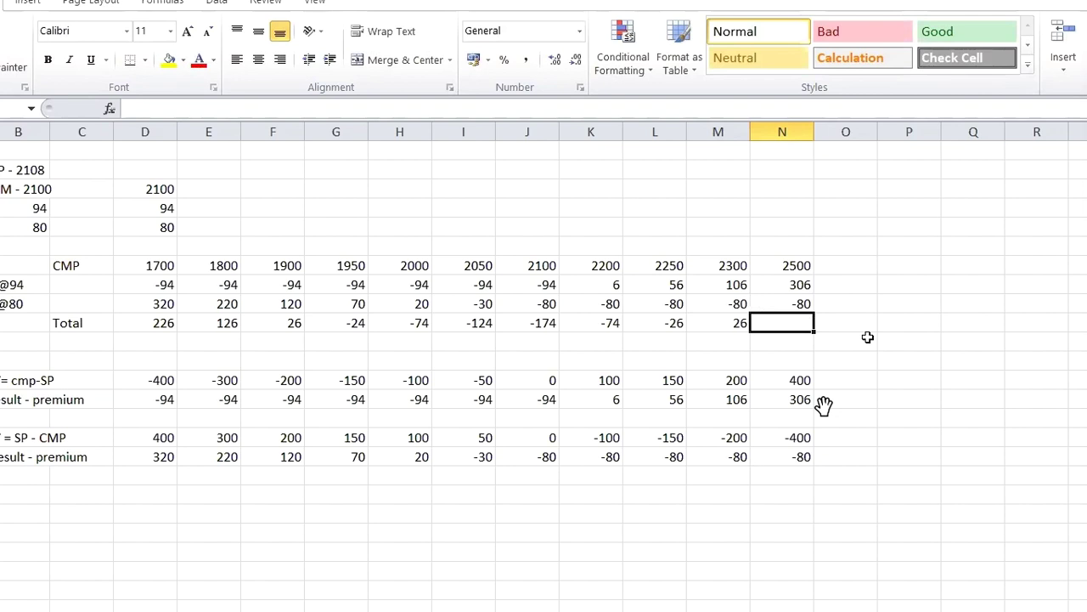
Step: Calculate the total for CMP 2500 in N10 with =N8+N9
type("1")
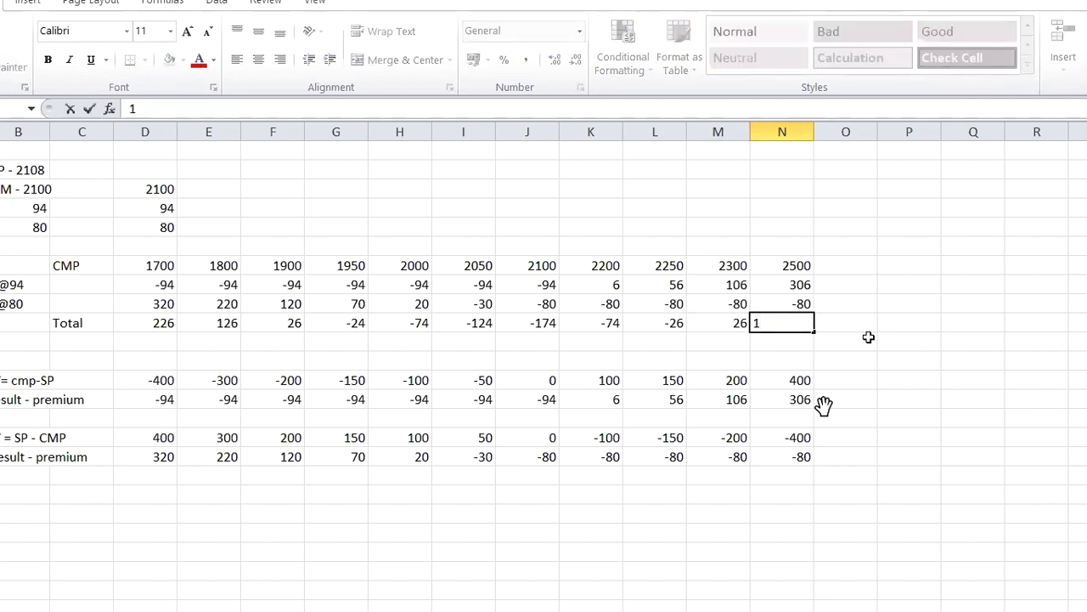
type("=")
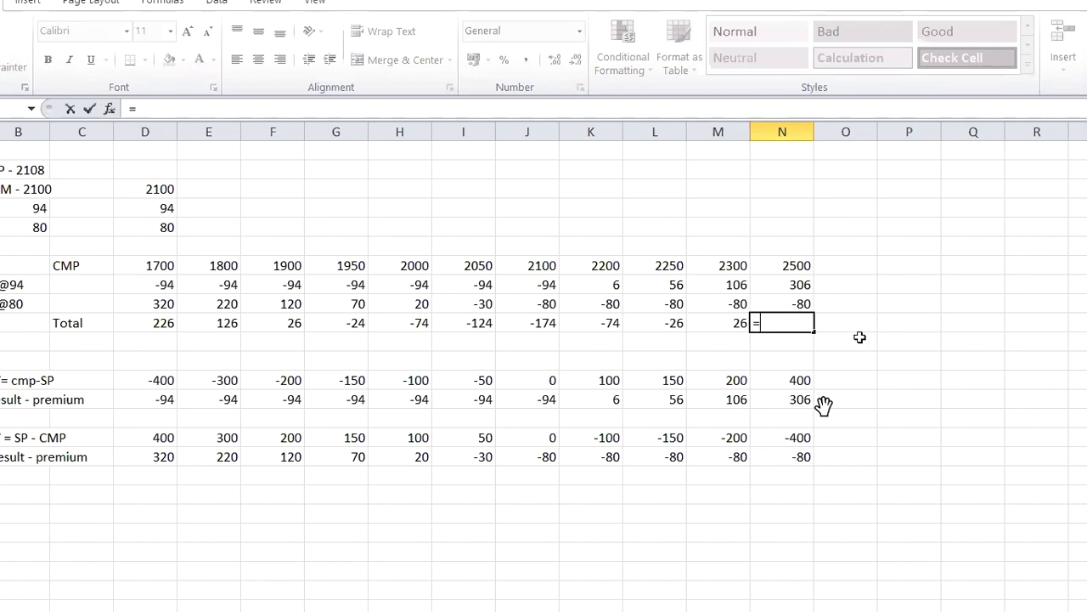
left_click(795, 288)
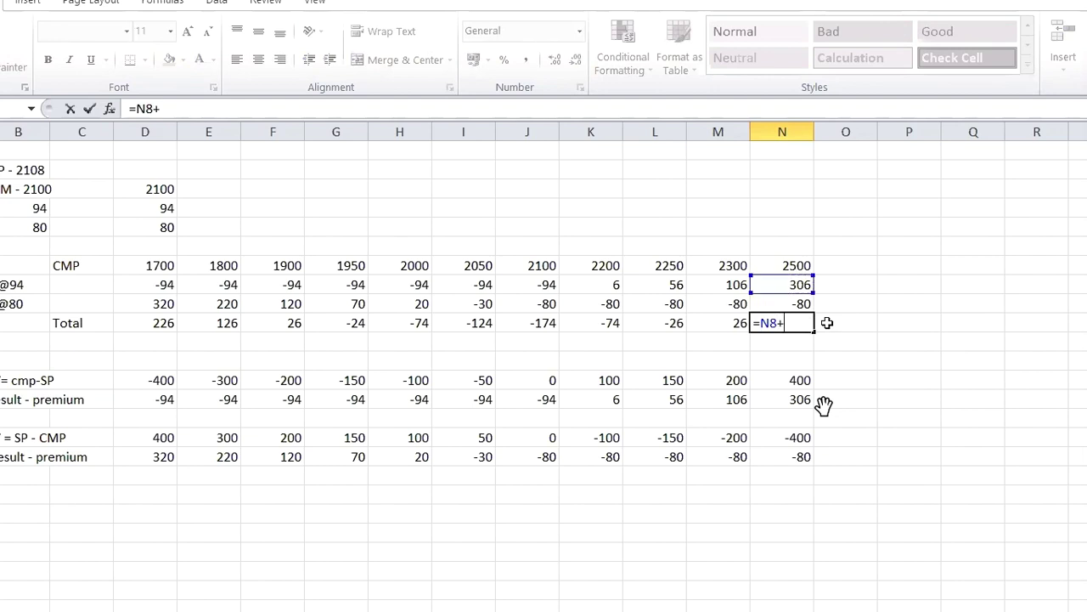
left_click(807, 306)
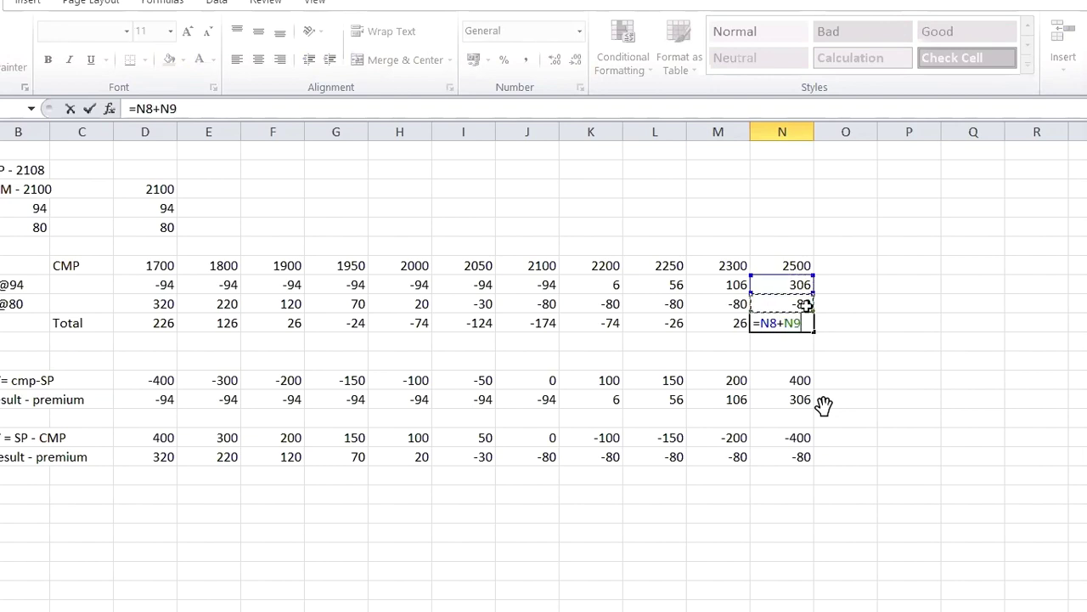
key("Return")
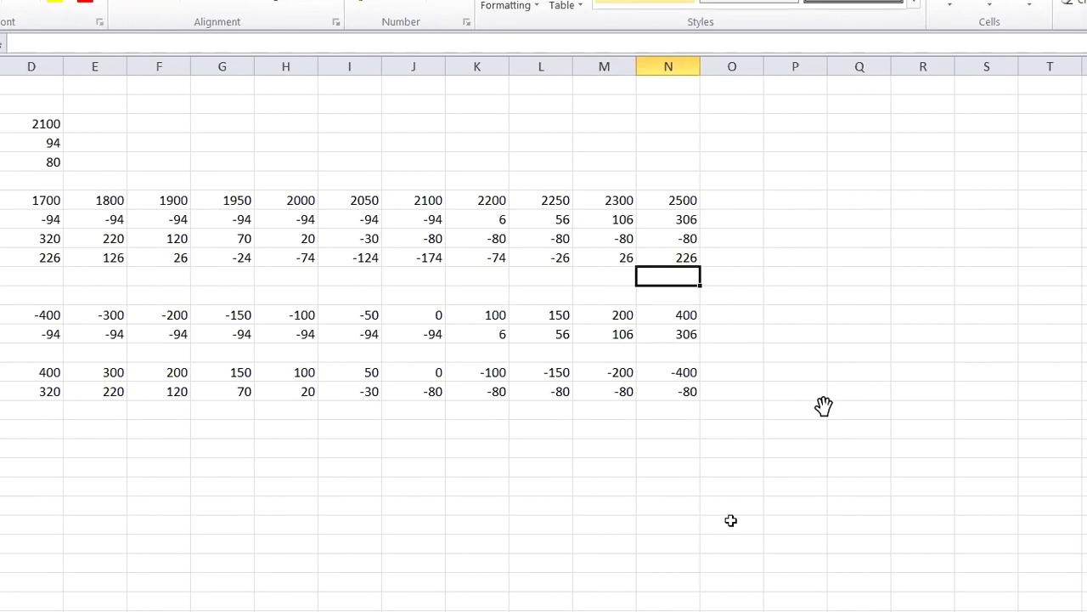
Step: Replace the CMP 2250 total in L10 with the formula =L8+L9
left_click(566, 242)
key("Return")
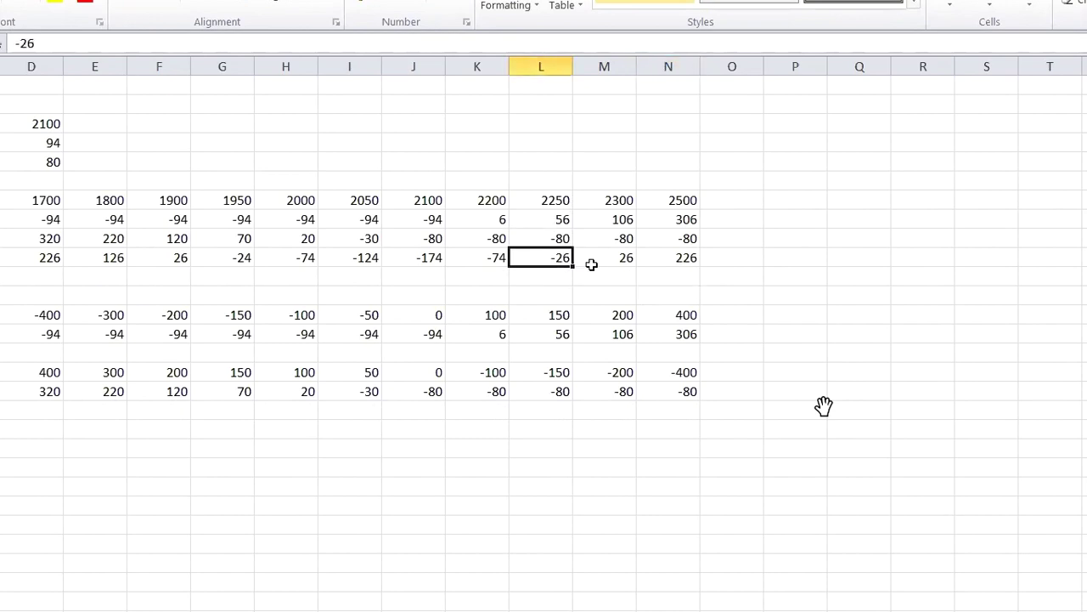
type("=")
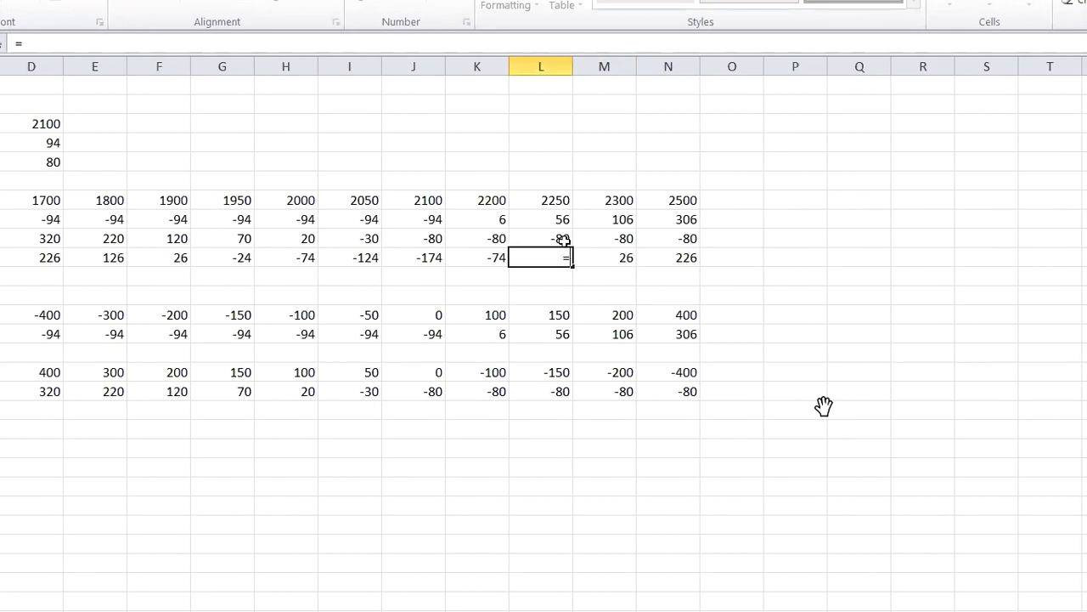
left_click(563, 218)
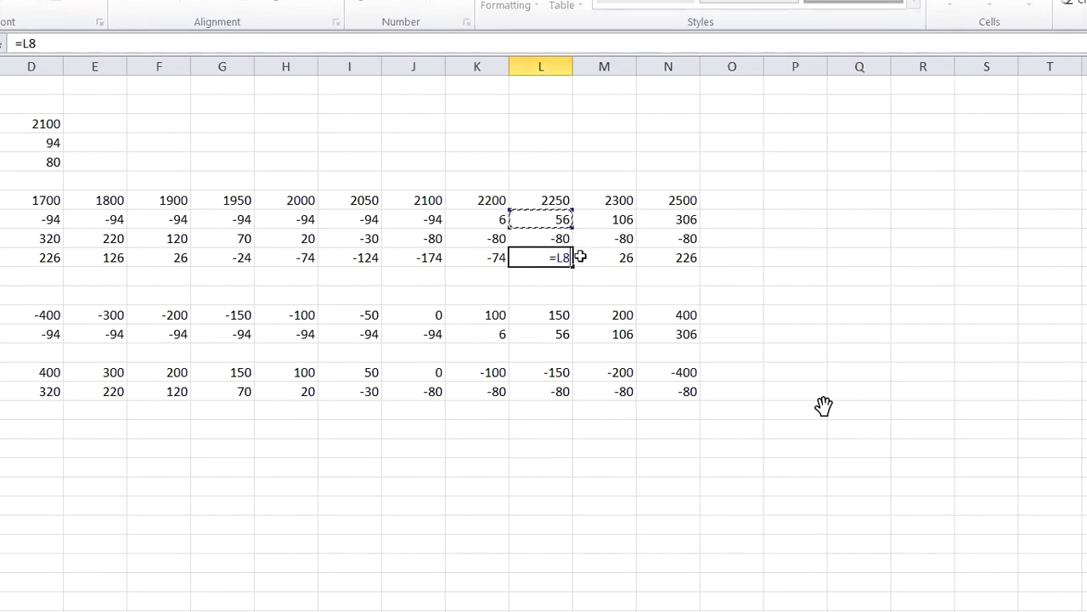
type("+")
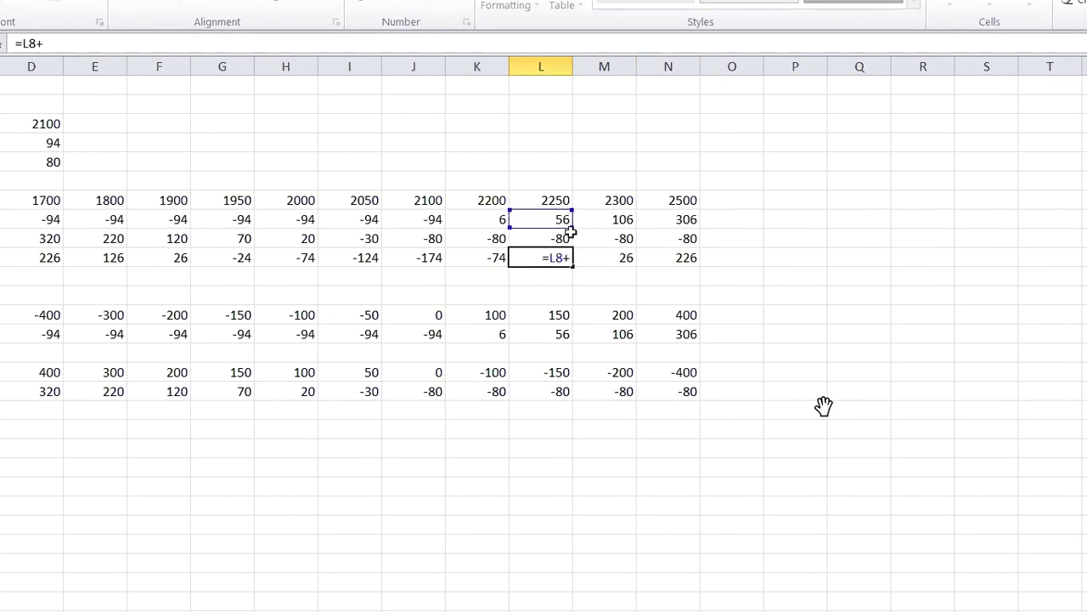
left_click(565, 239)
key("Return")
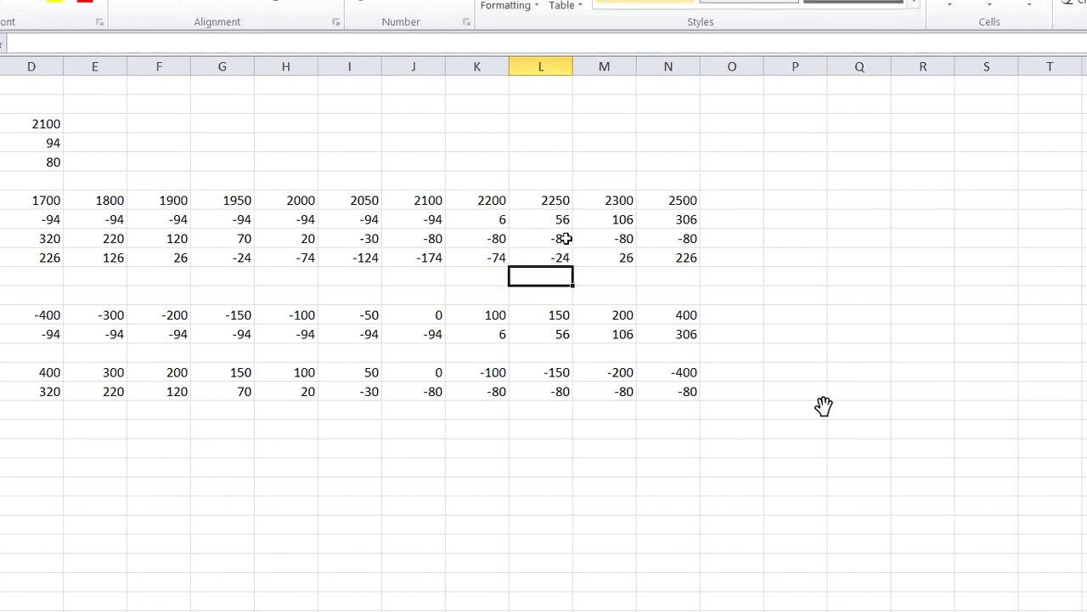
left_click(808, 263)
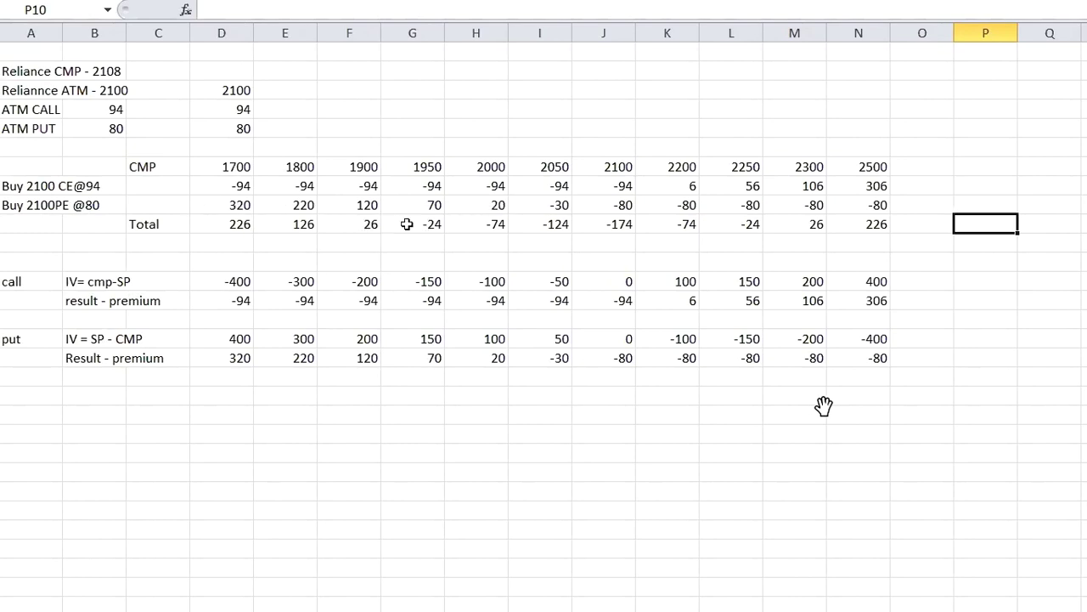
scroll(924, 217, "right", 3)
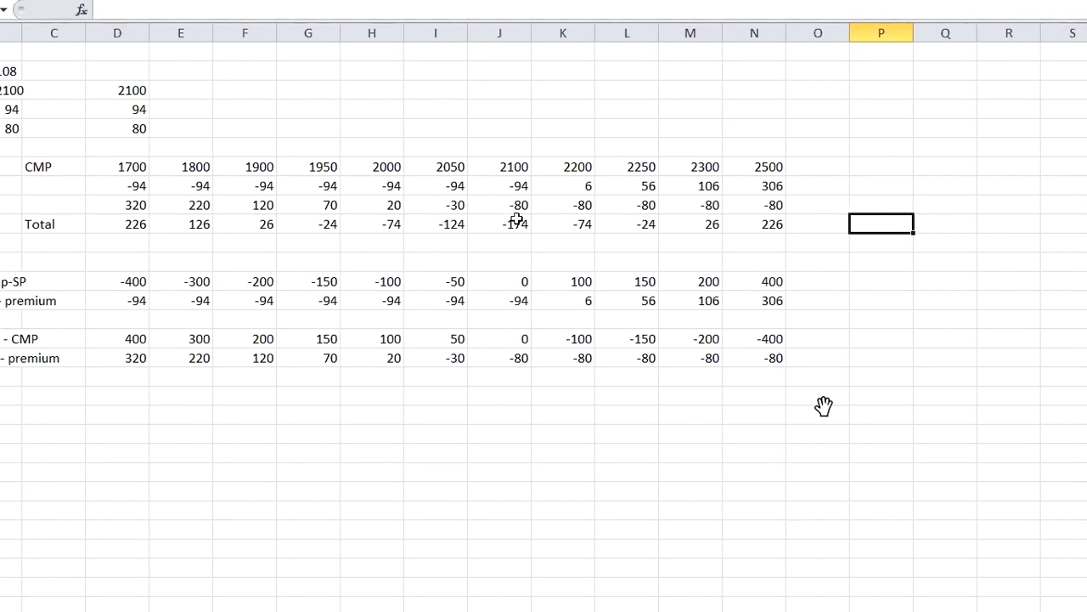
scroll(925, 108, "right", 4)
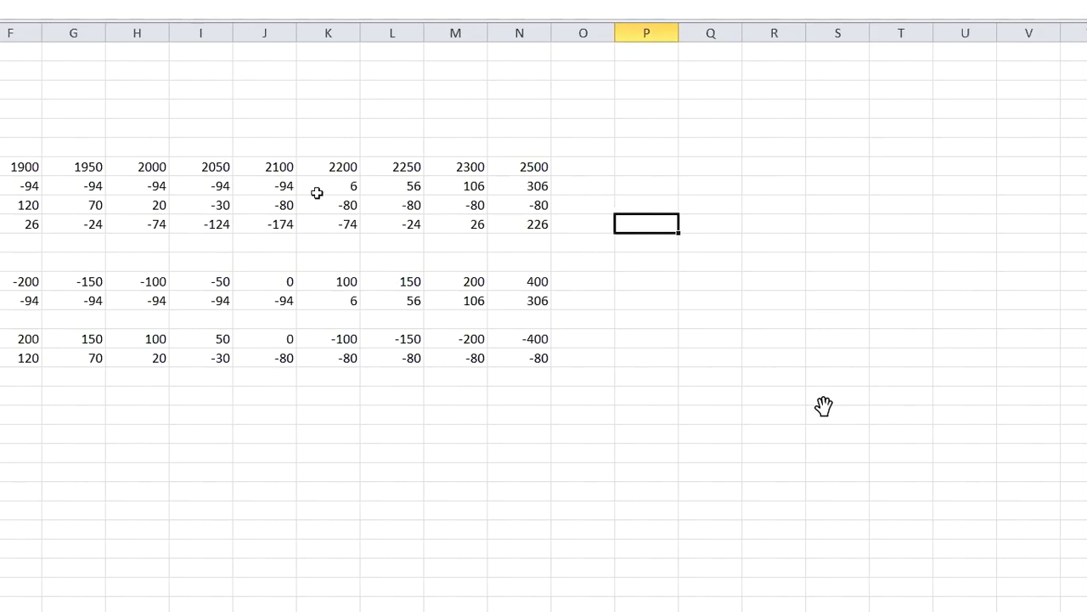
scroll(213, 221, "left", 1)
scroll(207, 183, "left", 1)
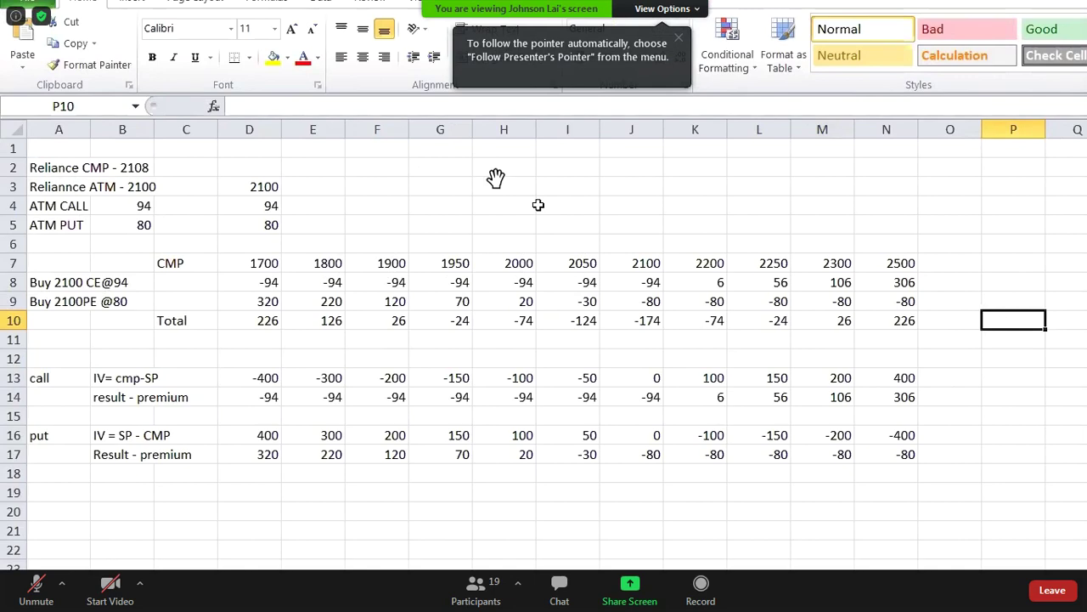
left_click_drag(495, 178, 517, 215)
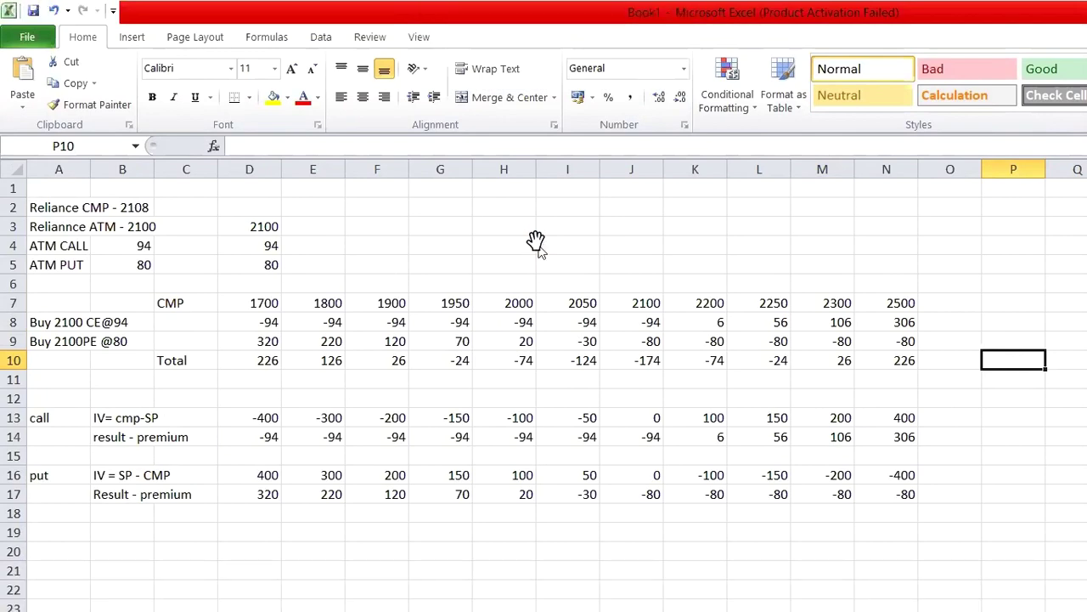
Step: Save the workbook as "option strategy 2" in the class material folder under Documents
key("ctrl+s")
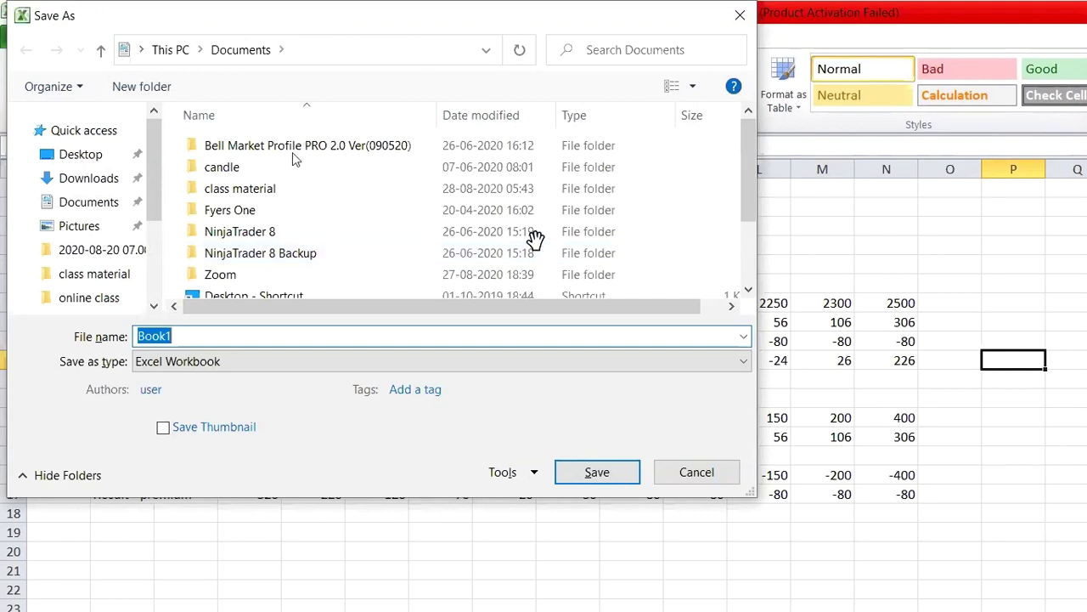
double_click(268, 191)
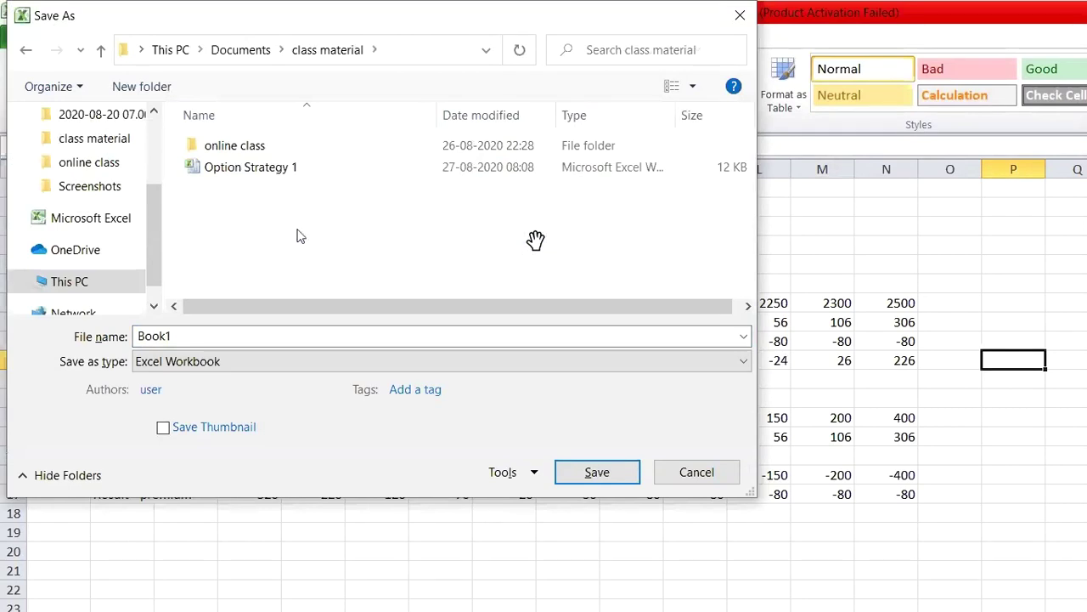
left_click(269, 332)
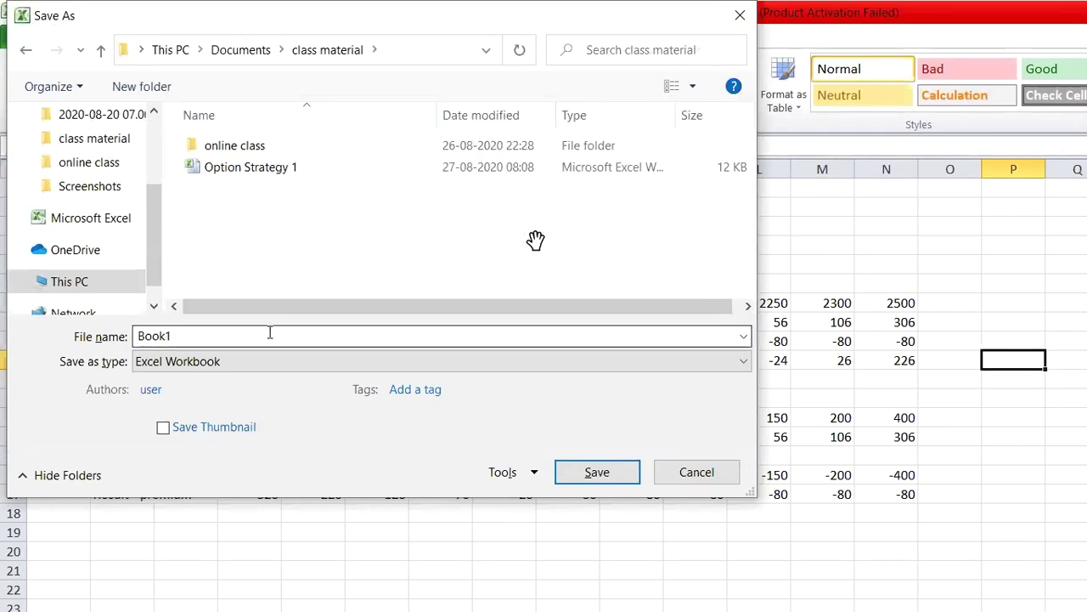
double_click(269, 332)
type("op")
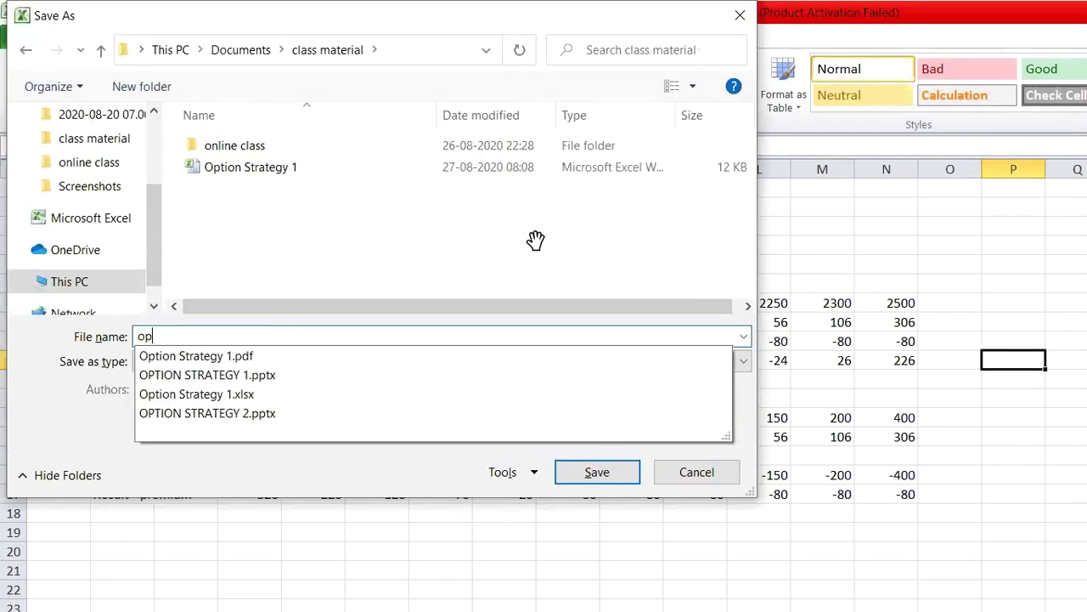
type("tion strategy 2")
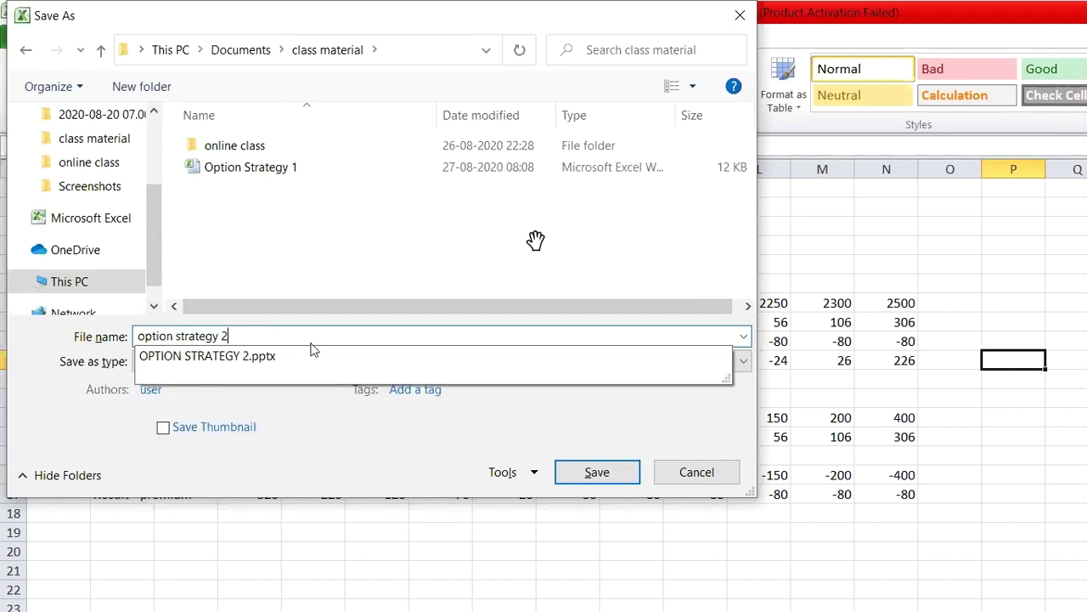
left_click(596, 472)
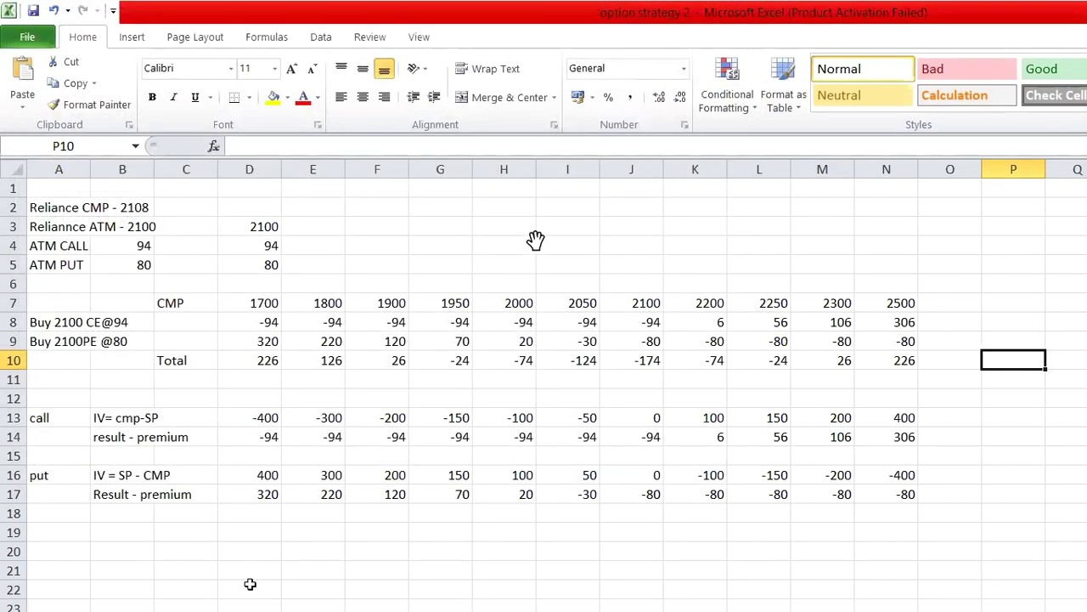
Step: Enter the title "Long Strangle" in A1 above the Reliance data and select the empty cell A20 below the tables
left_click(77, 552)
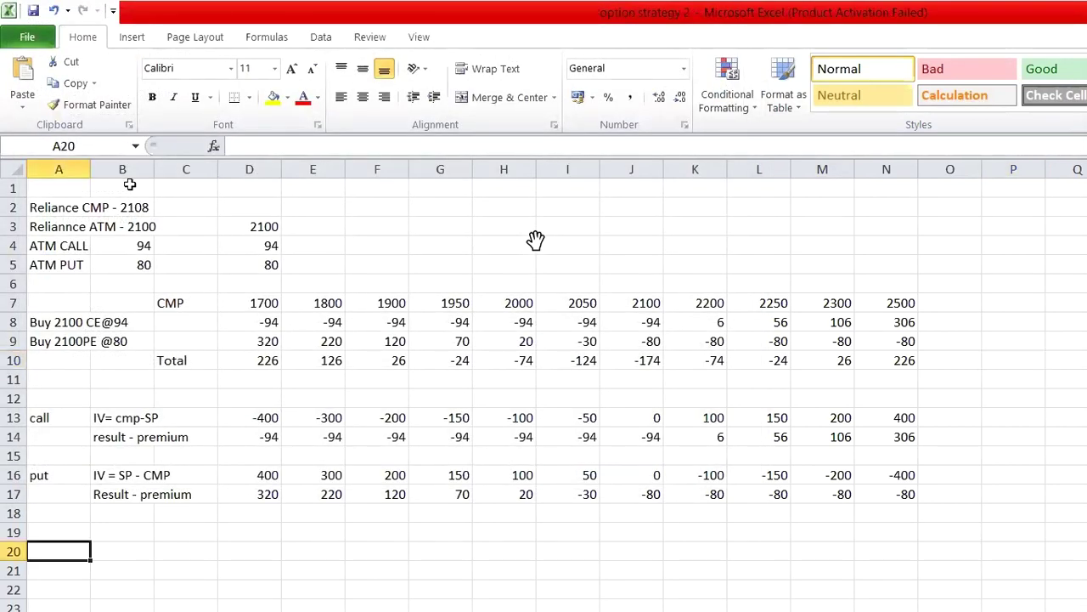
left_click(81, 188)
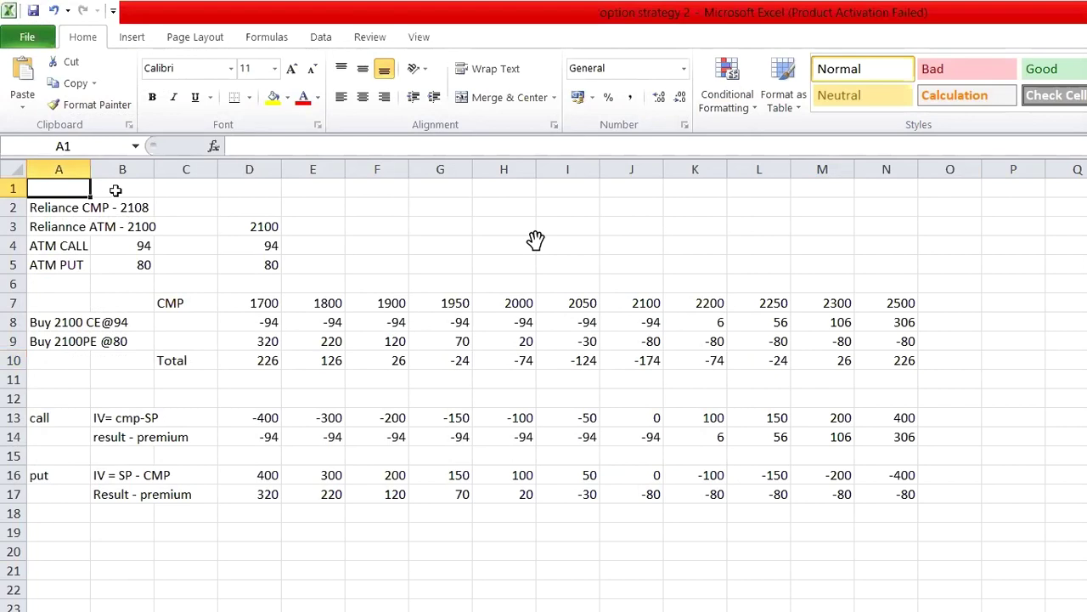
type("Long")
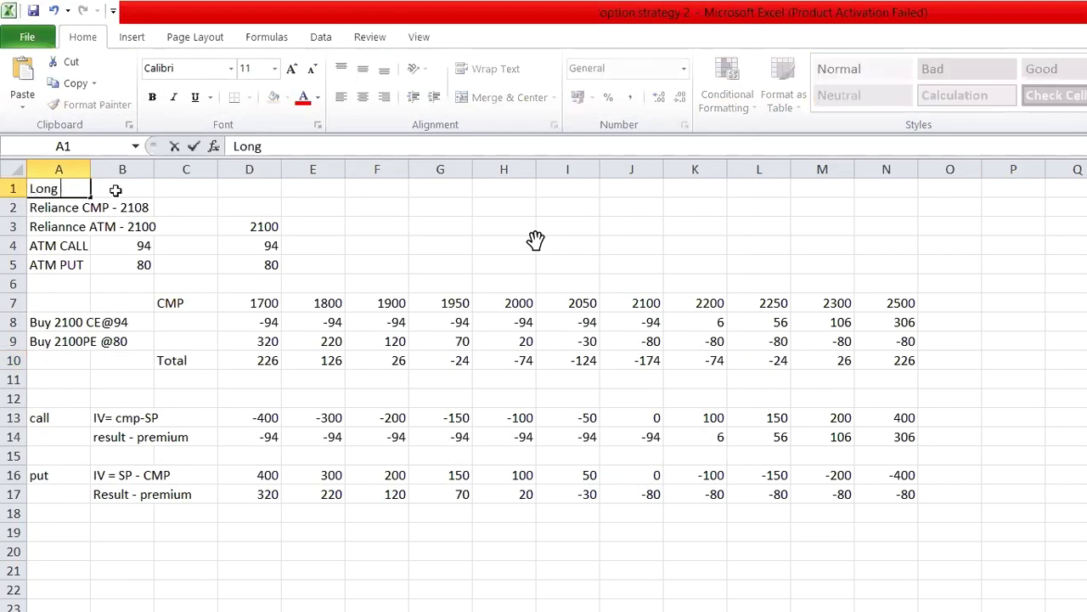
type(" Strang")
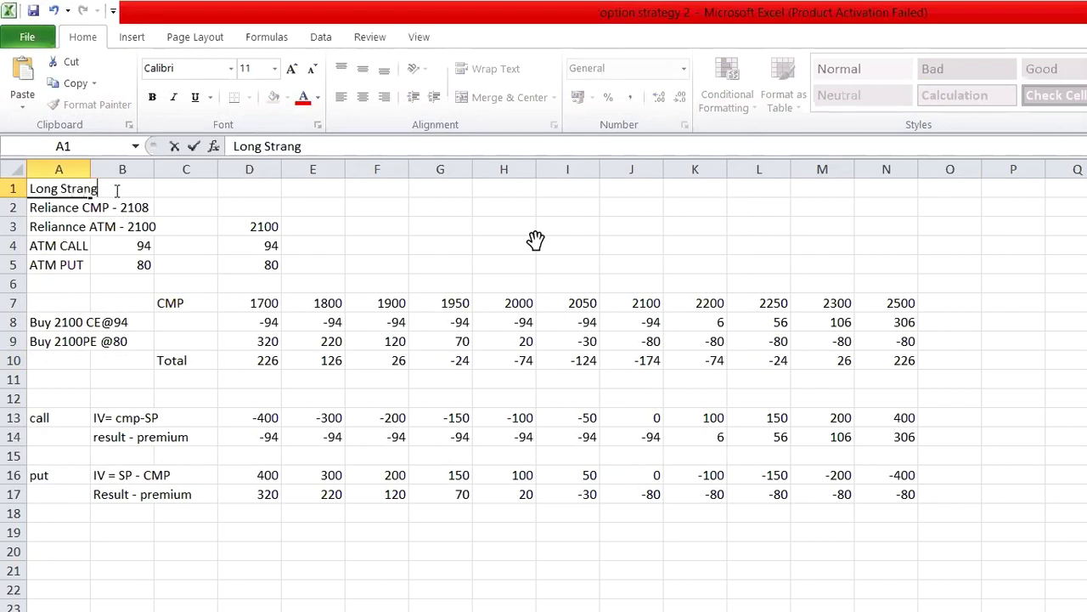
type("le")
key("Return")
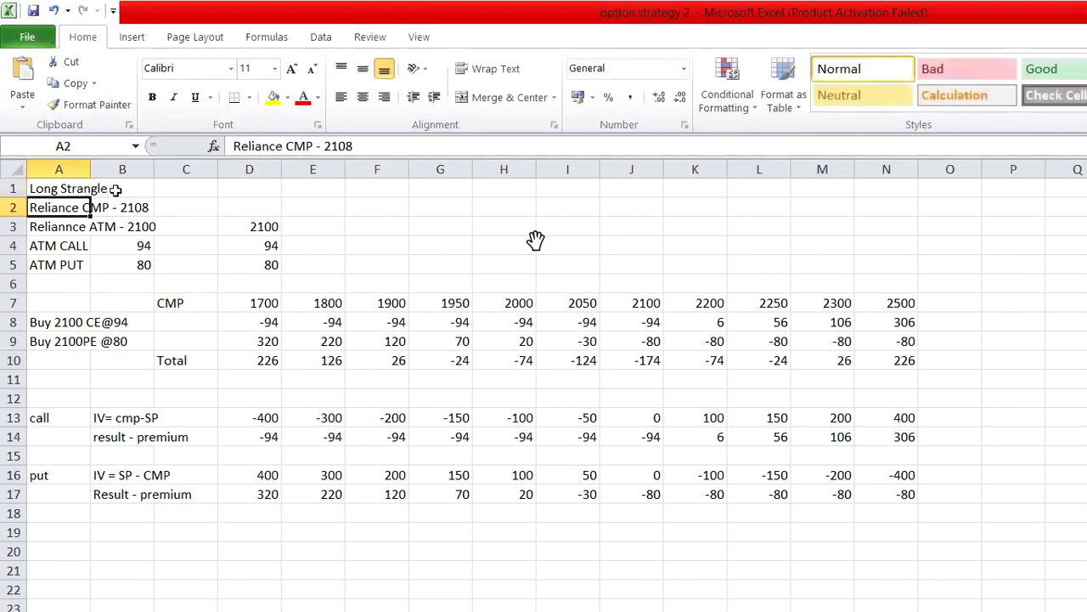
left_click(66, 566)
left_click(67, 550)
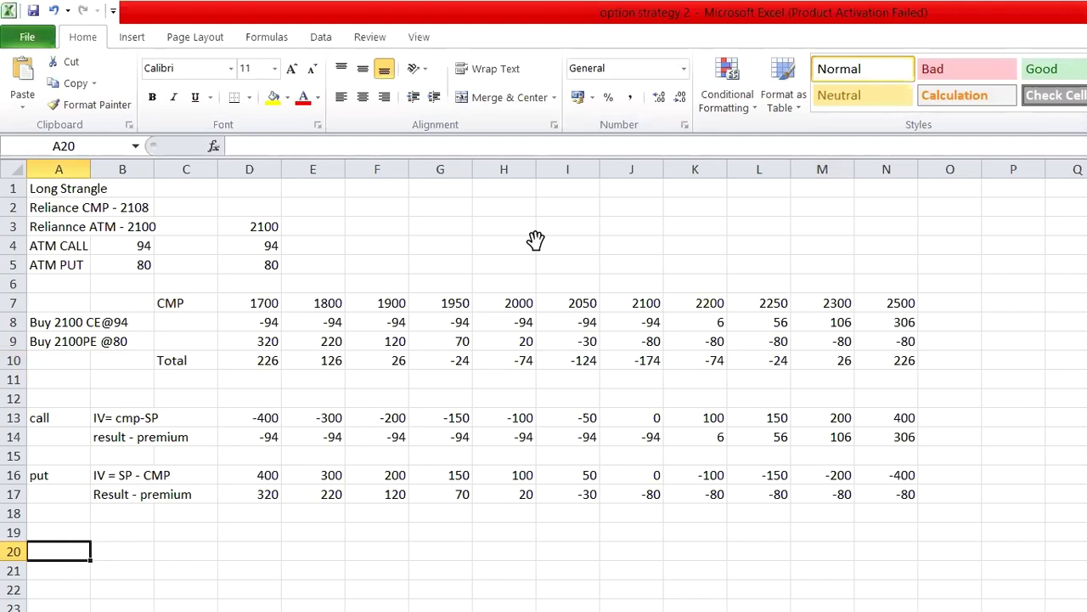
Step: Switch to the PowerPoint presentation and show the Bull Call Spread slide
key("alt+Tab")
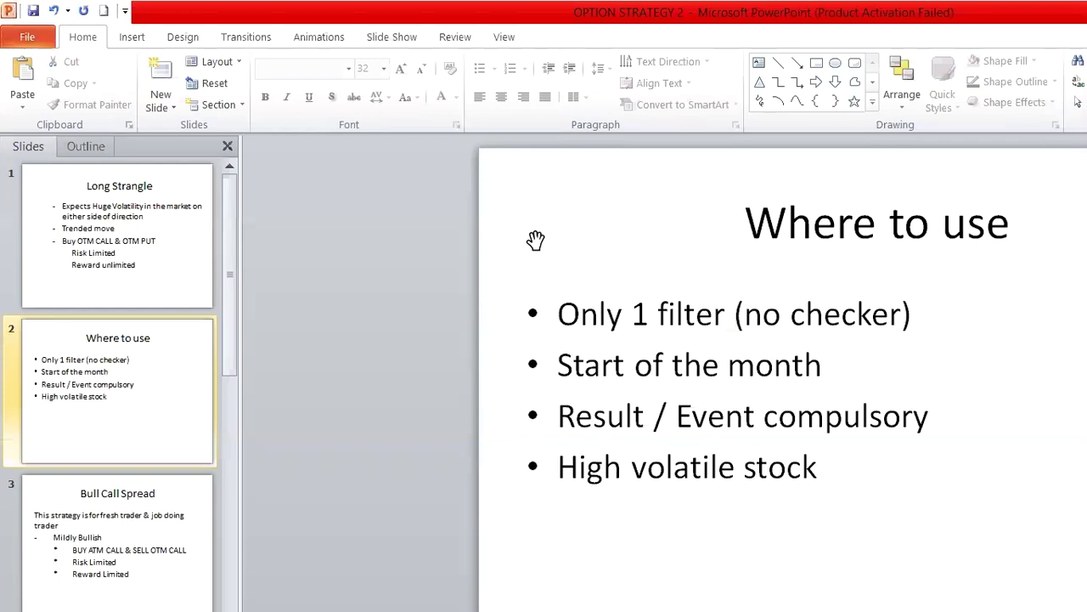
key("Down")
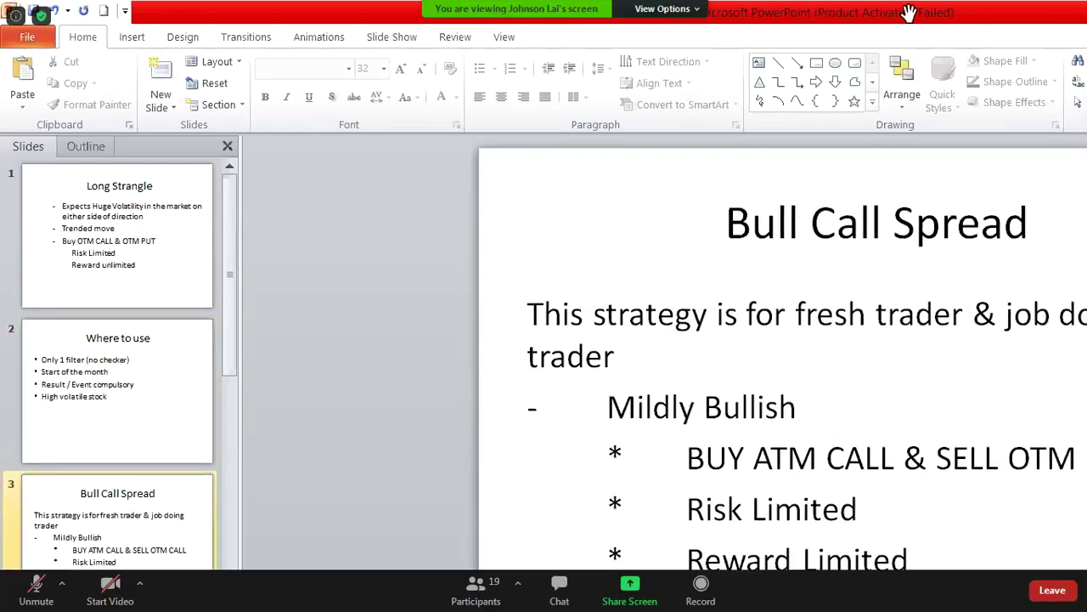
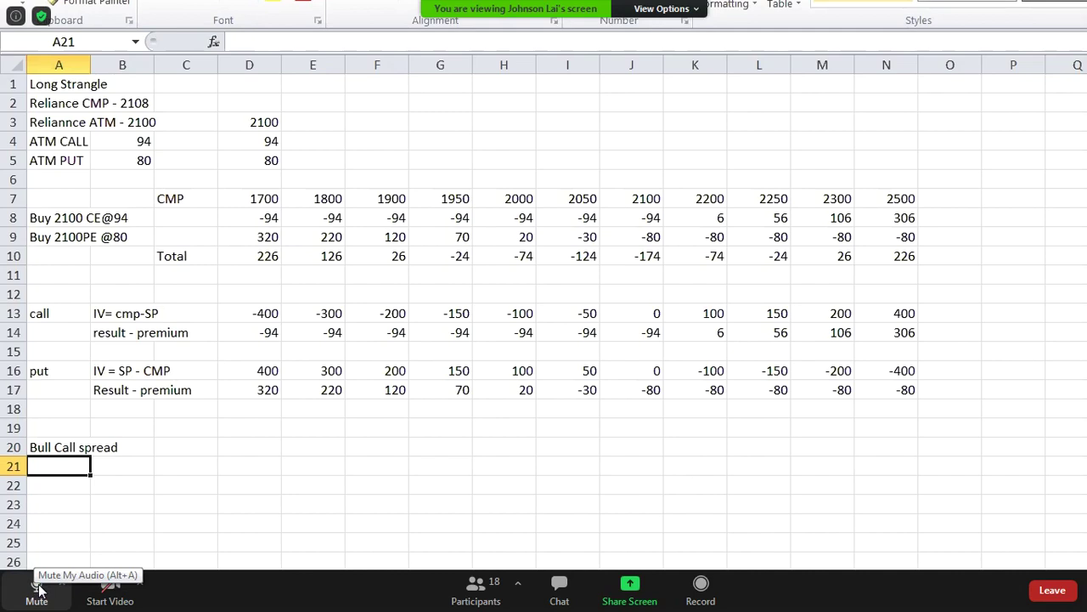
Step: Mute the Zoom microphone and enter "tatamotor CMP - 143" in A21 of the Excel sheet, under the Bull Call spread title
left_click(37, 586)
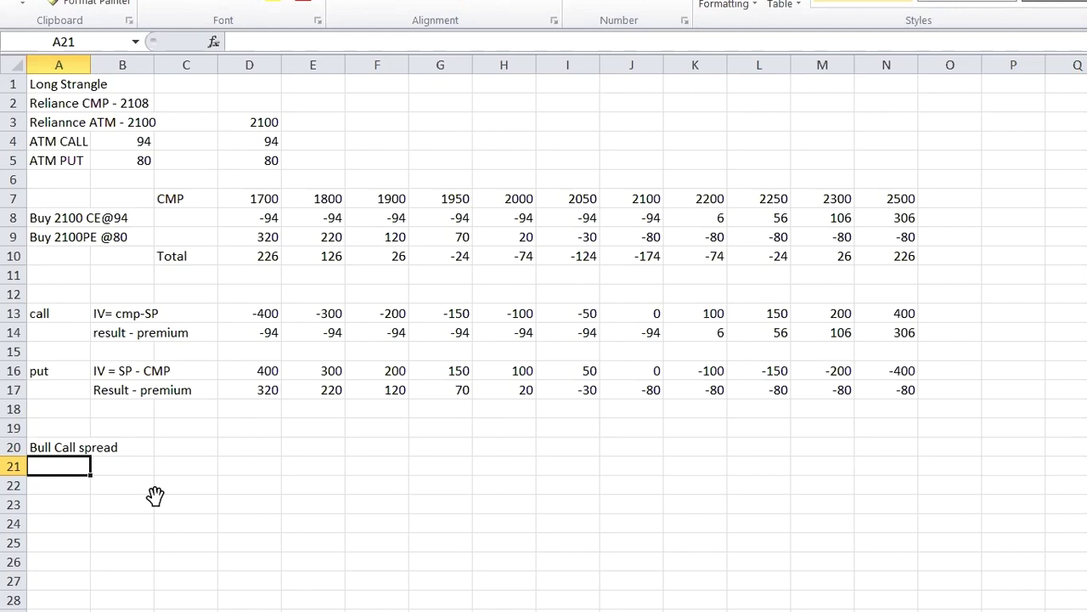
type("tata")
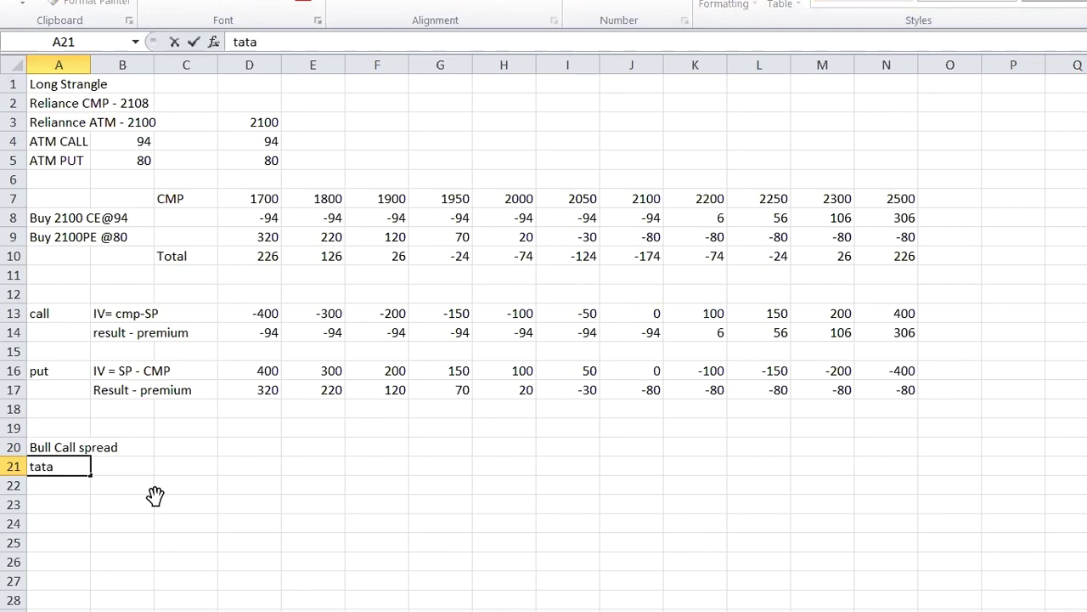
type("motoe")
key("BackSpace")
type("u")
key("BackSpace")
type("r CMP ")
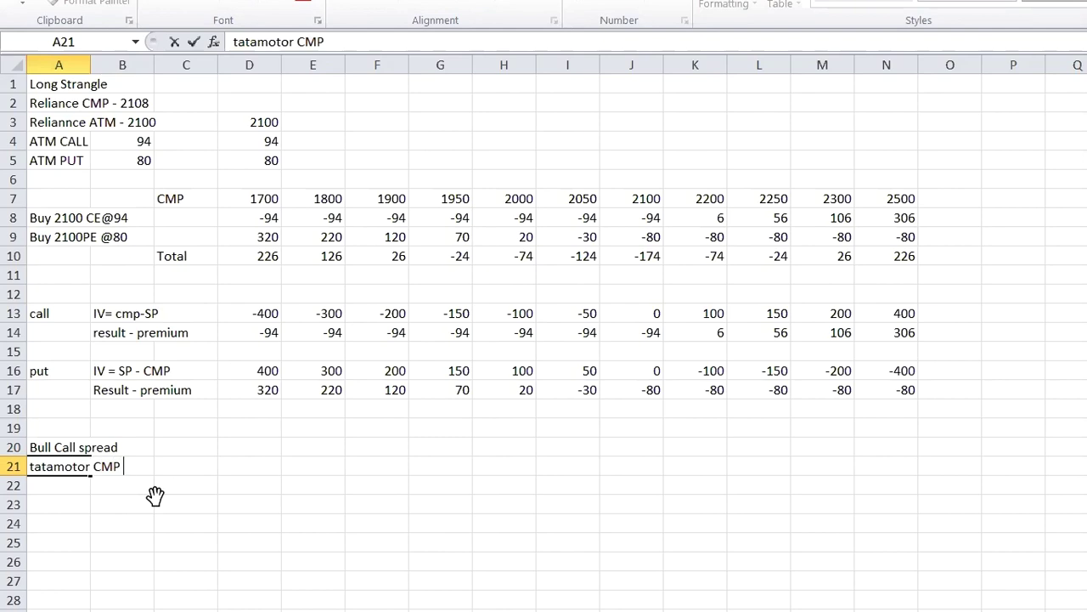
type("- 143")
key("Return")
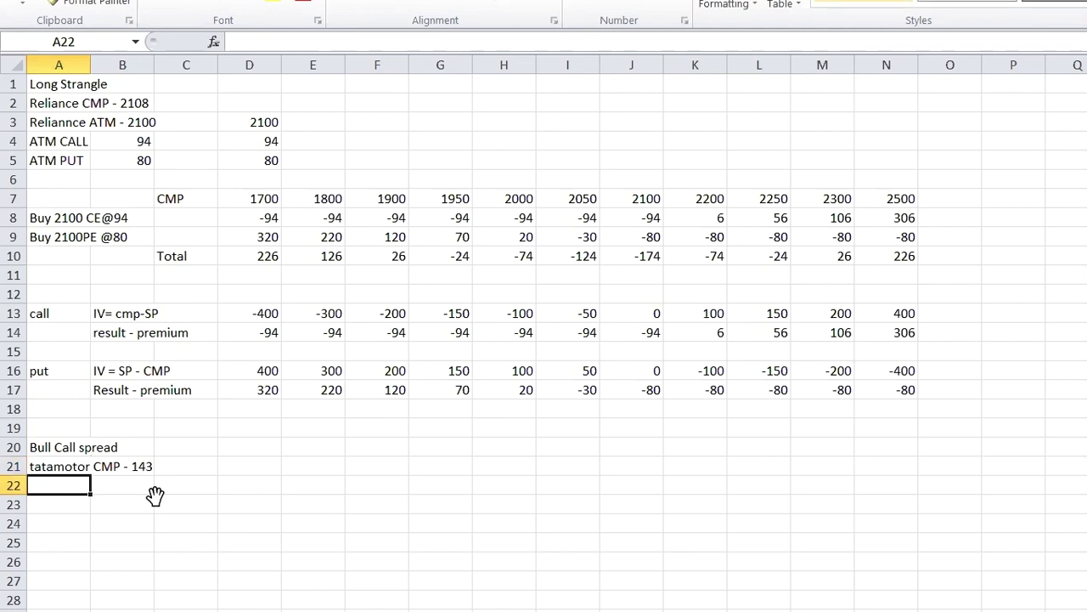
Step: Enter the at-the-money strike label "TAMO ATM - 142.5" in A22
type("TAMo")
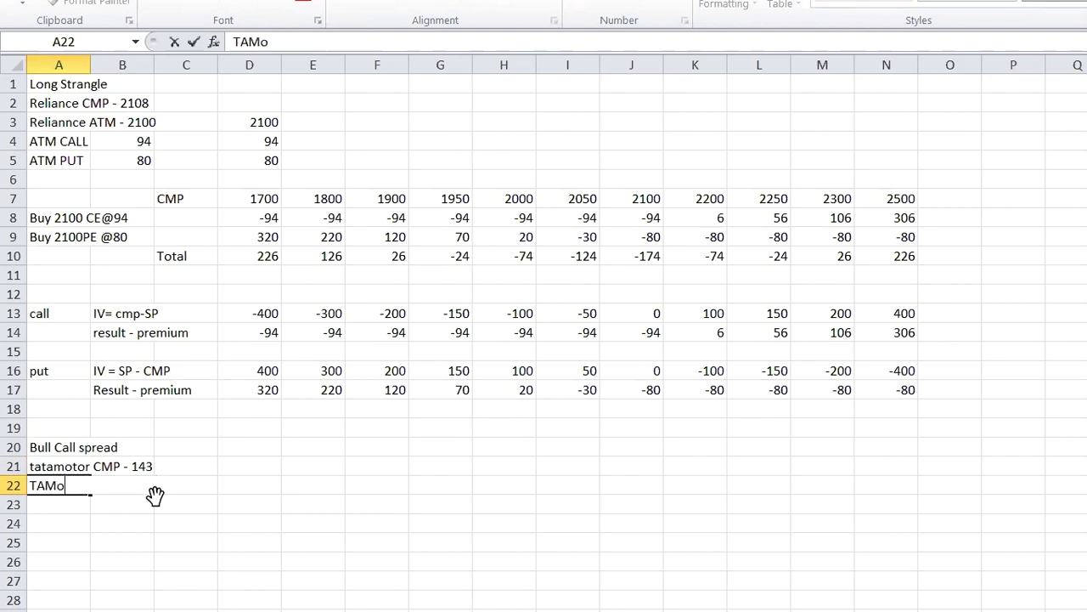
key("BackSpace")
type("O ATM - 14")
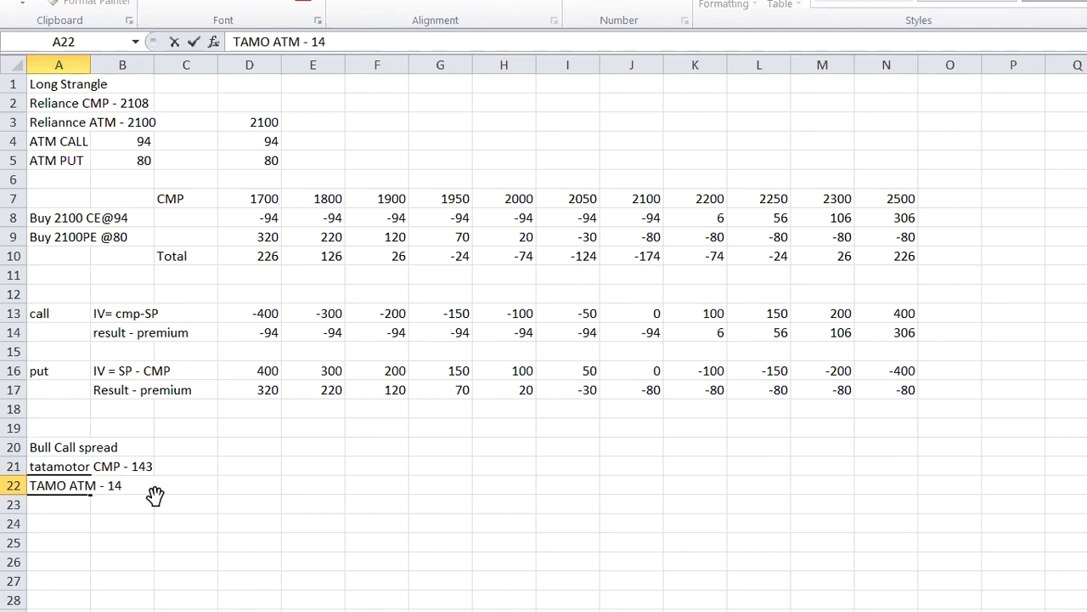
type("2.5")
key("Return")
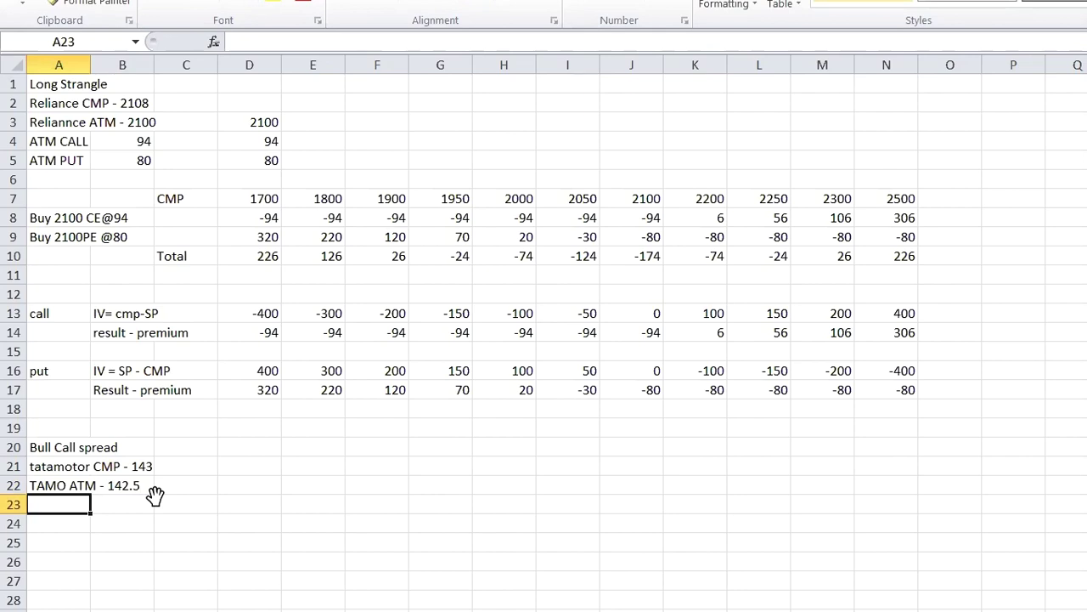
type("Buy")
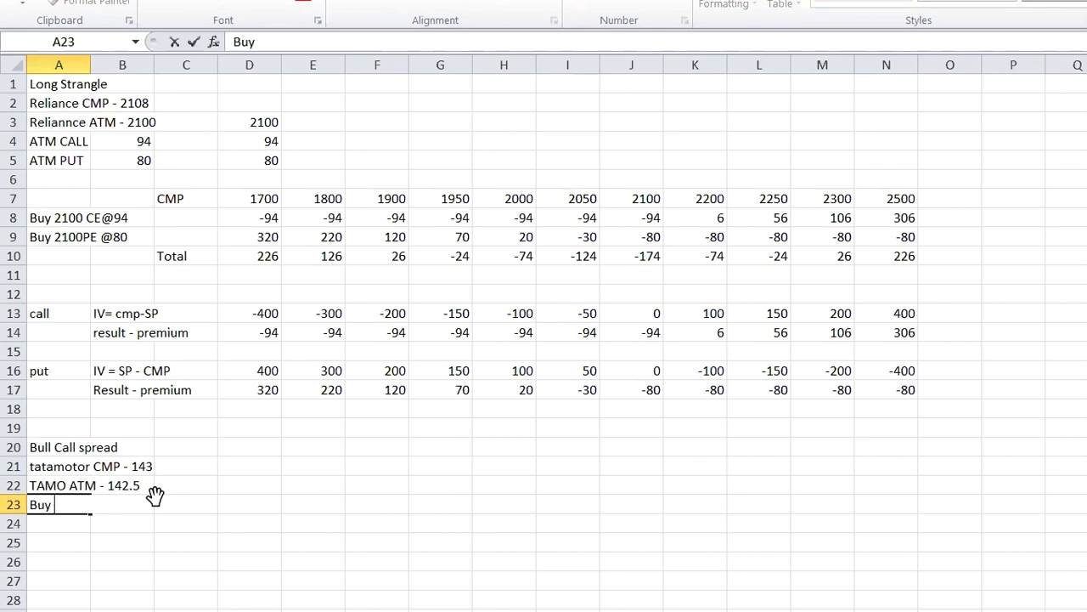
type(" 1")
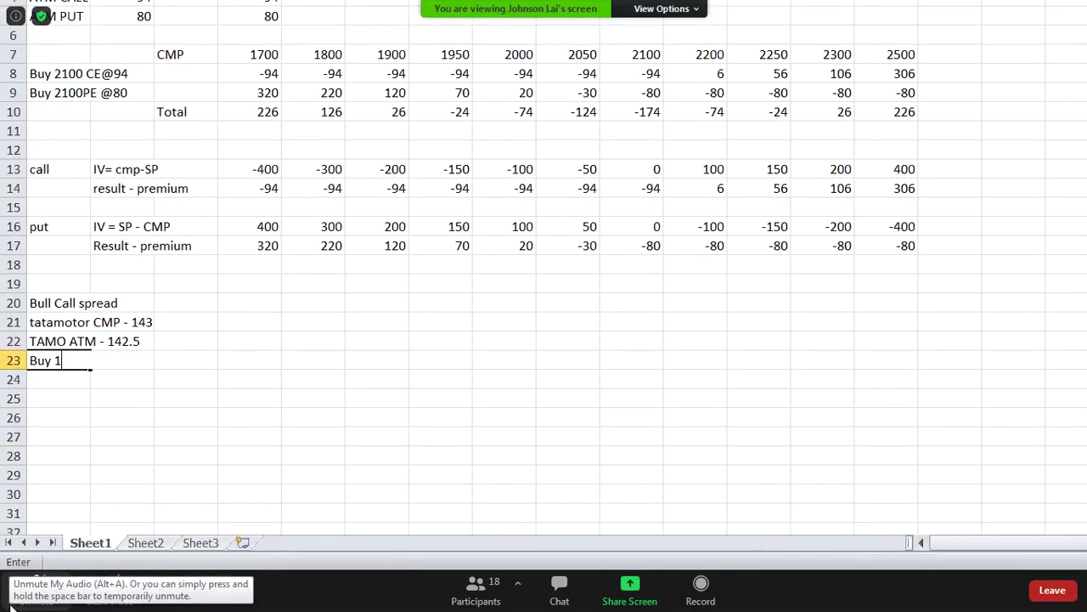
type("42.5")
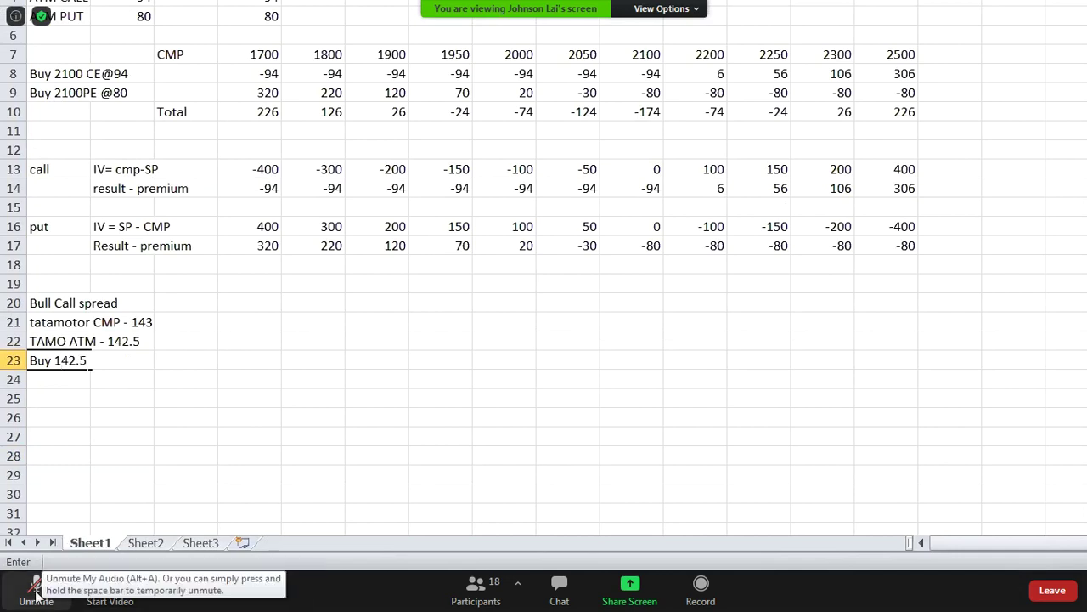
type(" CE")
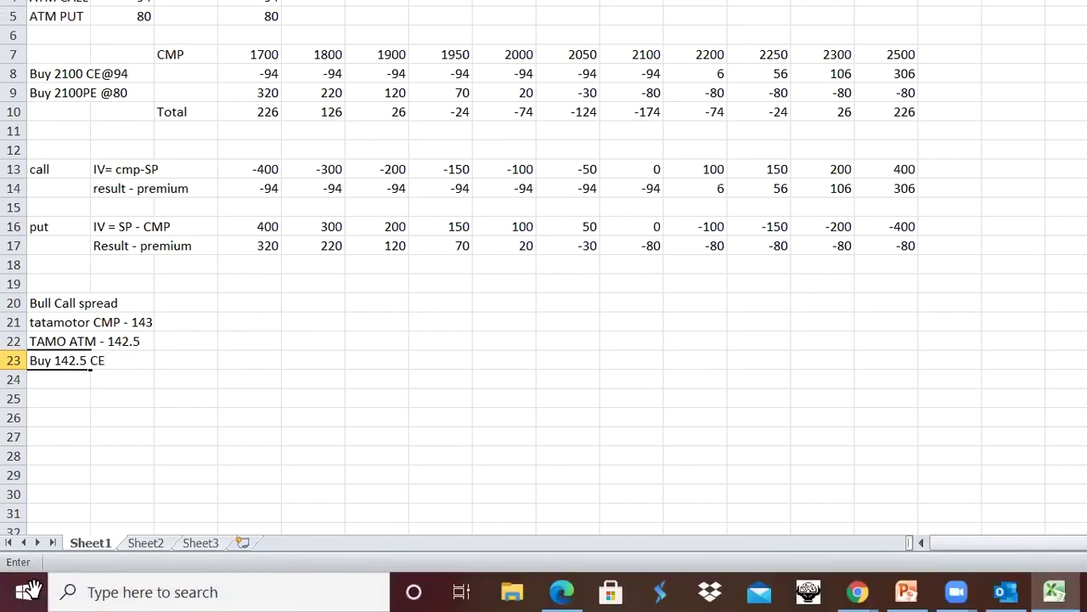
type("@10.5")
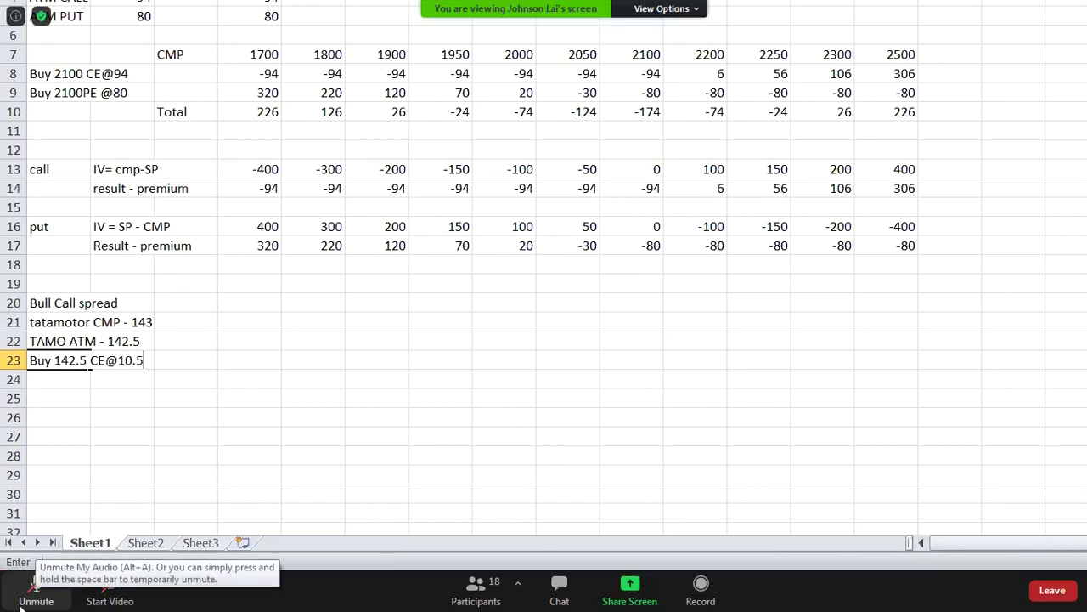
Step: Enter the out-of-the-money strike label "Tamo OTM - 145" in C22, beside the ATM label
left_click(208, 339)
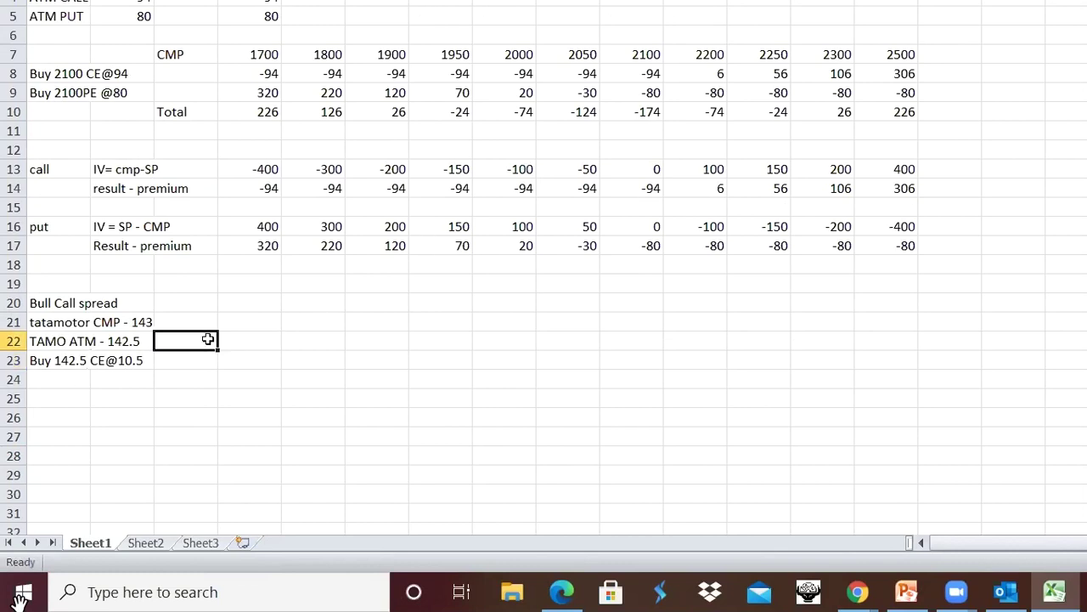
type("Tamo")
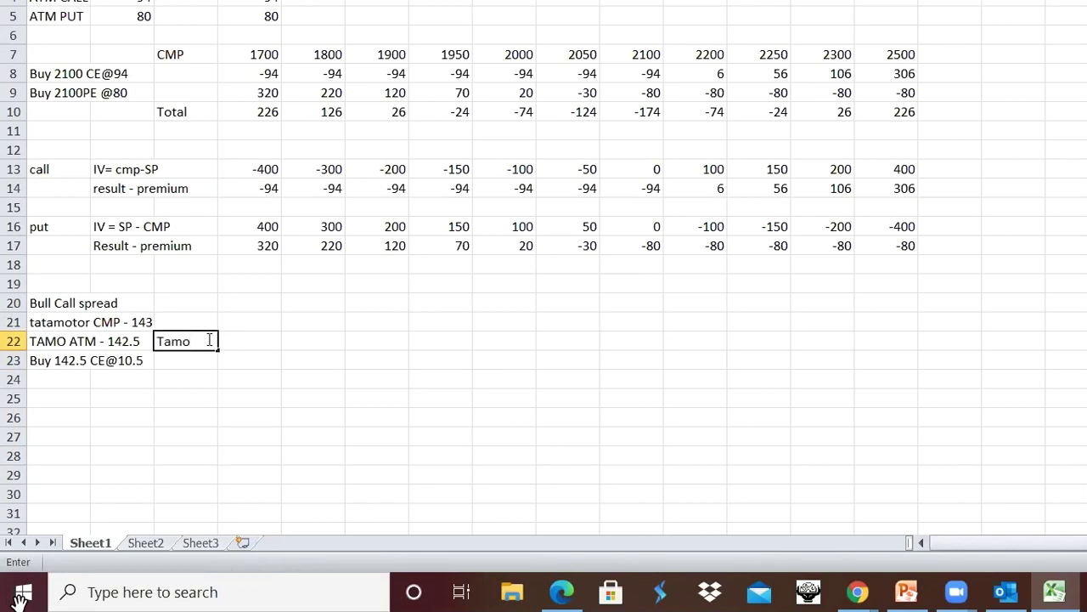
type(" OTM - 145.")
key("BackSpace")
Step: Enter the sold call leg "Sell 145 CE @ 9.15" in A24, below the buy leg
left_click(56, 386)
type("SE")
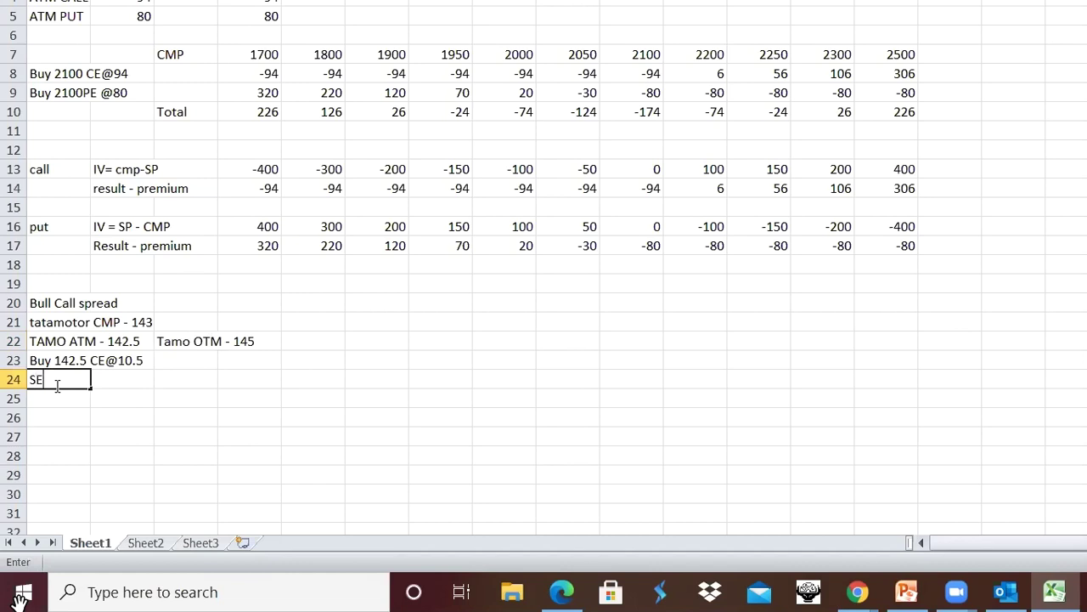
key("BackSpace")
type("ell 145 CE")
type("@ 9.1")
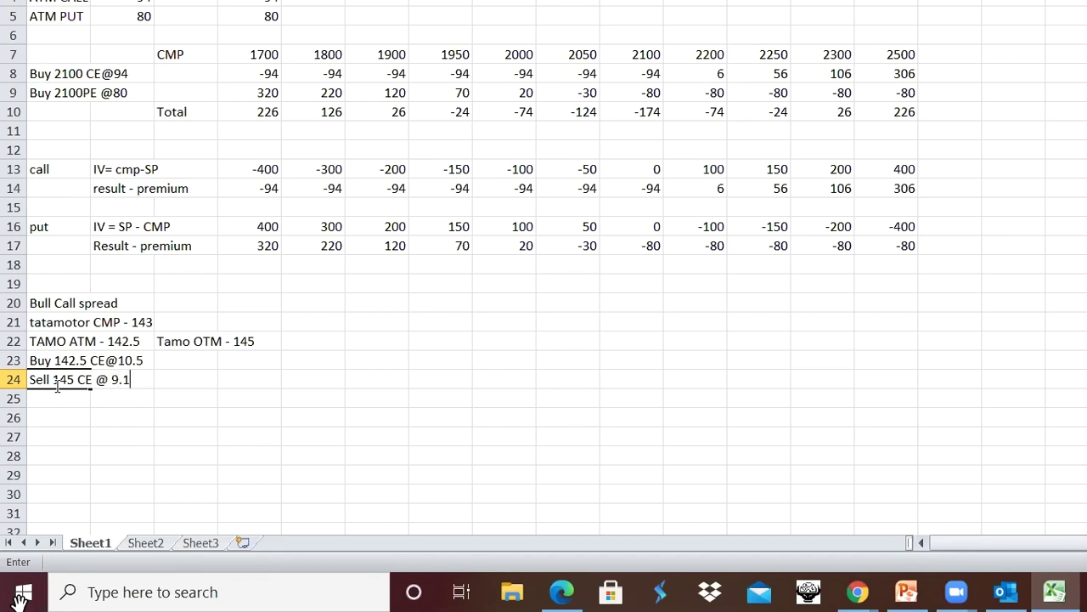
type("5")
left_click(77, 412)
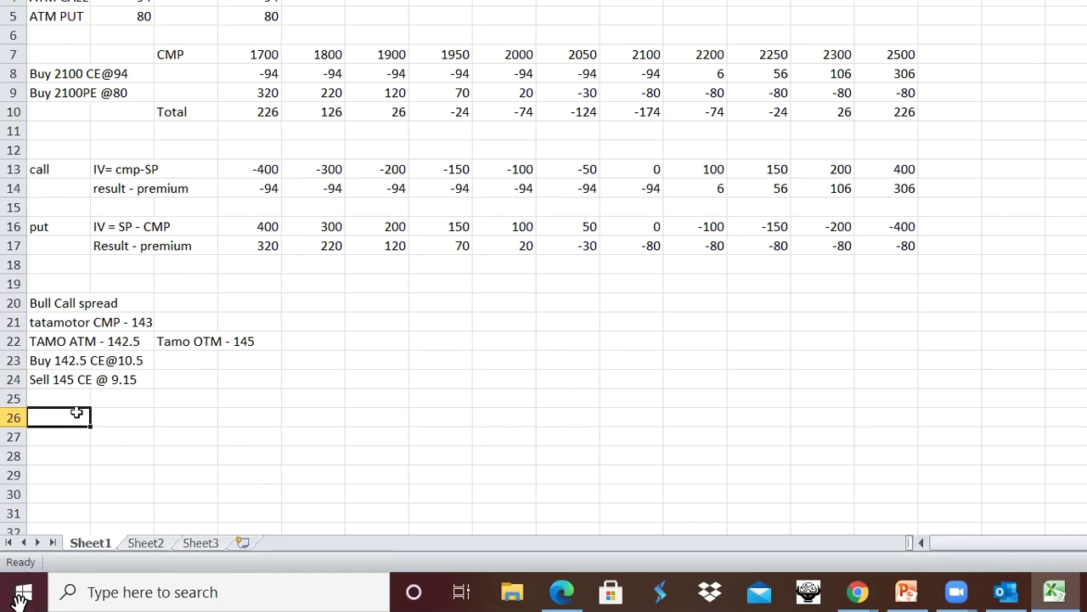
Step: Label F22 "Max loss" and calculate it in G22 with the formula =-10.5+9.15
left_click(395, 343)
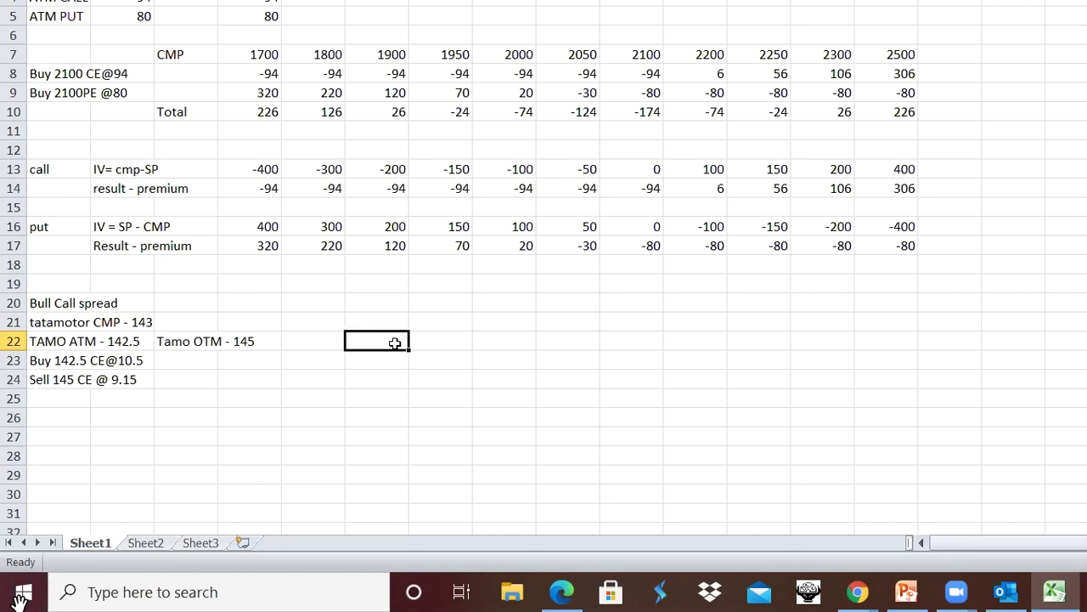
type("MA")
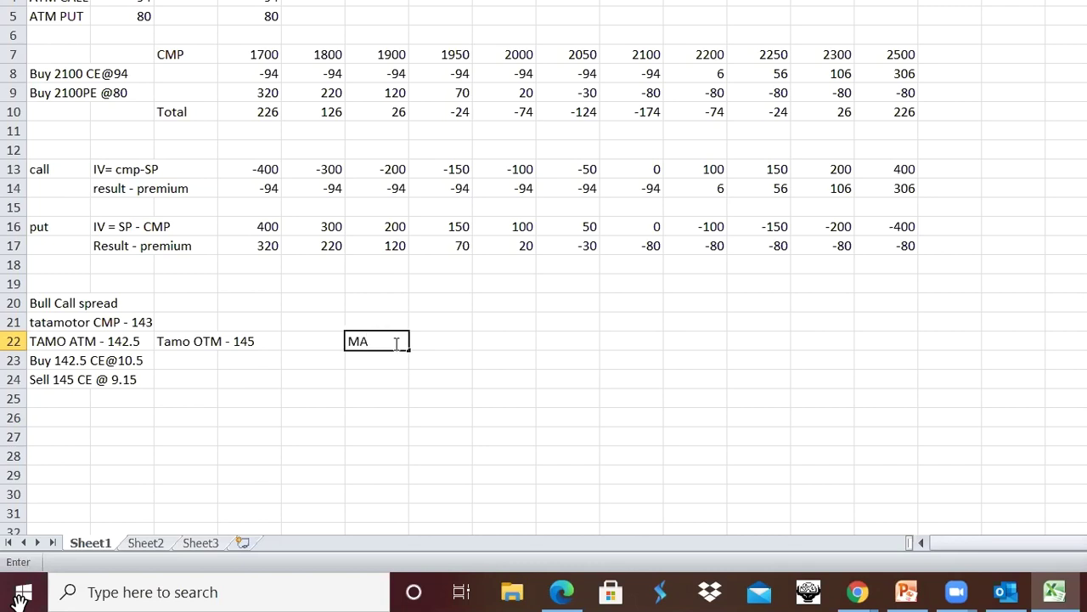
type("x loss")
key("Tab")
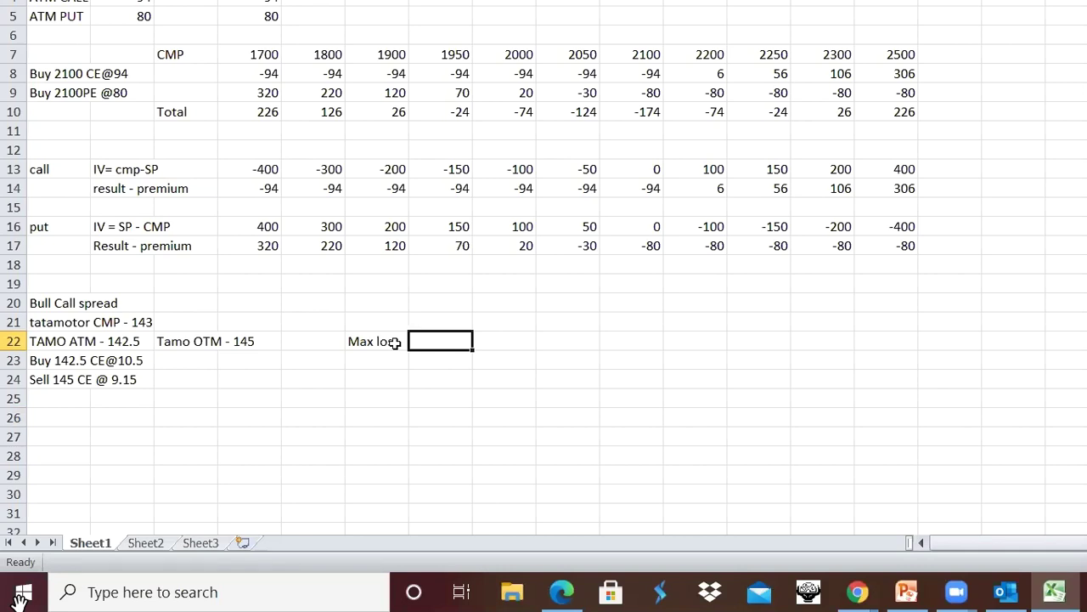
mouse_move(19, 600)
type("=")
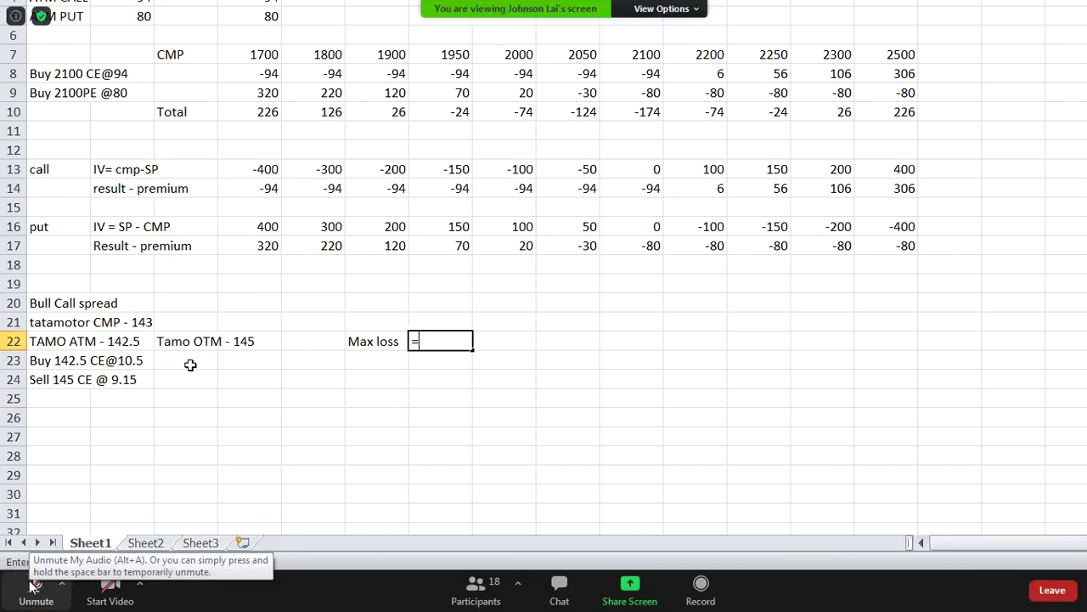
type("-")
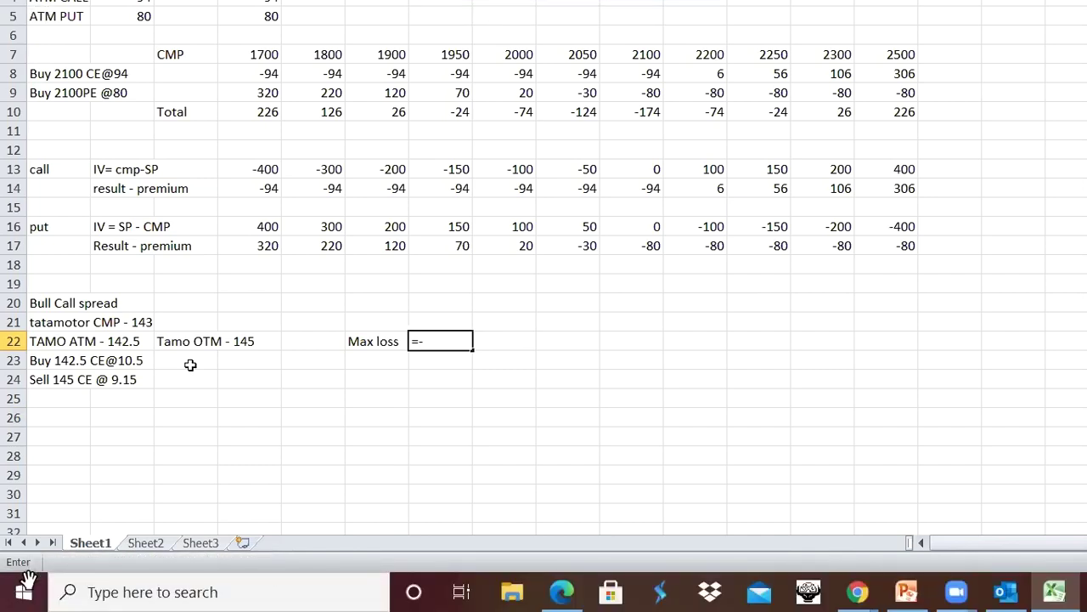
type("10.5")
type("+9.15")
key("Return")
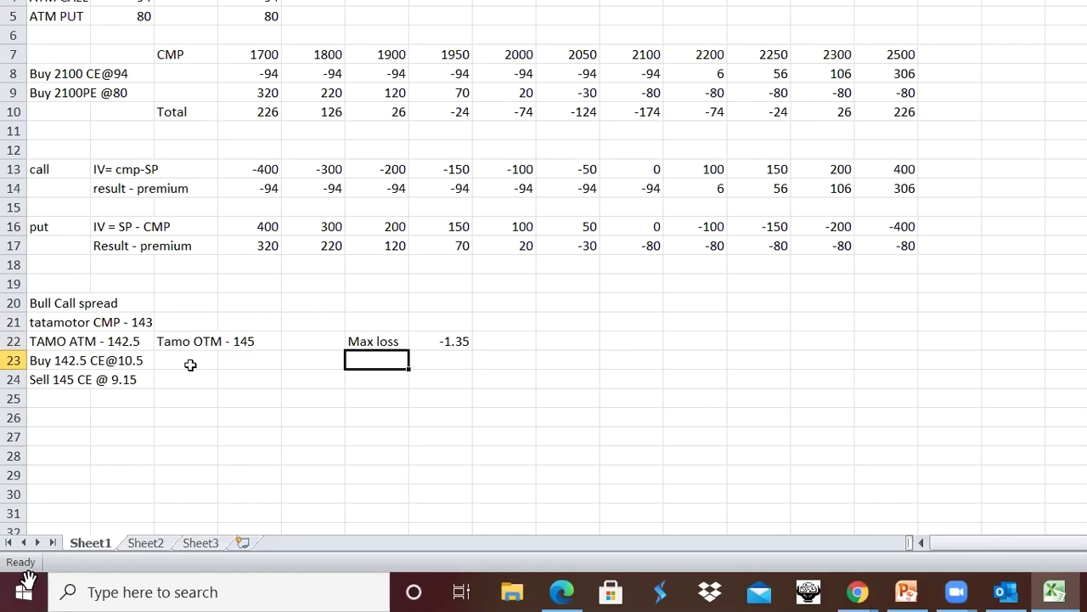
Step: Label F23 "Max profit" and calculate it in G23 with the formula =(145-142.5)-1.35
type("M")
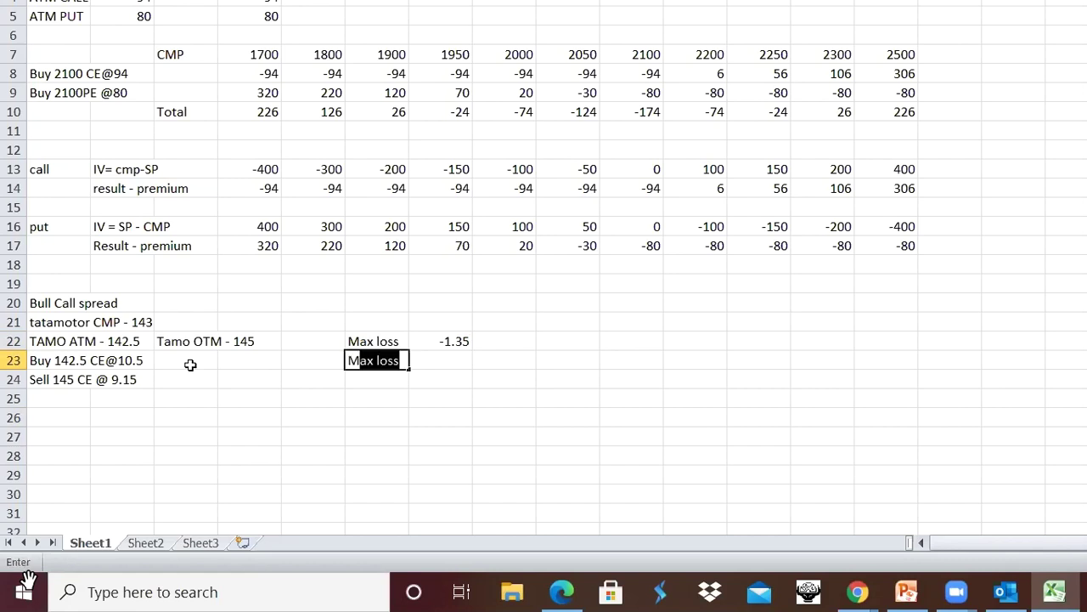
type("ax profi")
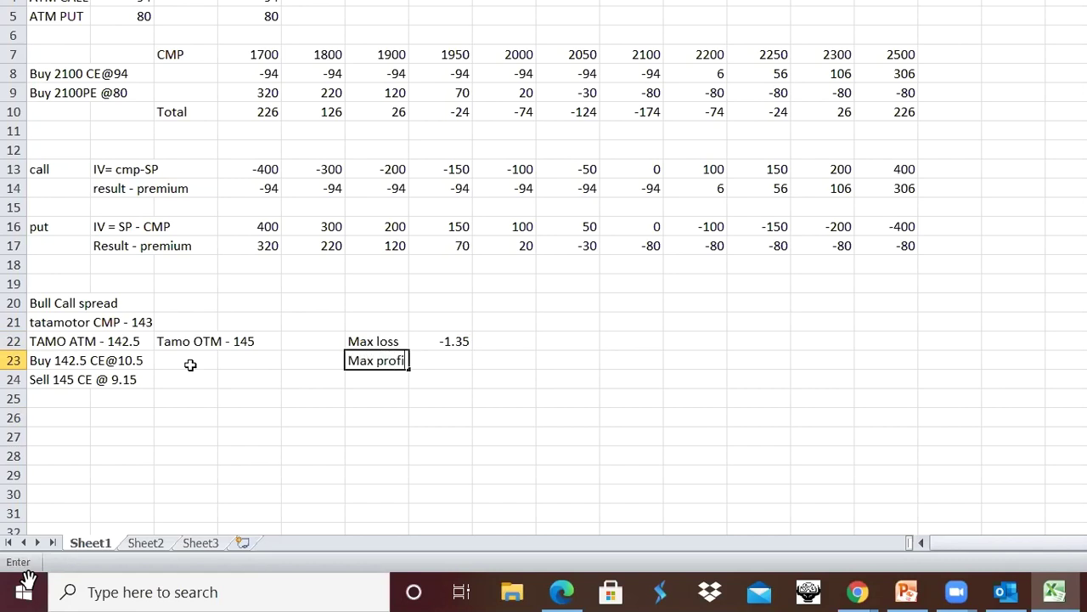
type("t")
key("Tab")
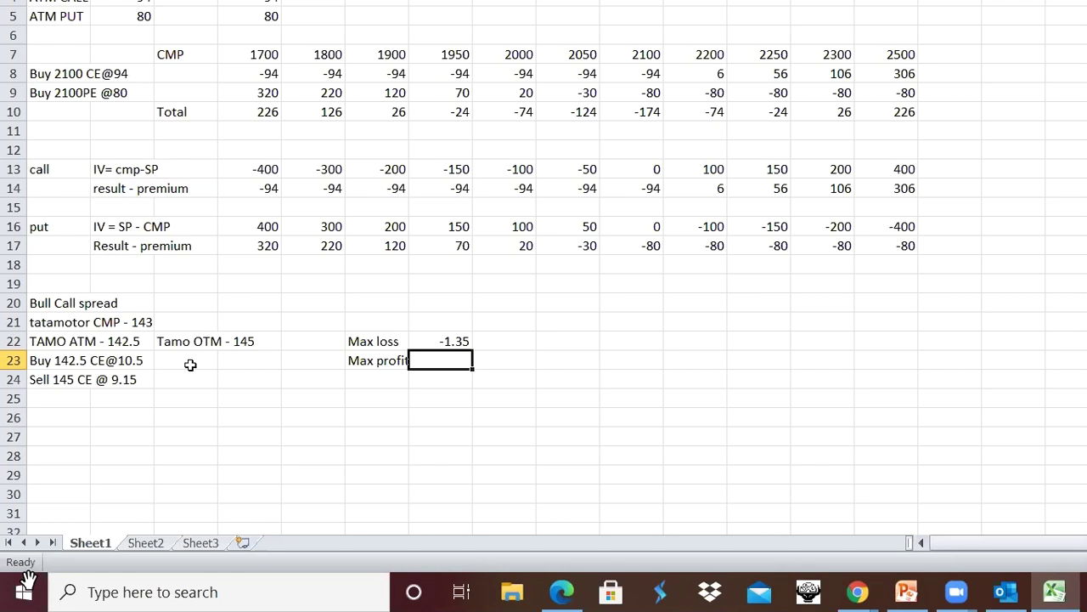
type("=(")
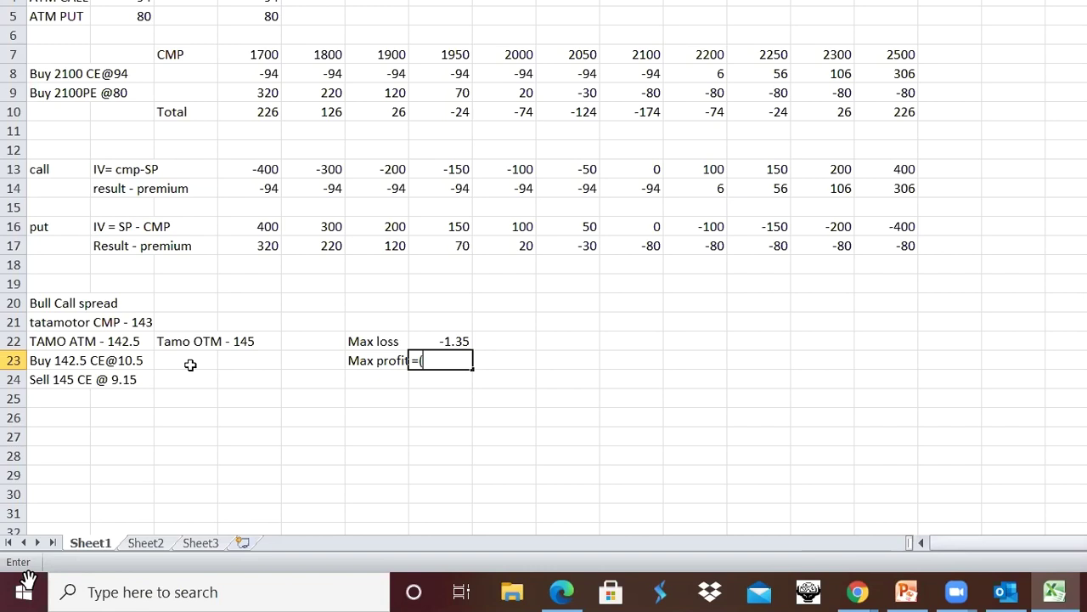
type("145-")
type("142.5)")
type("-1.35")
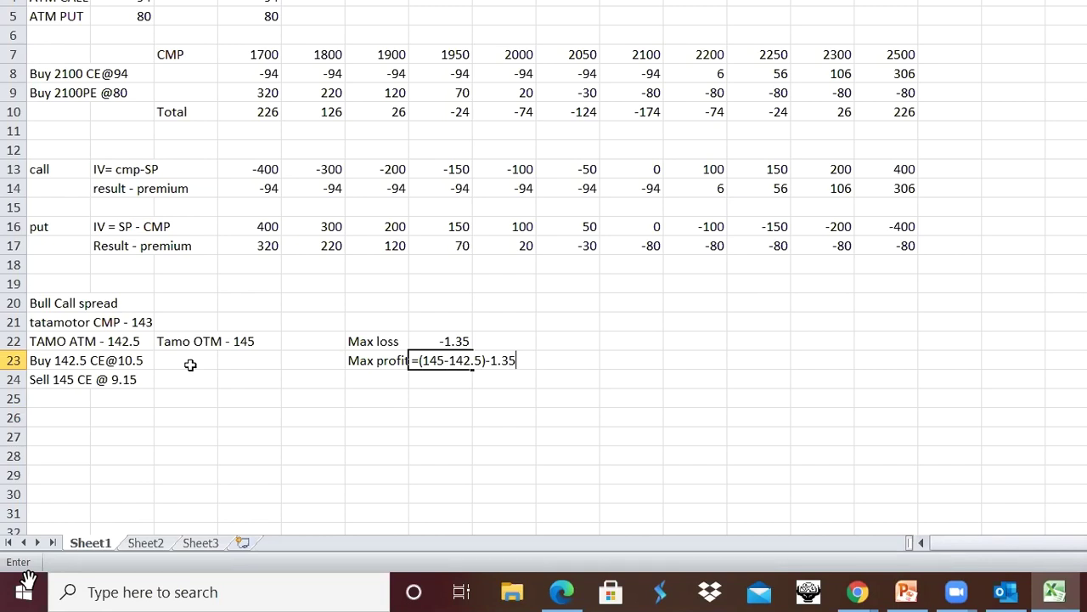
key("Return")
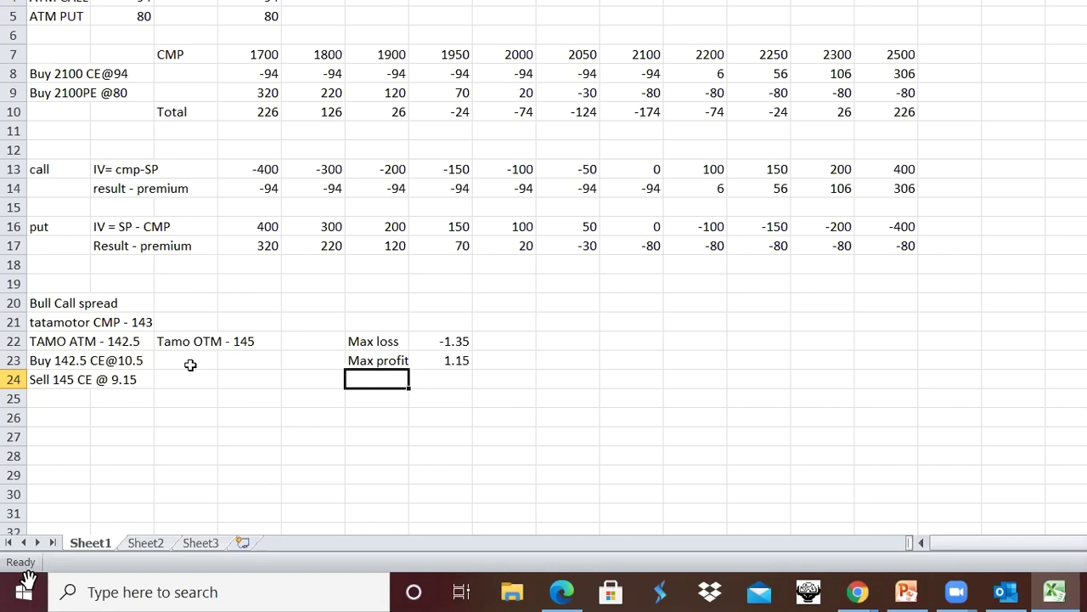
Step: Open the participants list of the Zoom meeting
mouse_move(27, 583)
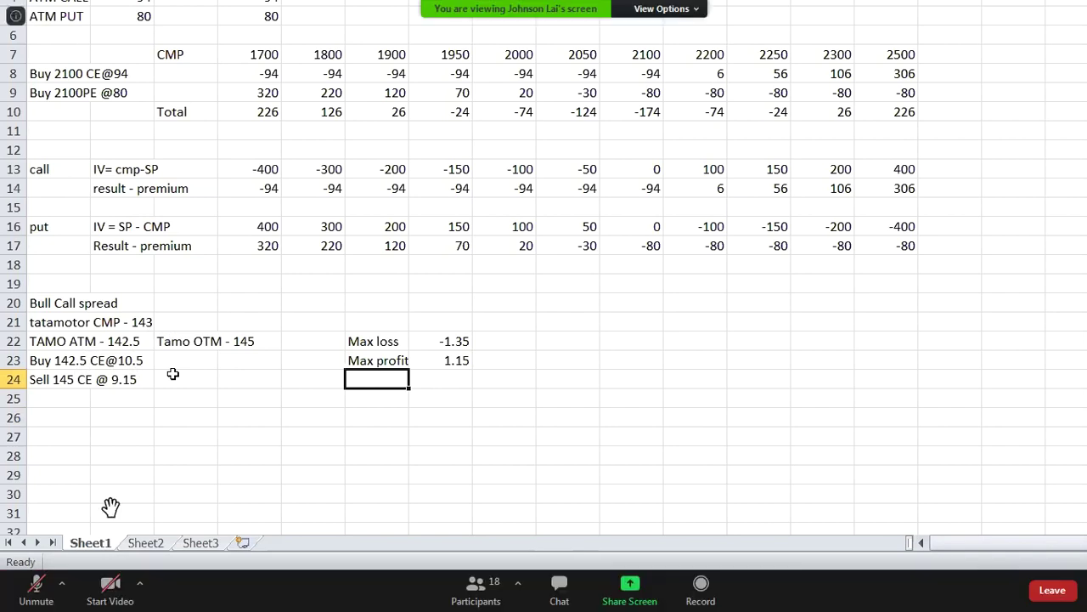
left_click(518, 586)
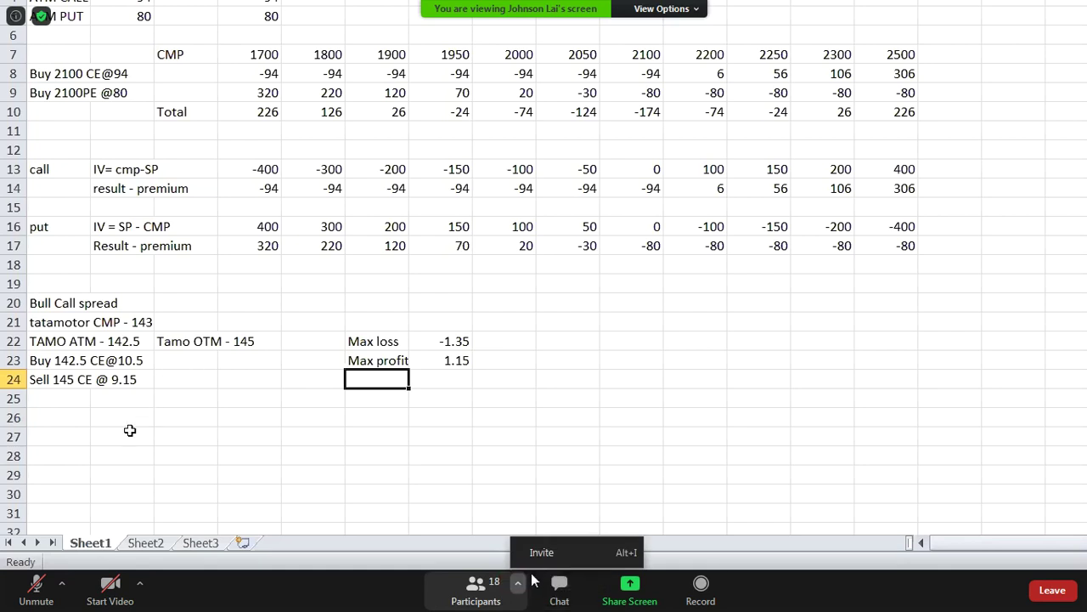
left_click(520, 586)
left_click(519, 586)
left_click(491, 595)
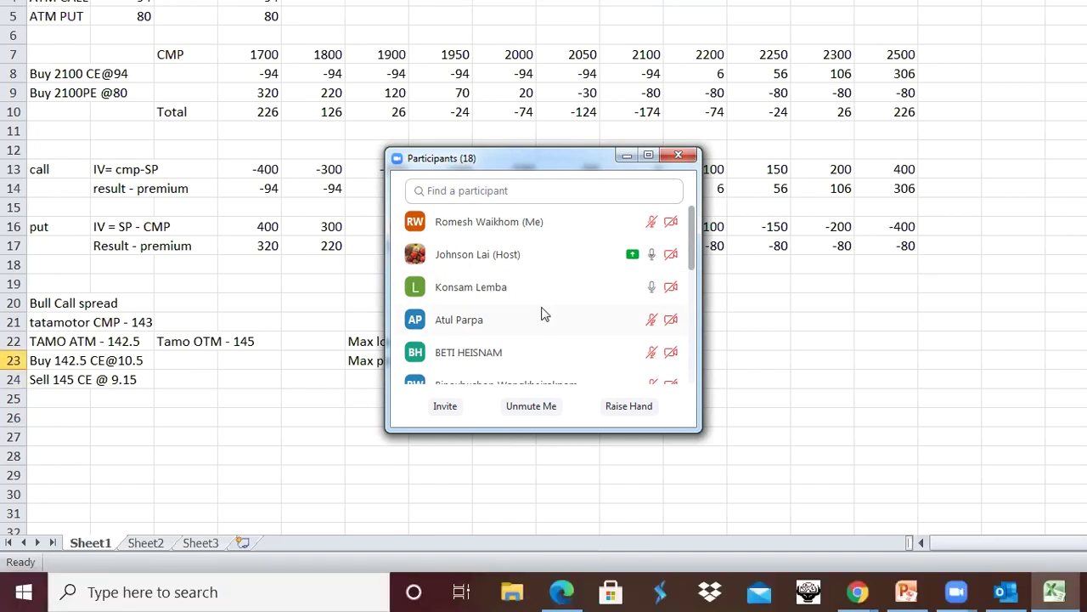
Step: Look through the meeting's participants list down to its end and close it
scroll(544, 314, "down", 1)
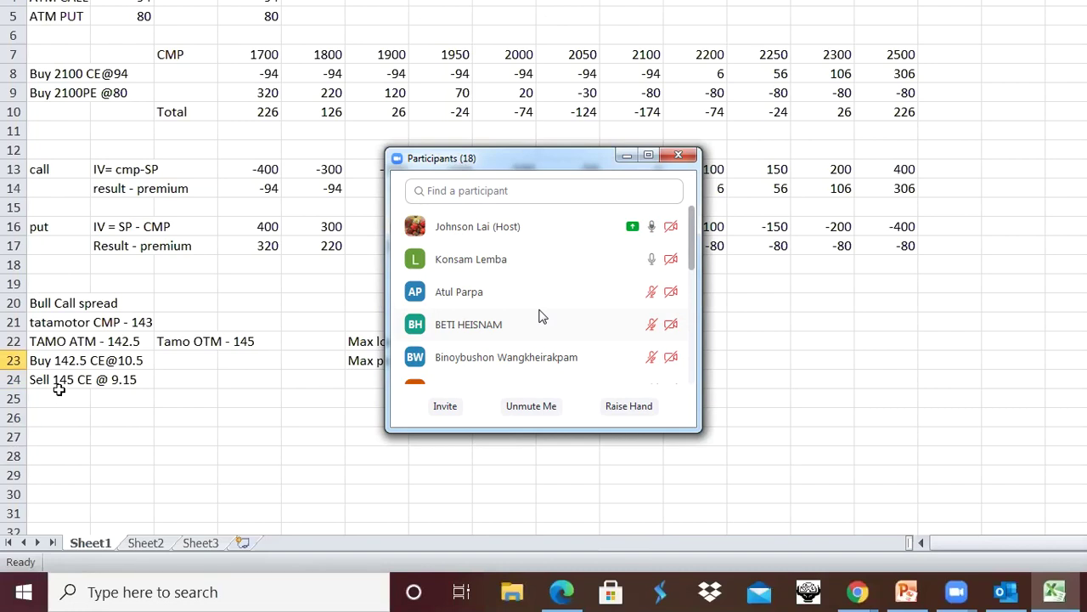
scroll(538, 316, "down", 5)
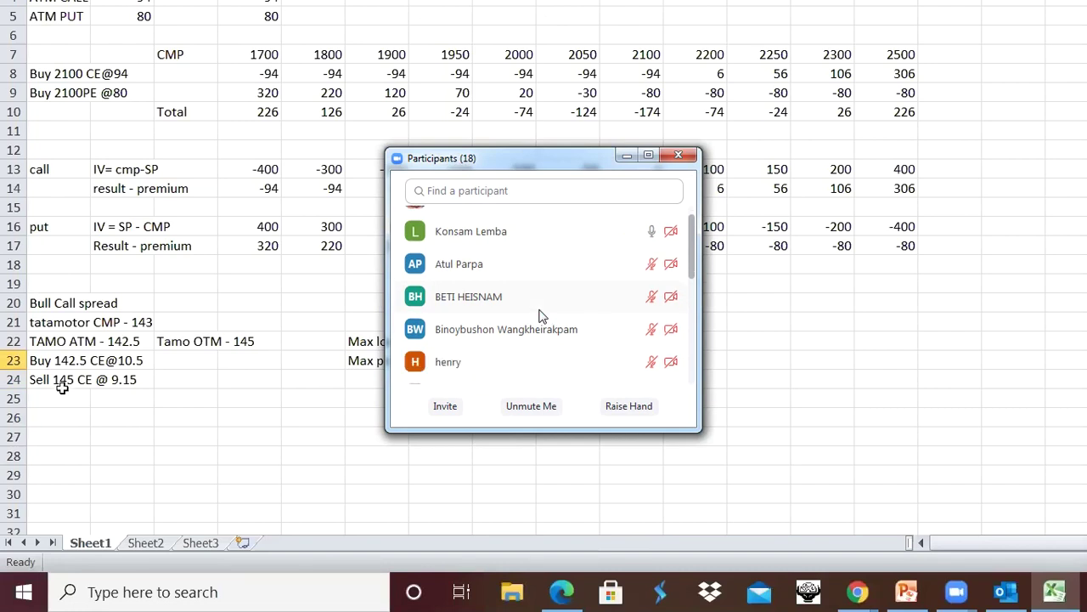
scroll(539, 315, "down", 5)
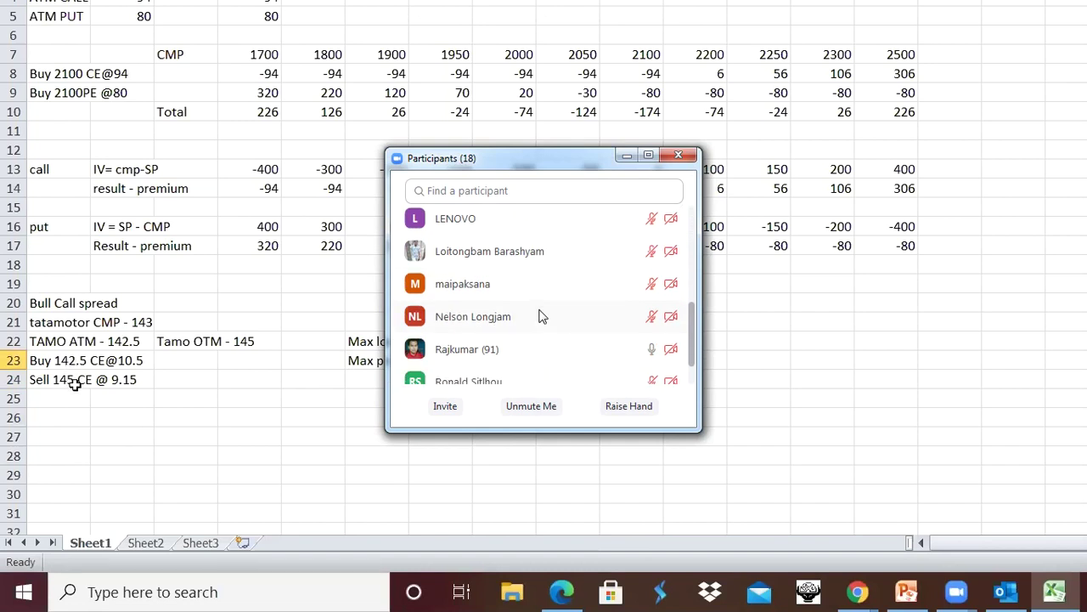
scroll(539, 315, "down", 2)
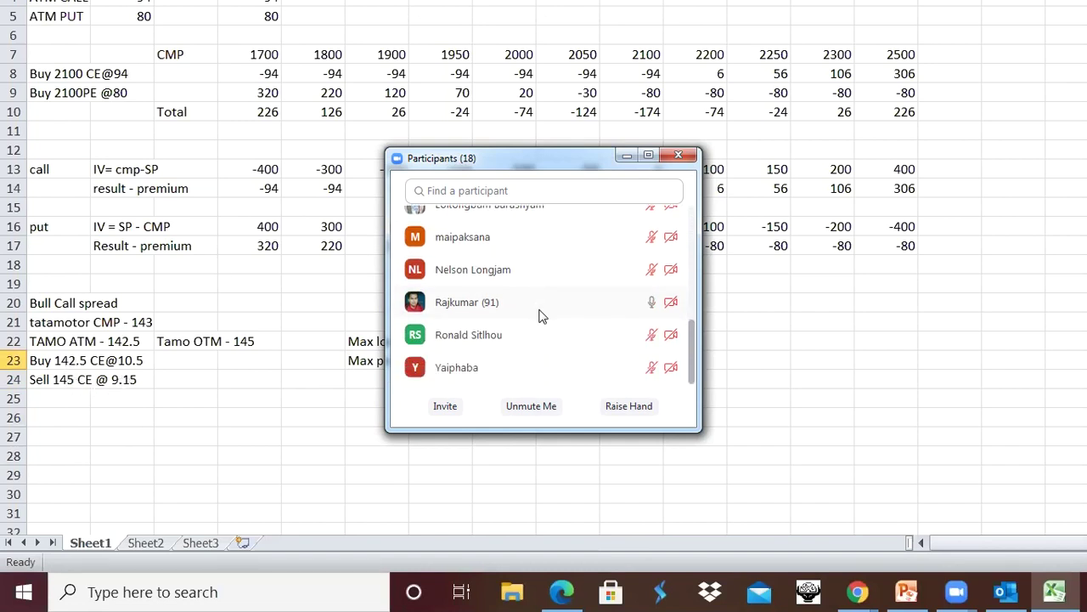
left_click(679, 158)
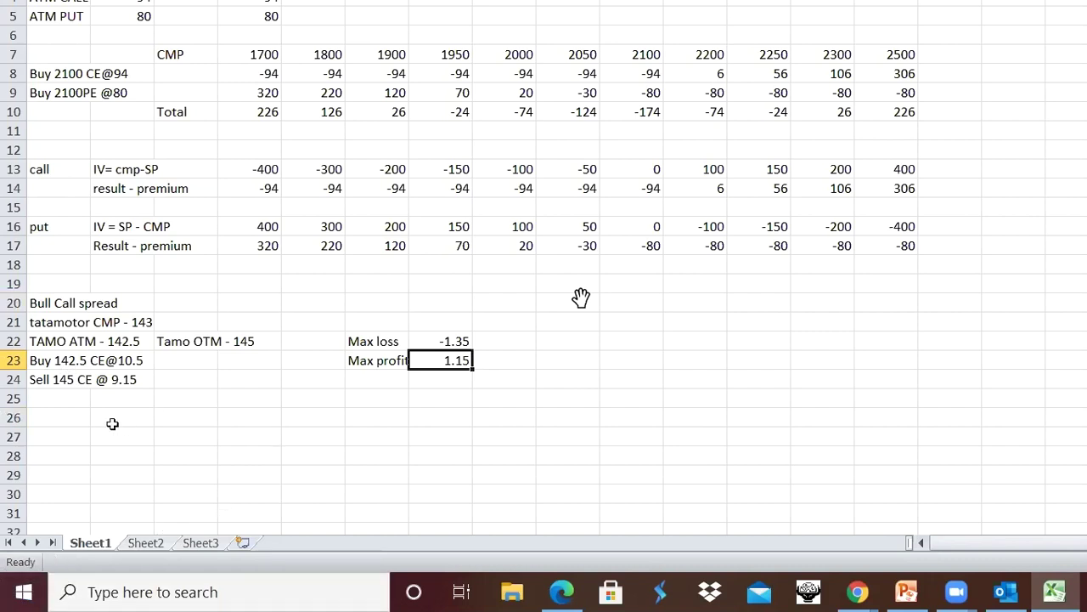
Step: Copy the buy leg from A23 to A27 and the sell leg from A24 to A28
left_click(69, 363)
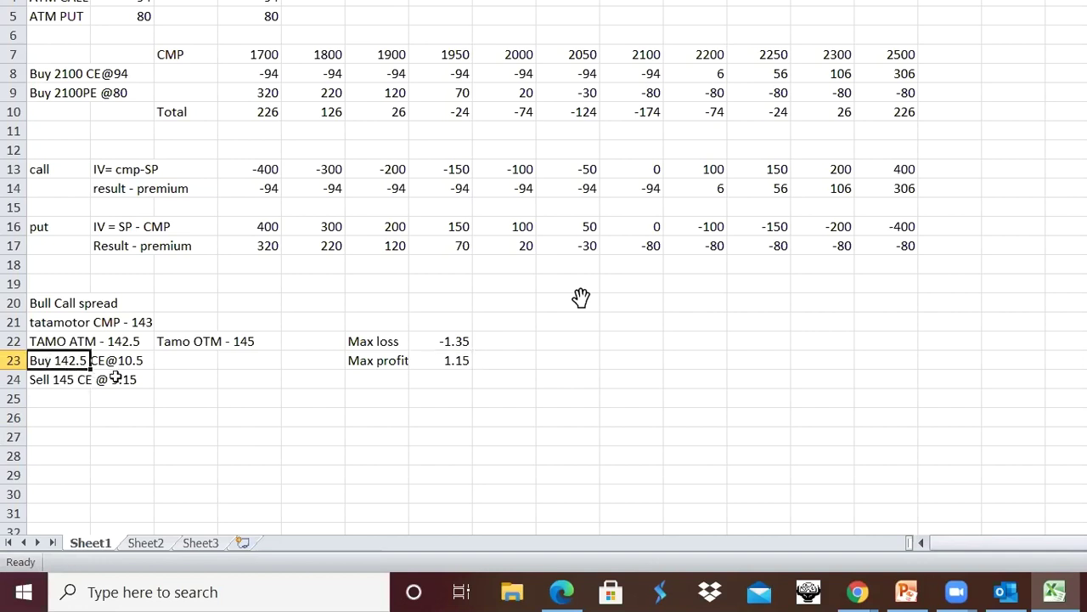
key("ctrl+c")
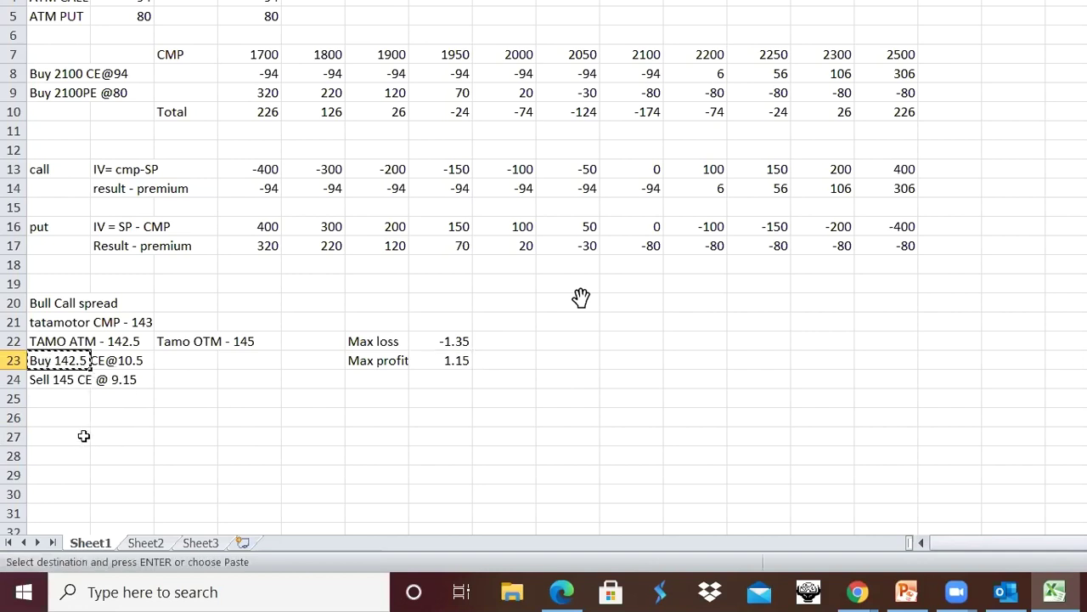
left_click(85, 436)
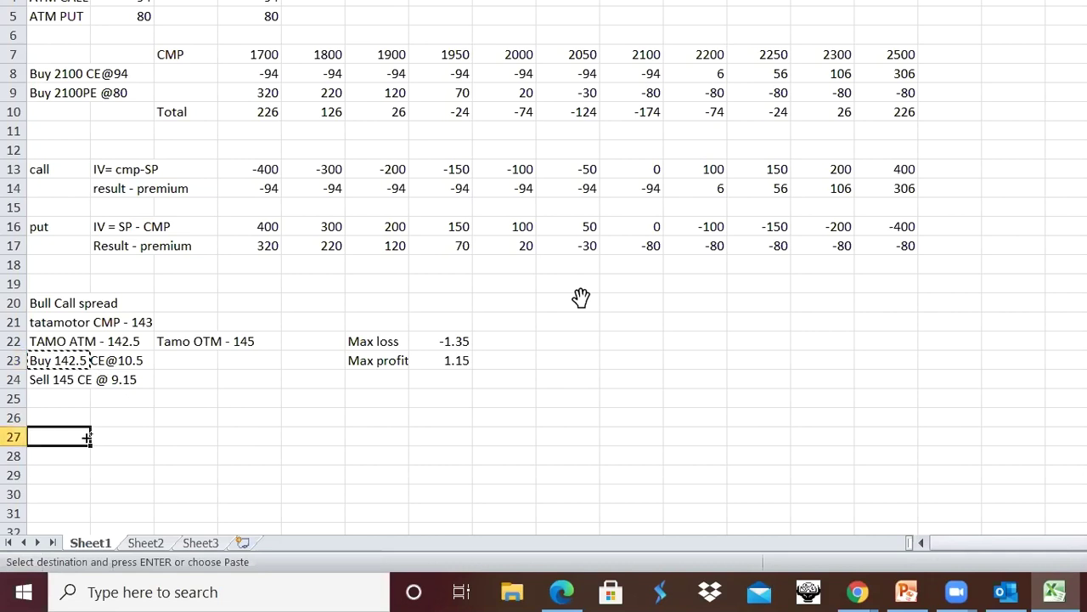
key("ctrl+v")
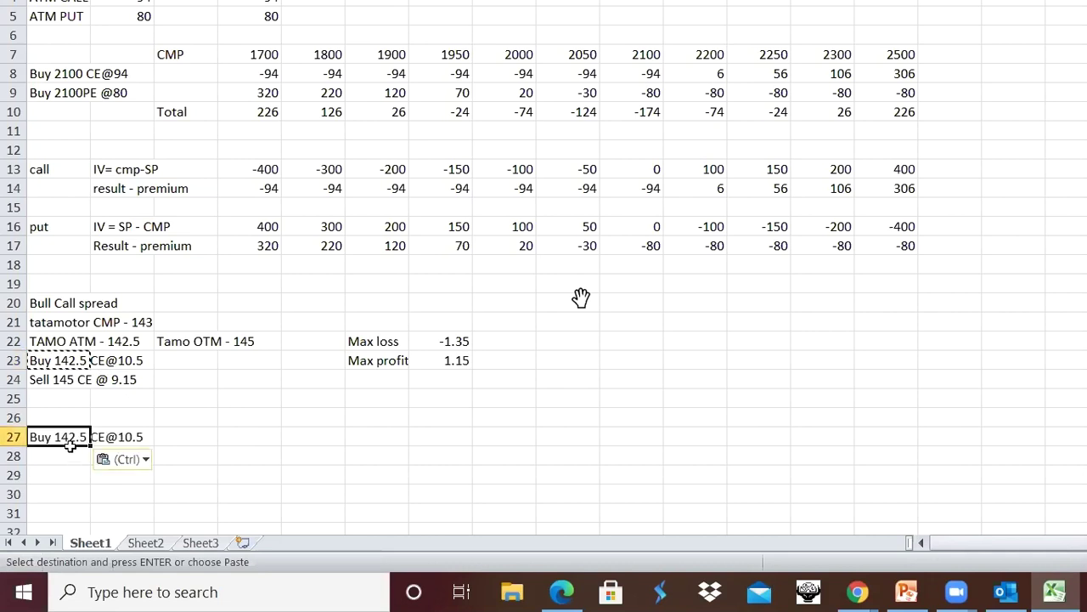
left_click(58, 379)
key("ctrl+c")
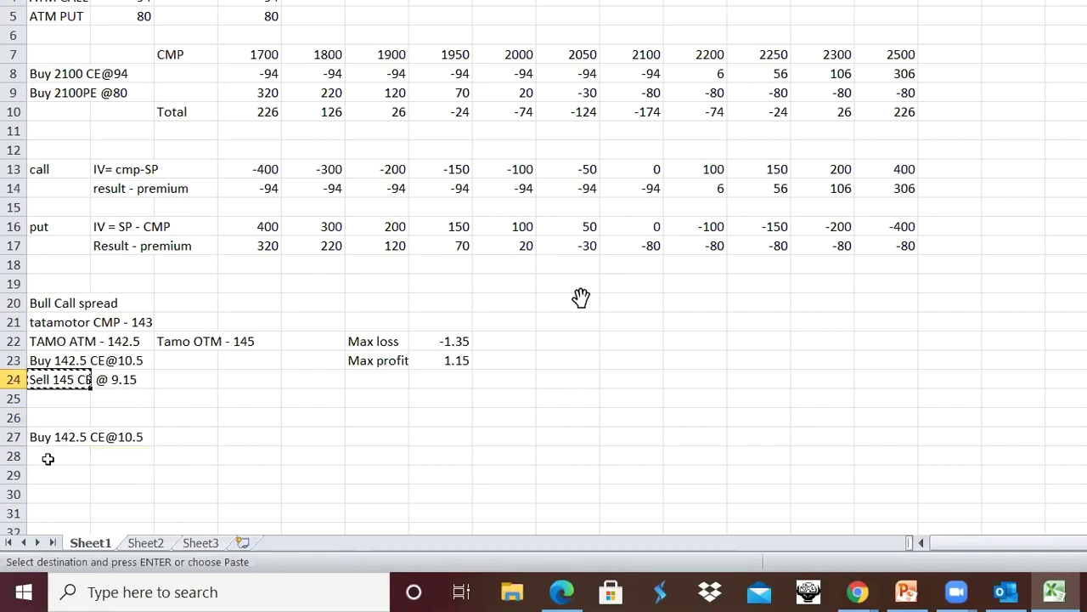
left_click(48, 458)
key("ctrl+v")
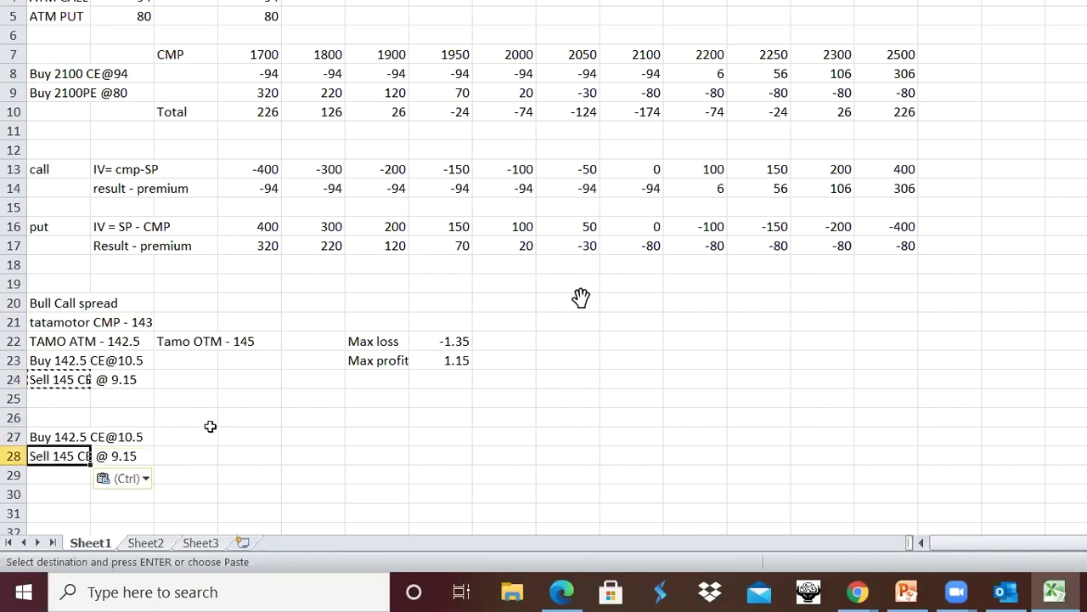
Step: Label C26 "CMP" as the header for the price row above the copied legs
left_click(212, 416)
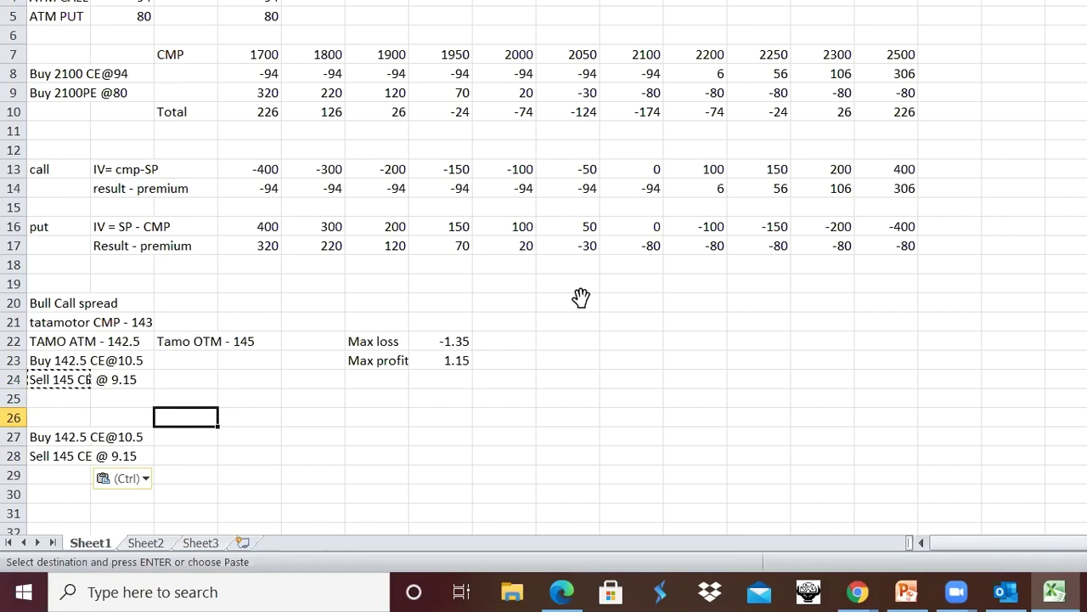
type("C")
type("MP")
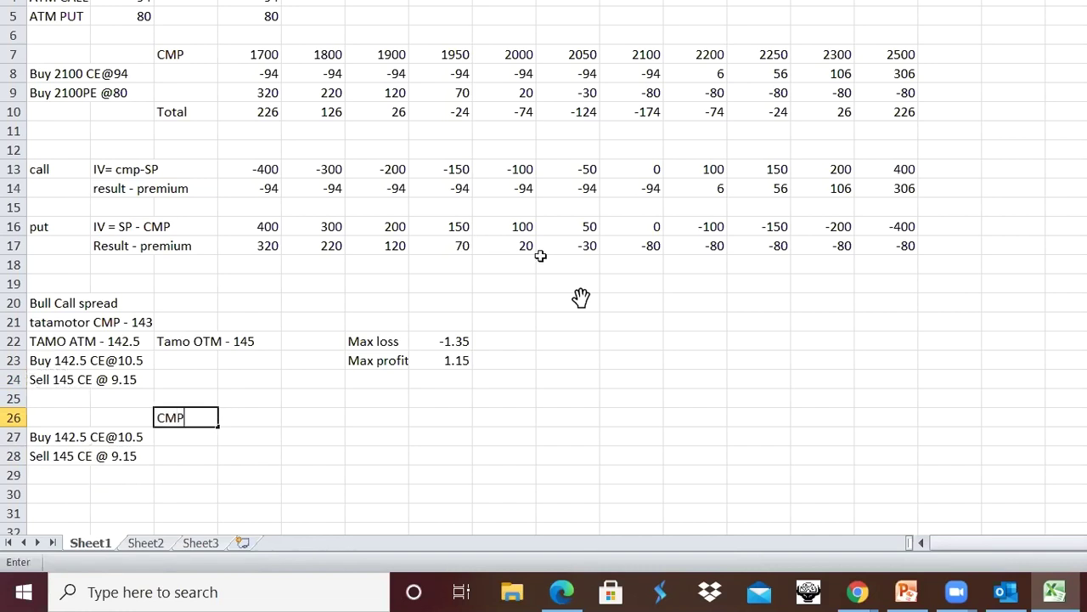
Step: Enter the CMP prices 150, 180, 195 and 210 in H26 through K26
scroll(581, 297, "down", 4)
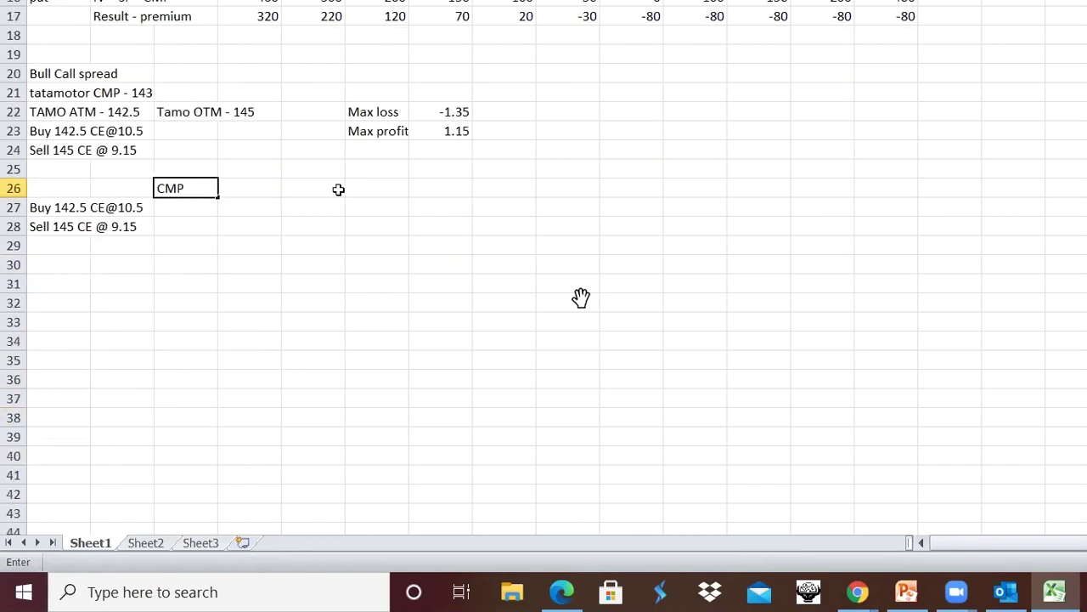
left_click(510, 192)
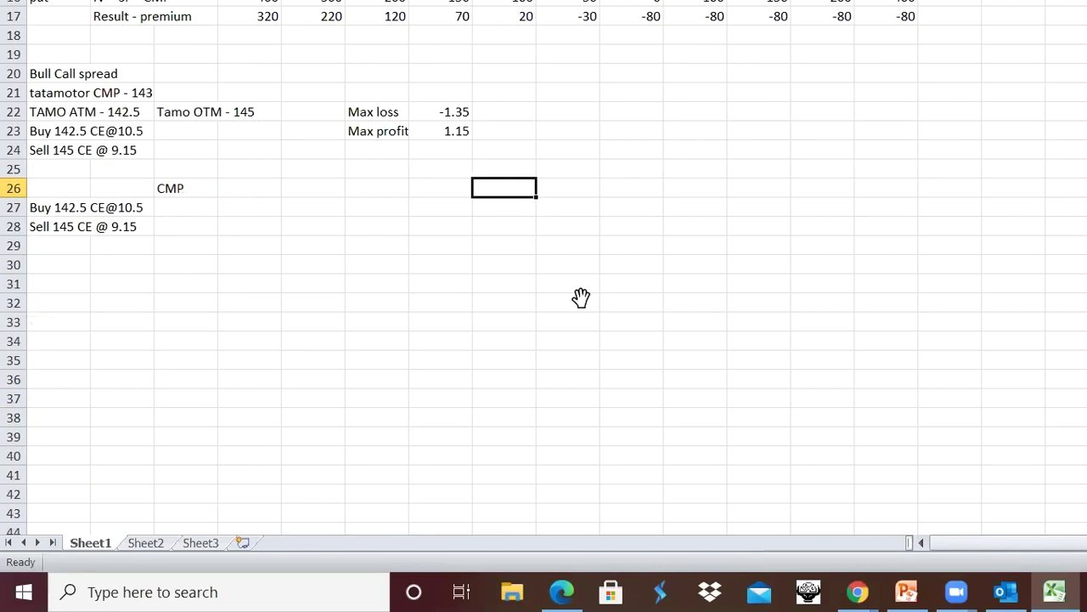
type("150")
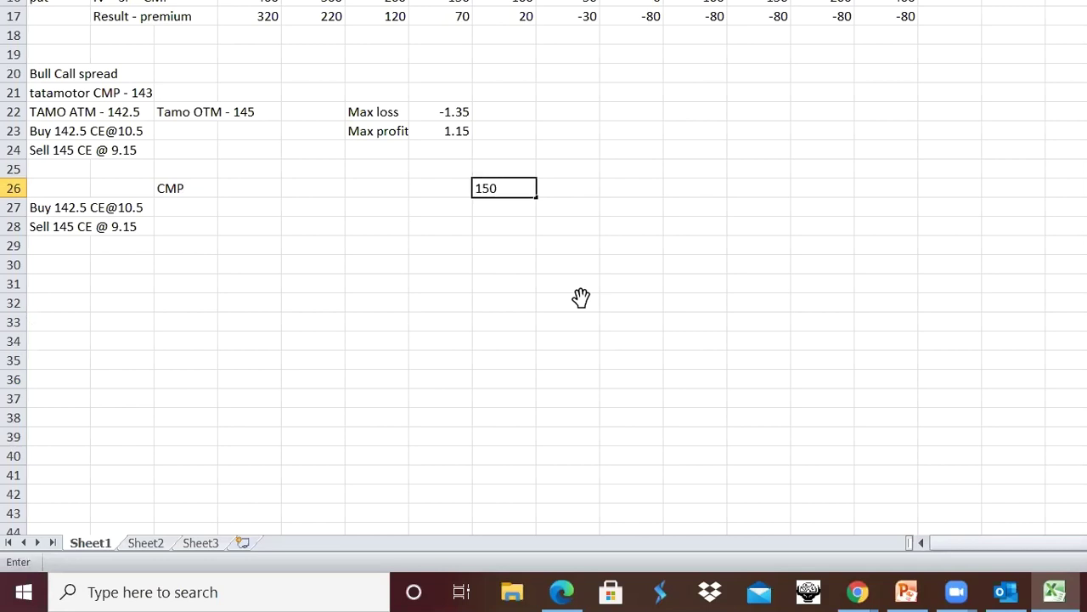
key("Tab")
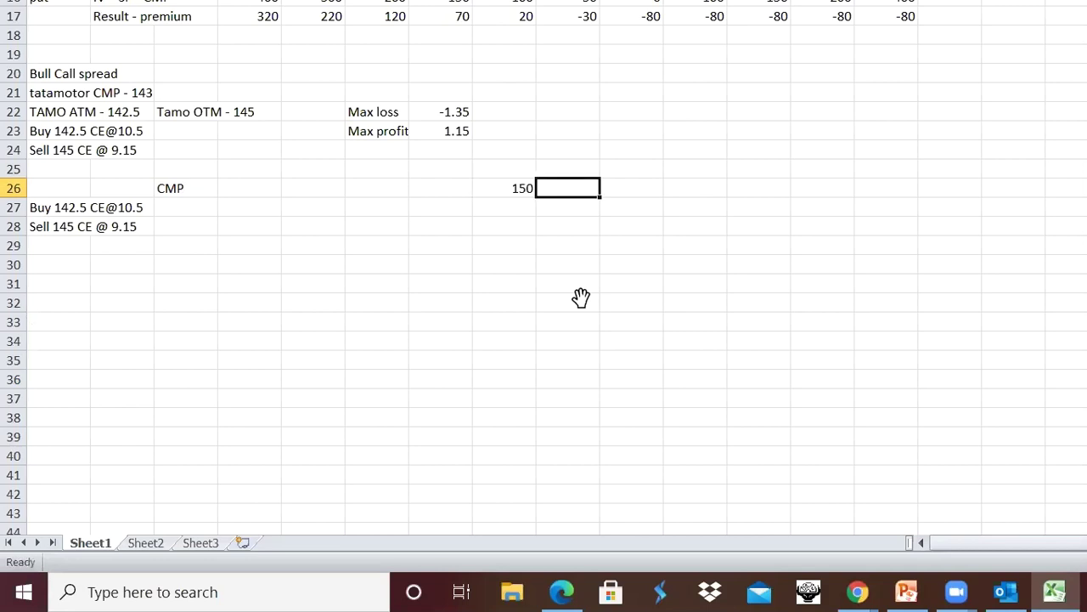
type("180")
key("Tab")
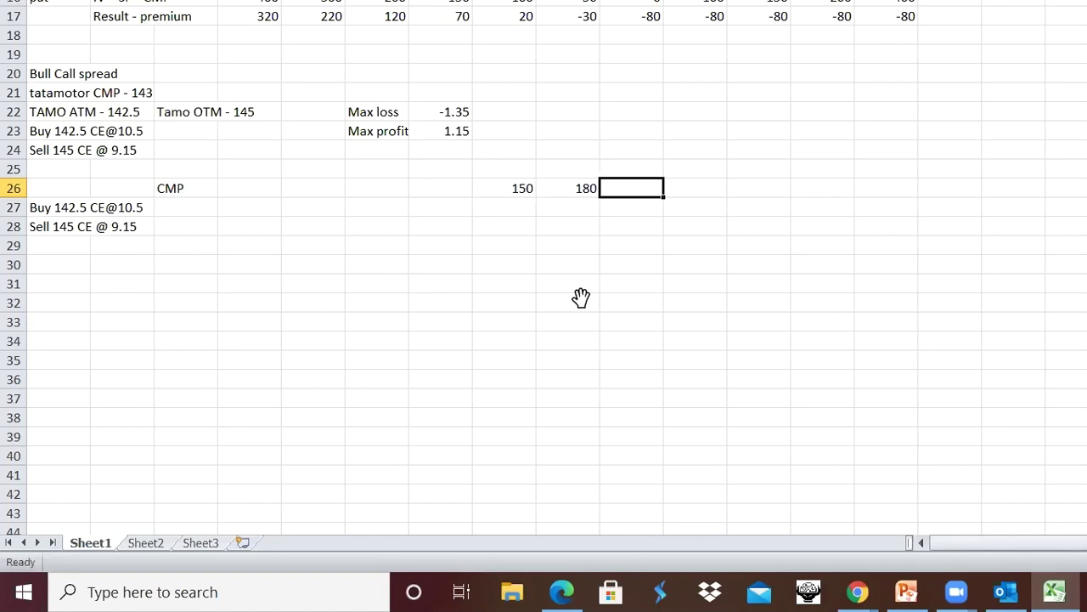
type("195")
key("Tab")
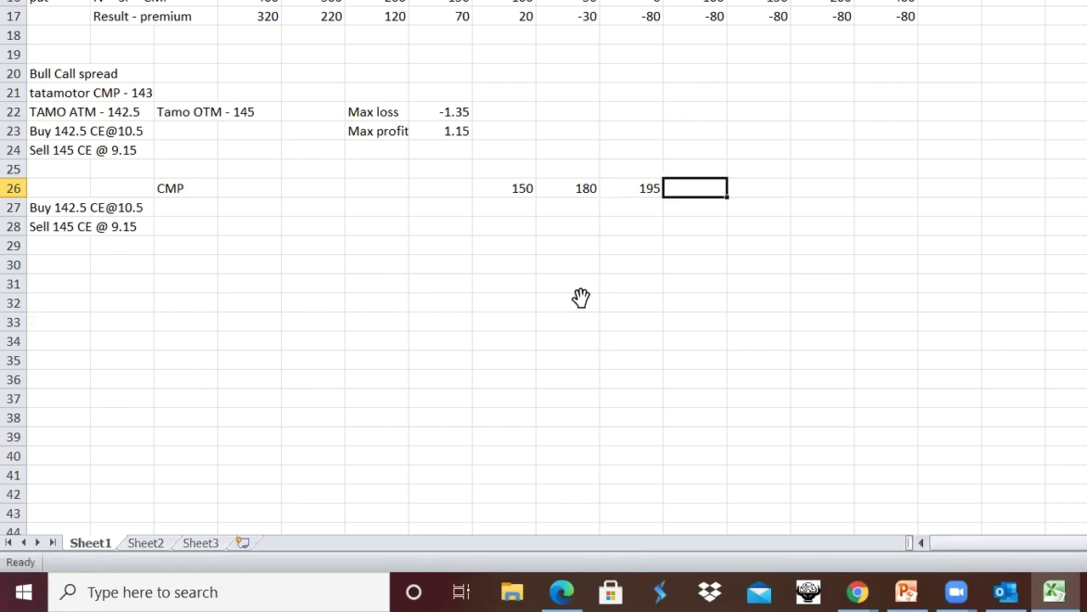
type("210")
key("Tab")
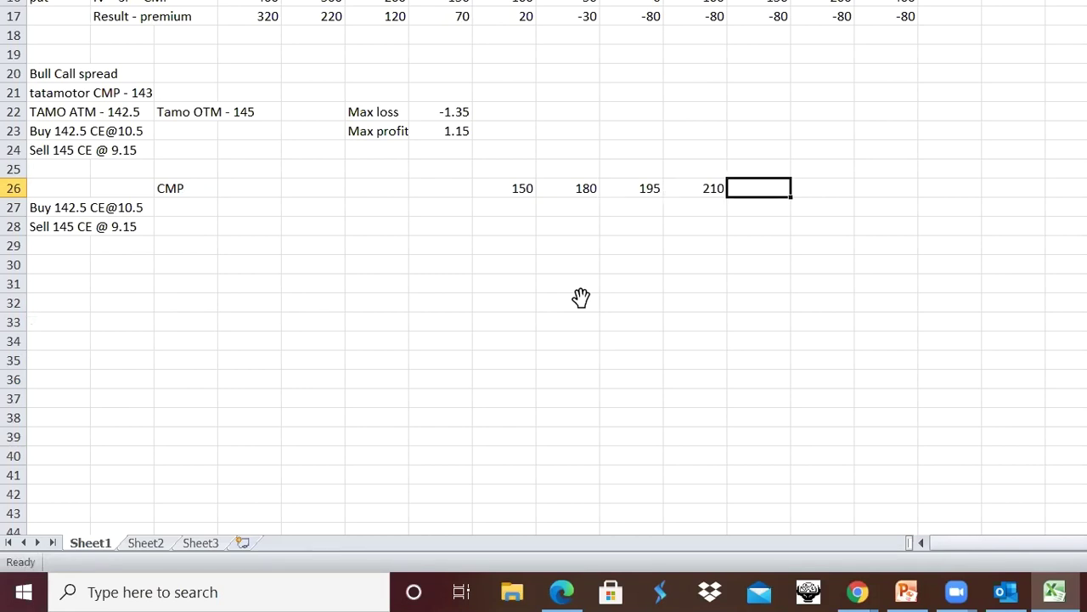
Step: Fill in the lower CMP prices 135 in G26, 120 in F26 and 100 in E26
key("Left")
key("Left")
key("Left")
key("Left")
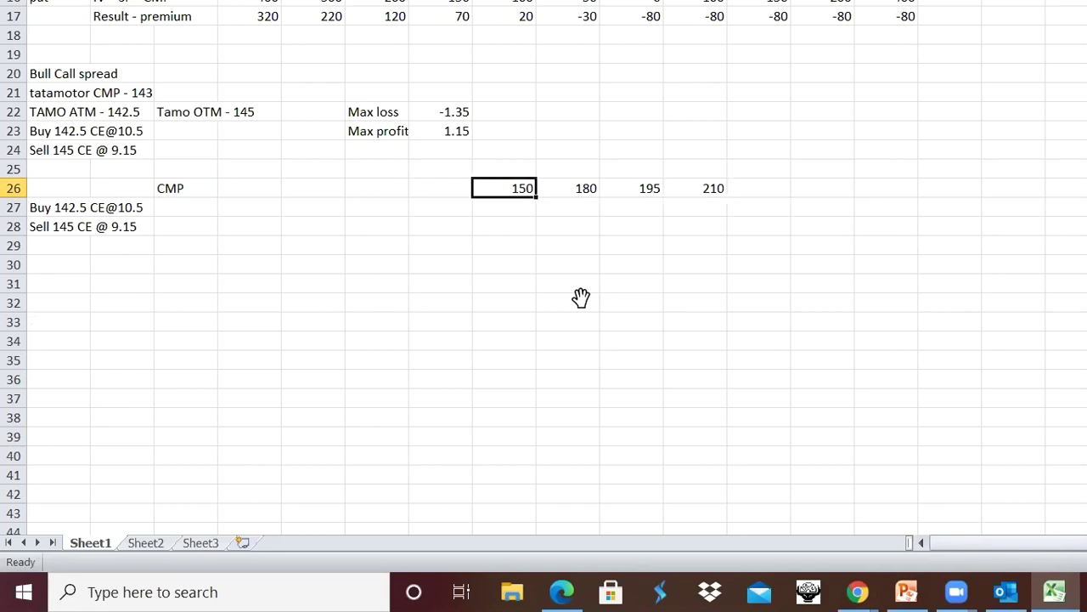
key("Left")
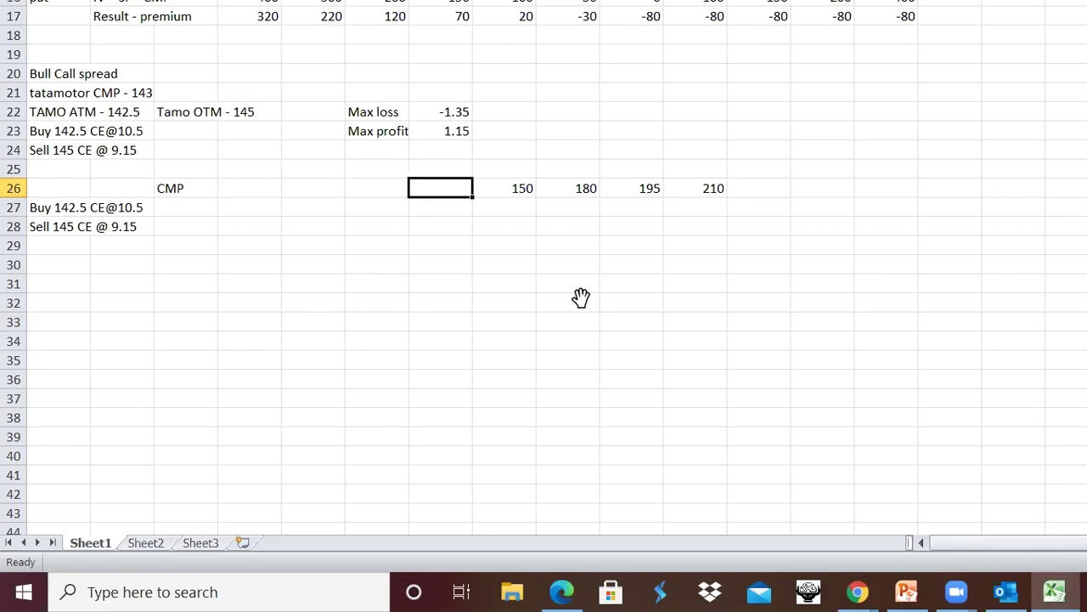
type("135")
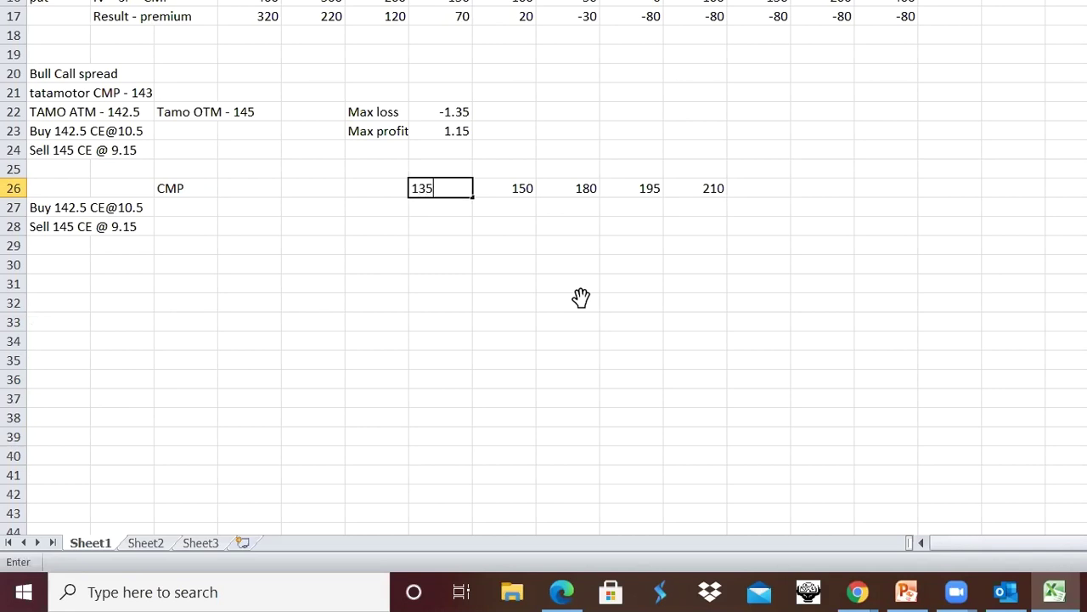
key("Left")
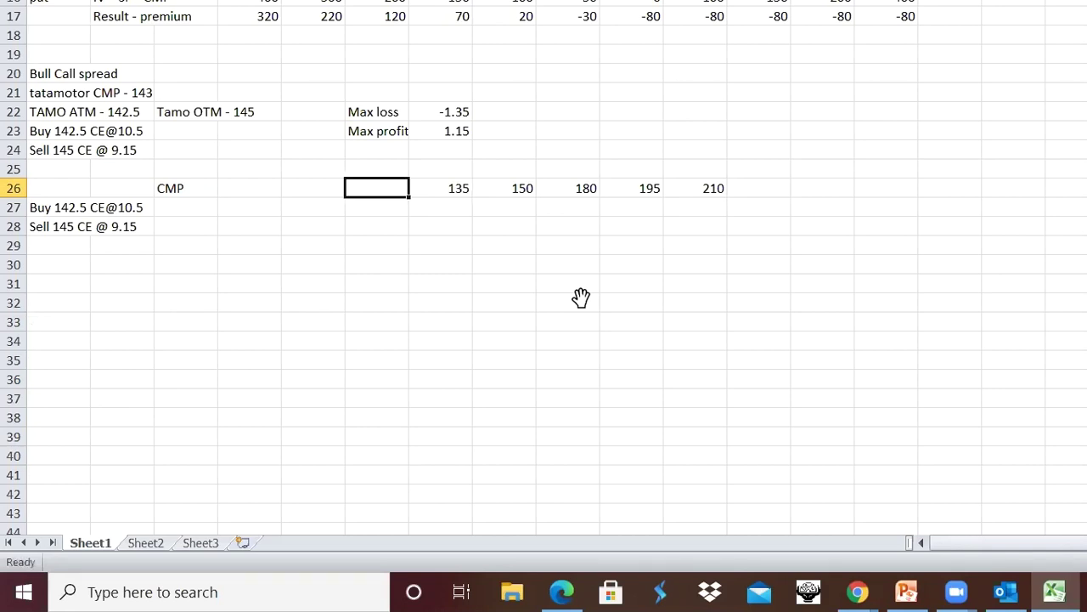
type("120")
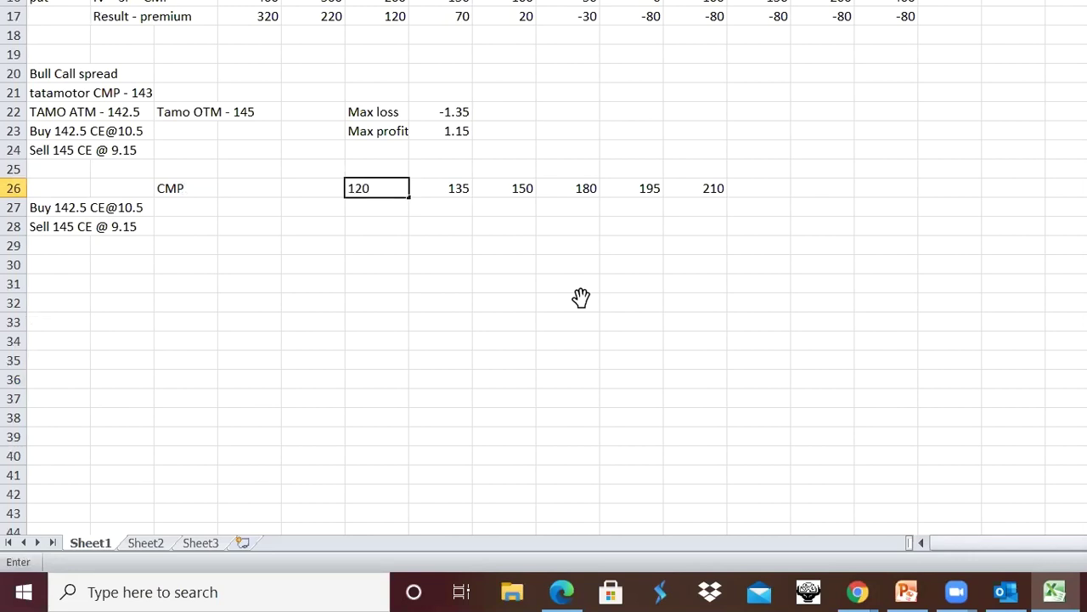
key("Left")
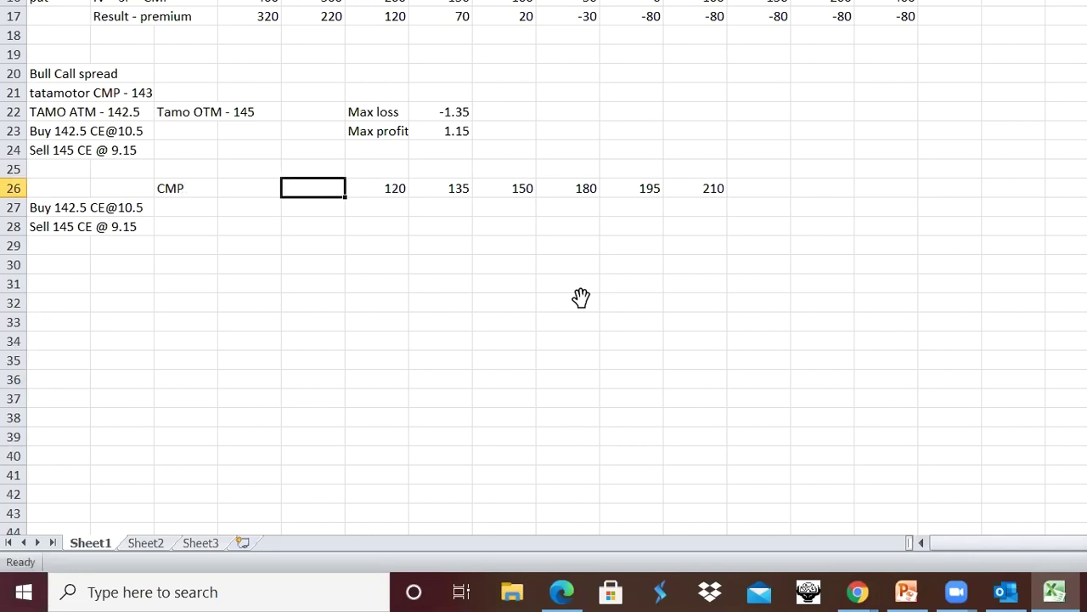
type("100")
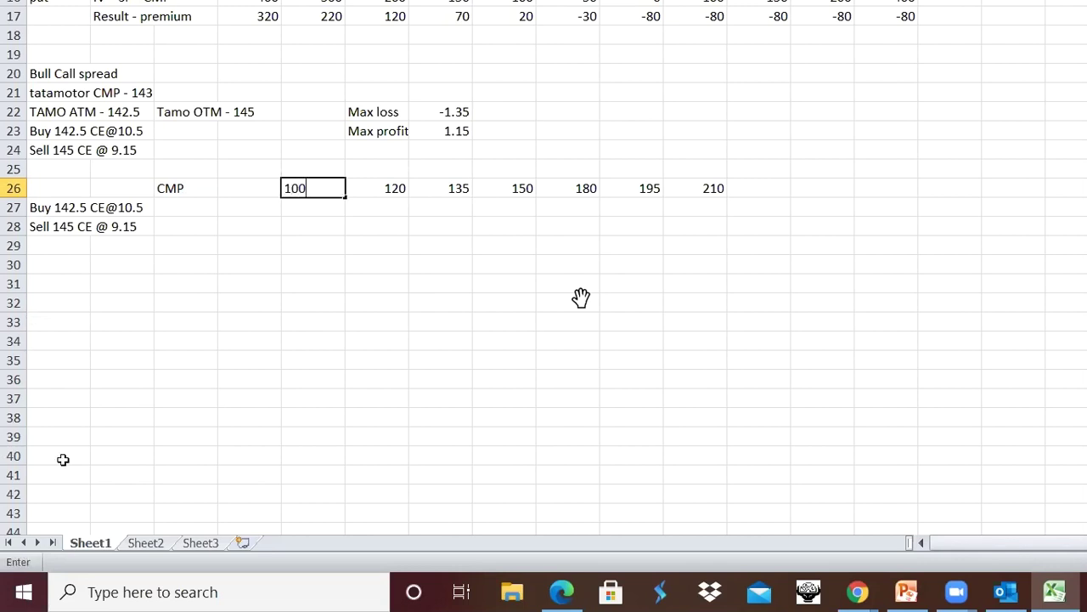
left_click(384, 297)
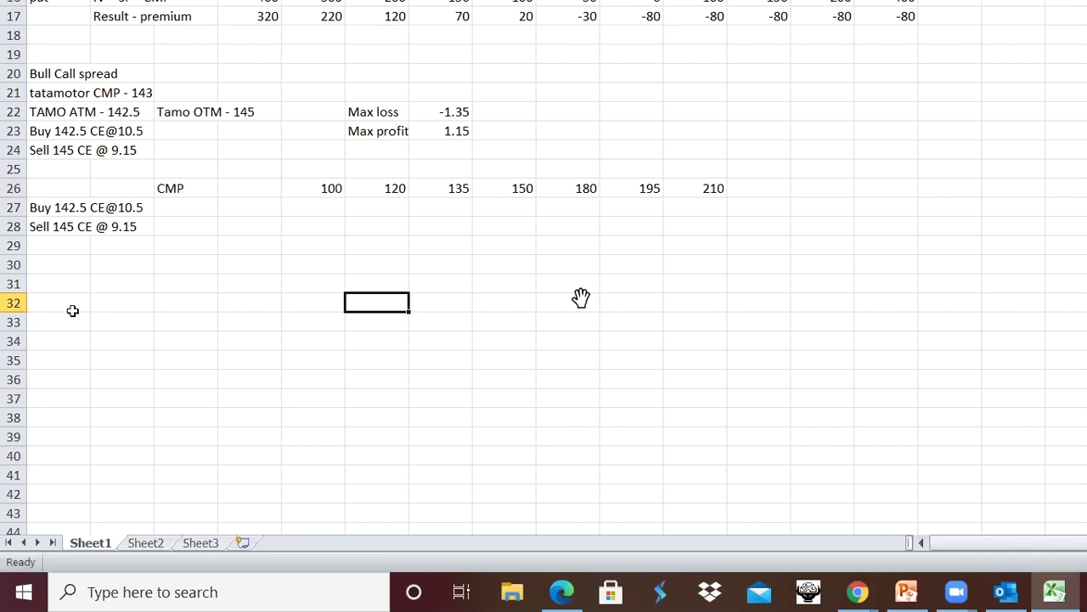
Step: Label A31 "call Buy" for the bought call's calculation below the legs
left_click(71, 280)
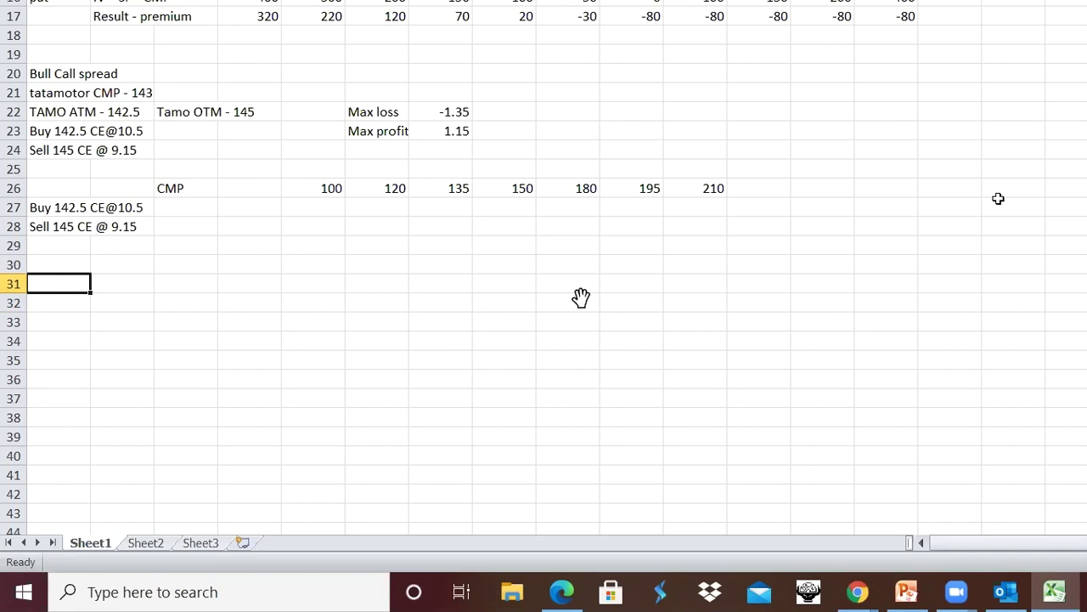
type("Buy")
key("Tab")
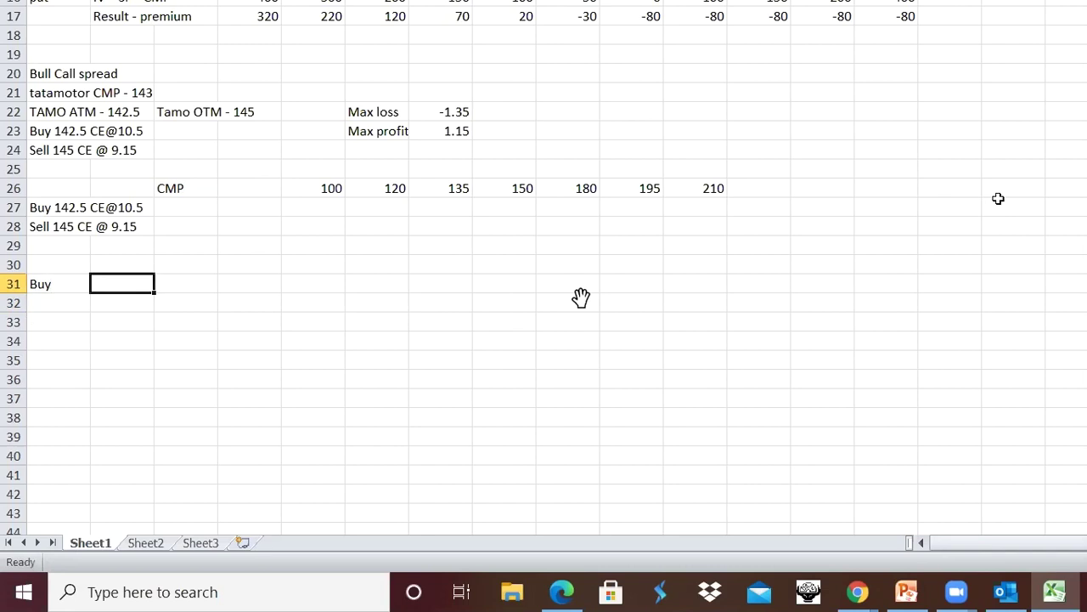
key("Left")
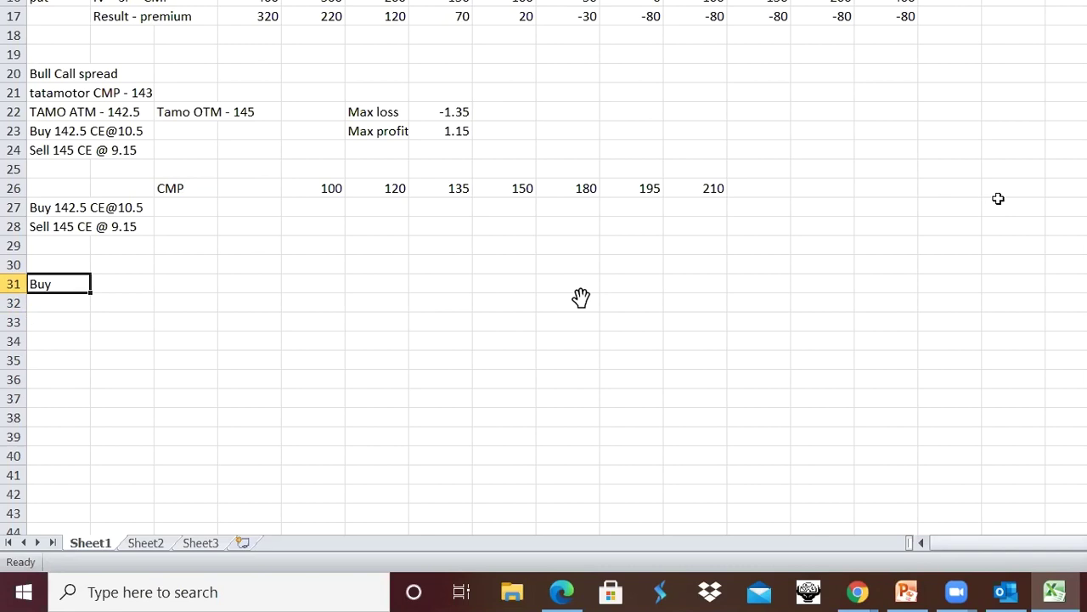
type("call")
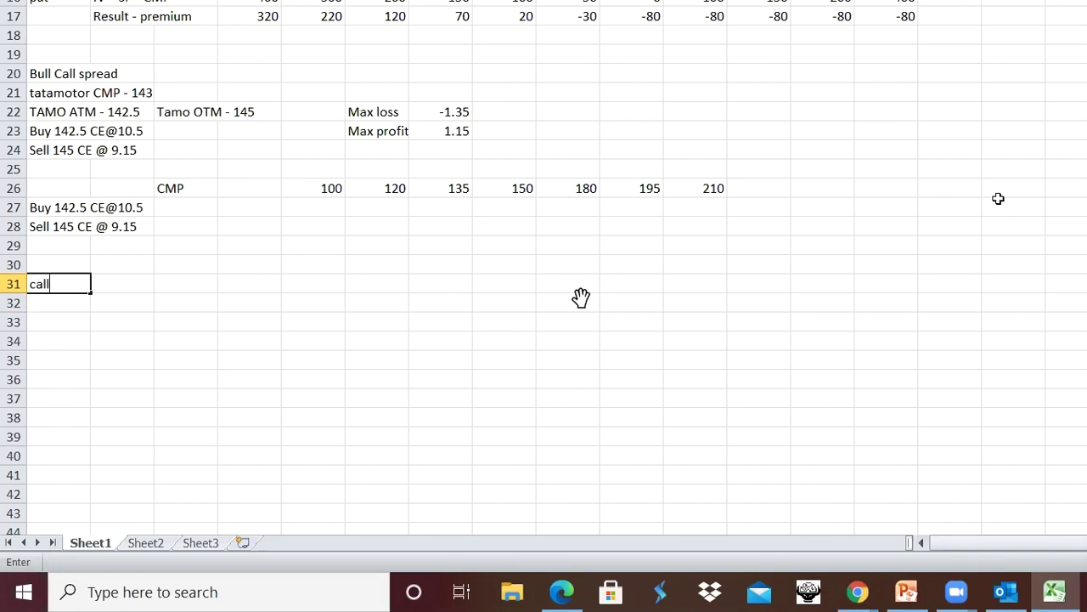
type("Buy")
key("Tab")
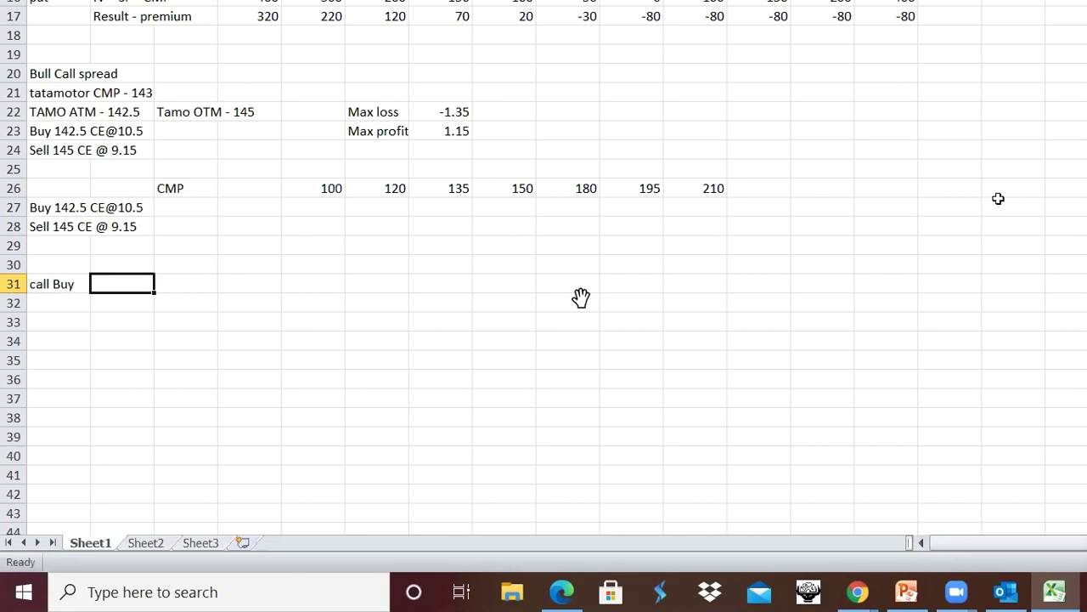
Step: Enter the intrinsic value label "IV = Cmp- SP" in B31 and move to E31
type("IV = Cmp")
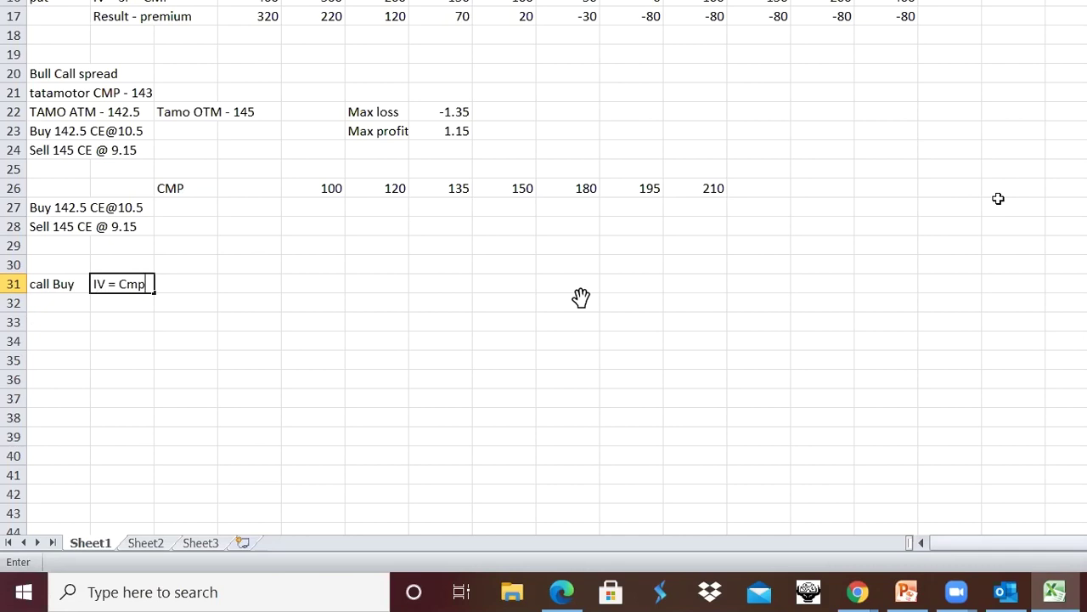
type("- SP")
key("Right")
key("Right")
key("Right")
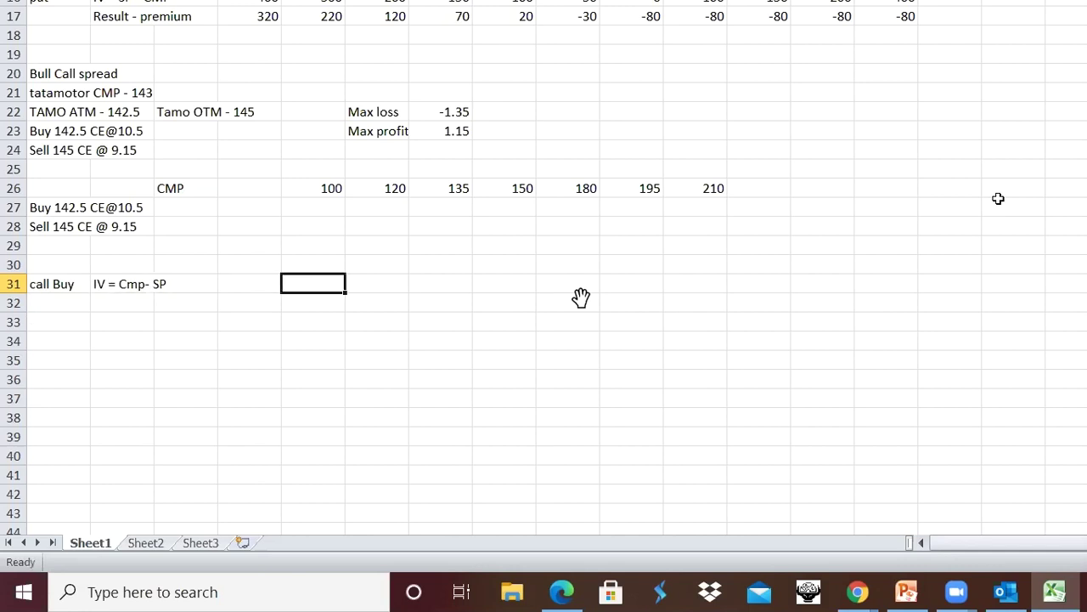
type("=")
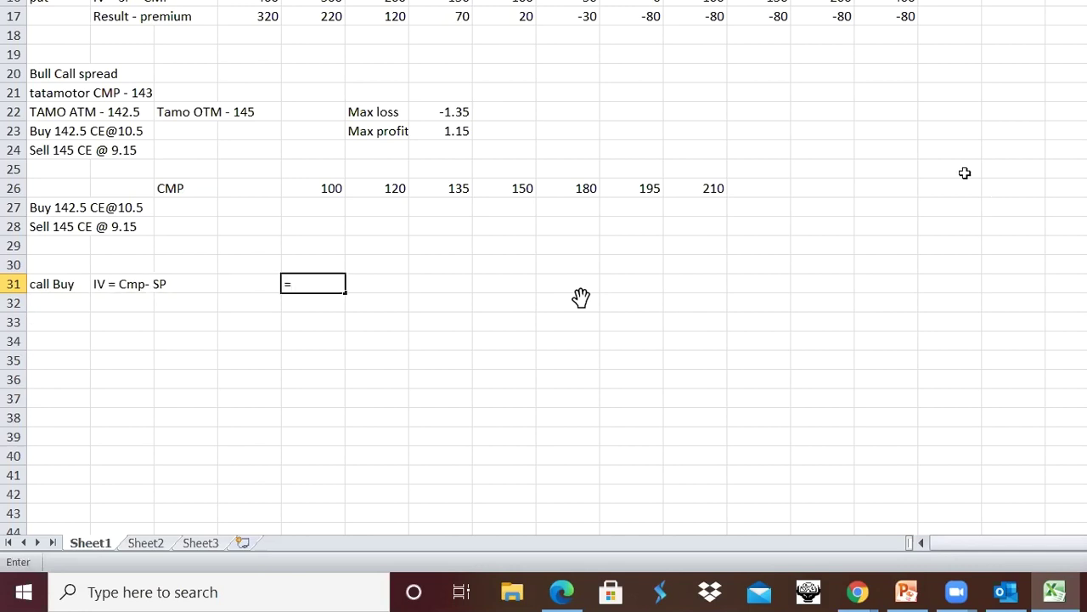
left_click(322, 188)
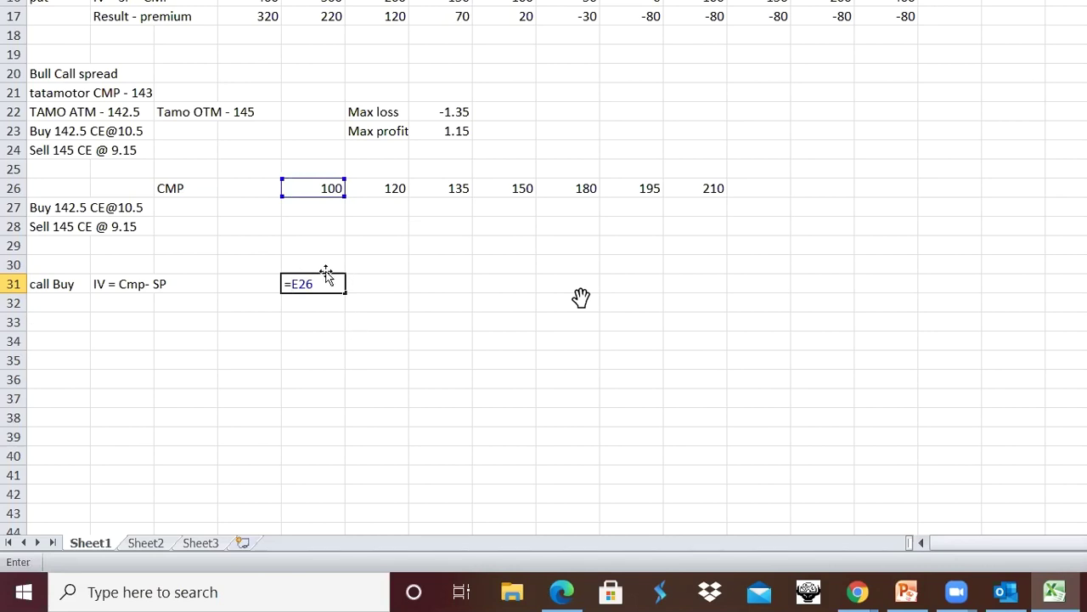
key("ctrl+Return")
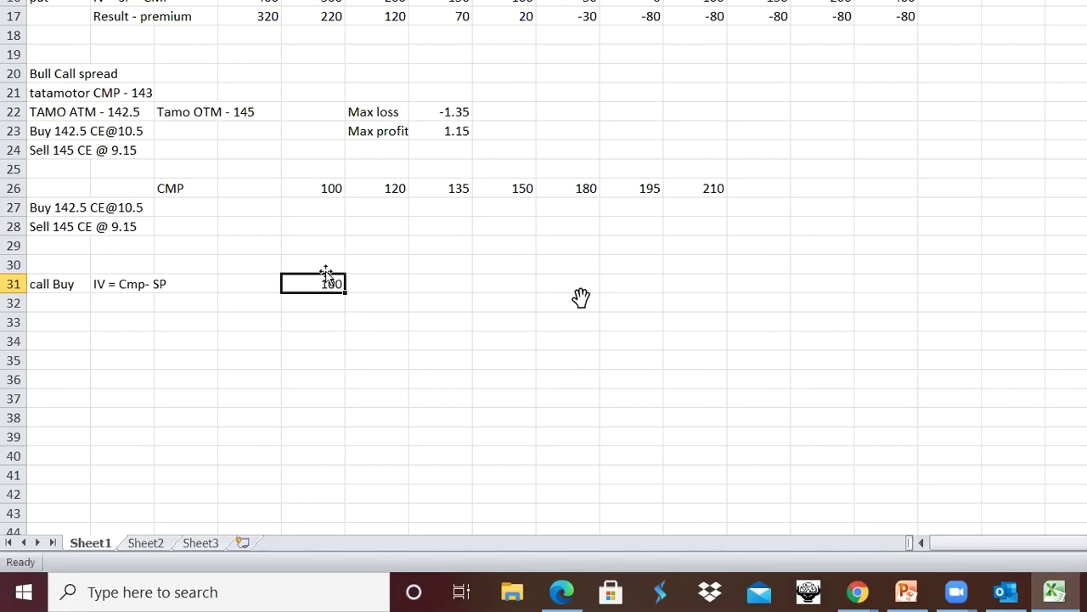
key("Delete")
Step: Enter the strike prices beside the two legs: 142.5 in E23 and 145 in E24
left_click(307, 132)
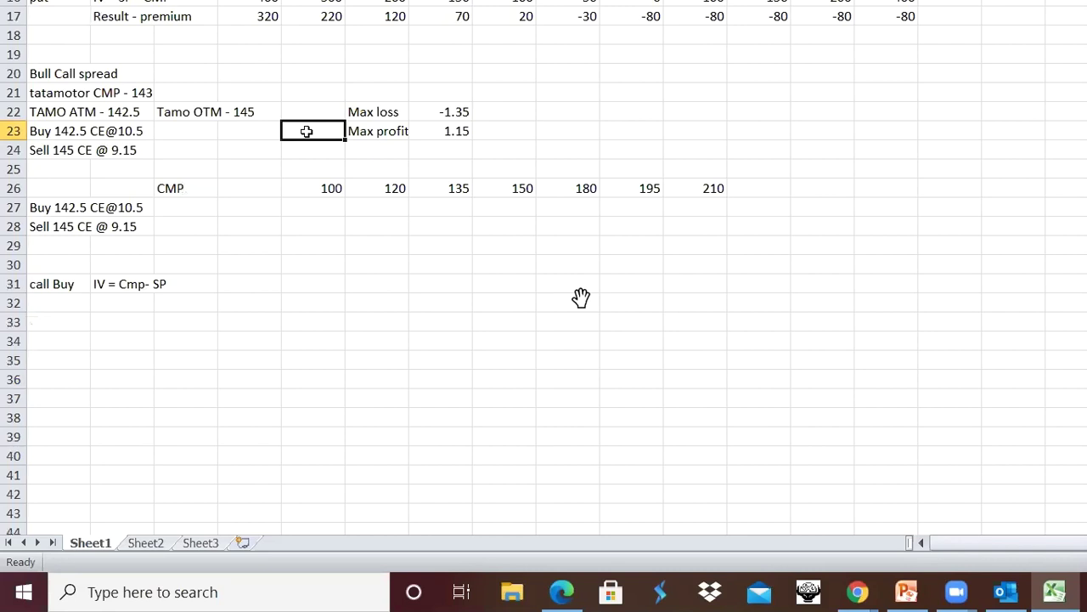
type("142.5")
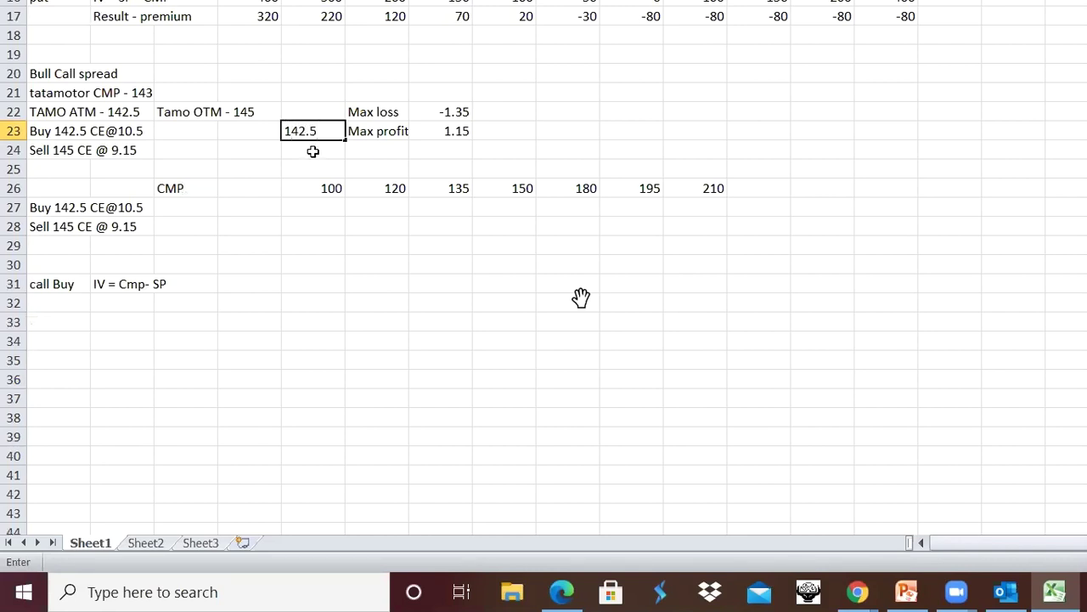
key("Return")
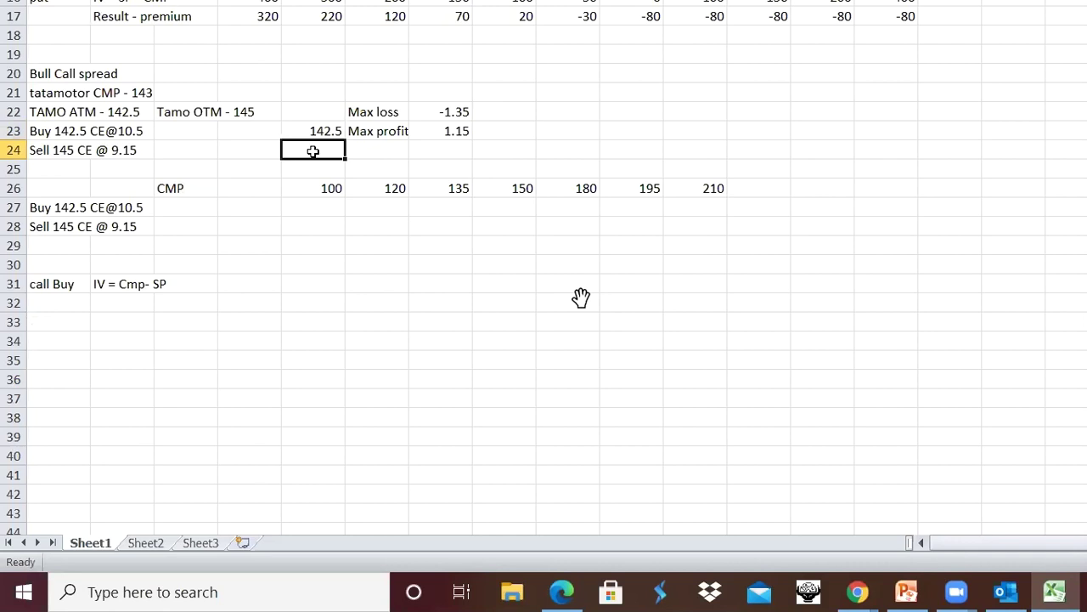
type("145")
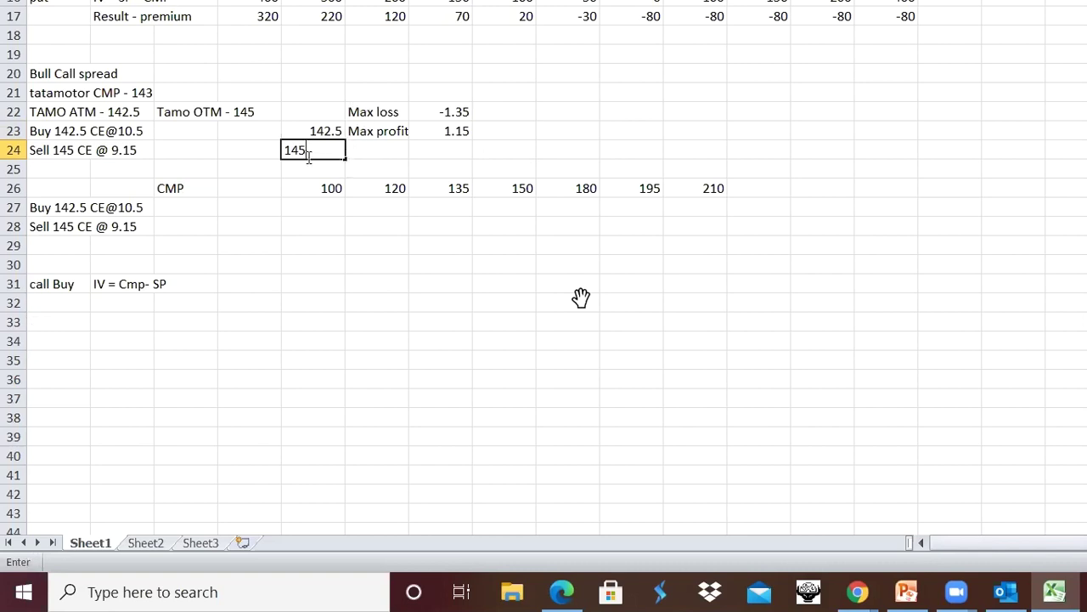
Step: Enter the option premiums beside the strike prices: 10.5 in D23 and 9.15 in D24
left_click(264, 140)
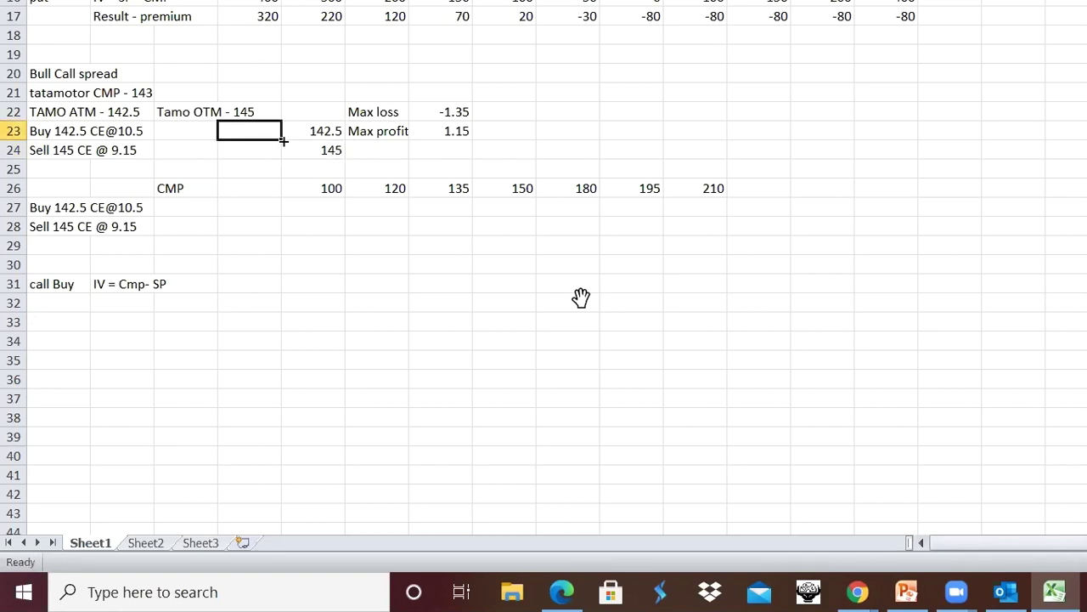
type("10.5")
left_click(233, 150)
type("9.")
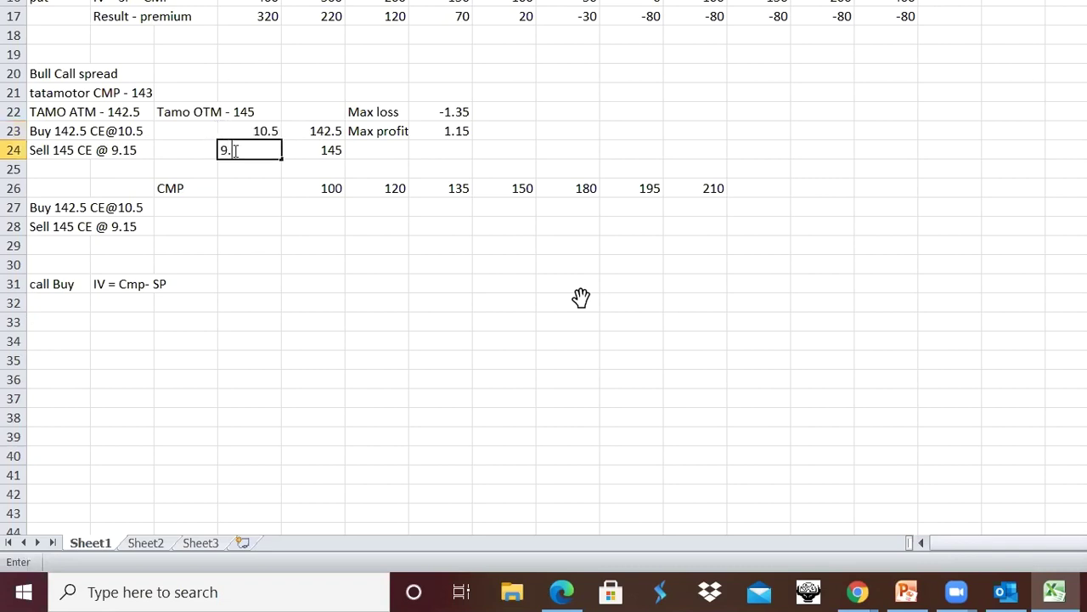
type("15")
left_click(367, 267)
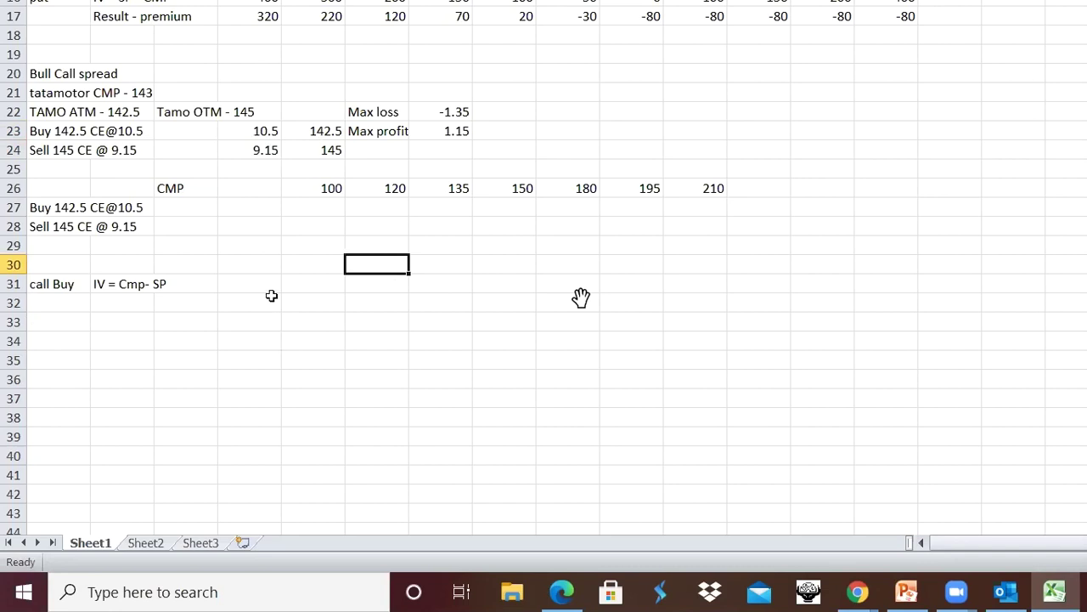
Step: Calculate the call buy intrinsic value for the 100 CMP in E31 with the formula =E26-E23
left_click(316, 283)
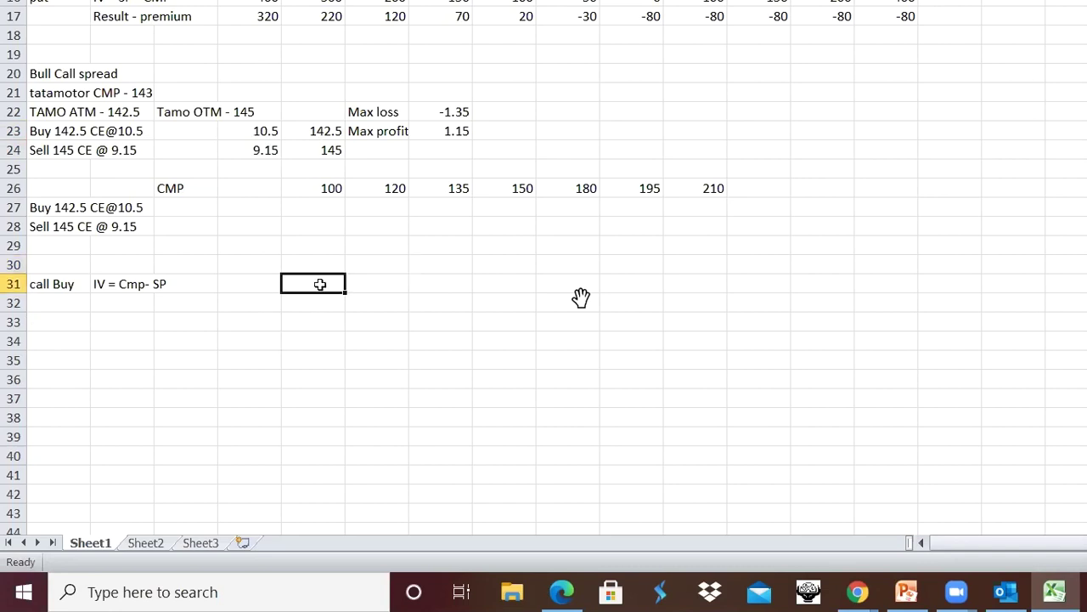
type("=")
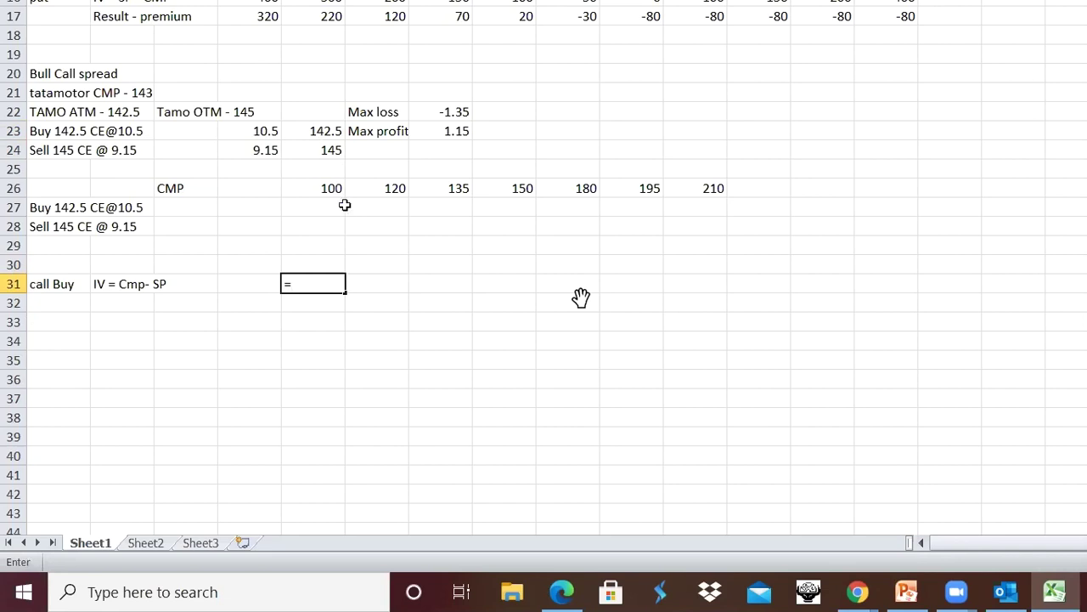
left_click(329, 191)
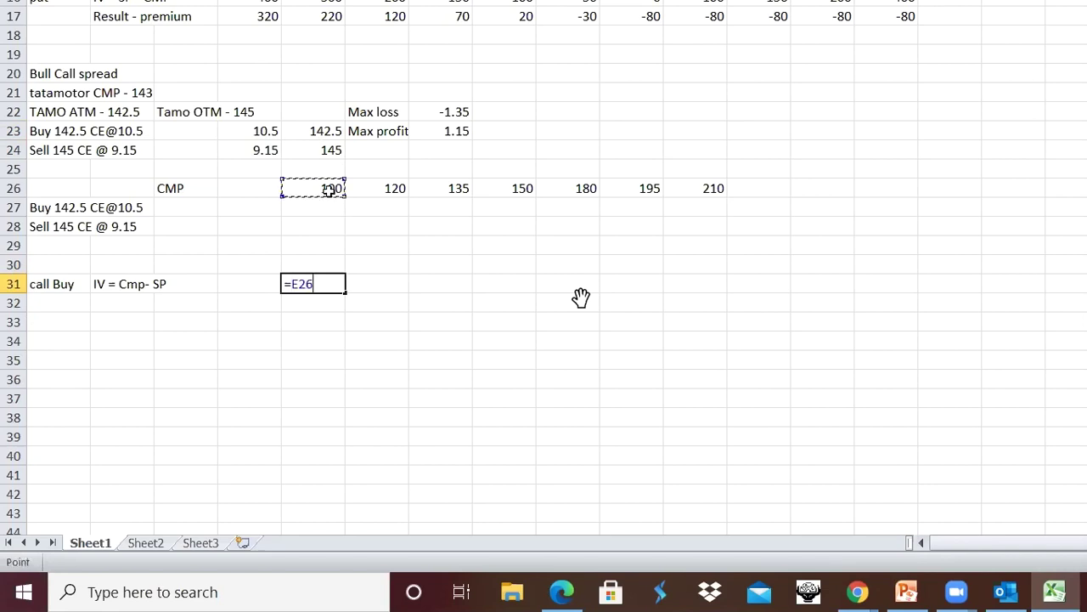
type("-")
left_click(329, 130)
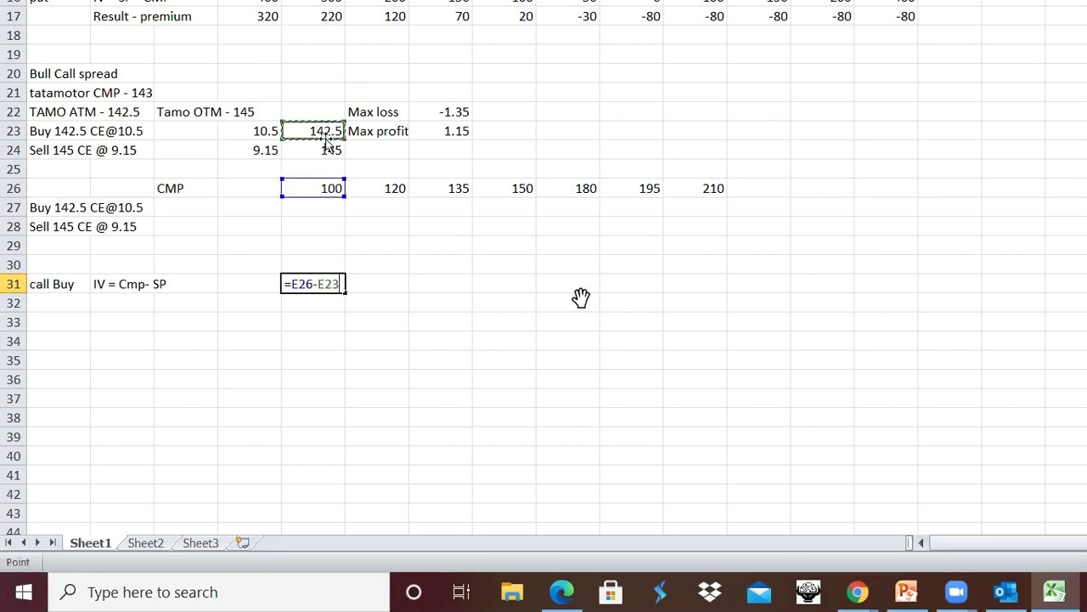
key("Return")
Step: Calculate the call buy intrinsic value for the 120 CMP in F31 with the formula =F26-E23
left_click(372, 289)
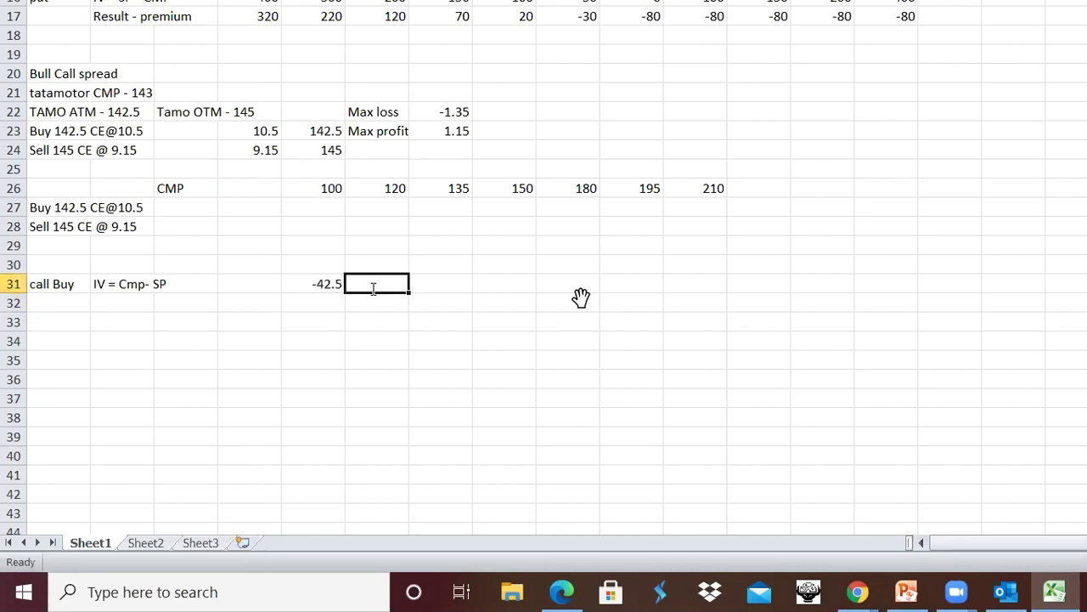
type("=")
left_click(391, 190)
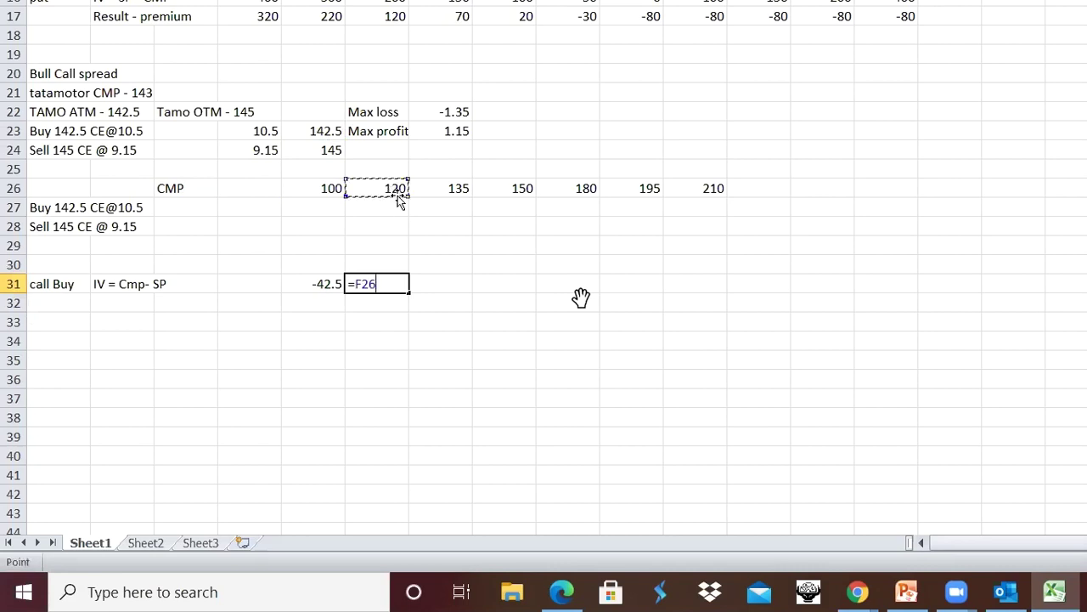
type("-")
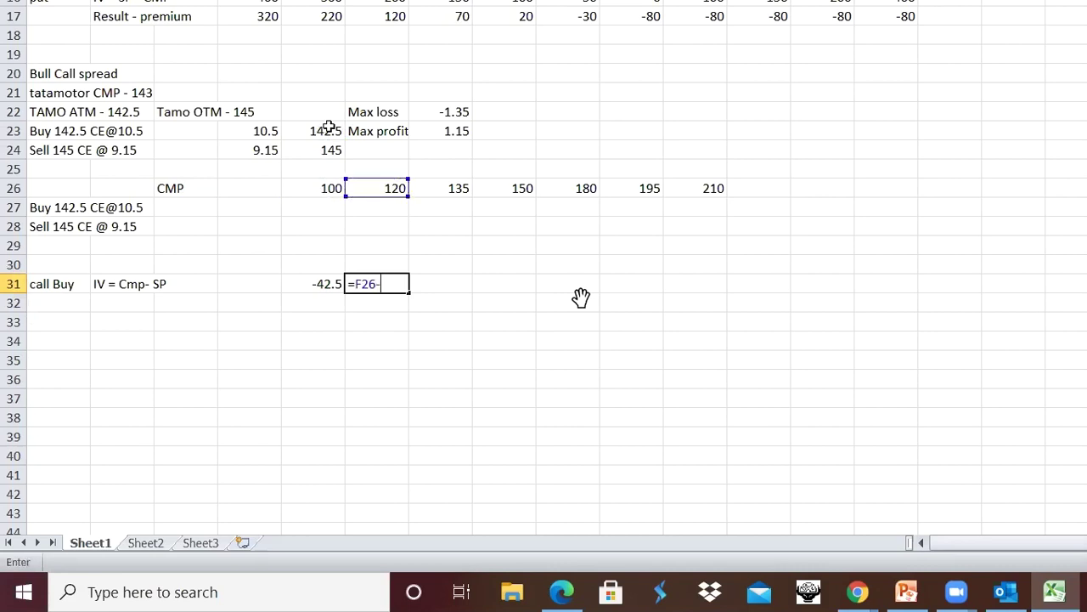
left_click(336, 127)
key("Return")
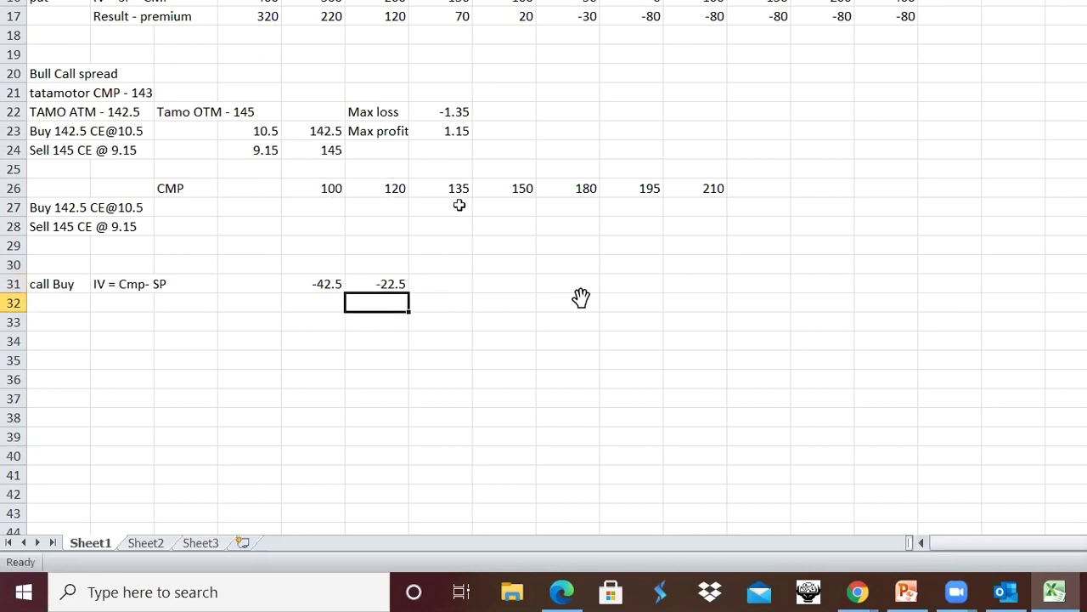
Step: Calculate the call buy intrinsic value for the 135 CMP in G31 with the formula =G26-E23
left_click(463, 187)
left_click(446, 285)
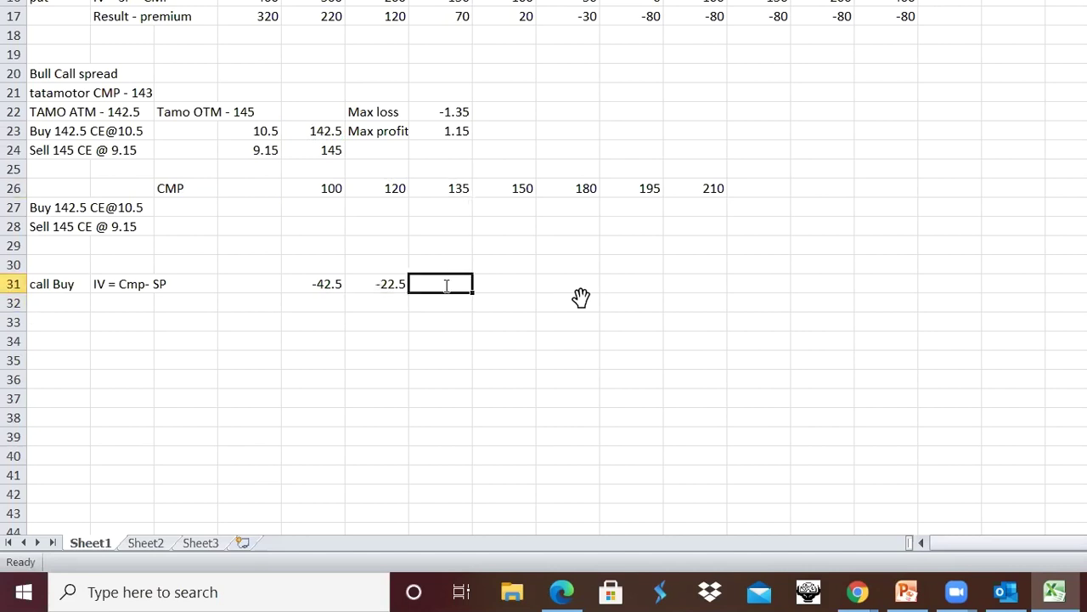
type("=")
left_click(455, 187)
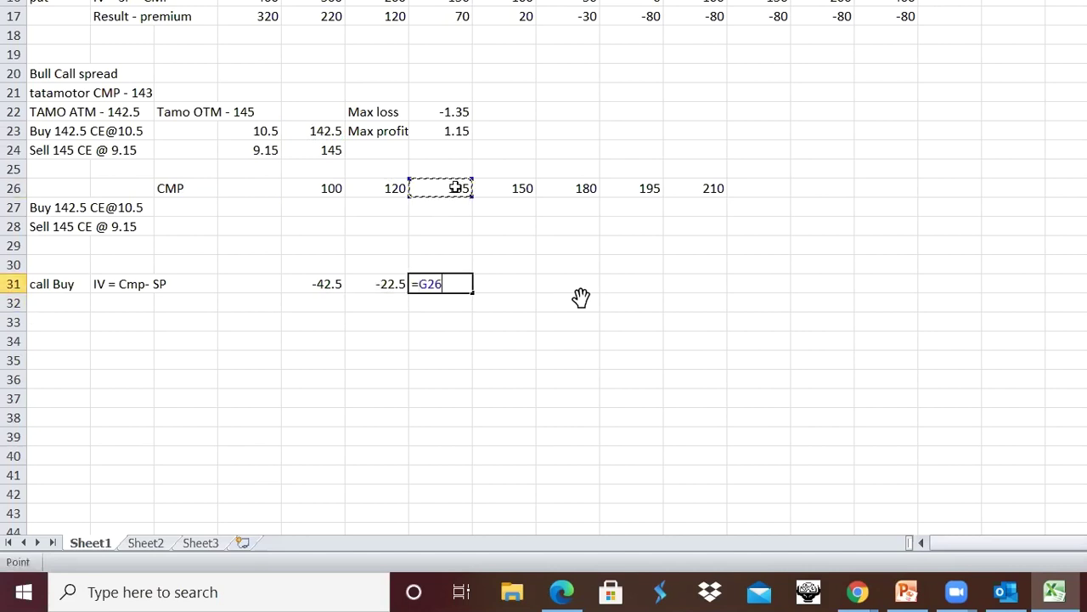
type("-")
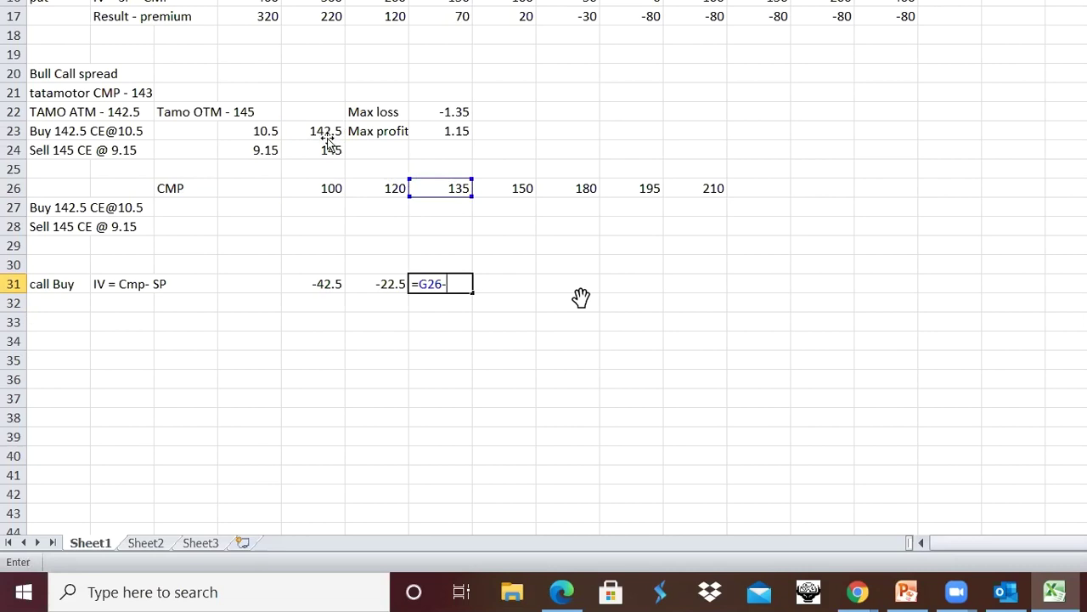
left_click(340, 137)
key("Return")
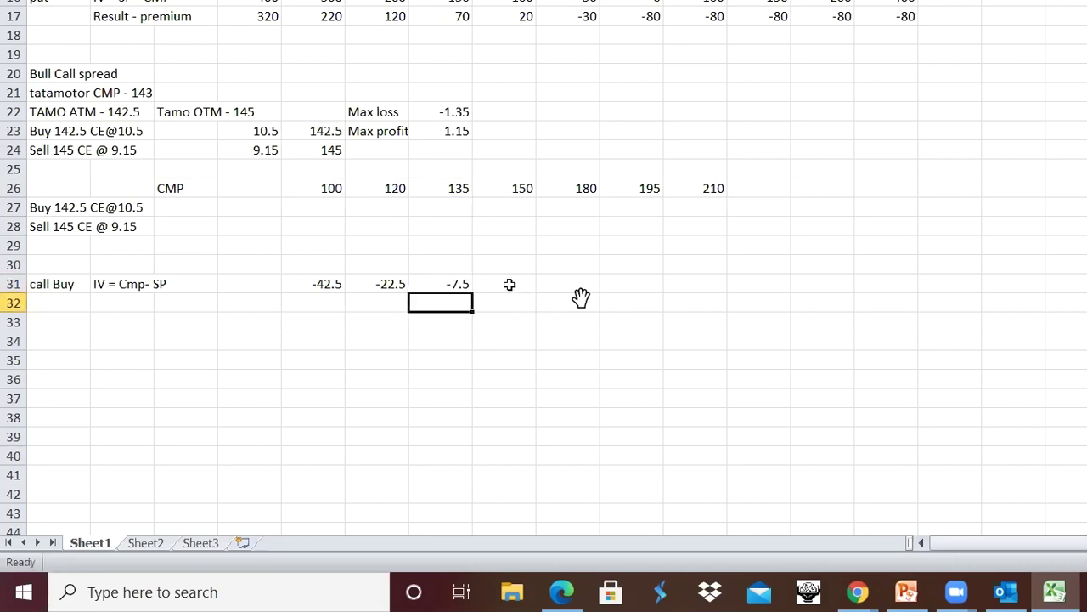
Step: Calculate the call buy intrinsic value for the 150 CMP in H31 with the formula =H26-E23
left_click(510, 285)
type("=")
left_click(518, 187)
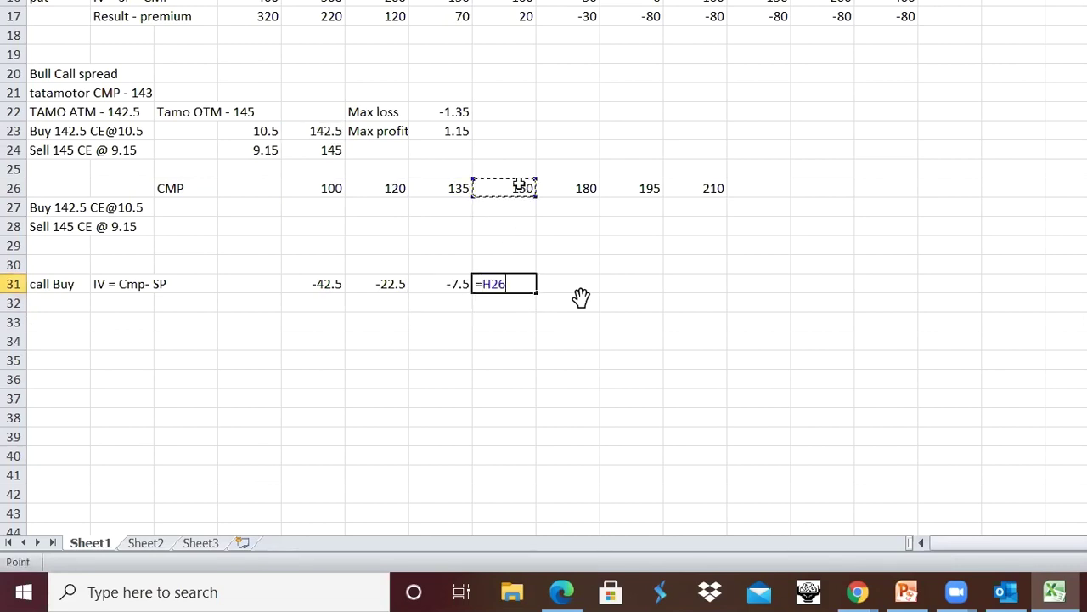
type("-")
left_click(331, 138)
key("Return")
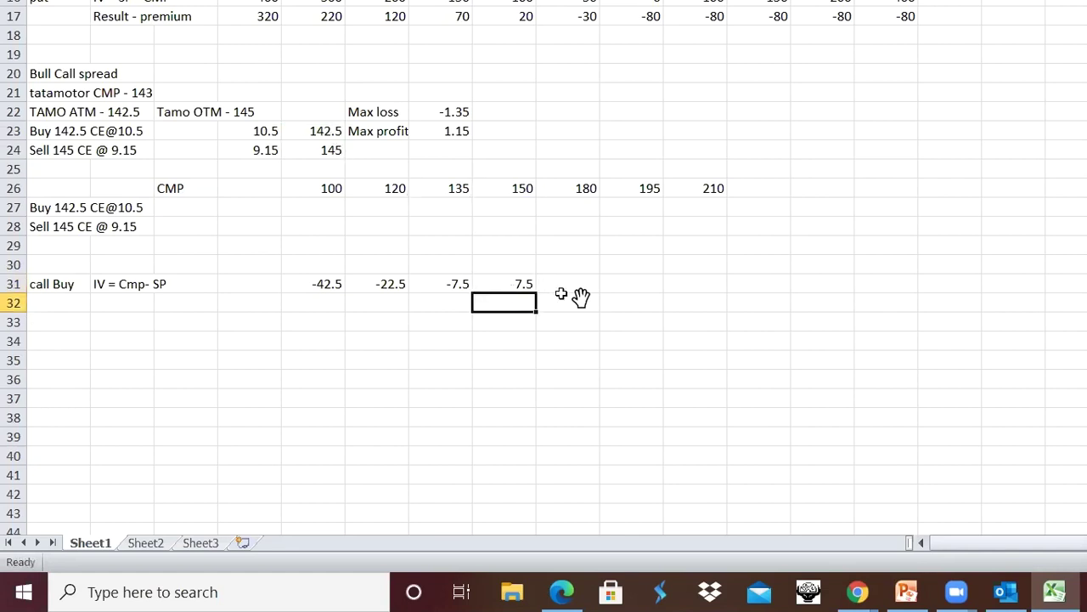
Step: Calculate the call buy intrinsic value for the 180 CMP in I31 with the formula =I26-E23
left_click(564, 287)
type("=")
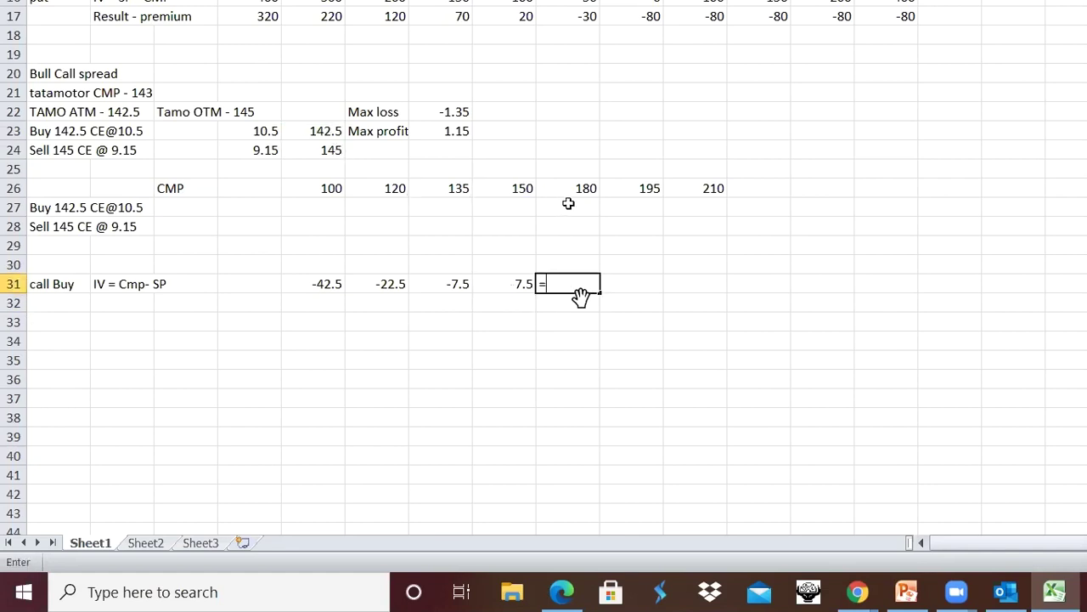
left_click(575, 189)
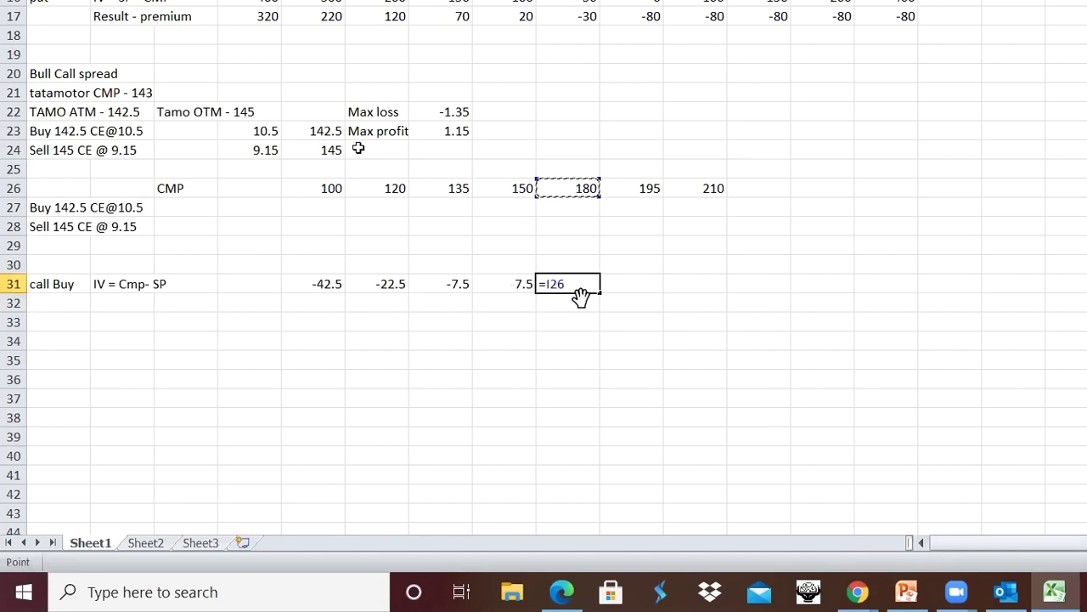
type("-")
left_click(320, 130)
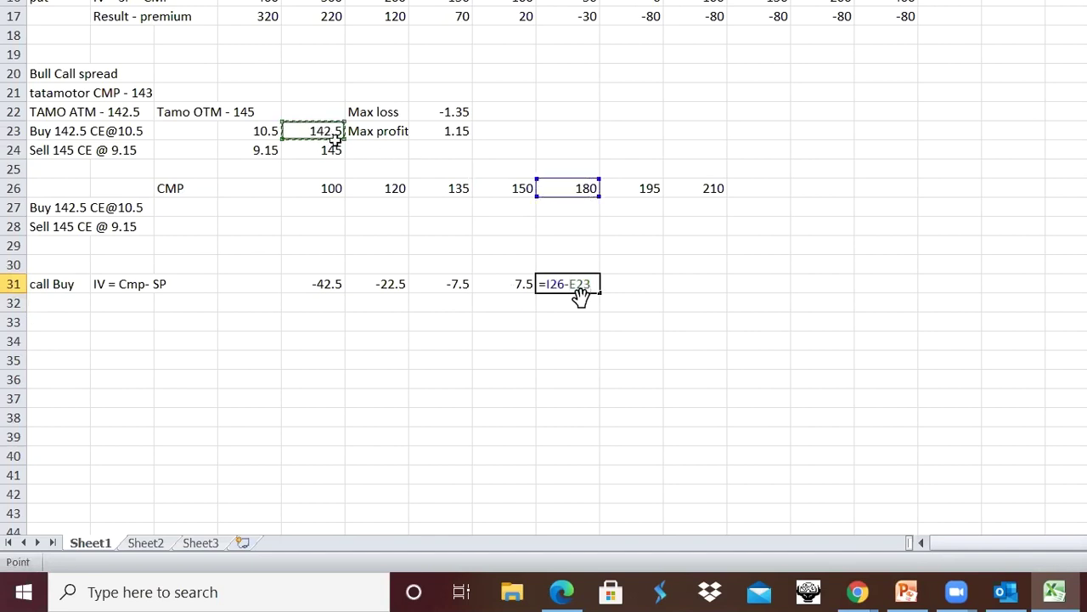
key("Return")
Step: Calculate the call buy intrinsic value for the 195 CMP in J31 with the formula =J26-E23
left_click(655, 289)
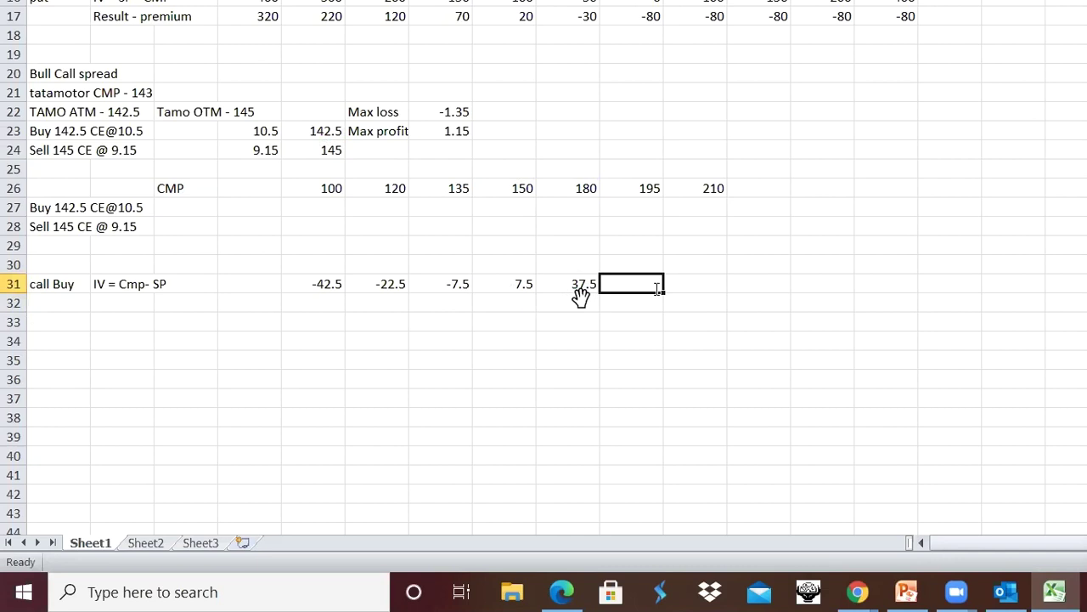
type("=")
left_click(645, 192)
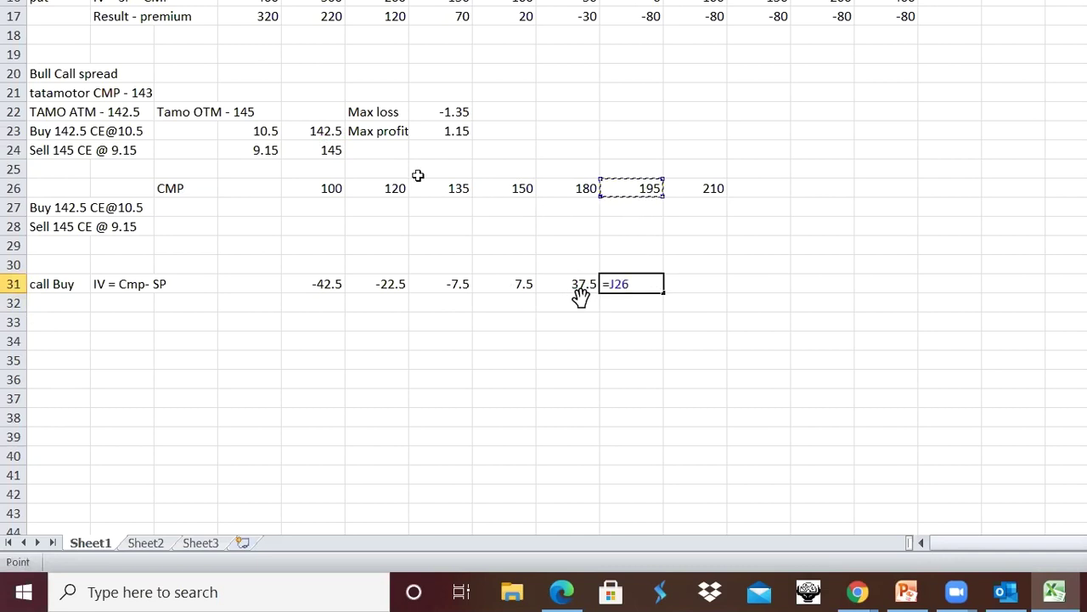
type("-")
left_click(328, 131)
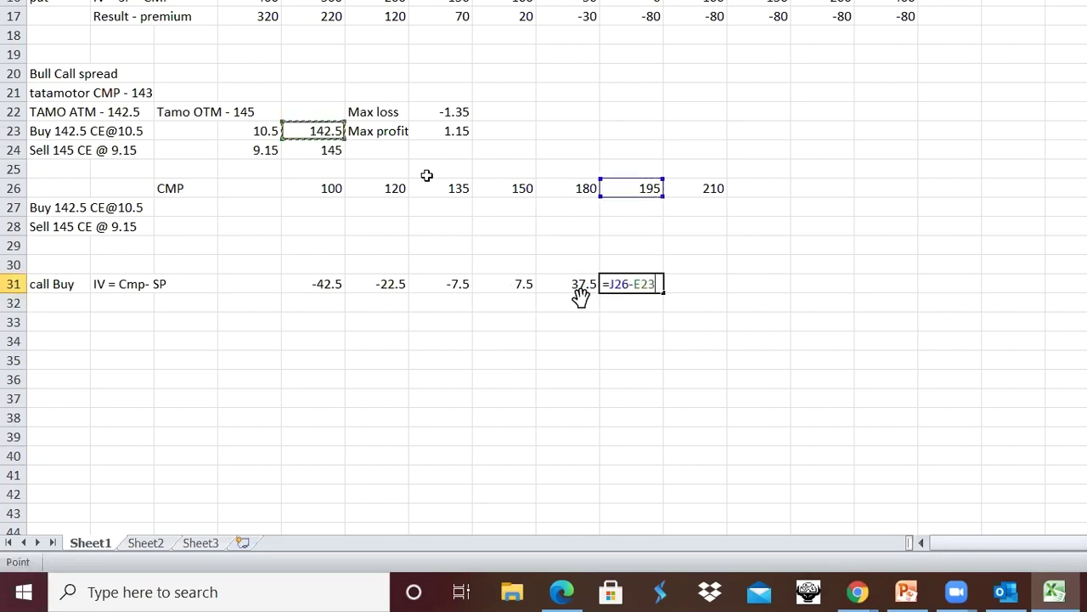
key("Return")
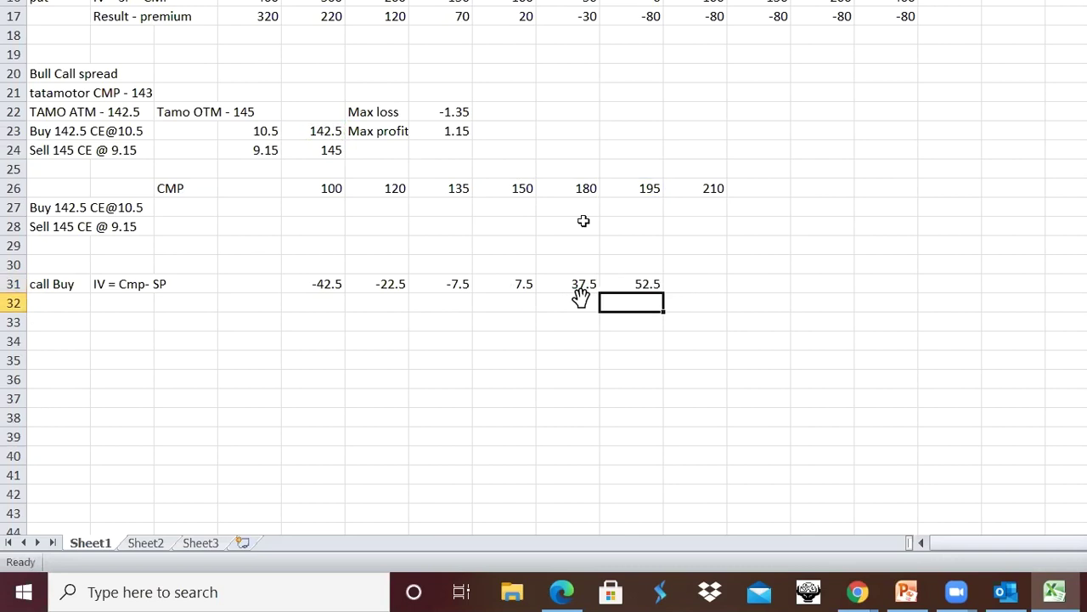
Step: Calculate the call buy intrinsic value for the 210 CMP in K31 with the formula =K26-E23
key("Up")
key("Right")
type("=")
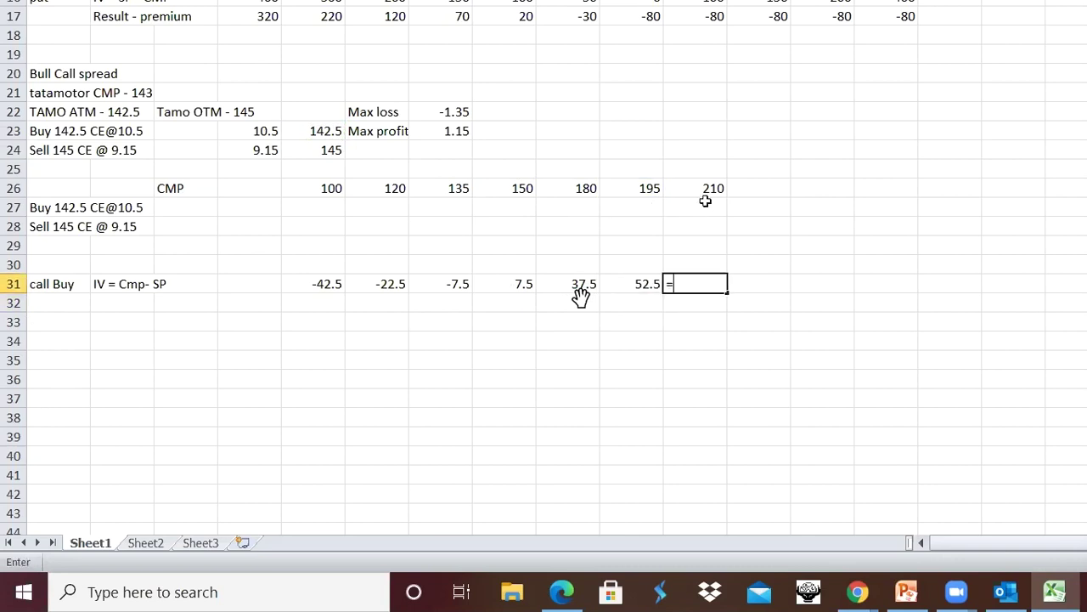
left_click(707, 187)
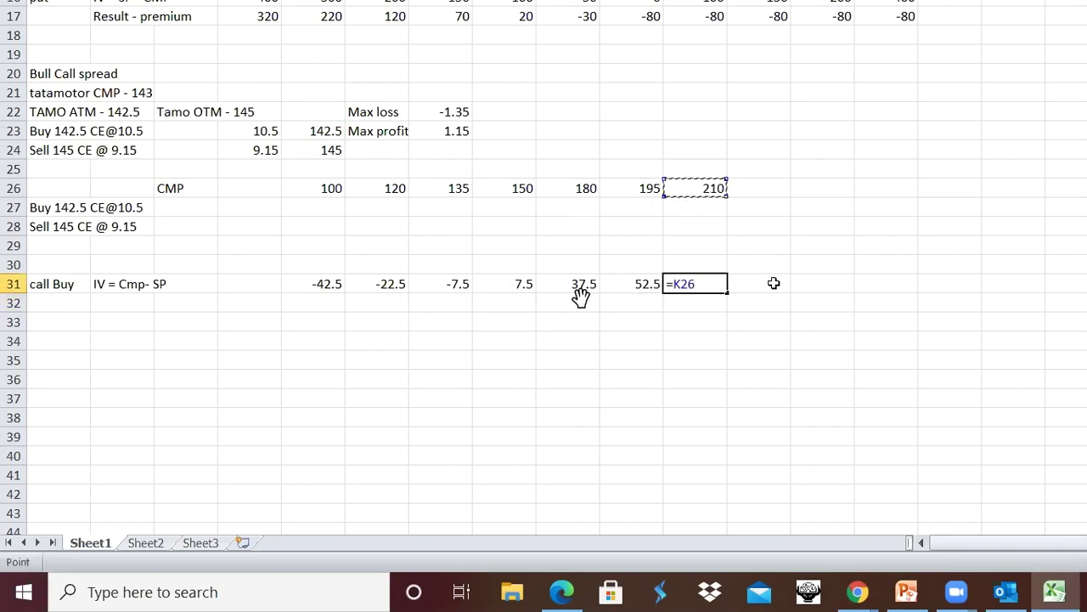
type("-")
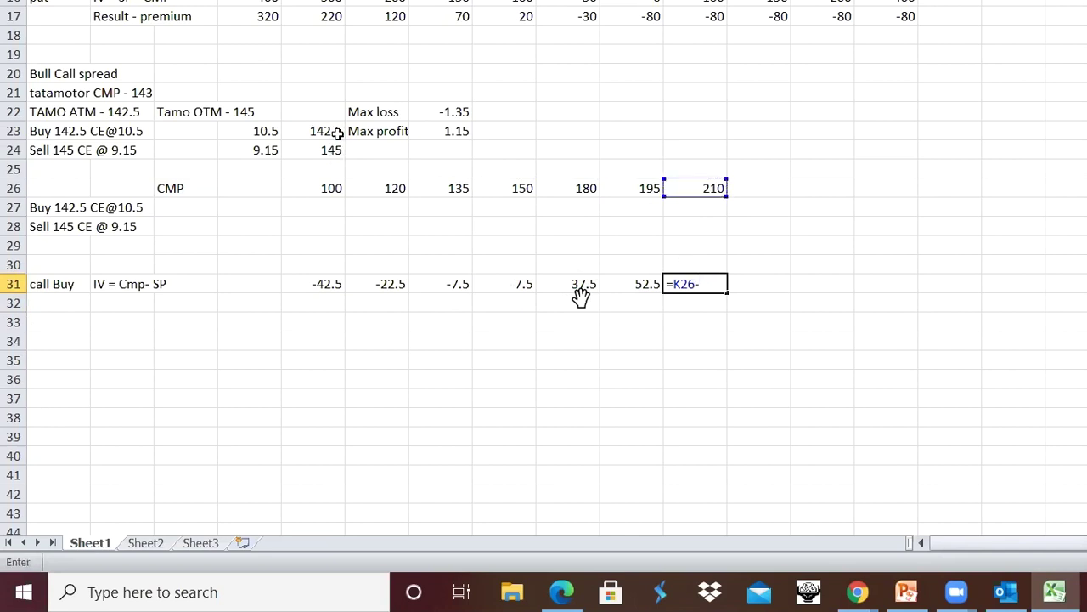
left_click(312, 131)
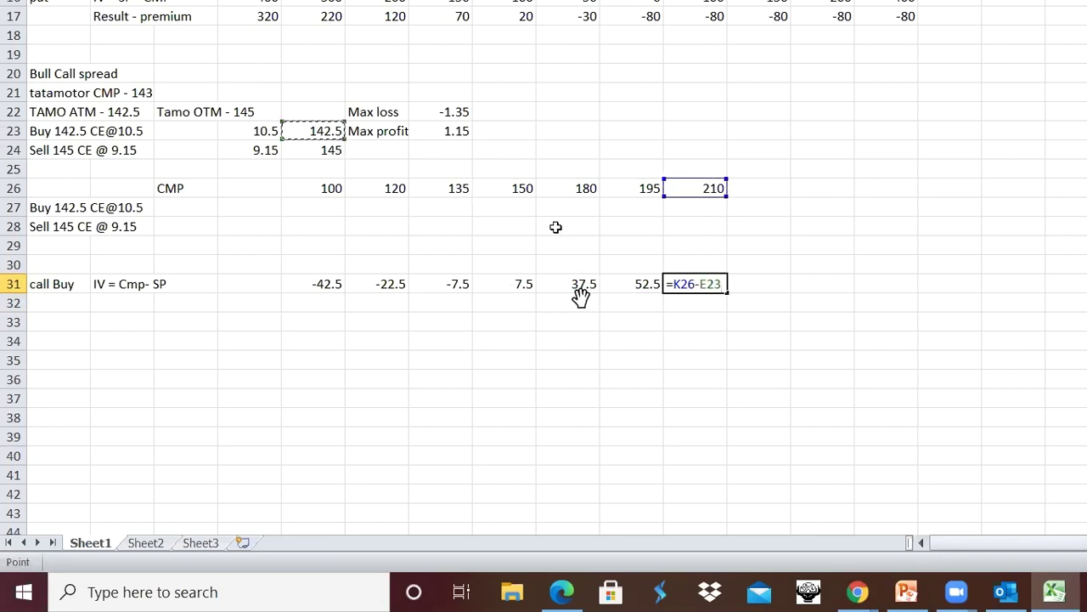
key("Return")
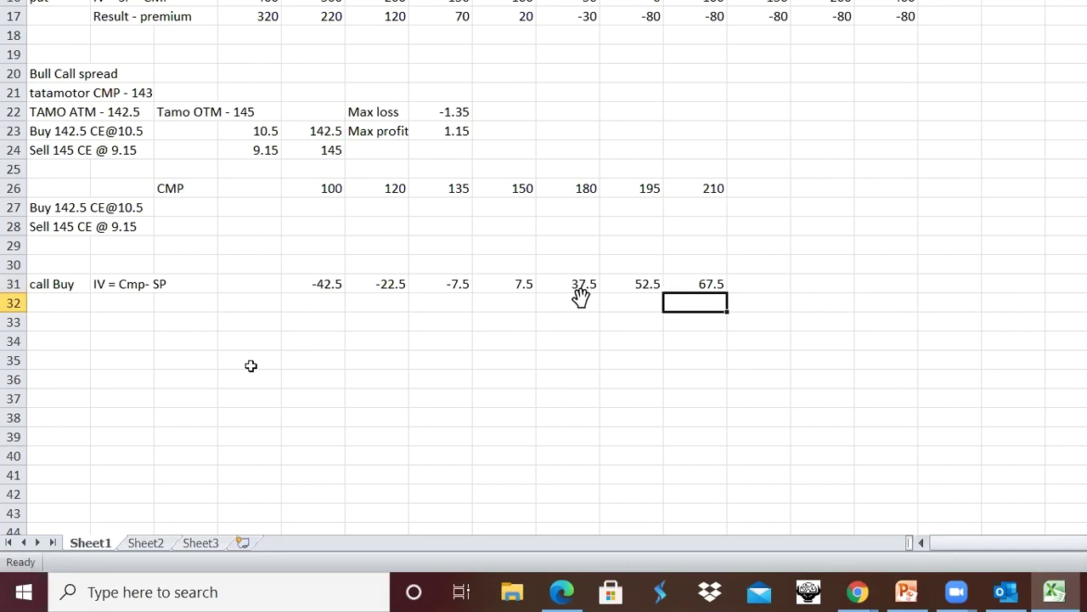
Step: Label B32 as "result - prem" and start a formula in E32 for the 100 CMP
left_click(144, 304)
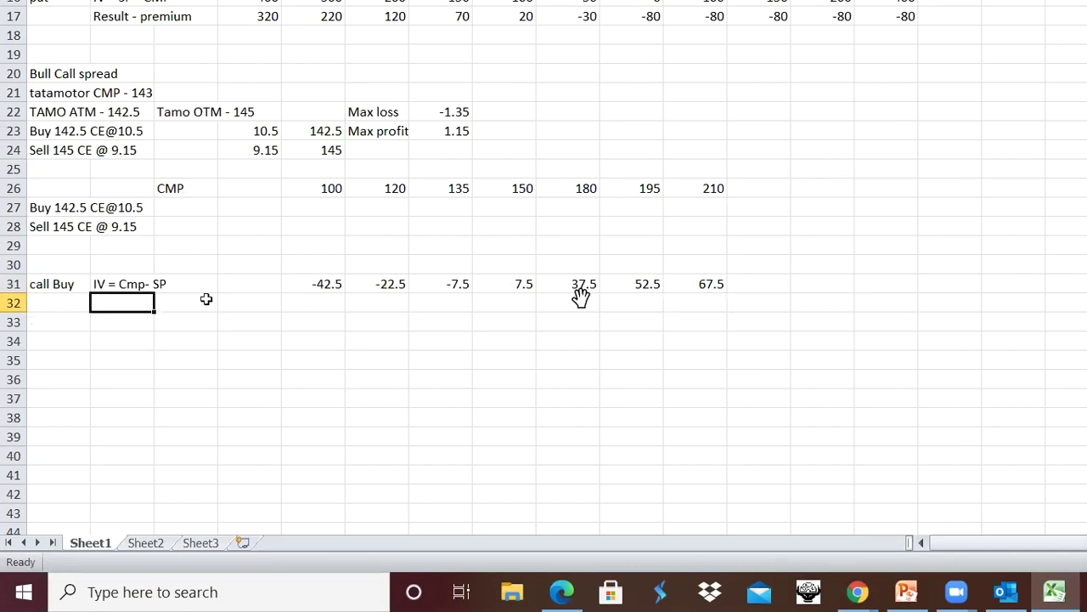
type("result")
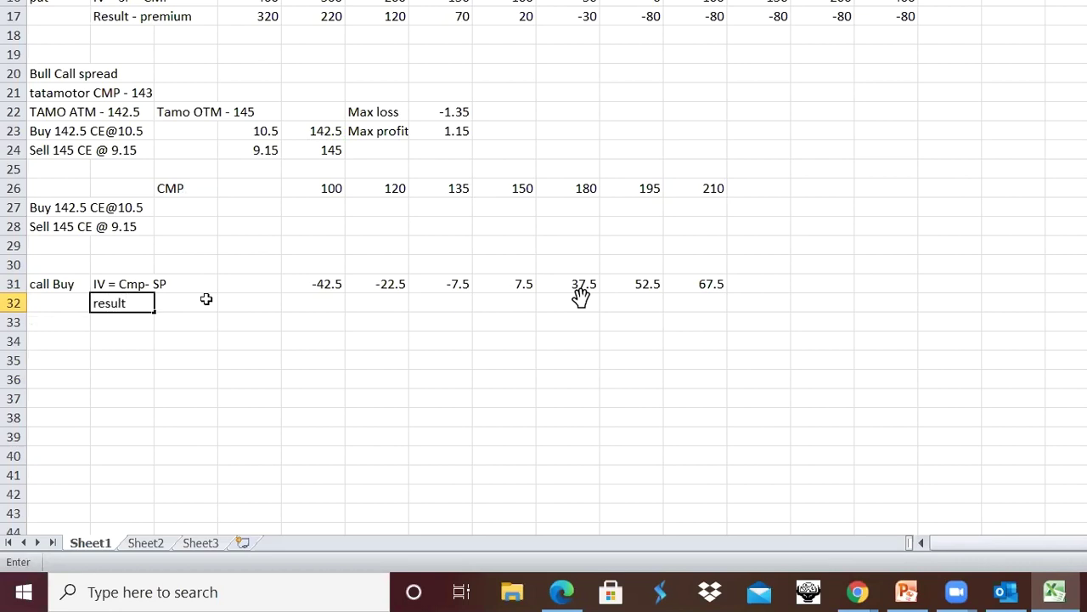
type("- prem")
key("Tab")
key("Tab")
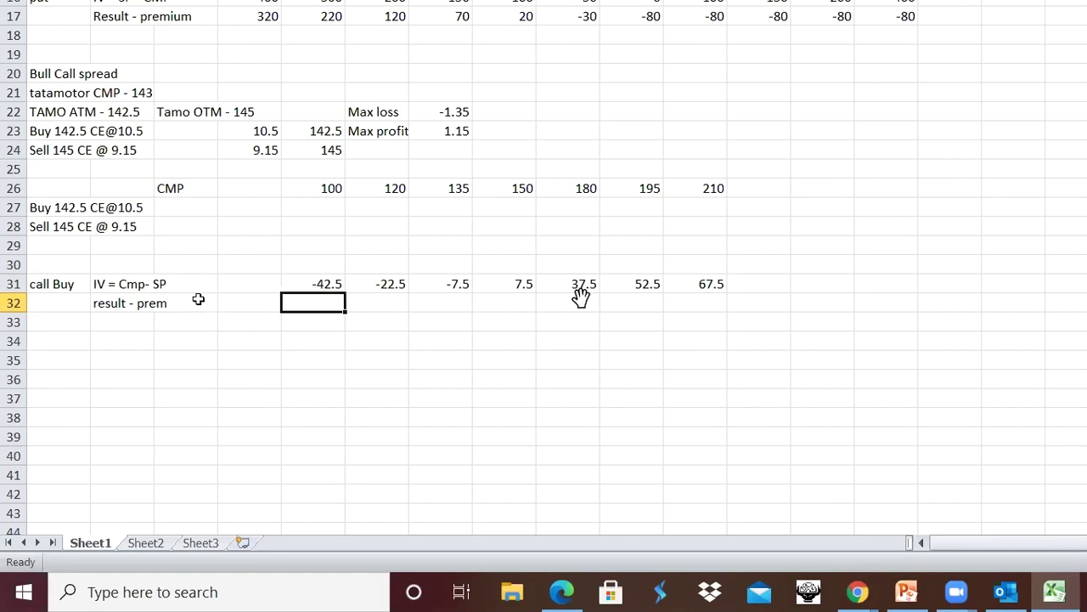
type("=")
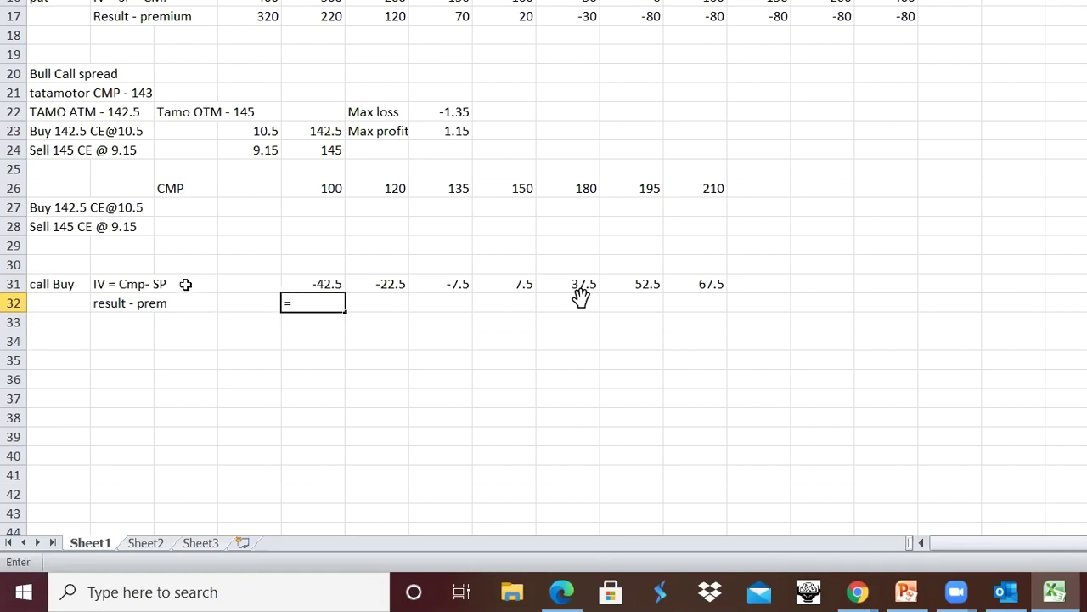
left_click(321, 283)
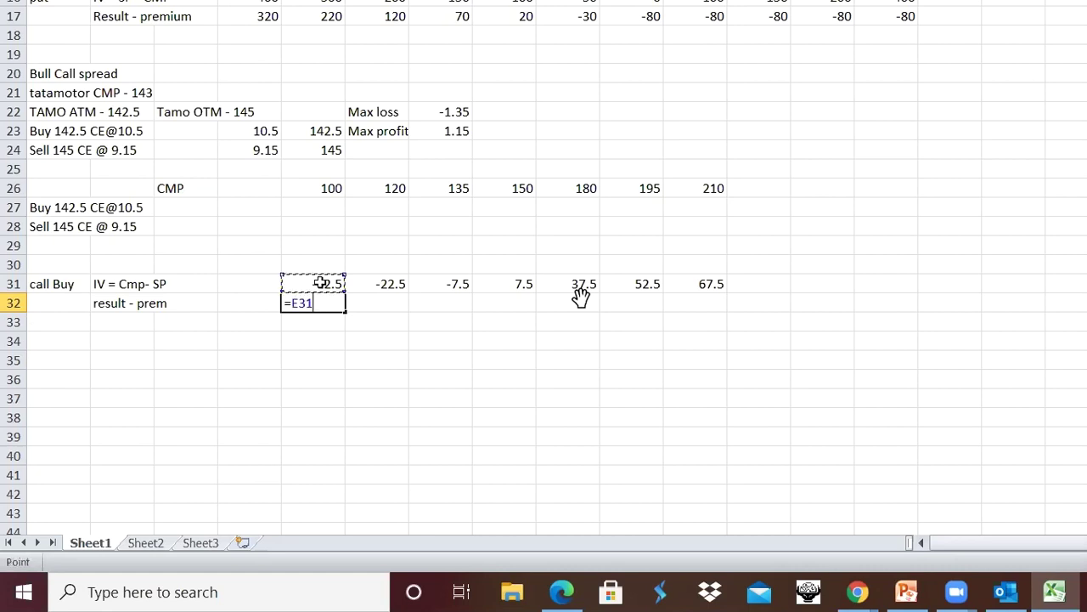
type("-")
key("BackSpace")
key("BackSpace")
key("BackSpace")
key("BackSpace")
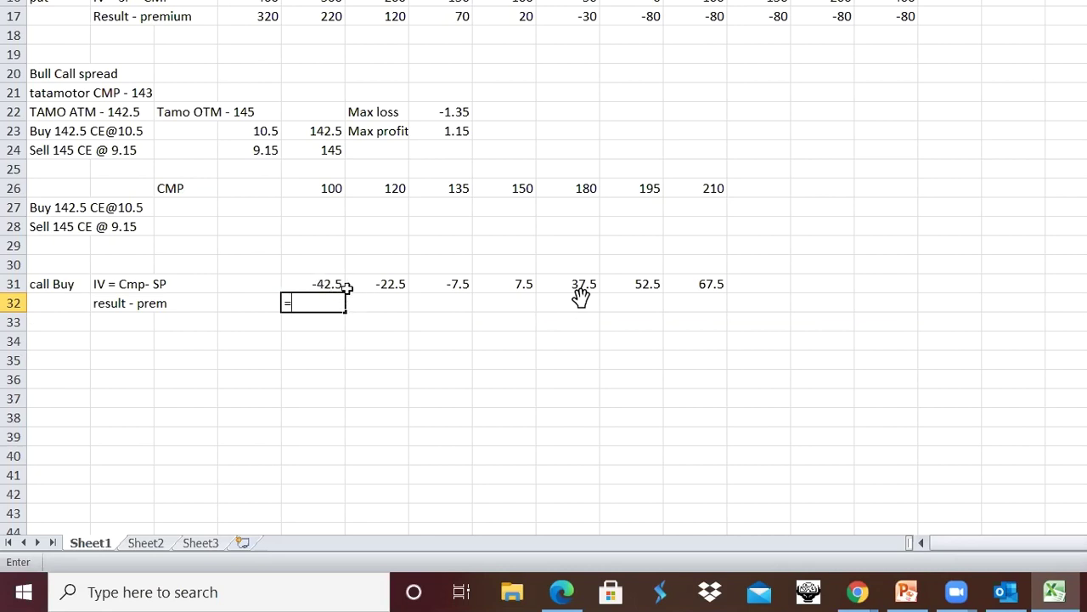
Step: Complete the 100 CMP call buy result in E32 as zero minus the premium, =0-D23
type("0-")
left_click(273, 133)
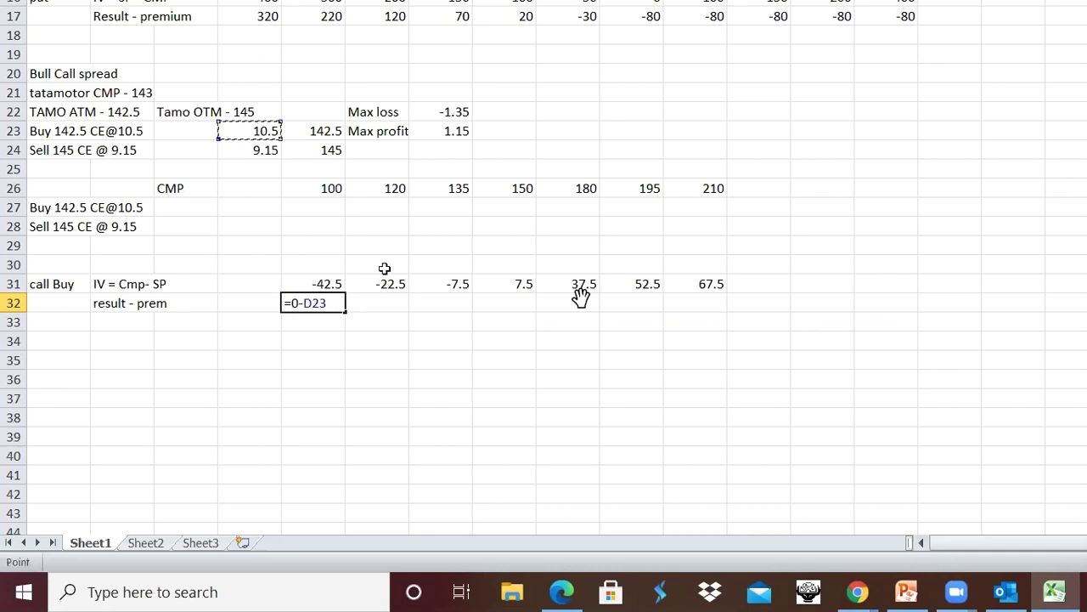
key("Return")
Step: Calculate the call buy result for the 120 CMP in F32 with the formula =0-D23
left_click(388, 305)
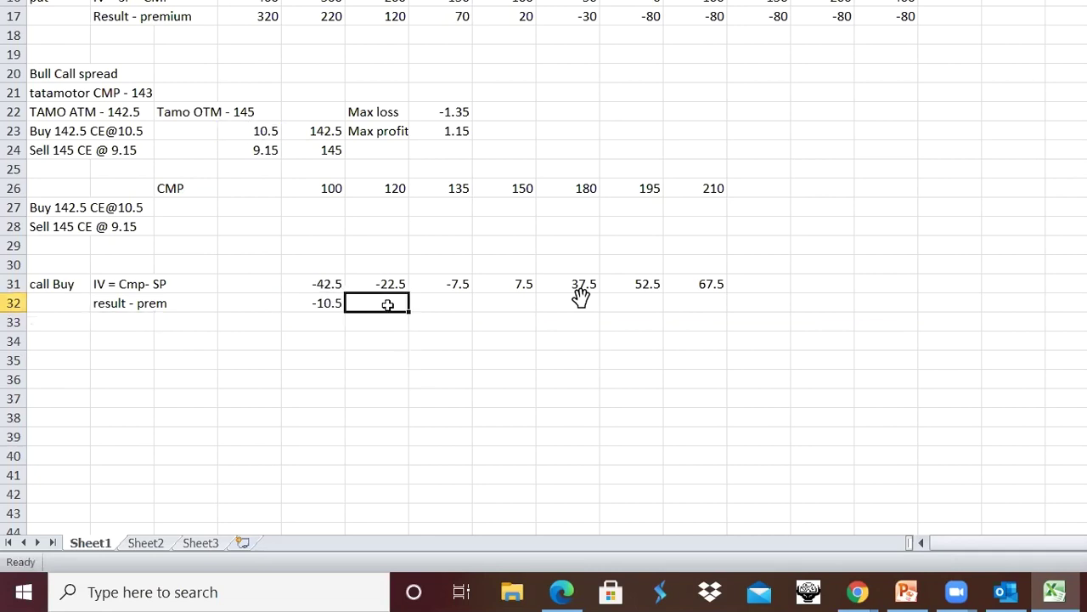
type("=")
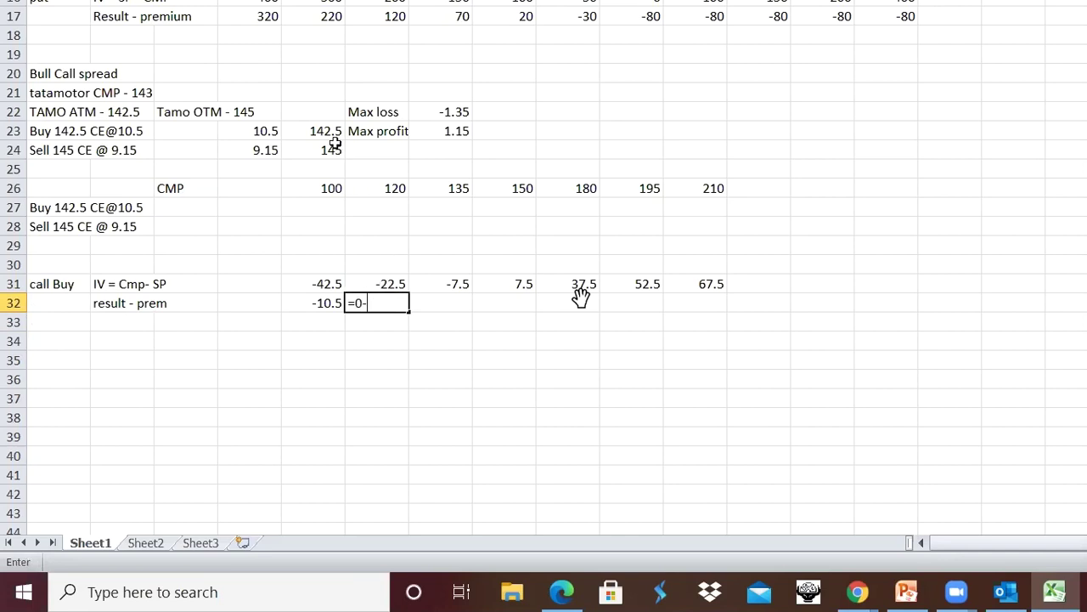
type("0-")
left_click(274, 136)
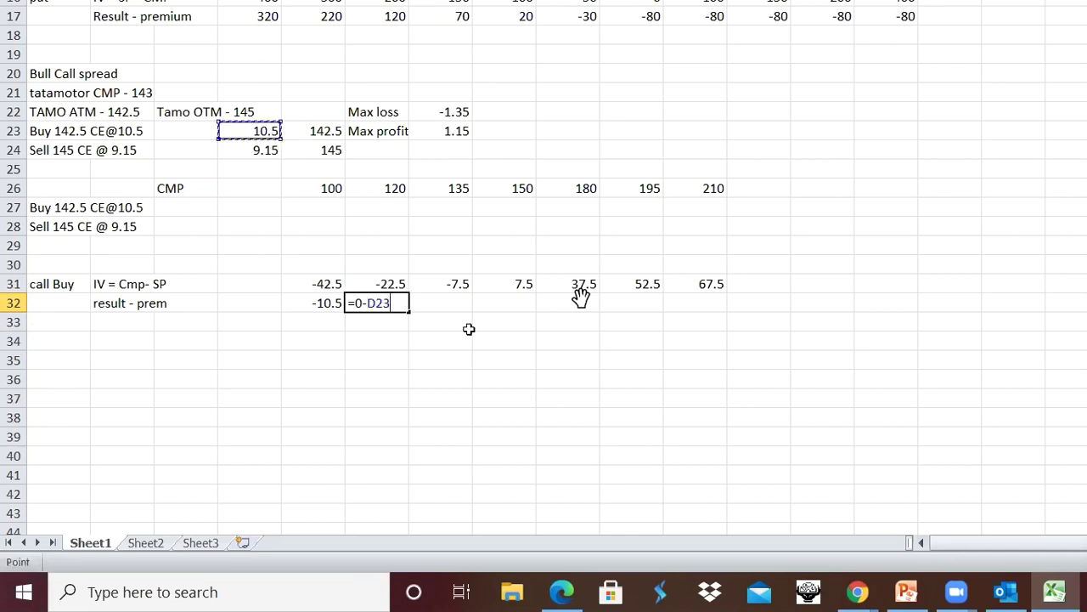
key("Return")
Step: Calculate the call buy result for the 135 CMP in G32 as zero minus the 10.5 premium in D23
left_click(449, 306)
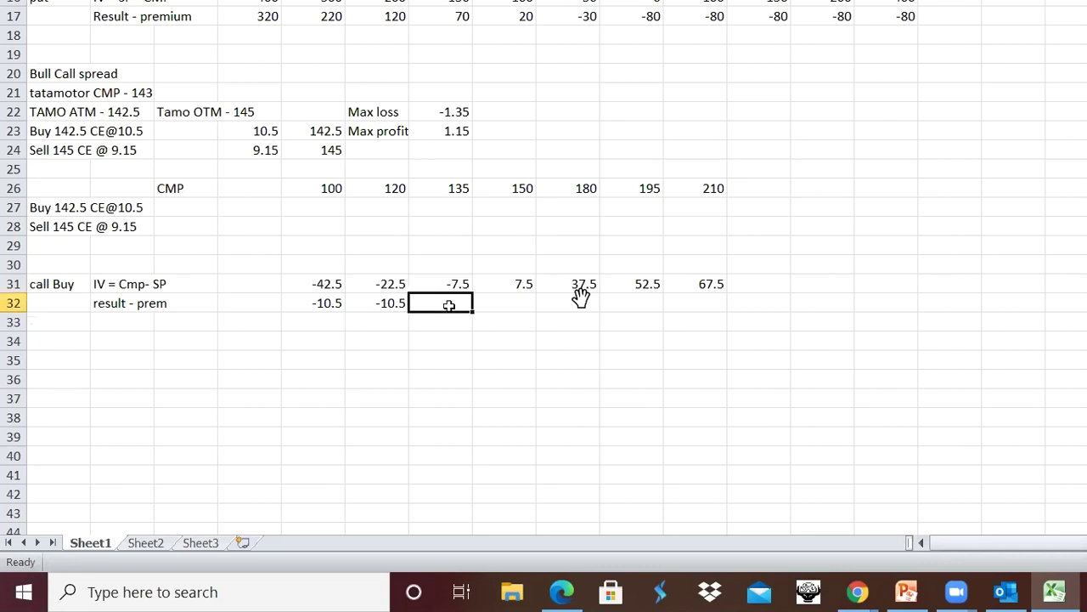
type("=")
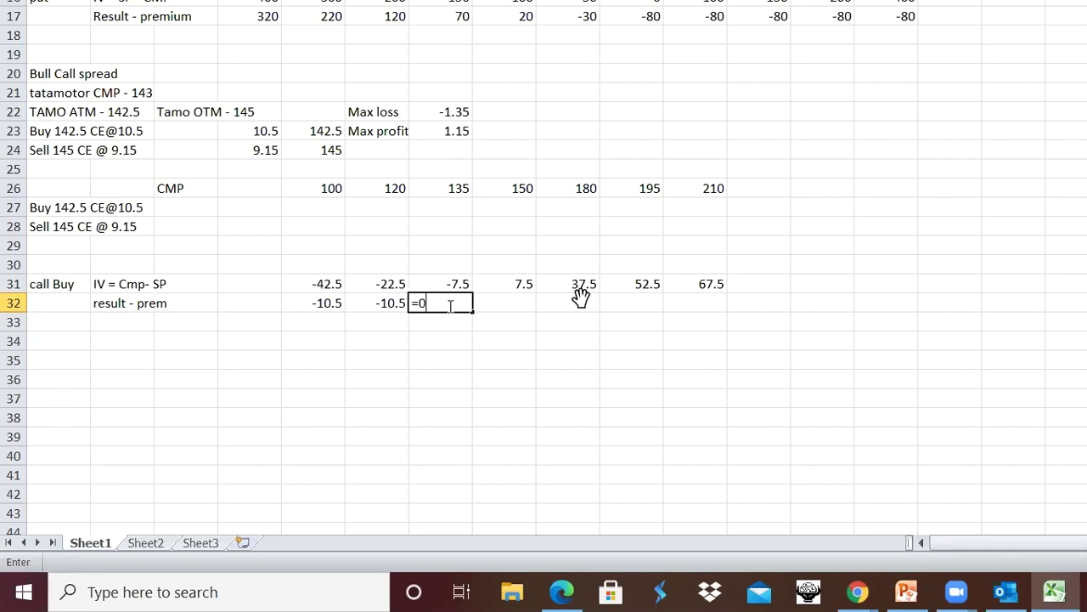
type("0-")
left_click(265, 131)
key("Return")
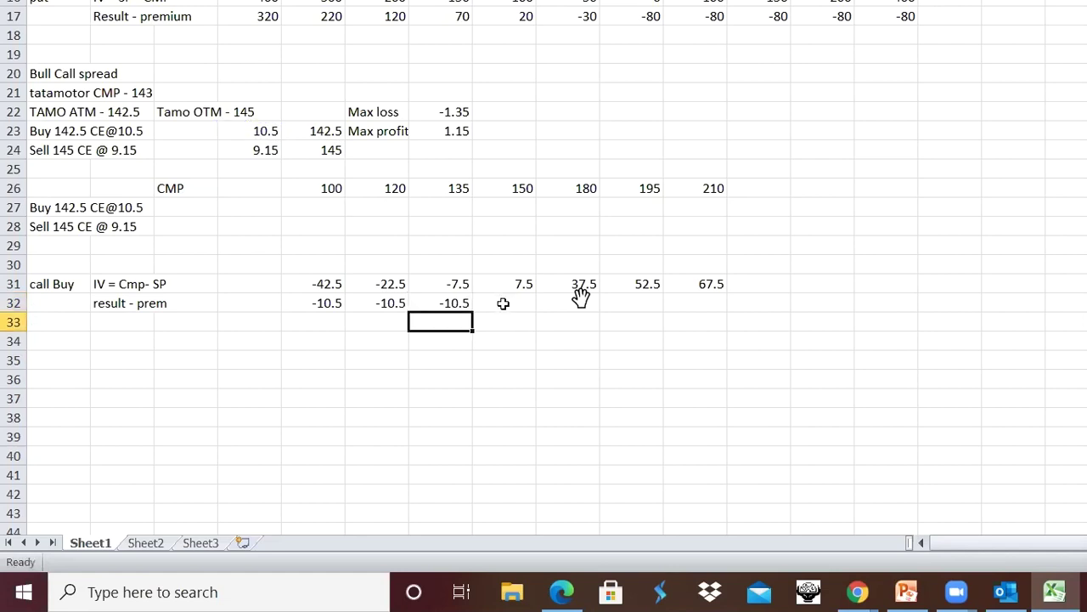
Step: Calculate the call buy result for the 150 CMP in H32 as the intrinsic value in H31 minus the premium in D23
key("Up")
key("Right")
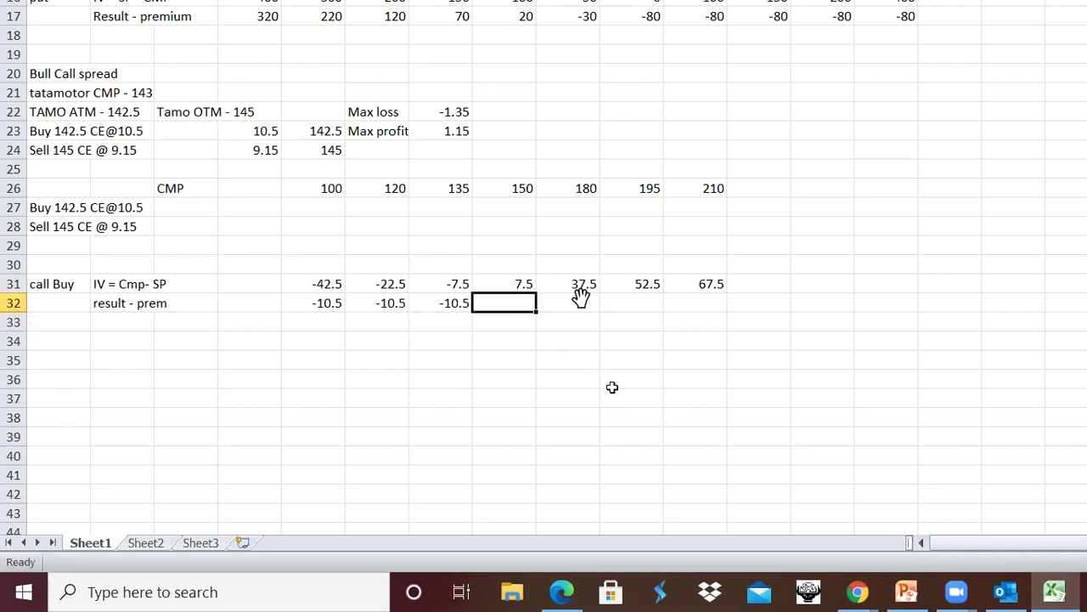
type("=")
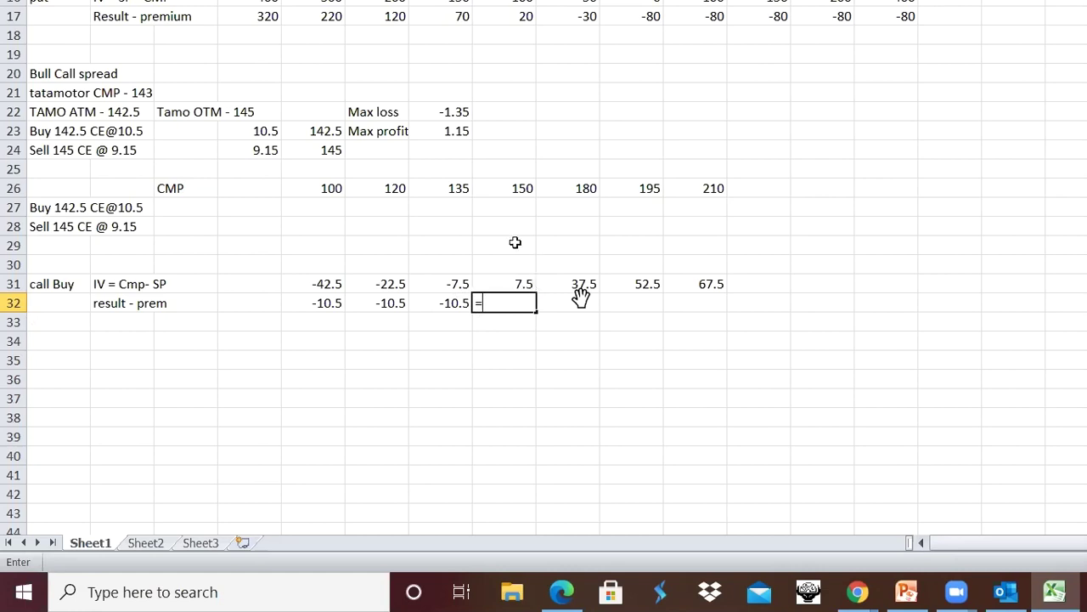
left_click(532, 285)
type("-")
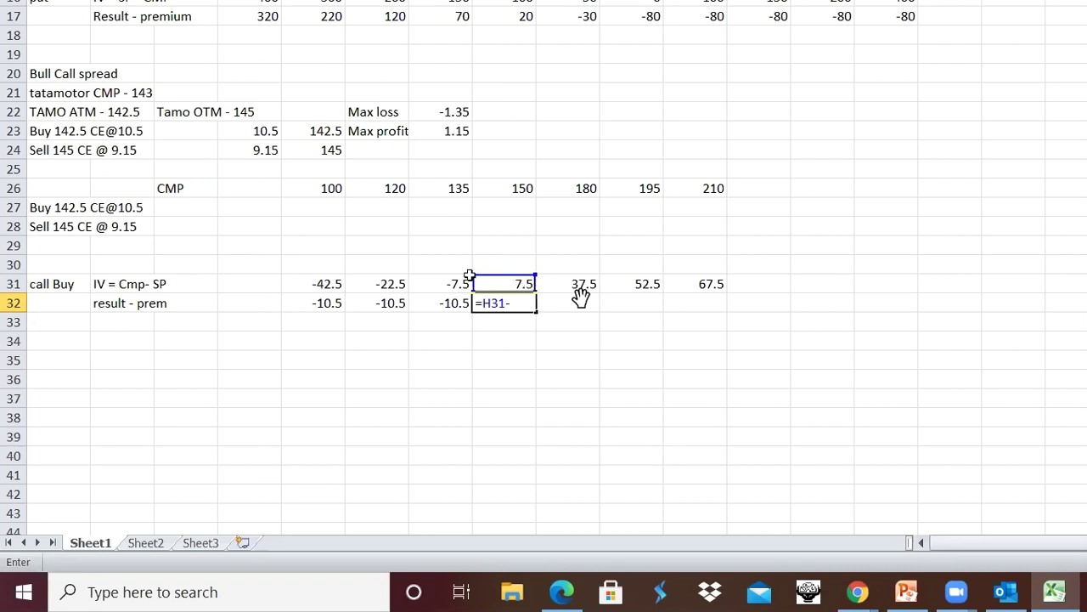
left_click(255, 132)
key("Return")
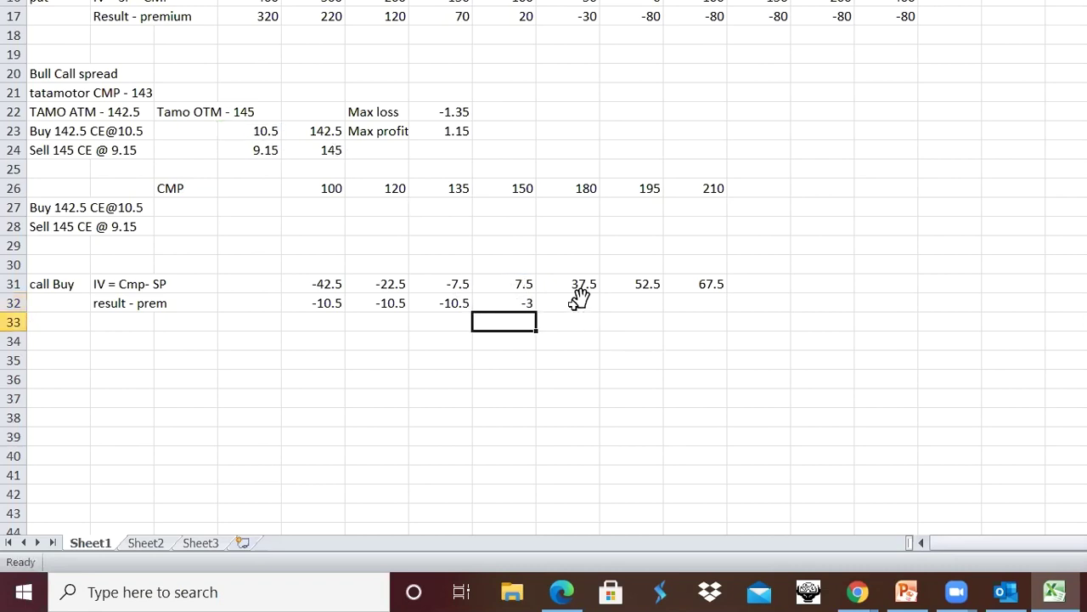
Step: Calculate the call buy result for the 180 CMP in I32 with the formula =I31-D23
left_click(578, 301)
type("=")
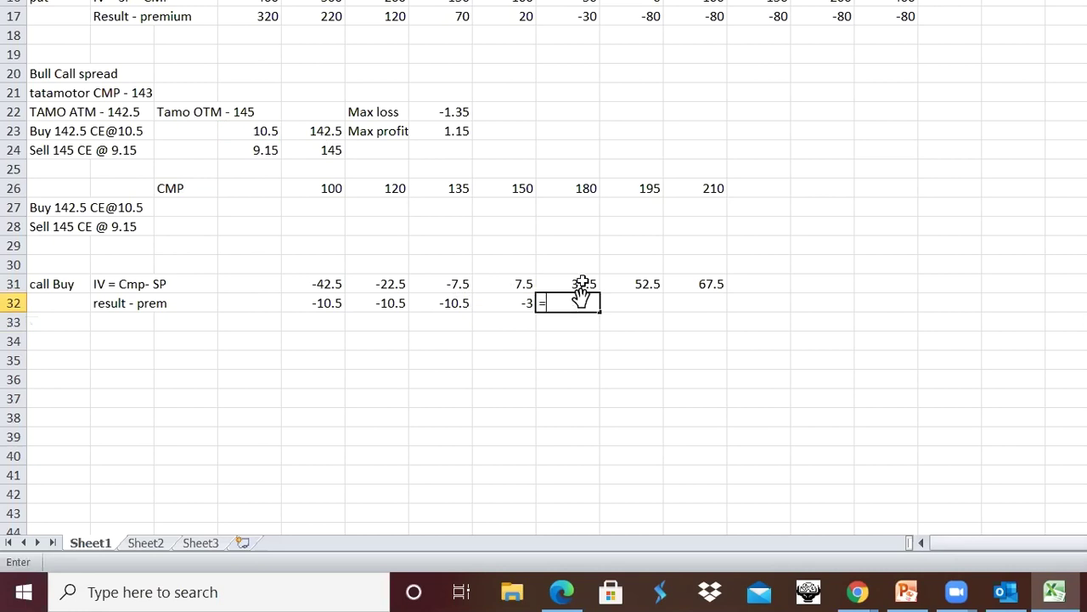
left_click(583, 285)
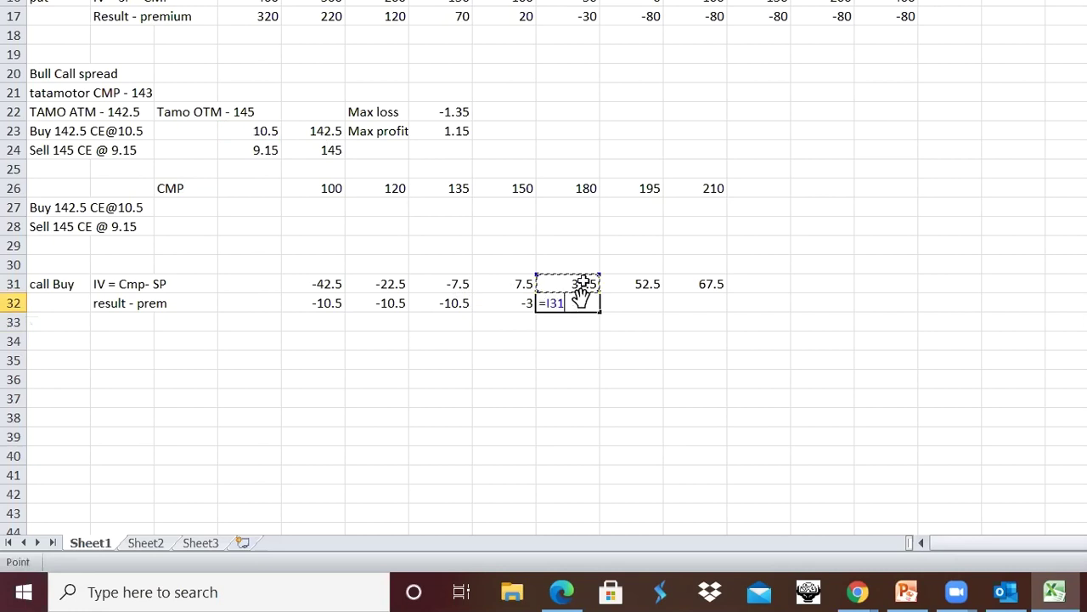
type("-")
left_click(275, 133)
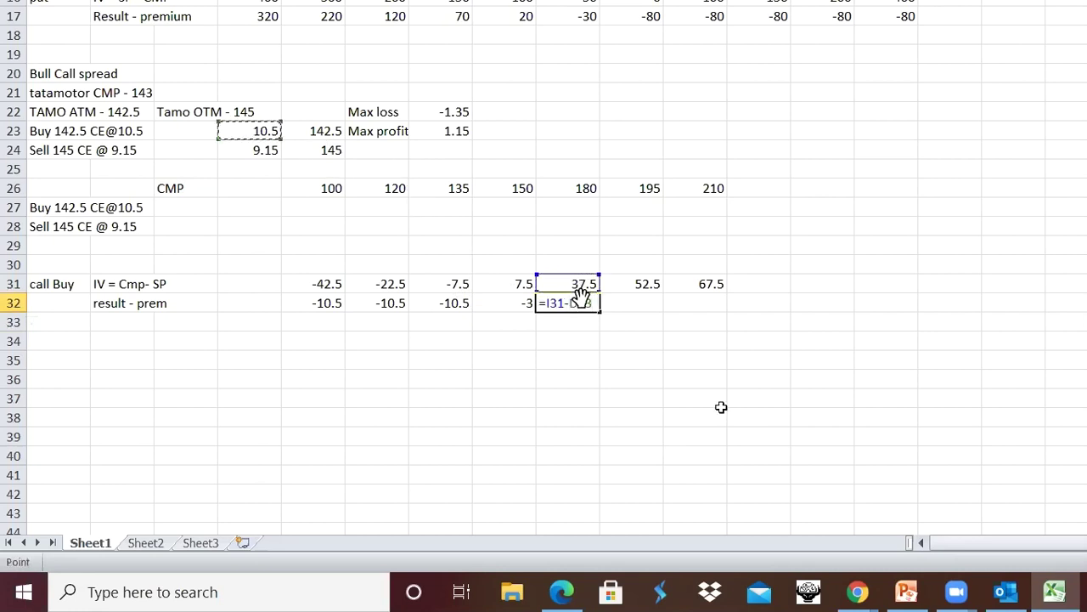
key("Return")
Step: Calculate the call buy result for the 195 CMP in J32 with the formula =J31-D23
left_click(643, 301)
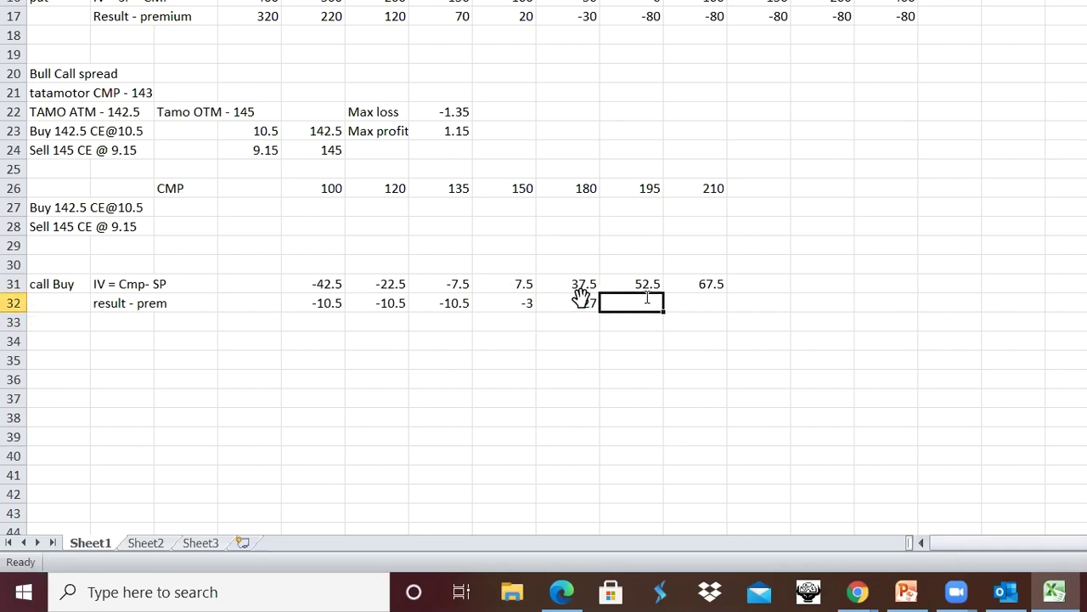
type("=")
left_click(637, 282)
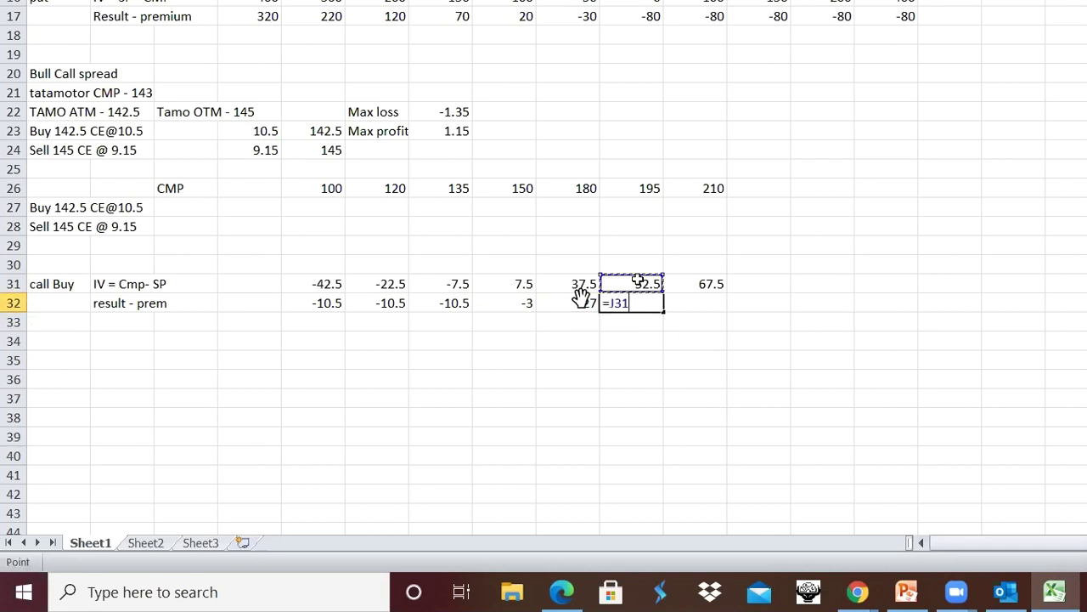
type("-")
left_click(255, 130)
key("Return")
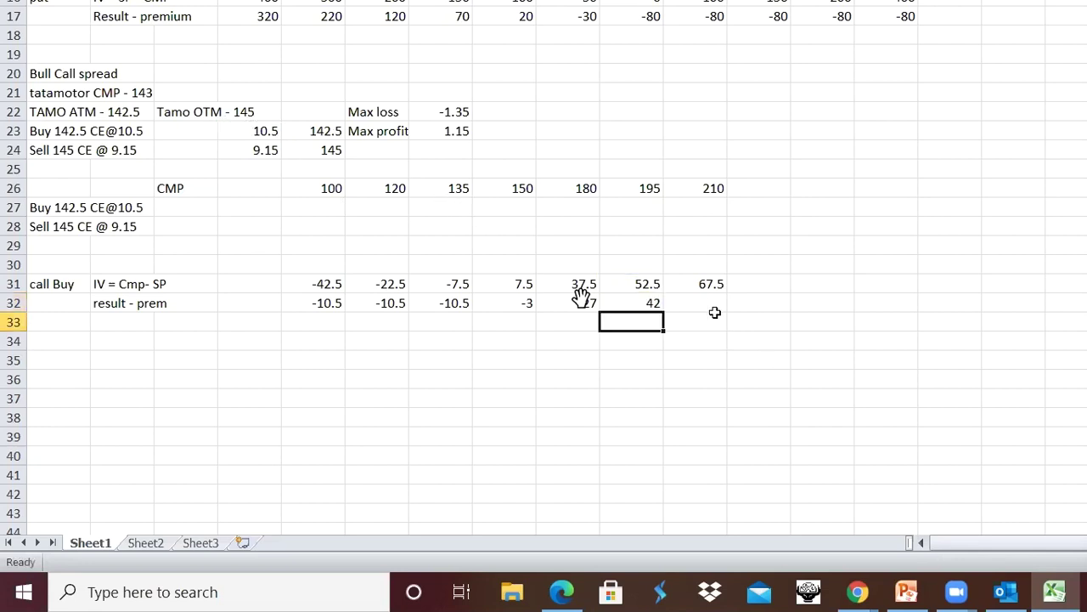
Step: Calculate the call buy result for the 210 CMP in K32 with the formula =K31-D23
left_click(698, 304)
type("=")
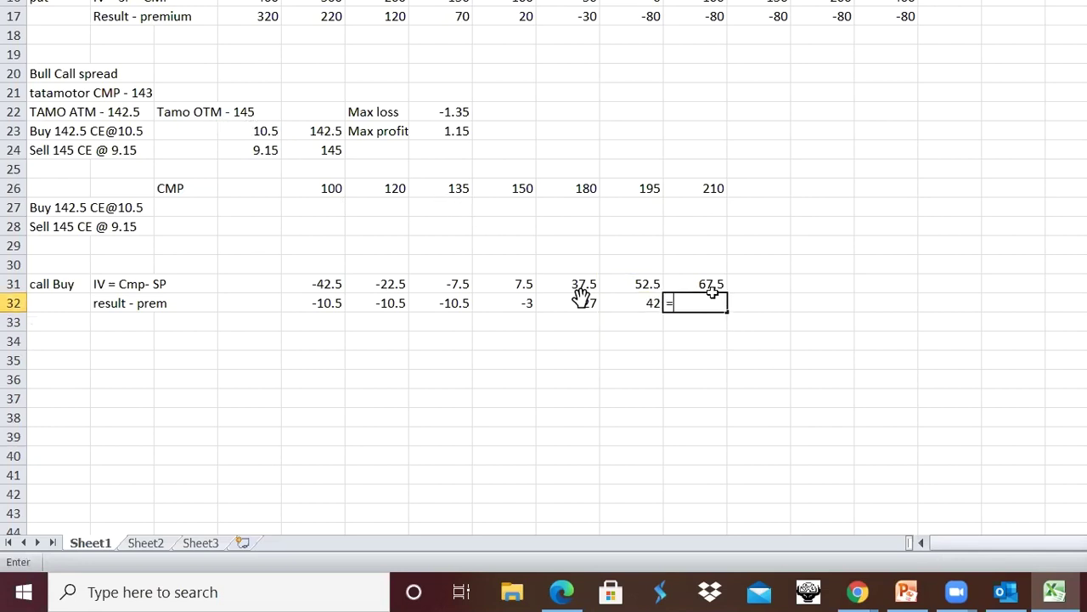
left_click(710, 284)
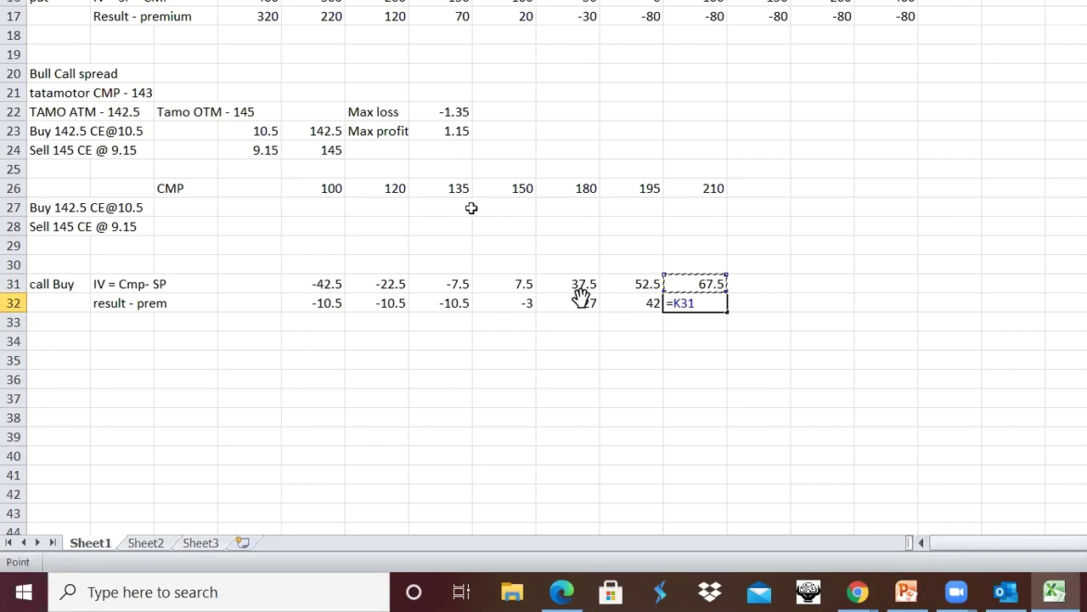
type("-")
left_click(251, 128)
key("Return")
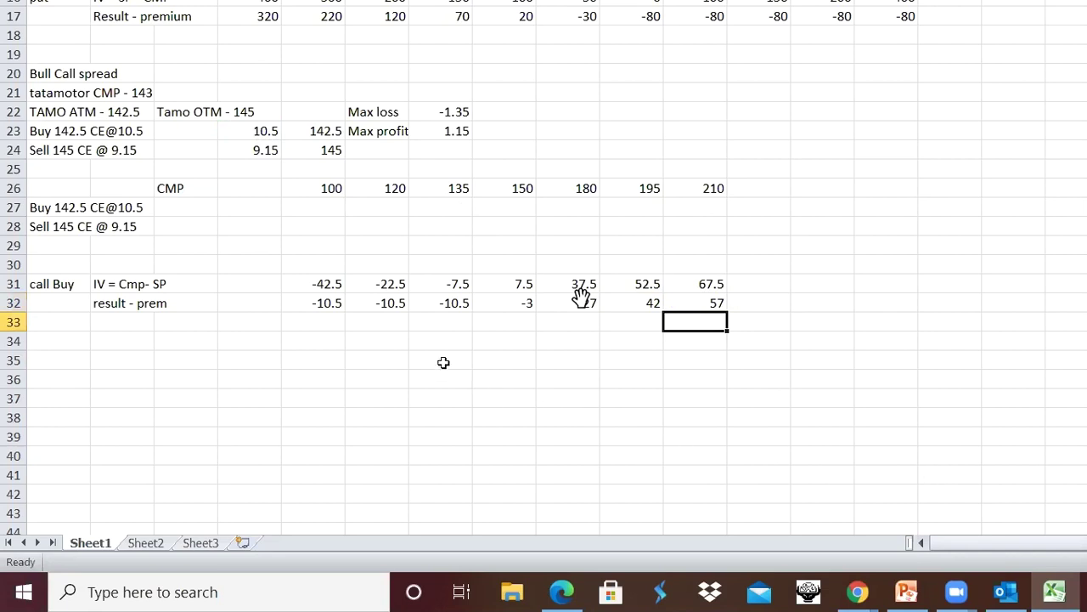
Step: Link the Buy 142.5 CE payoff for the 100 CMP in E27 to its result with the formula =E32
key("Up")
key("ctrl+Left")
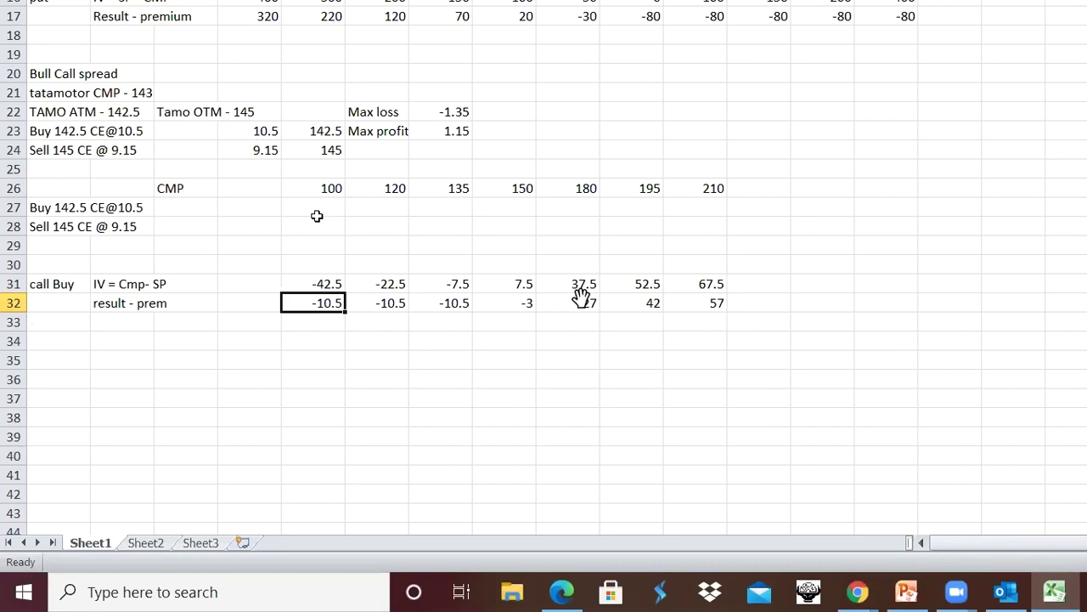
left_click(316, 210)
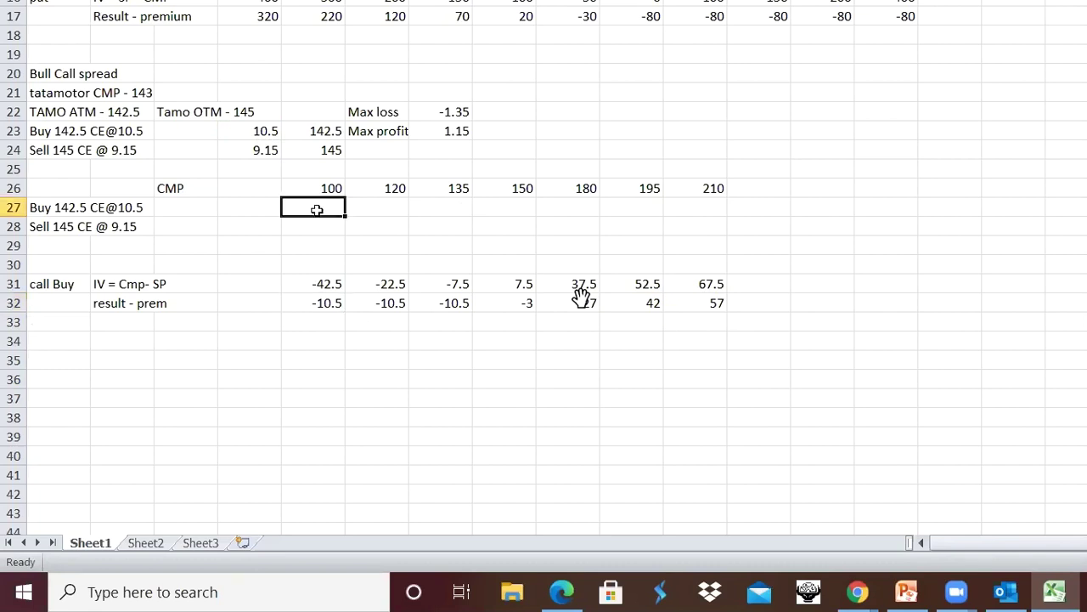
type("=")
key("Down")
key("Down")
key("Down")
key("Down")
key("Down")
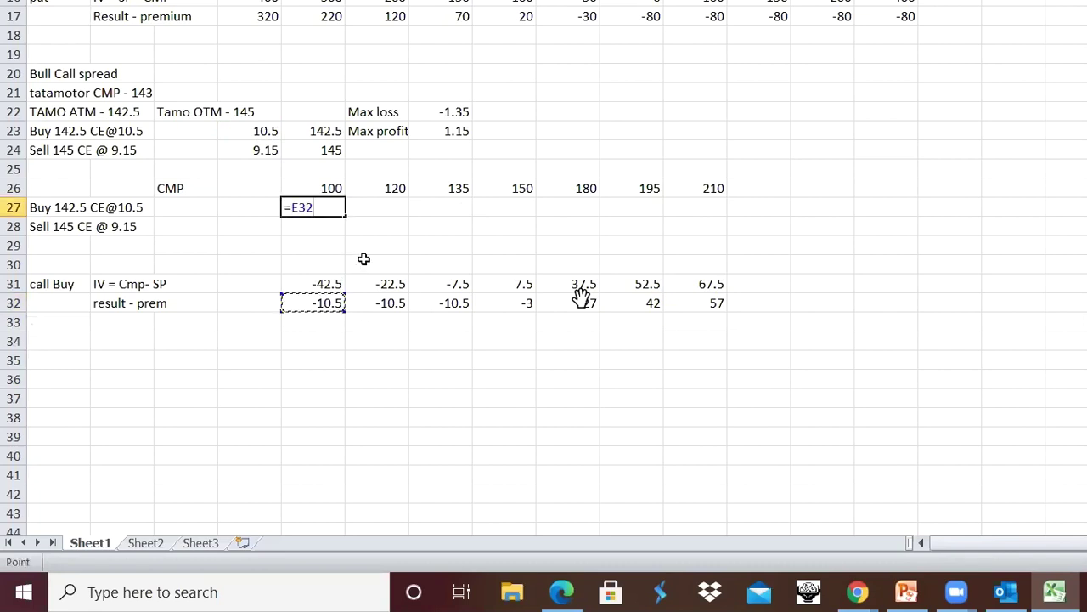
key("Return")
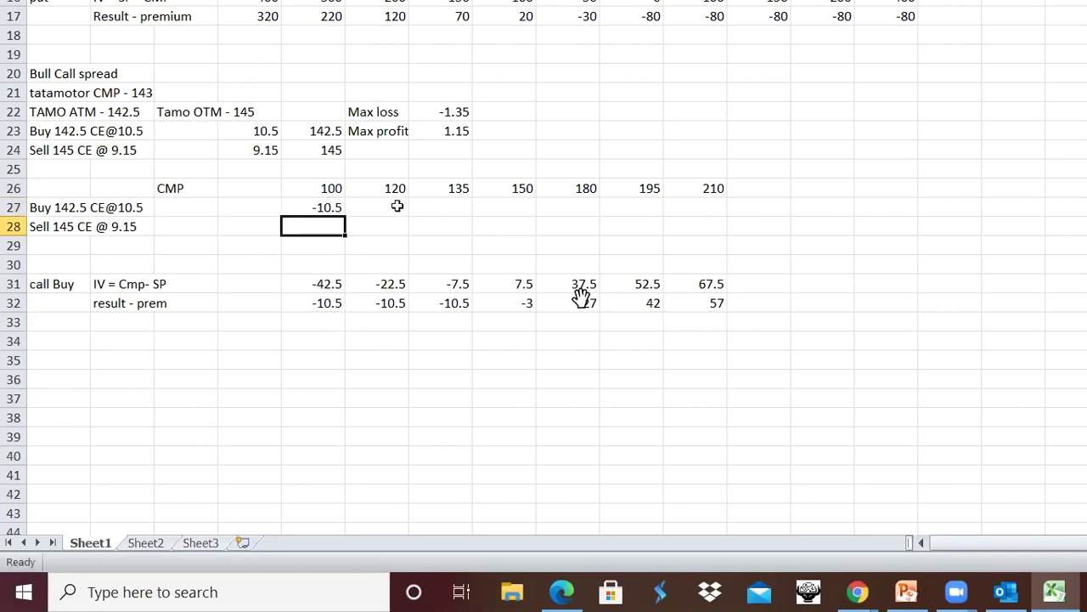
Step: Link the Buy 142.5 CE payoffs for the 120 and 135 CMPs to their results with =F32 in F27 and =G32 in G27
left_click(399, 206)
type("=")
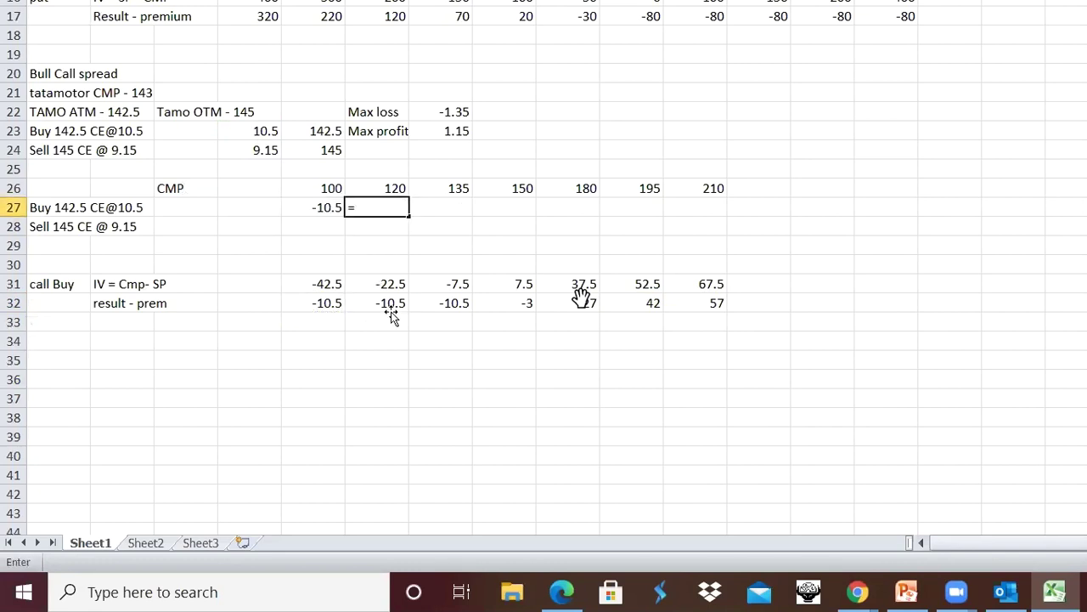
left_click(393, 306)
key("Return")
left_click(451, 206)
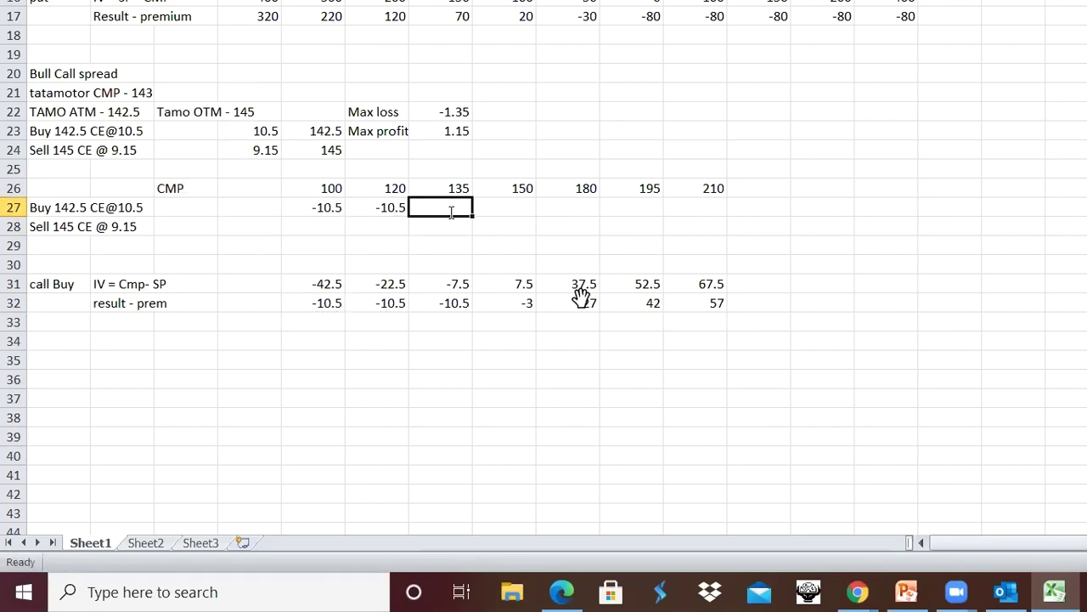
type("=")
left_click(462, 311)
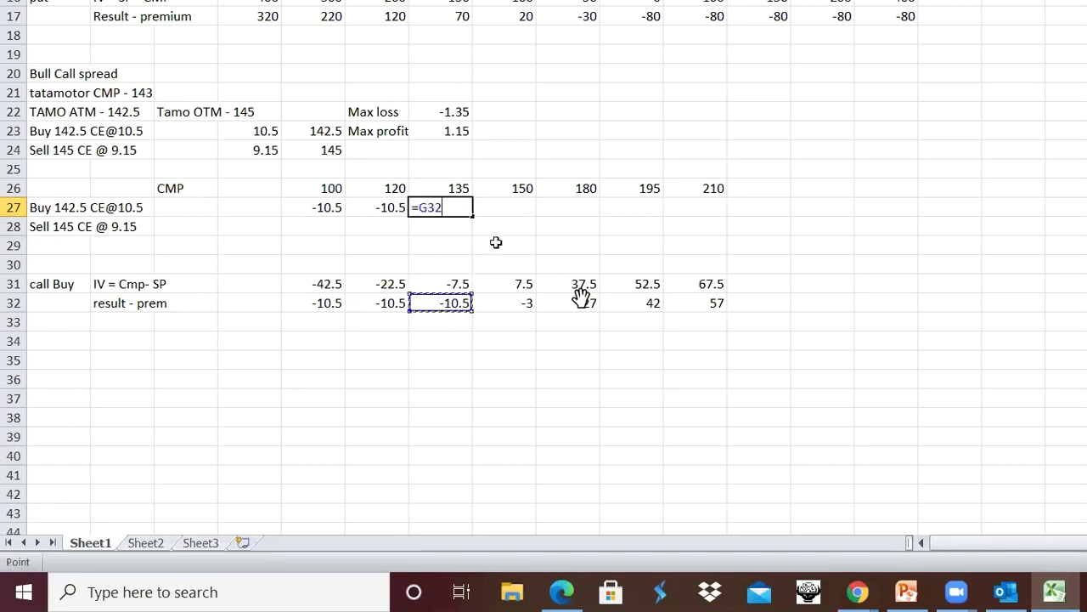
key("Return")
Step: Link the Buy 142.5 CE payoffs for the 150 and 180 CMPs to their results with =H32 in H27 and =I32 in I27
left_click(504, 212)
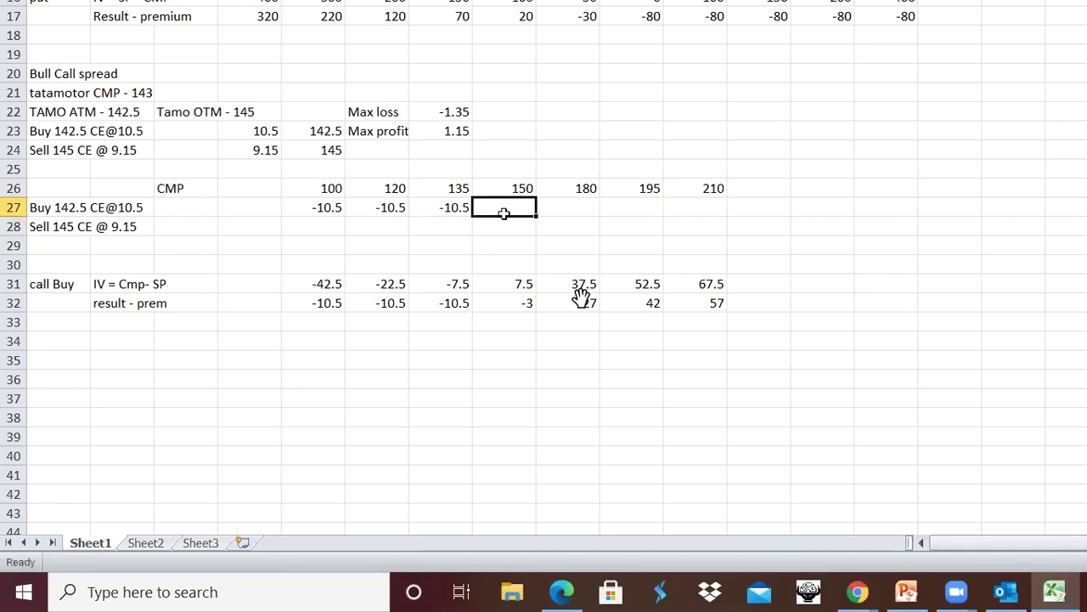
type("=")
left_click(519, 303)
key("Return")
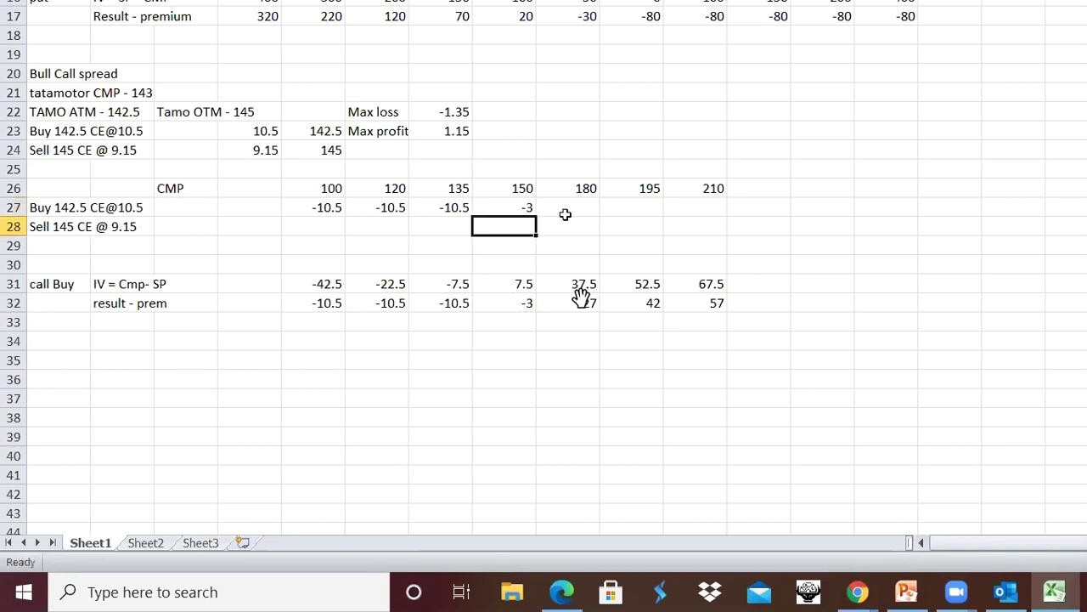
left_click(567, 208)
type("=")
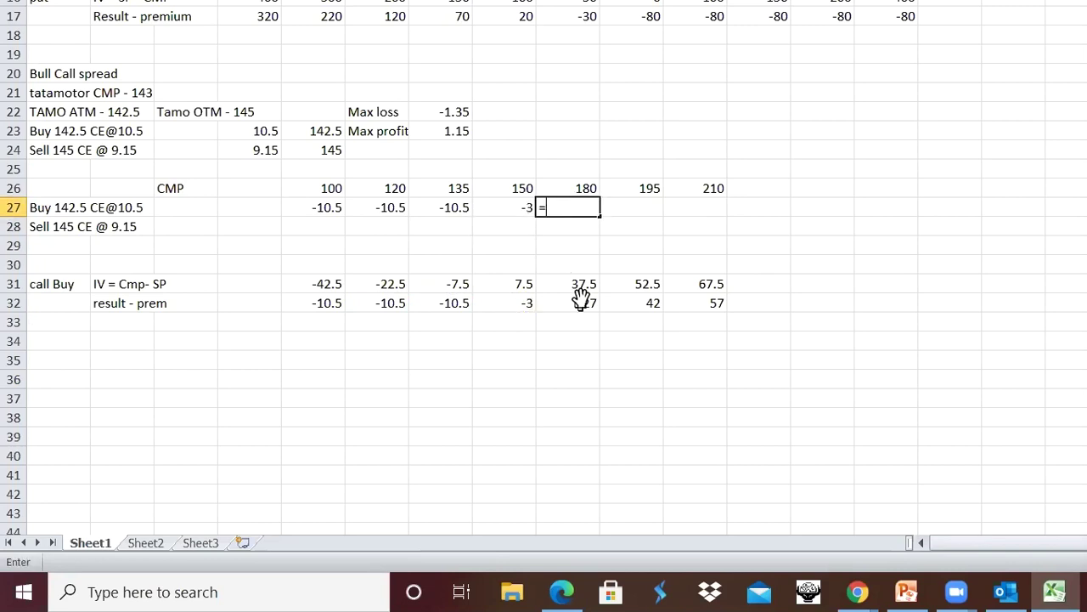
left_click(581, 297)
key("Return")
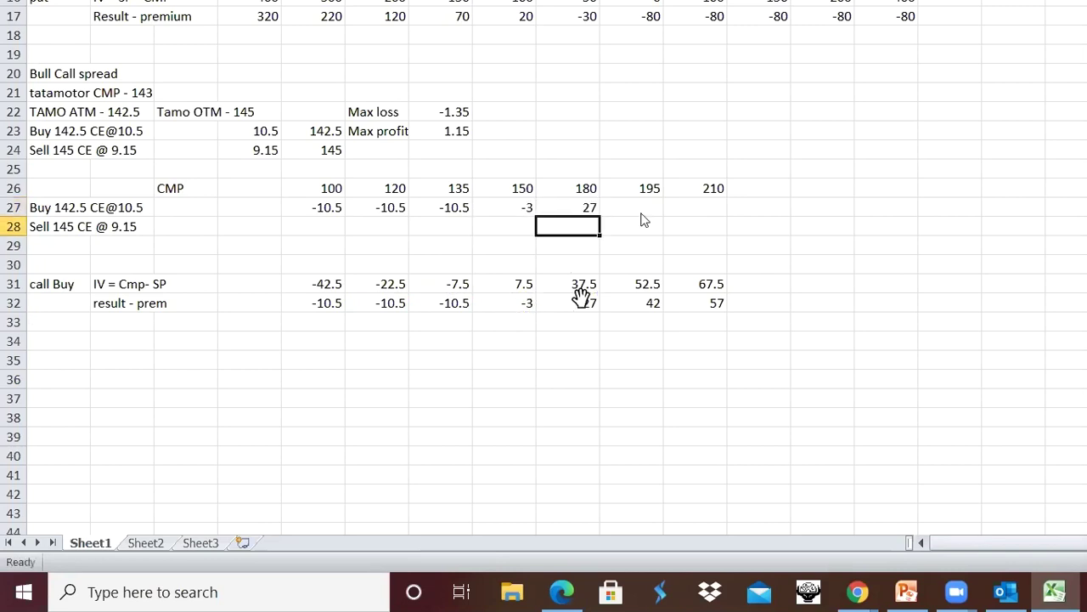
Step: Link the Buy 142.5 CE payoffs for the 195 and 210 CMPs to their results with =J32 in J27 and =K32 in K27
left_click(643, 213)
type("=")
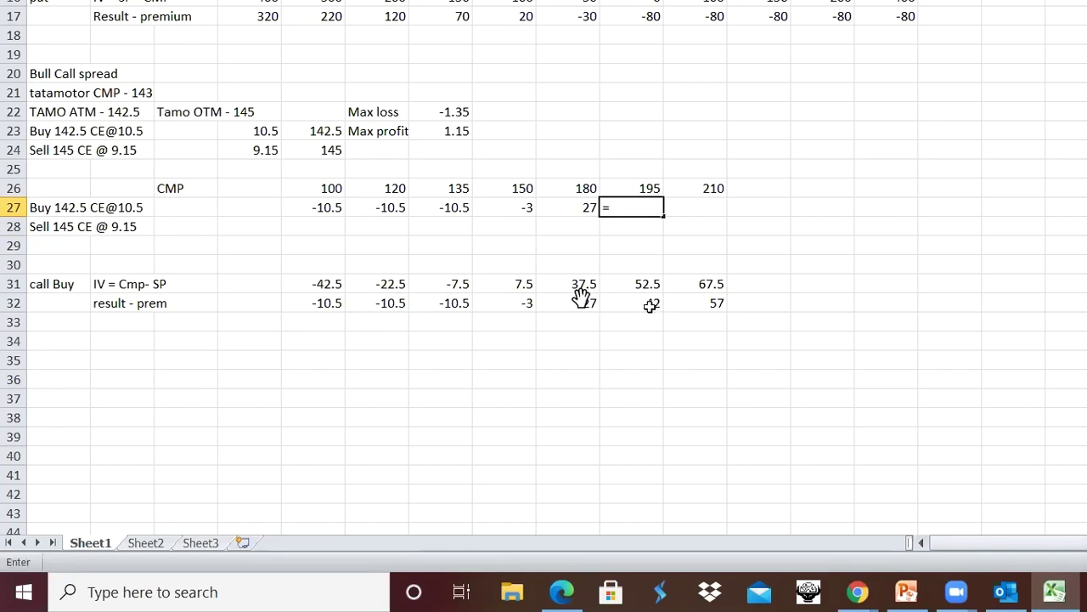
left_click(651, 303)
key("Return")
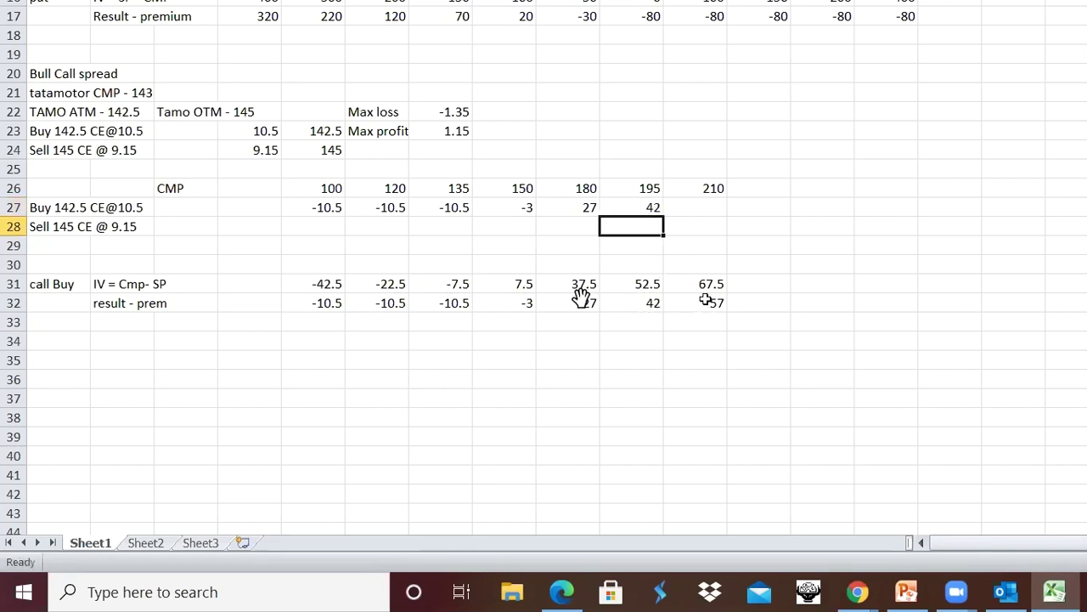
left_click(699, 206)
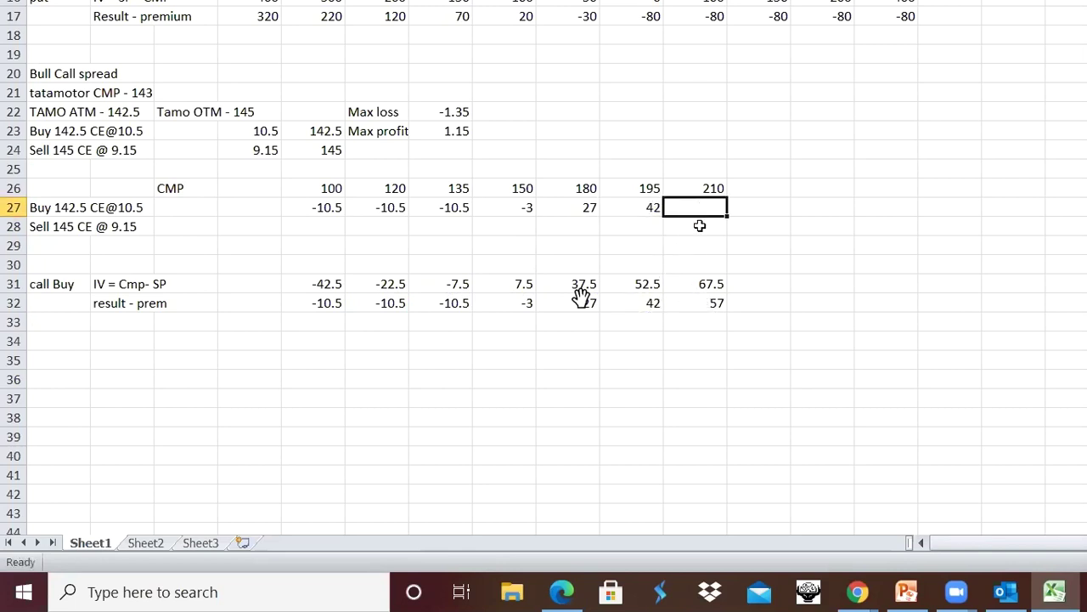
type("=")
left_click(716, 305)
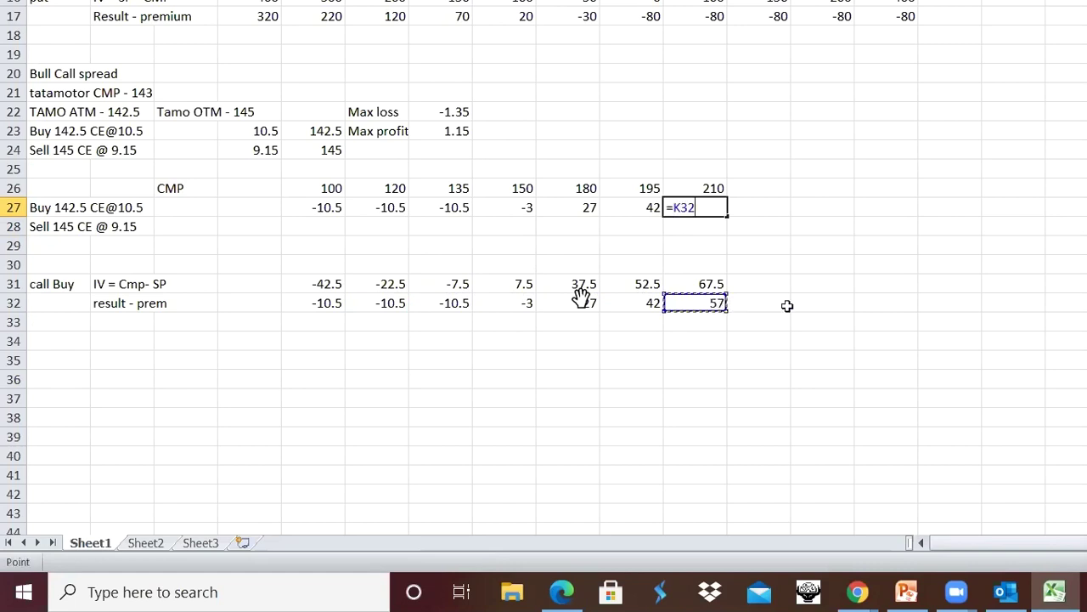
key("Return")
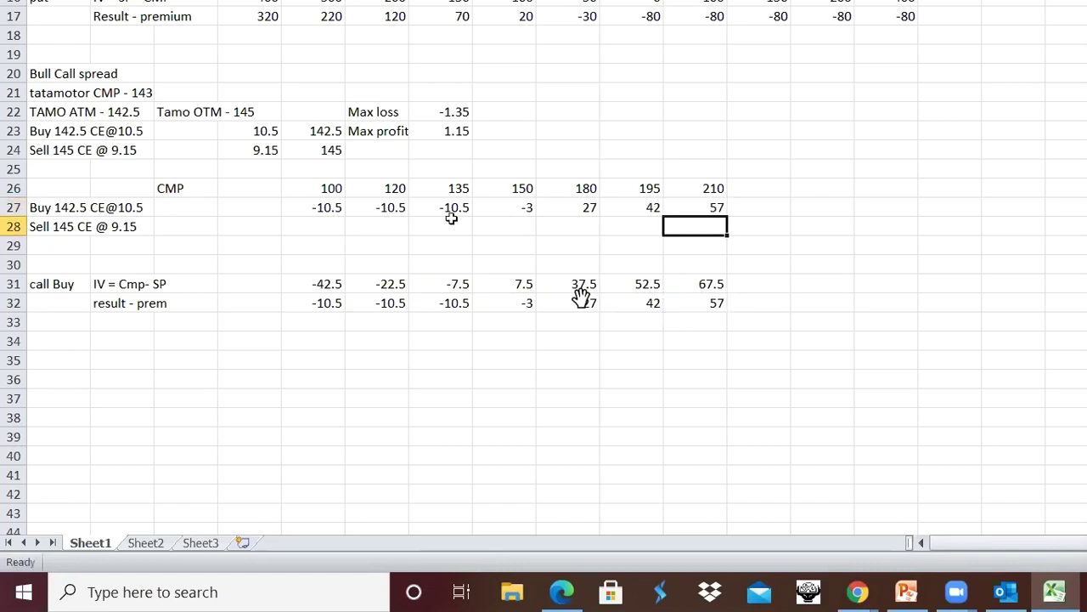
key("Left")
key("Left")
key("Left")
key("Left")
key("Left")
key("Left")
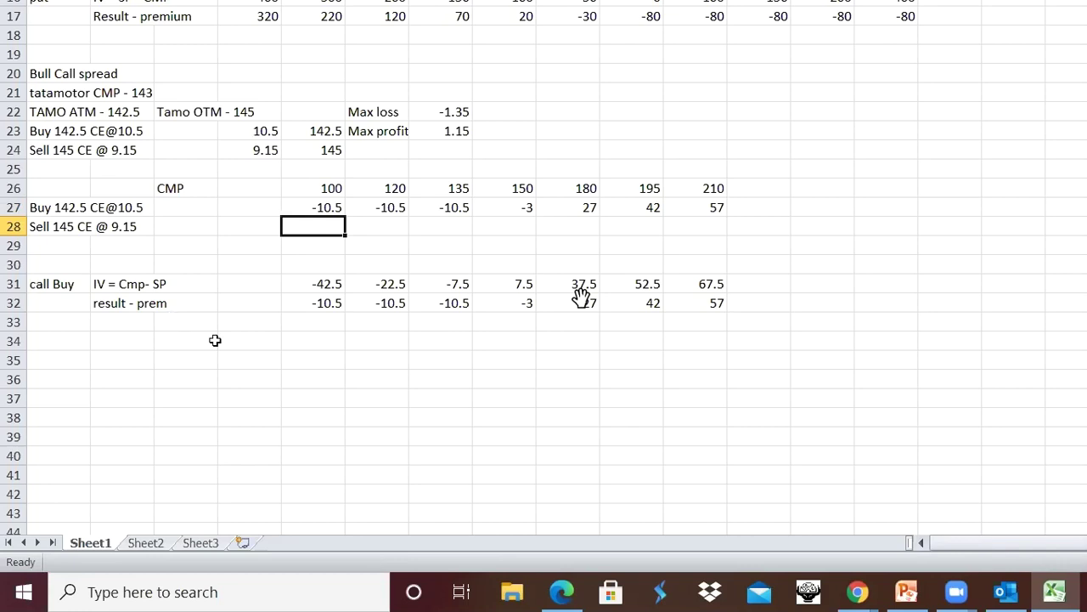
Step: Label row 34 with "call sell" in A34 and "IV = CMP -SP" in B34
left_click(65, 345)
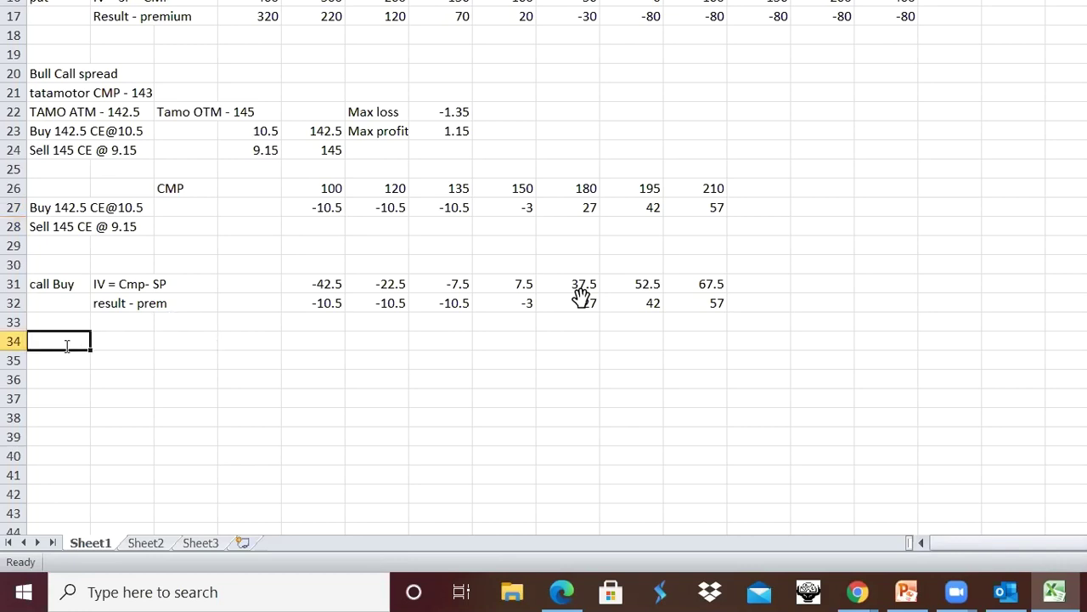
type("call sel")
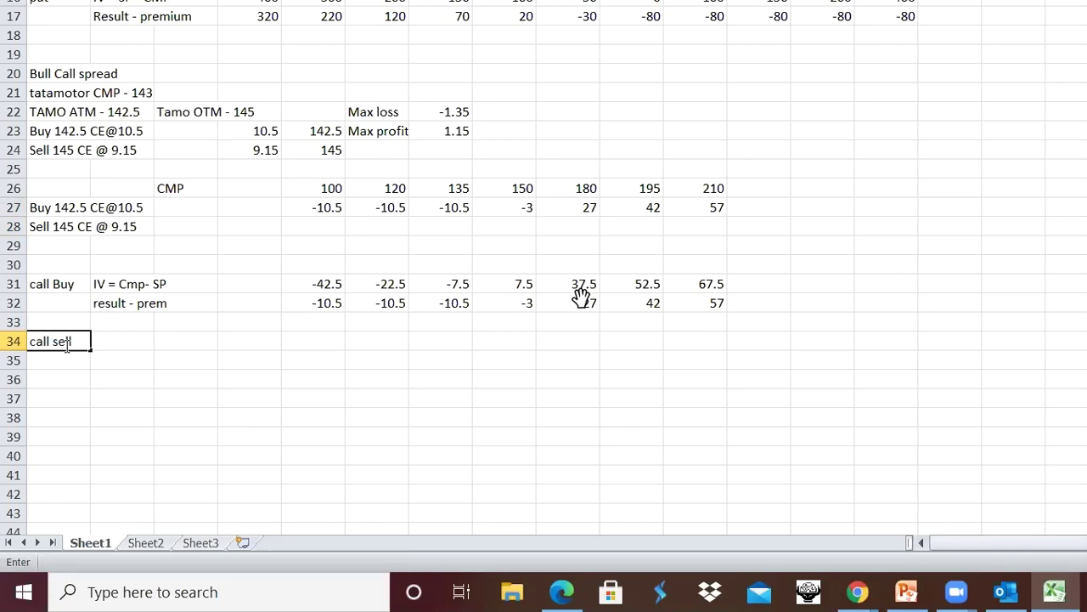
type("l")
left_click(122, 341)
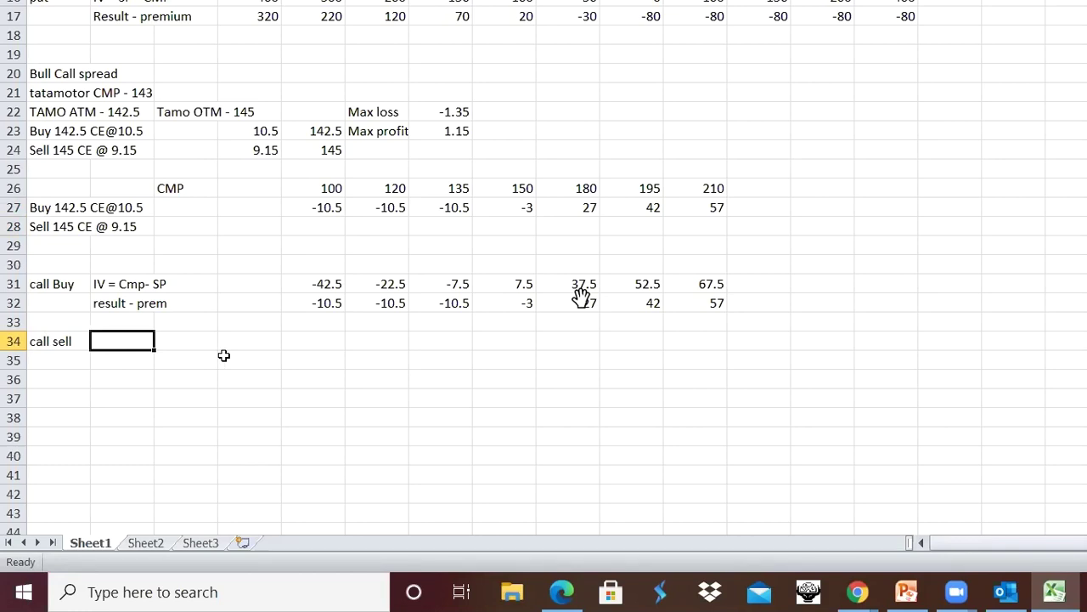
type("IV = CMP ")
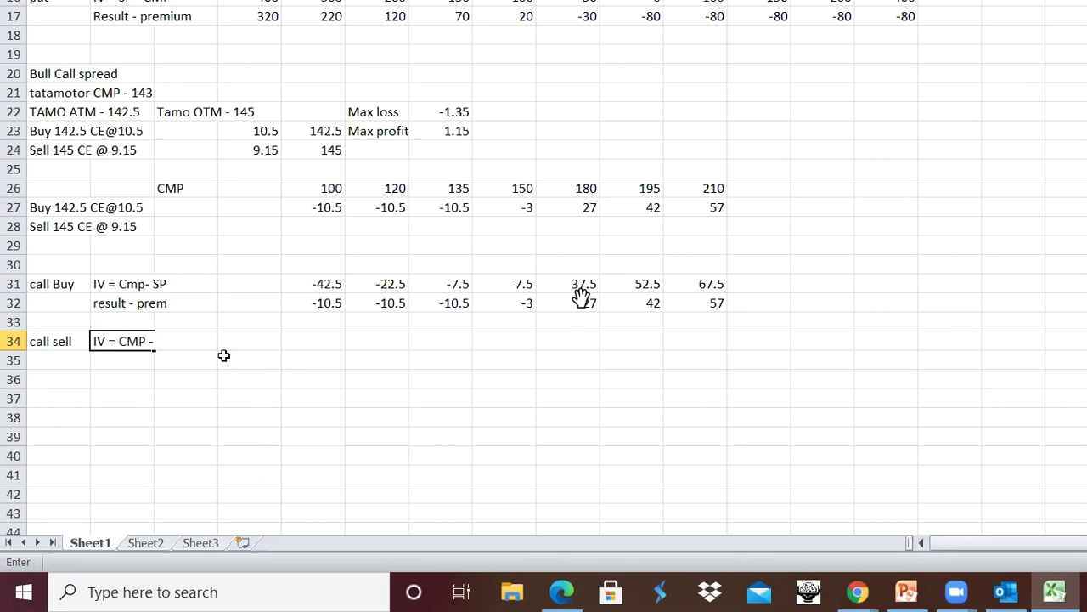
type("-SP")
key("Tab")
key("Tab")
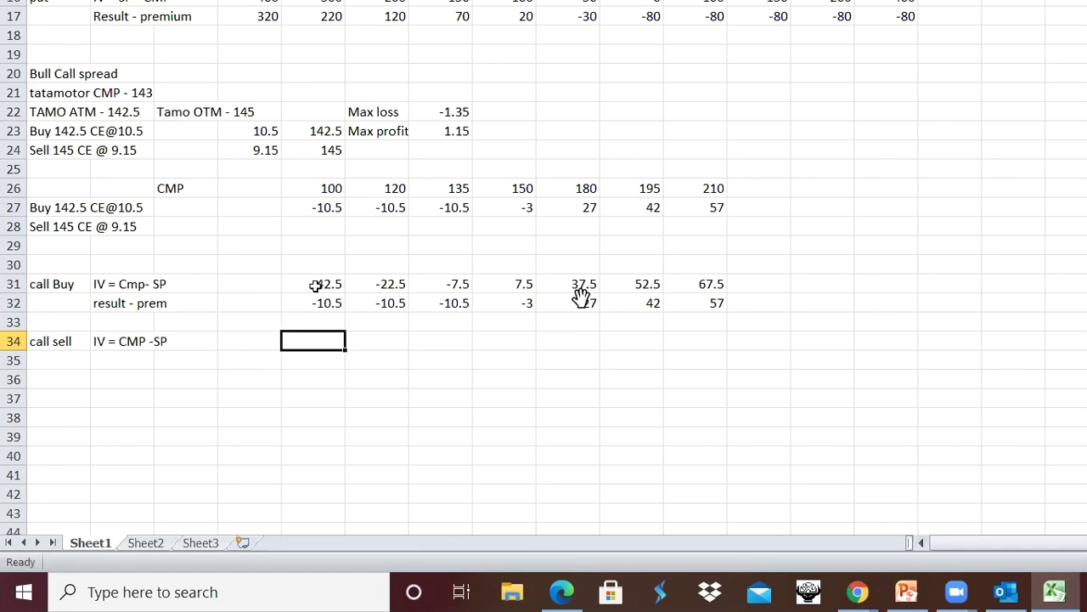
Step: Try to copy the call buy intrinsic values from E31:K31 into the call sell row starting at E34, and undo the paste
key("Up")
key("Up")
key("Up")
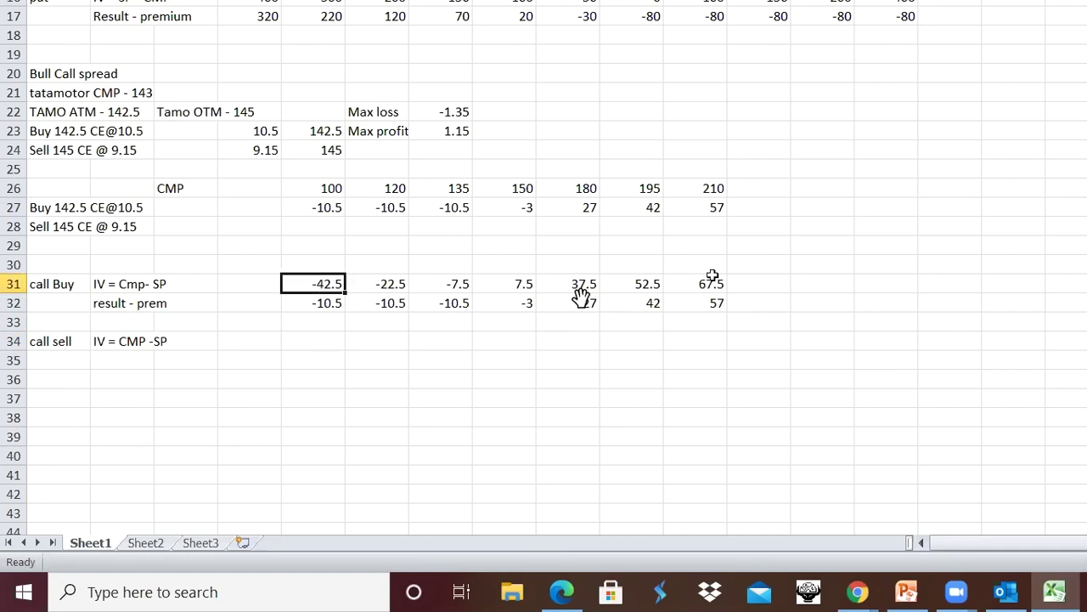
key("shift+Right")
key("shift+Right")
key("shift+Right")
key("shift+Right")
key("shift+Right")
key("shift+Right")
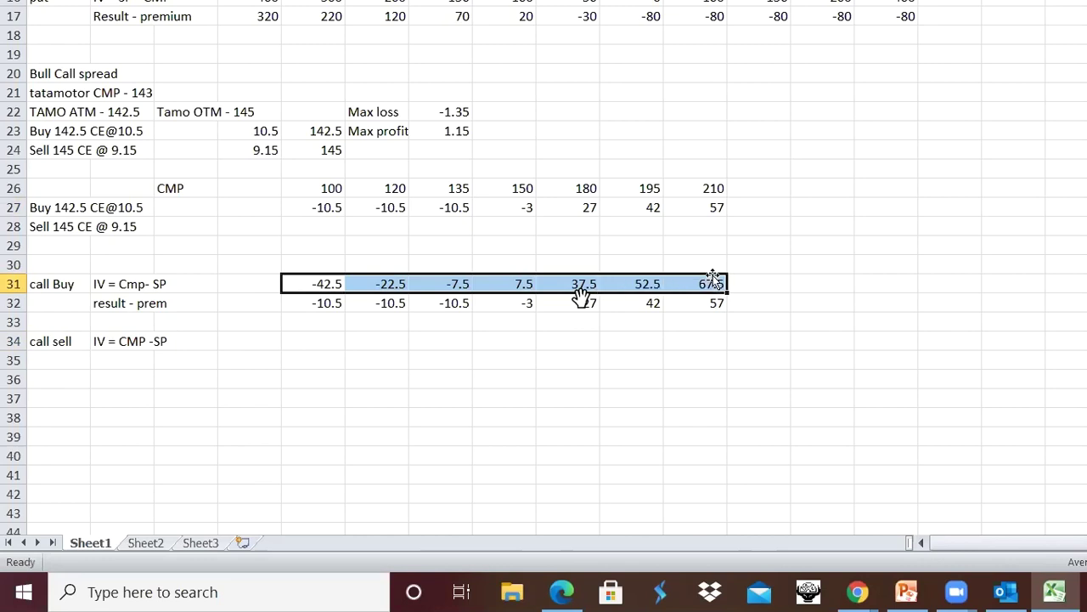
key("ctrl+c")
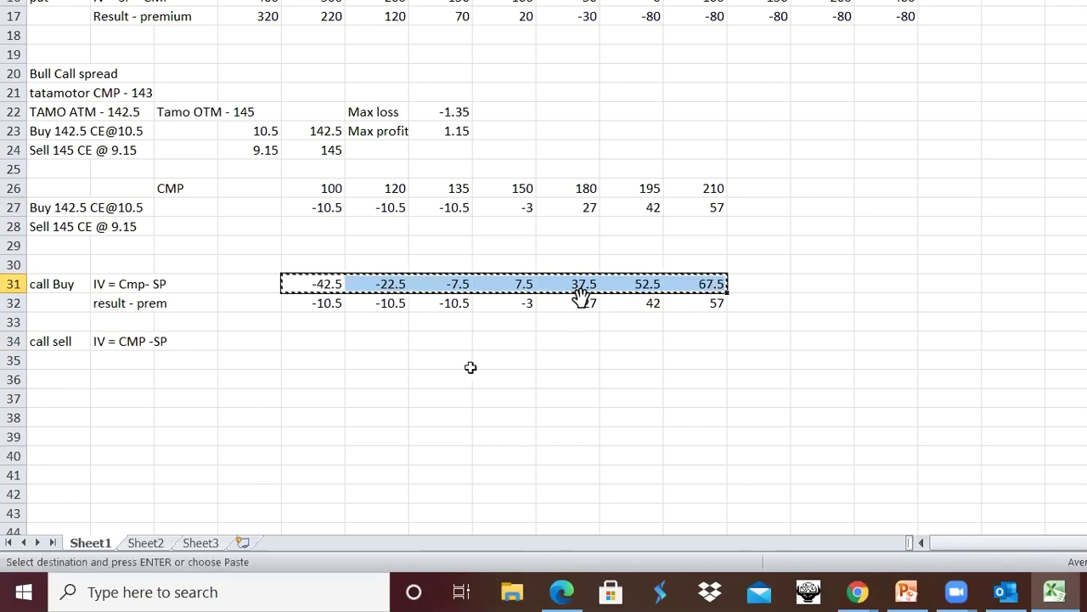
left_click(308, 333)
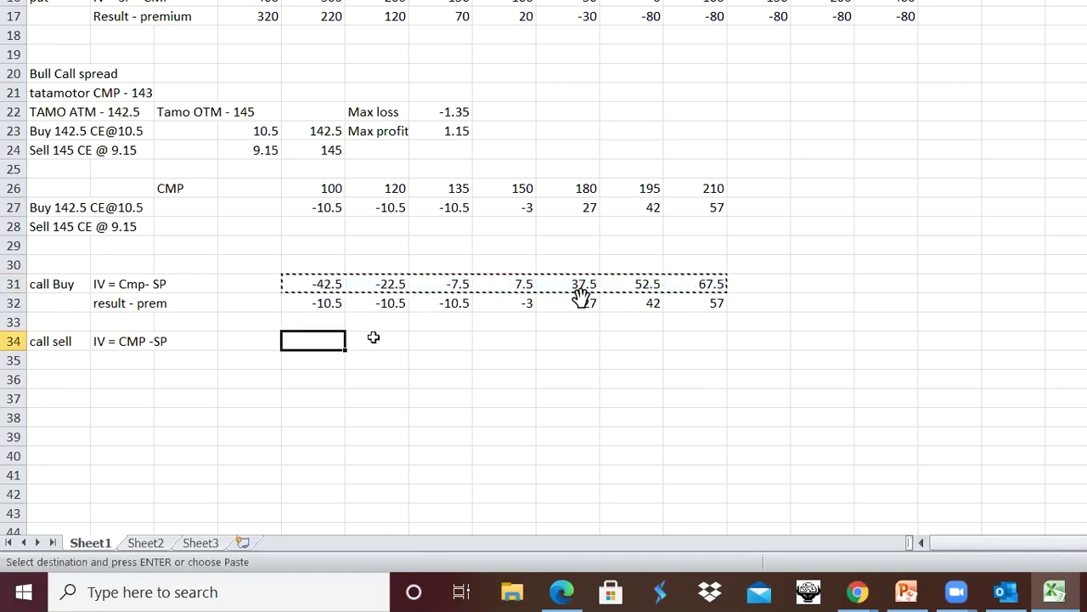
key("ctrl+v")
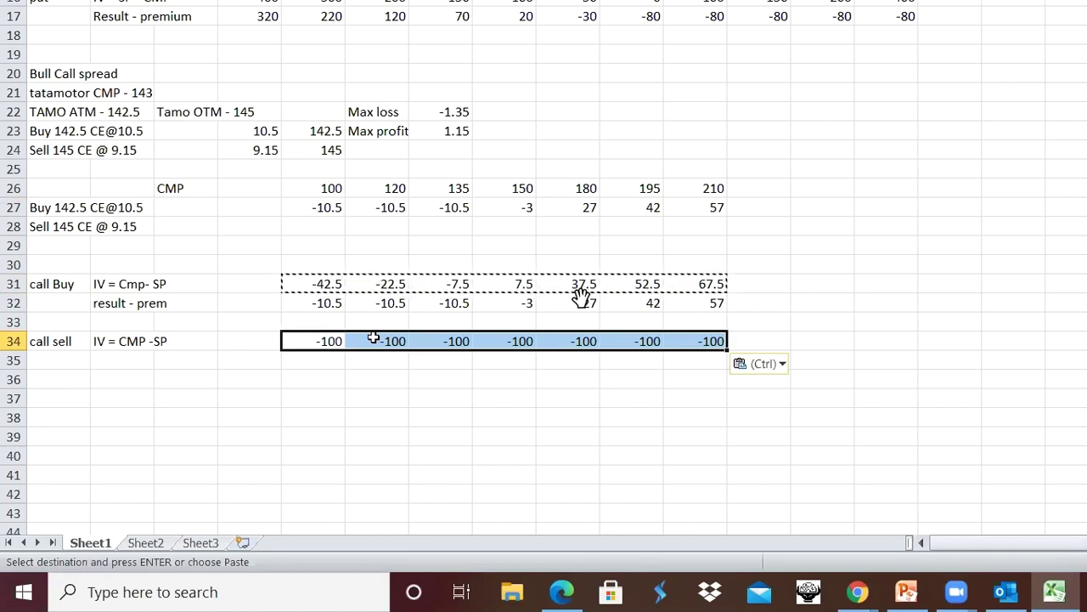
left_click(374, 338, "ctrl")
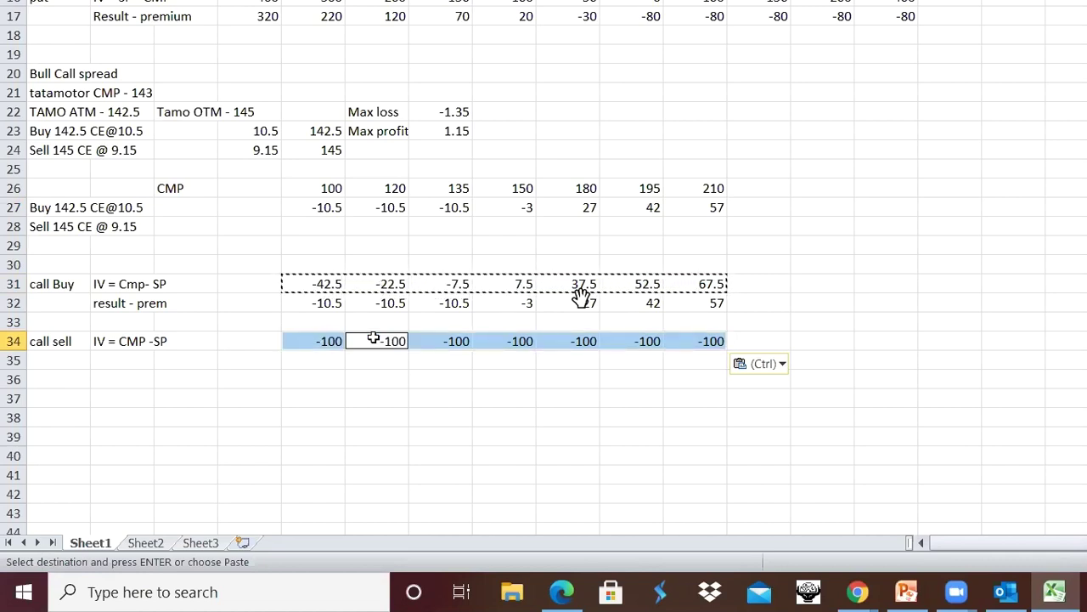
key("ctrl+z")
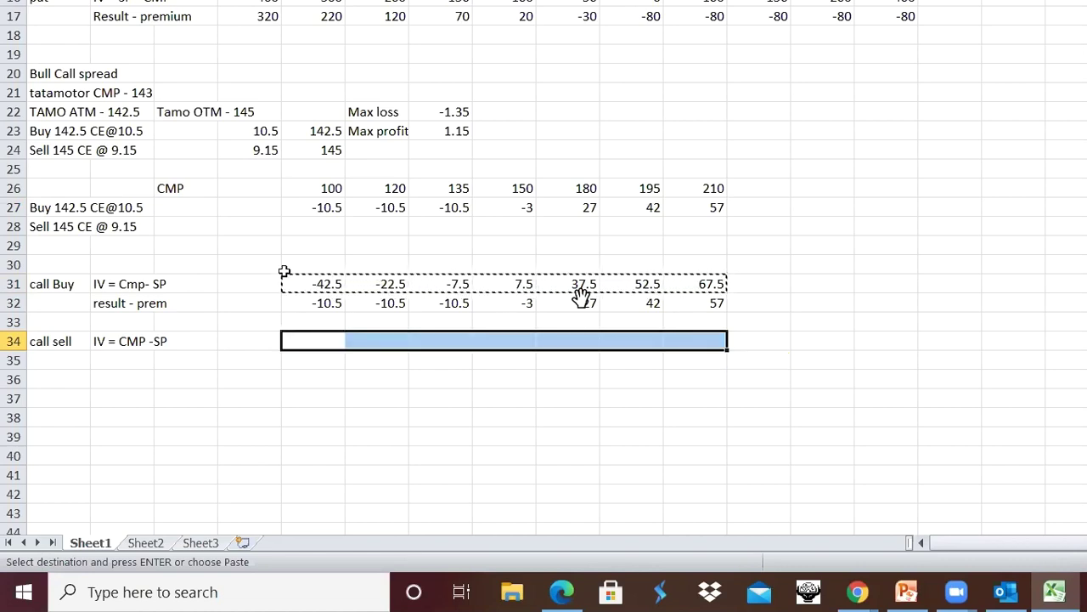
Step: Try again to paste the copied E31:K31 cells into E34:K34, and clear the pasted contents
key("Up")
key("Up")
key("Up")
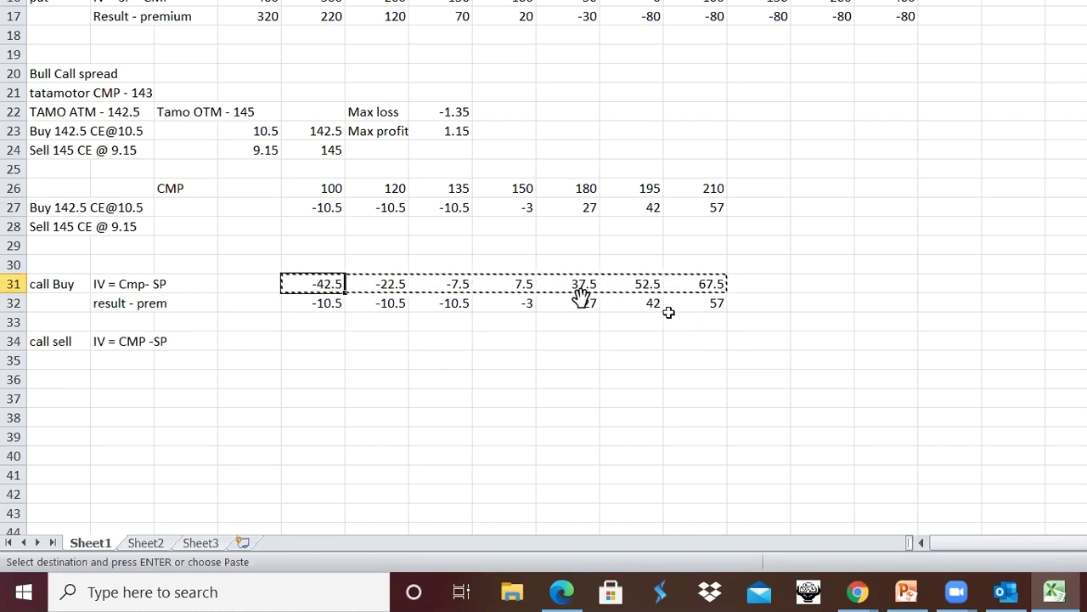
key("shift+Right")
key("shift+Right")
key("shift+Right")
key("shift+Right")
key("shift+Right")
key("shift+Right")
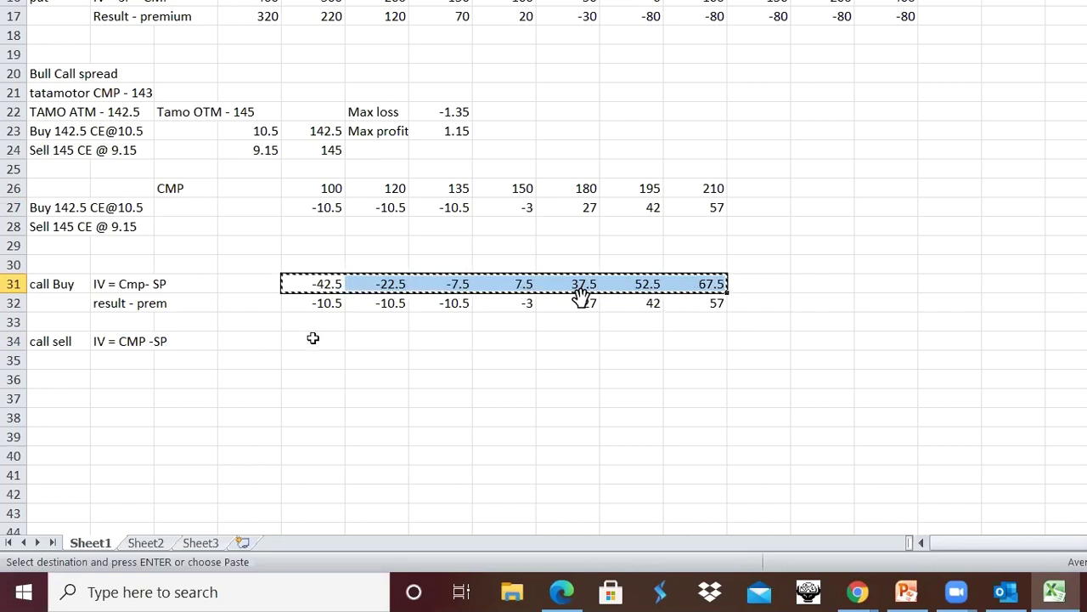
key("Down")
key("Down")
key("Down")
key("ctrl+v")
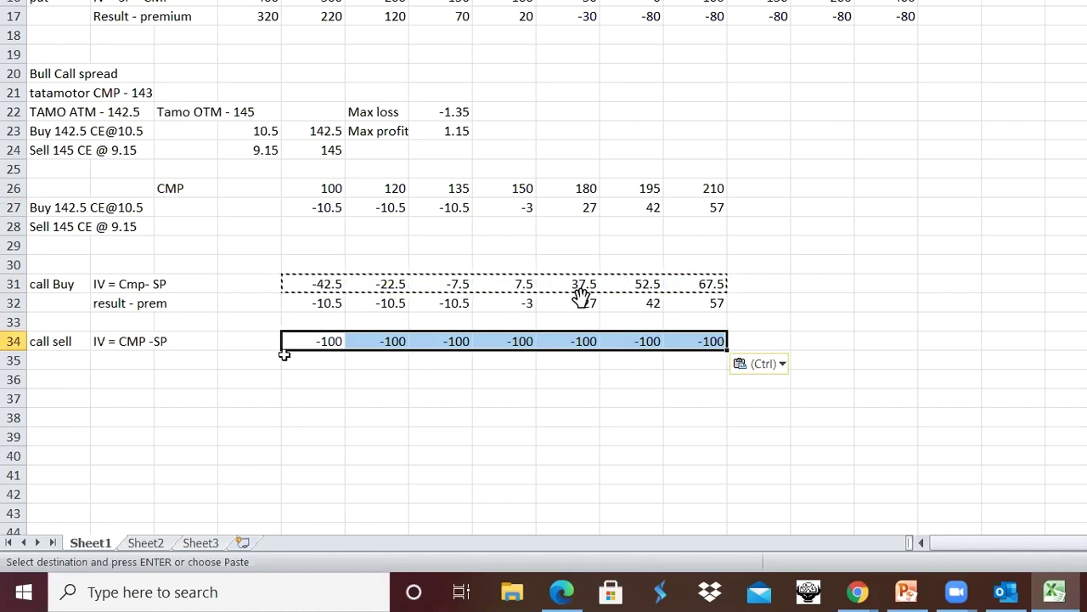
key("Delete")
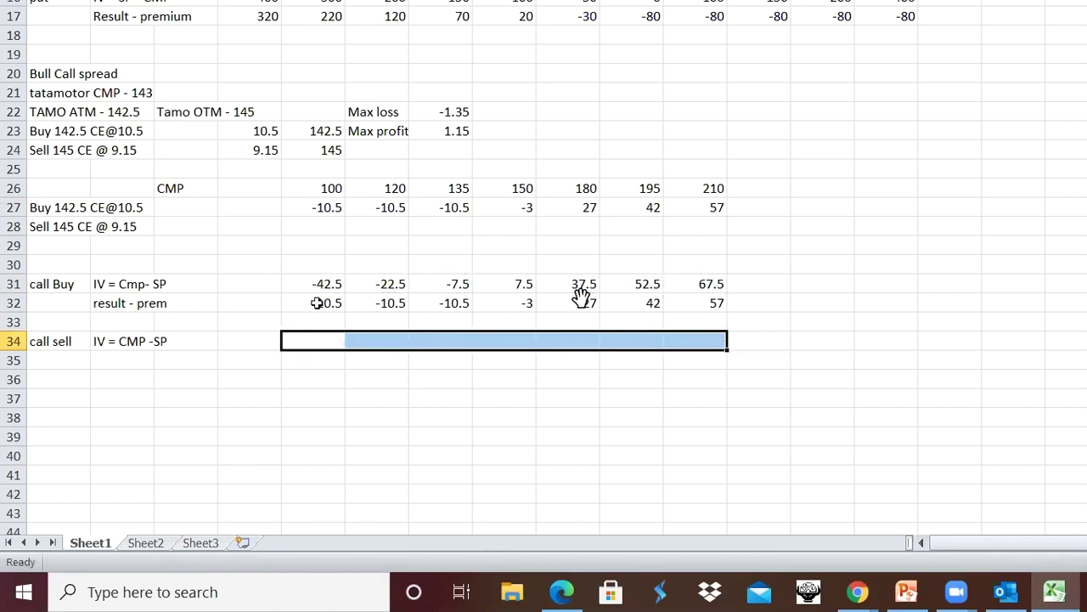
Step: Link the call sell intrinsic value for the 100 CMP in E34 to the call buy value with the formula =E31
key("Down")
key("Up")
key("Up")
key("Up")
key("Up")
left_click(324, 342)
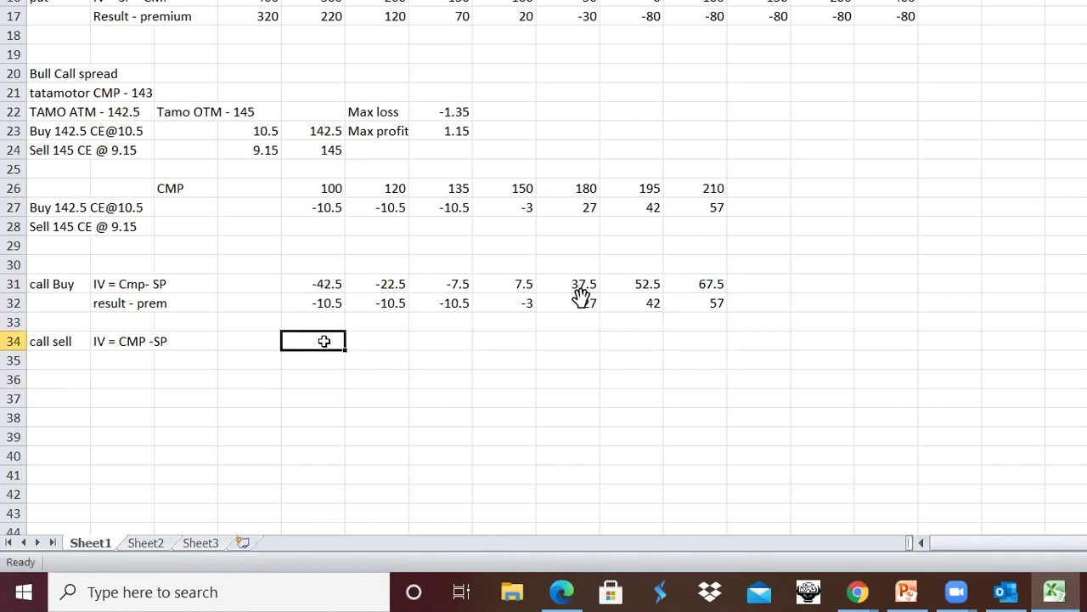
type("=")
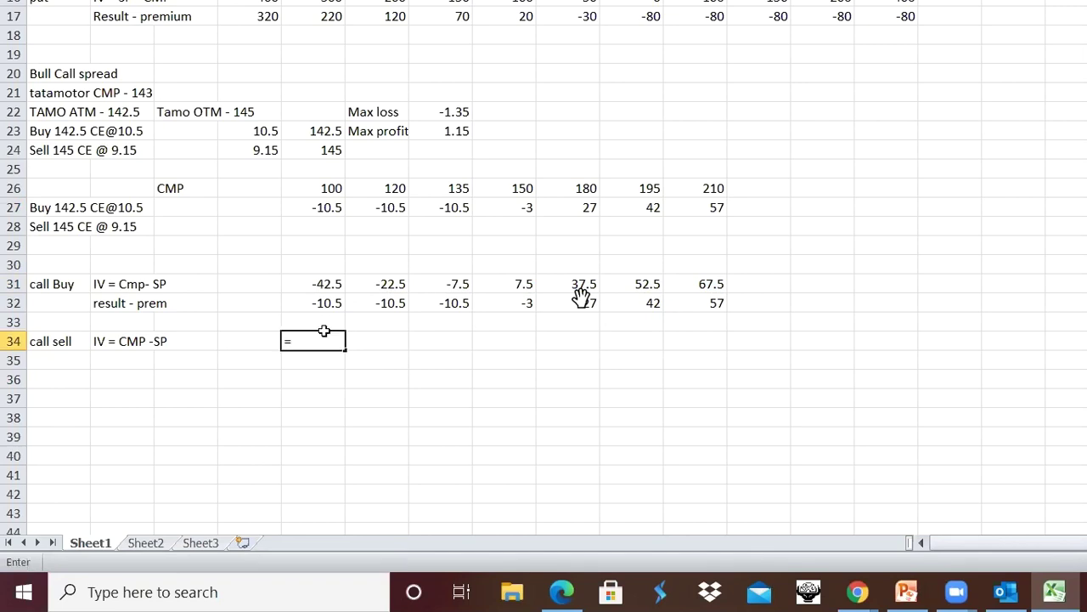
left_click(326, 289)
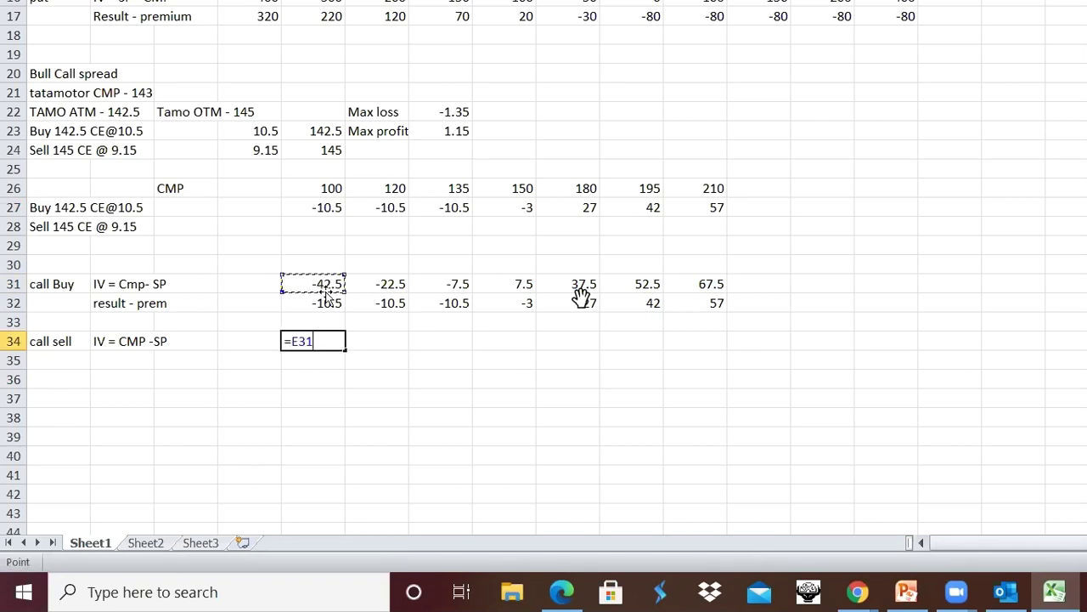
key("Return")
Step: Link the call sell intrinsic value for the 120 CMP in F34 to the call buy value with the formula =F31
left_click(381, 340)
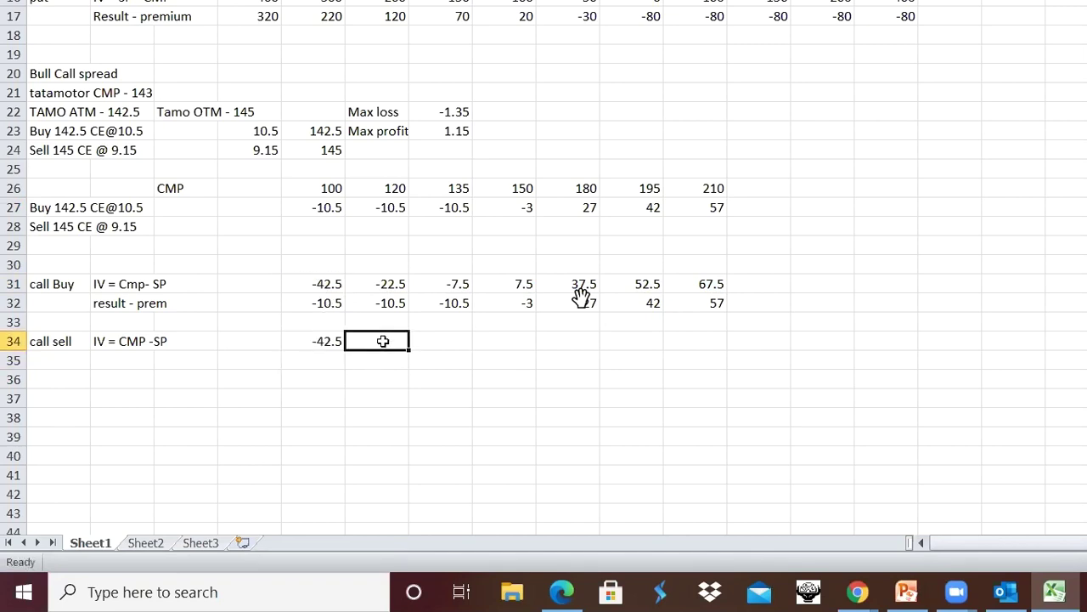
type("=")
left_click(394, 288)
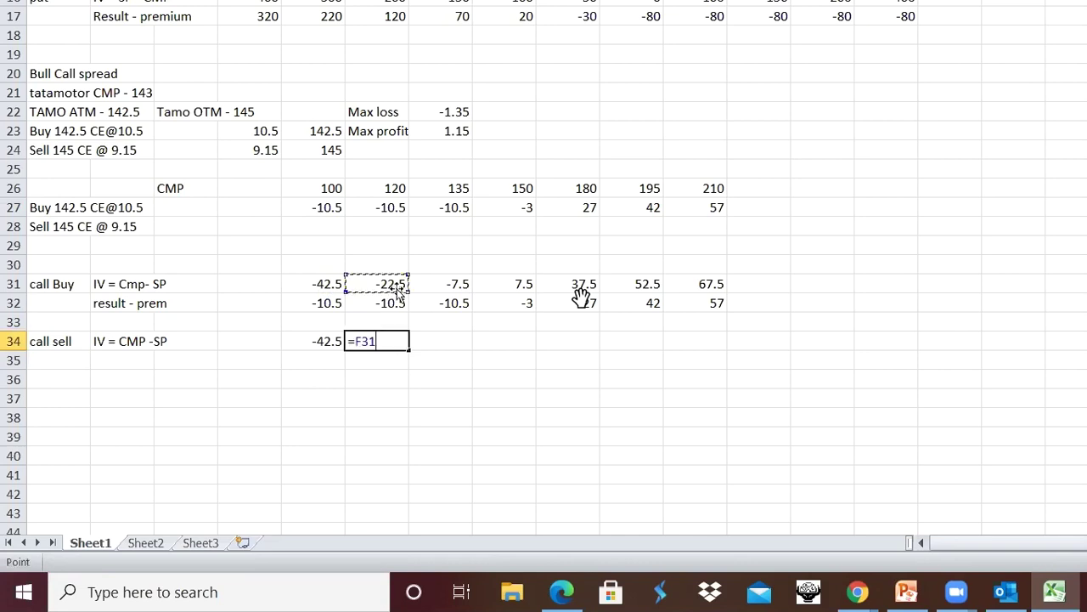
key("Return")
left_click(449, 352)
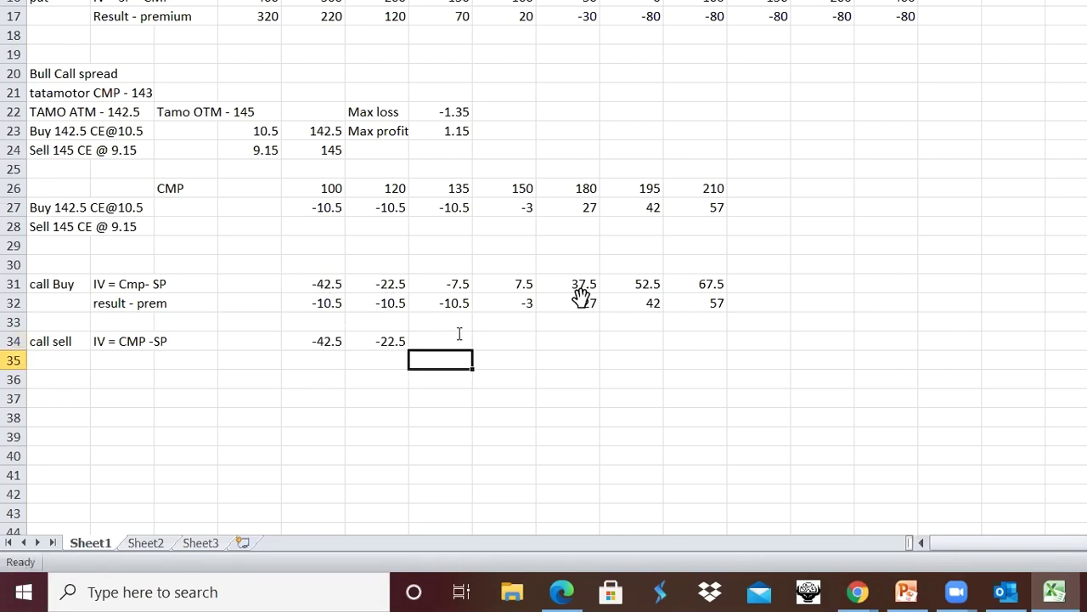
Step: Link the call sell intrinsic values for the 135 and 150 CMPs to the call buy values with =G31 in G34 and =H31 in H34
left_click(453, 339)
type("=")
left_click(470, 284)
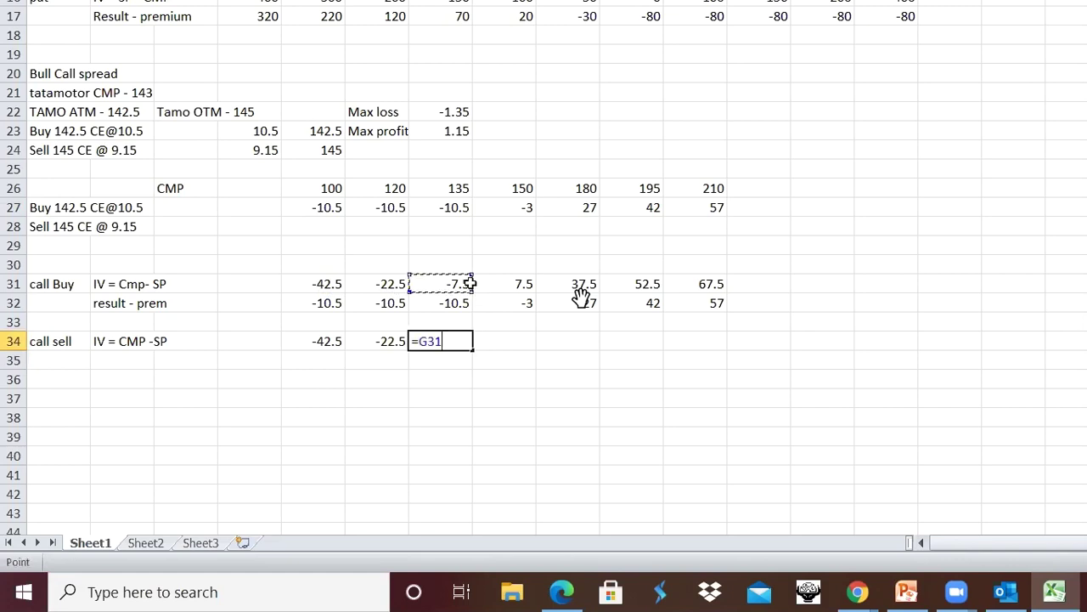
key("Return")
left_click(501, 340)
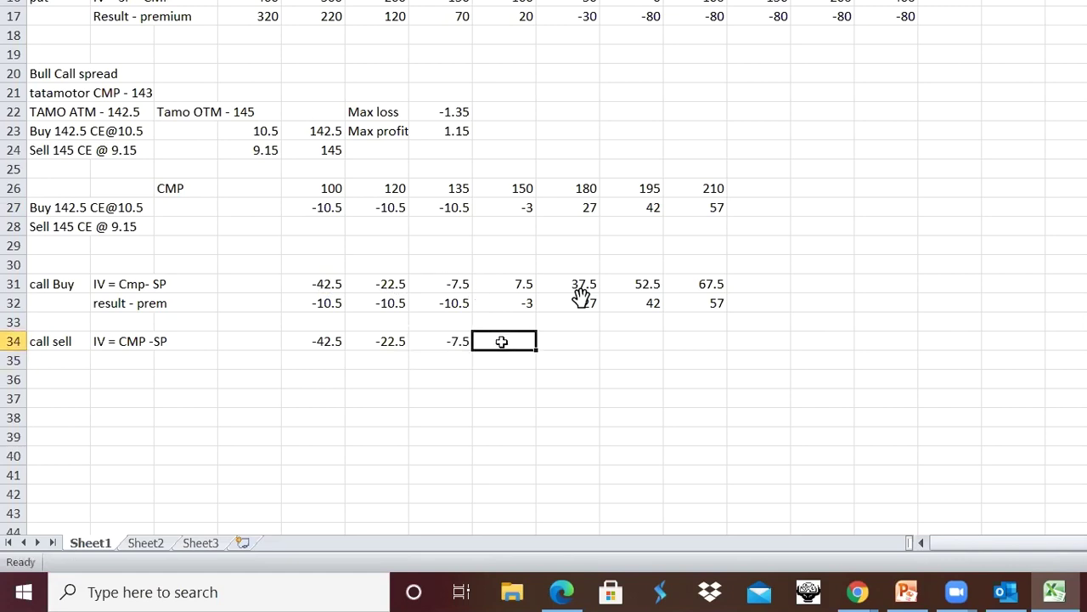
type("=")
left_click(521, 285)
key("Return")
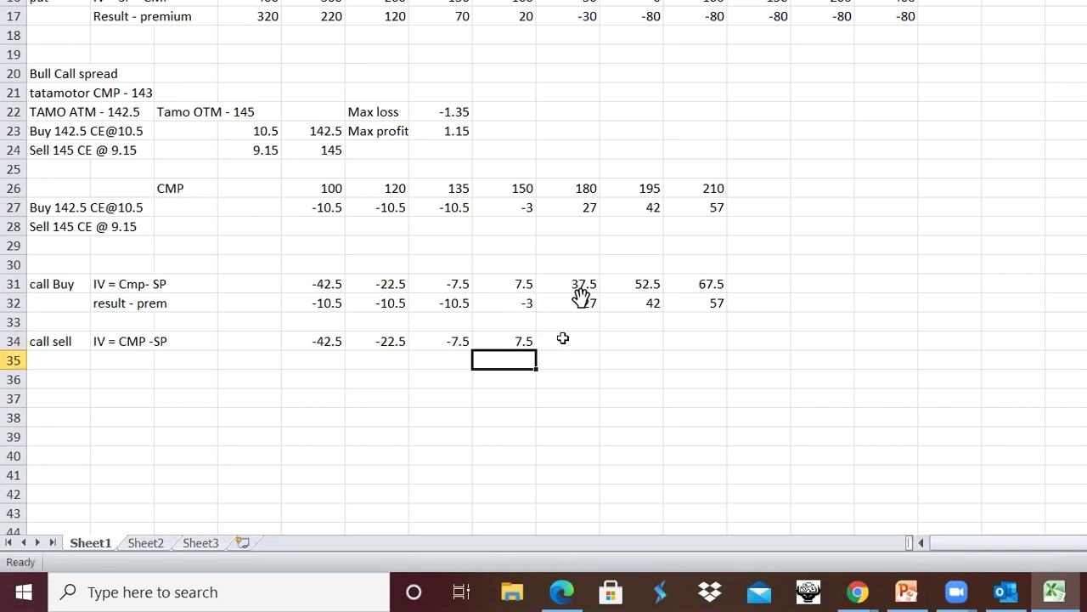
Step: Link the call sell intrinsic values for the 180 and 195 CMPs with =I31 in I34 and =J31 in J34
left_click(581, 337)
type("=")
left_click(580, 282)
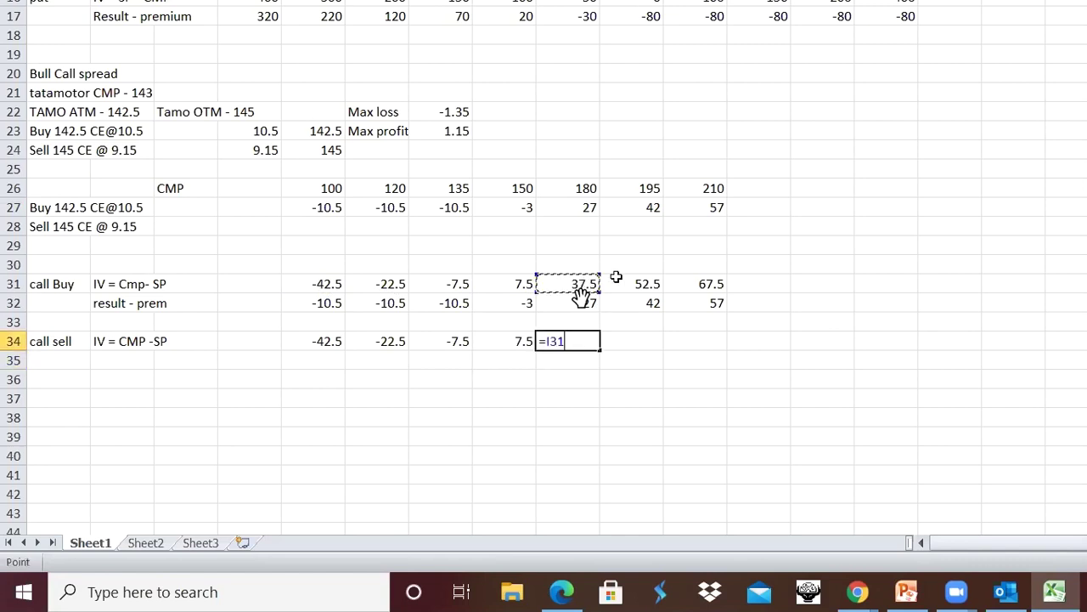
key("Return")
left_click(626, 338)
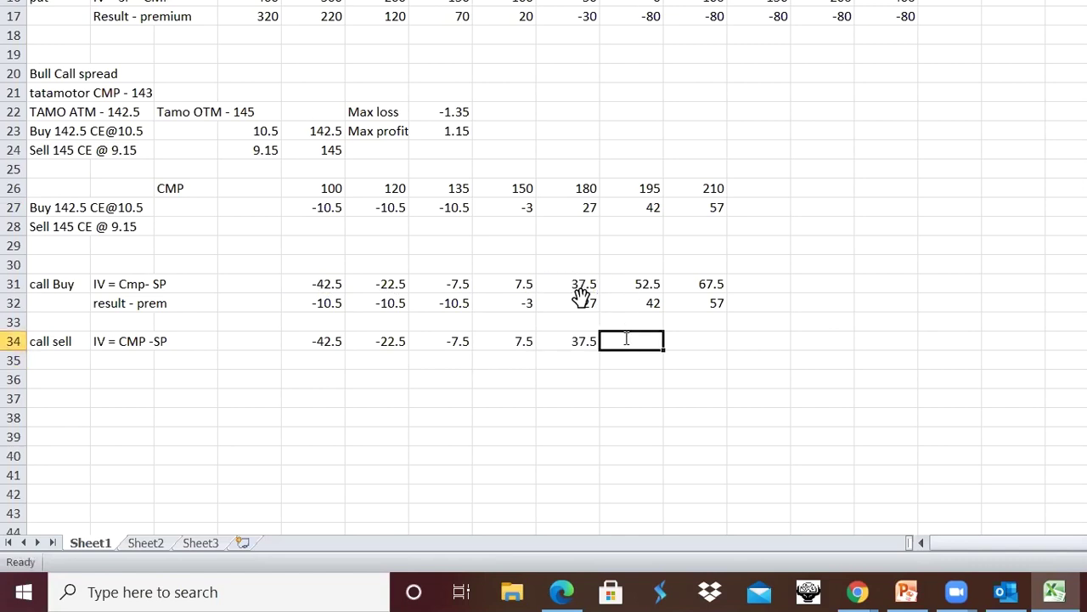
type("=")
left_click(651, 285)
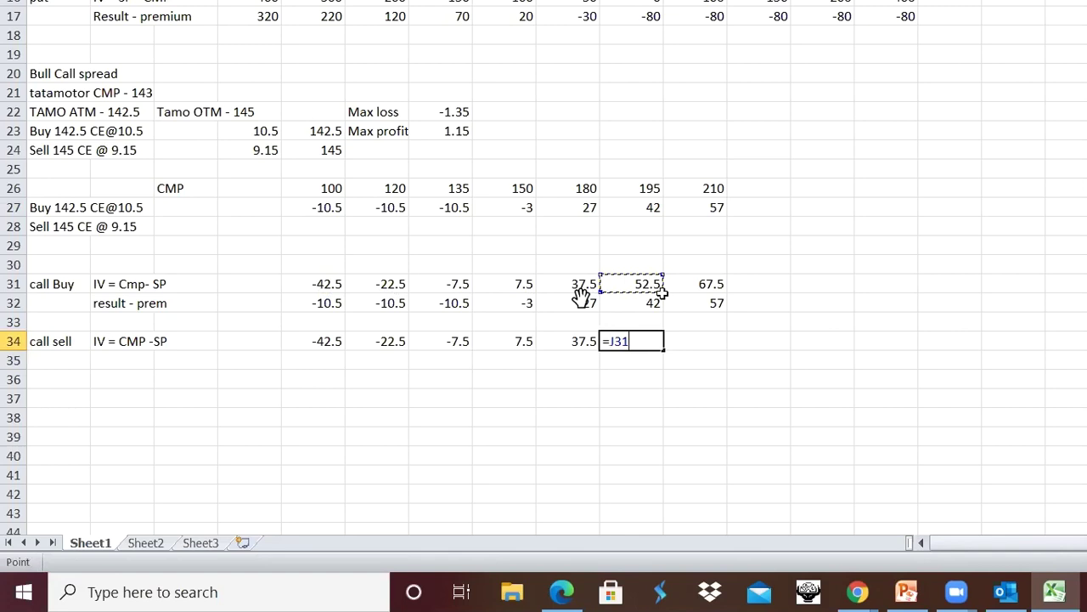
key("Return")
Step: Link the call sell intrinsic value for the 210 CMP in K34 to the call buy value in K31
left_click(701, 342)
type("=")
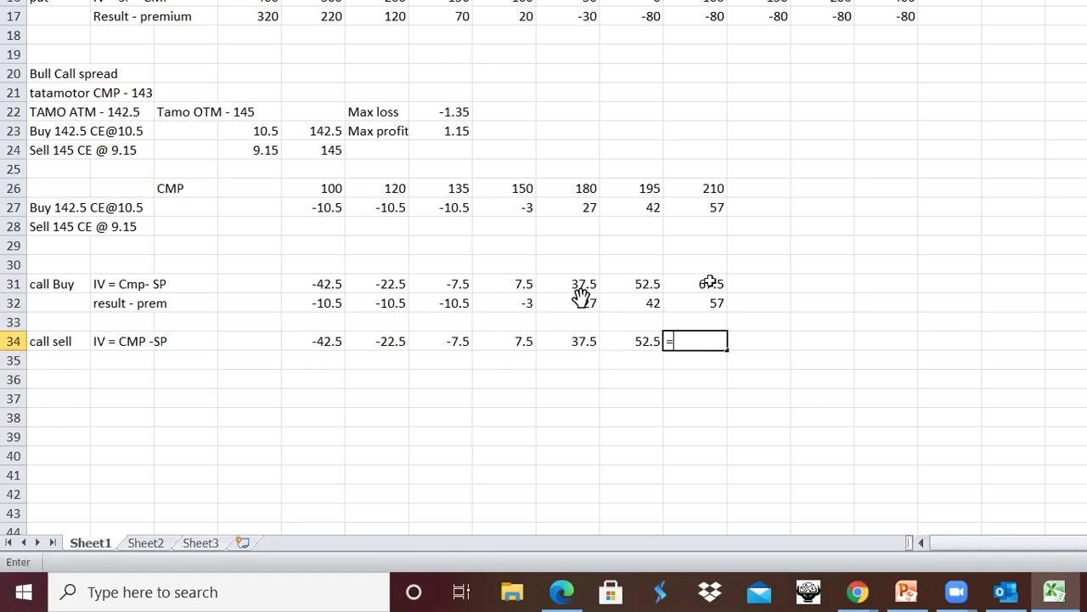
left_click(710, 285)
key("Return")
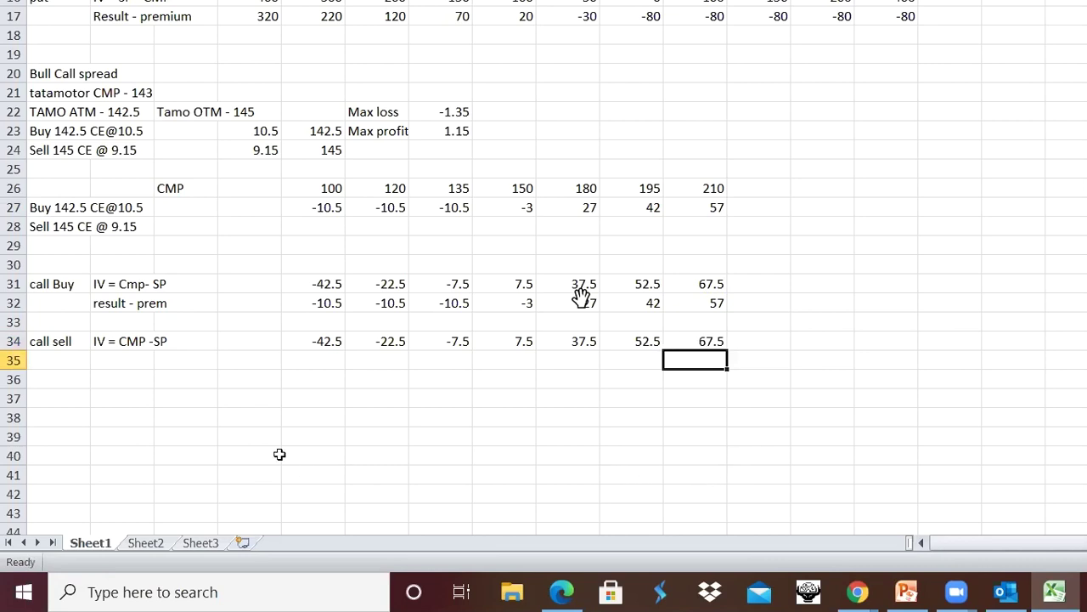
Step: Label the call sell payoff row in B35 as "prem - result"
left_click(133, 358)
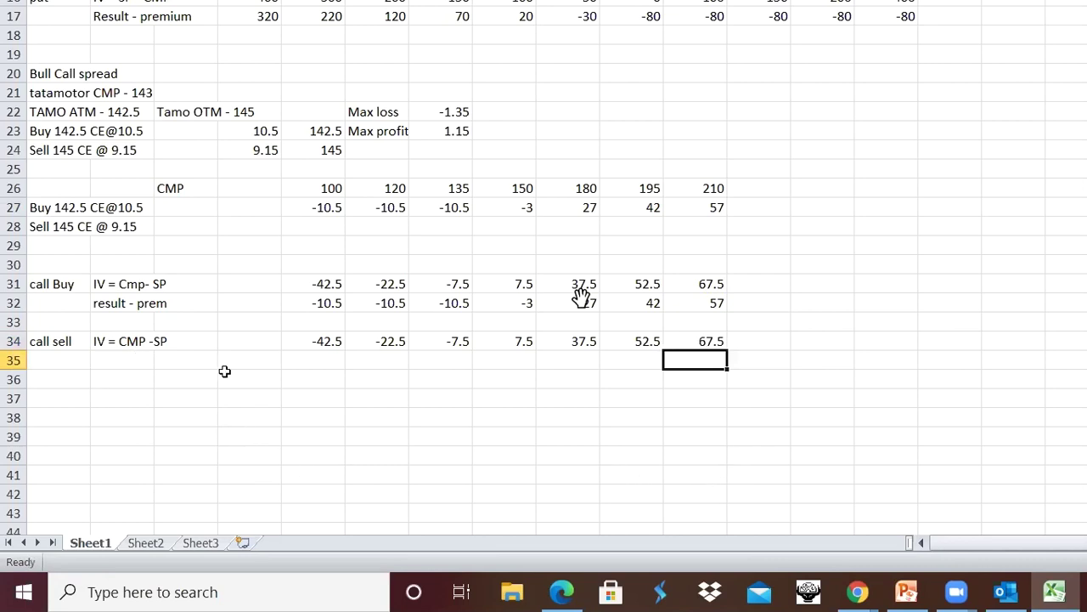
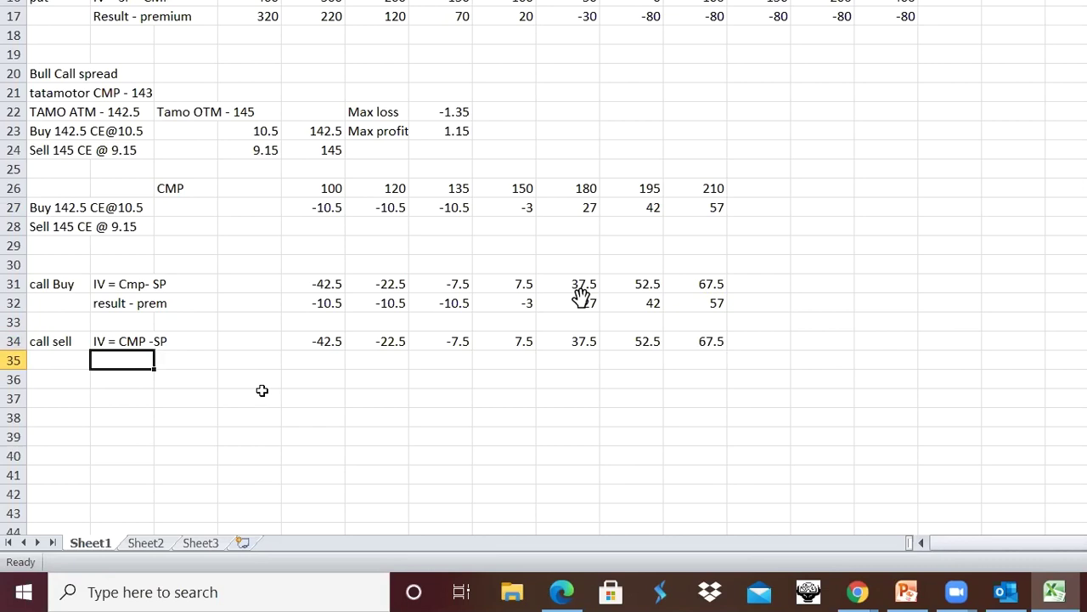
type("prem")
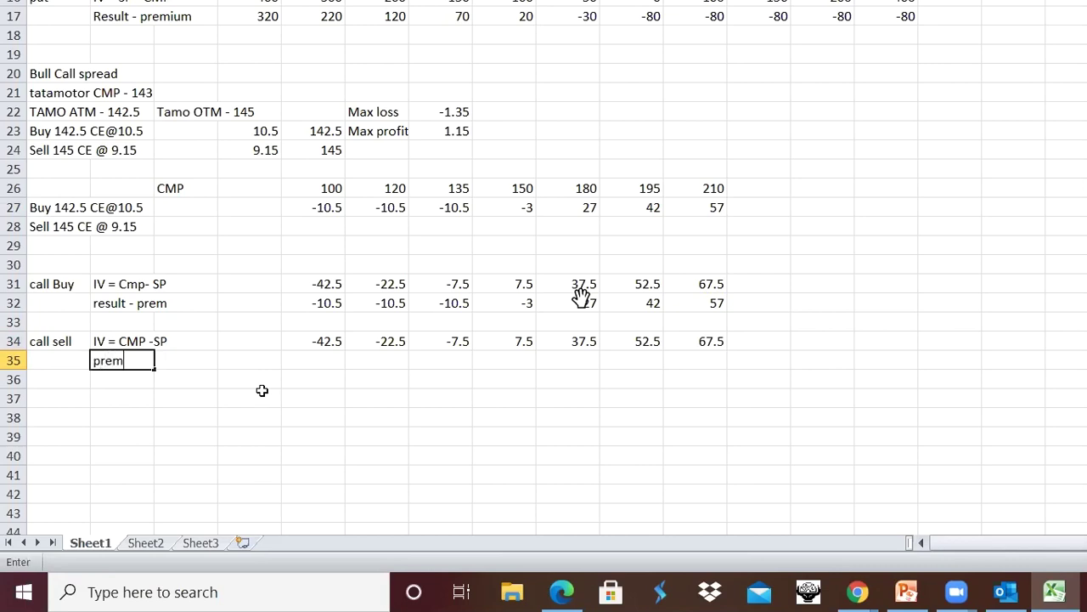
type(" - result")
Step: Try to calculate the call sell payoff for the 100 CMP in E35 with the formula =D24-E34
left_click(326, 362)
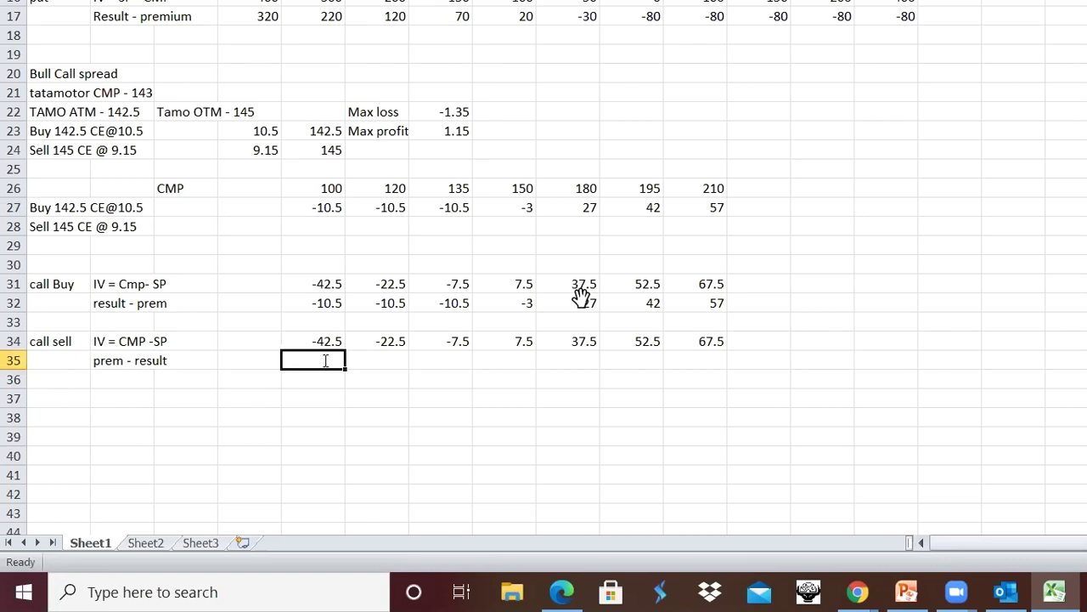
type("=")
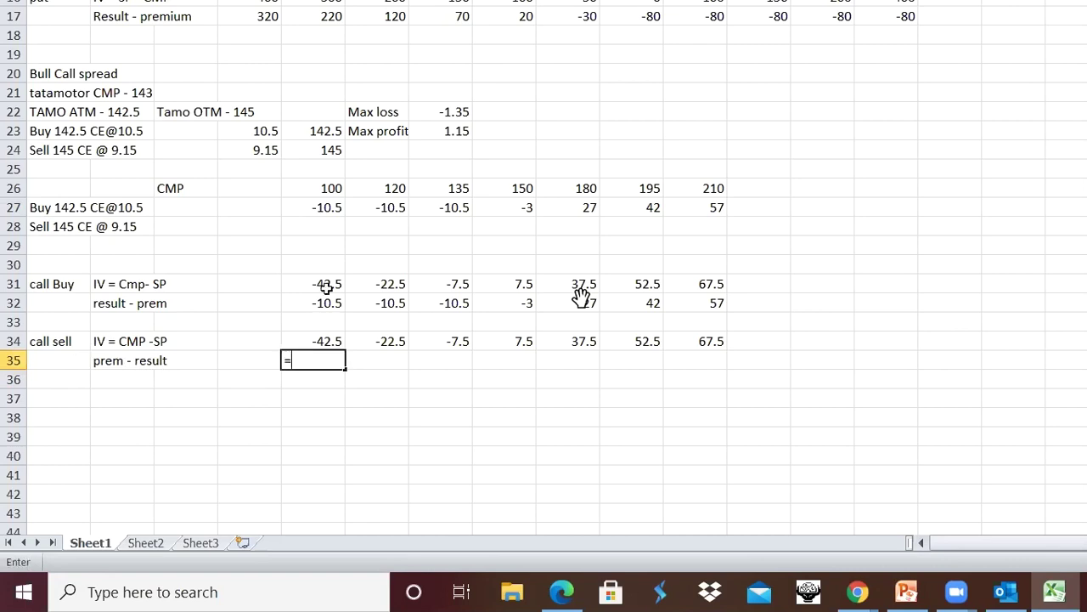
left_click(268, 157)
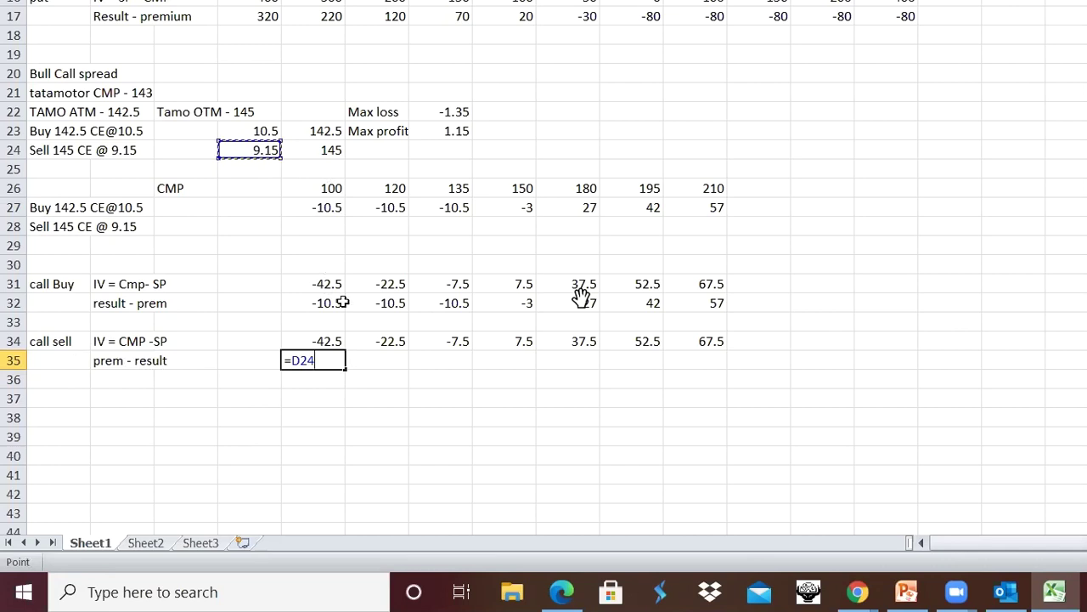
type("-")
left_click(350, 341)
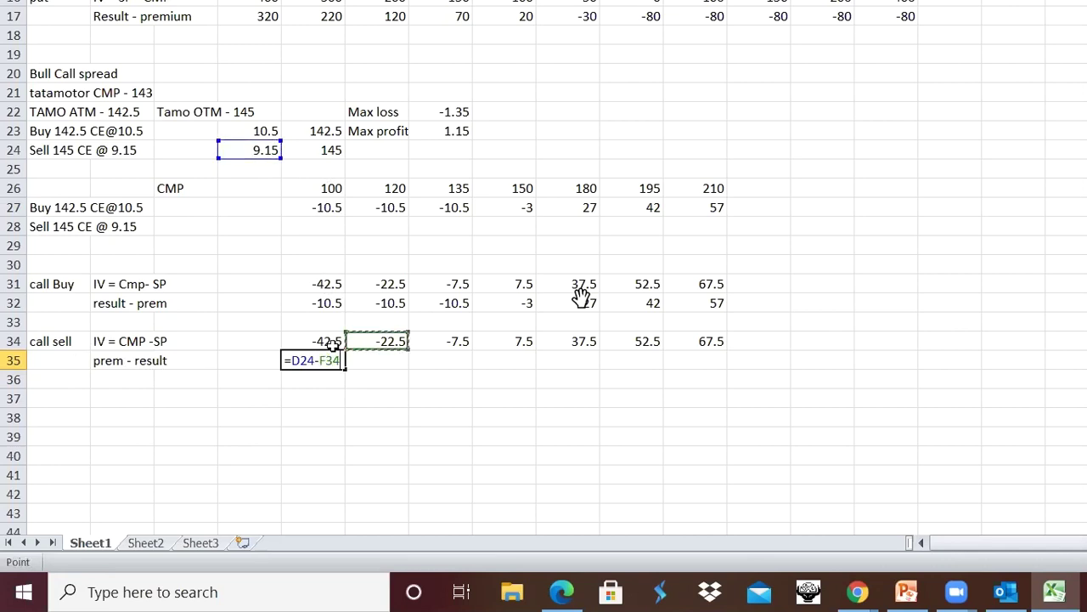
key("Left")
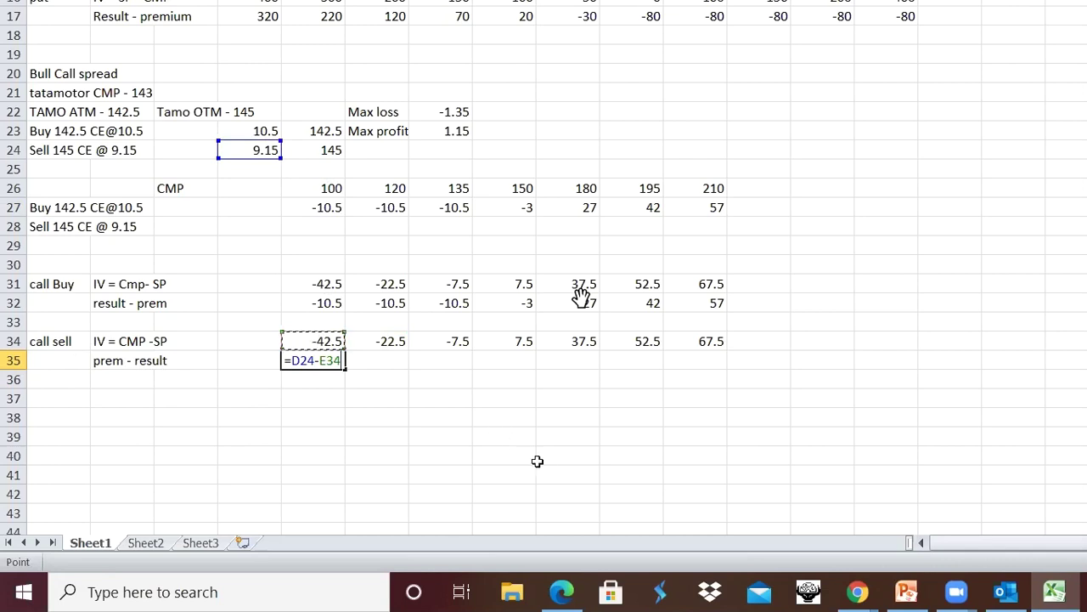
key("Return")
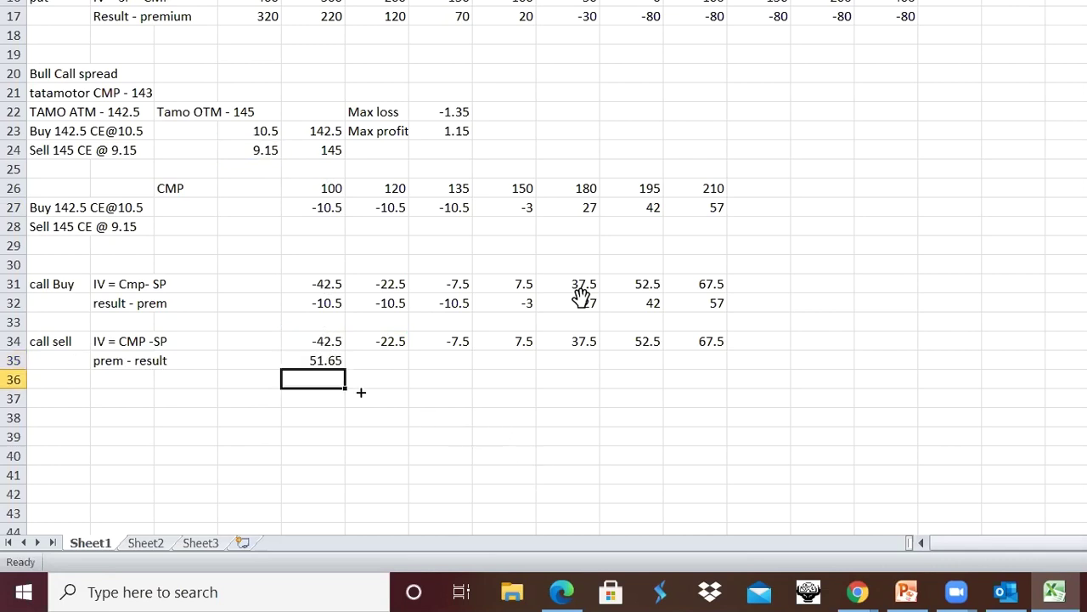
Step: Replace the call sell payoff formula for the 100 CMP in E35 with =D24-0
left_click(333, 355)
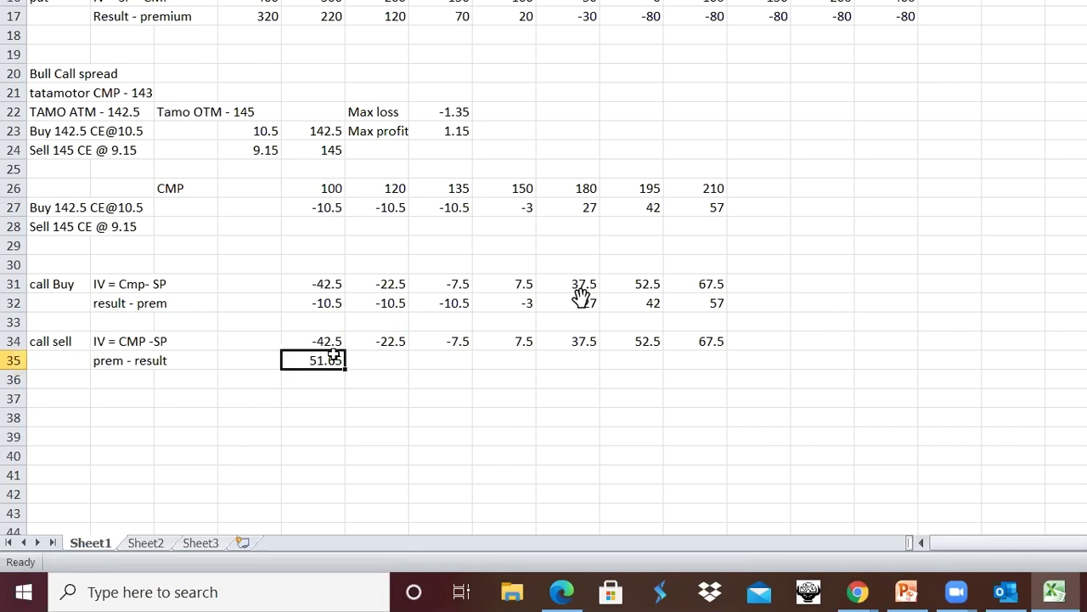
key("Delete")
type("=0")
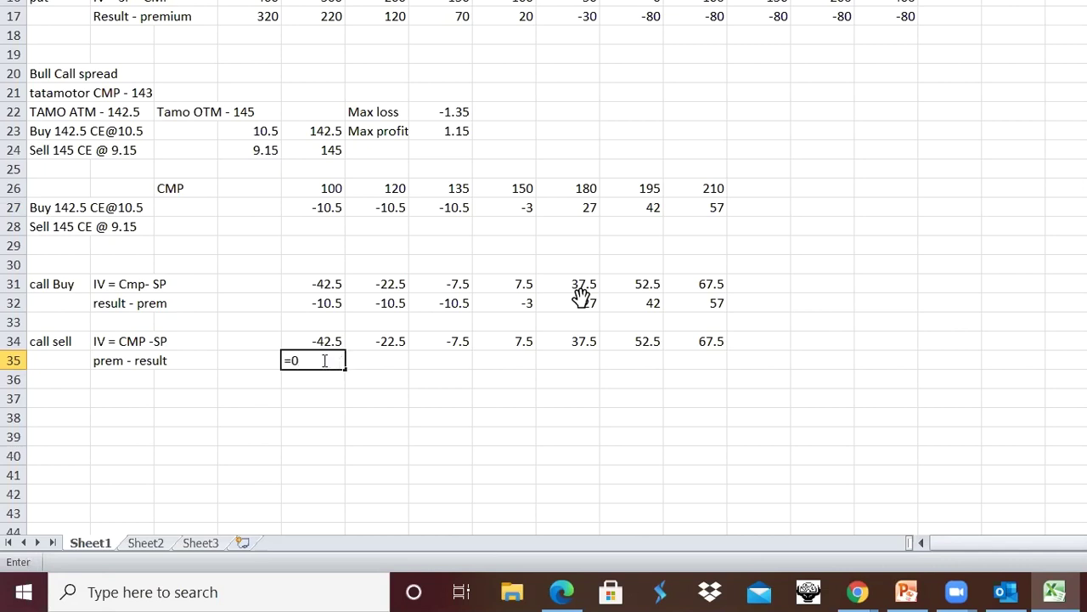
left_click(324, 360)
key("BackSpace")
left_click(266, 150)
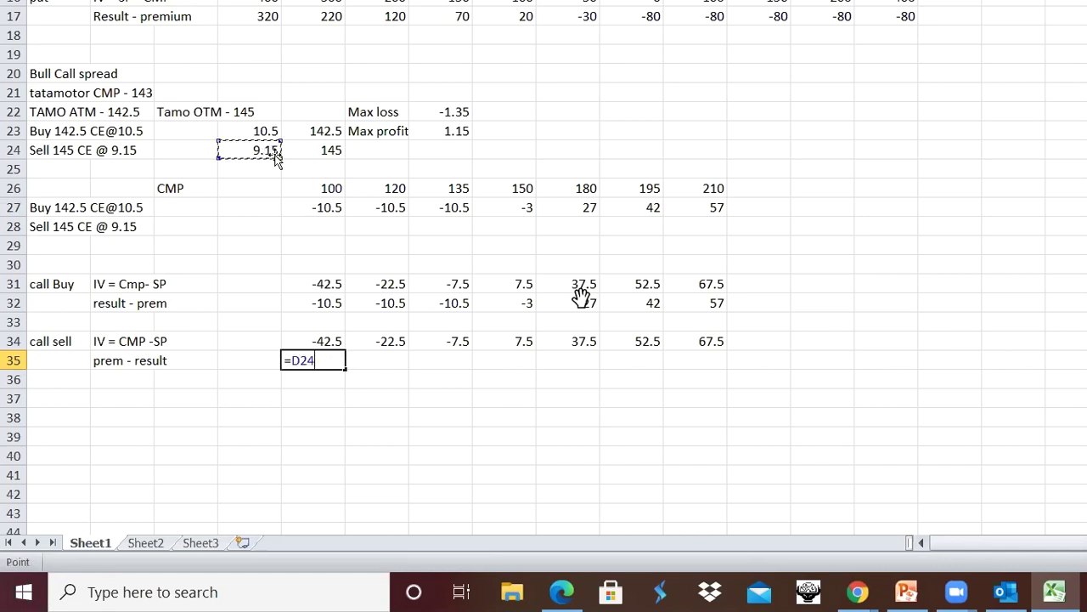
type("-0")
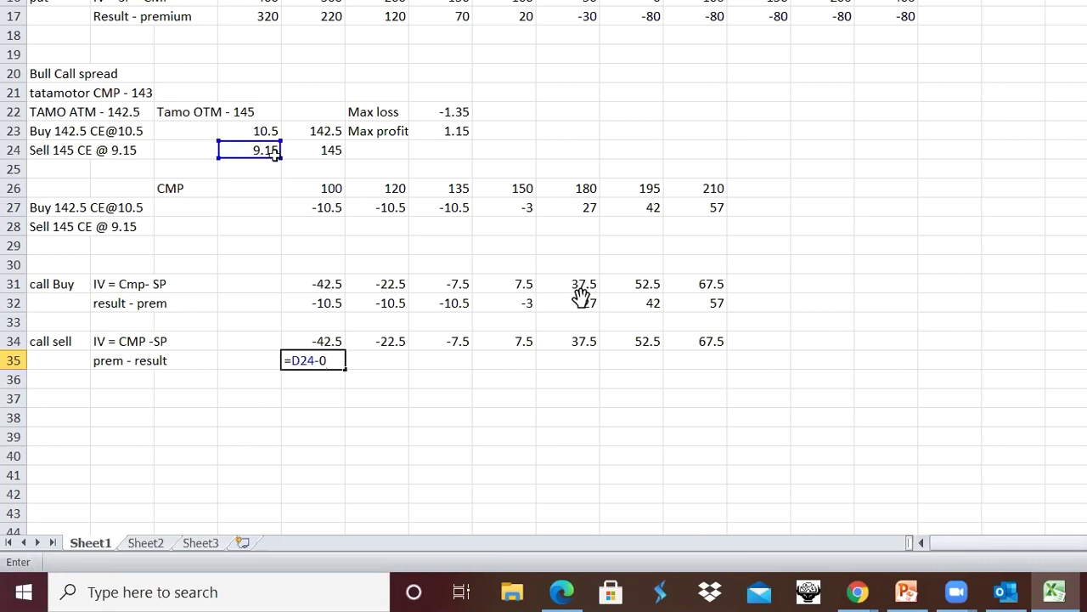
key("Return")
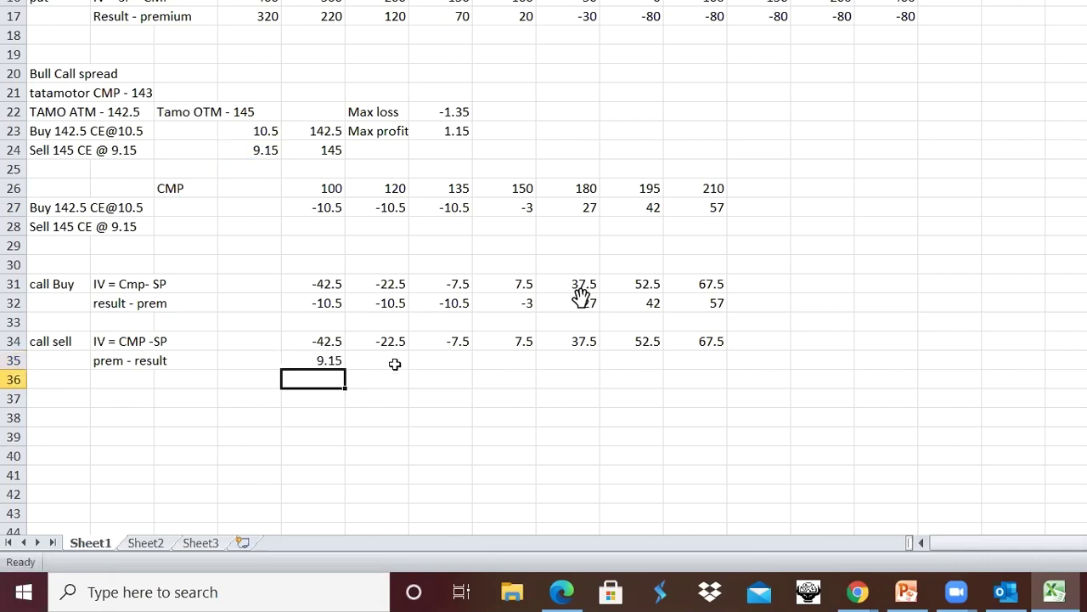
Step: Calculate the call sell payoff for the 120 CMP in F35 with the formula =D24-0
left_click(395, 364)
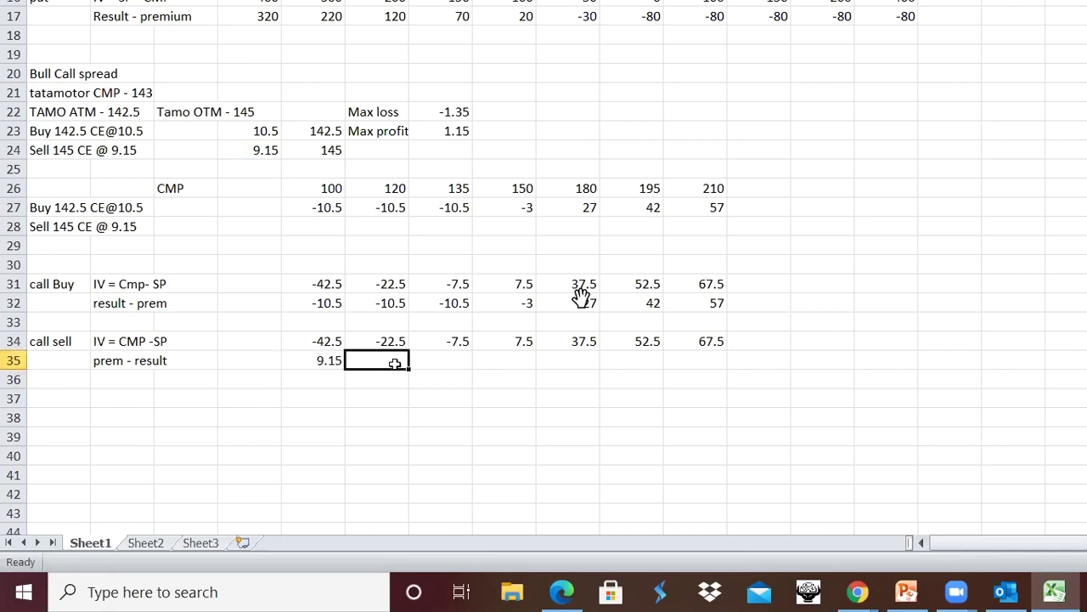
type("=")
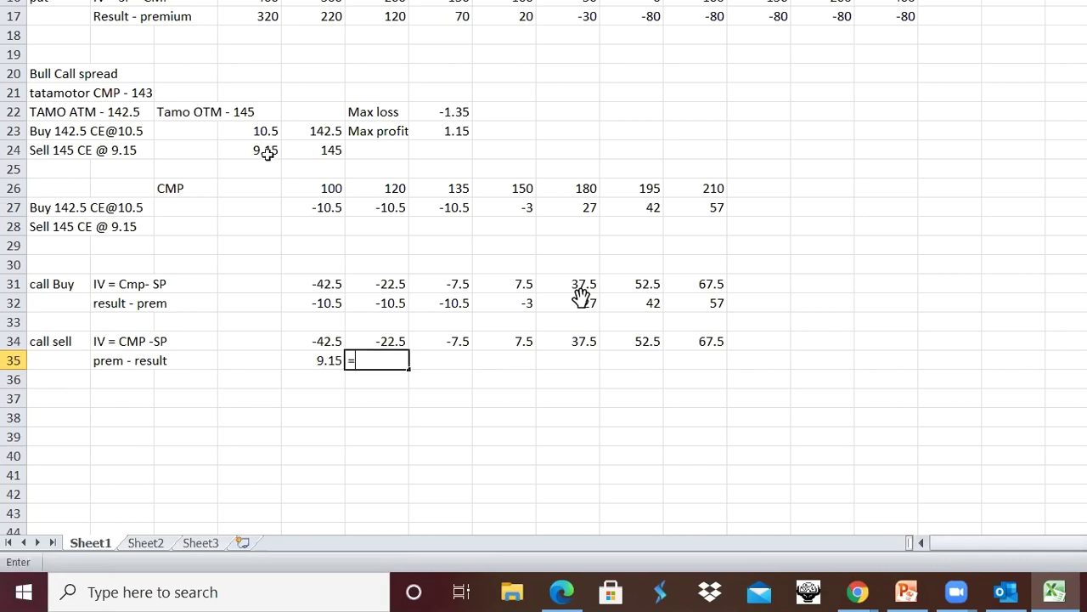
left_click(267, 153)
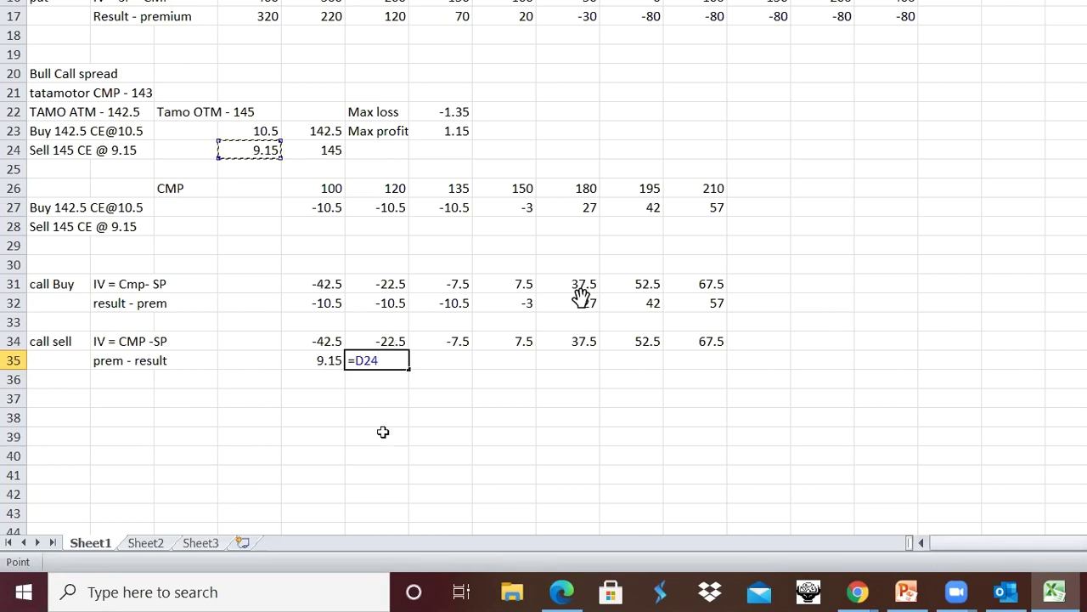
left_click(186, 360)
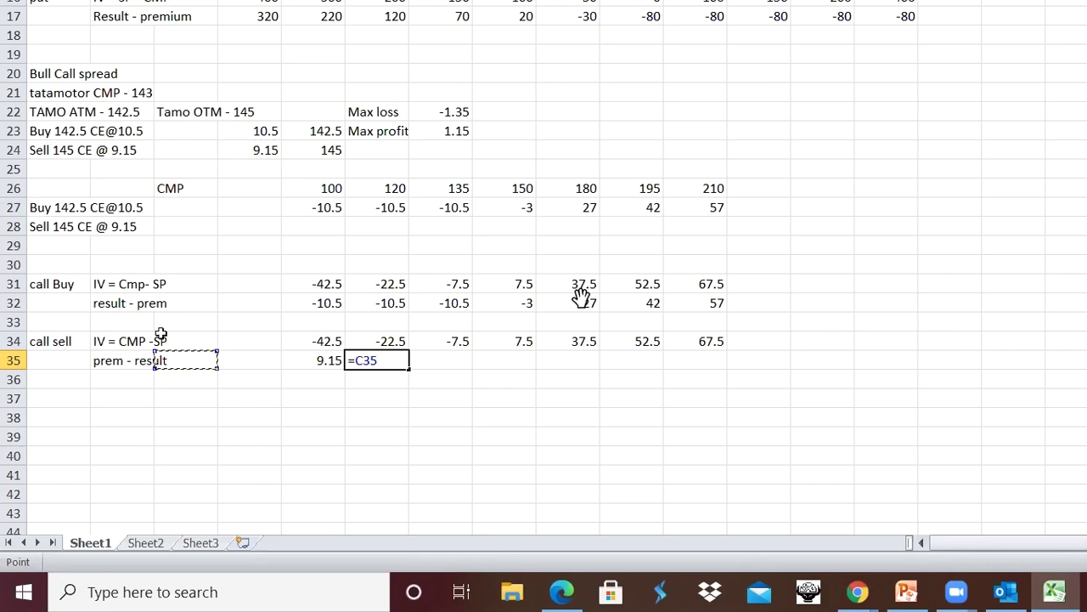
key("Left")
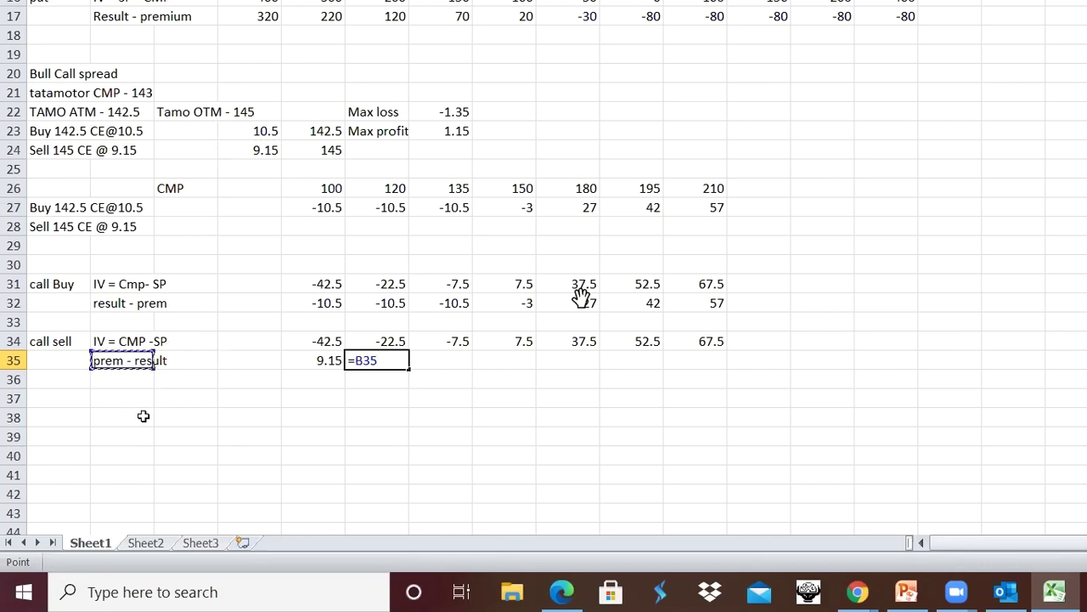
left_click(395, 342)
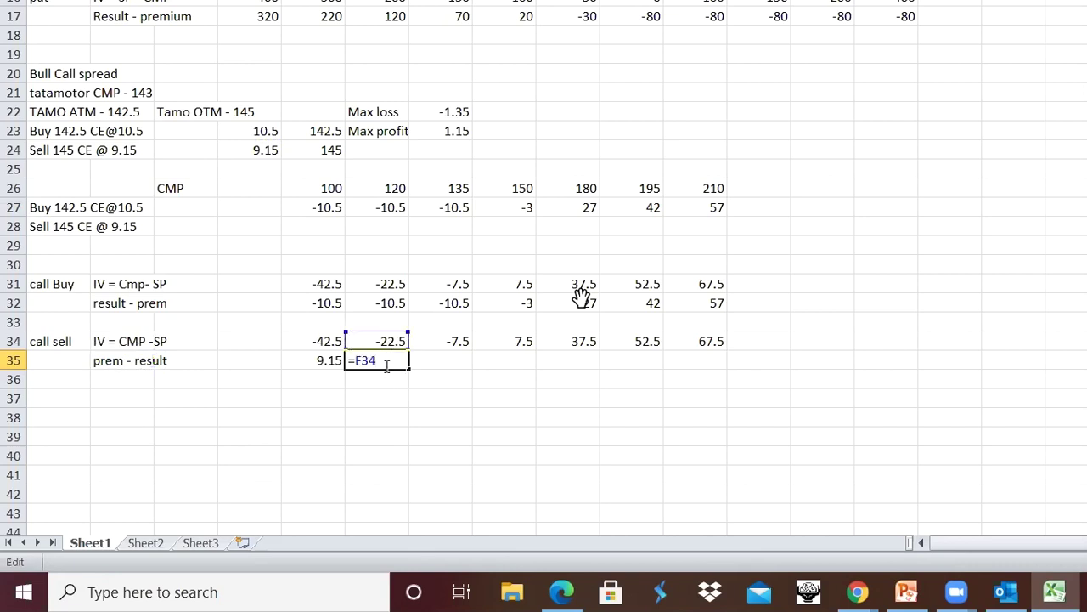
key("BackSpace")
key("BackSpace")
key("BackSpace")
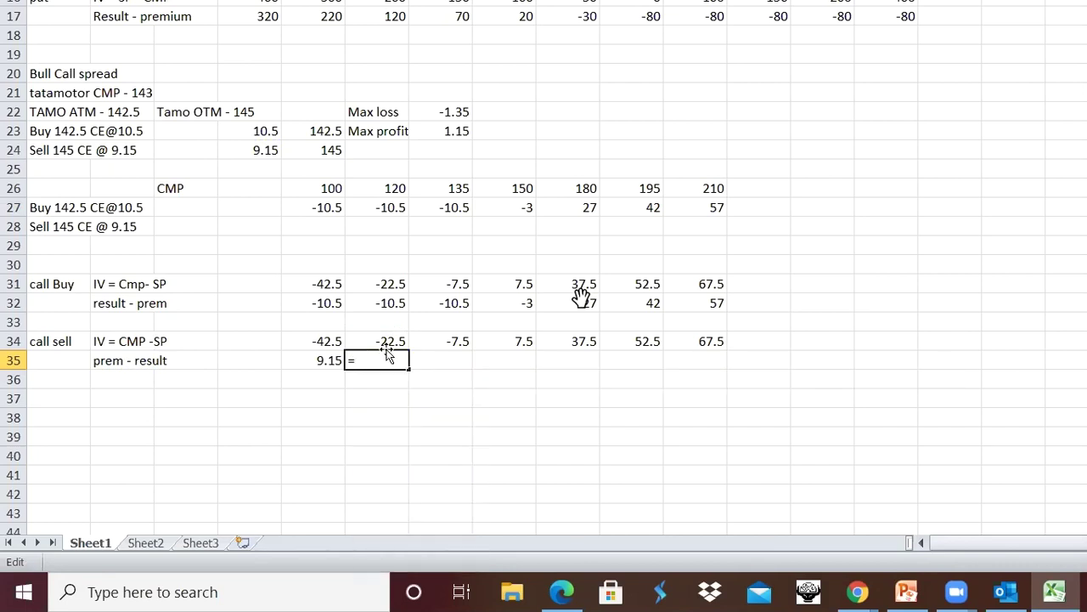
left_click(263, 150)
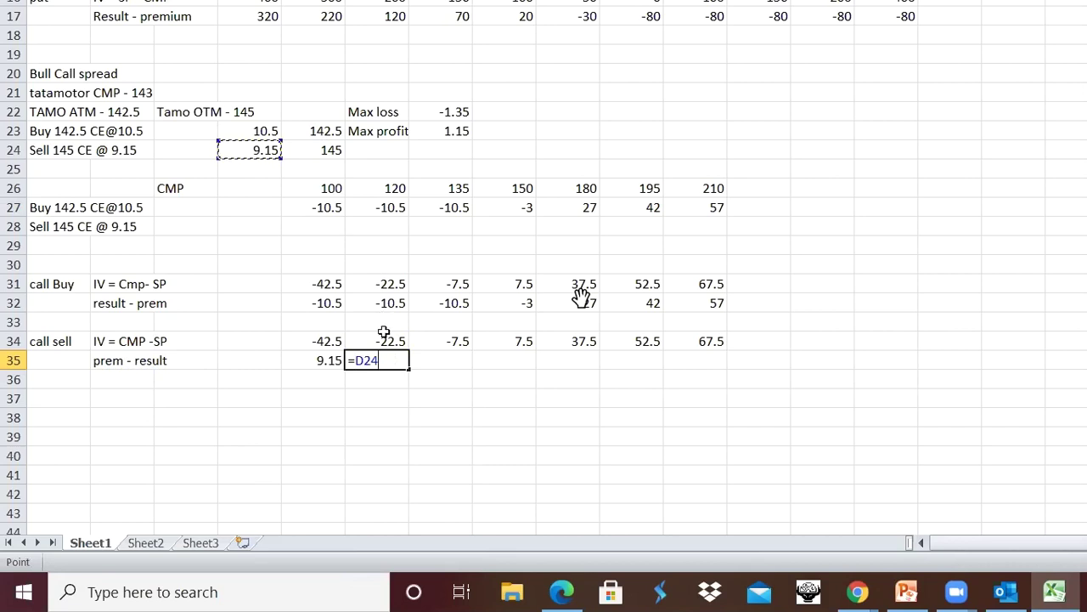
type("-0")
key("Return")
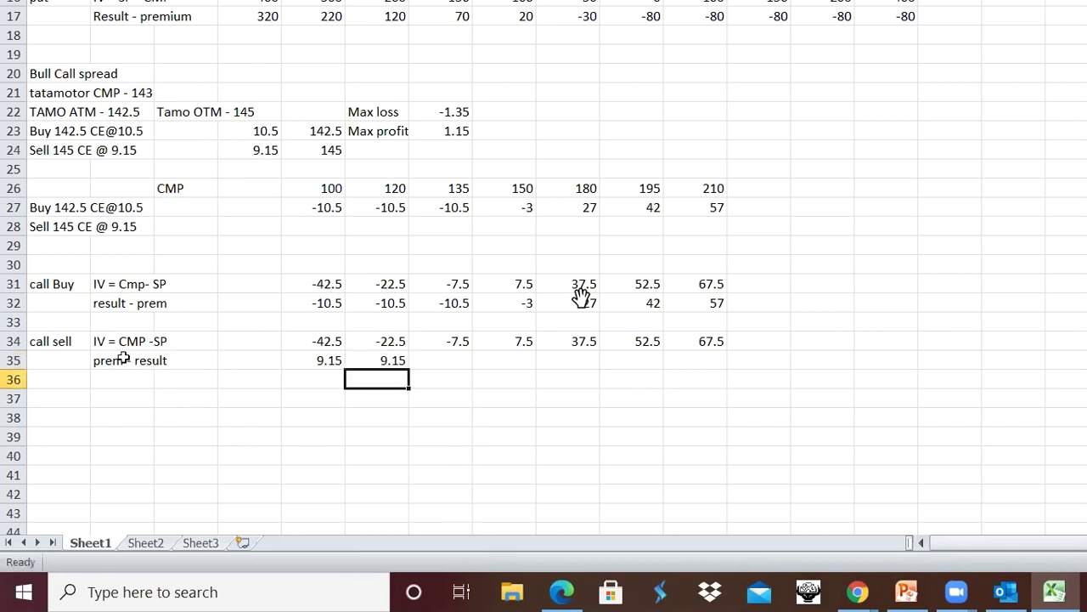
Step: Extend the call sell payoff label in B35 to read "prem - result (iv)"
left_click(112, 363)
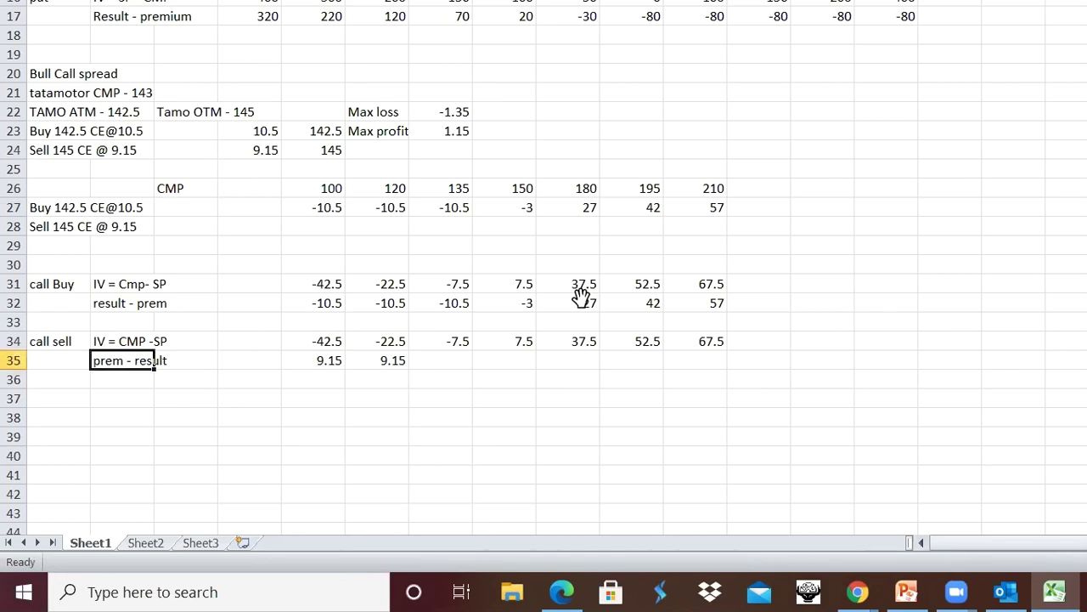
key("F2")
key("BackSpace")
key("BackSpace")
key("BackSpace")
type("ult")
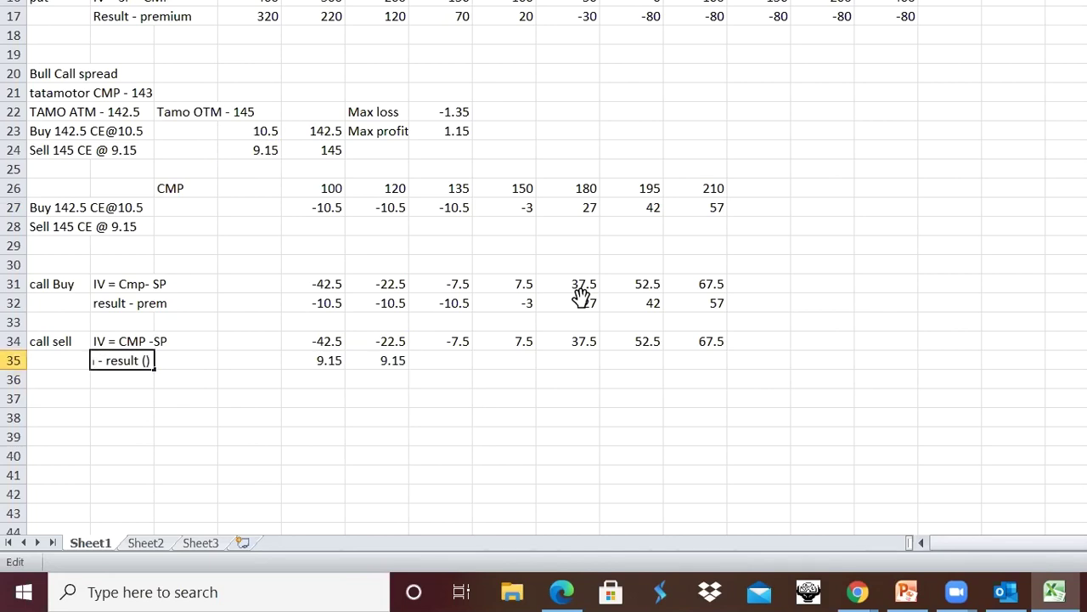
type(" (iv")
Step: Calculate the call sell payoff for the 135 CMP in G35 with the formula =D24-0
left_click(443, 359)
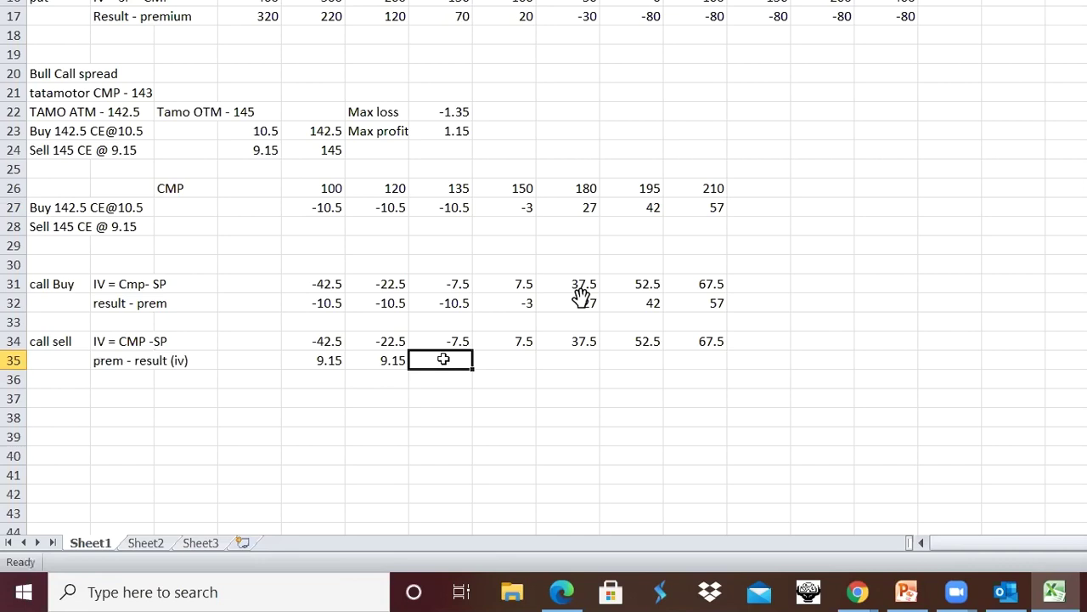
type("=")
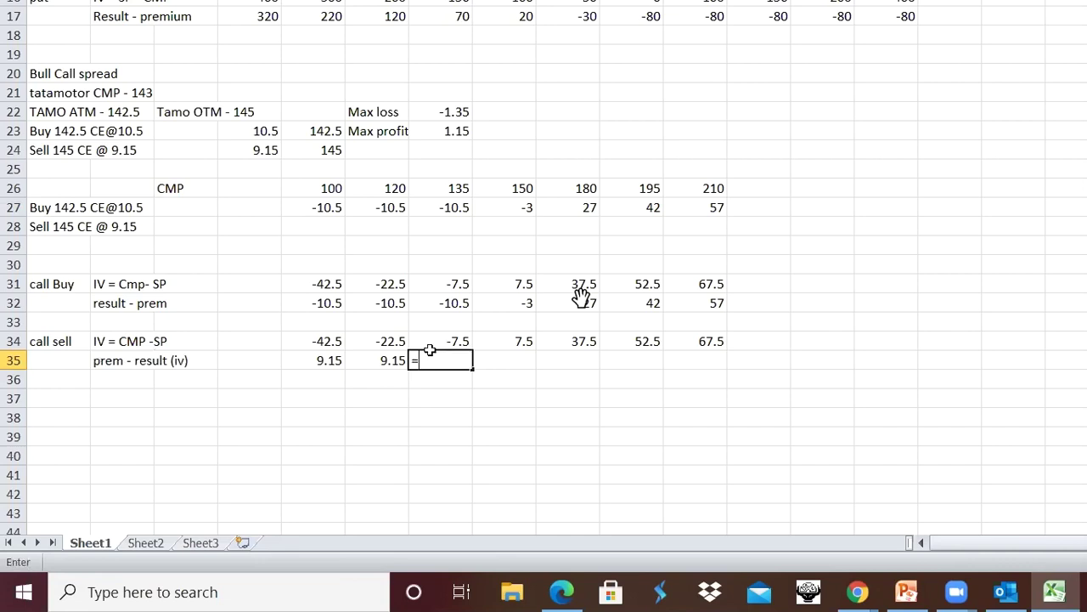
left_click(270, 152)
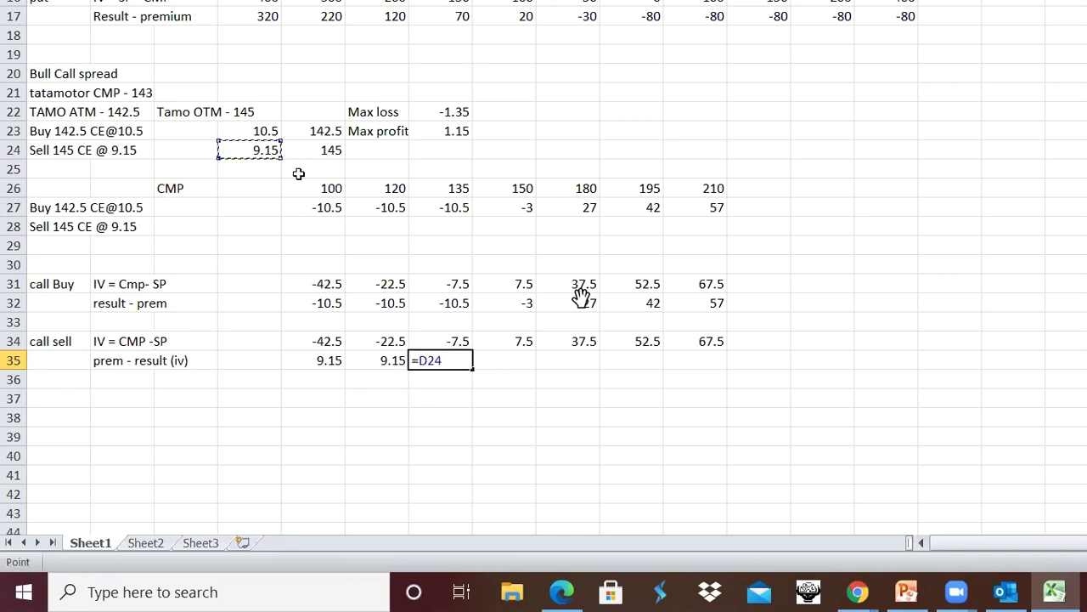
type("-0")
key("Return")
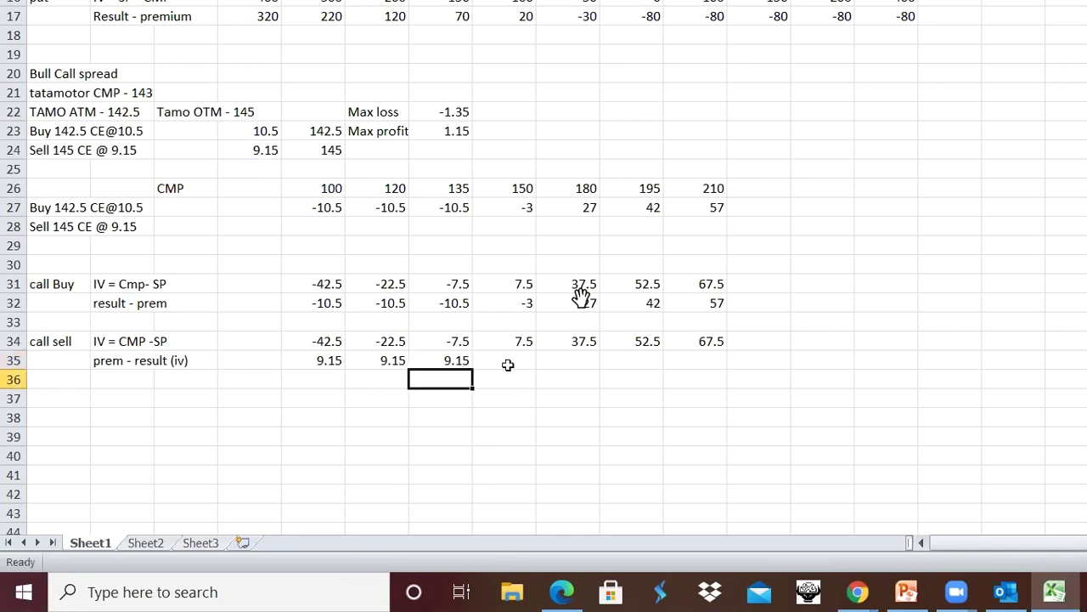
Step: Calculate the call sell payoff for the 150 CMP in H35 with the formula =D24-H34
left_click(508, 365)
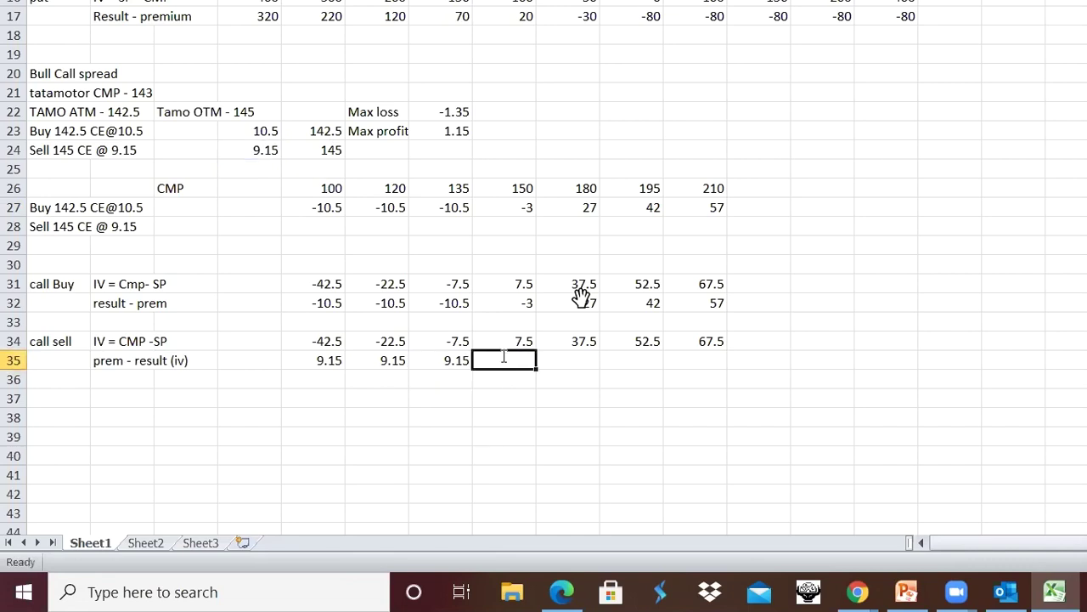
type("=")
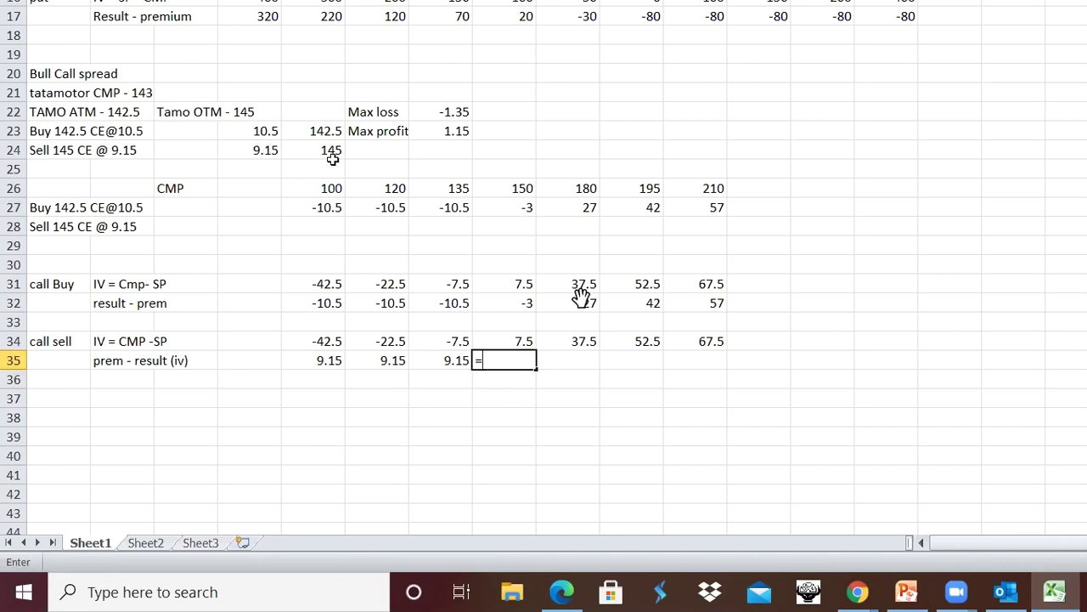
left_click(255, 150)
type("-")
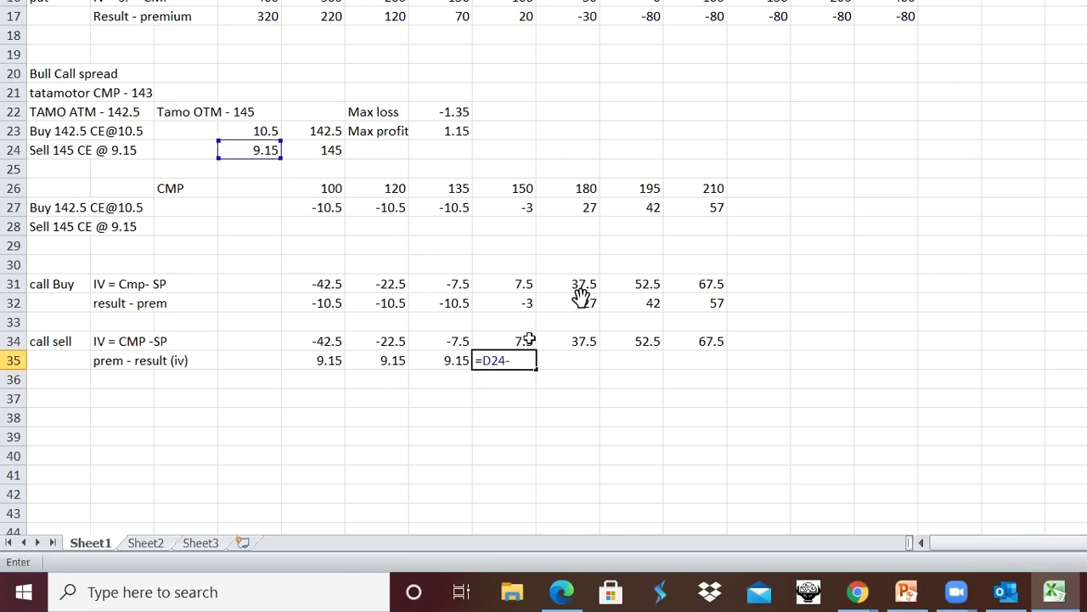
left_click(529, 339)
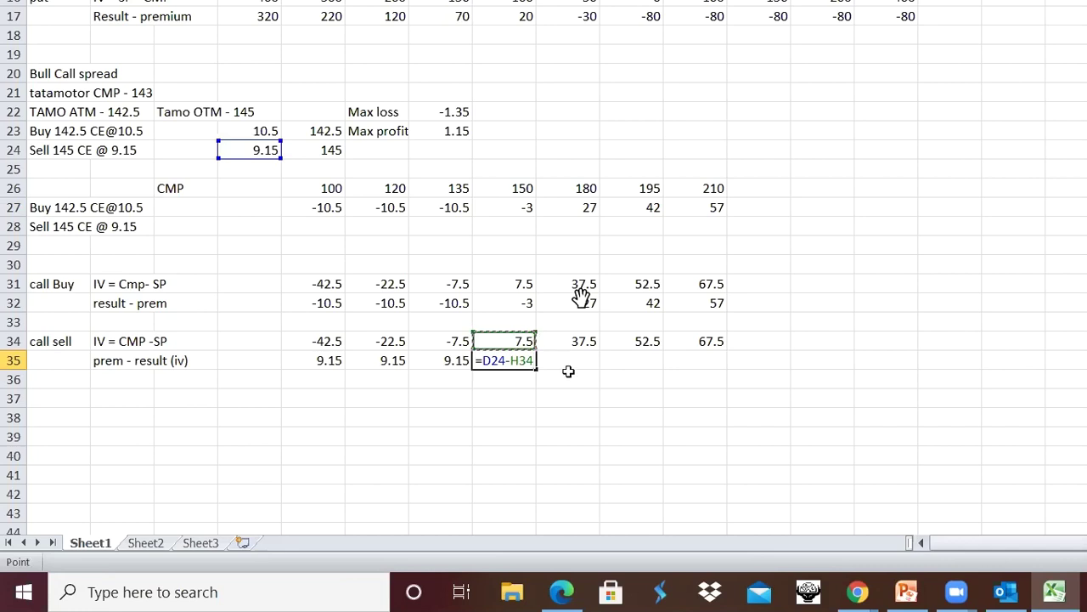
key("Return")
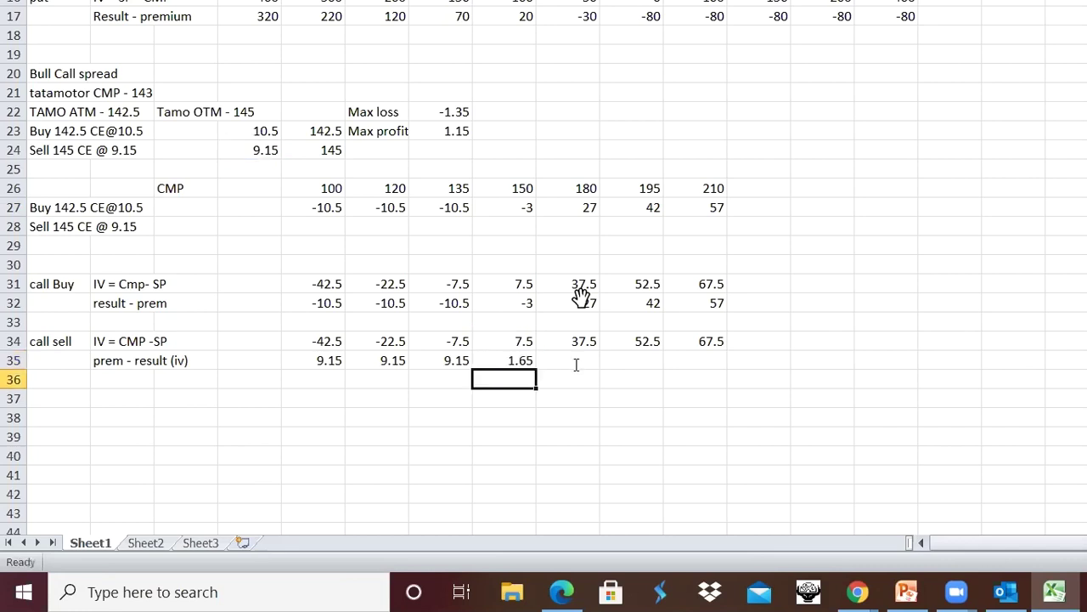
Step: Calculate the call sell payoff for the 180 CMP in I35 with the formula =D24-I34
left_click(576, 364)
type("=")
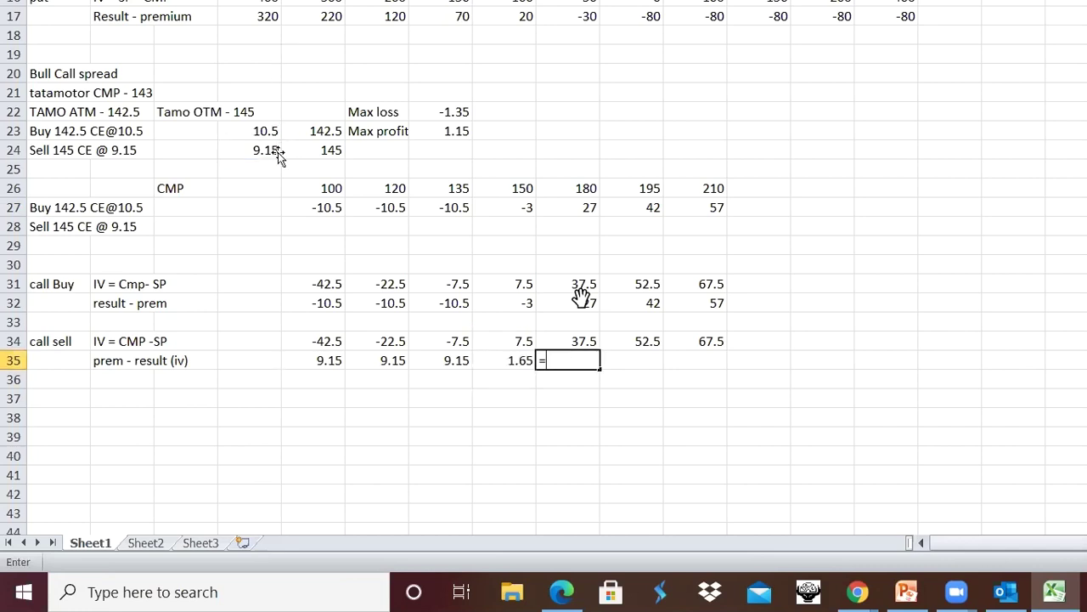
left_click(277, 152)
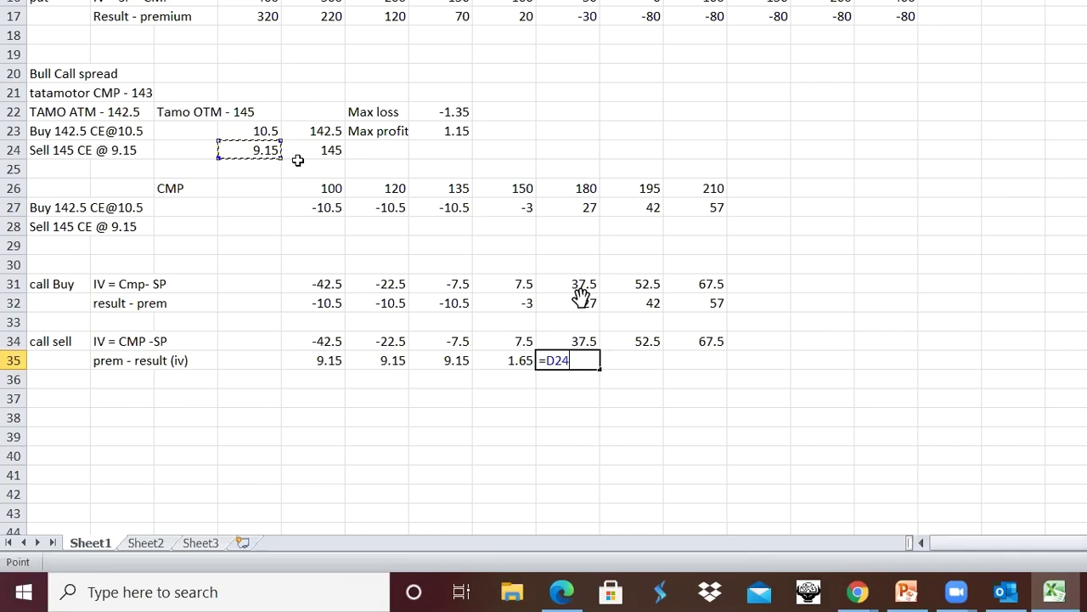
type("-")
left_click(590, 341)
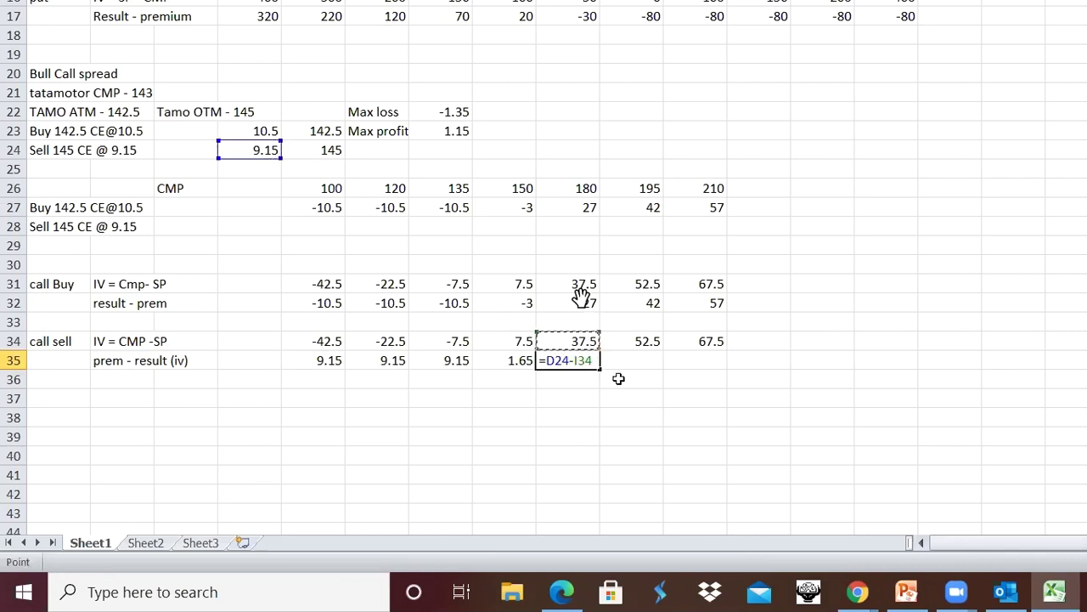
key("Return")
Step: Calculate the call sell payoff for the 195 CMP in J35 with the formula =D24-J34
left_click(630, 361)
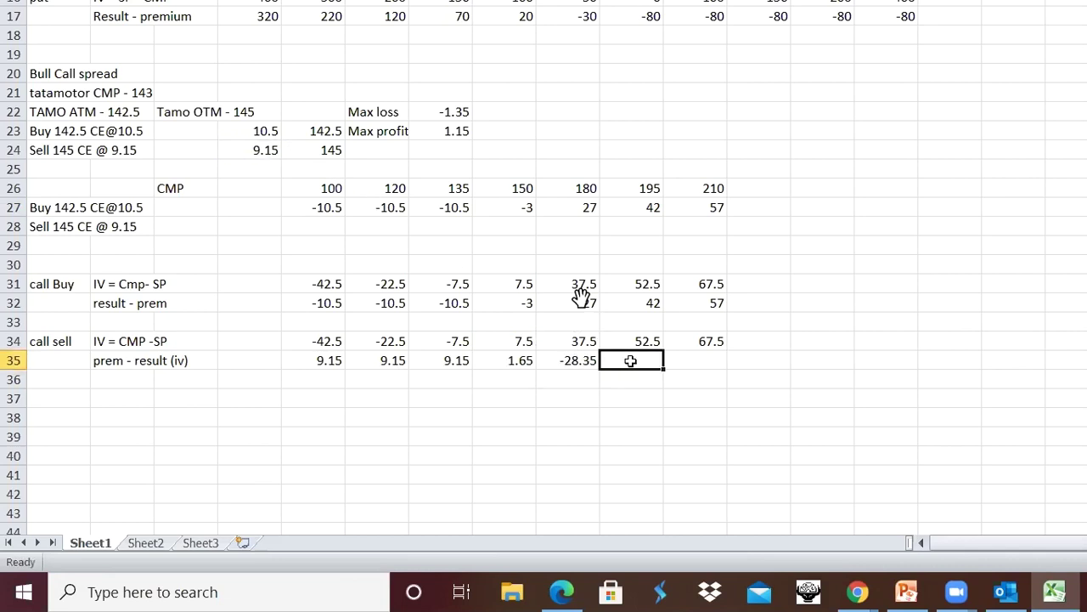
type("=")
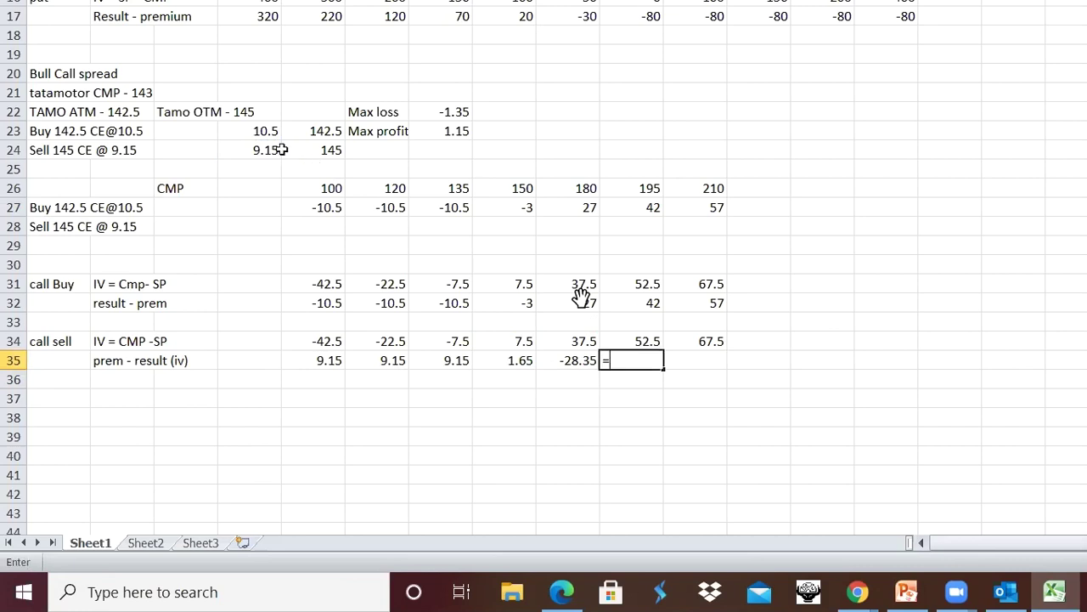
left_click(255, 149)
type("-")
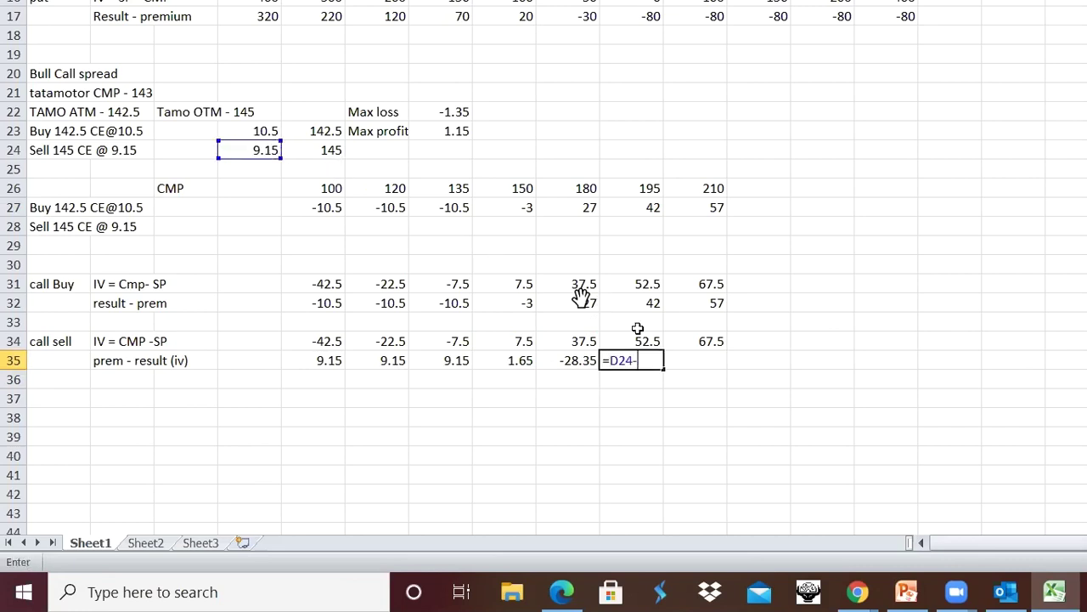
left_click(653, 343)
key("Return")
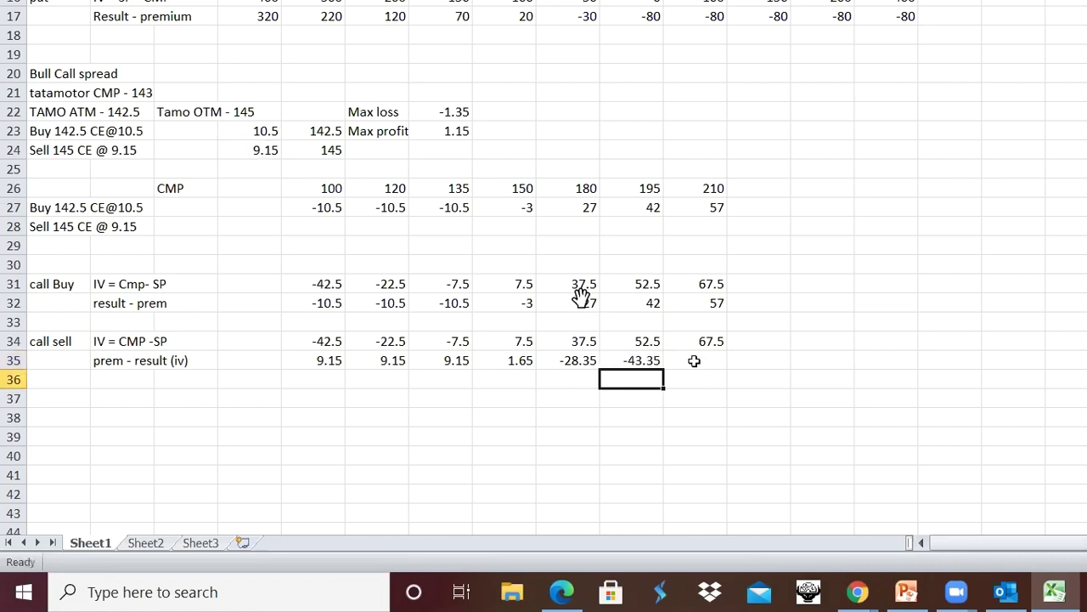
Step: Begin the call sell payoff formula for the 210 CMP in K35 with the sell premium reference =D24
left_click(693, 358)
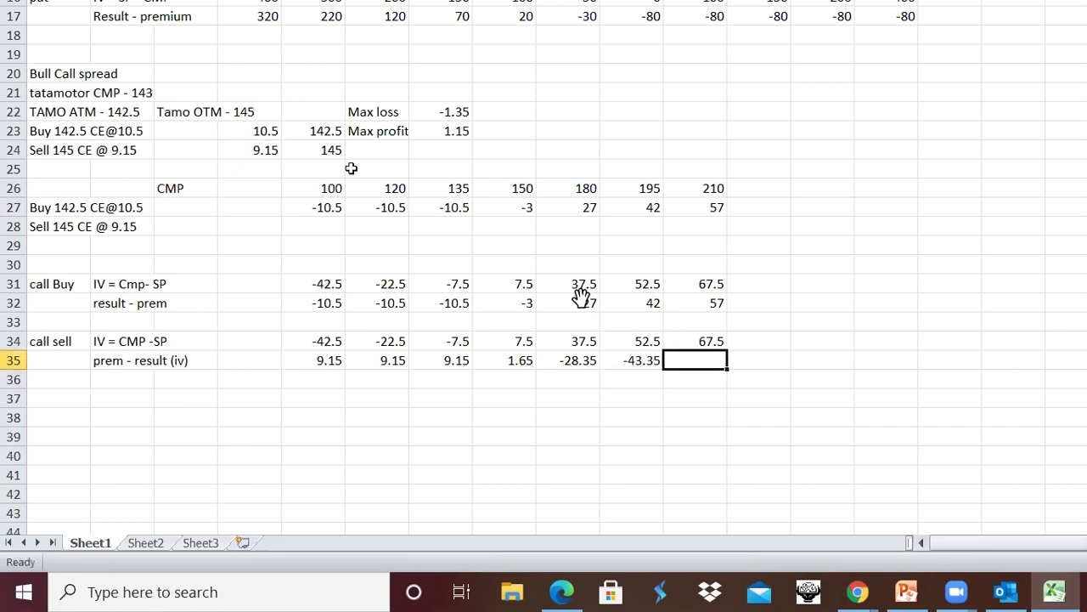
type("=")
left_click(273, 150)
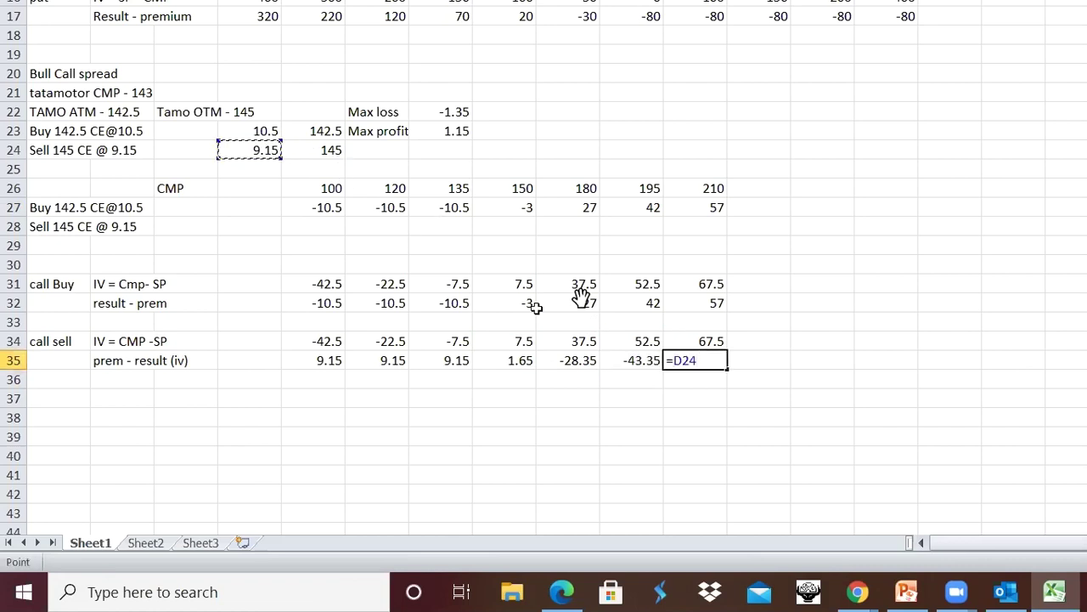
Step: Complete the call sell result formula in K35 as =D24-K34
type("-")
left_click(711, 339)
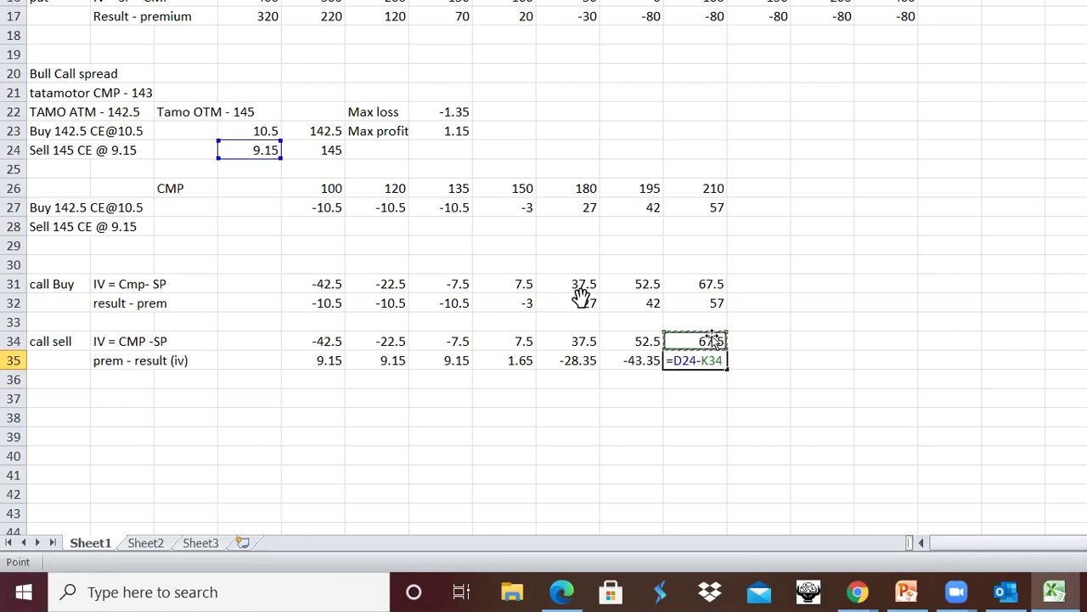
key("Return")
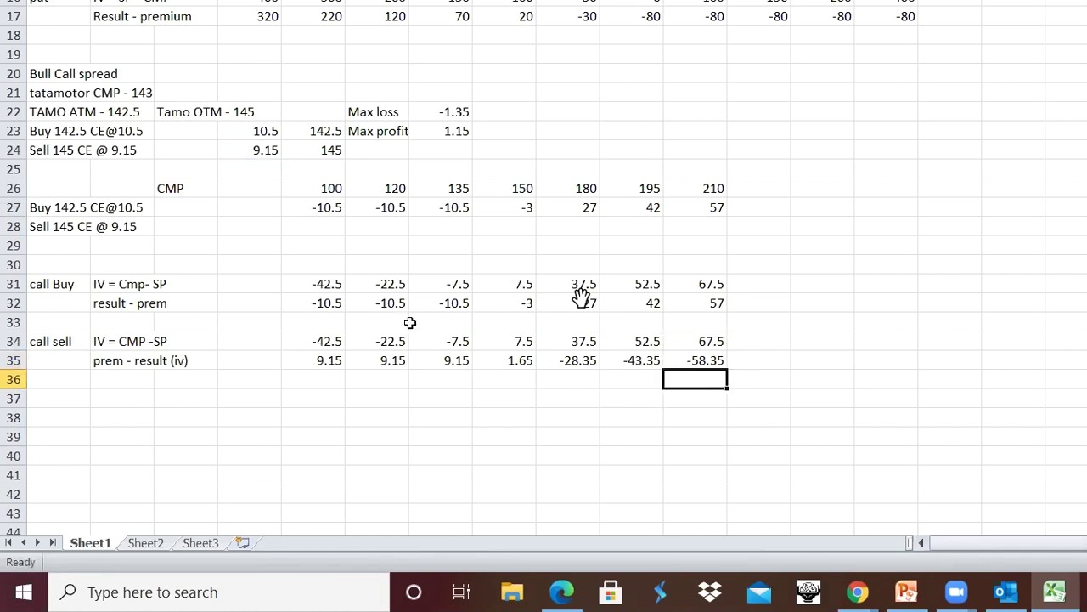
left_click(440, 322)
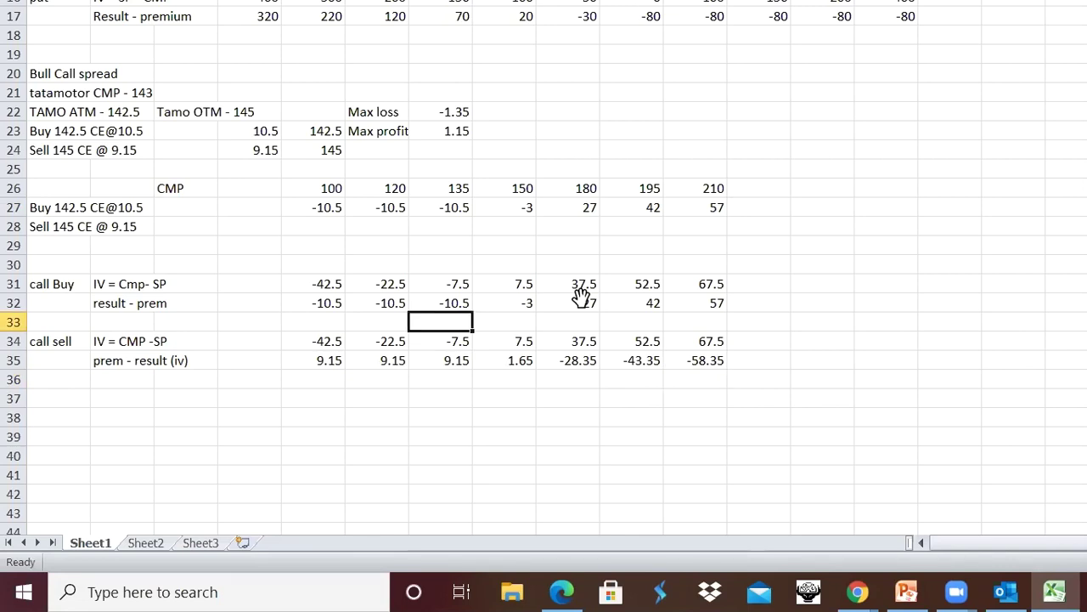
key("alt+i")
key("c")
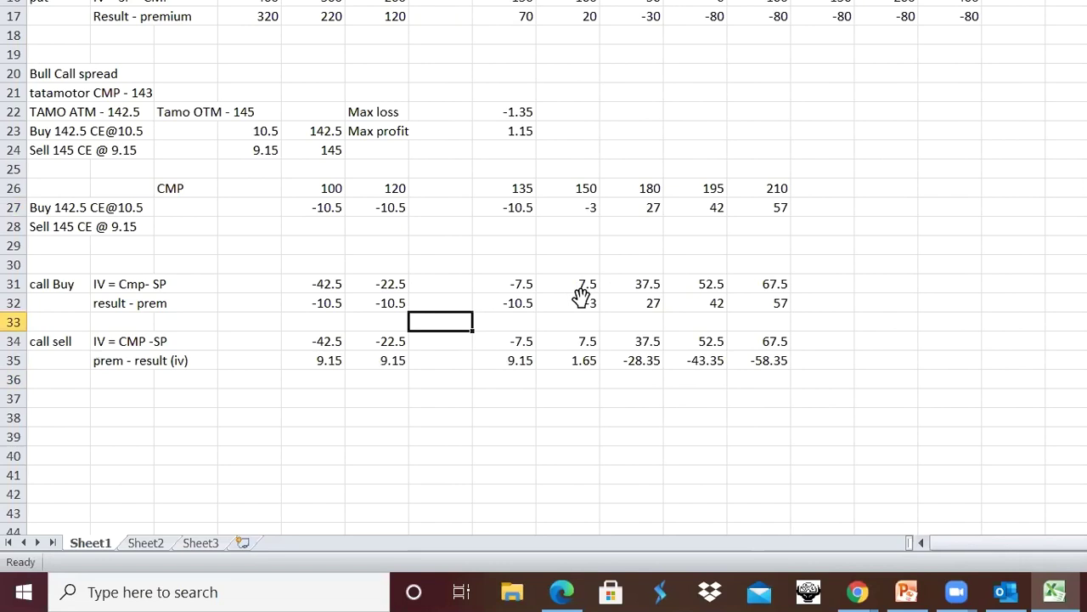
key("ctrl+z")
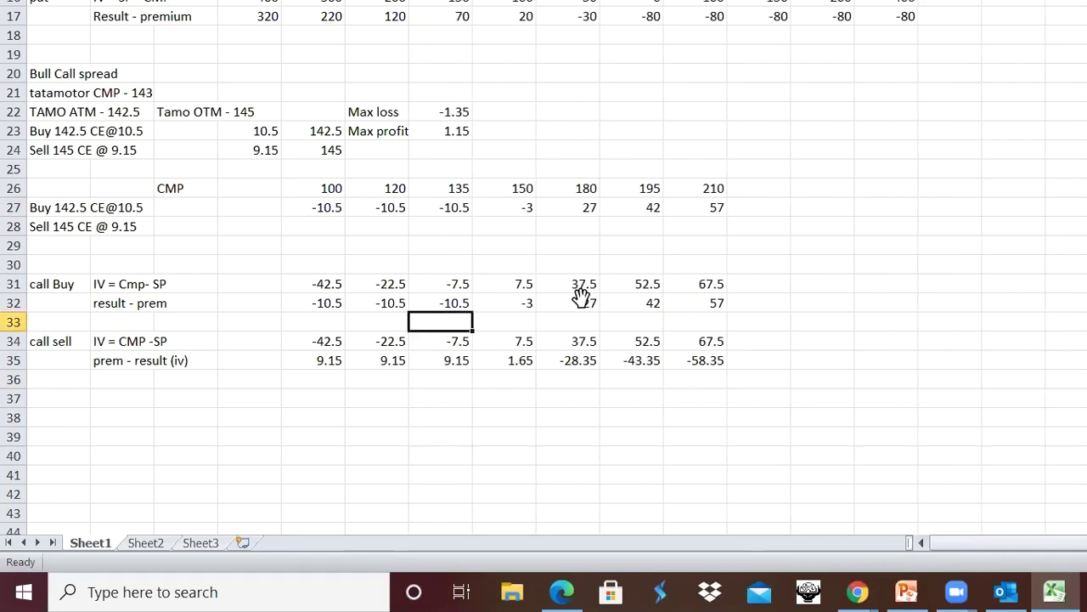
Step: Insert a blank row at row 33, between the call Buy and call sell blocks
key("alt+i")
key("r")
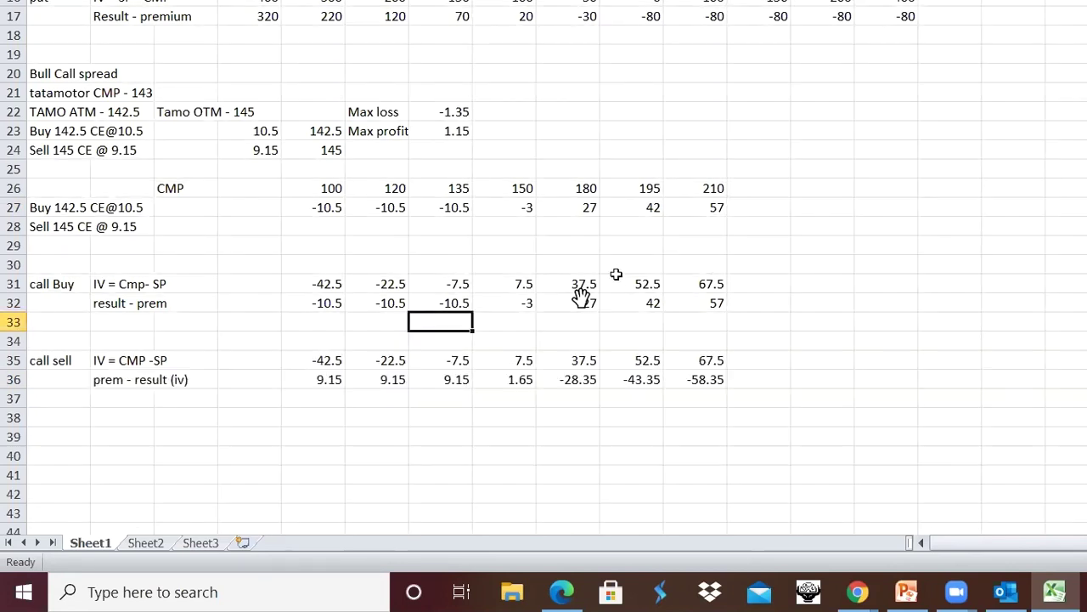
Step: Fill E28 and F28 of the Sell 145 CE row with references to the call sell results, =E36 and =F36
left_click(335, 379)
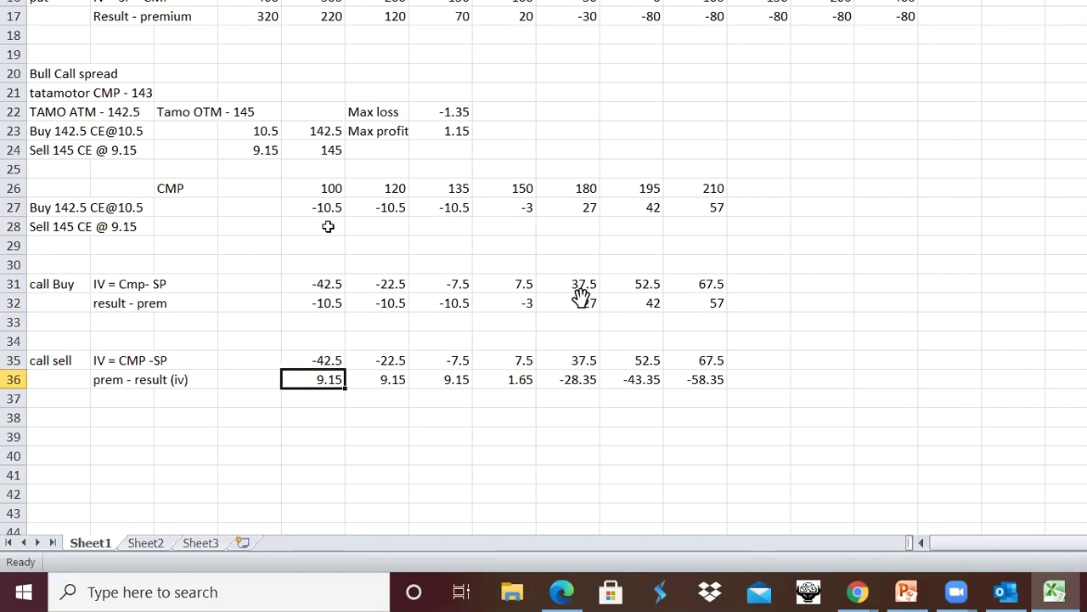
left_click(328, 226)
type("=")
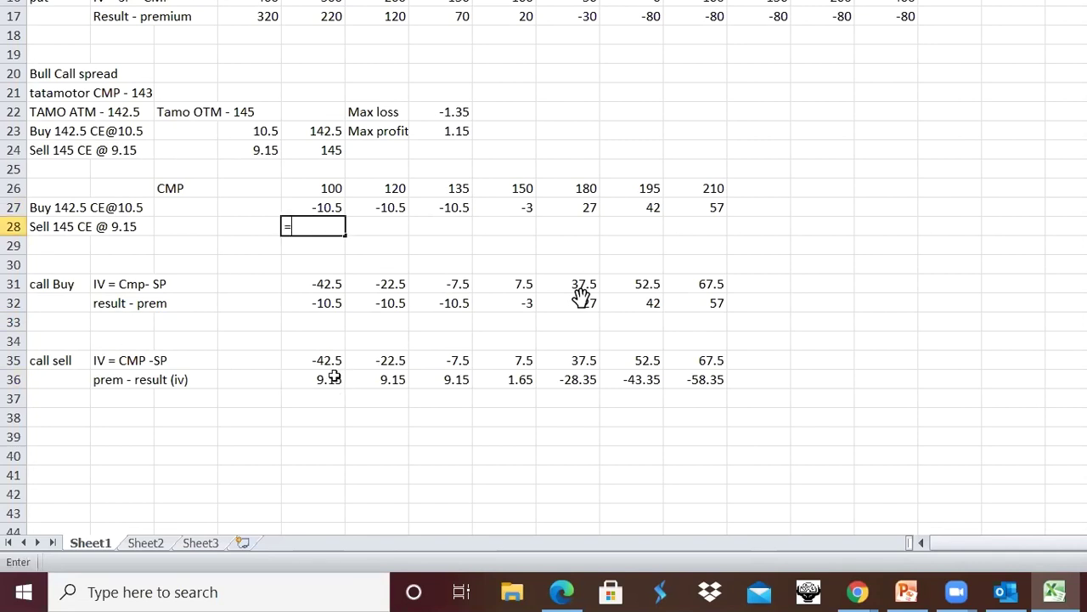
left_click(332, 378)
key("Return")
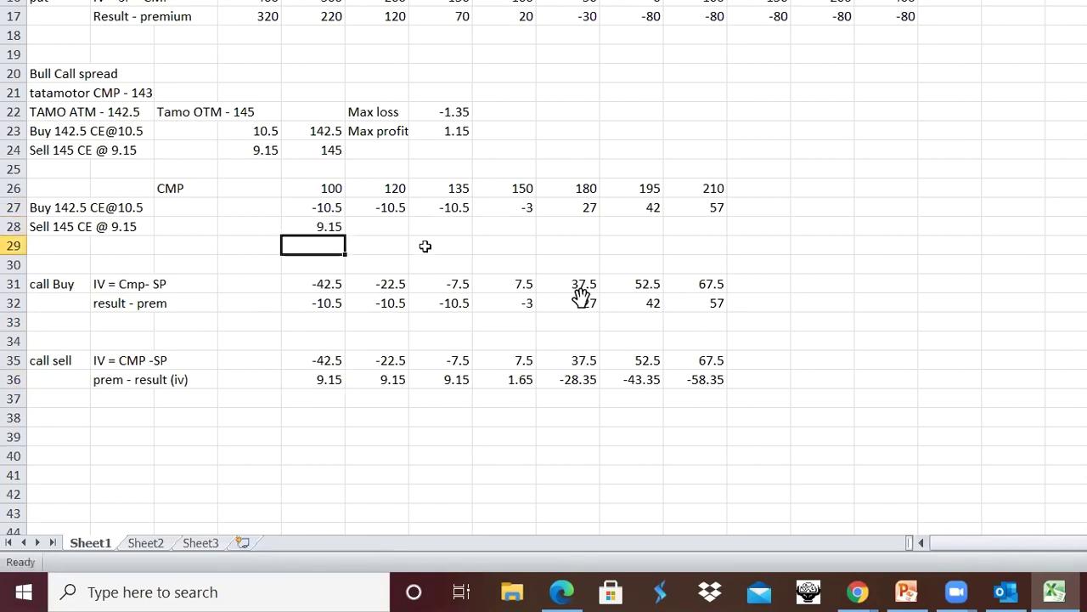
left_click(388, 226)
type("=")
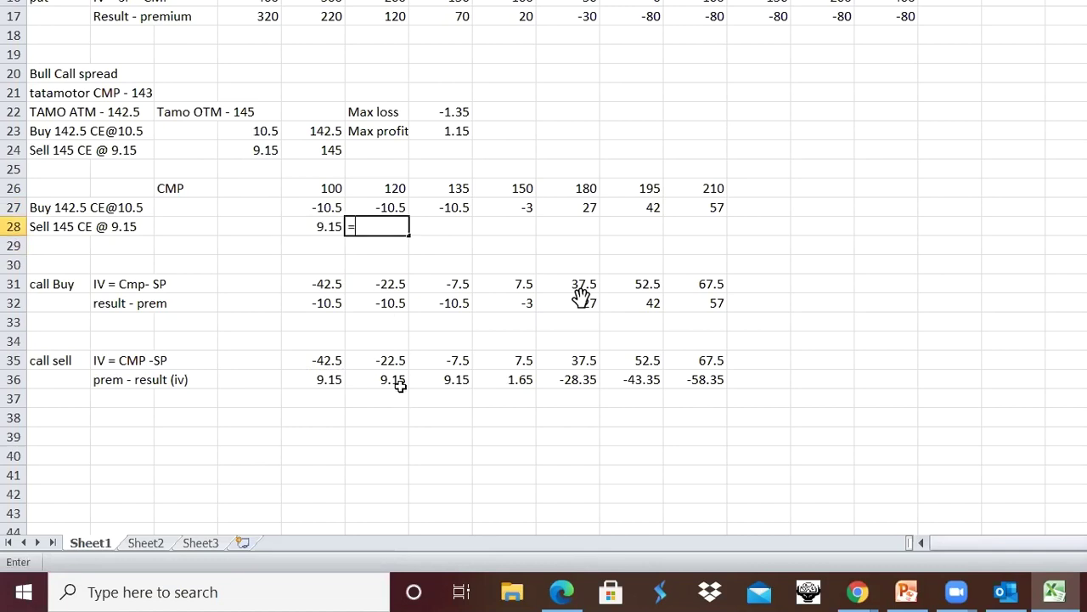
left_click(393, 379)
type("=")
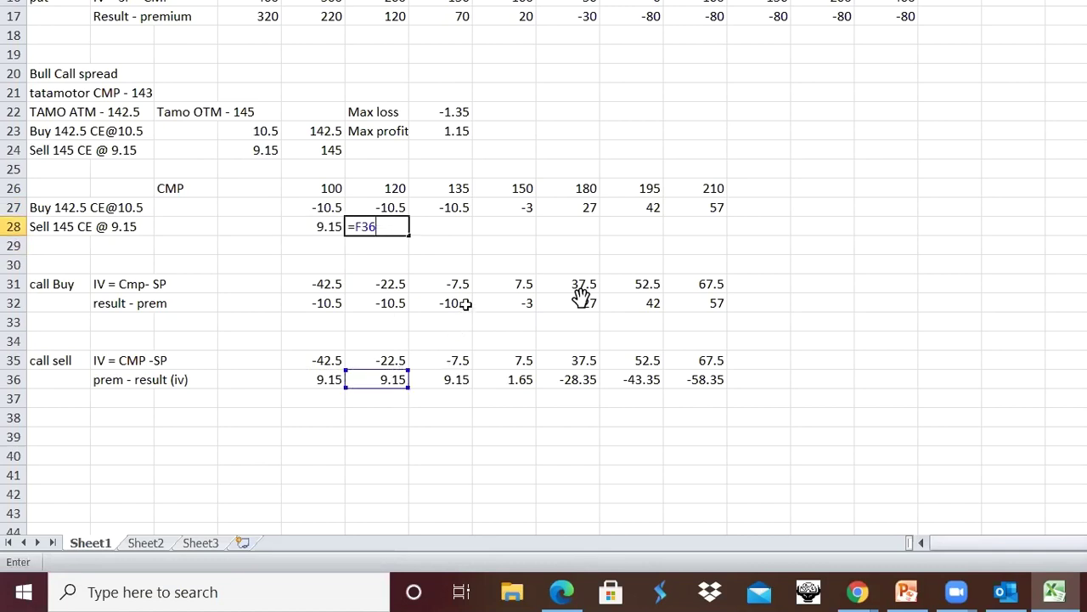
key("Return")
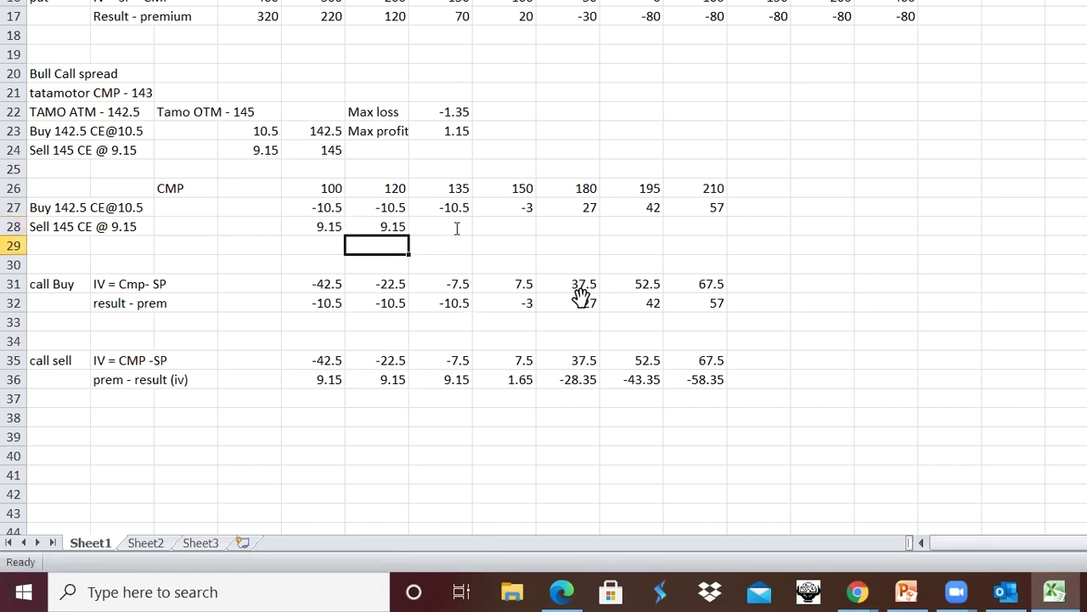
Step: Link G28 and H28 of the Sell 145 CE row to the call sell results with =G36 and =H36
left_click(457, 228)
type("=")
left_click(449, 379)
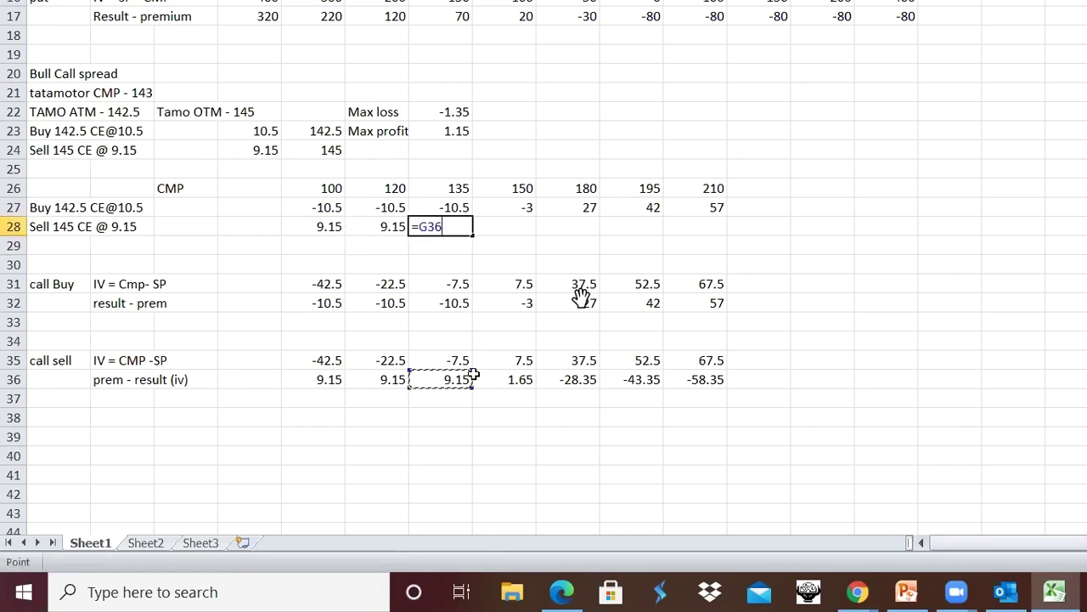
key("Return")
left_click(508, 227)
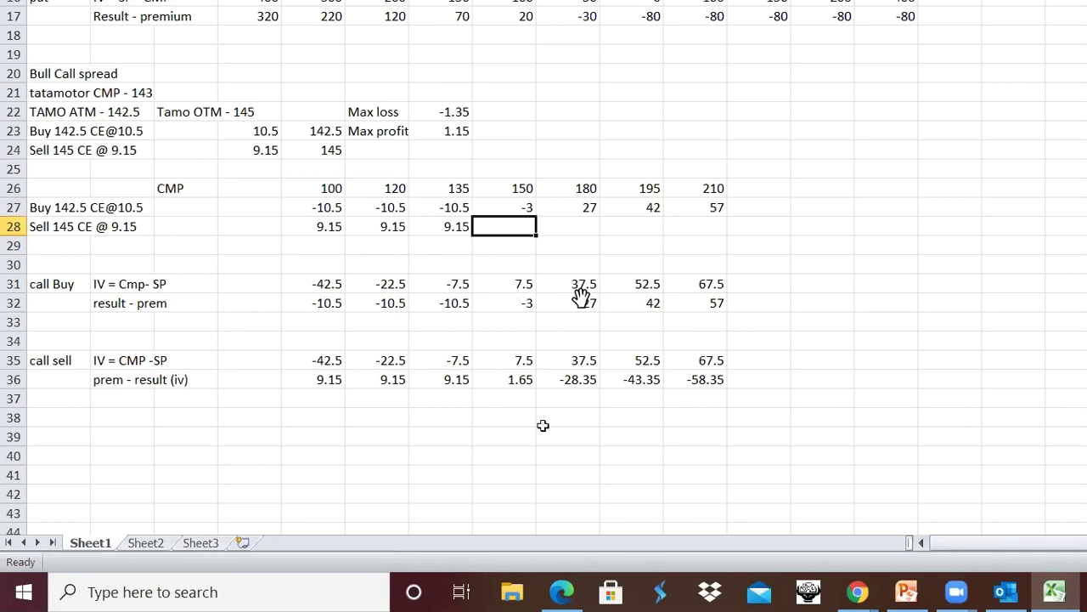
type("=")
left_click(505, 380)
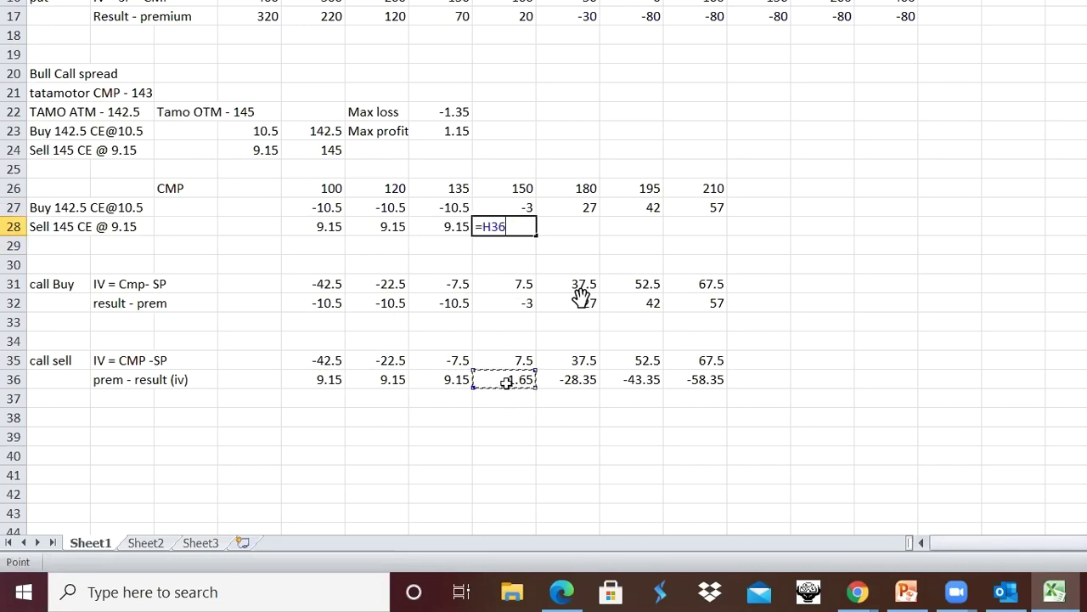
key("Return")
Step: Complete the Sell 145 CE row by referencing the call sell results in I28, J28 and K28 as =I36, =J36 and =K36
left_click(580, 226)
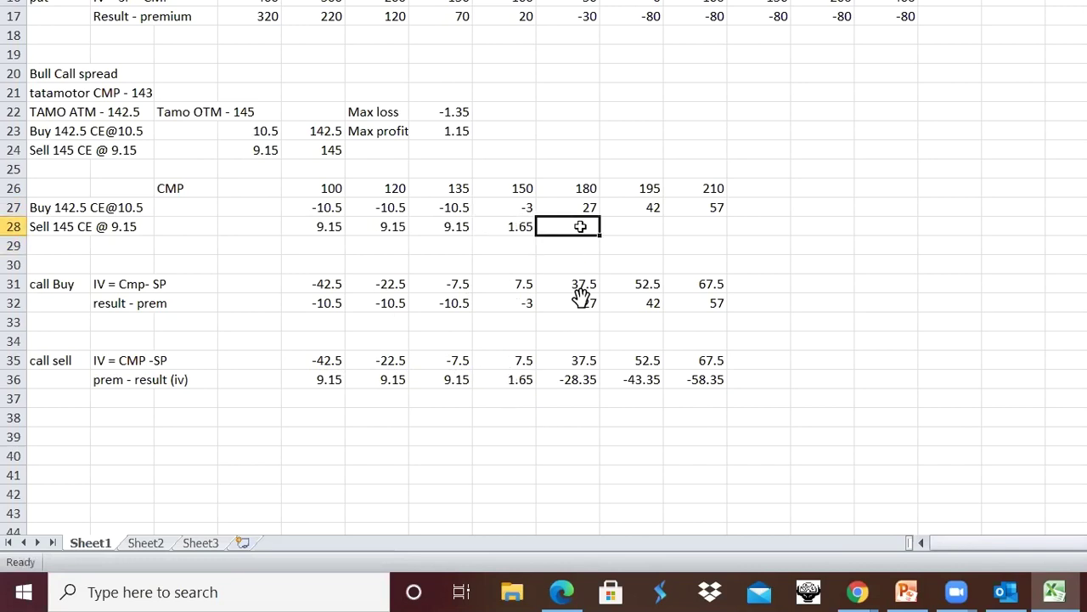
type("=")
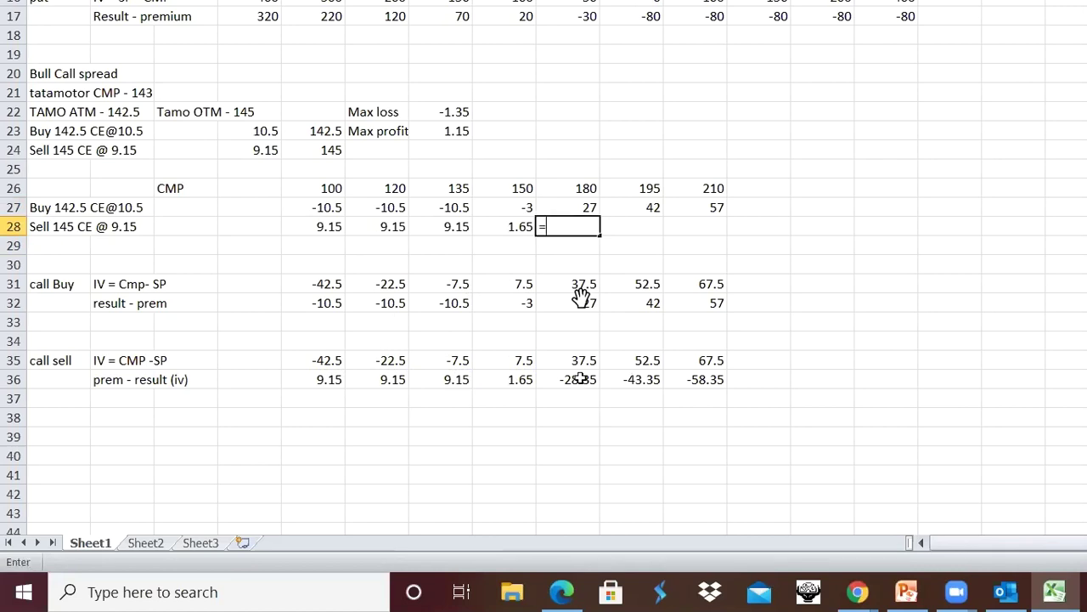
left_click(580, 379)
key("Return")
left_click(639, 228)
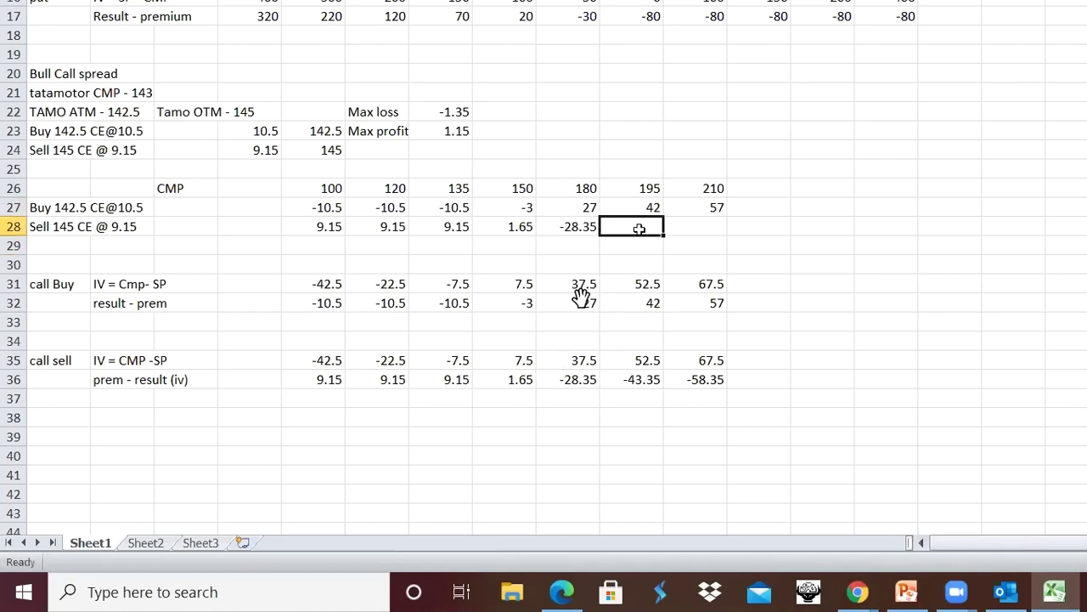
type("=")
left_click(654, 380)
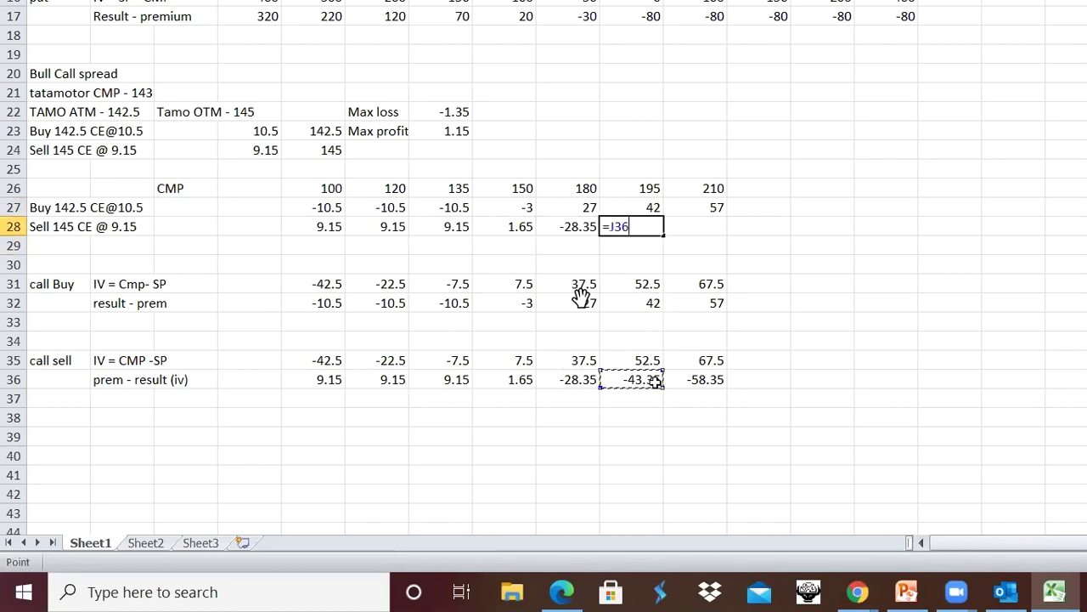
key("Return")
left_click(701, 225)
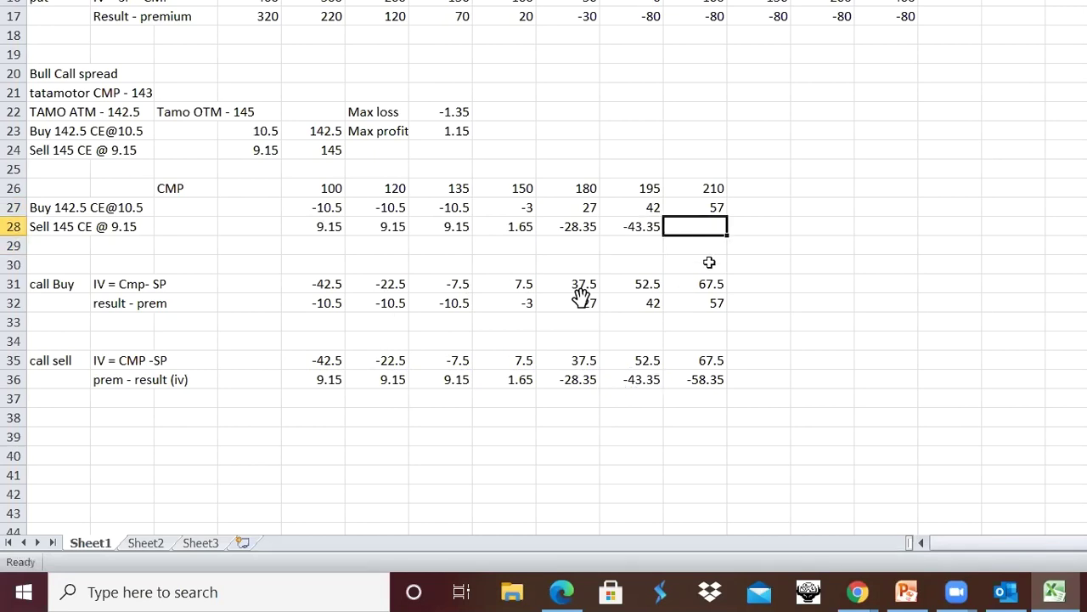
type("=")
left_click(703, 379)
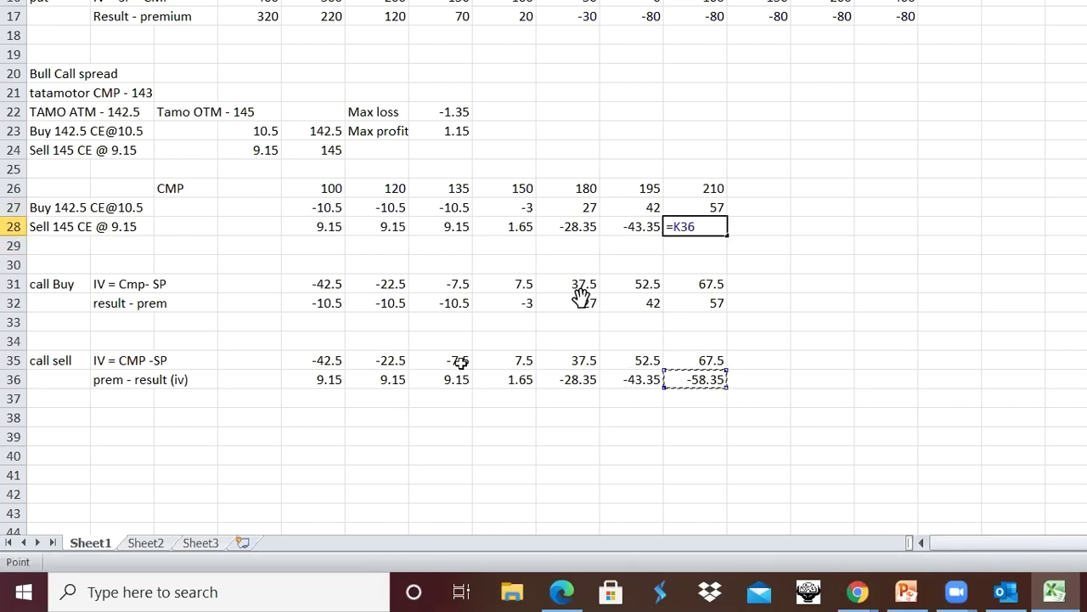
key("Return")
Step: Add the buy and sell results for CMP 100 in E29 with the formula =E27+E28
left_click(324, 244)
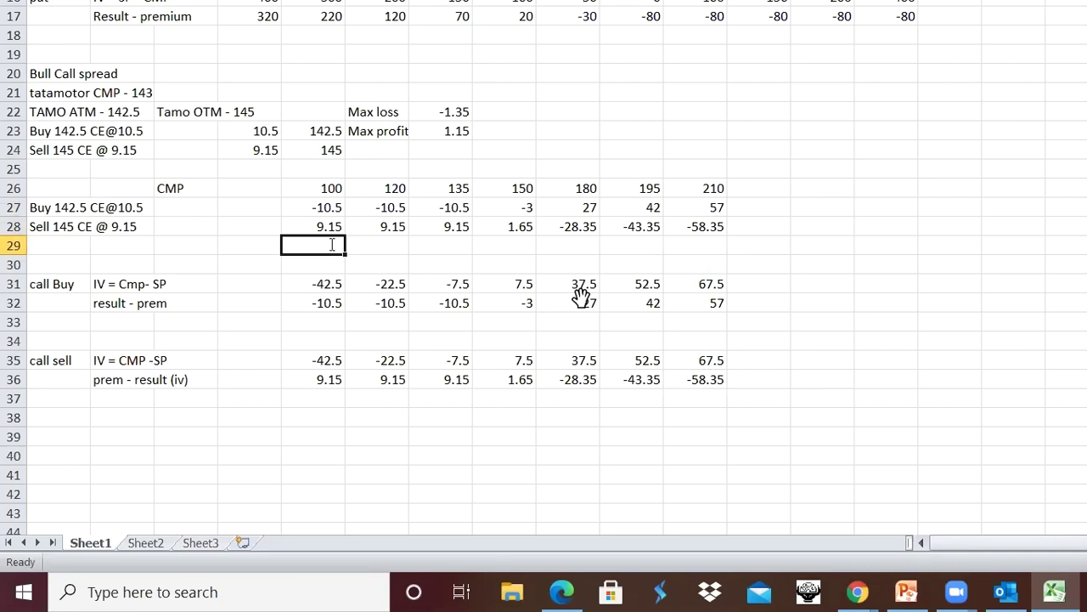
type("=")
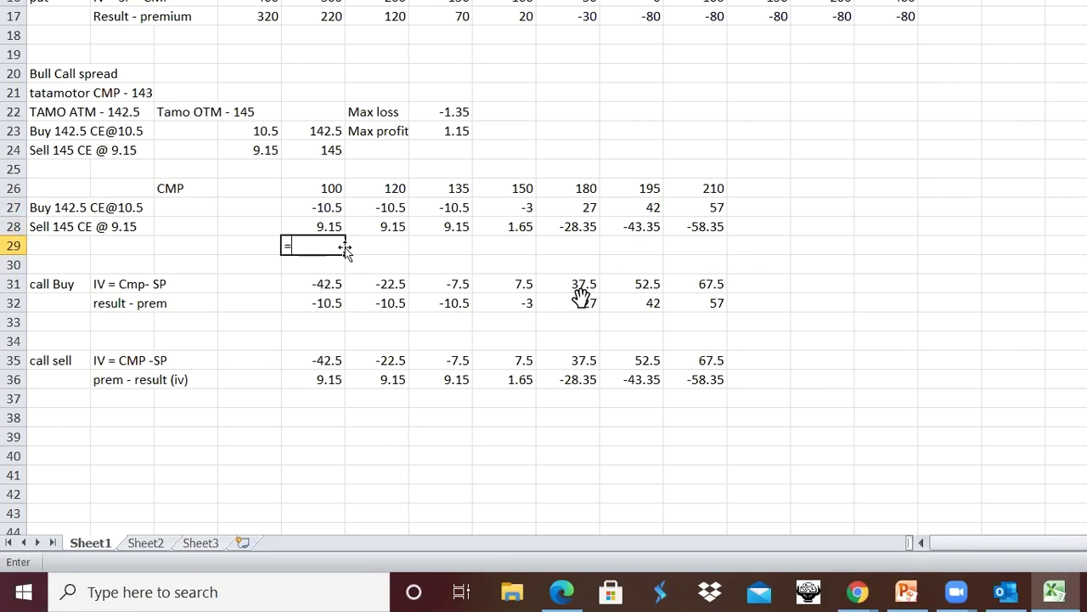
left_click(339, 225)
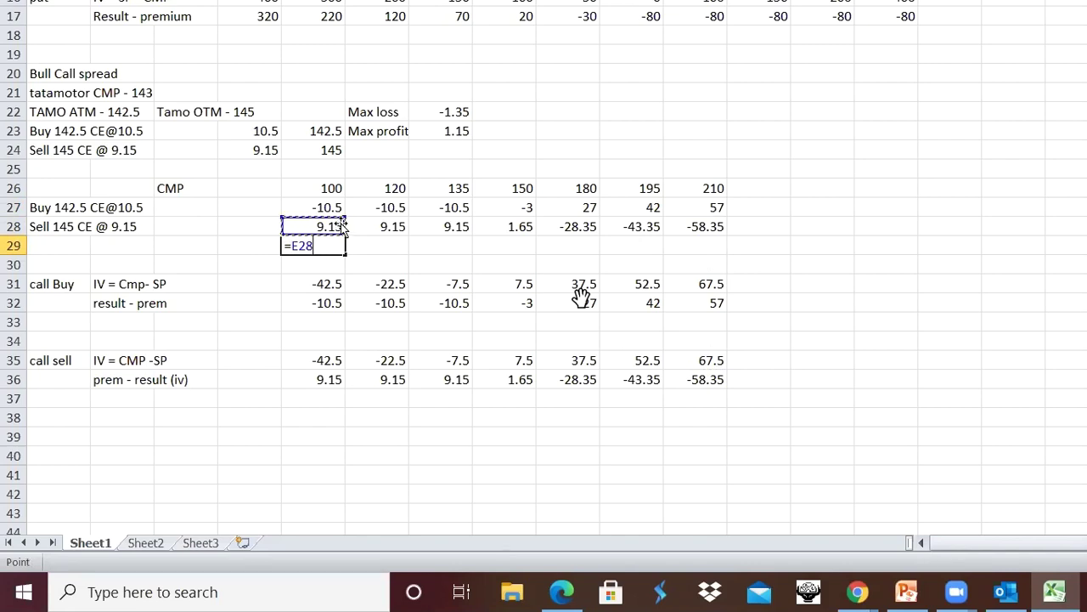
key("BackSpace")
key("BackSpace")
key("BackSpace")
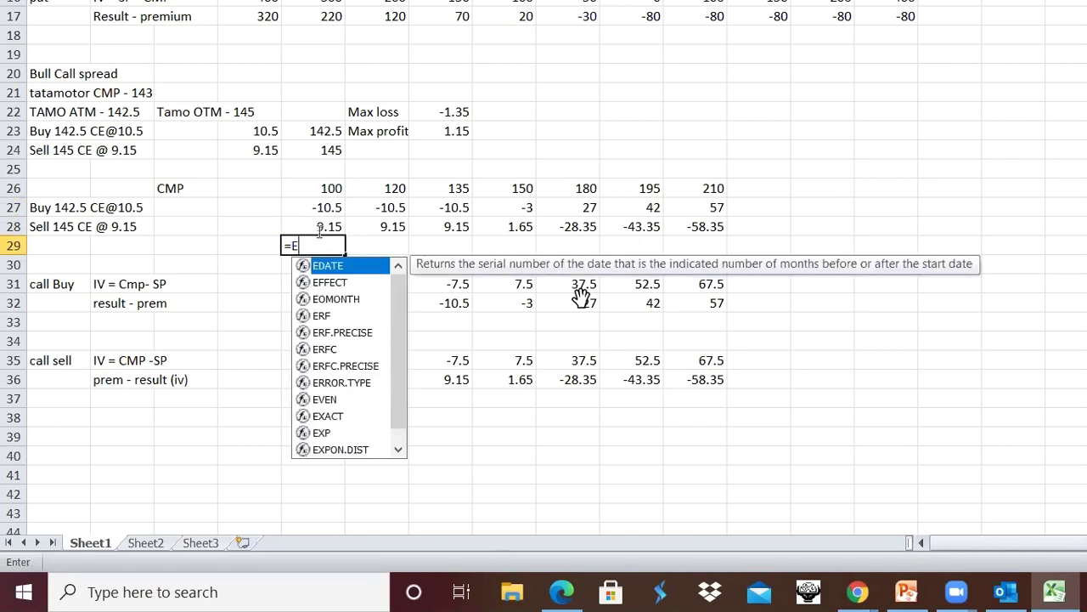
left_click(331, 209)
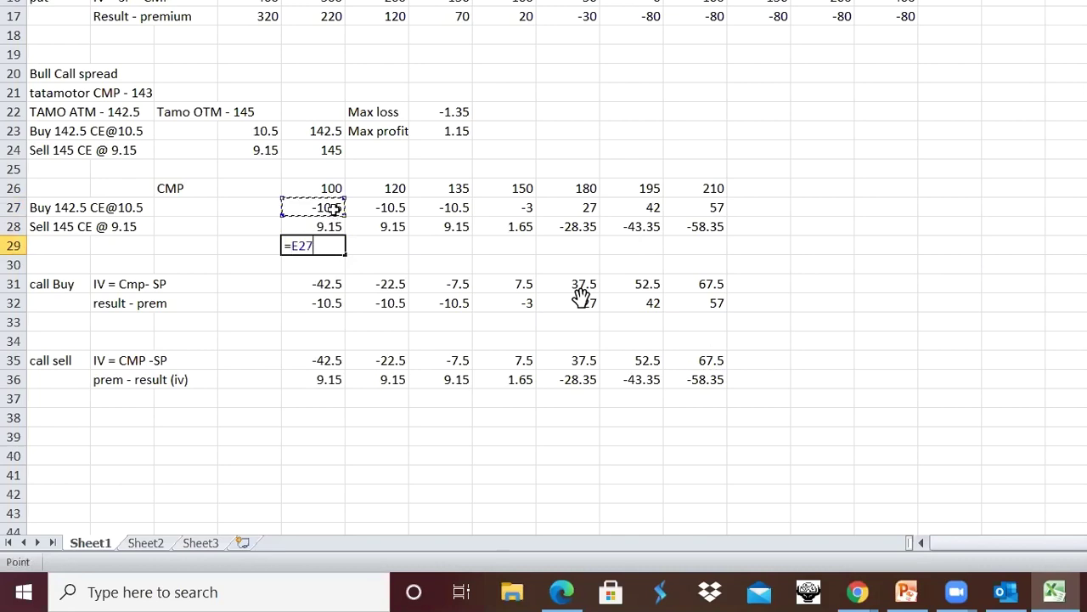
type("+")
left_click(334, 226)
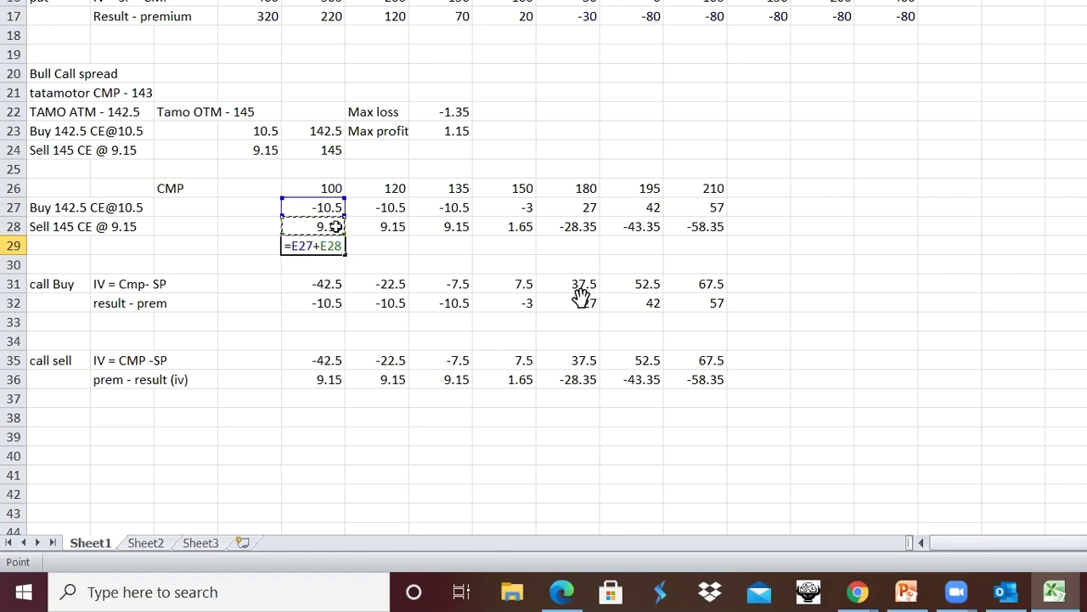
key("Return")
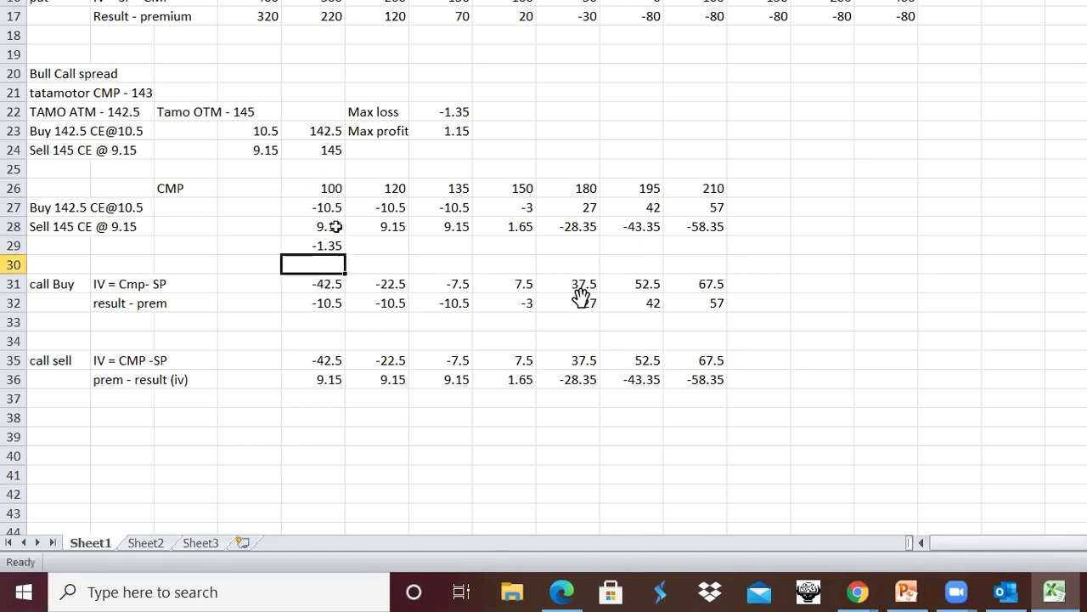
Step: Label row 29 as Total in cell D29
left_click(402, 243)
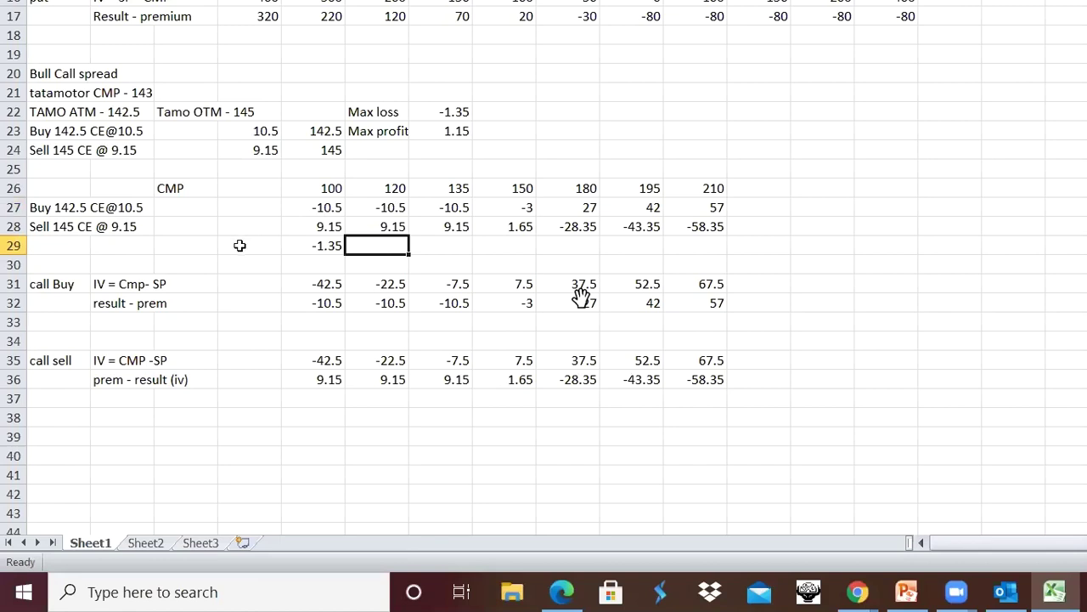
left_click(240, 245)
type("Total")
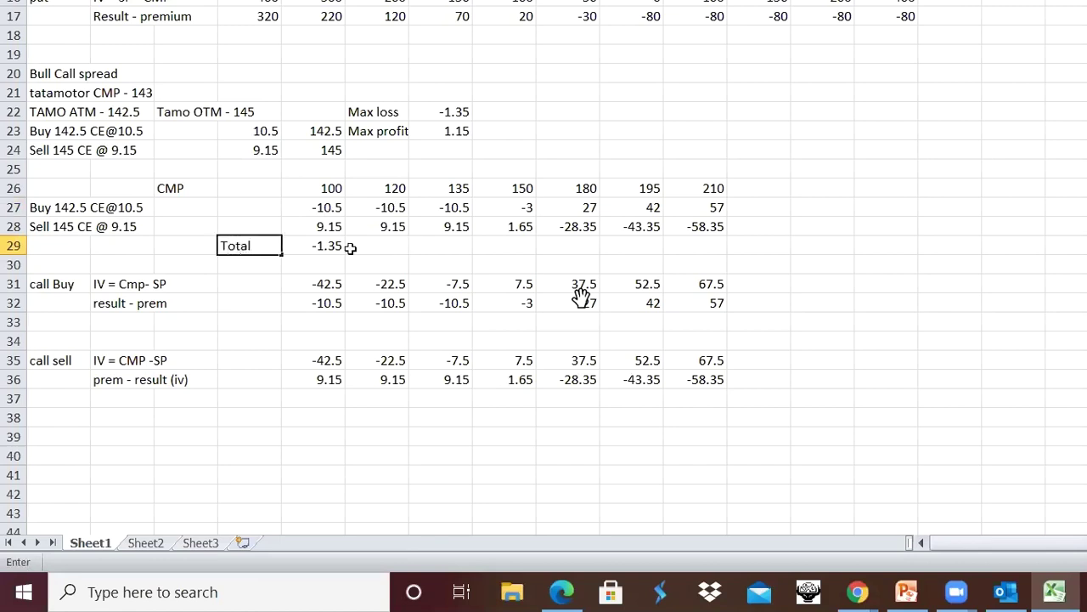
left_click(382, 246)
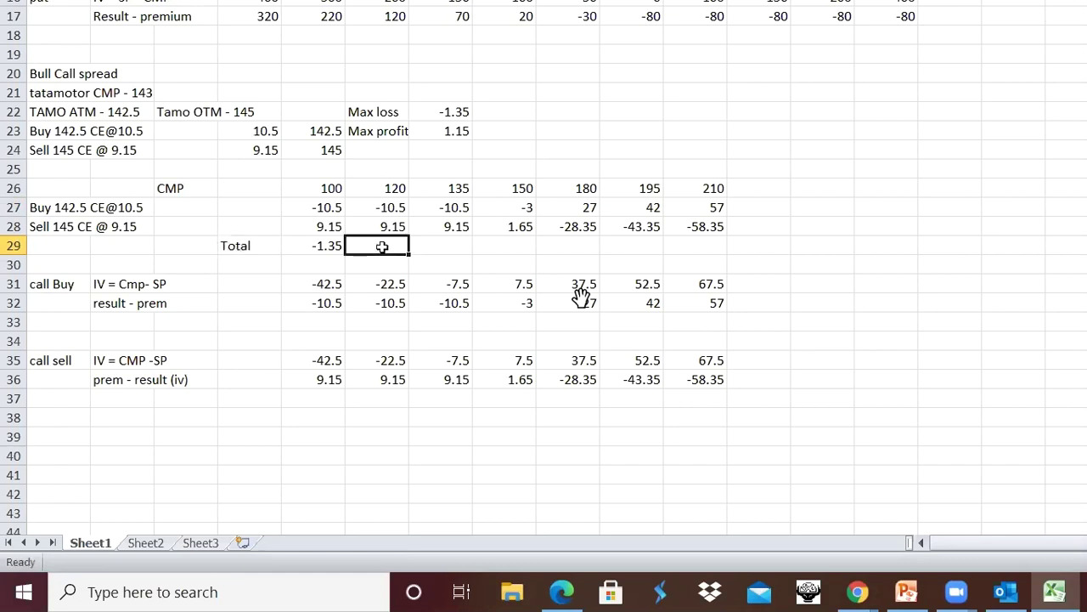
type("=")
left_click(383, 202)
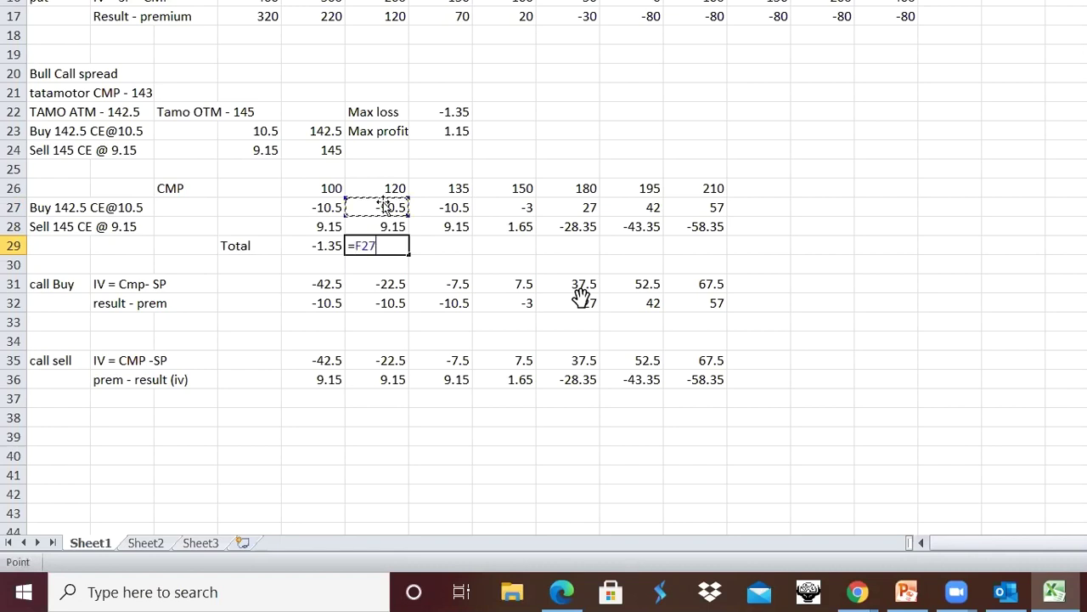
type("-")
left_click(393, 230)
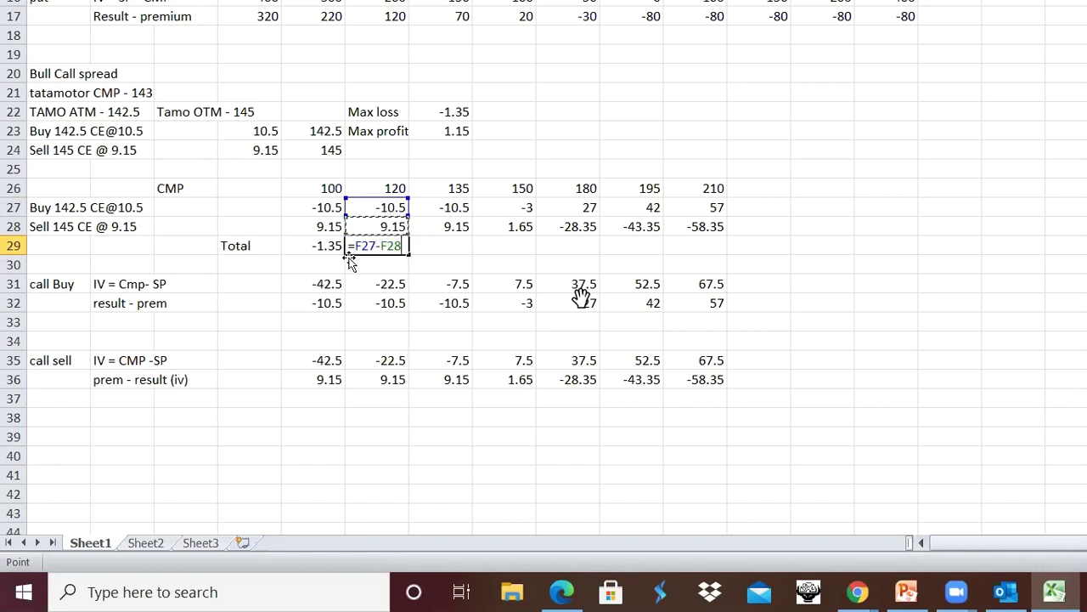
key("BackSpace")
key("BackSpace")
key("BackSpace")
key("BackSpace")
key("BackSpace")
key("BackSpace")
key("BackSpace")
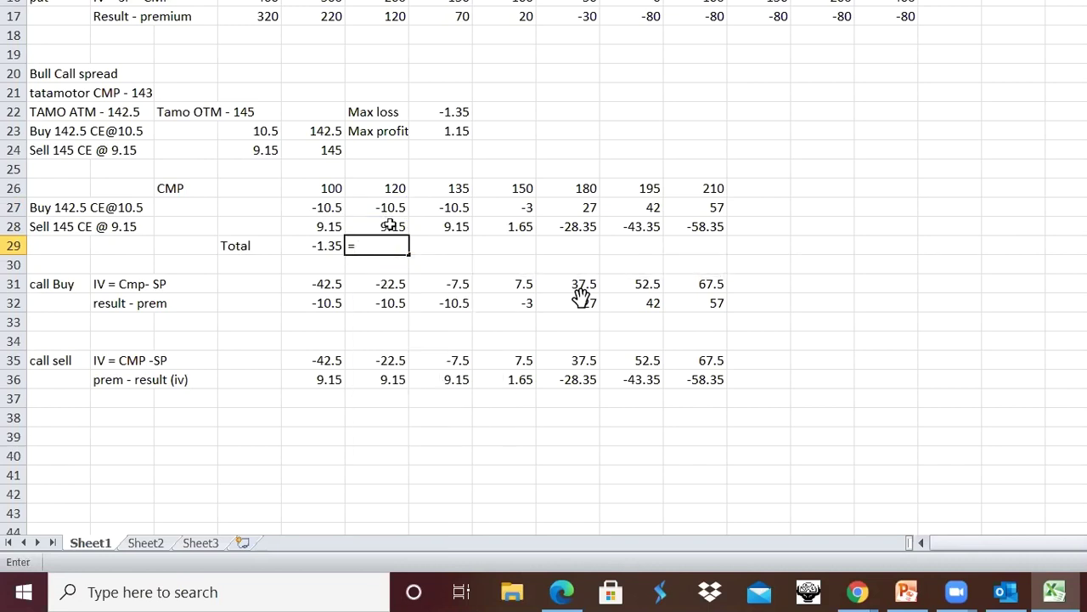
Step: Add the buy and sell results for CMP 120 in F29 with the formula =F27+F28
left_click(389, 225)
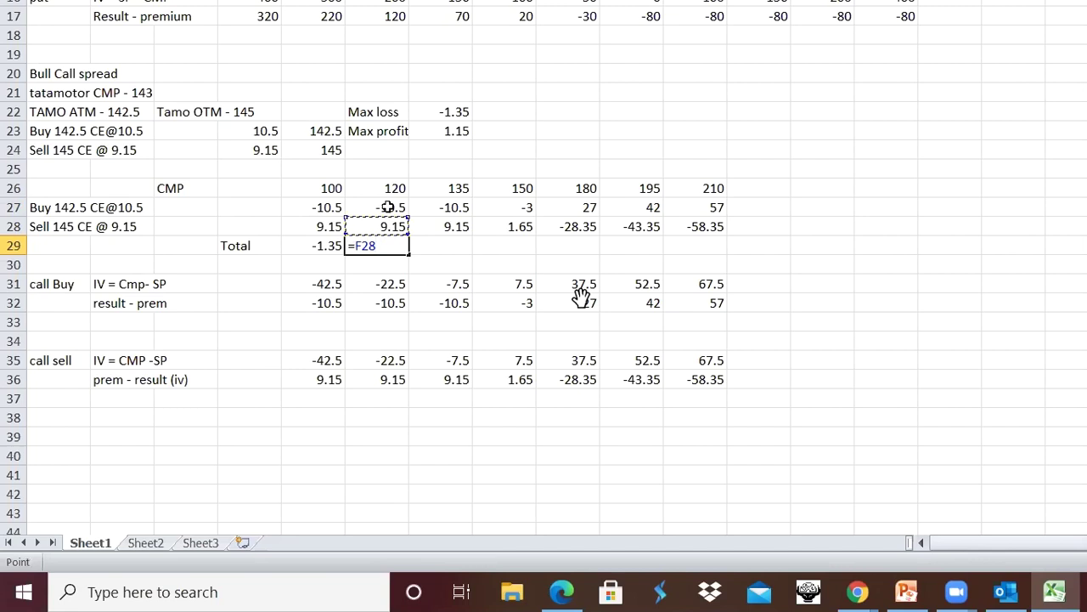
left_click(388, 207)
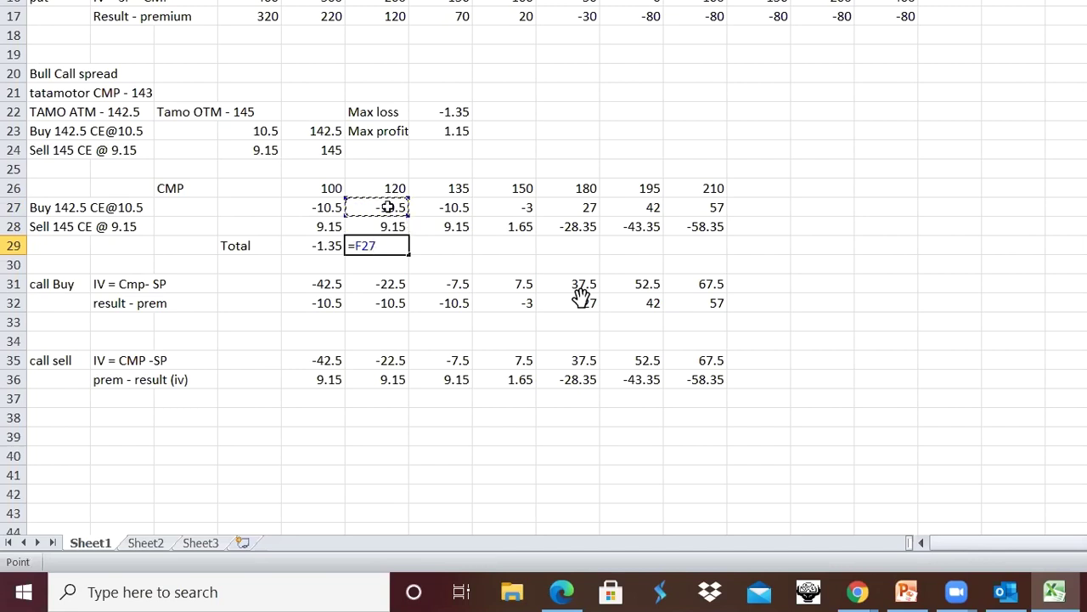
type("+")
left_click(390, 227)
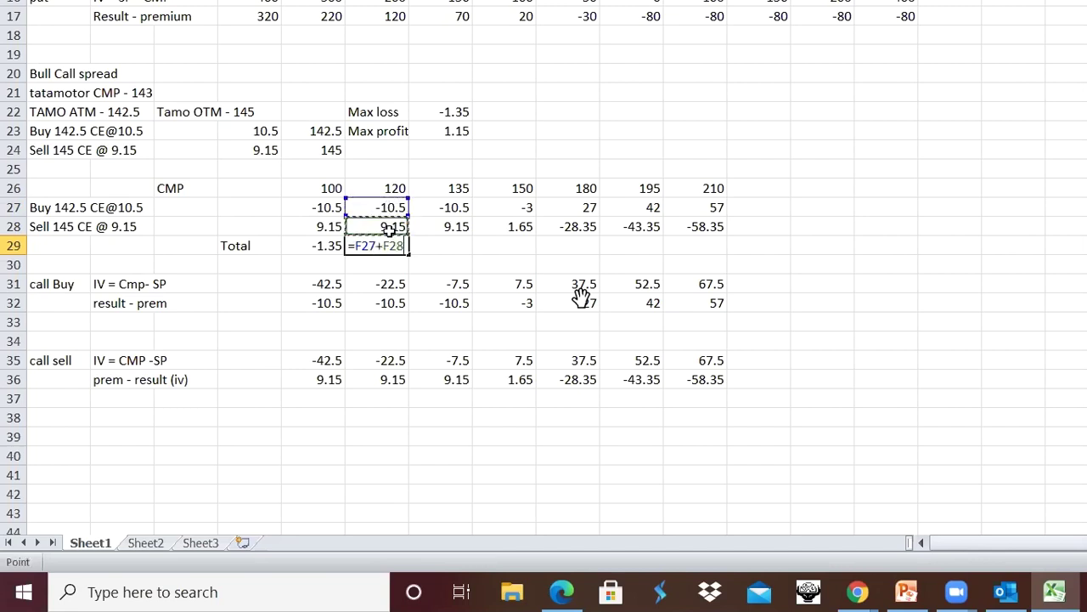
key("Return")
Step: Total the buy and sell results for CMP 135 in G29 with =G27+G28
left_click(446, 245)
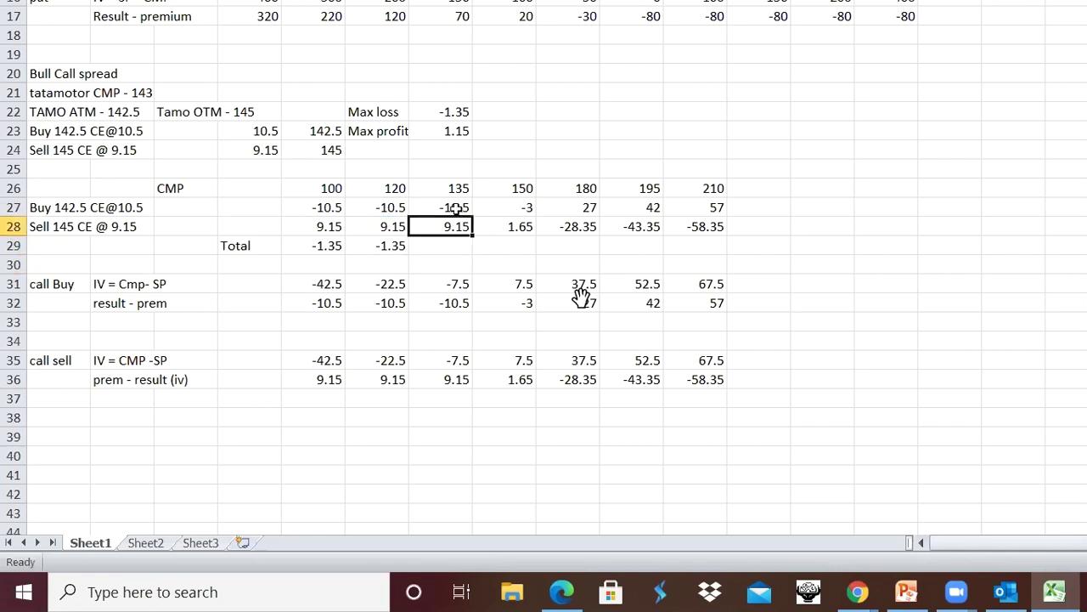
left_click(457, 209)
left_click(445, 243)
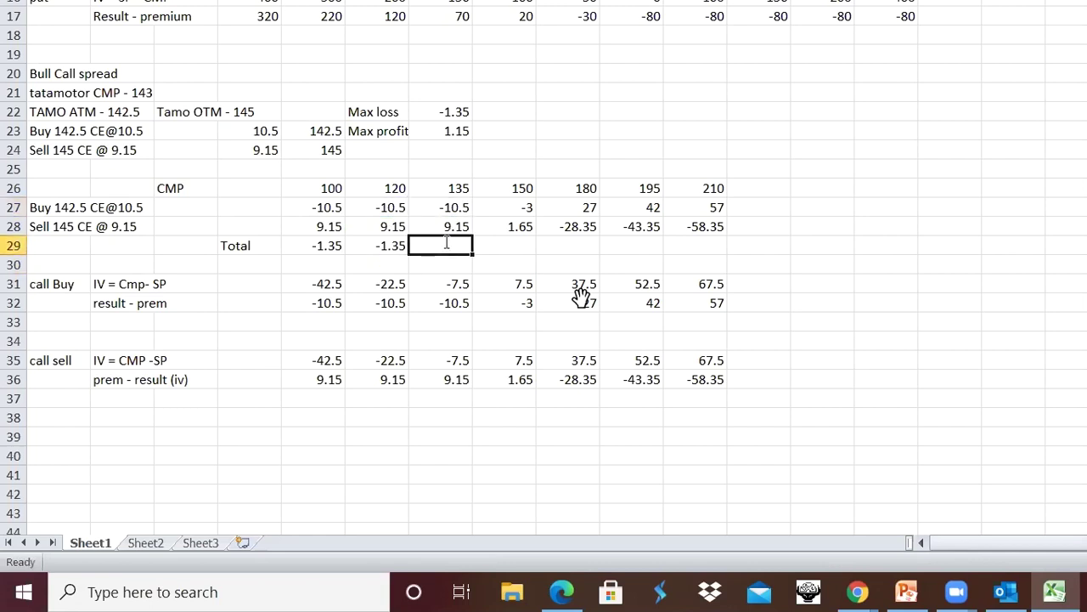
type("=")
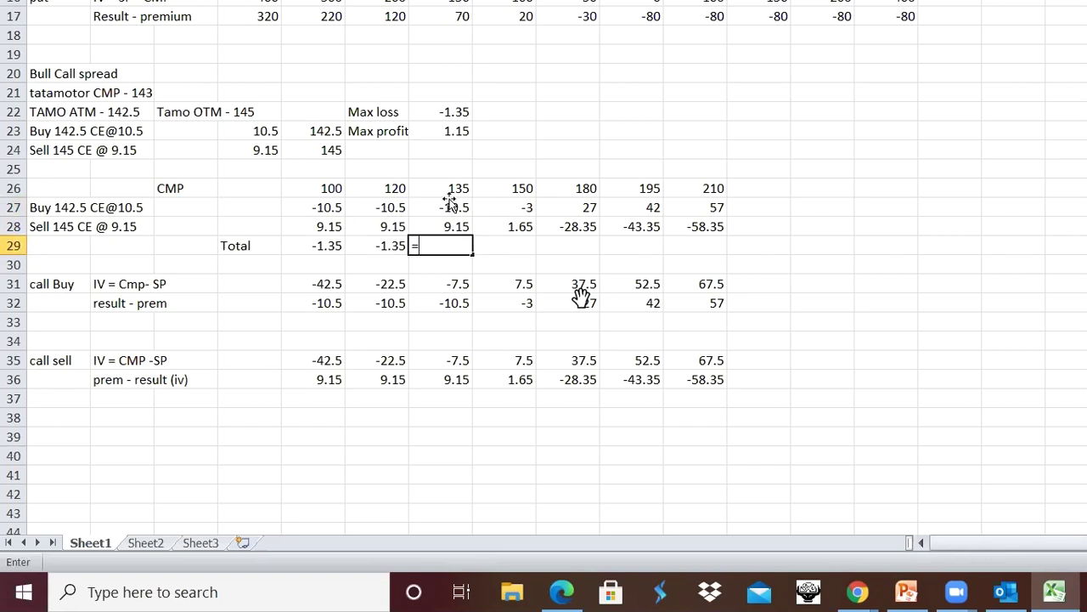
left_click(453, 204)
type("+")
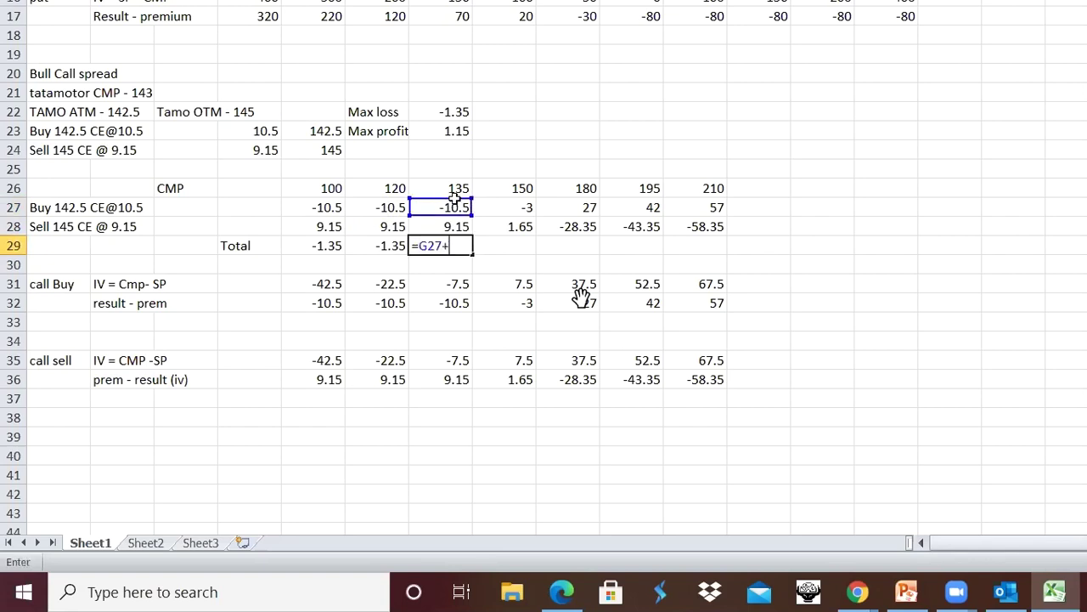
left_click(463, 225)
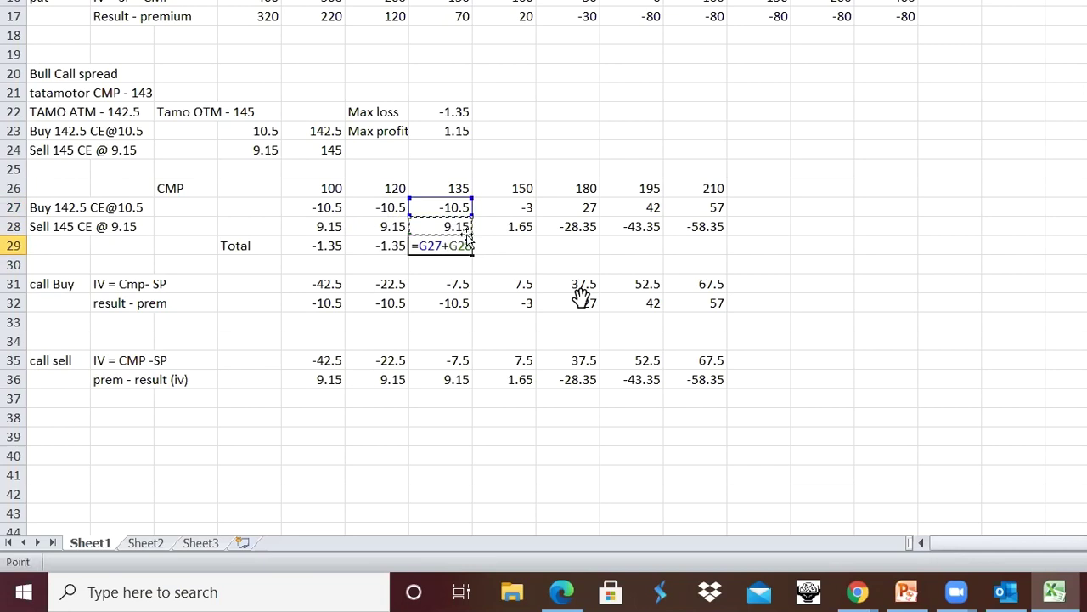
key("Return")
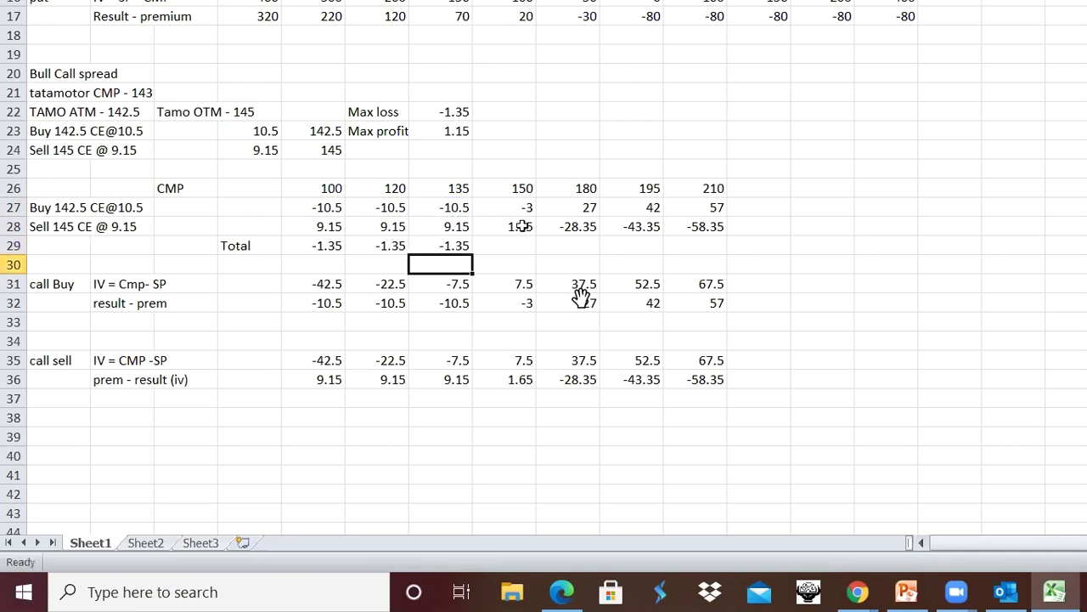
Step: Calculate the total for CMP 150 in H29 with the formula =H27+H28
left_click(519, 247)
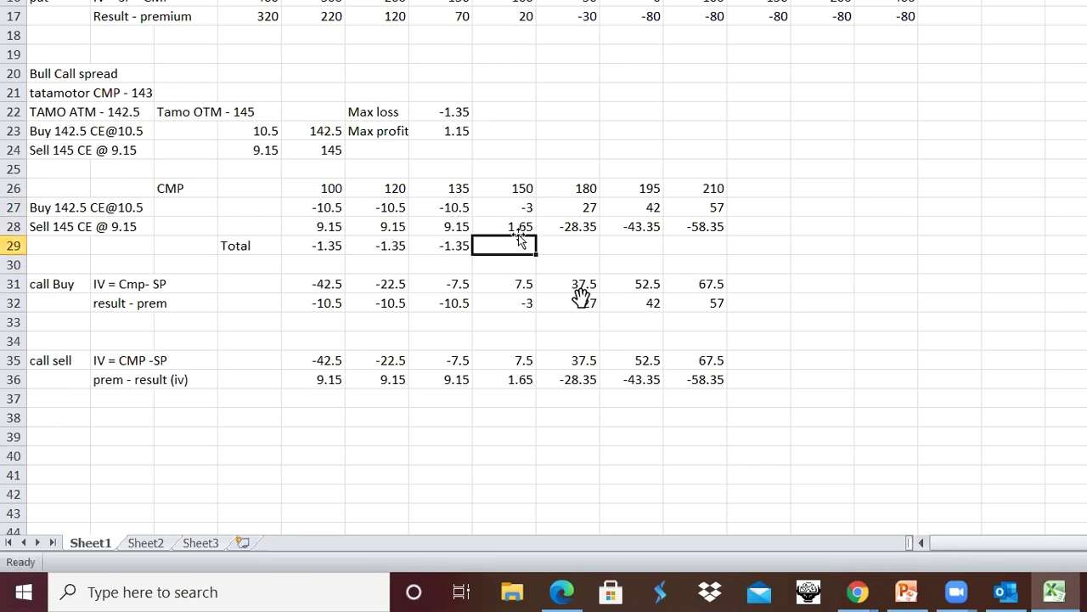
left_click(518, 228)
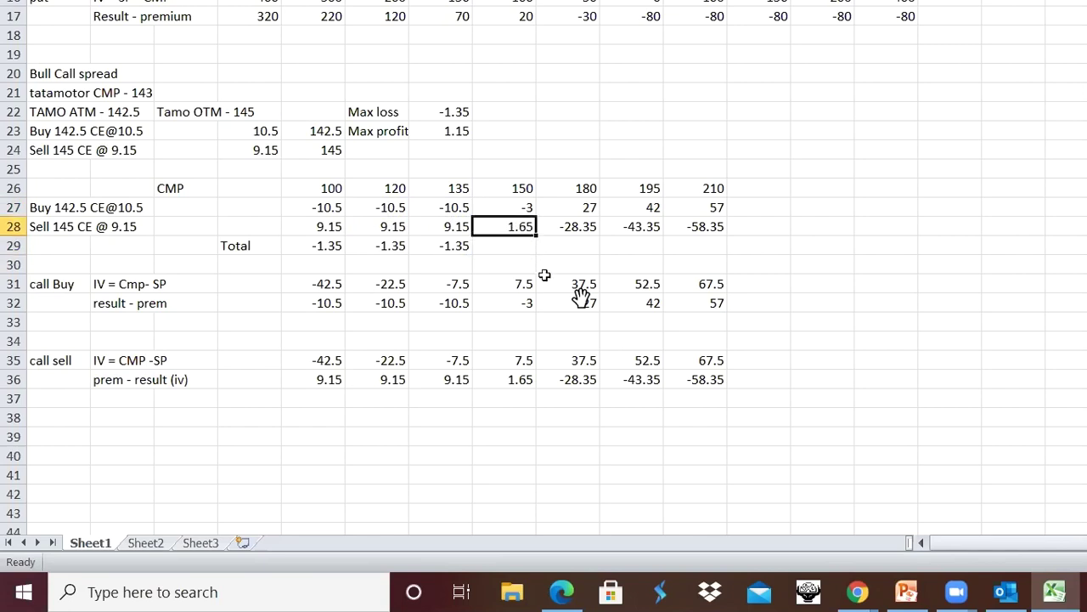
left_click(501, 249)
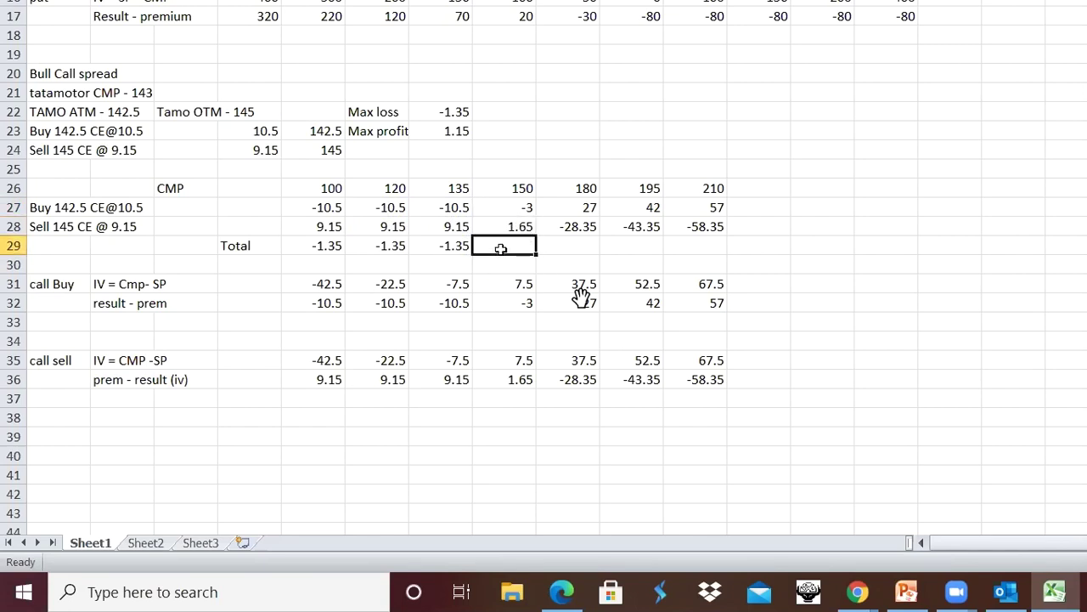
type("=")
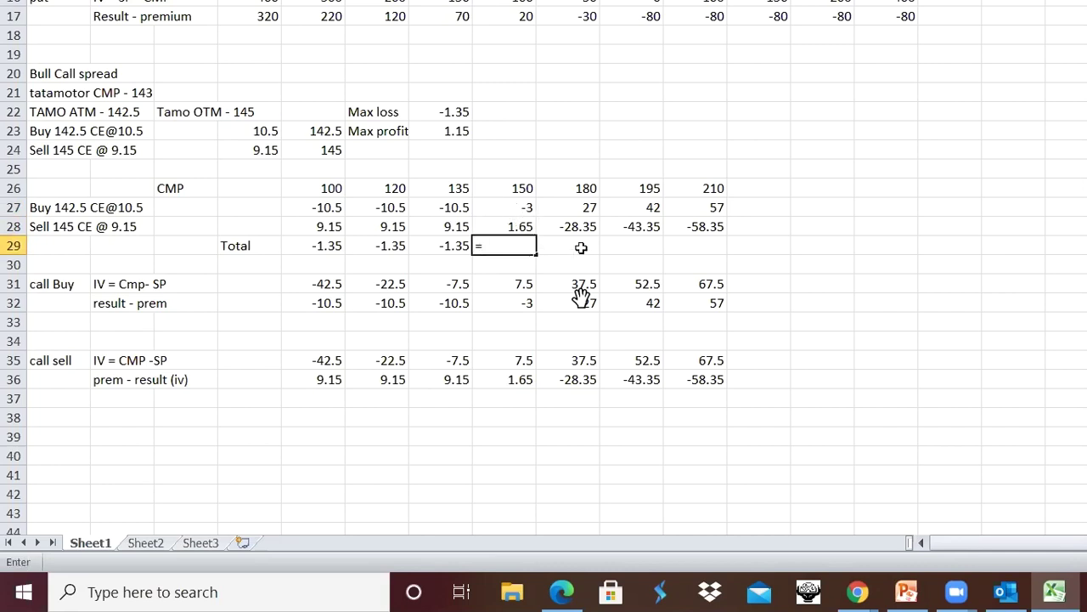
key("Up")
key("Up")
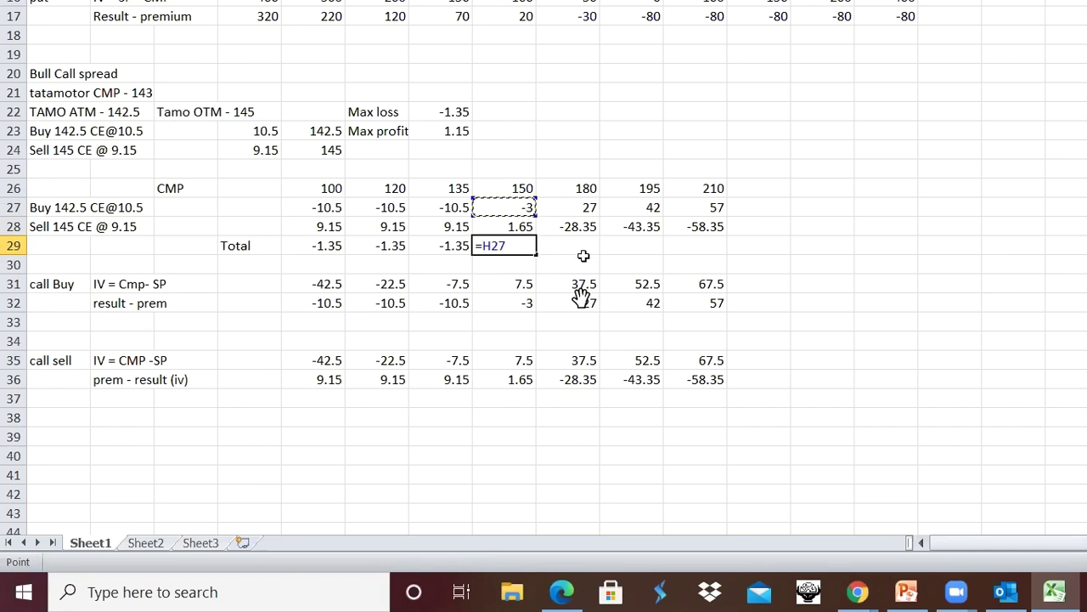
type("+")
left_click(532, 231)
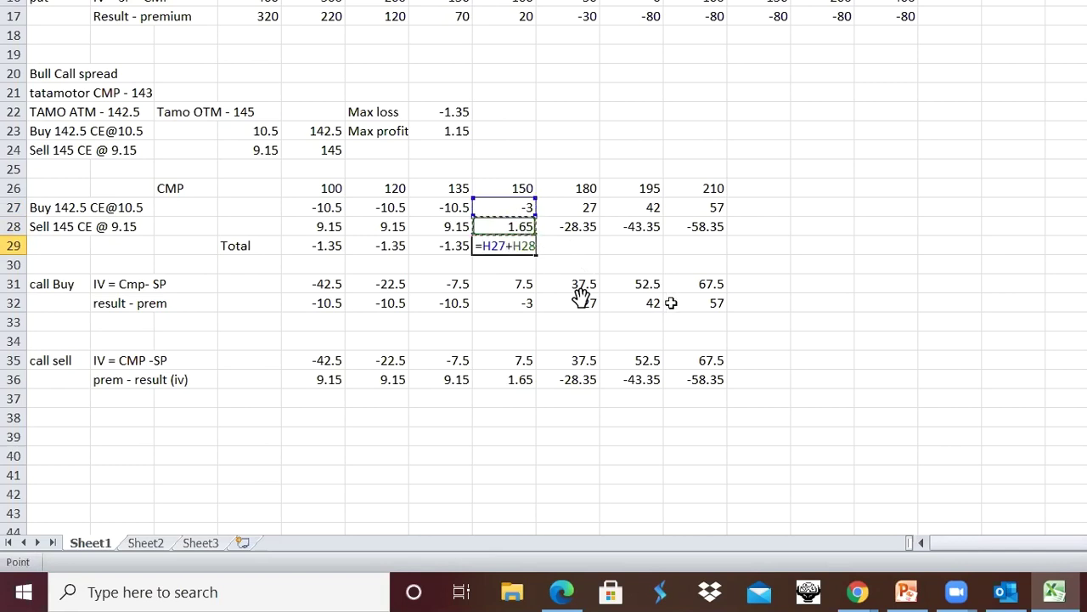
key("Return")
Step: Enter =I28+I27 in I29 to total the sell and buy results for CMP 180
left_click(579, 246)
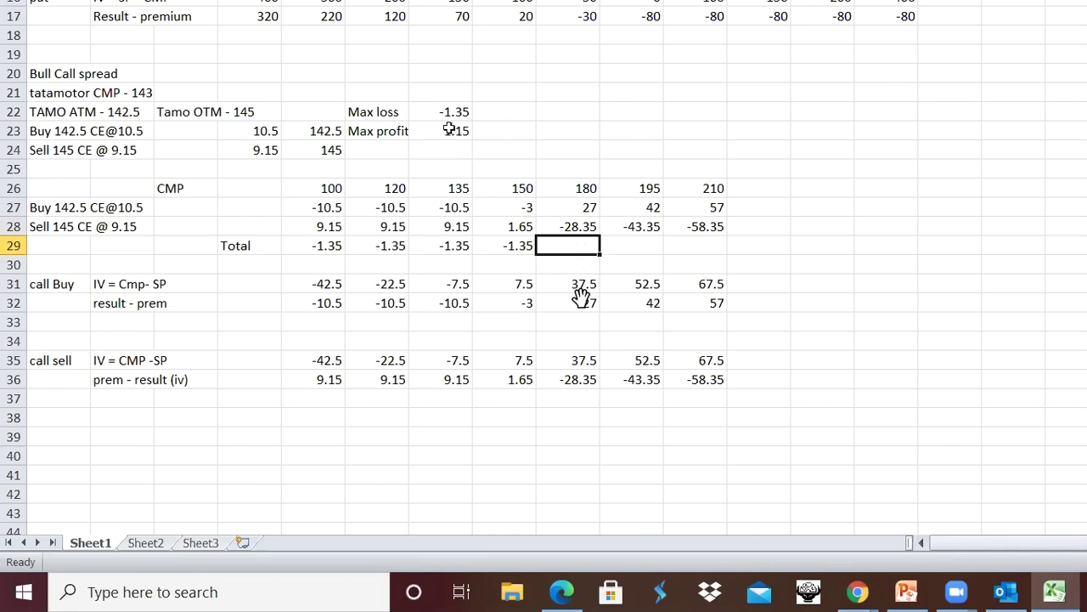
type("=")
left_click(587, 224)
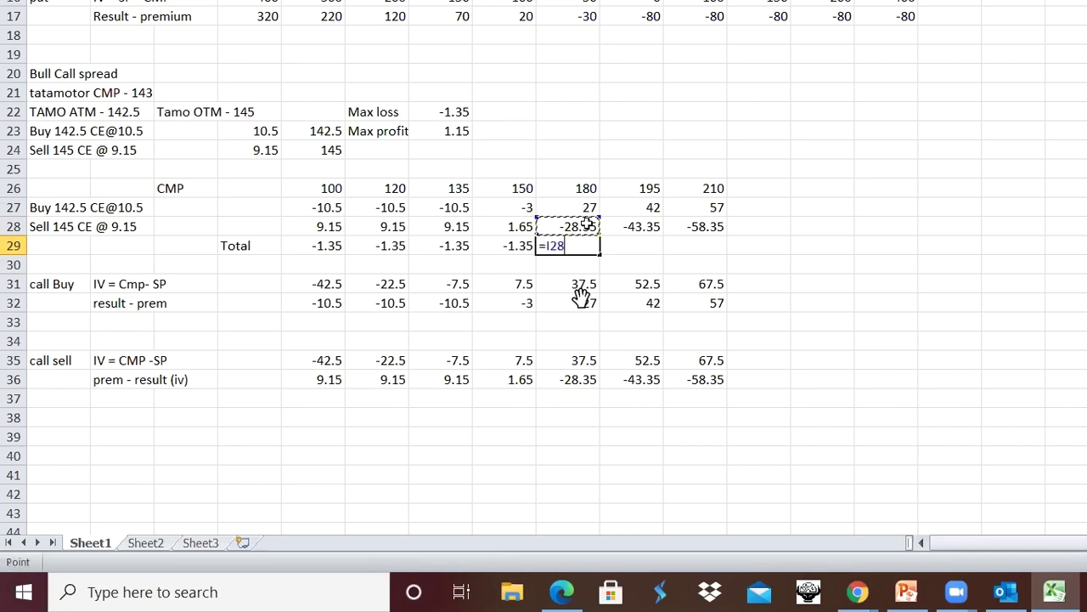
type("+")
left_click(588, 206)
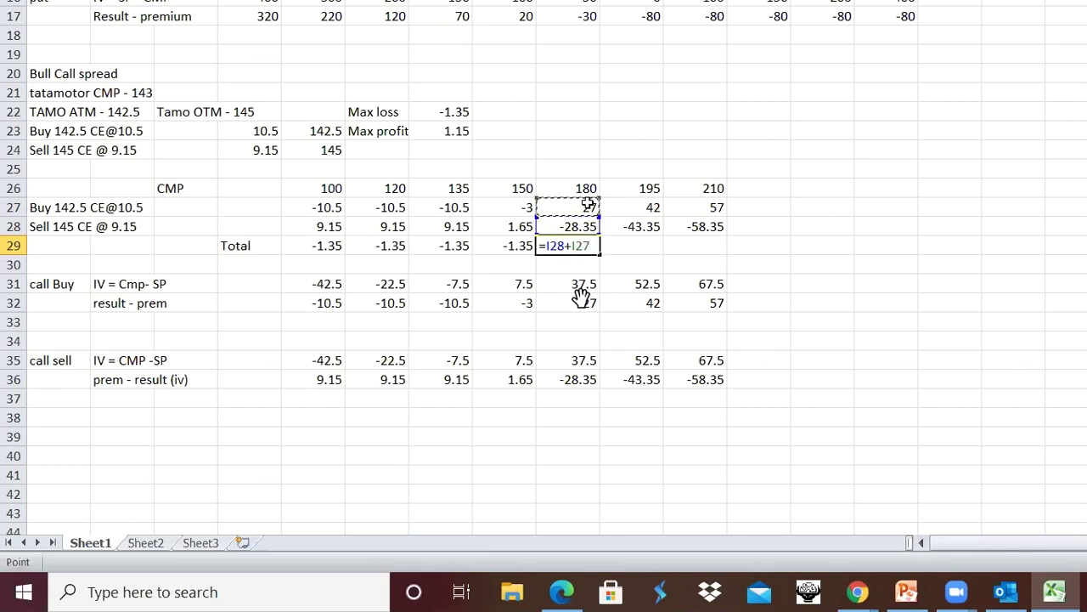
key("Return")
Step: Sum the sell and buy results for CMP 195 in J29 with =J28+J27
left_click(638, 246)
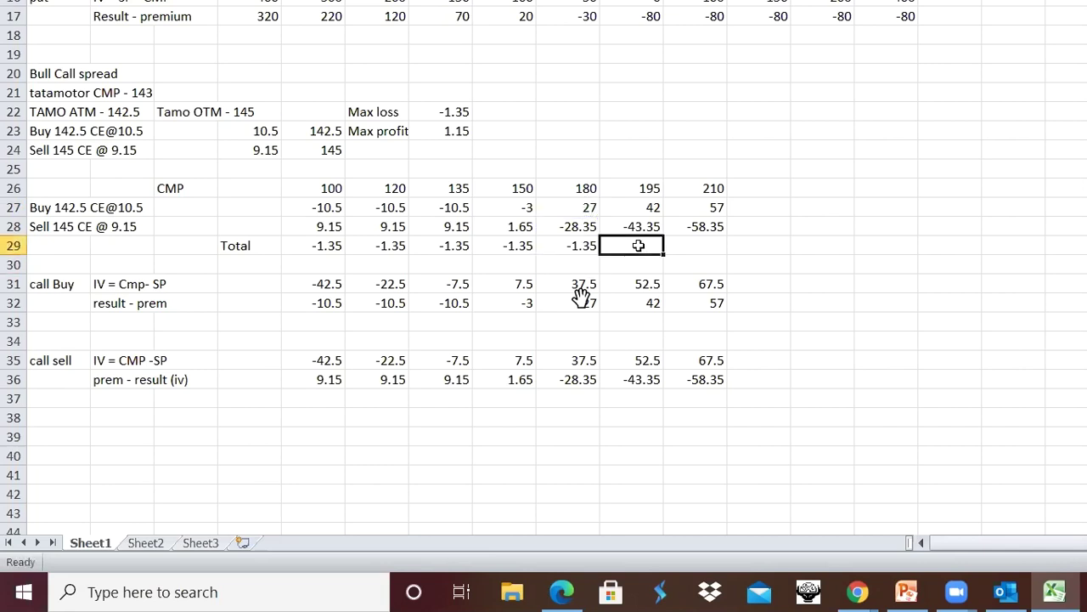
type("=")
left_click(638, 228)
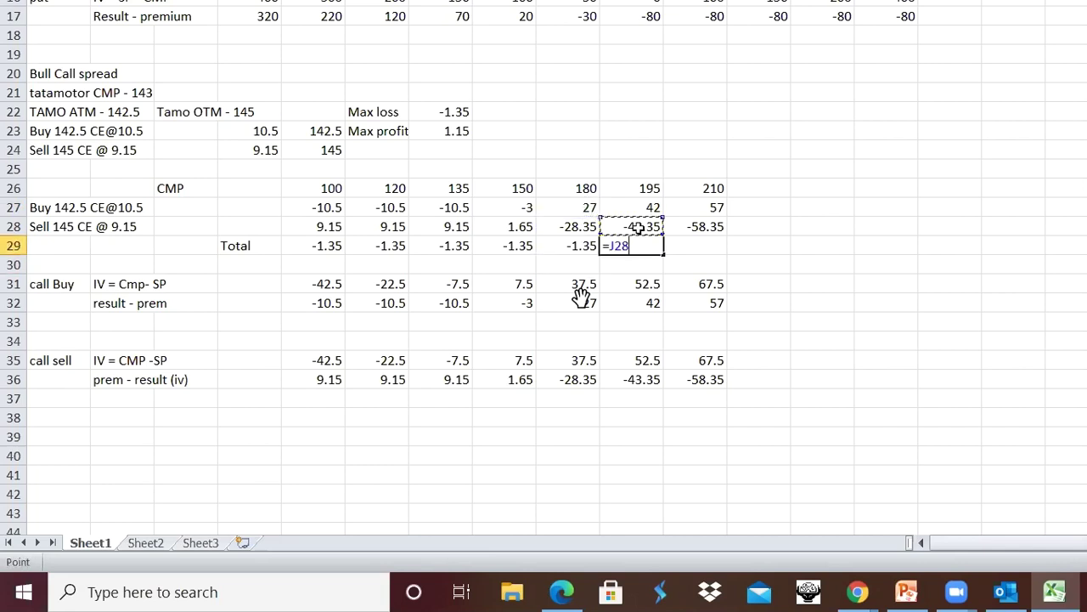
type("+")
left_click(649, 208)
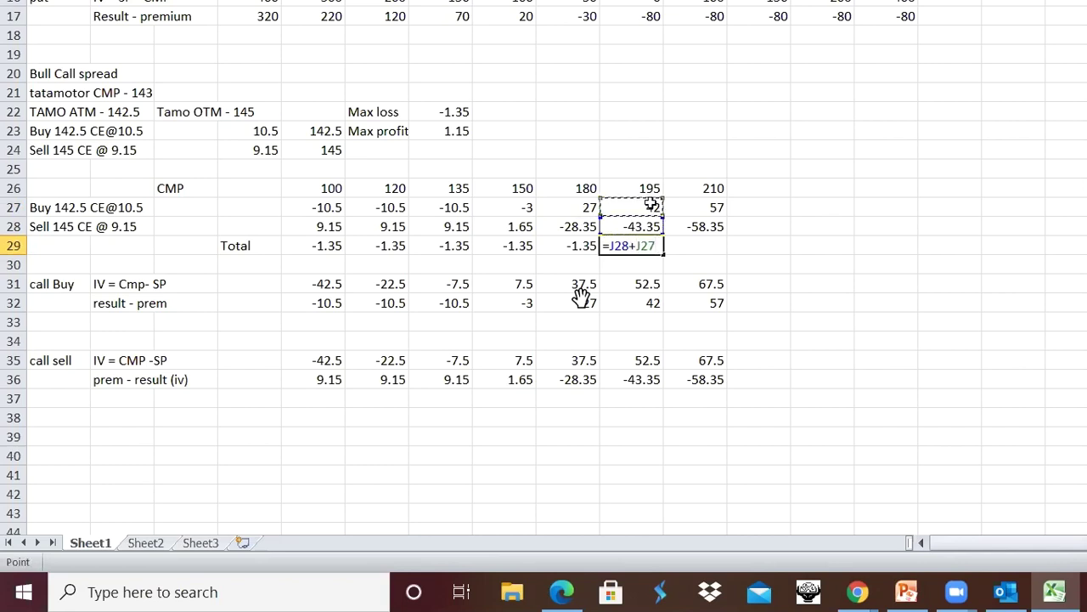
key("Return")
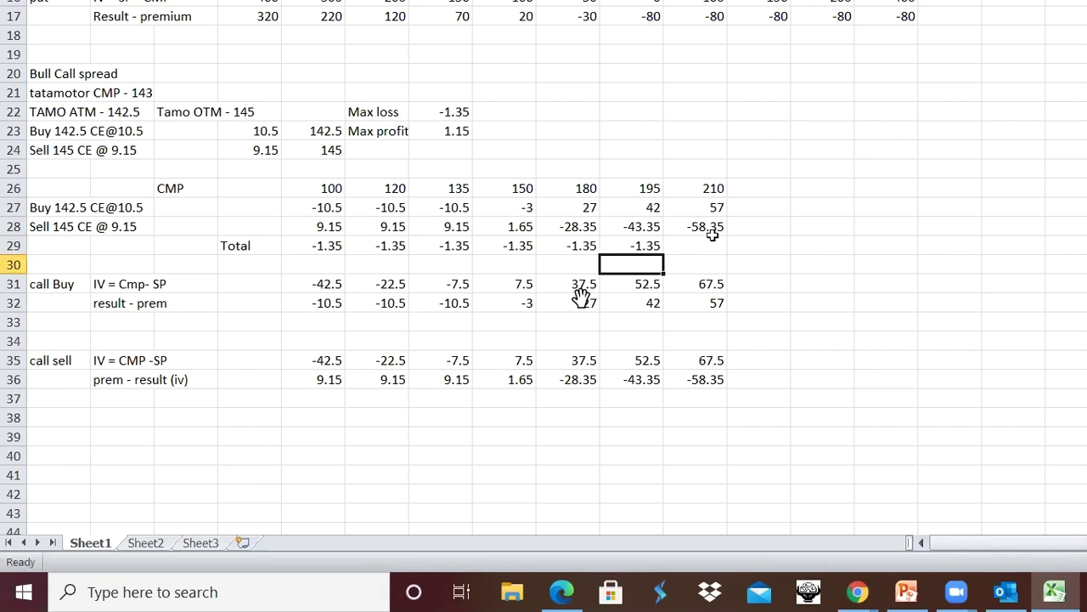
left_click(712, 240)
left_click(712, 226)
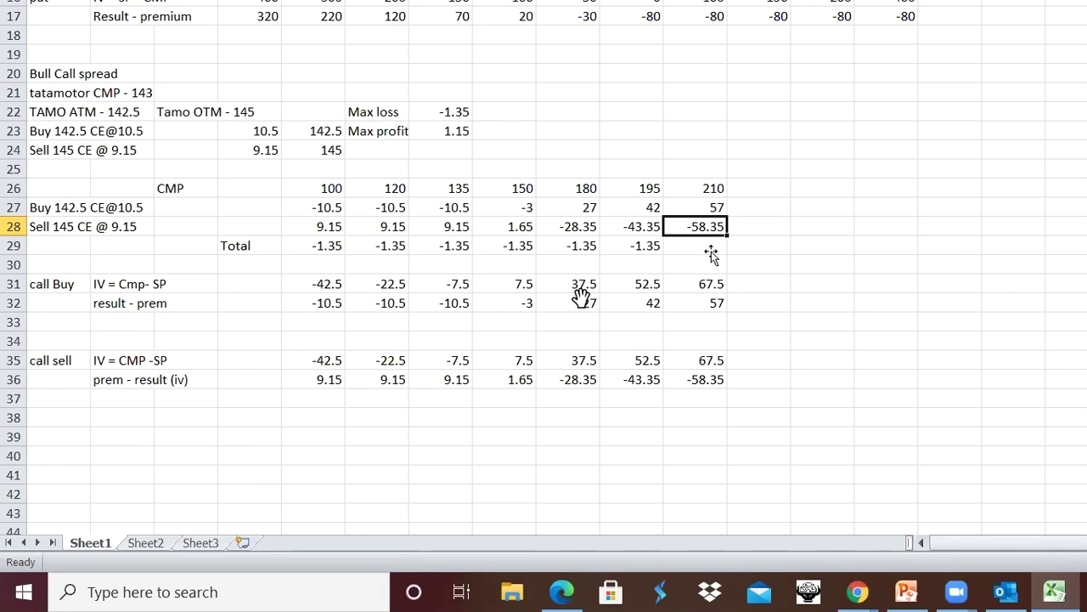
key("Down")
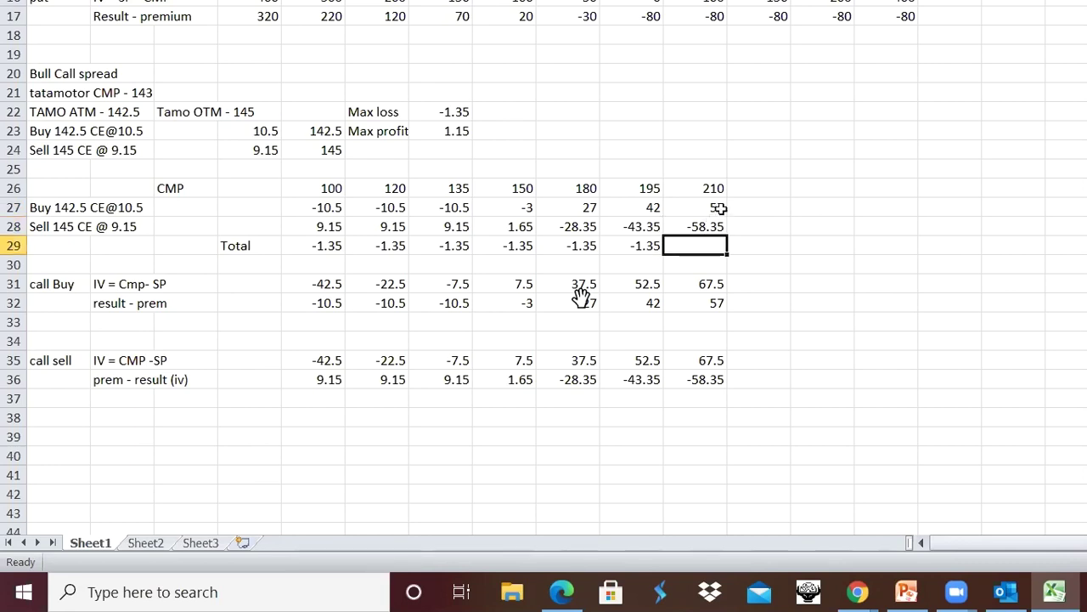
left_click(723, 209)
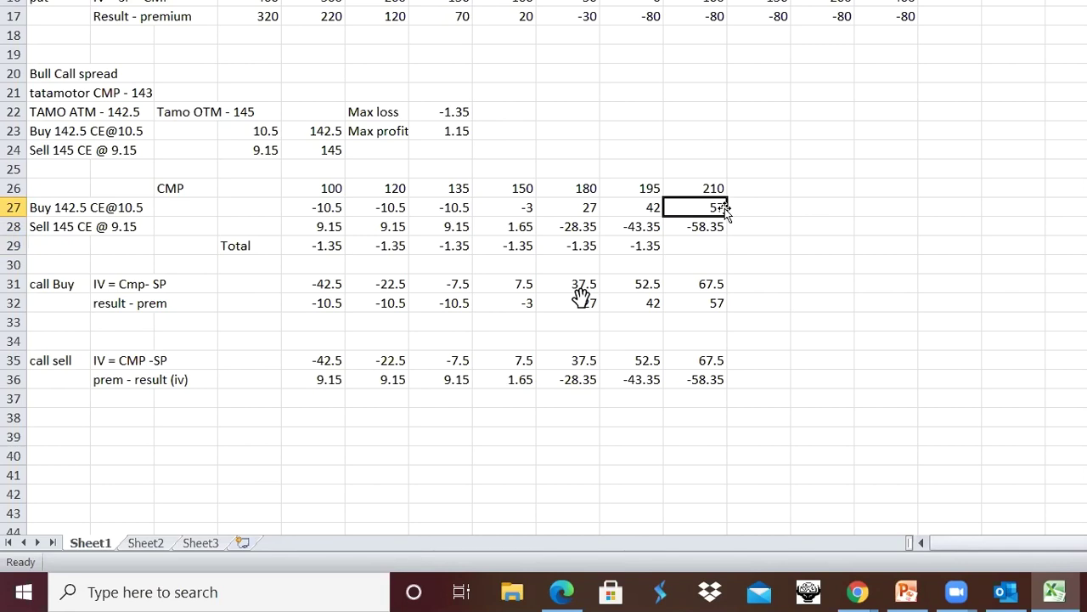
left_click(708, 248)
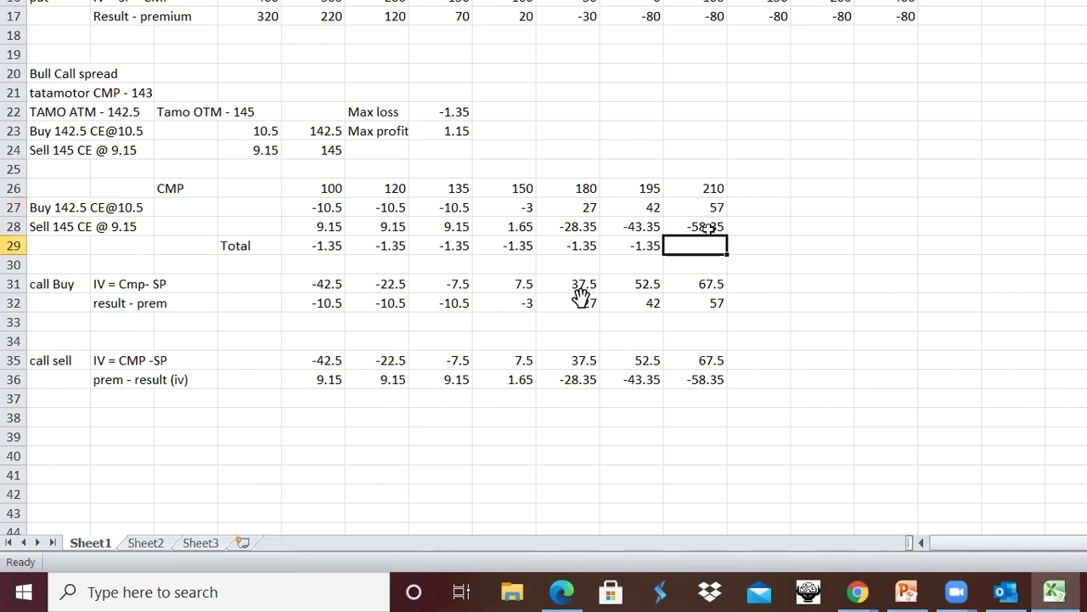
Step: Re-enter the Sell 145 CE result for CMP 210 in K28 as =K36, linking it to the call sell result
left_click(712, 227)
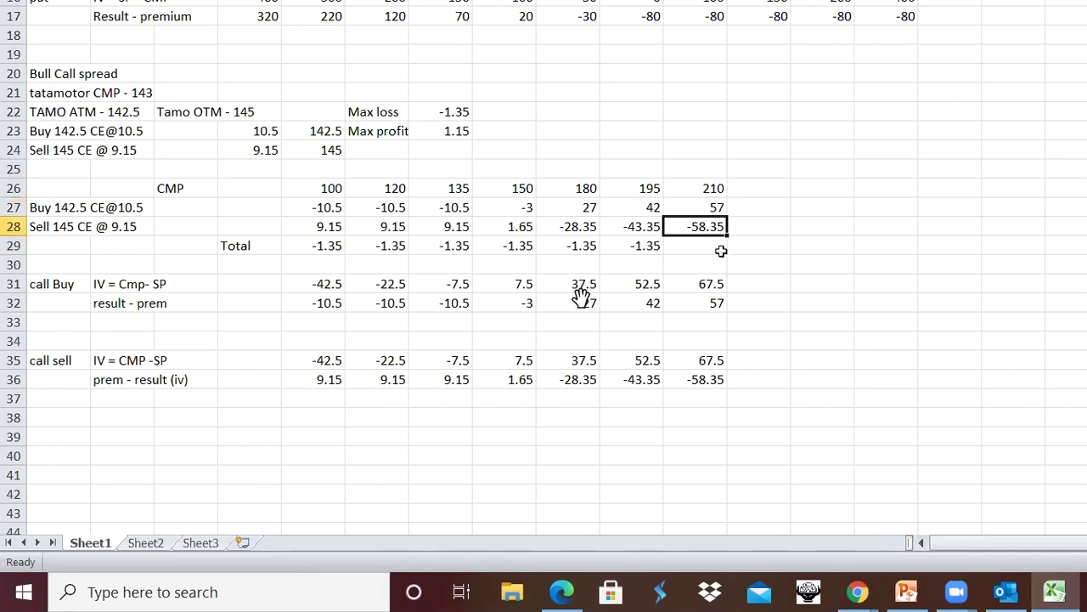
type("=")
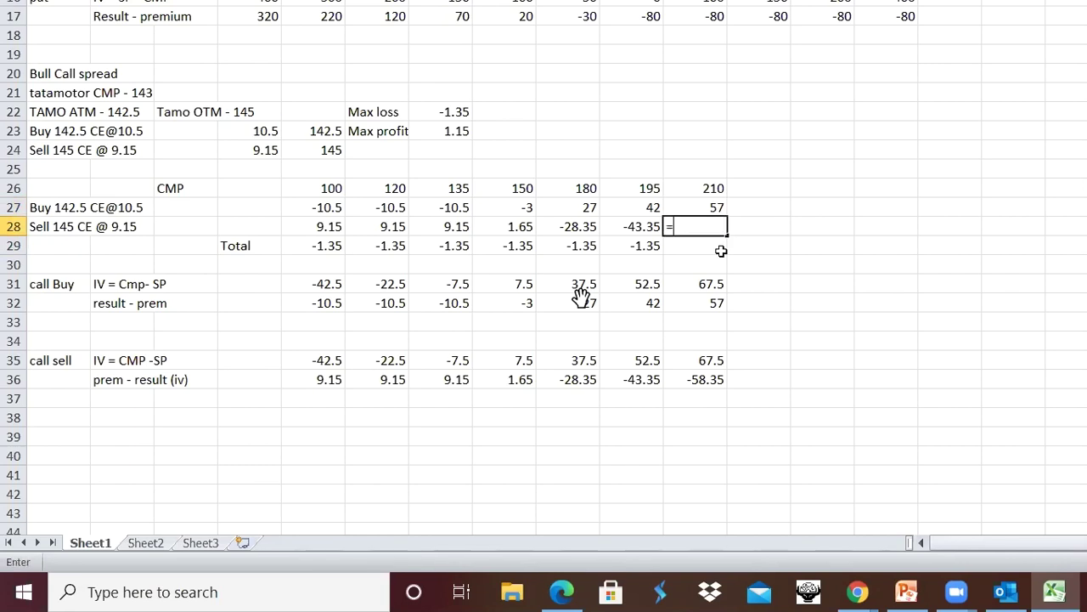
key("Down")
key("Down")
key("Down")
key("Down")
key("Down")
key("Down")
key("Down")
key("Down")
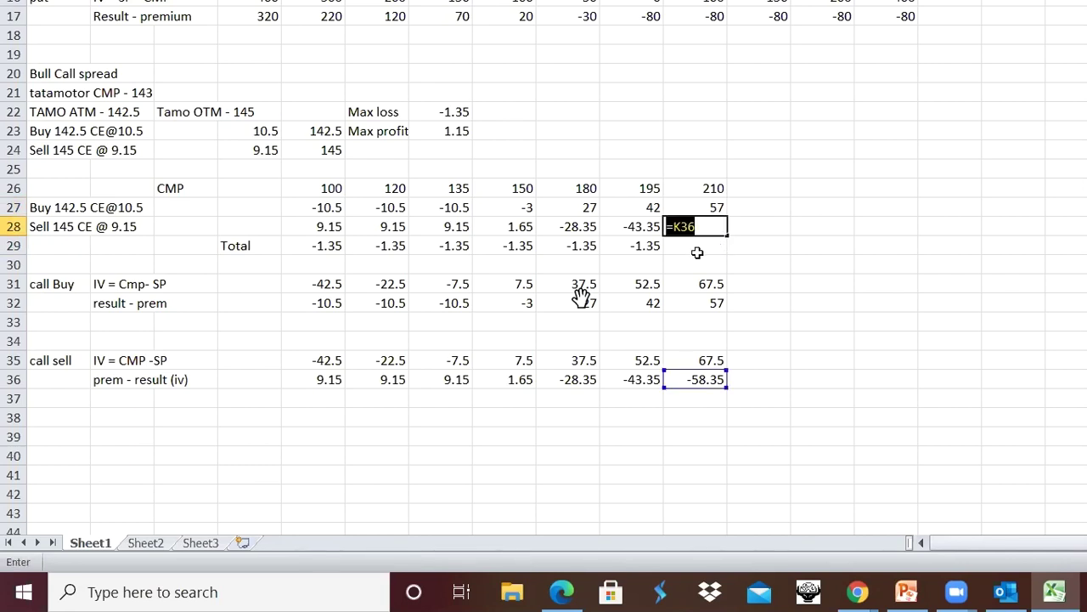
left_click(696, 248)
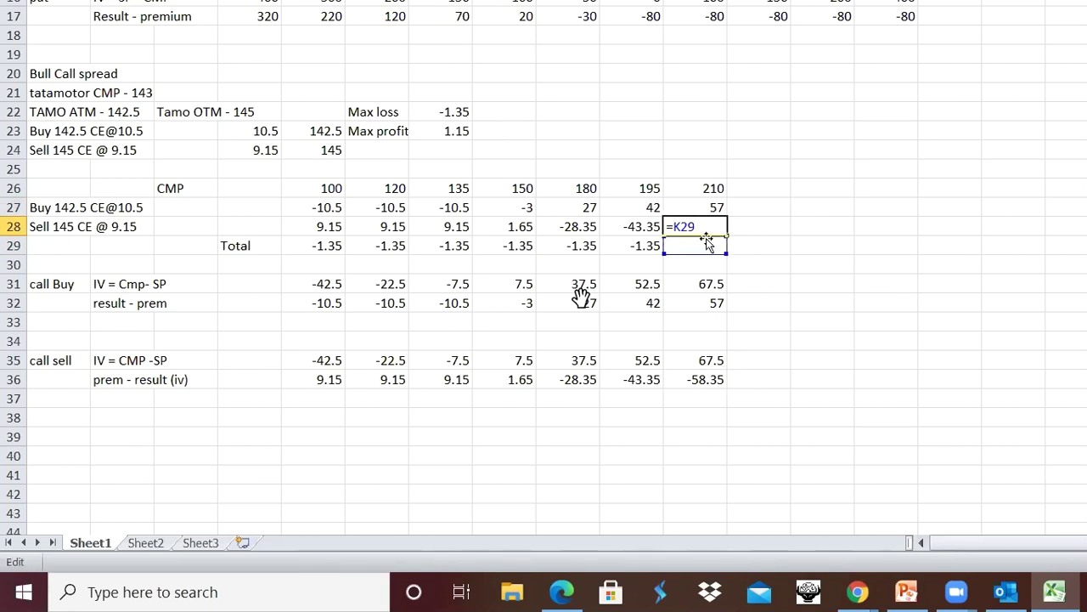
left_click(710, 227)
key("BackSpace")
key("BackSpace")
key("BackSpace")
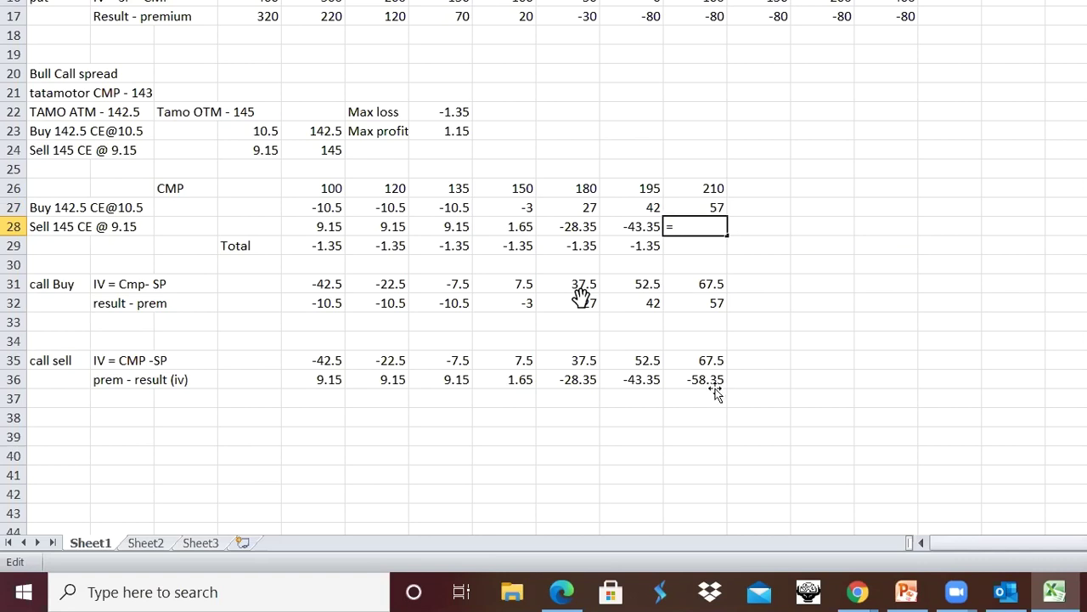
left_click(714, 382)
key("Return")
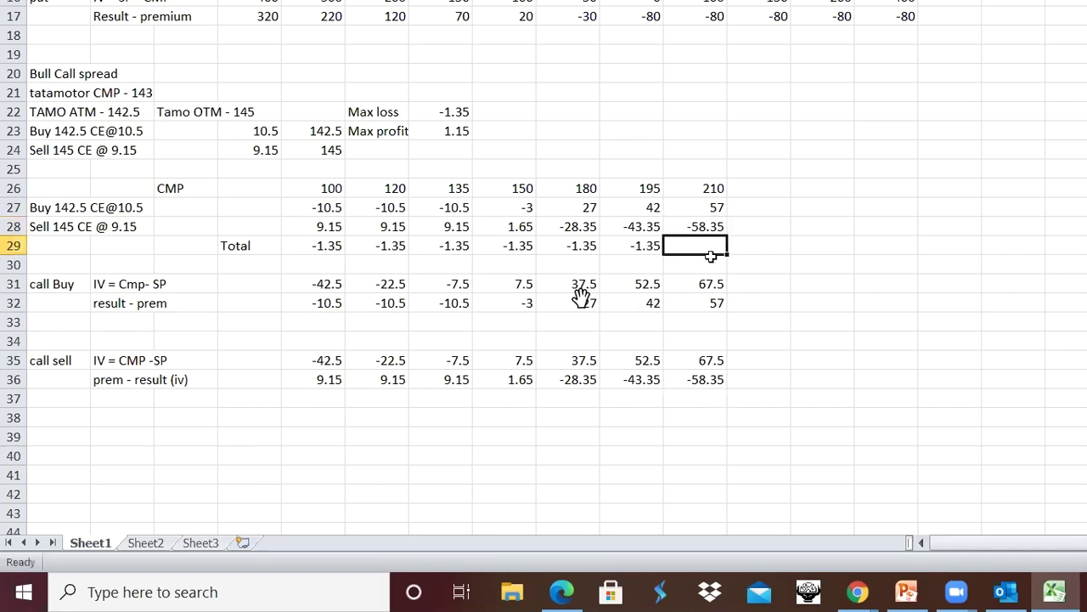
Step: Total the sell and buy results for CMP 210 in K29 with the formula =K28+K27
type("=")
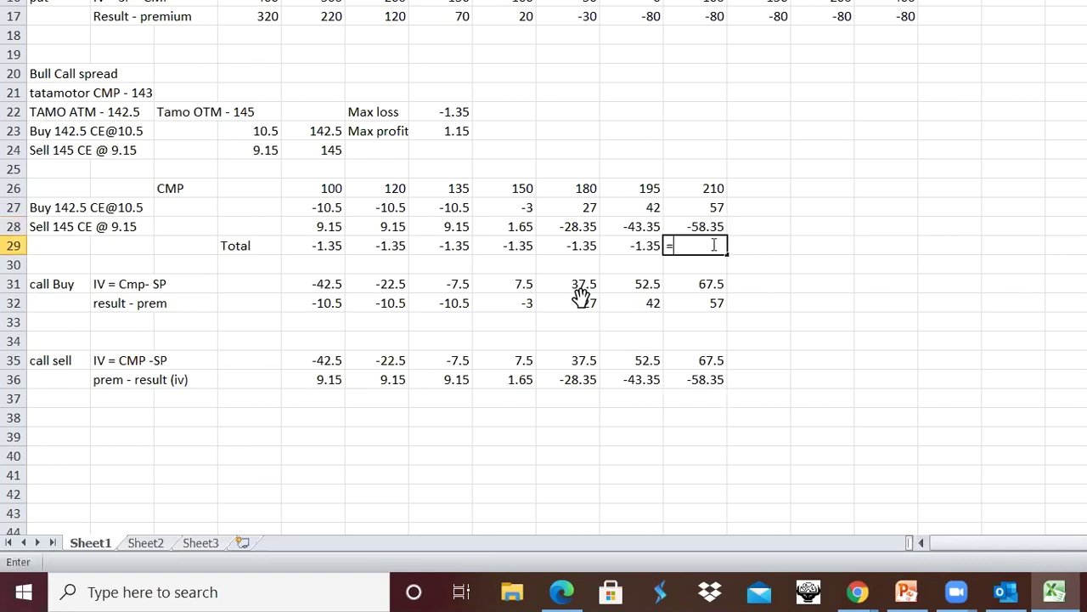
left_click(713, 228)
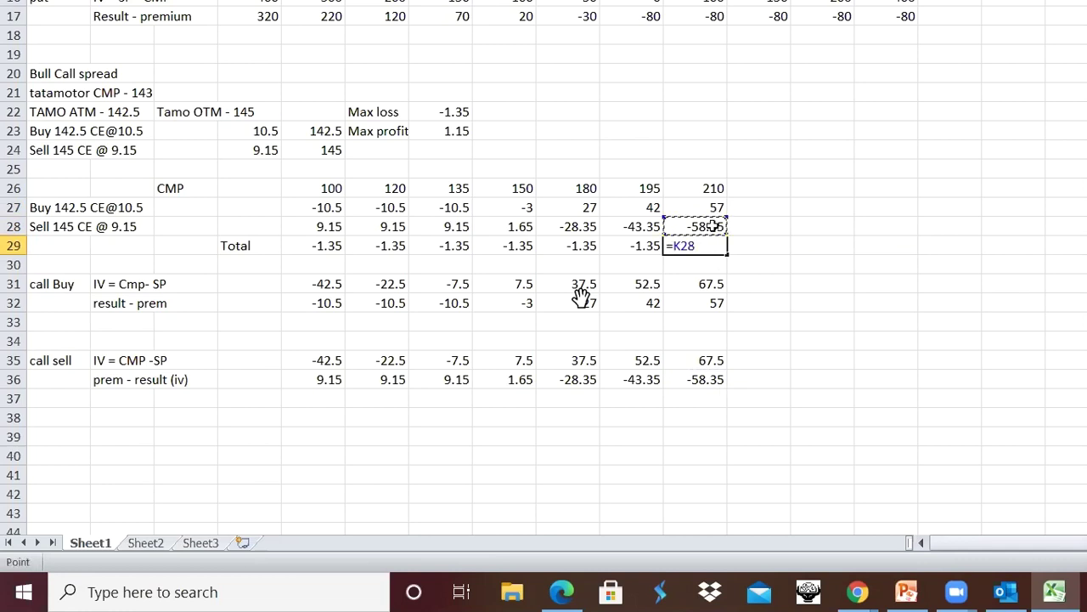
type("+")
left_click(716, 208)
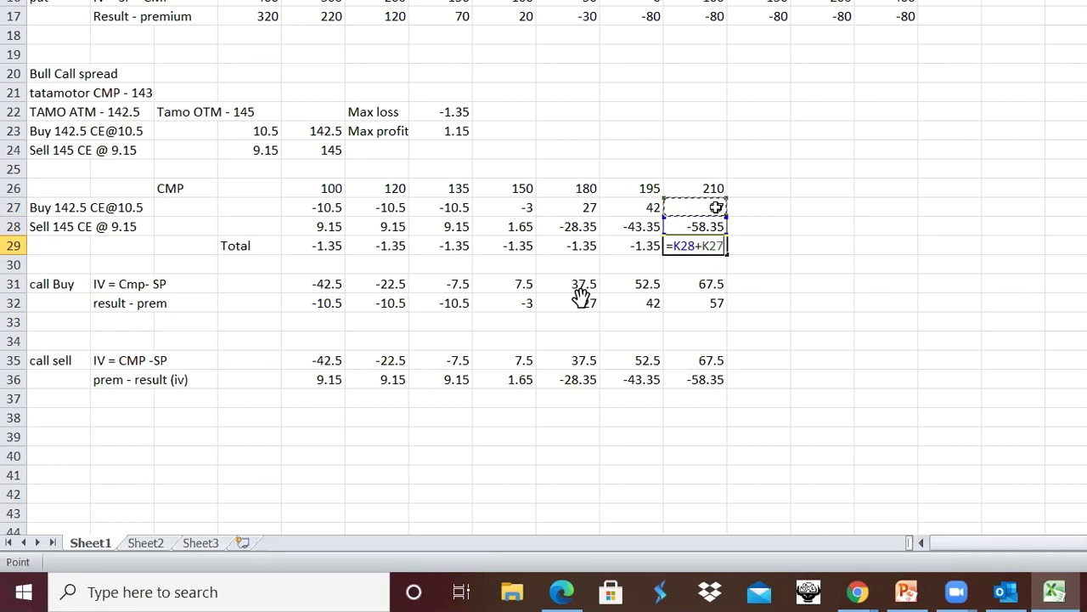
key("Return")
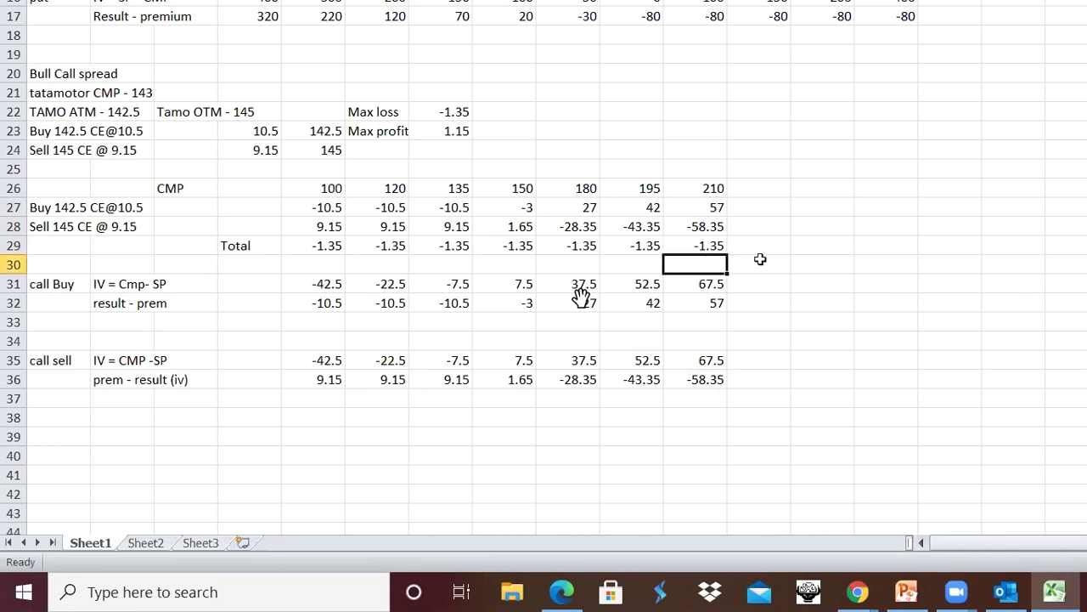
left_click(849, 237)
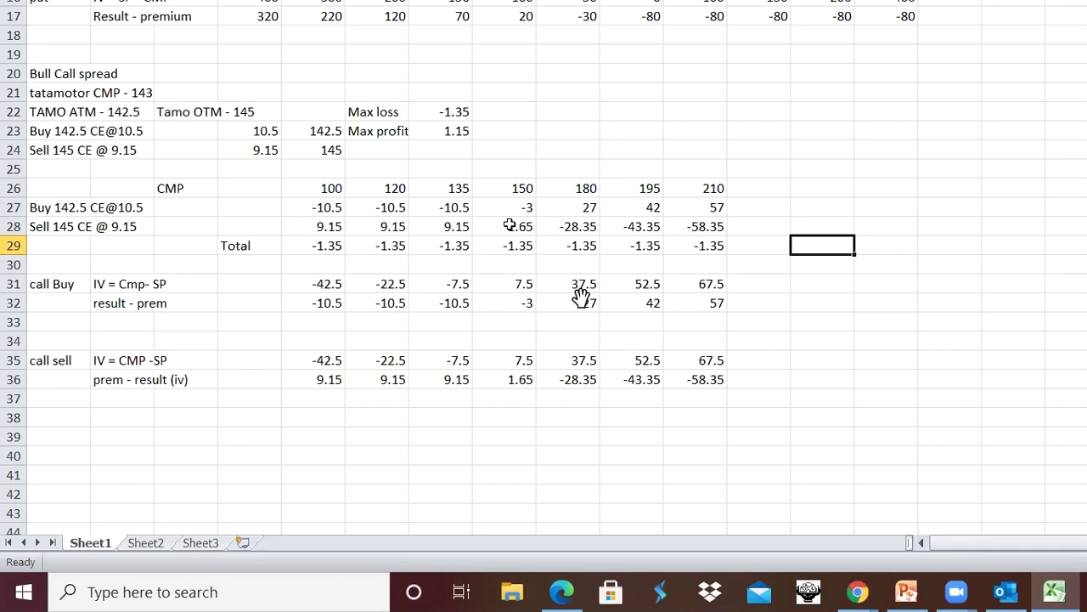
Step: Re-enter the call buy intrinsic value for CMP 180 in I31 as =I26-E23, subtracting the 142.5 strike
left_click(590, 208)
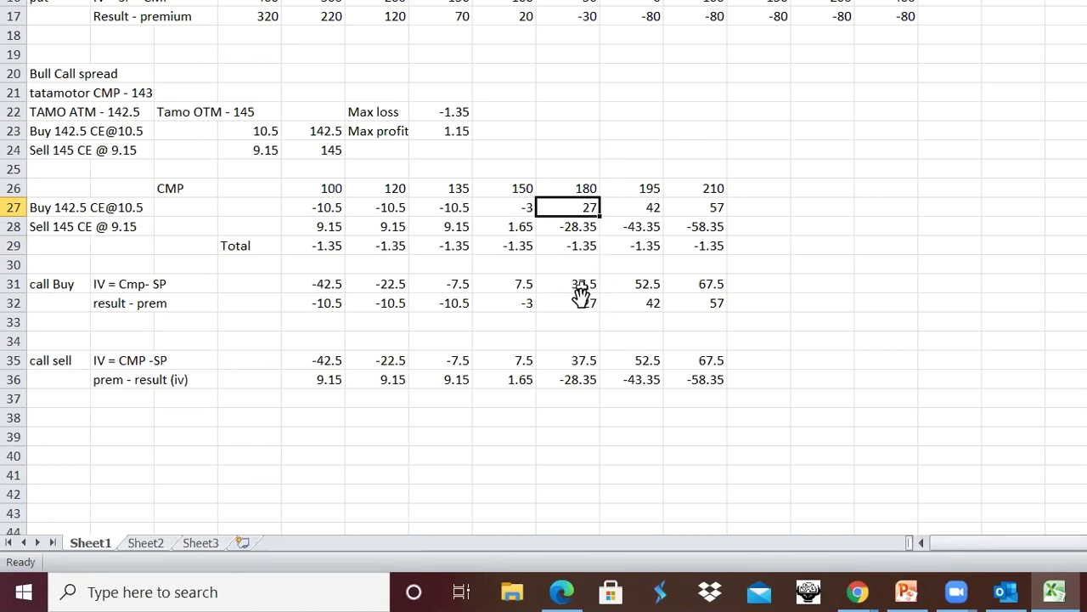
left_click(581, 285)
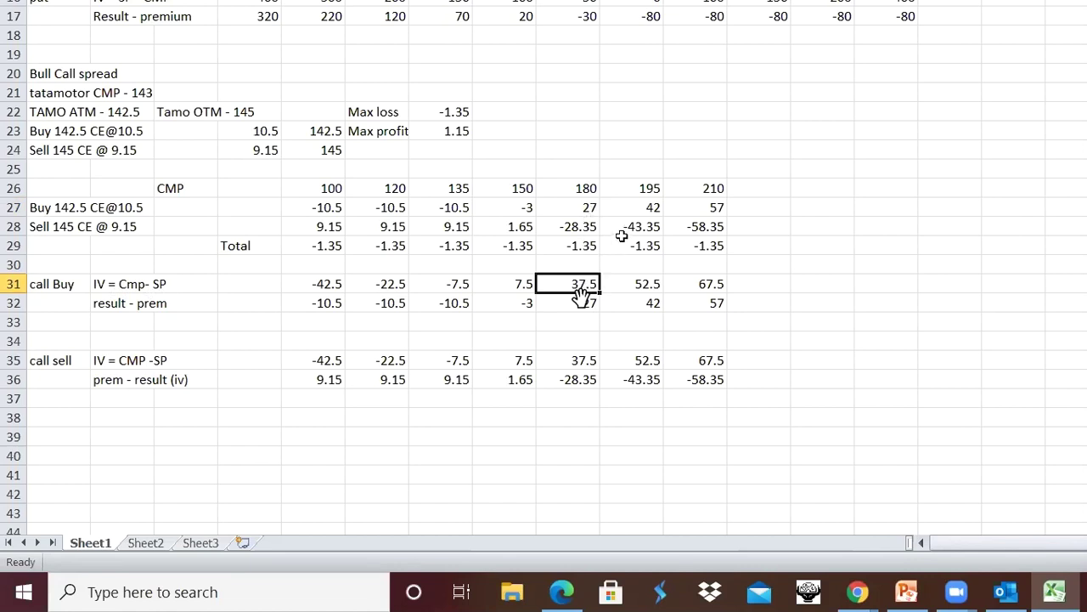
type("=")
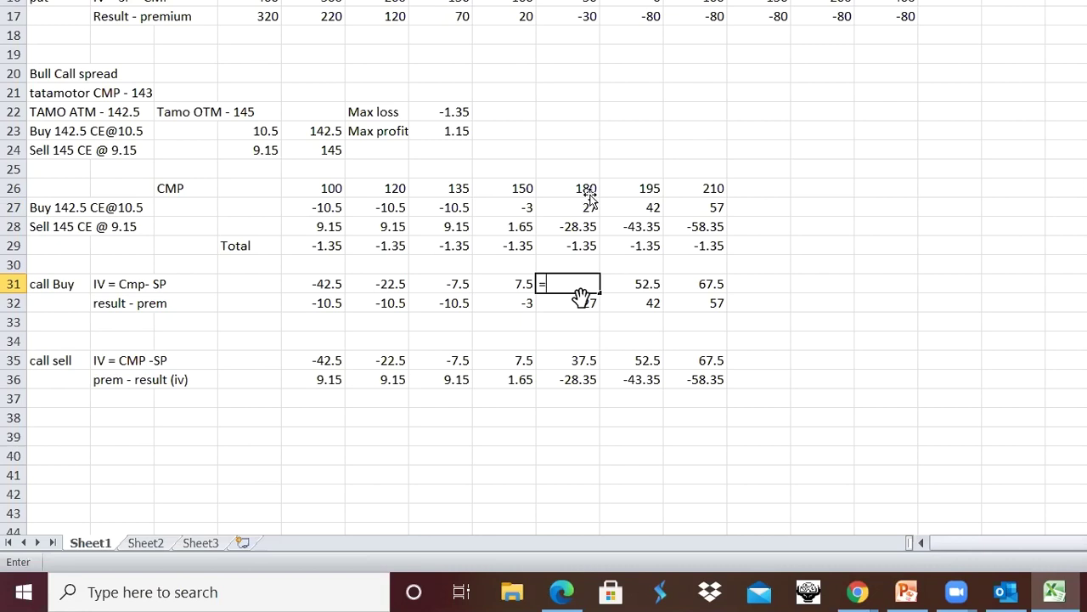
left_click(587, 188)
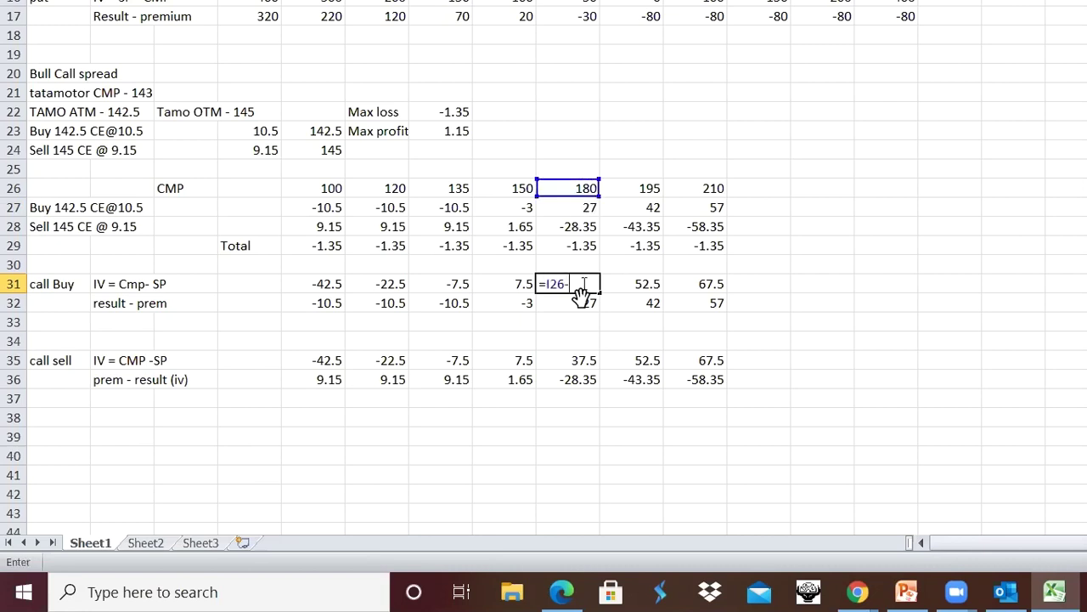
type("-")
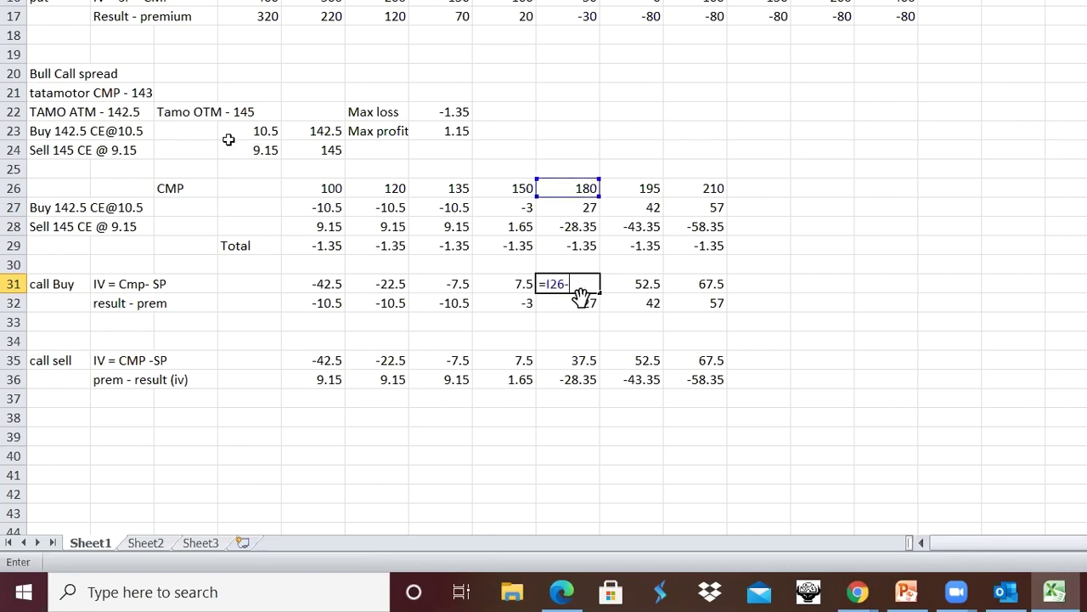
left_click(333, 131)
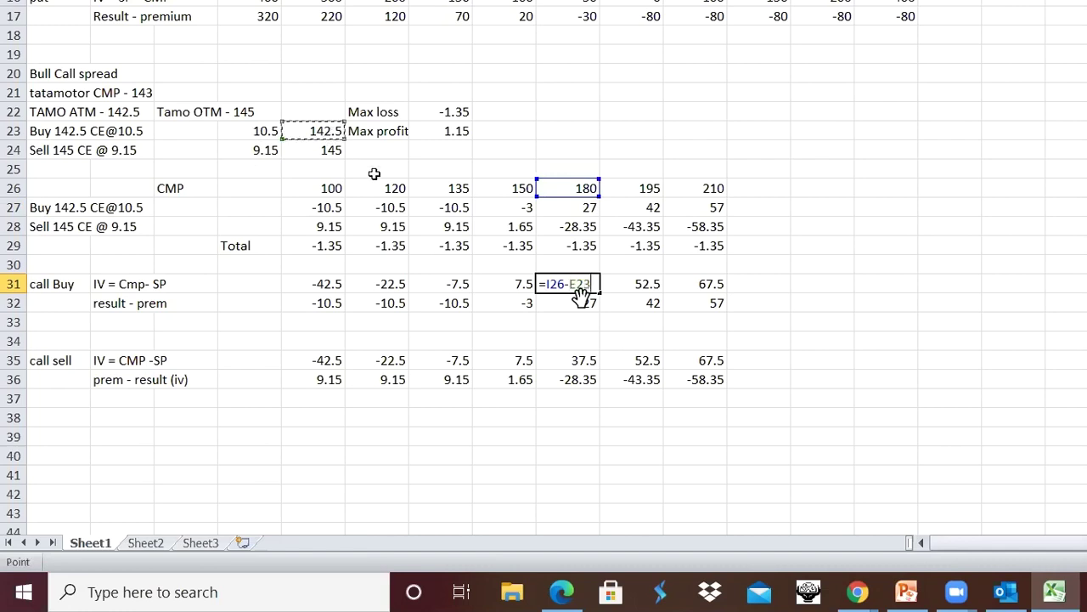
key("Return")
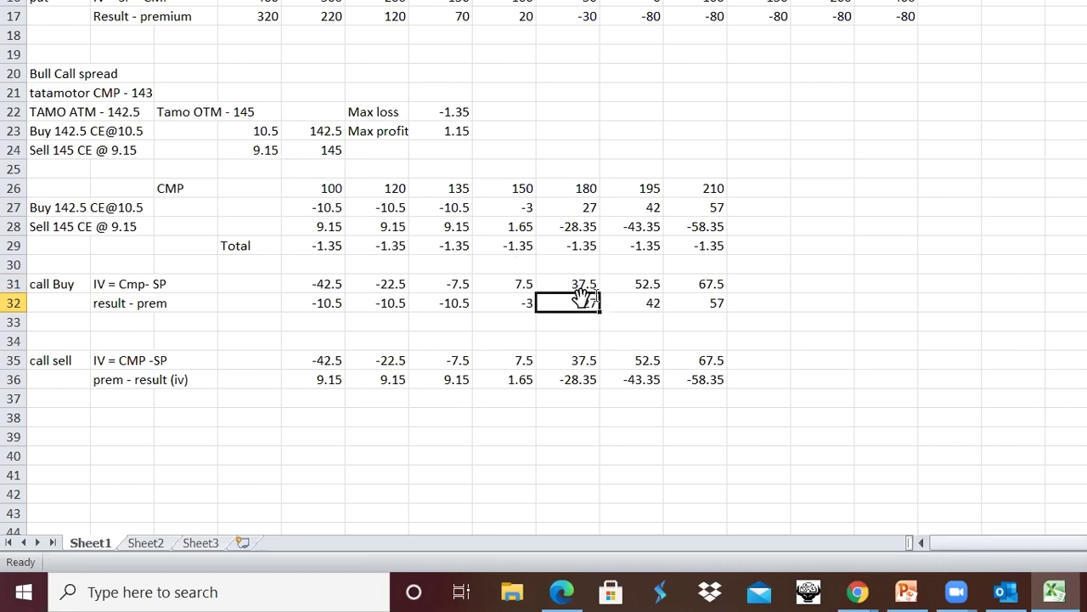
Step: Re-enter the call buy result for CMP 180 in I32 as =I31-D23, subtracting the 10.5 premium
type("=")
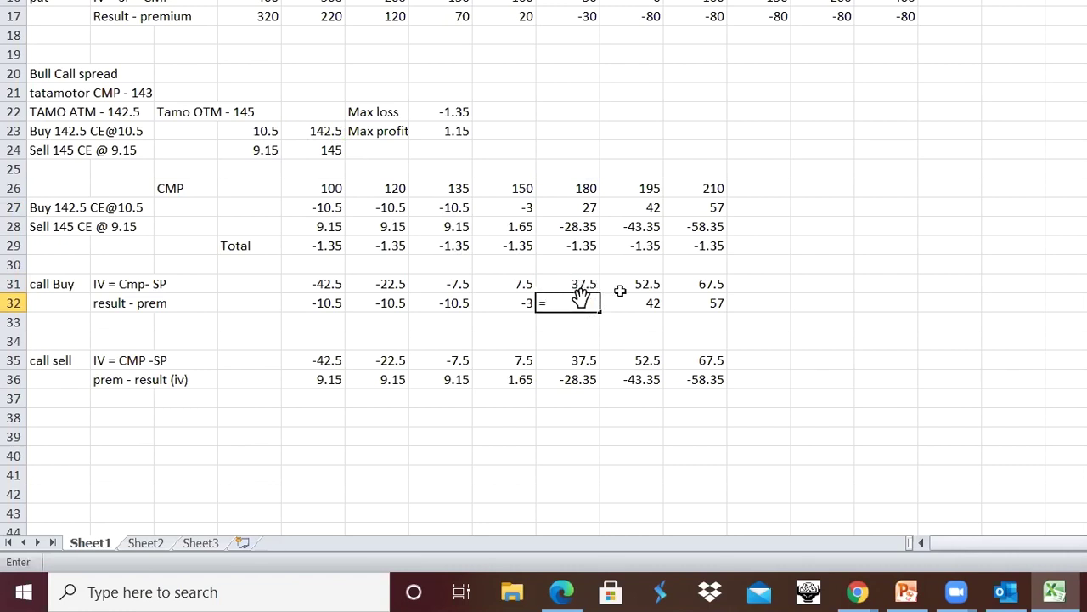
left_click(581, 284)
type("-")
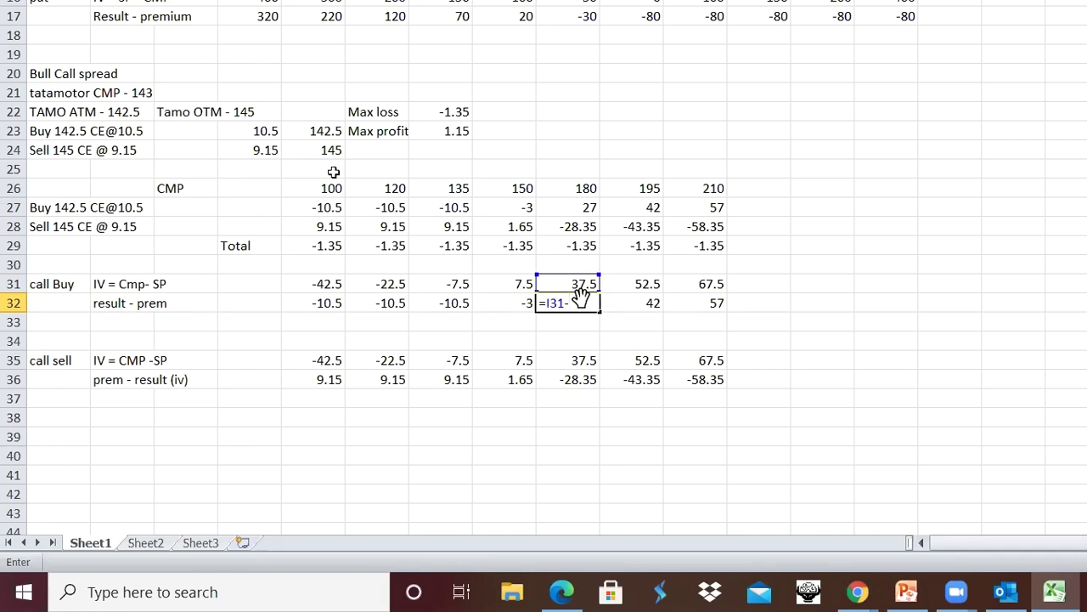
left_click(268, 131)
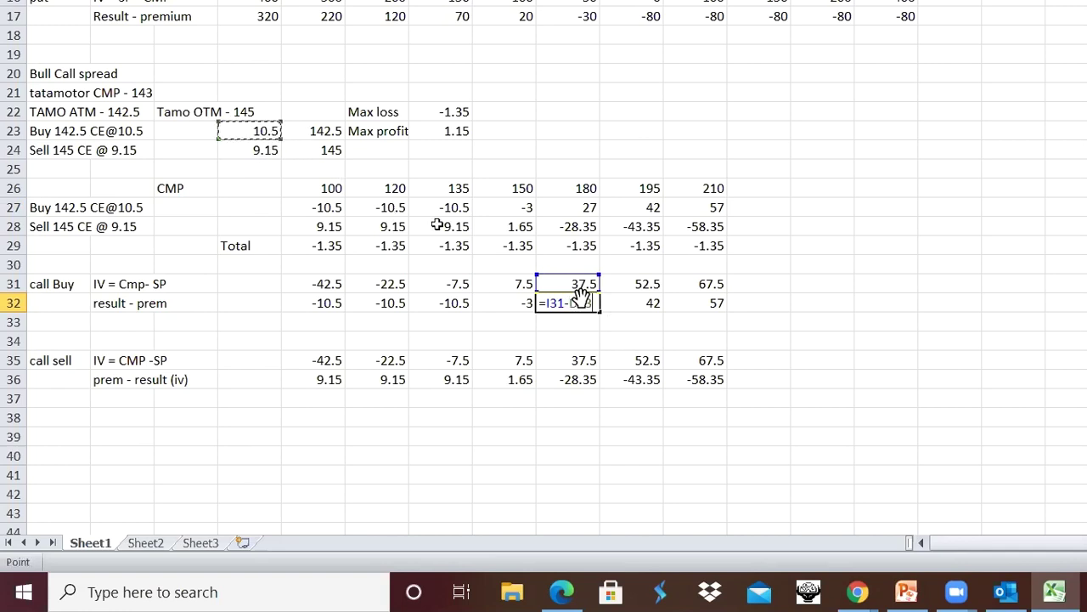
key("Return")
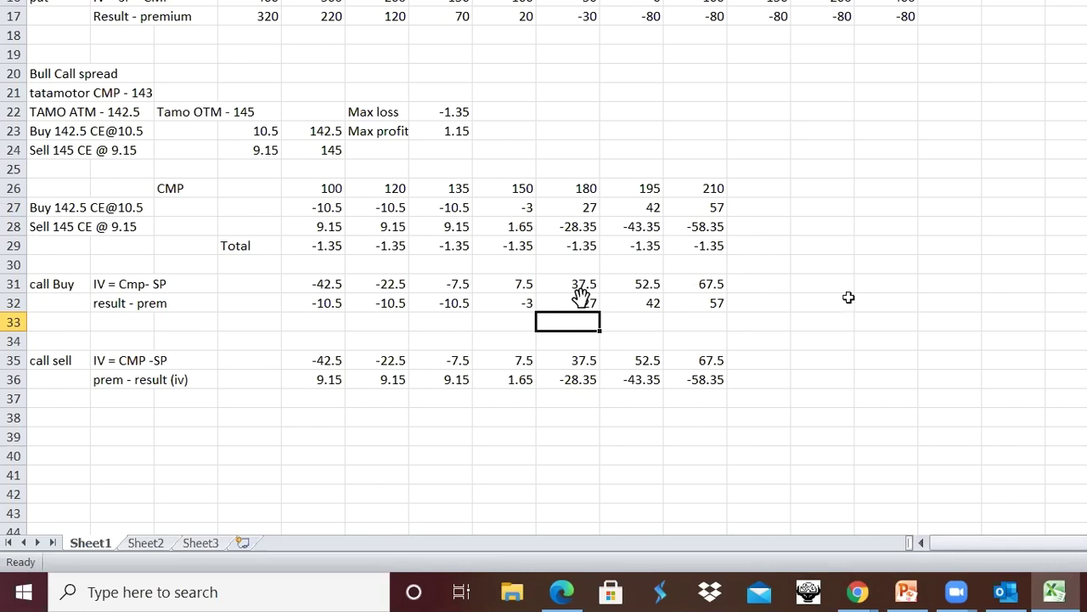
key("Right")
key("Right")
key("Right")
key("Up")
key("Up")
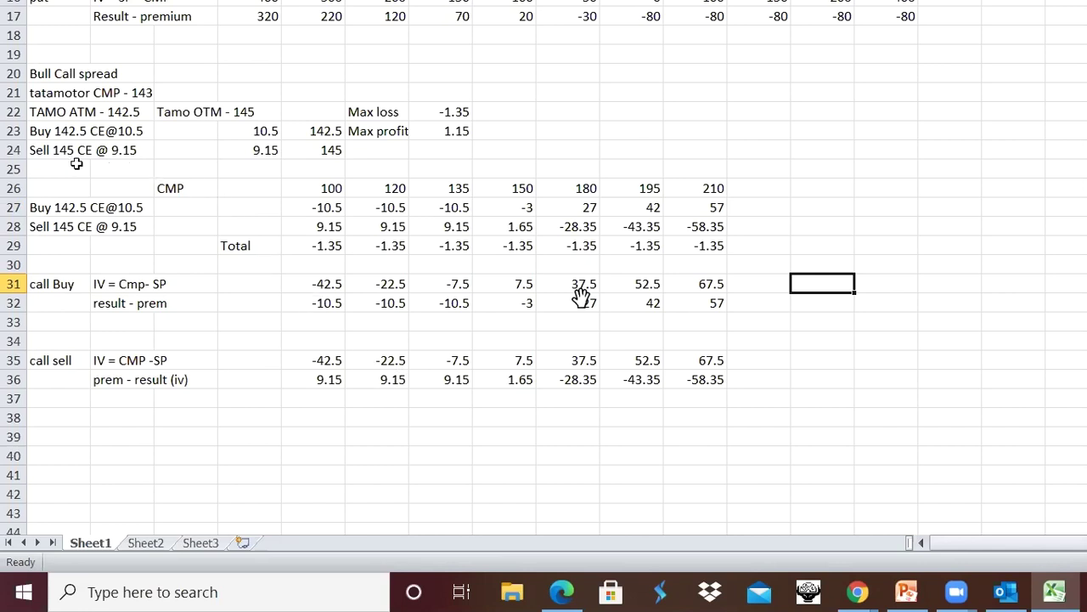
Step: Examine the call sell intrinsic values in E35:K35 to check which strike price they use
left_click(590, 364)
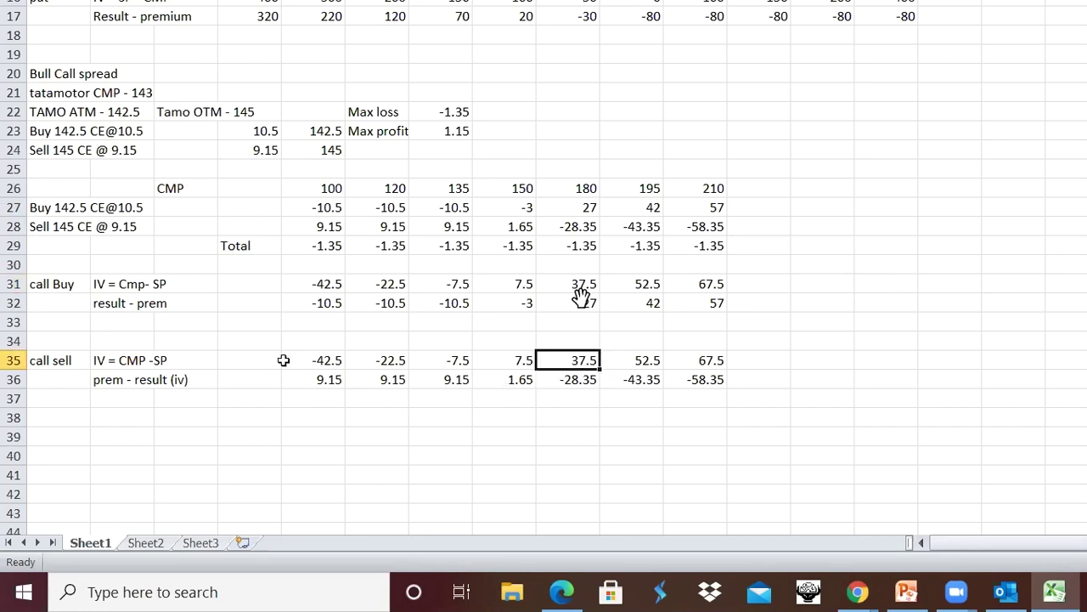
left_click(335, 360)
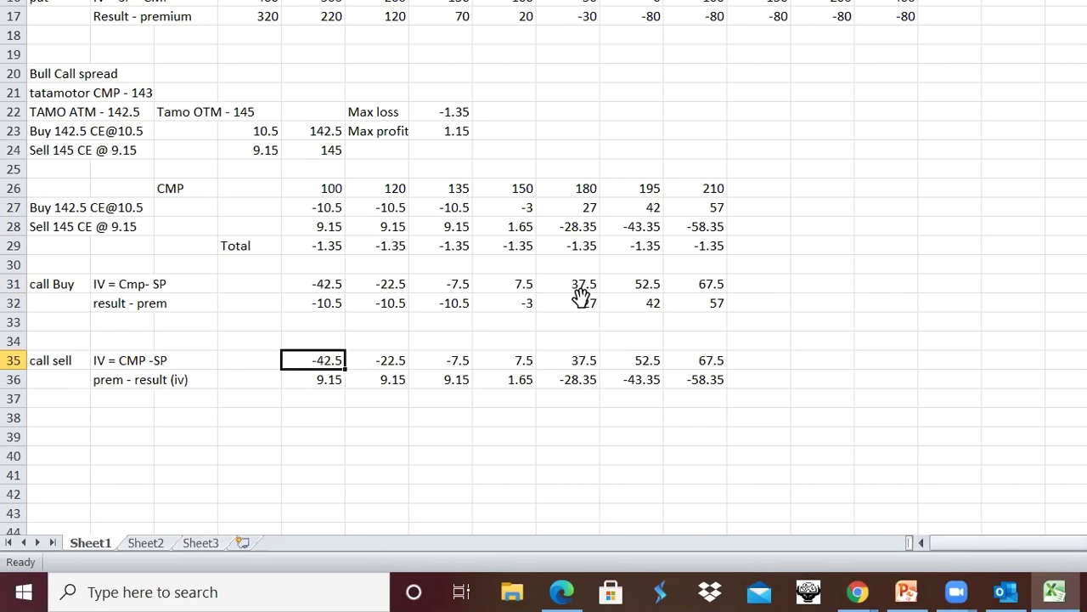
key("shift+Right")
key("shift+Right")
key("shift+Right")
key("shift+Right")
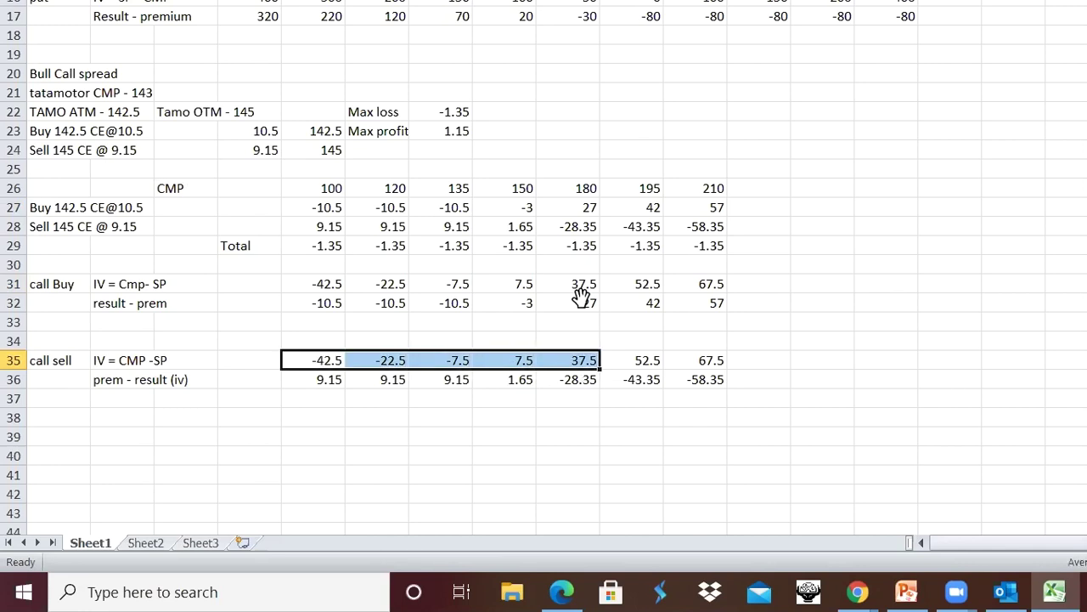
key("shift+Right")
key("shift+Right")
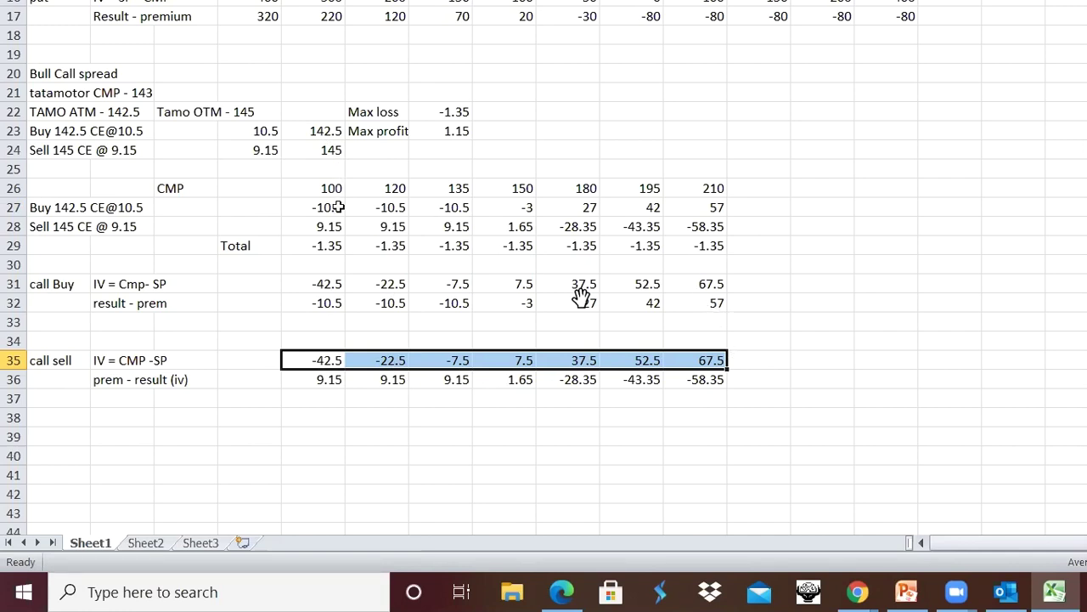
Step: Correct the call sell intrinsic value for CMP 100 in E35 to =E26-E24, using the 145 strike
left_click(333, 360)
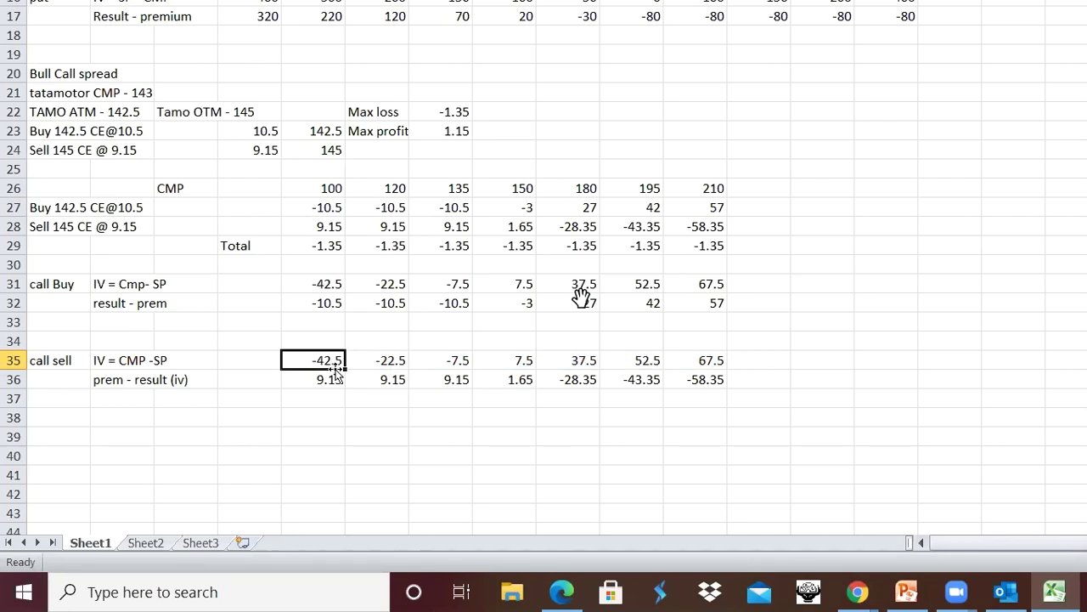
type("=")
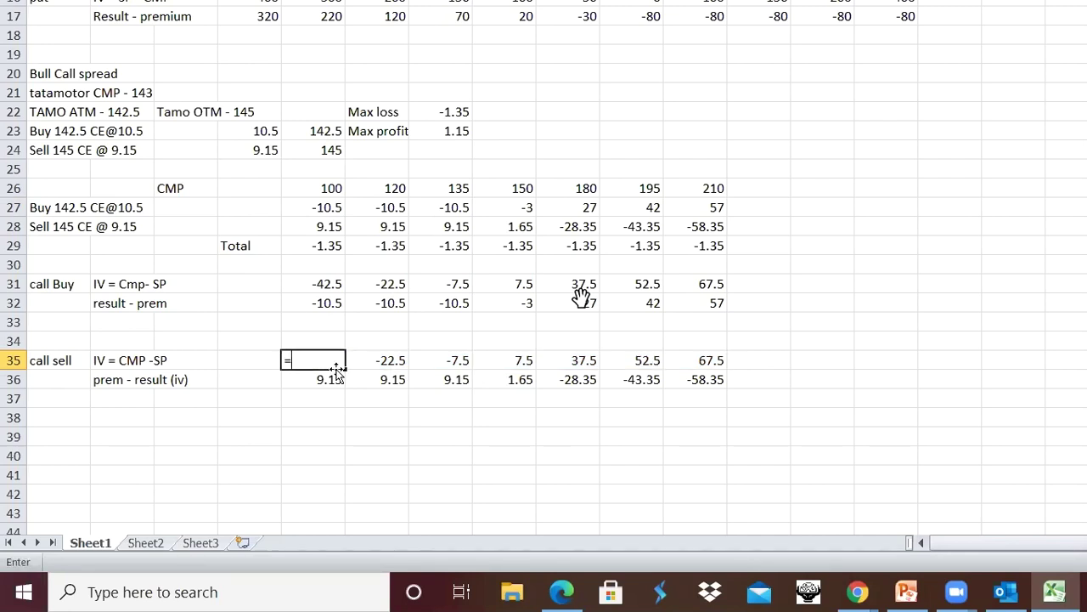
left_click(333, 186)
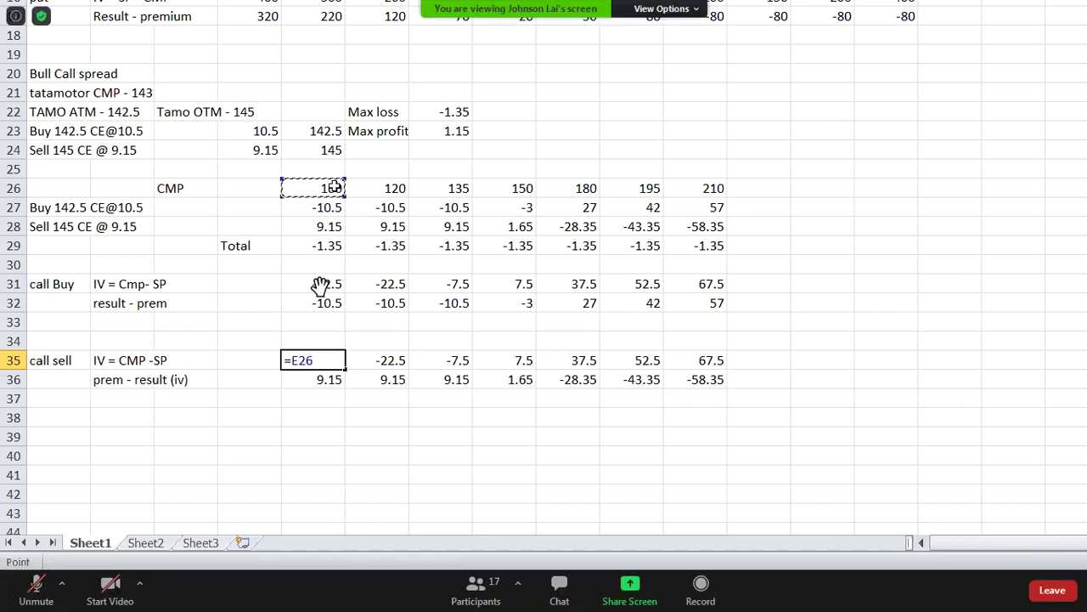
type("-")
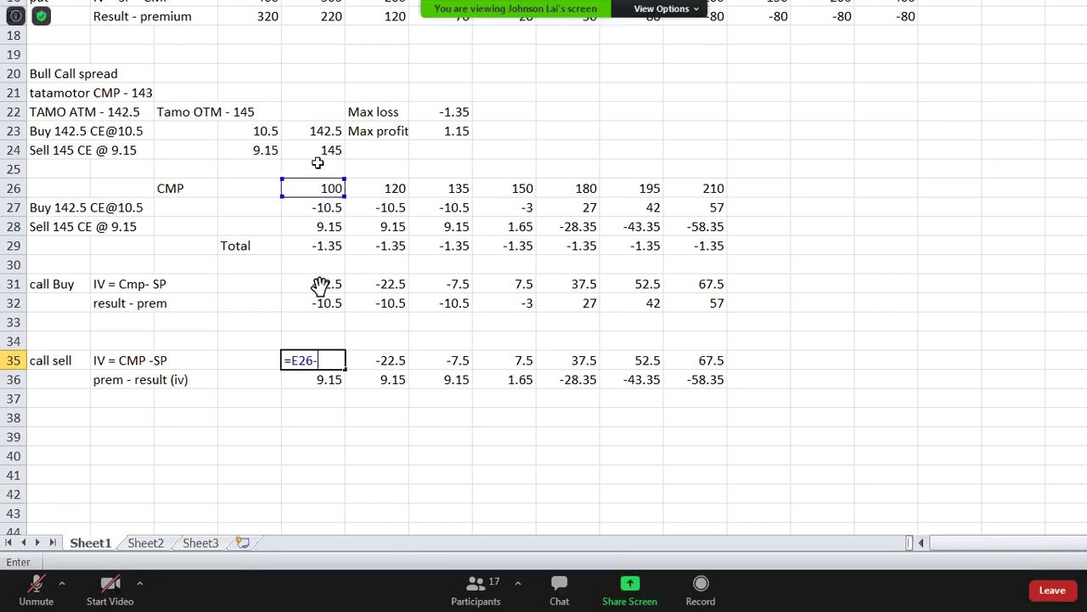
left_click(331, 153)
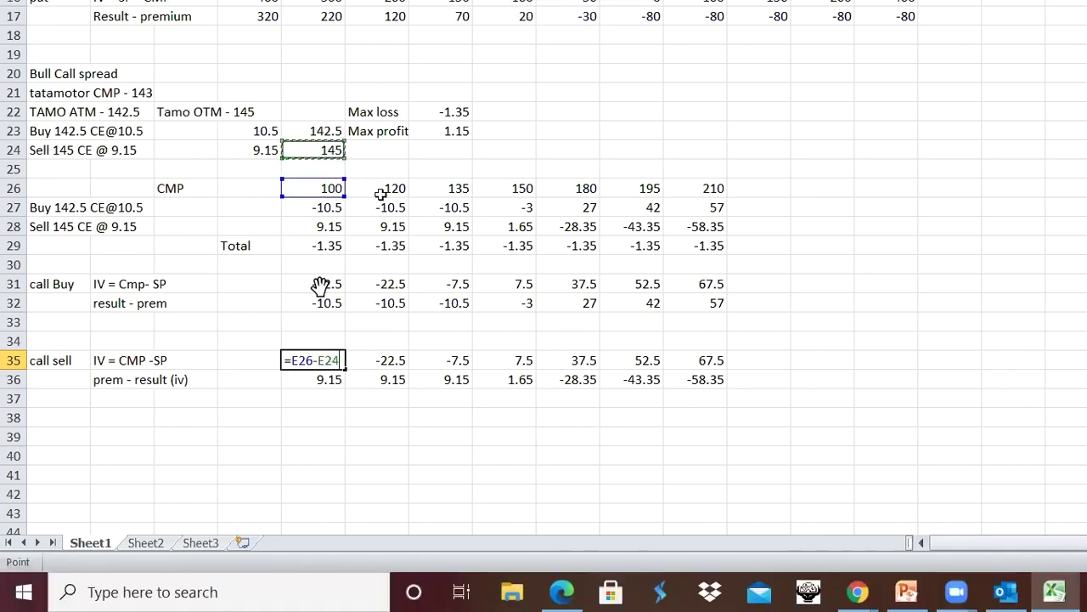
key("Return")
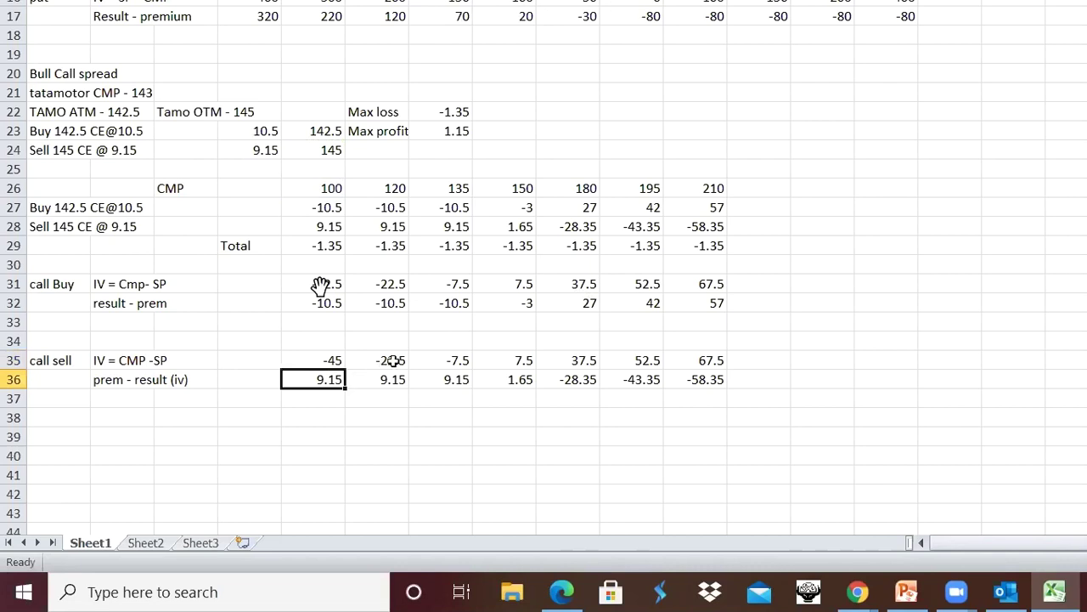
Step: Correct the call sell intrinsic value for CMP 120 in F35 with the formula =F26-E24
left_click(393, 358)
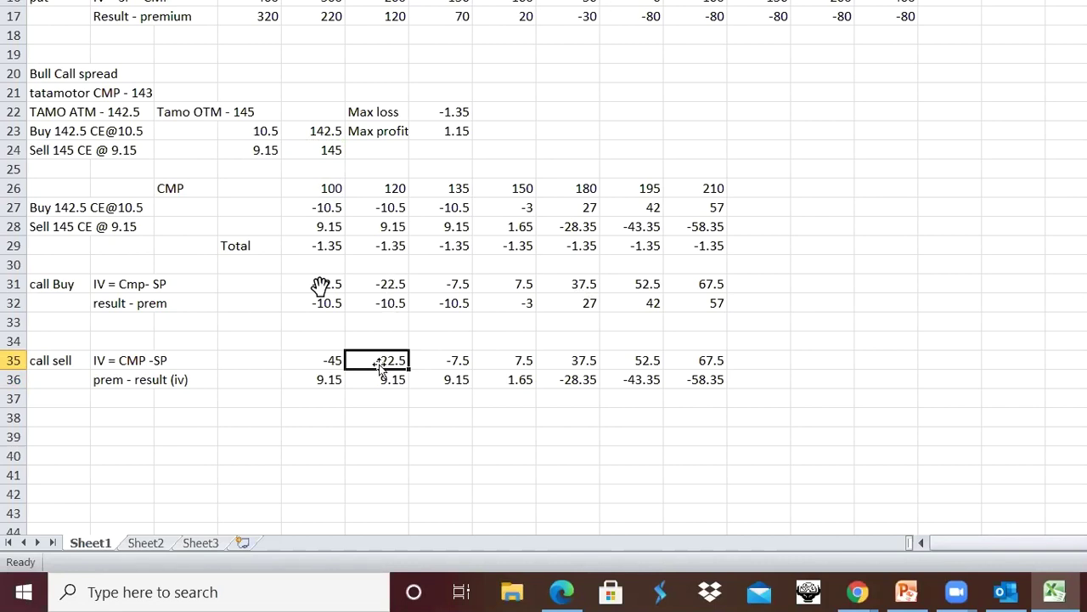
type("=")
left_click(395, 188)
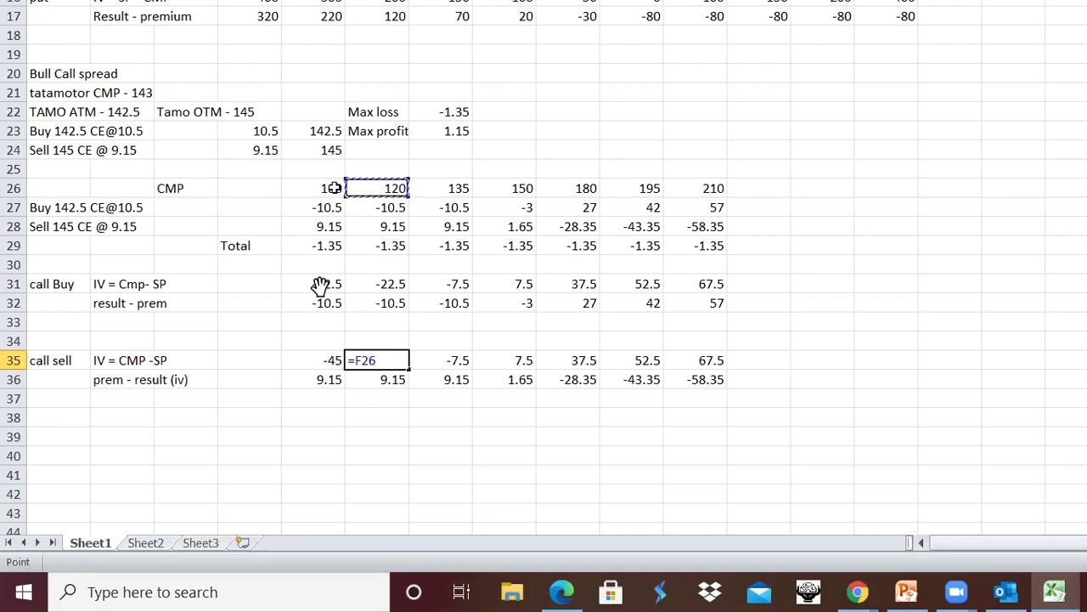
type("-")
left_click(327, 149)
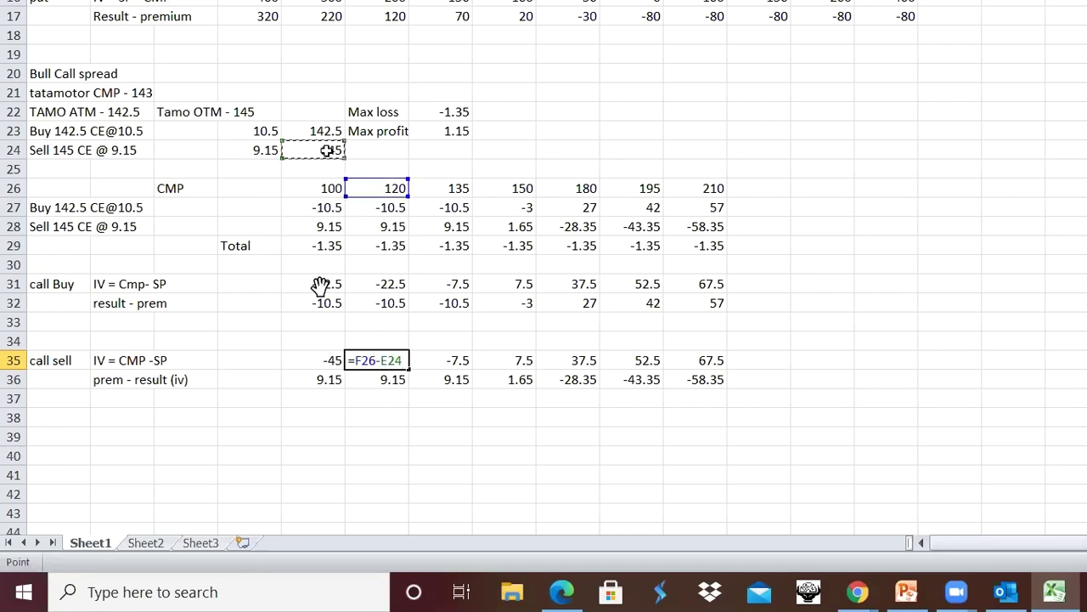
key("Return")
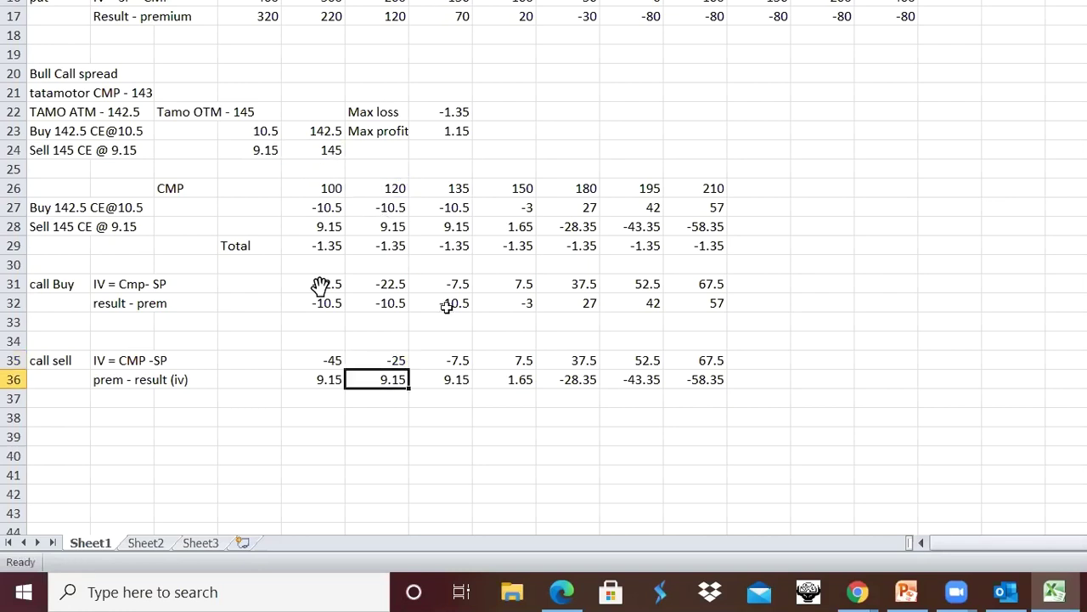
Step: Replace the call sell intrinsic value for CMP 135 in G35 with =G26-E24
left_click(451, 364)
type("=")
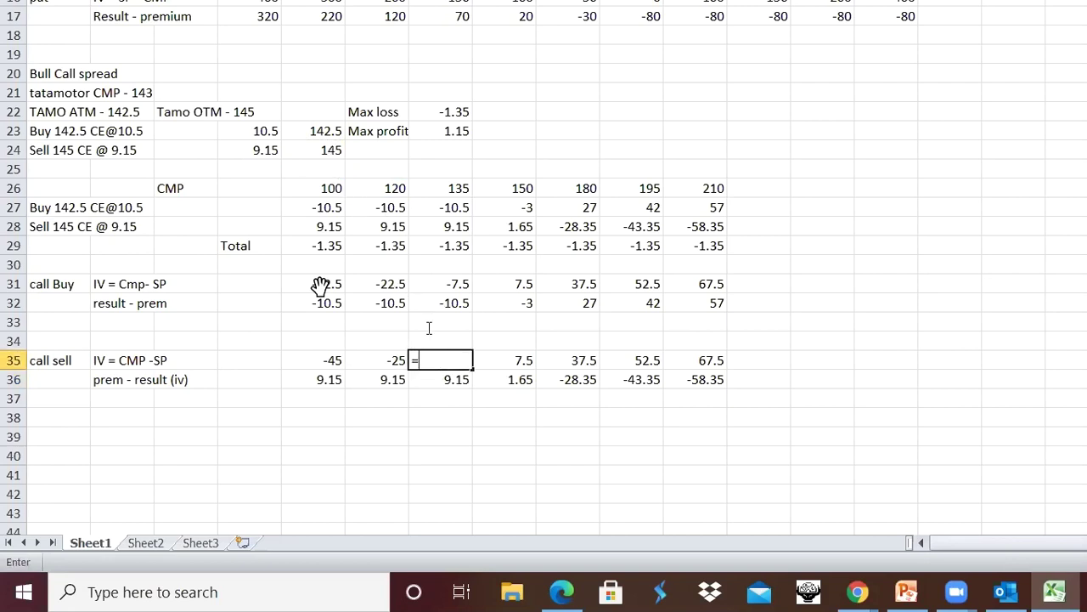
left_click(470, 195)
type("-")
left_click(343, 152)
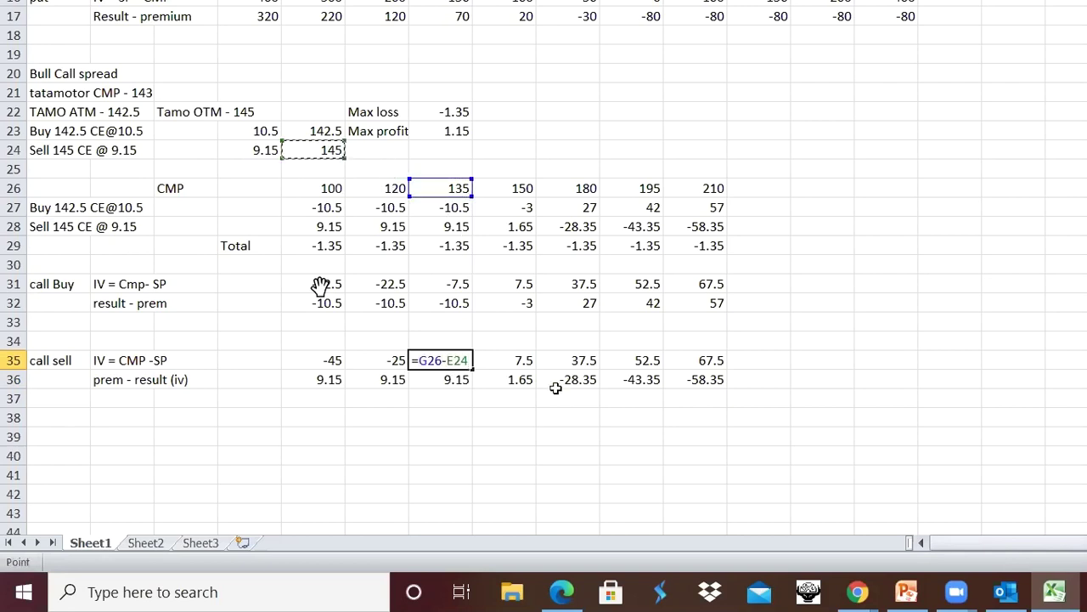
key("Return")
Step: Correct the call sell intrinsic value for CMP 150 in H35 to =H26-E24, using the 145 strike
left_click(517, 359)
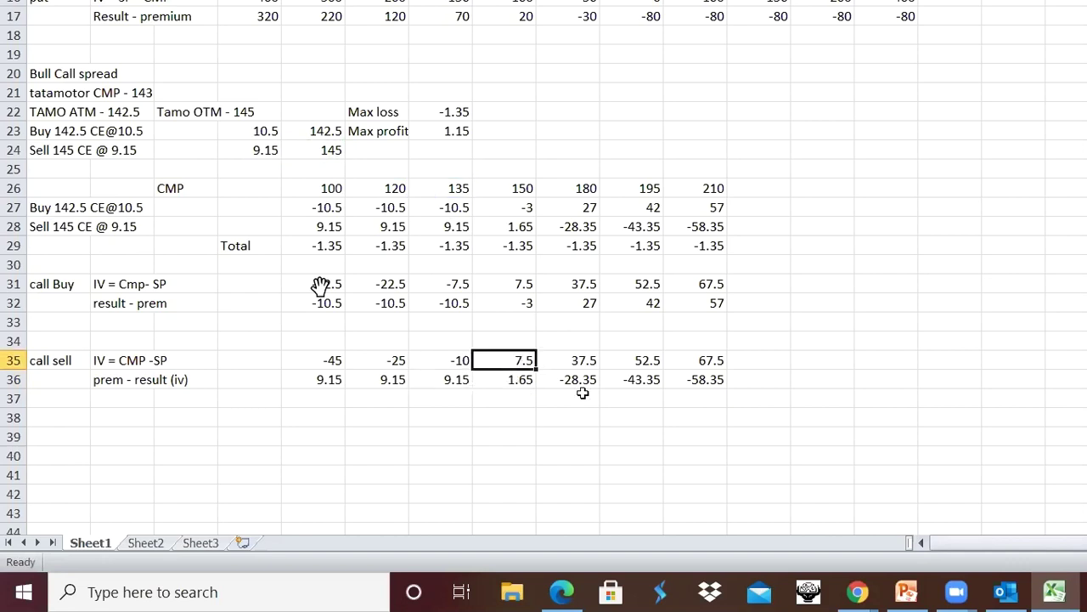
type("=")
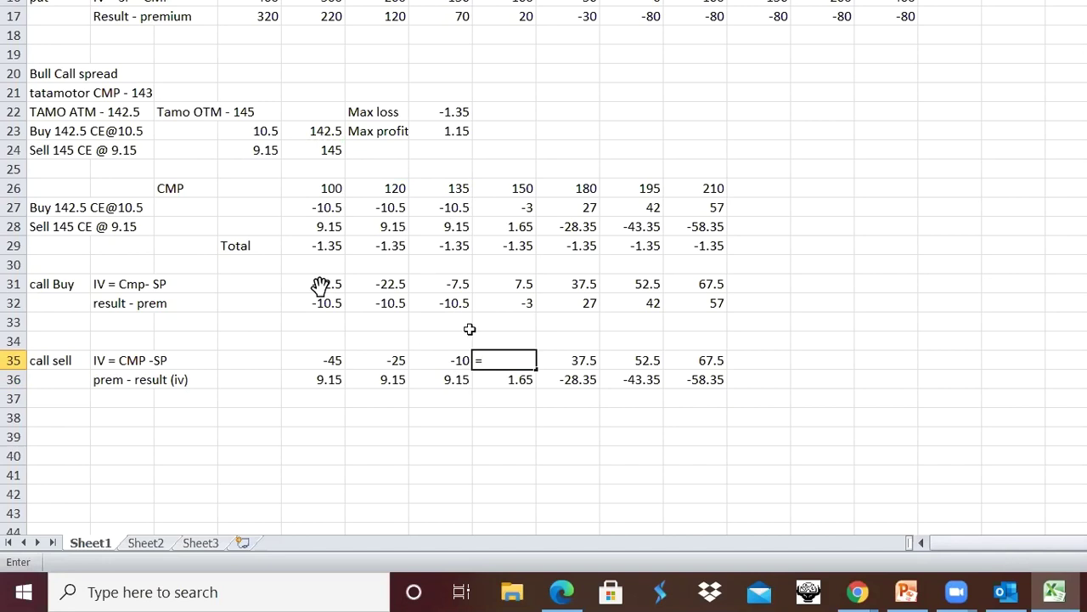
left_click(522, 185)
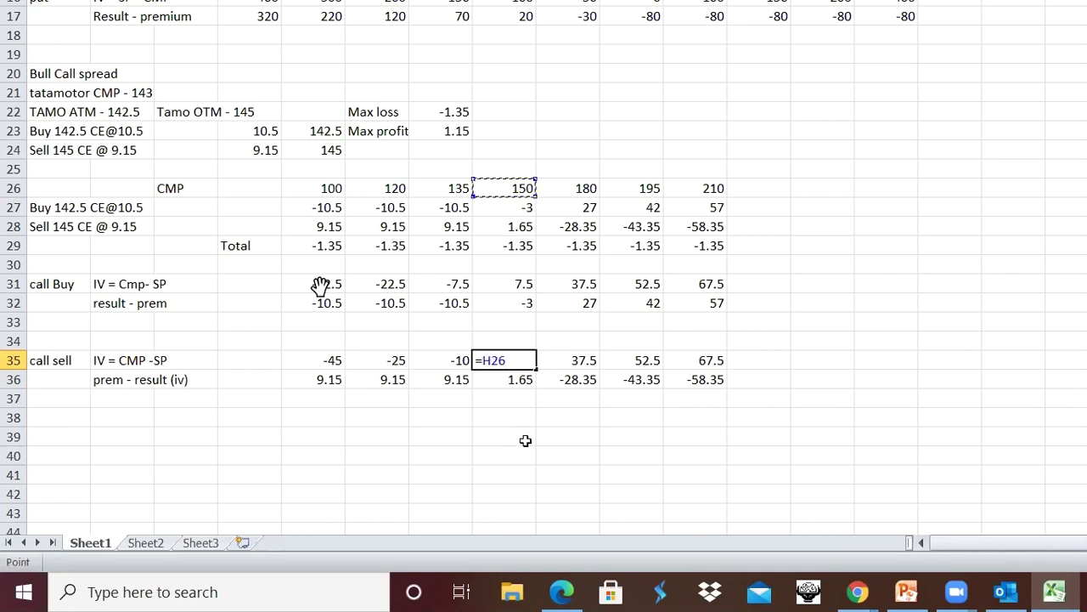
type("-")
left_click(333, 153)
key("Return")
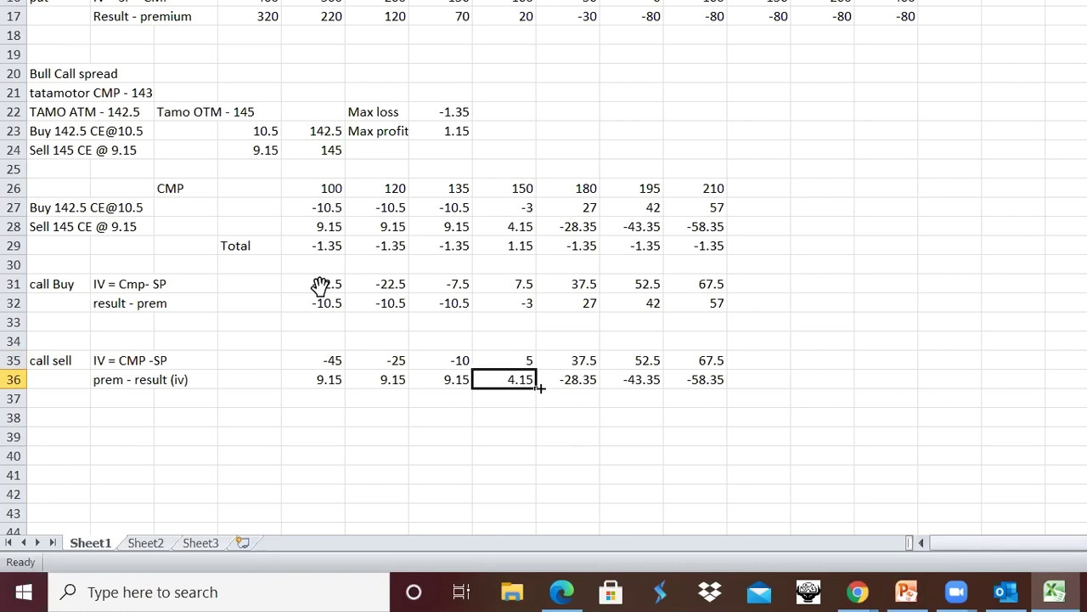
Step: Replace the call sell intrinsic value for CMP 180 in I35 with the formula =I26-E24
left_click(594, 362)
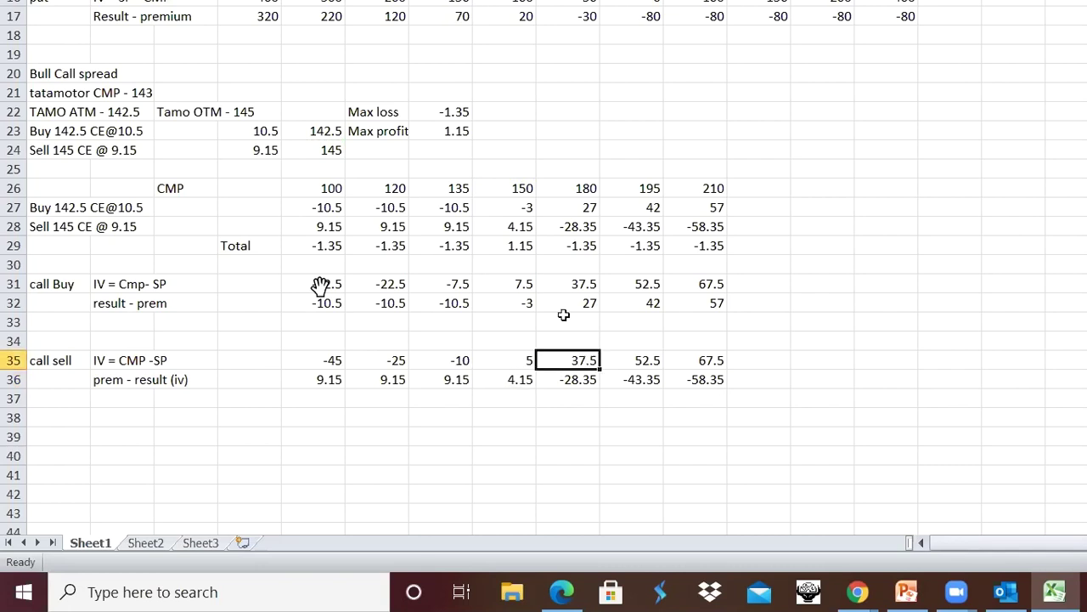
type("=")
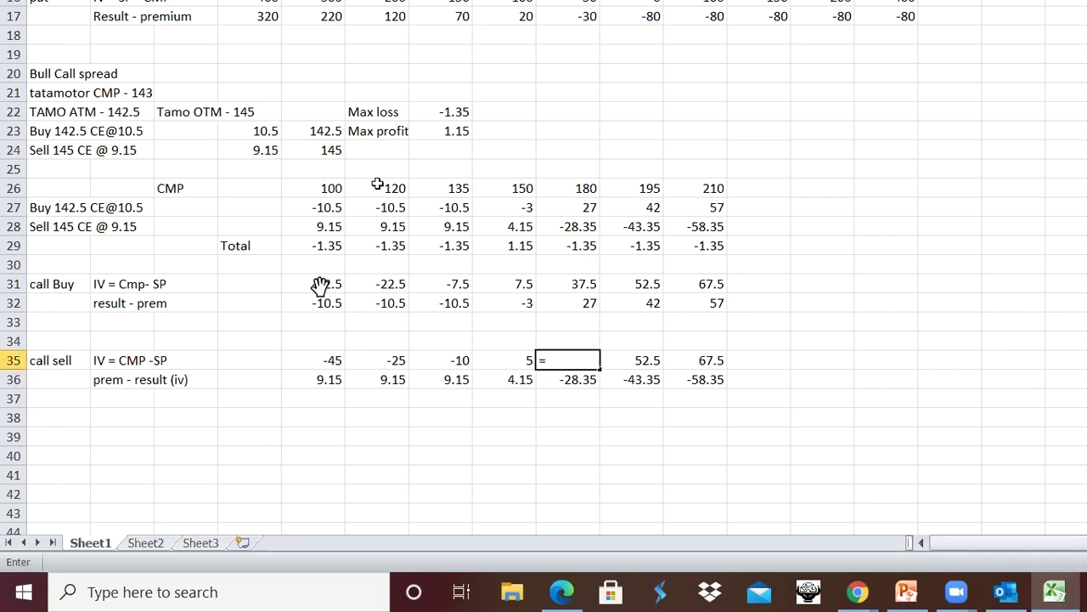
left_click(576, 190)
type("-")
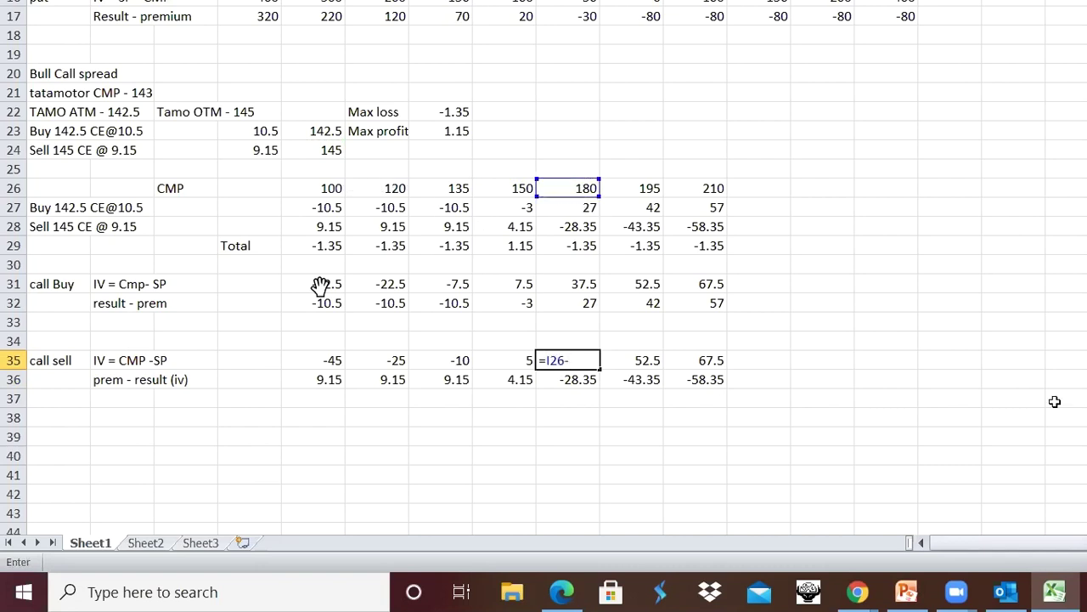
left_click(328, 150)
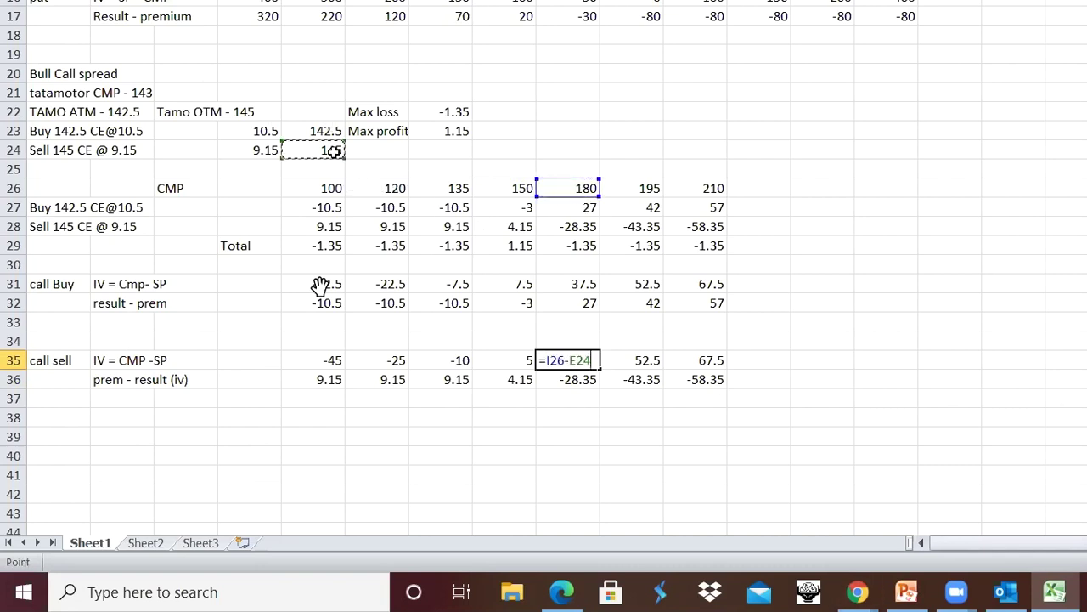
key("Return")
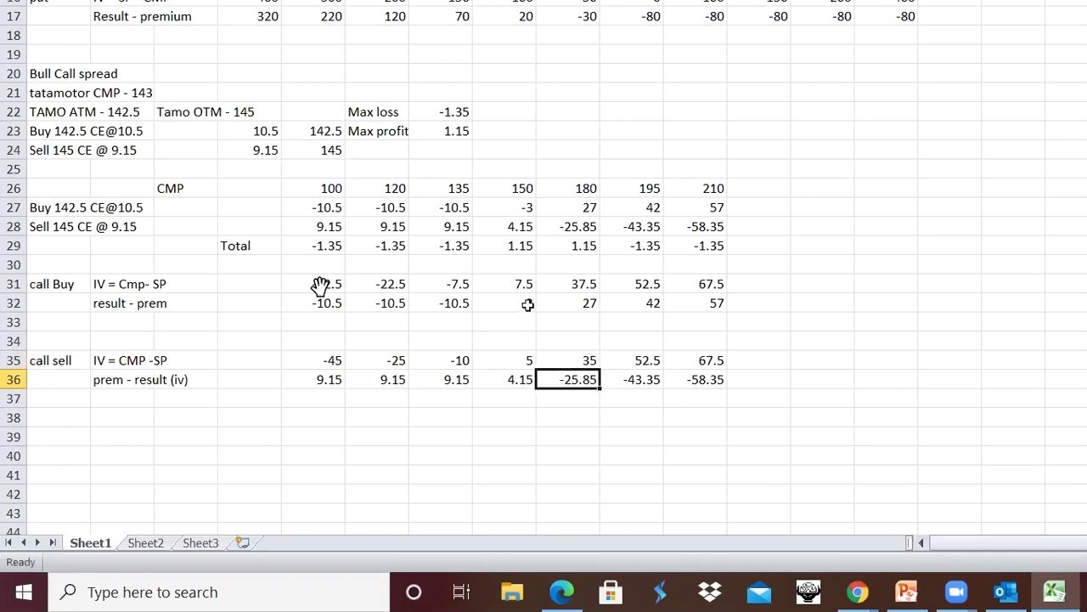
Step: Correct the call sell intrinsic value for CMP 195 in J35 with =J26-E24
left_click(641, 363)
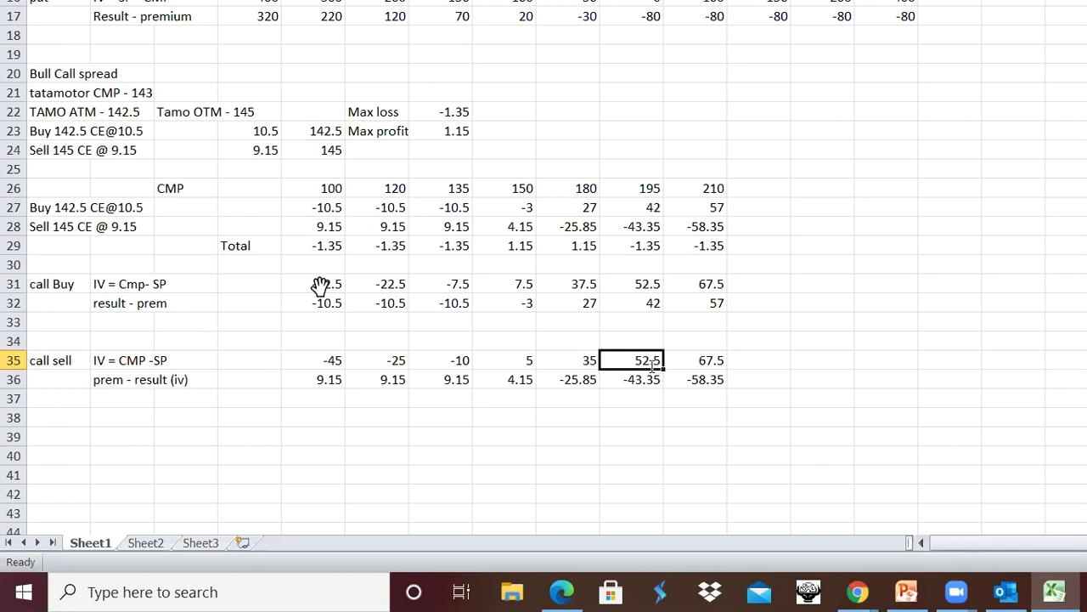
type("=")
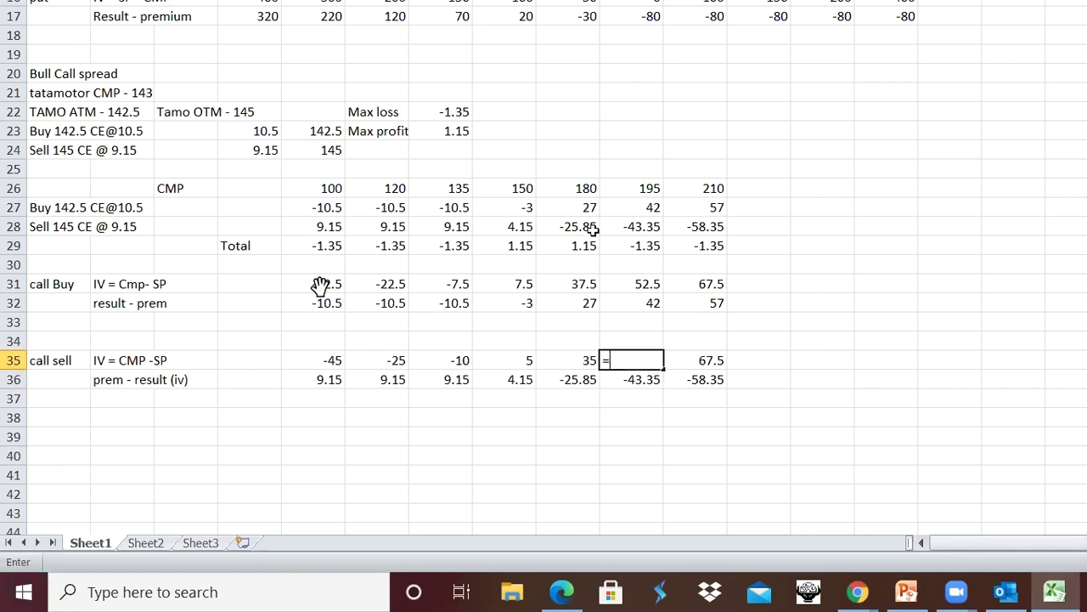
left_click(647, 188)
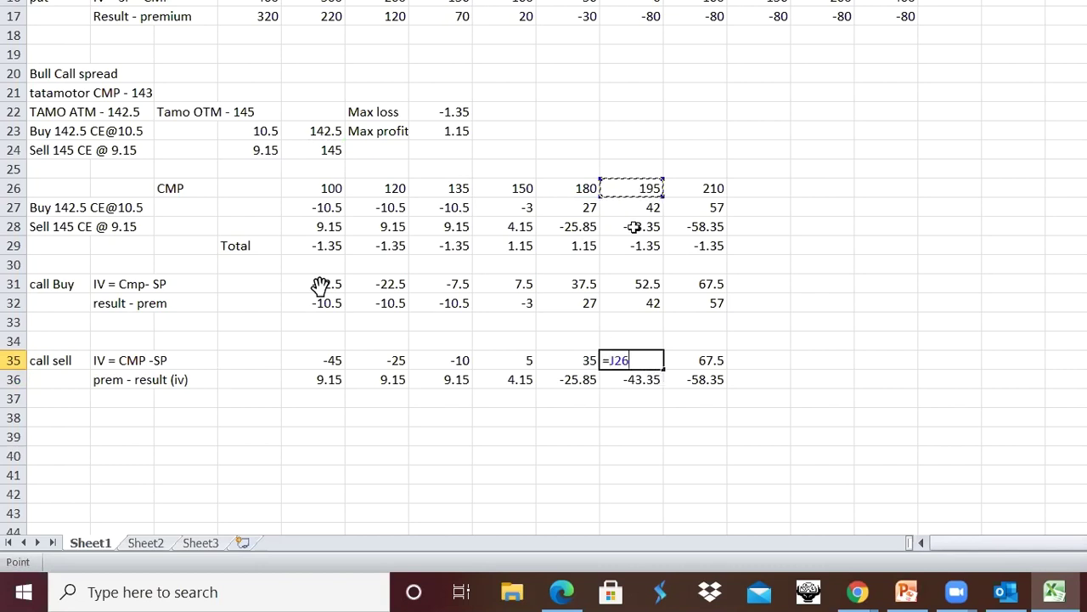
type("-")
left_click(331, 152)
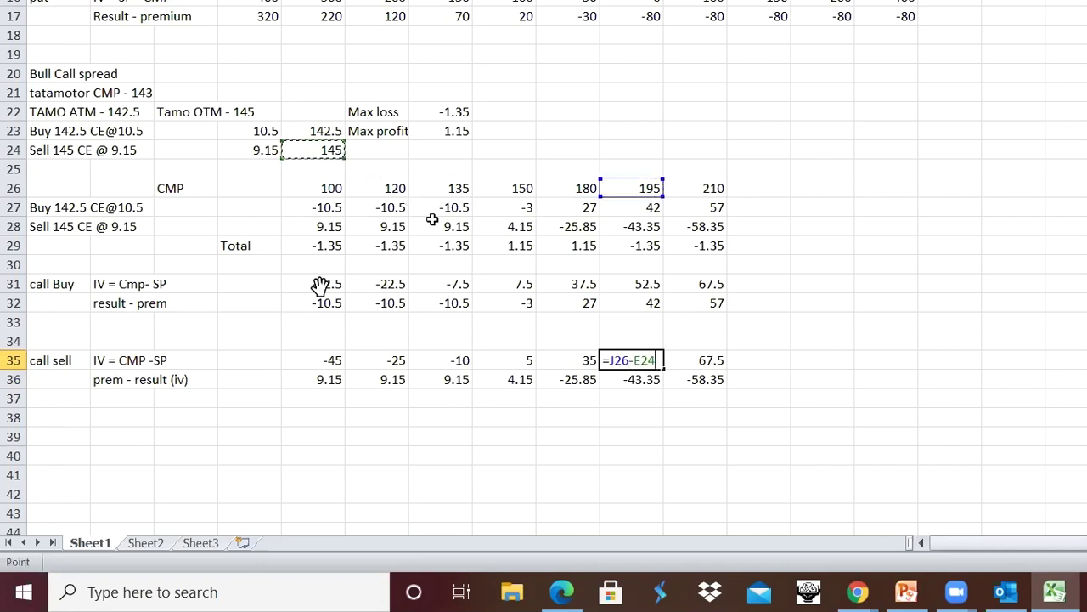
key("Return")
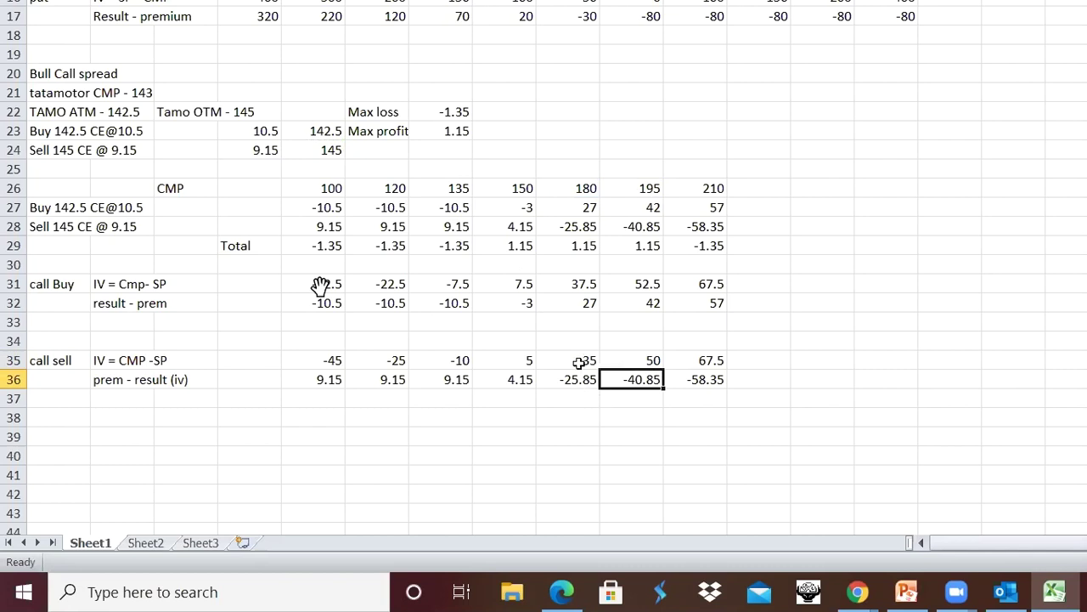
Step: Recheck the CMP 180 call sell intrinsic value in I35 by entering =I26-E24 again
key("Left")
key("Up")
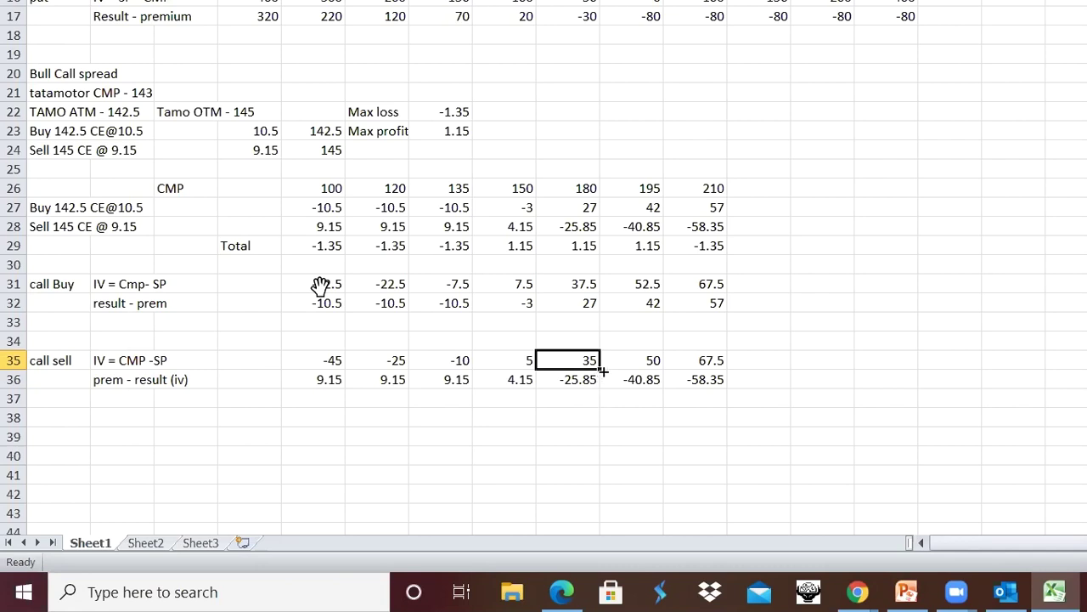
key("Right")
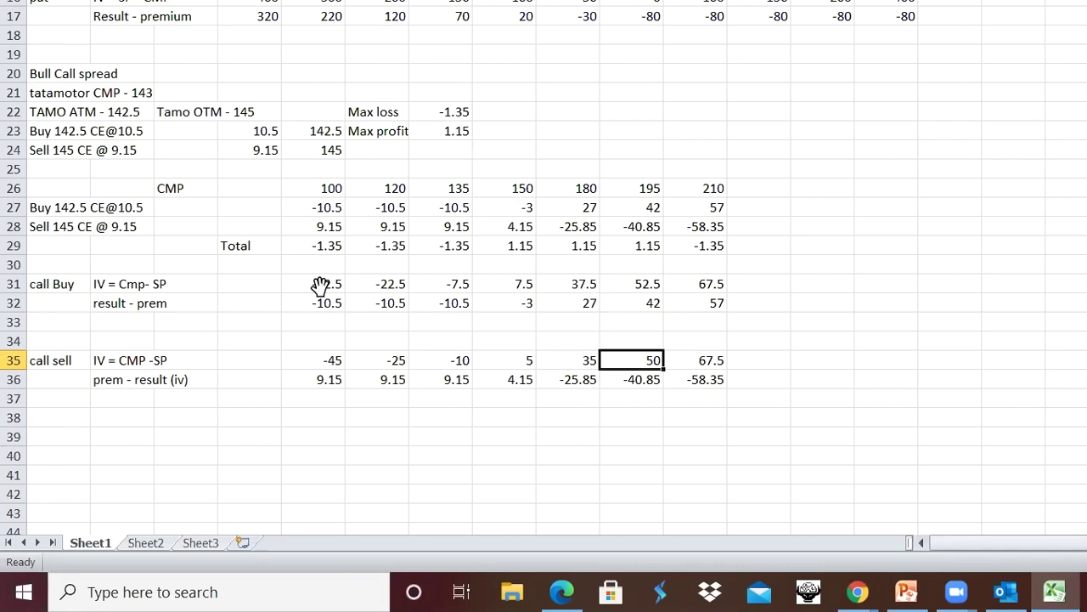
left_click(575, 363)
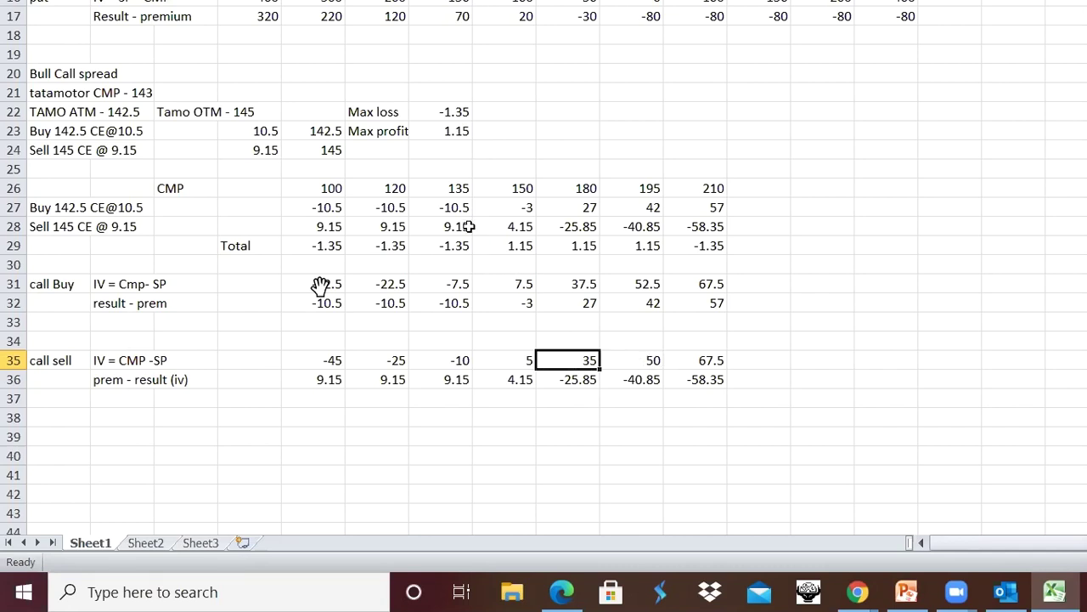
type("=")
left_click(575, 189)
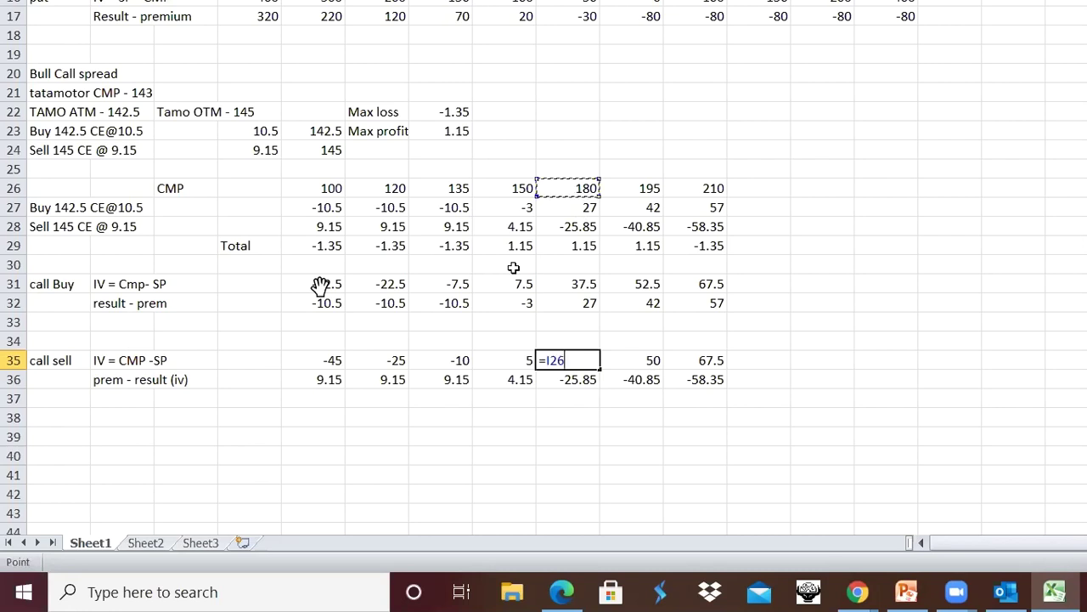
type("-")
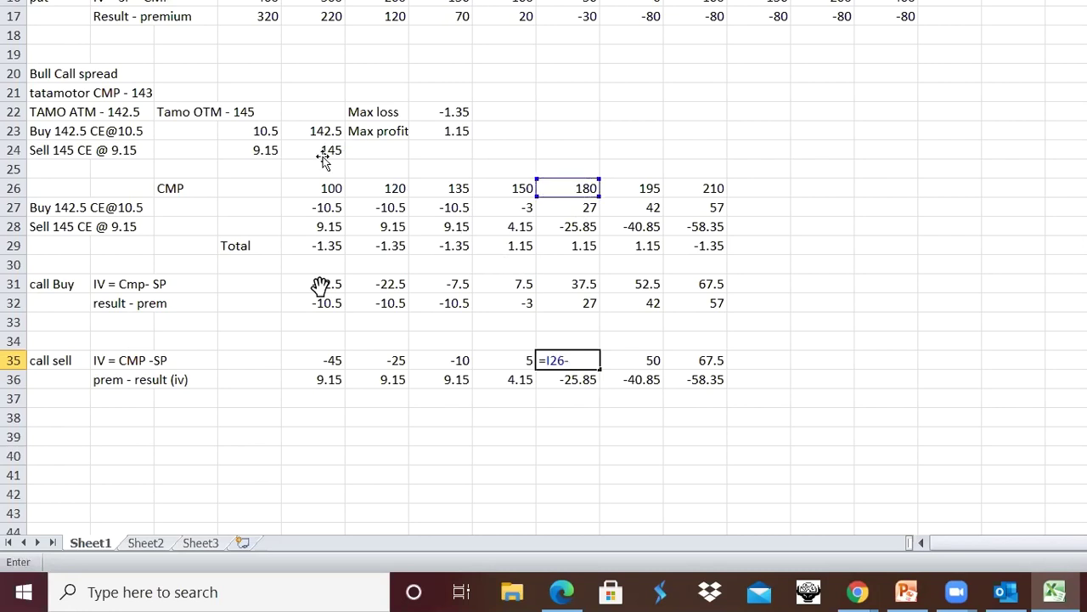
left_click(326, 151)
key("Return")
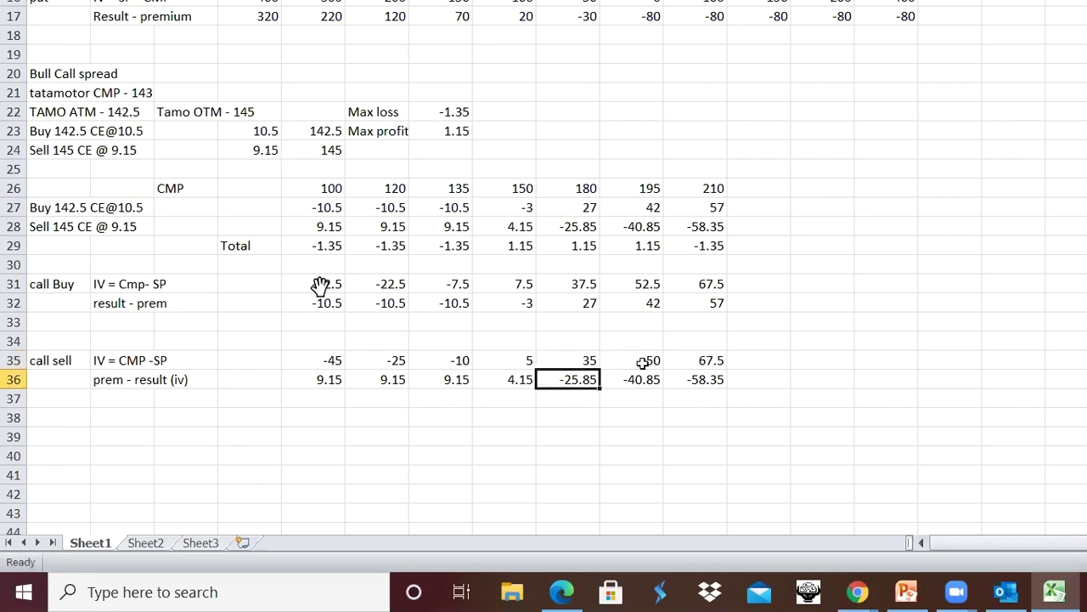
Step: Enter =J26-E24 again in J35 for the call sell intrinsic value at CMP 195
left_click(643, 360)
type("=")
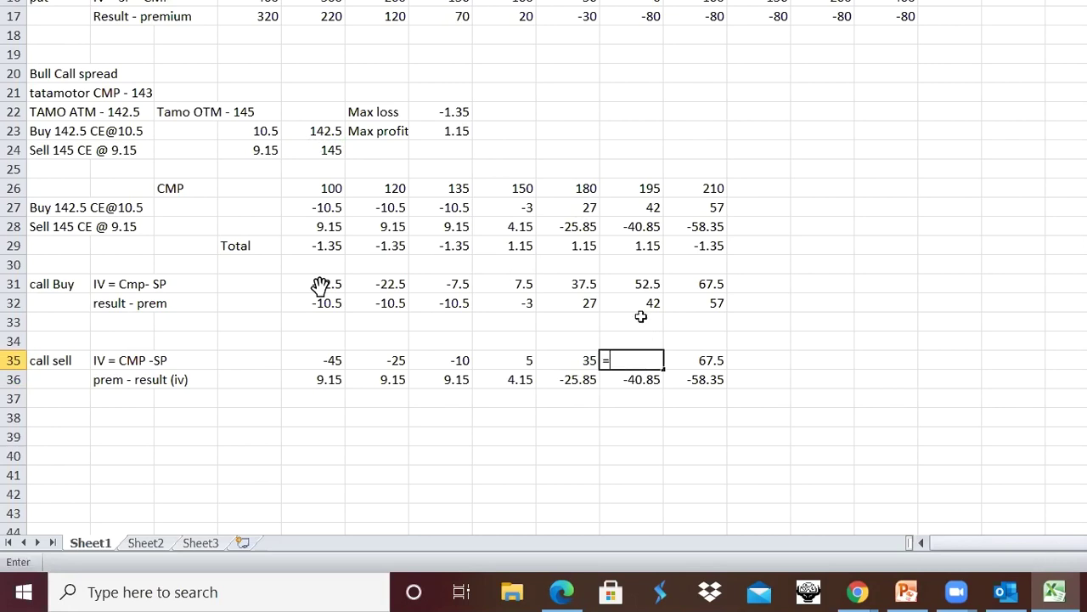
left_click(641, 188)
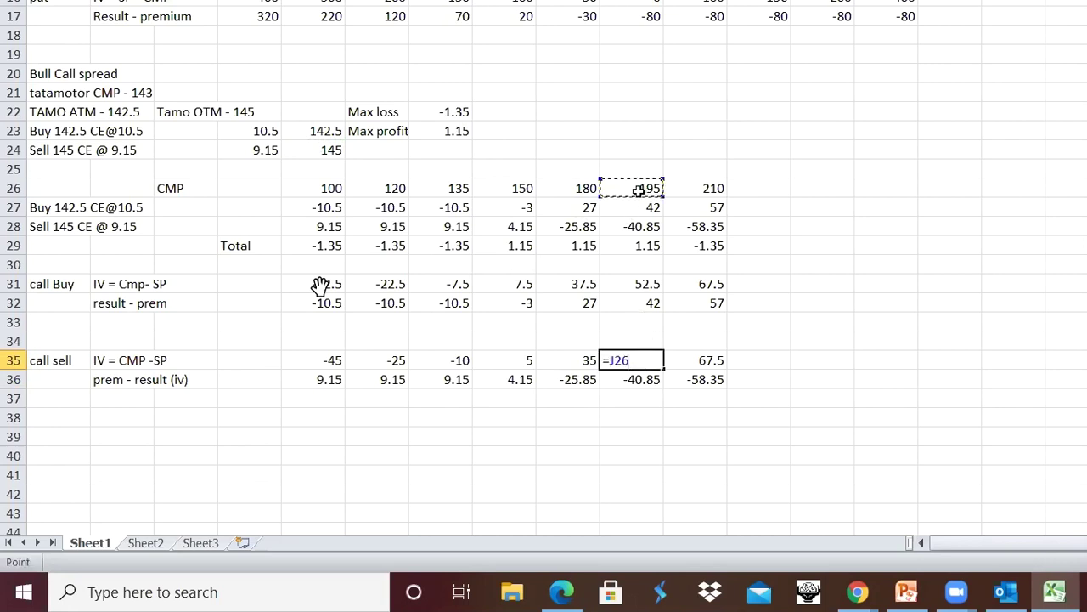
type("-")
left_click(344, 151)
key("Return")
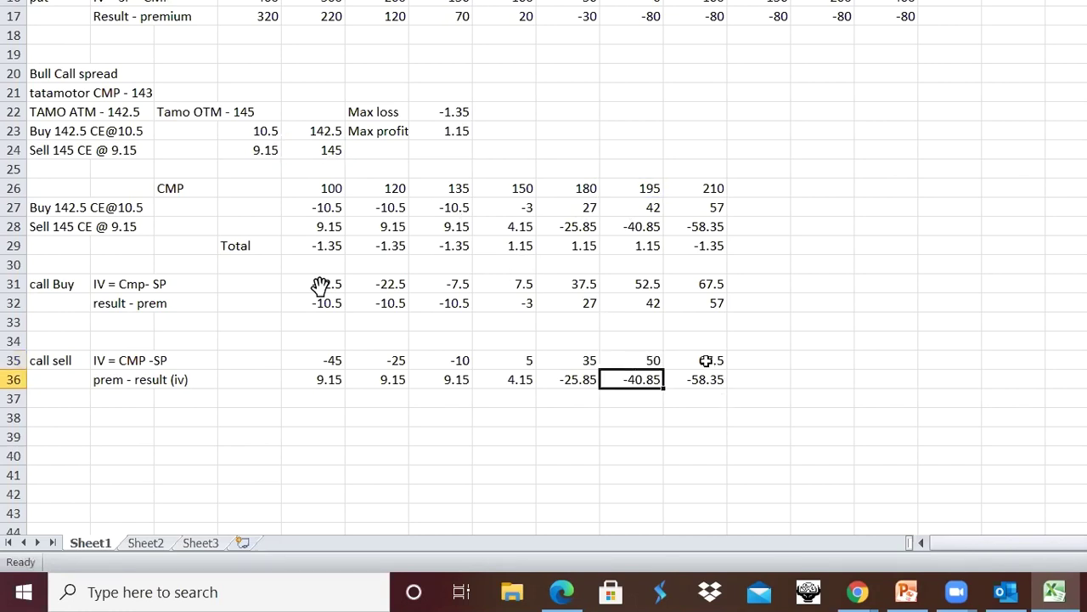
Step: Correct the call sell intrinsic value for CMP 210 in K35 to =K26-E24, using the 145 strike
left_click(709, 363)
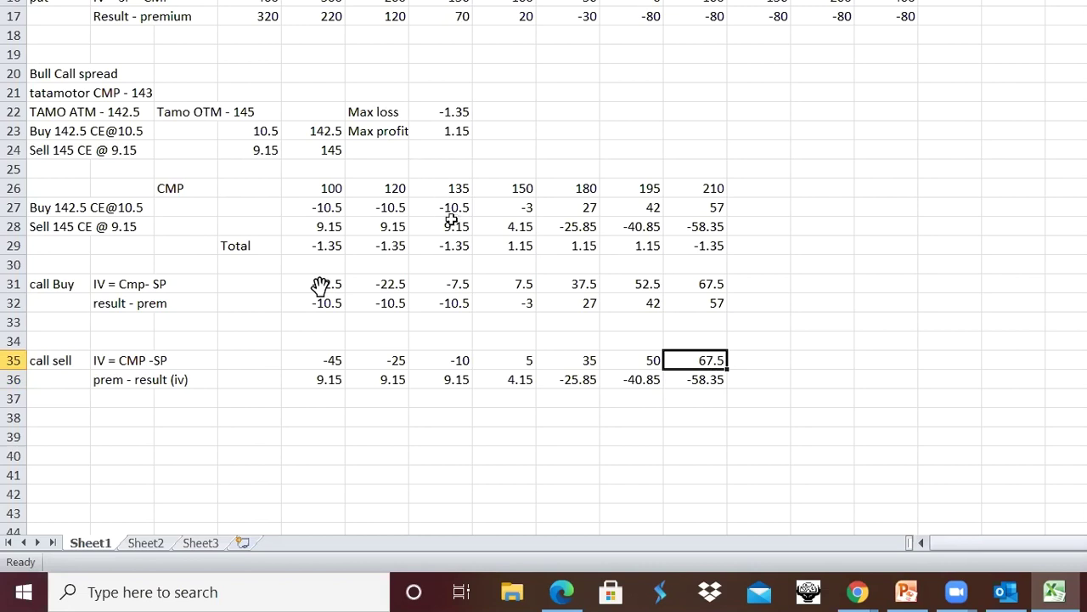
type("=")
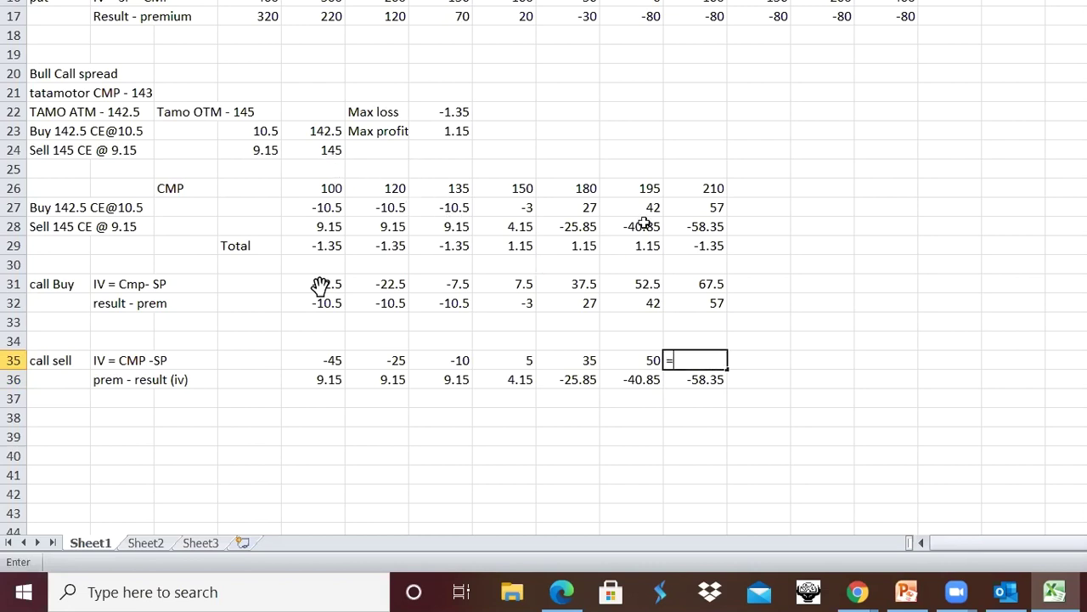
left_click(705, 192)
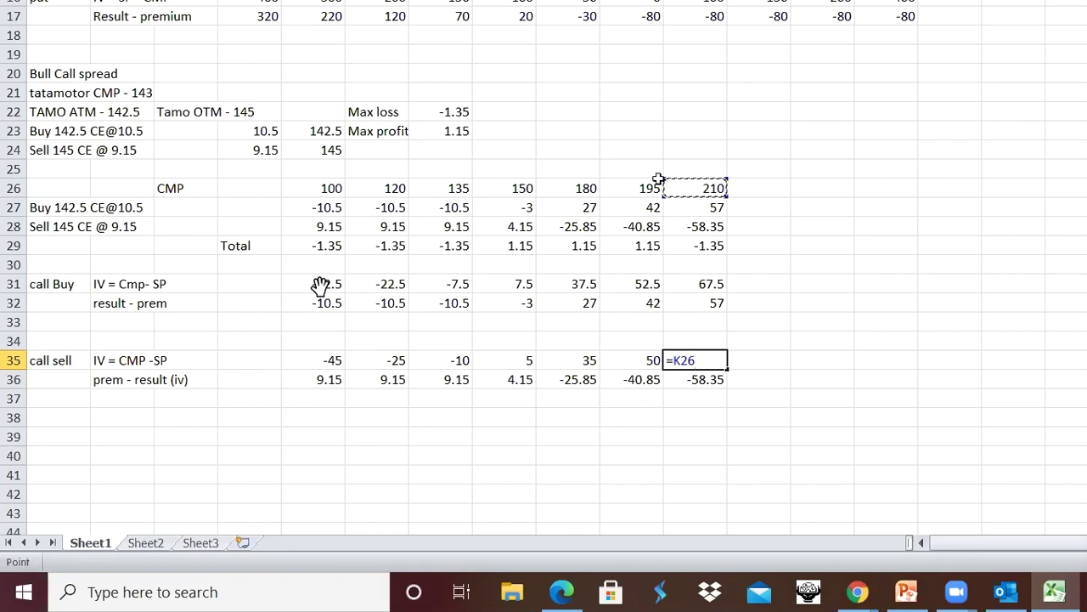
type("-")
left_click(336, 155)
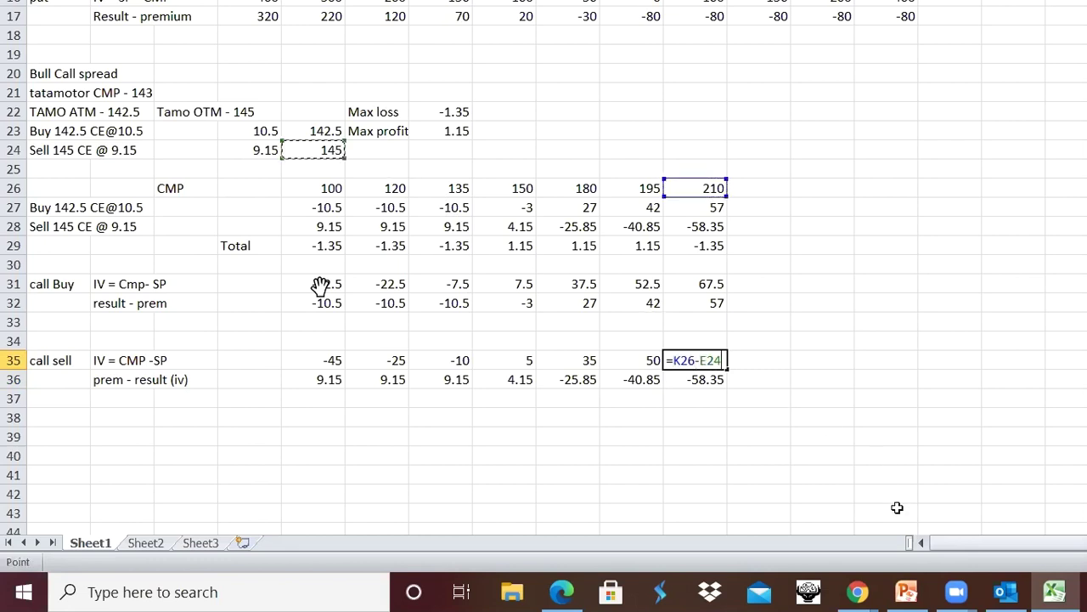
key("Return")
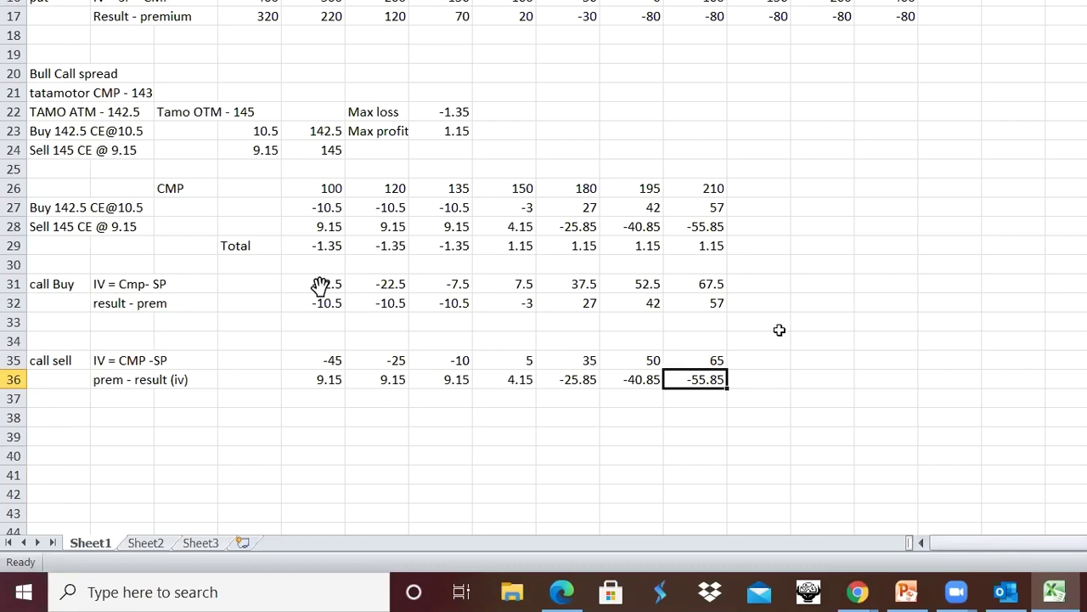
left_click(869, 325)
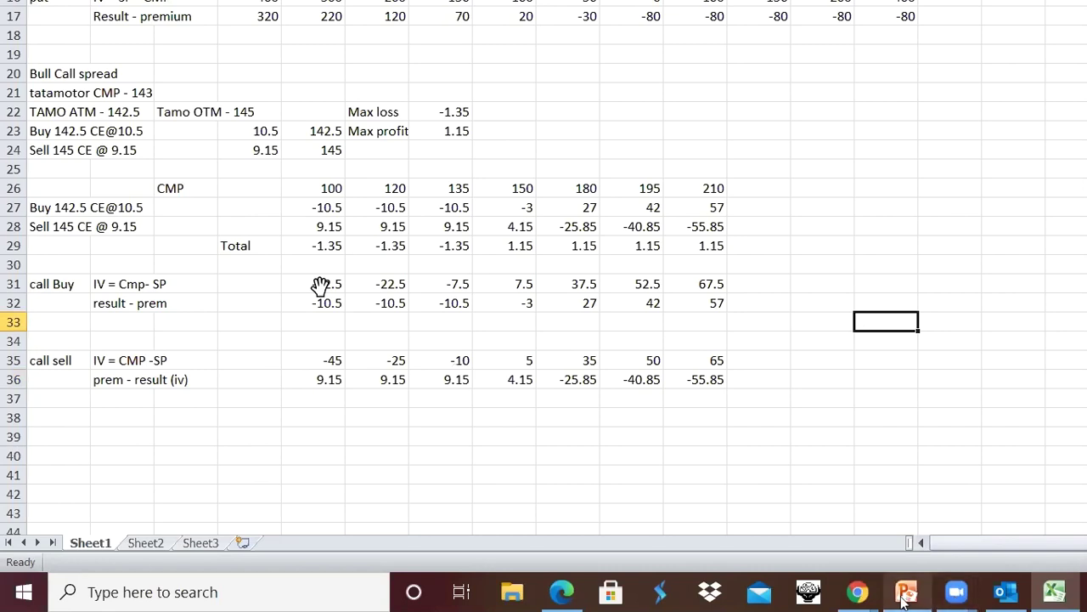
Step: Switch to the PowerPoint presentation and view the Bear Put Spread slide
left_click(884, 503)
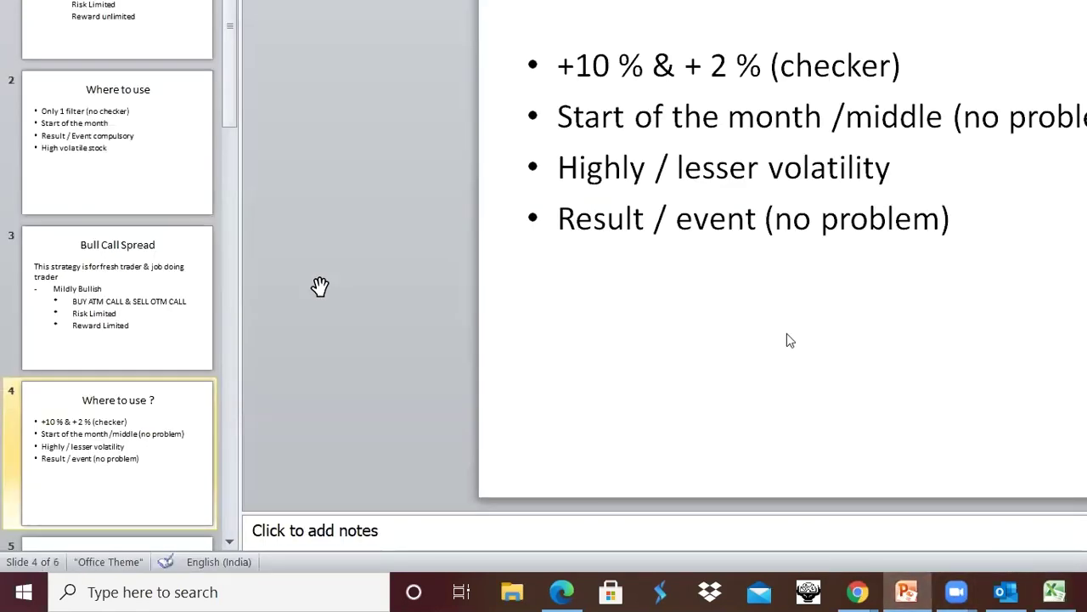
scroll(785, 330, "down", 1)
scroll(785, 336, "down", 1)
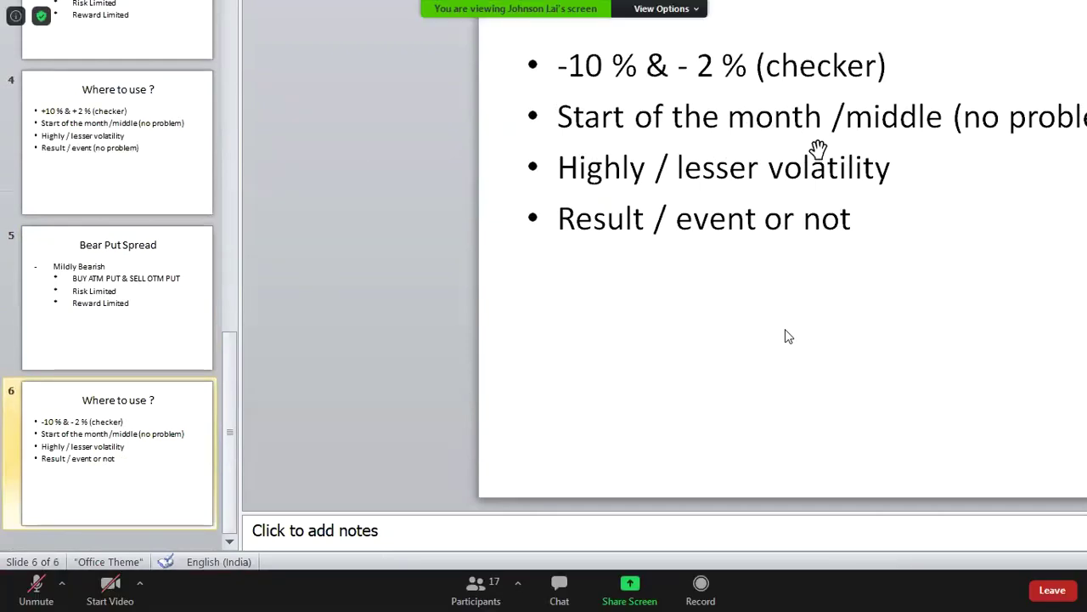
left_click_drag(816, 141, 600, 283)
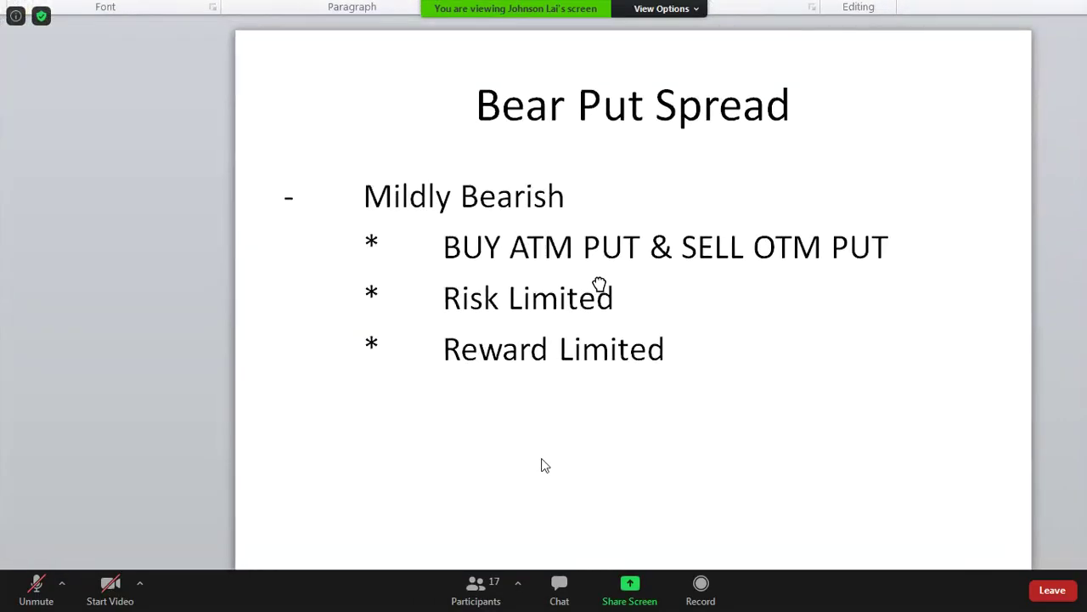
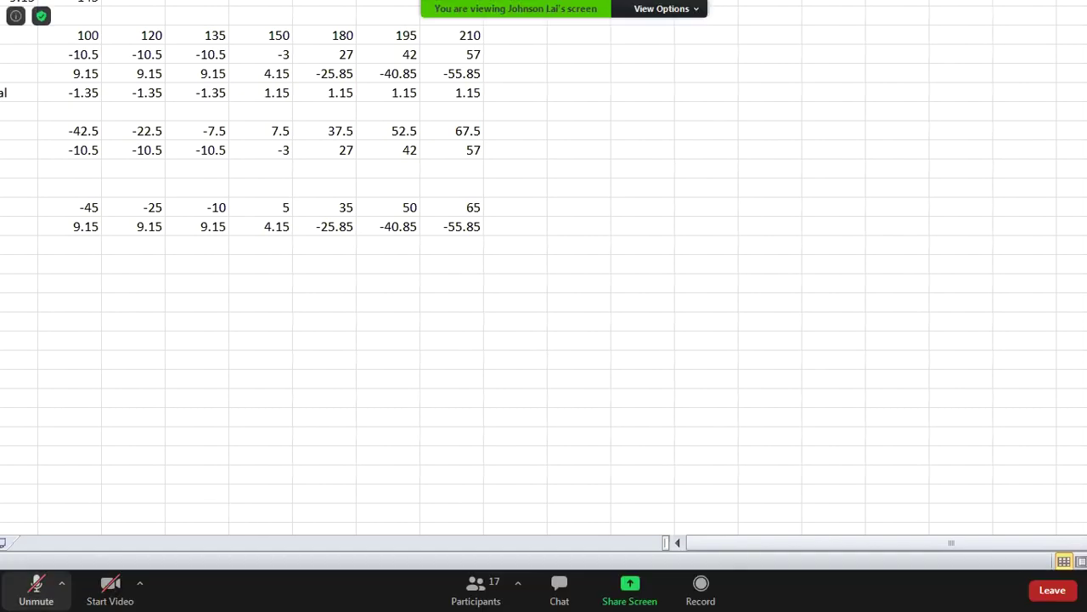
Step: Unmute the microphone in the Zoom meeting to speak and mute it again
left_click(39, 584)
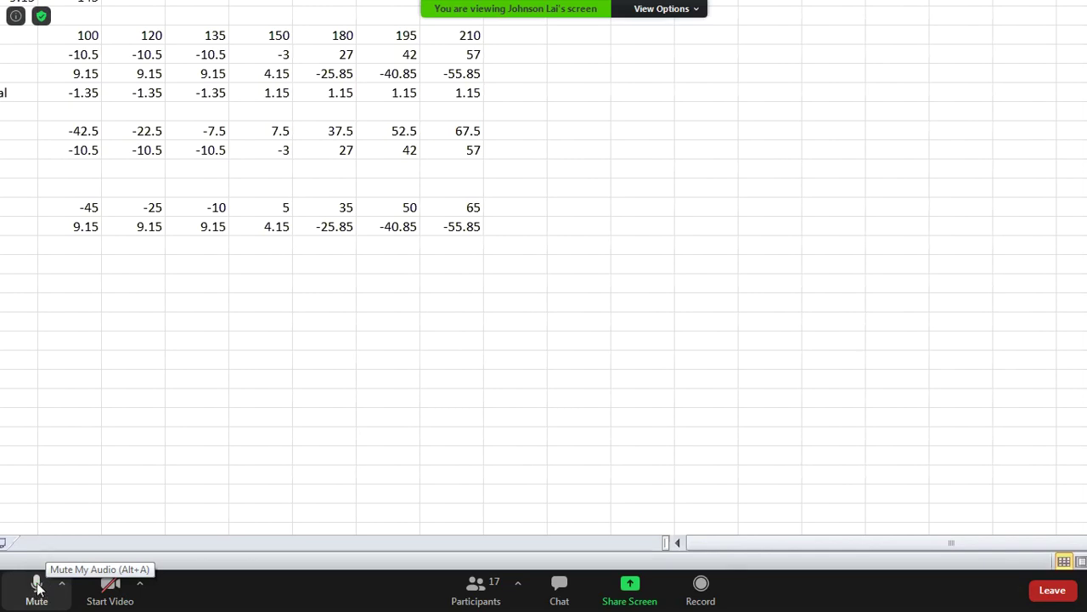
left_click(37, 586)
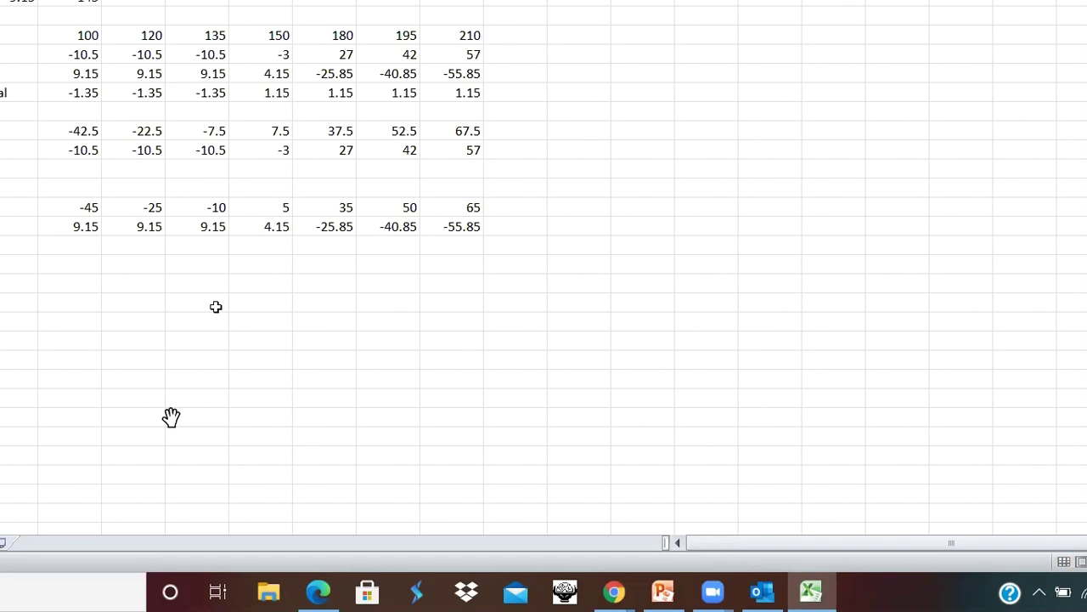
Step: Finish the put option label in C40 so that it reads SBIN PUT OTM -210
type("-210")
left_click(139, 302)
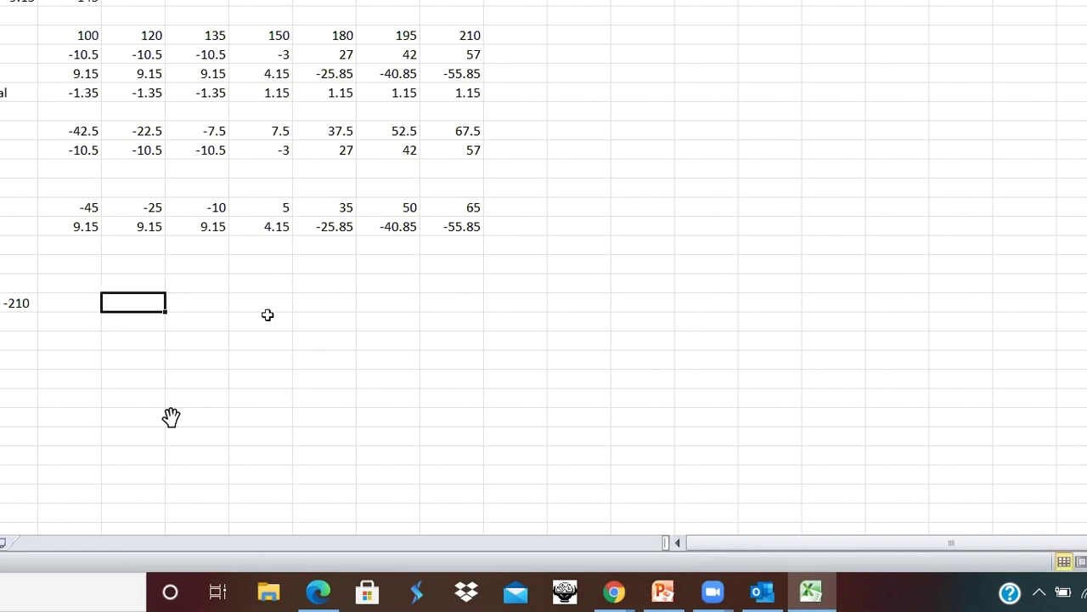
left_click(218, 303)
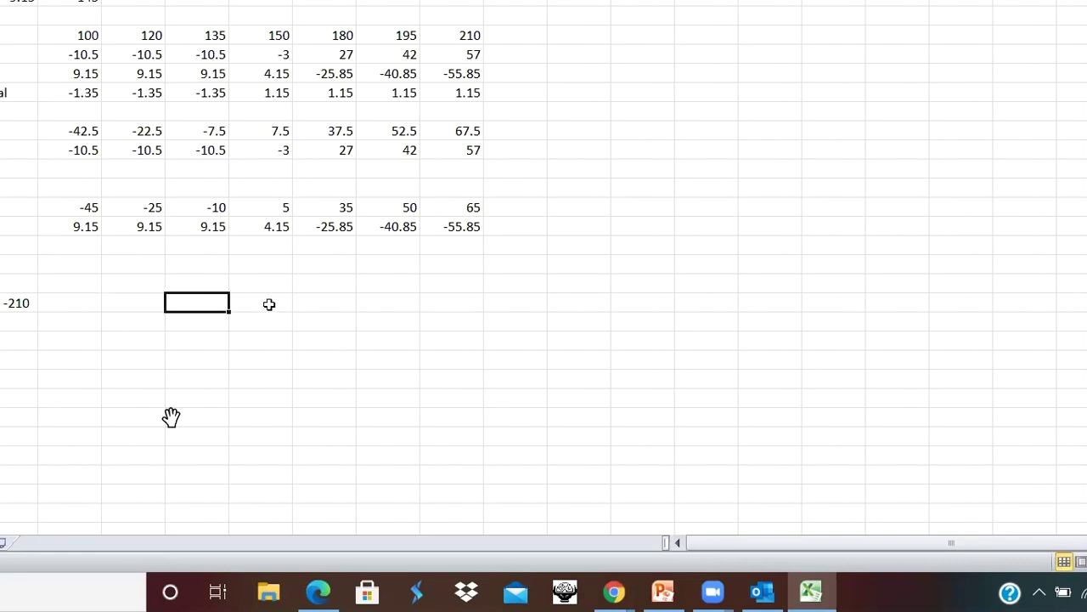
Step: Label H40 "Max loss" and calculate its value in I40 with =-9+7
left_click(268, 304)
type("Ma")
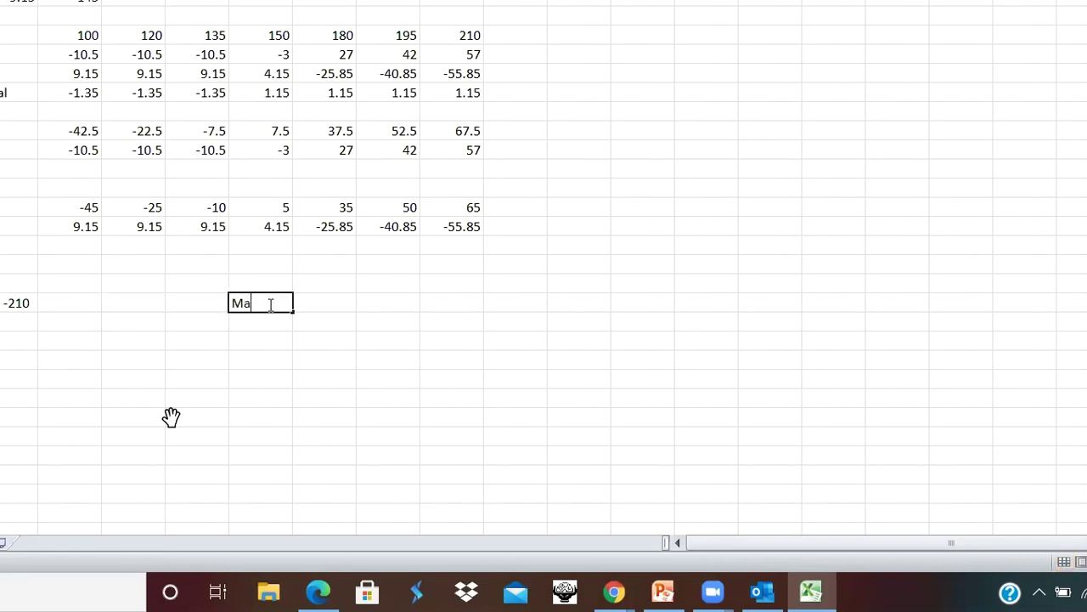
type("x loss")
left_click(331, 299)
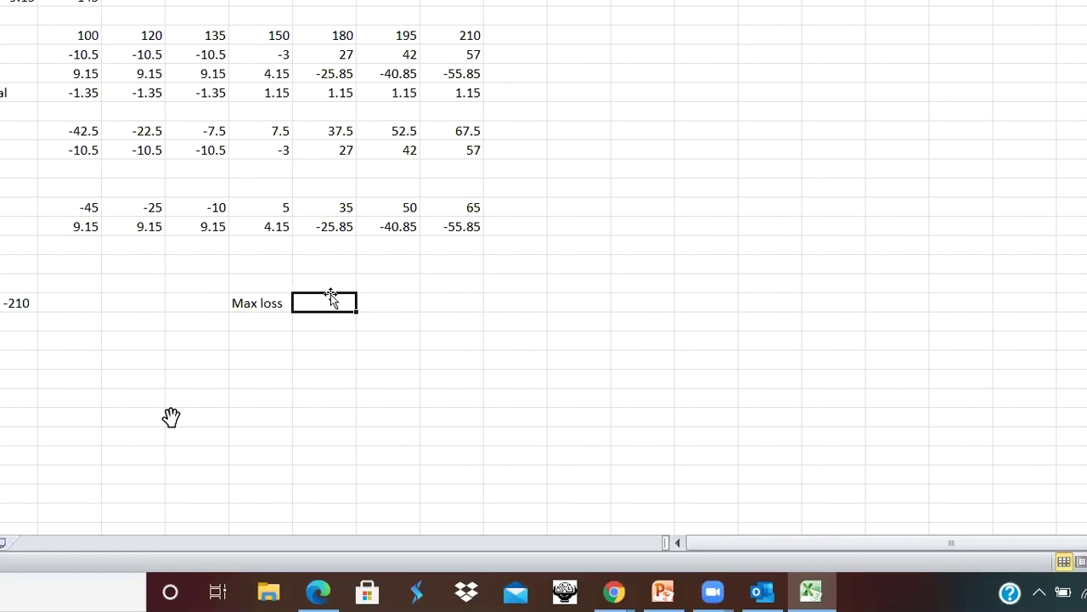
type("=")
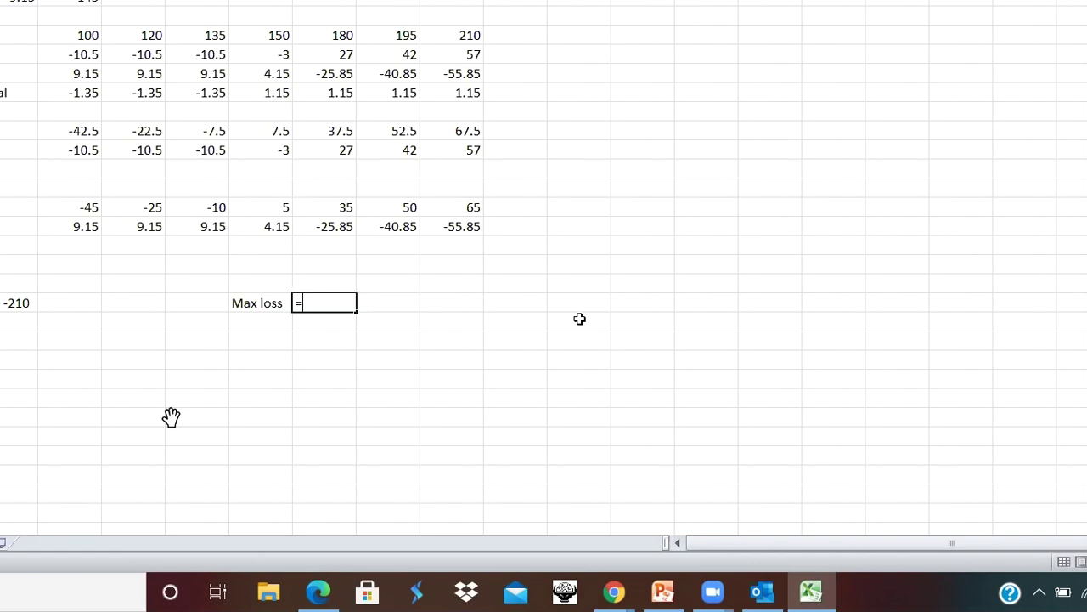
type("-9+")
type("7")
key("Return")
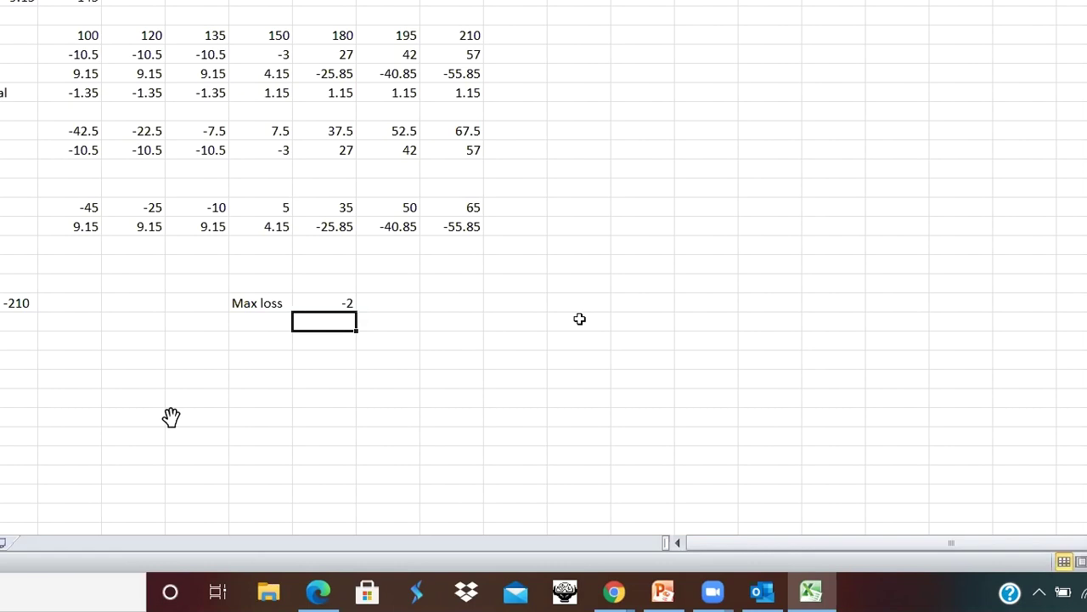
Step: Label H41 "Max profit" and enter (215-210)-2 beside it in I41
key("Left")
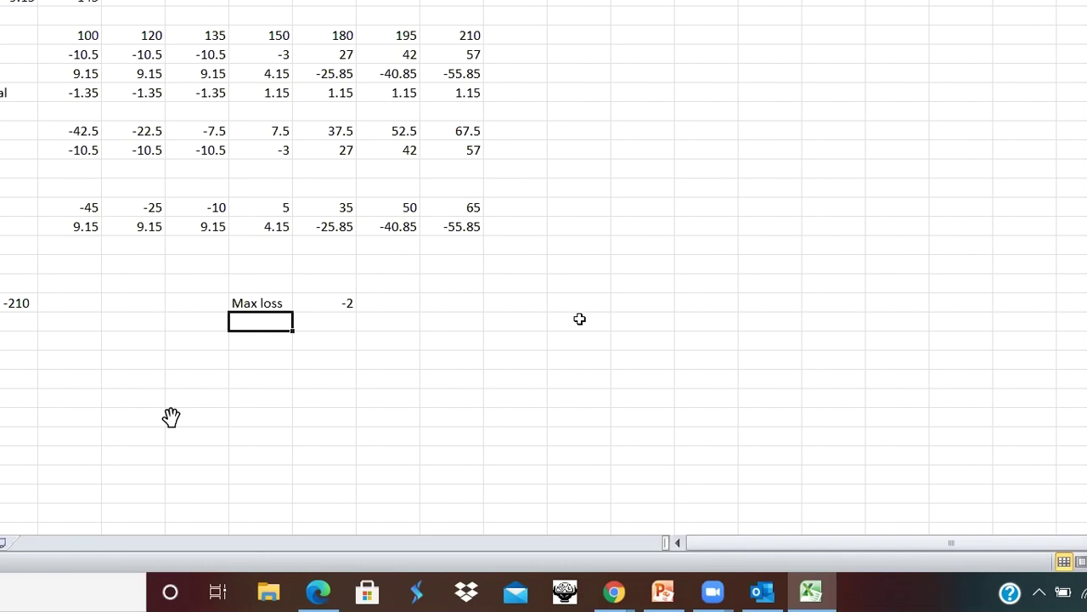
type("Max ")
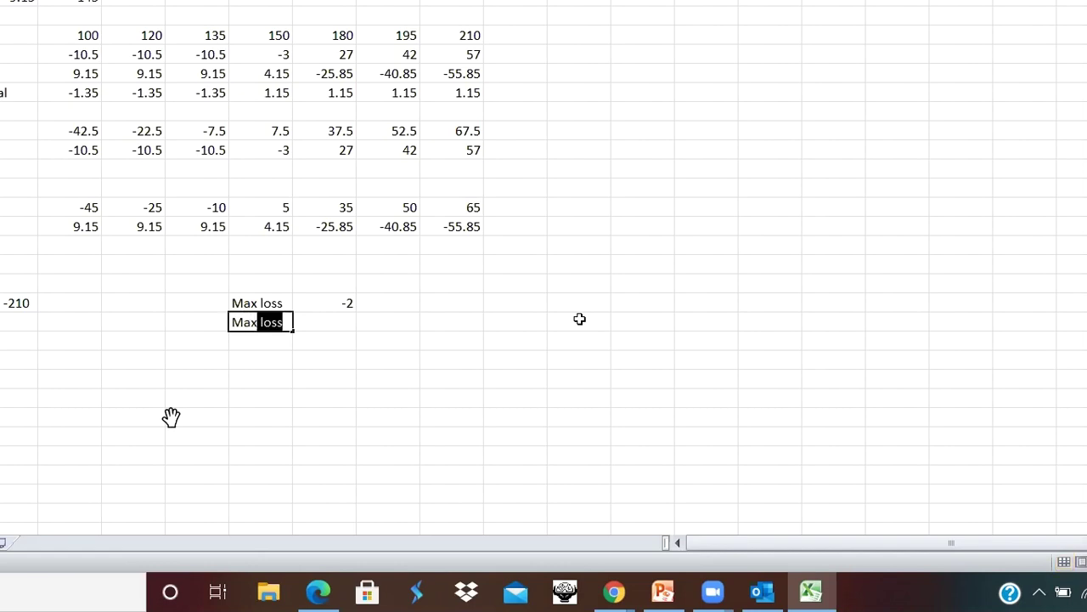
type("profit")
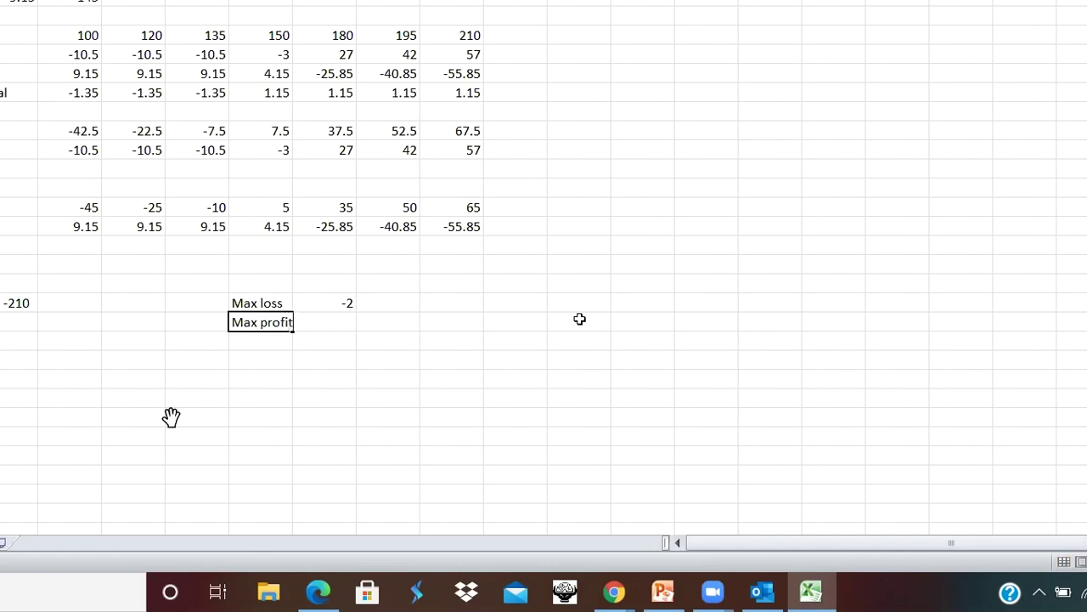
key("Tab")
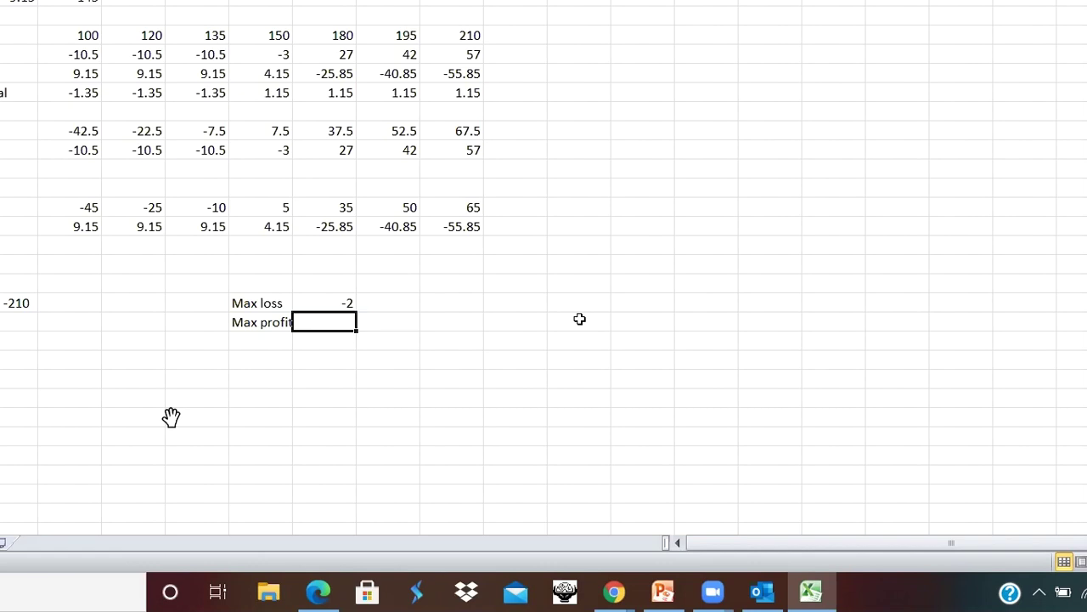
type("(215-")
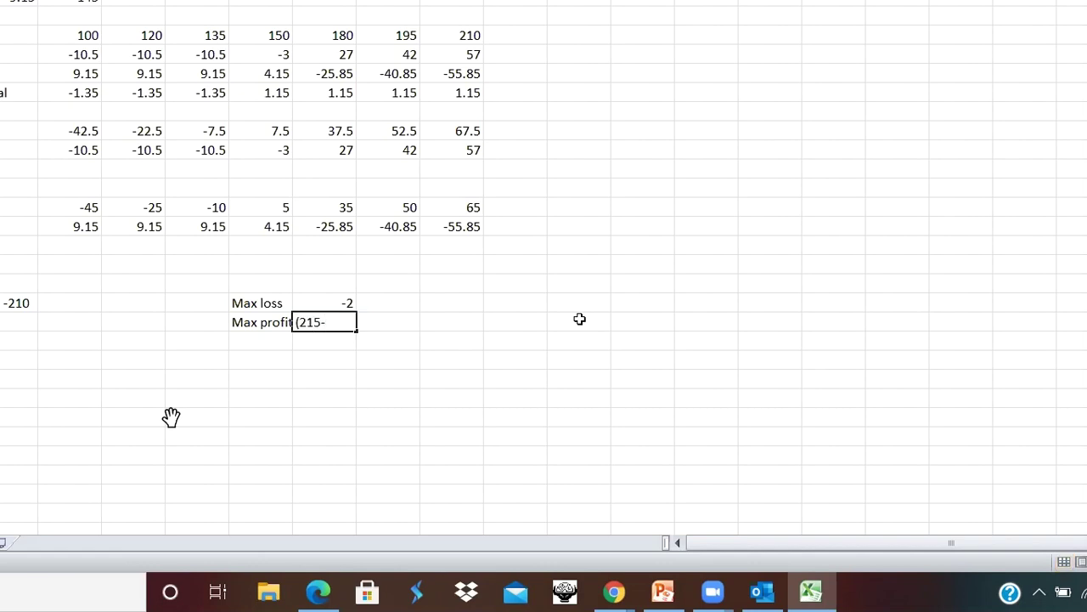
type("210)-2")
key("Left")
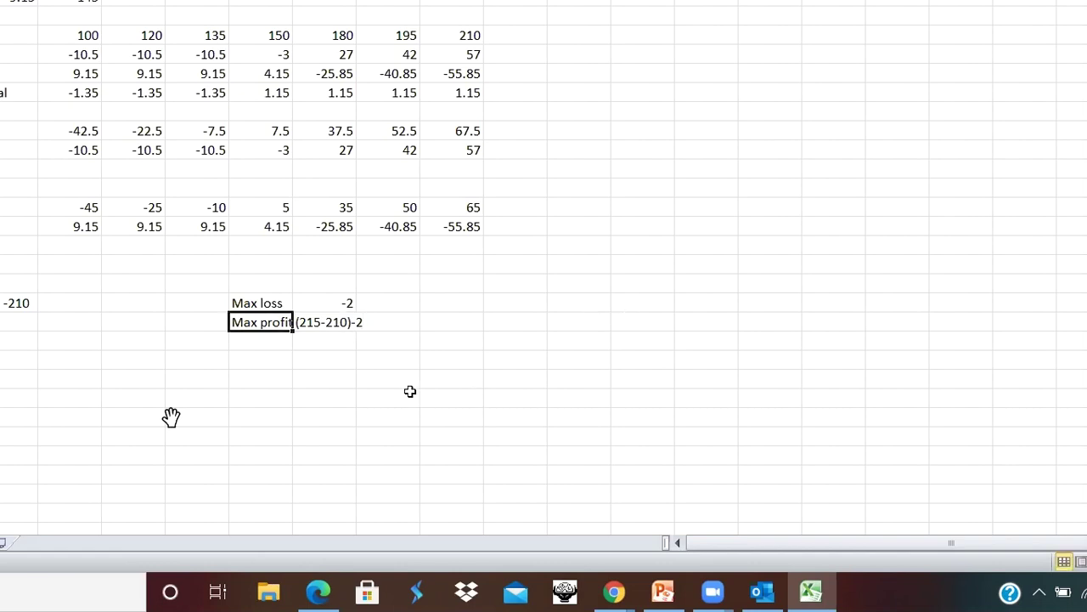
Step: Turn the max profit entry in I41 into the formula =(215-210)-2 by adding the leading equals sign
key("Left")
key("Right")
key("Right")
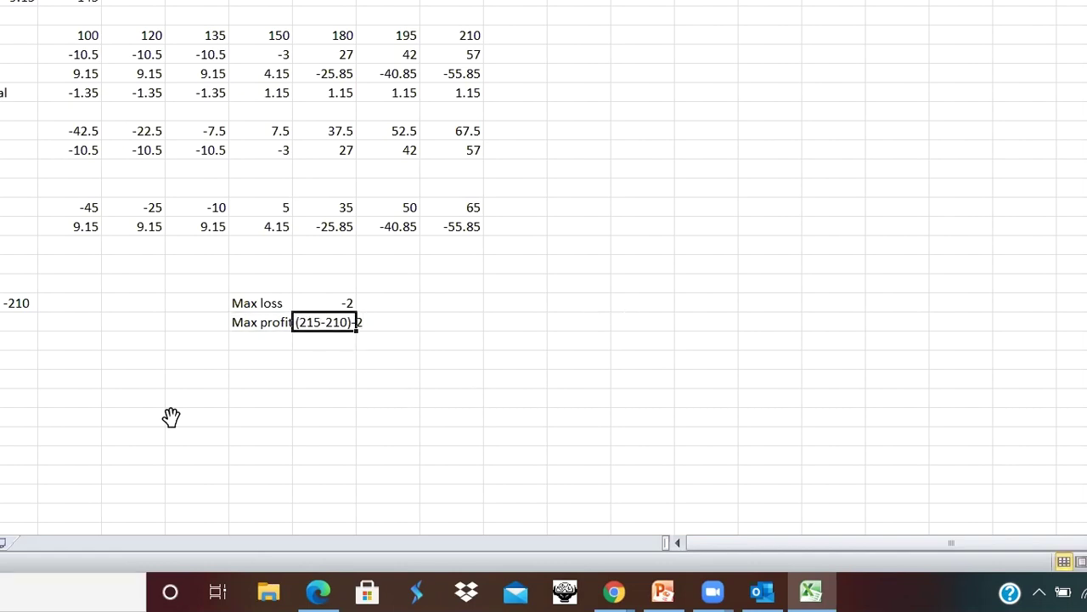
key("F2")
key("BackSpace")
key("Home")
type("=")
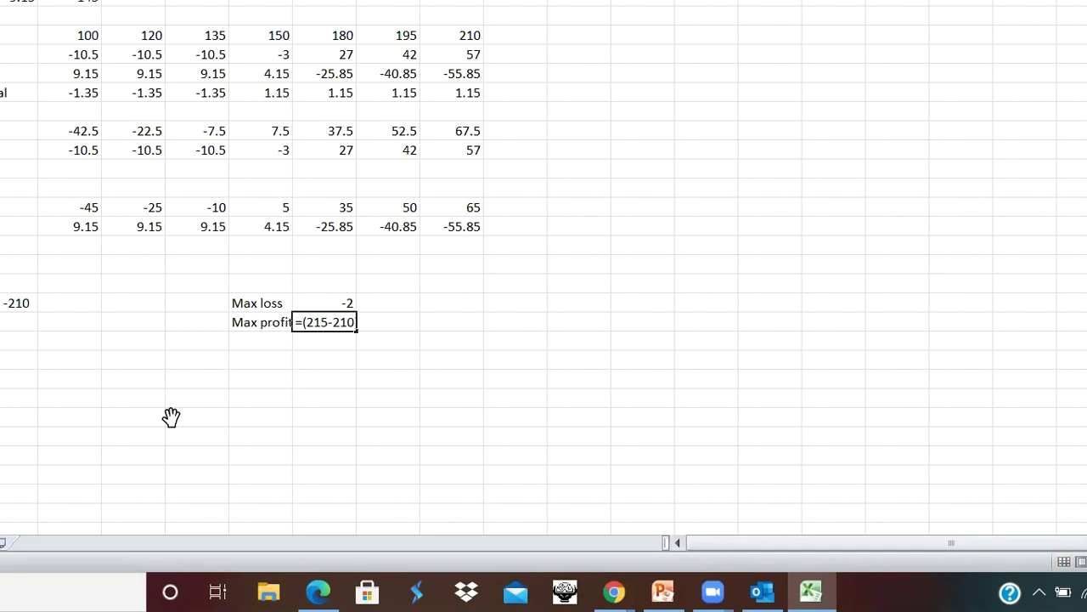
key("Return")
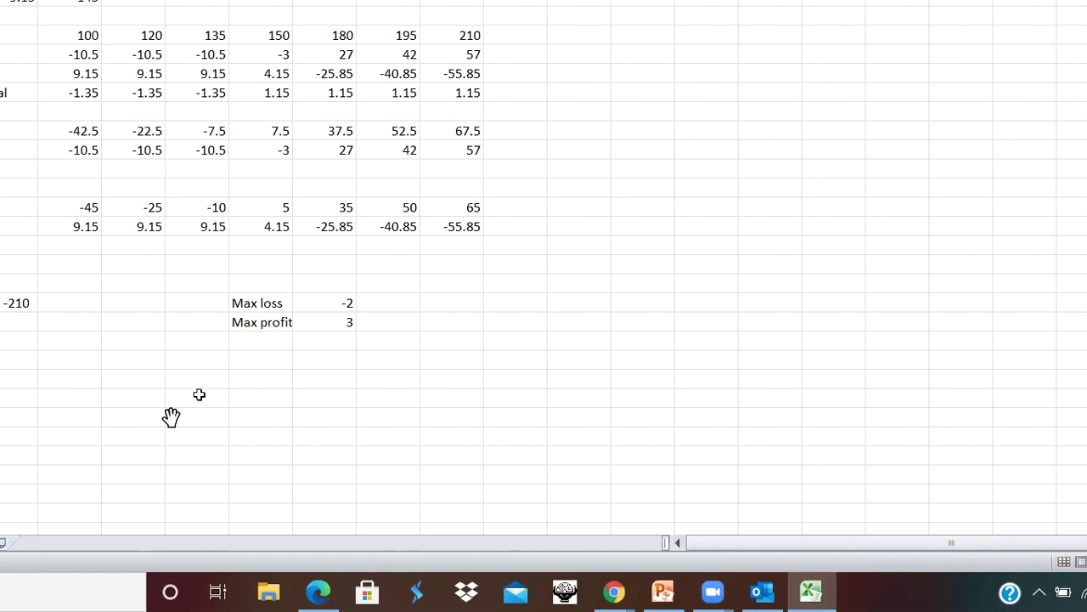
Step: Enter the CMP values 220, 235, 250 and 270 across H44 to K44 for the SBIN put spread
left_click(262, 383)
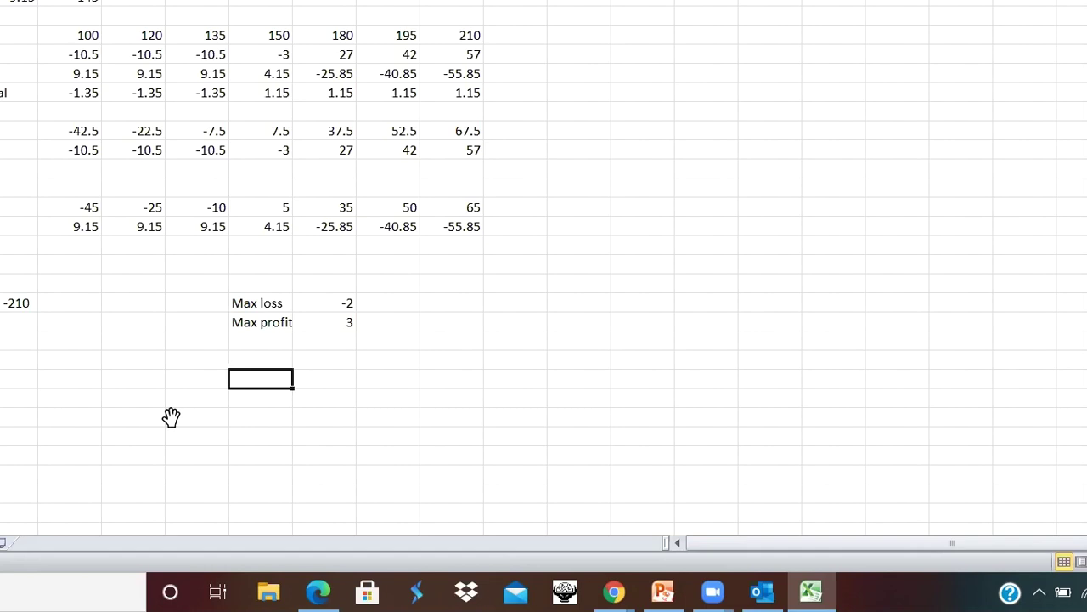
type("220")
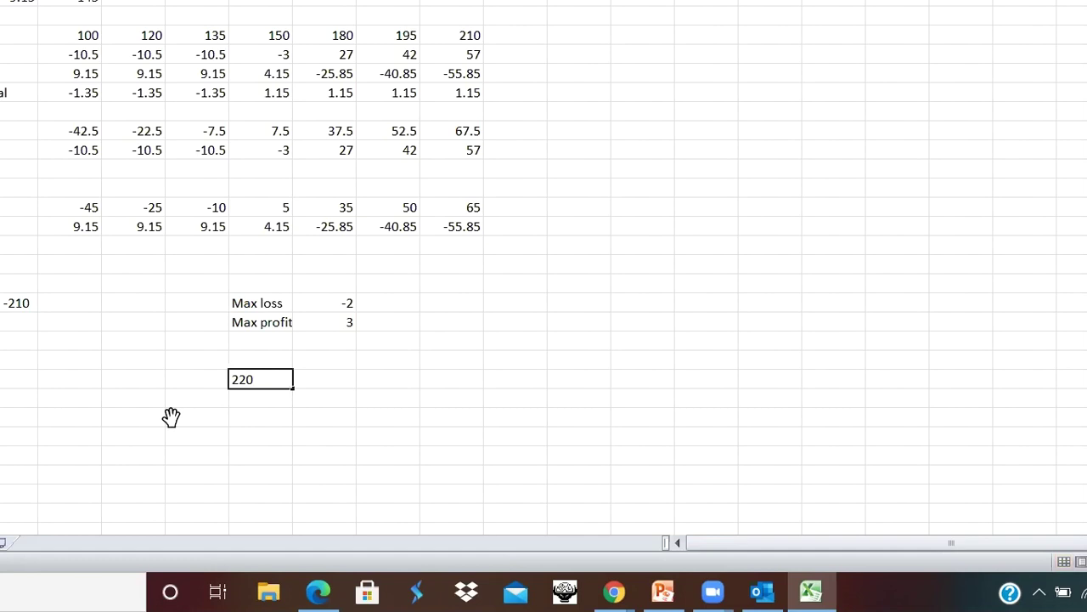
key("Tab")
type("235")
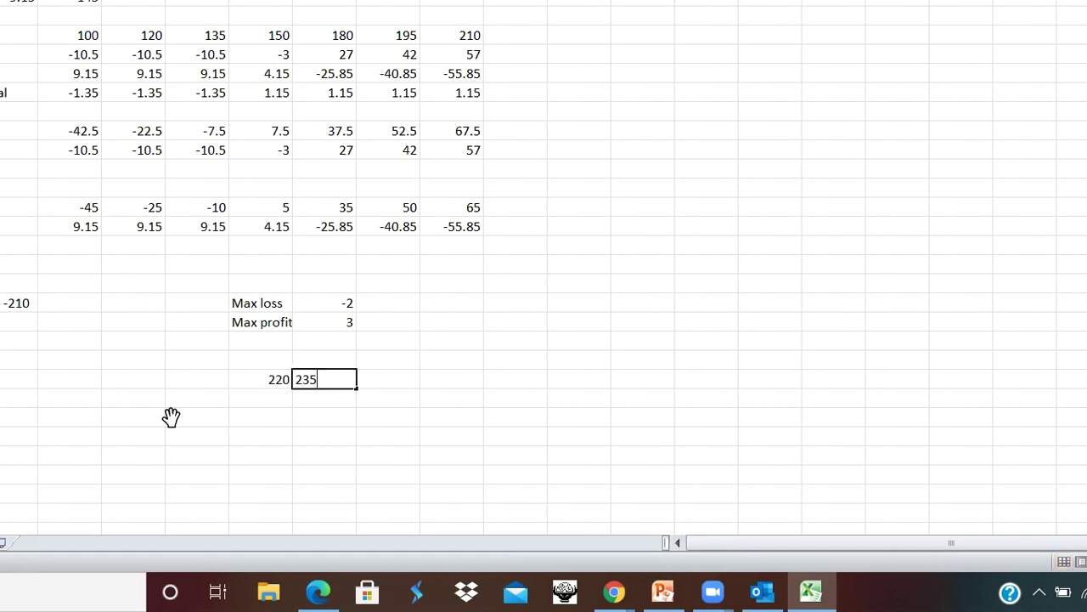
key("Tab")
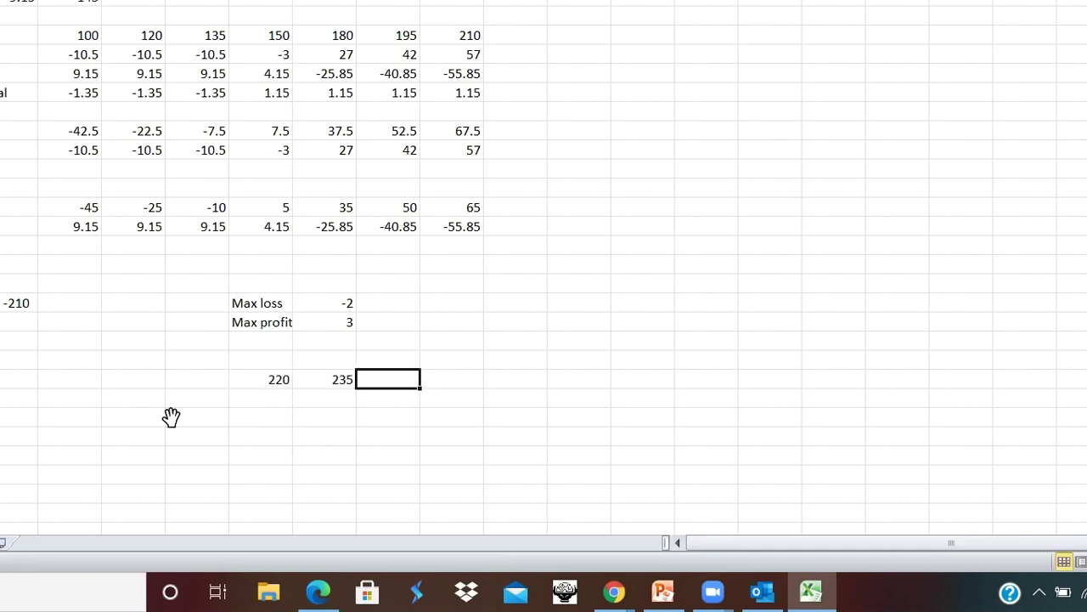
type("250")
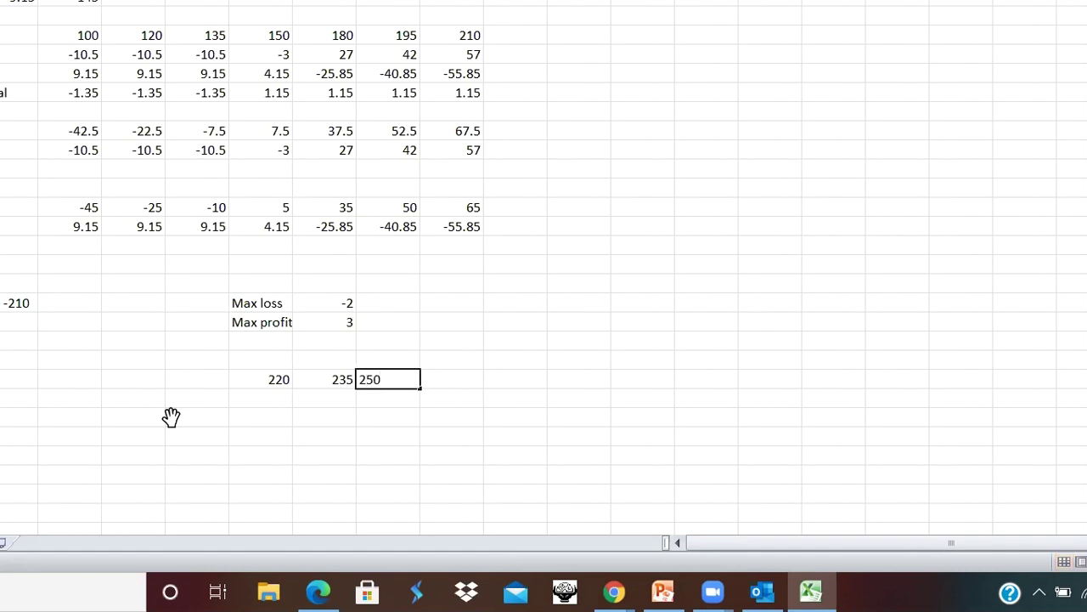
key("Tab")
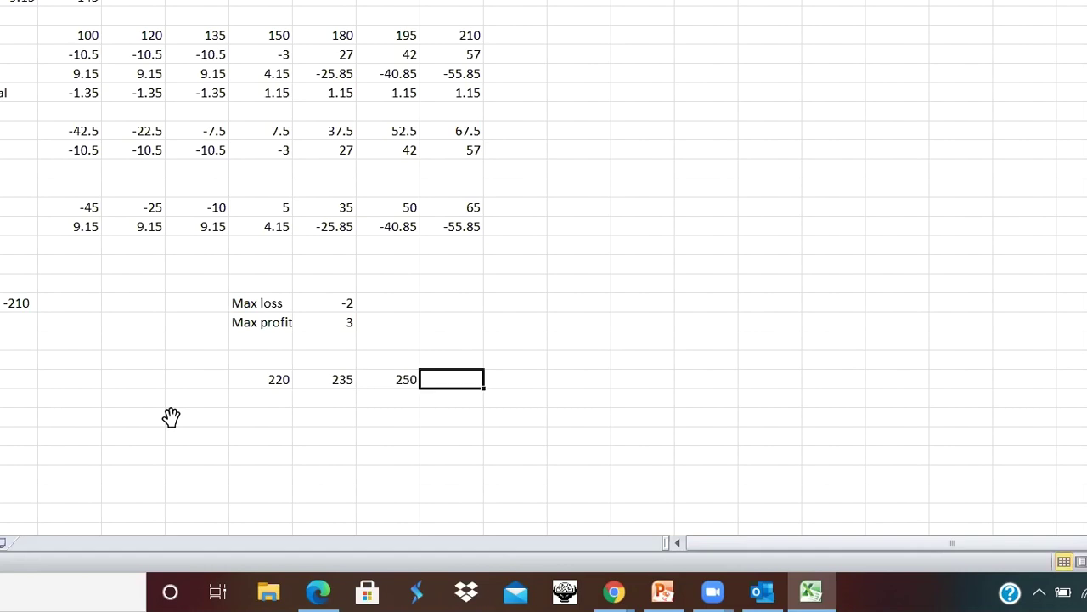
type("2700")
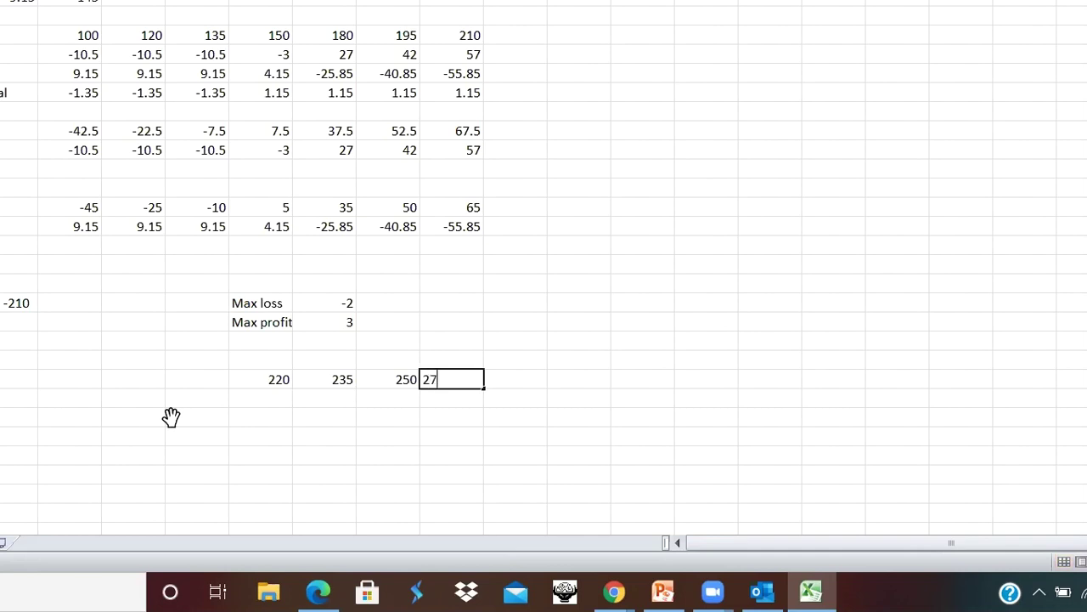
key("BackSpace")
key("Left")
Step: Fill in the lower CMP values 200, 180 and 150 in G44, F44 and E44
key("Left")
key("Left")
key("Left")
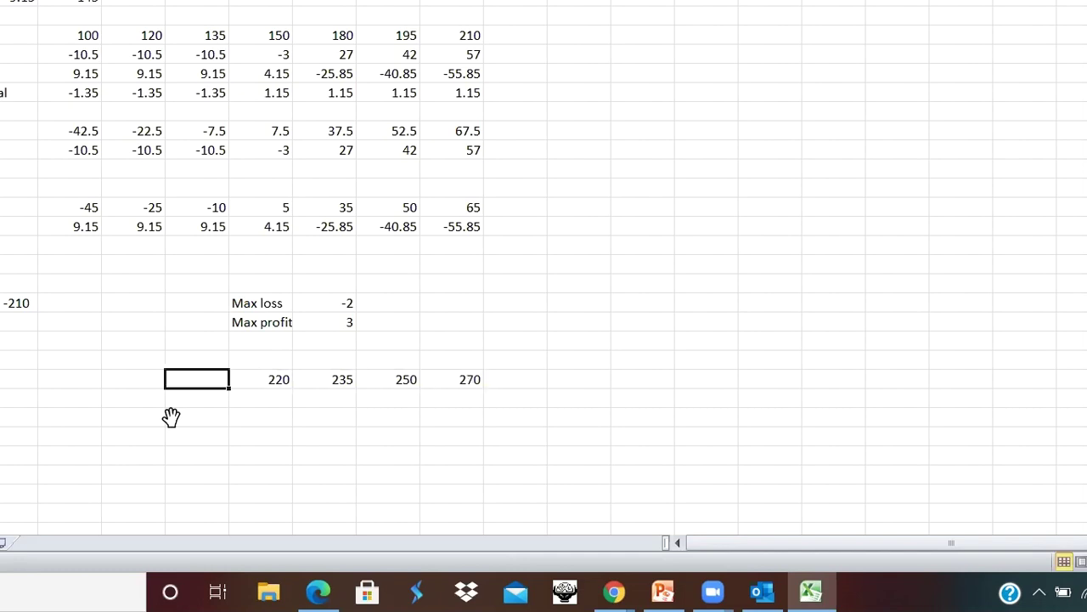
type("200")
key("Left")
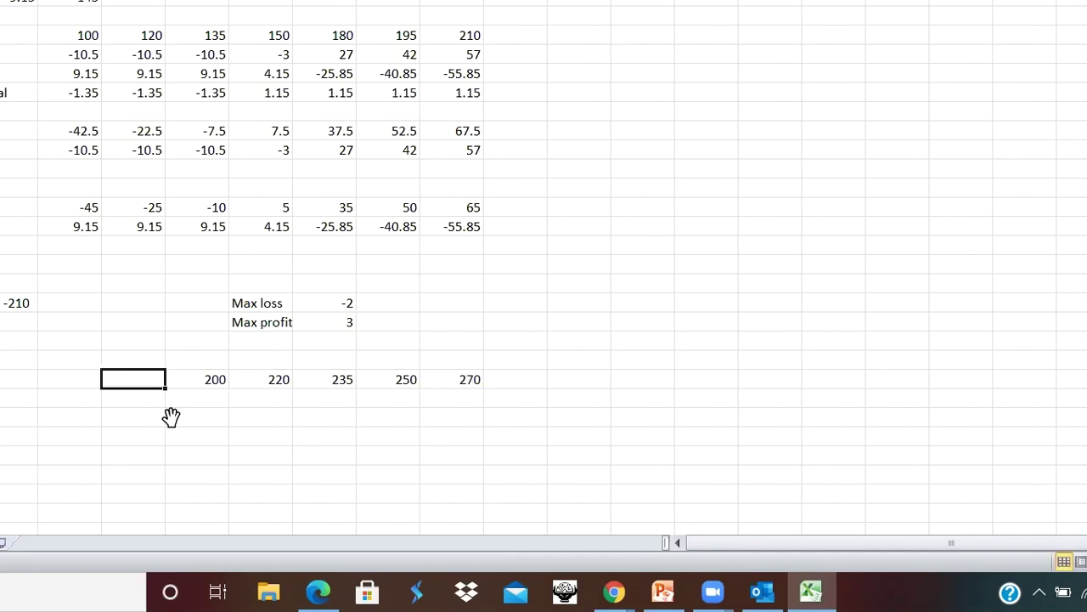
type("180")
key("Left")
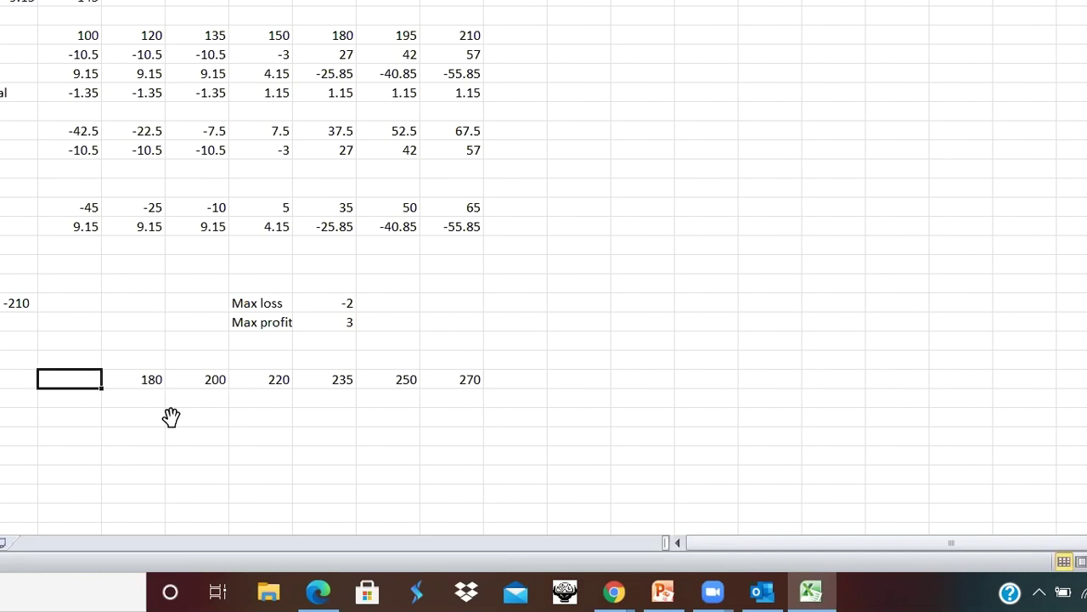
type("150")
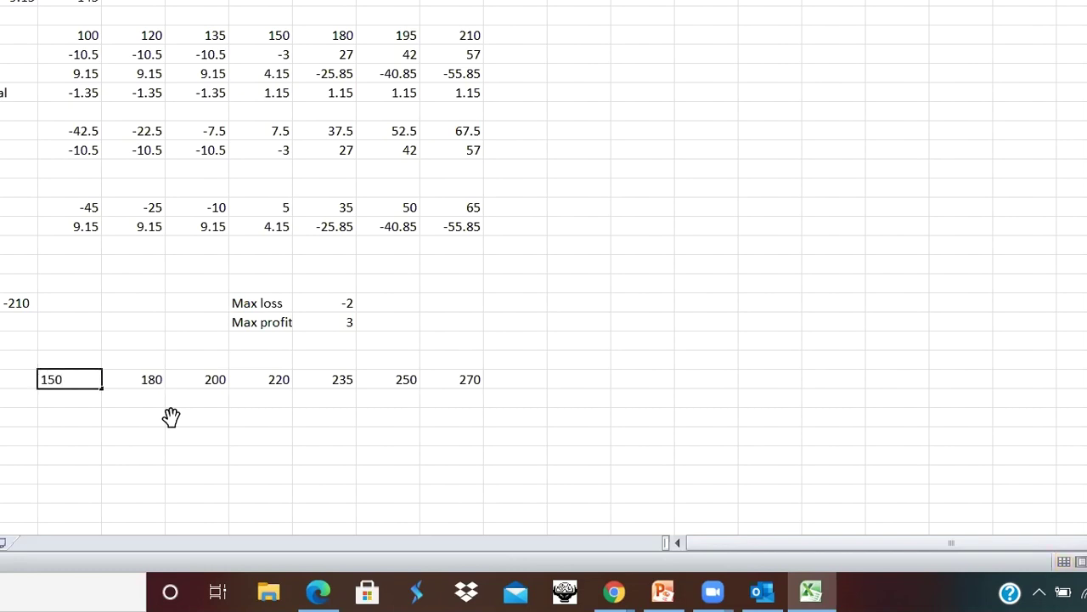
key("Return")
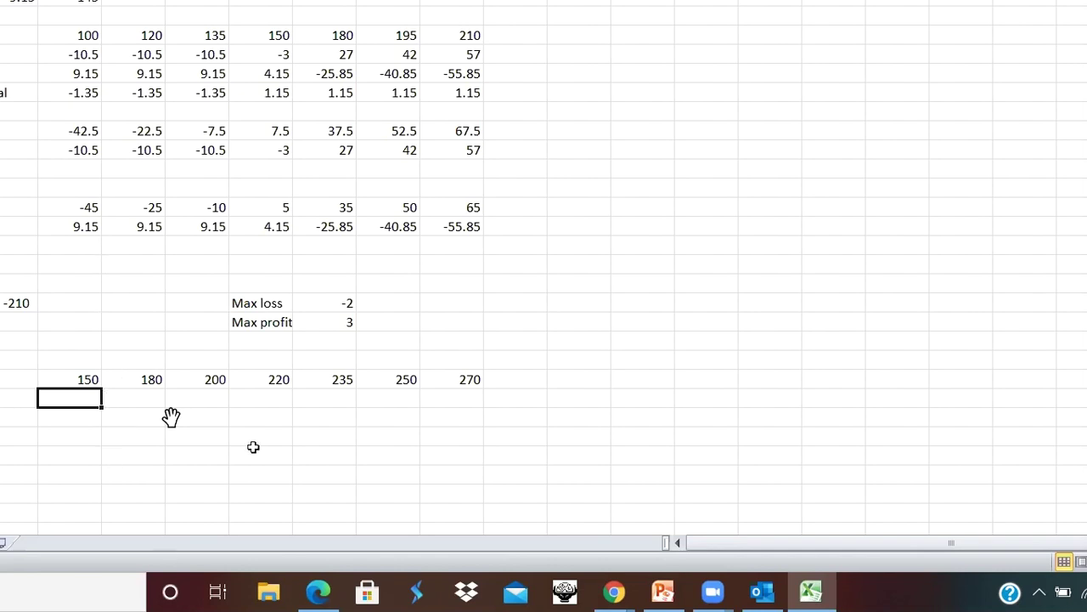
Step: Add the row label "total" in D47 and select E45 for the first put buy payoff
scroll(798, 206, "down", 2)
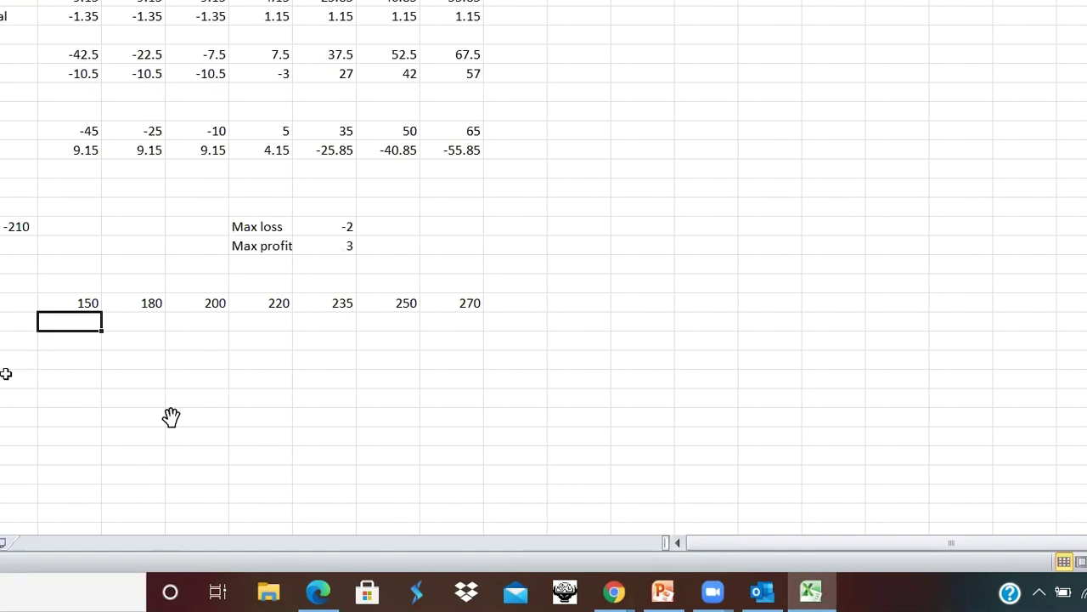
key("Down")
key("Down")
key("Left")
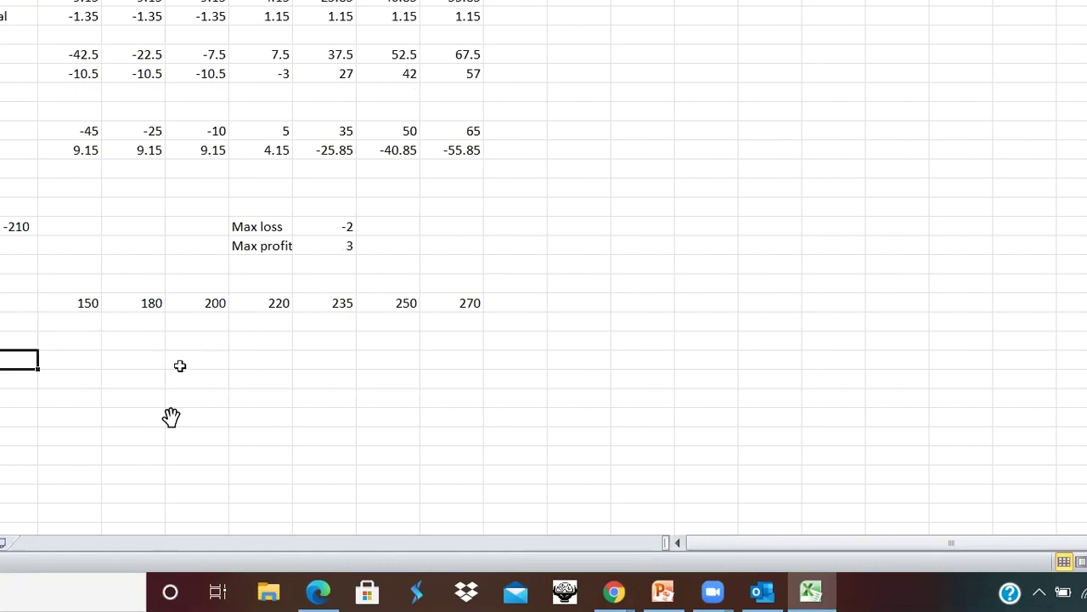
type("Total")
key("Tab")
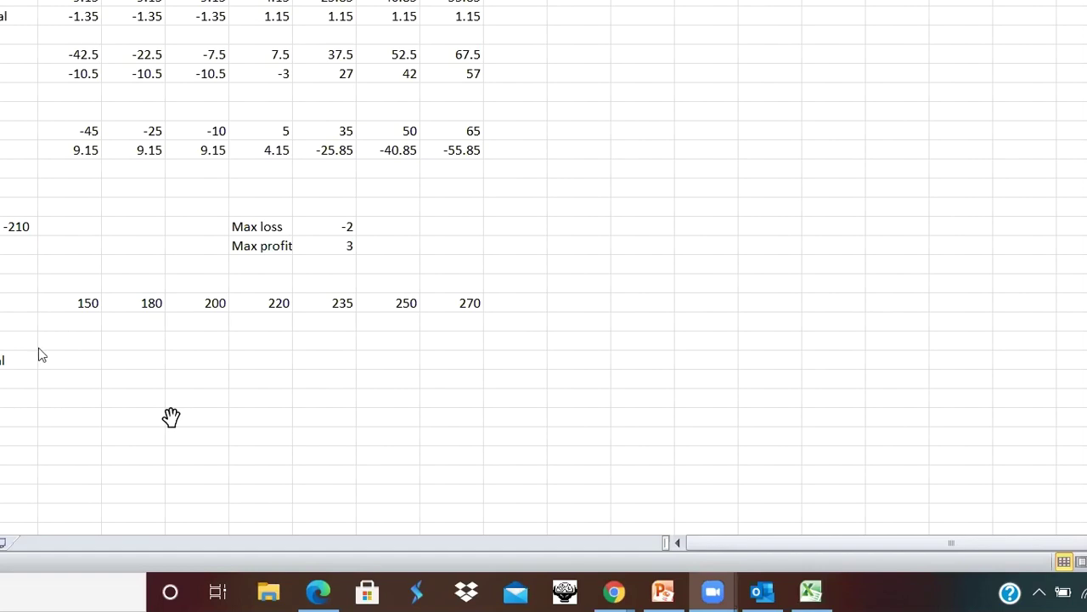
left_click(84, 322)
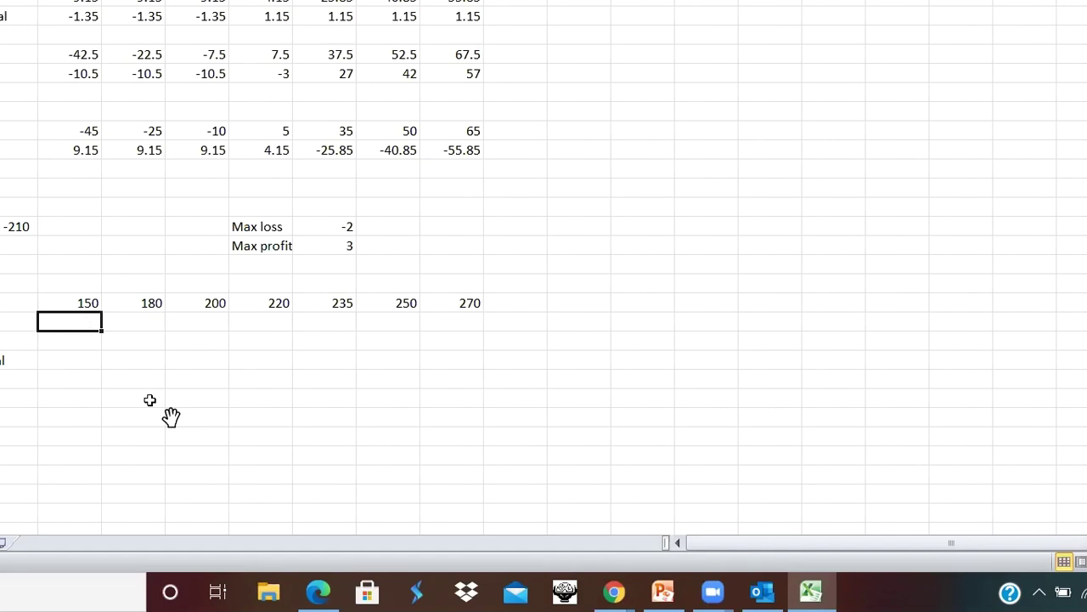
Step: Open the Zoom meeting's participants list and look through the attendees
left_click_drag(202, 260, 693, 412)
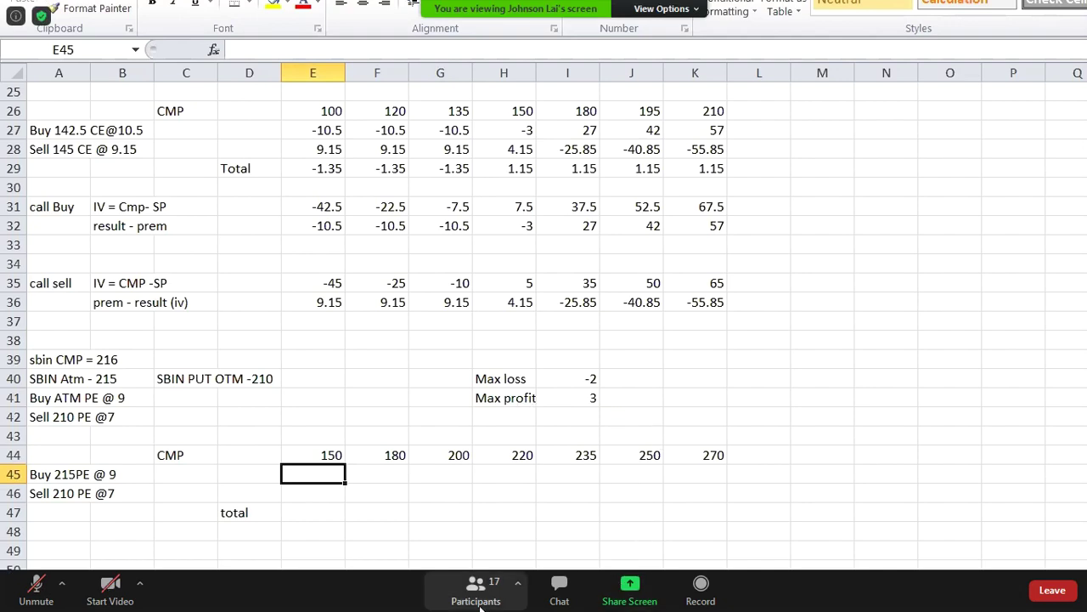
left_click(479, 586)
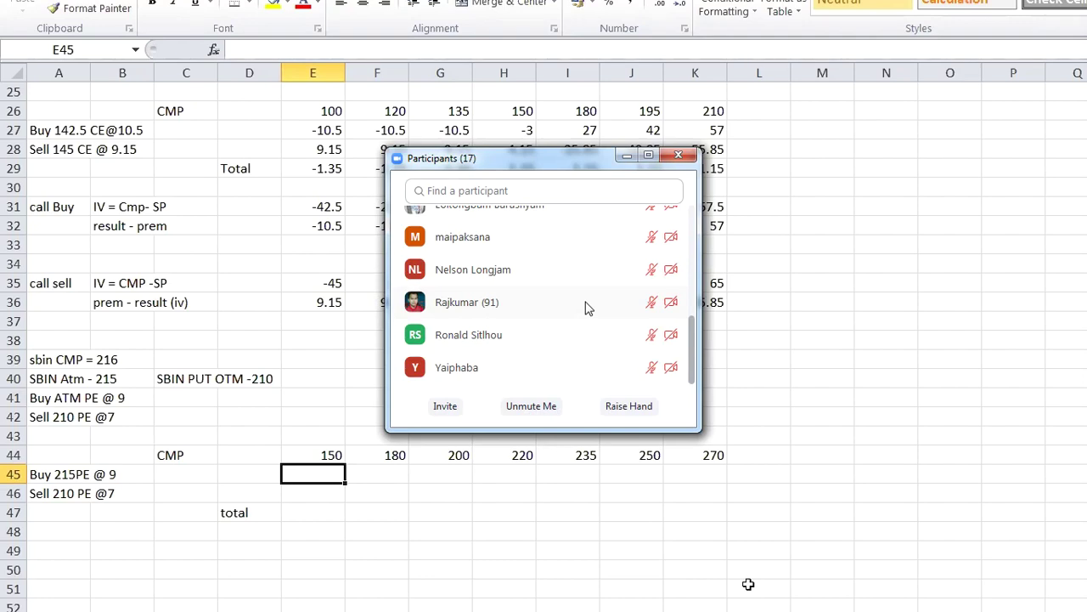
scroll(581, 318, "up", 2)
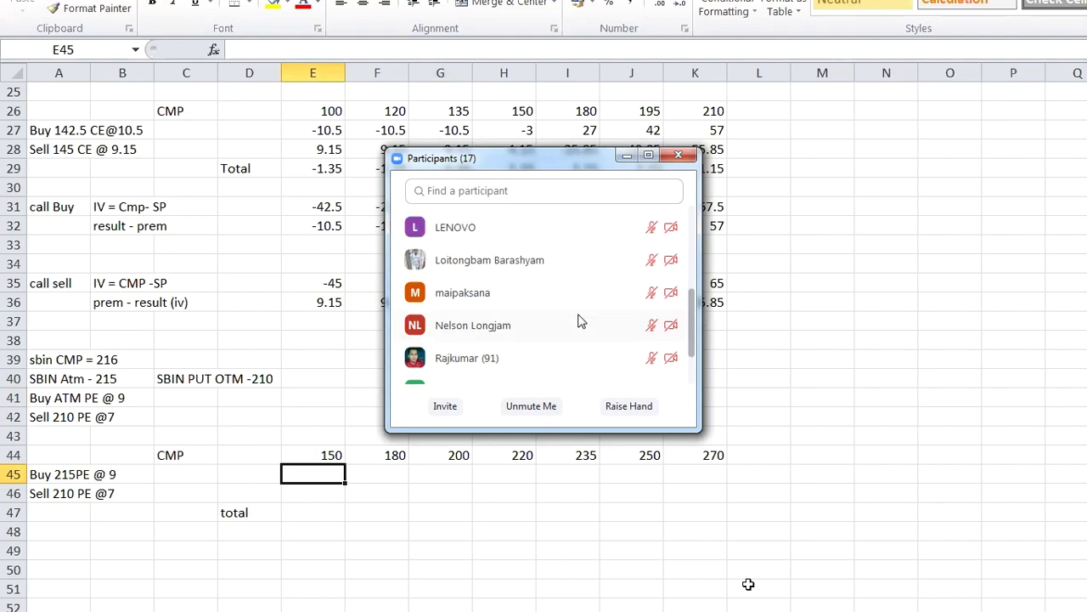
scroll(581, 321, "up", 5)
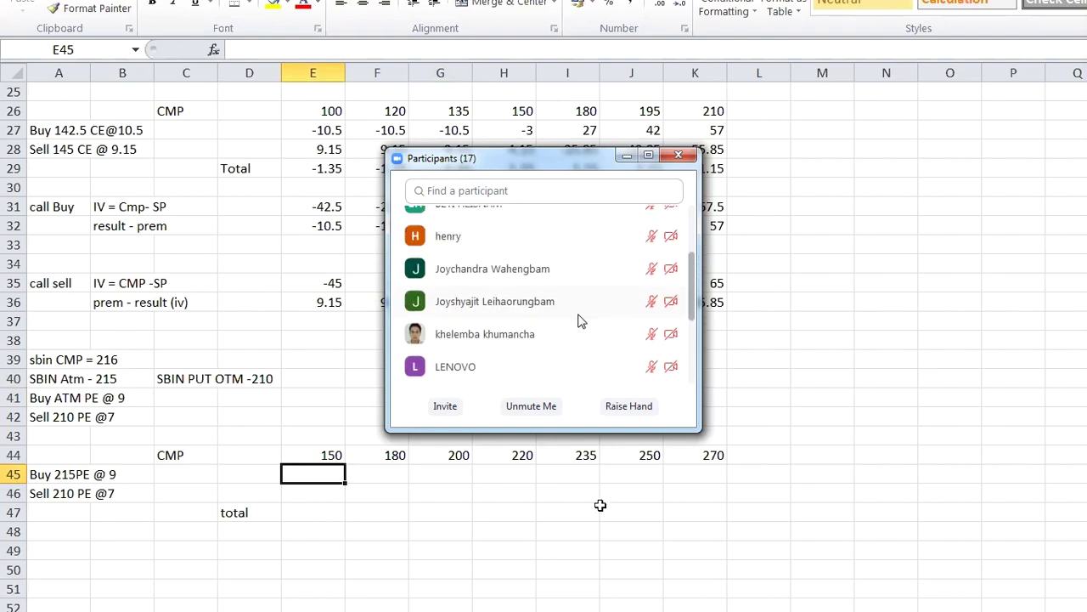
Step: Look through the rest of the meeting's participants list and close it
scroll(581, 321, "up", 2)
scroll(581, 321, "up", 4)
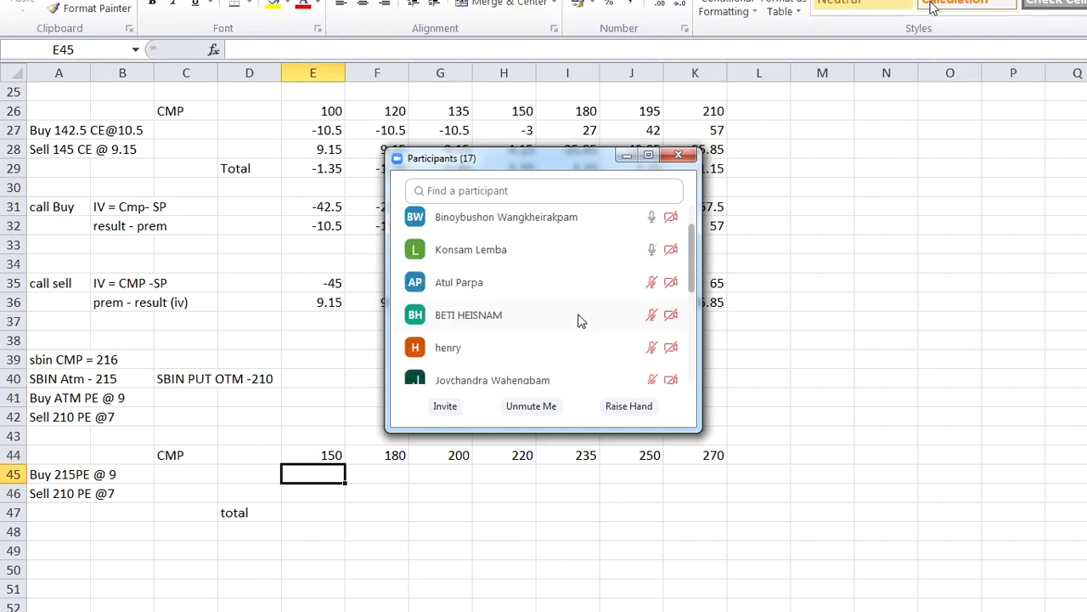
scroll(581, 321, "up", 1)
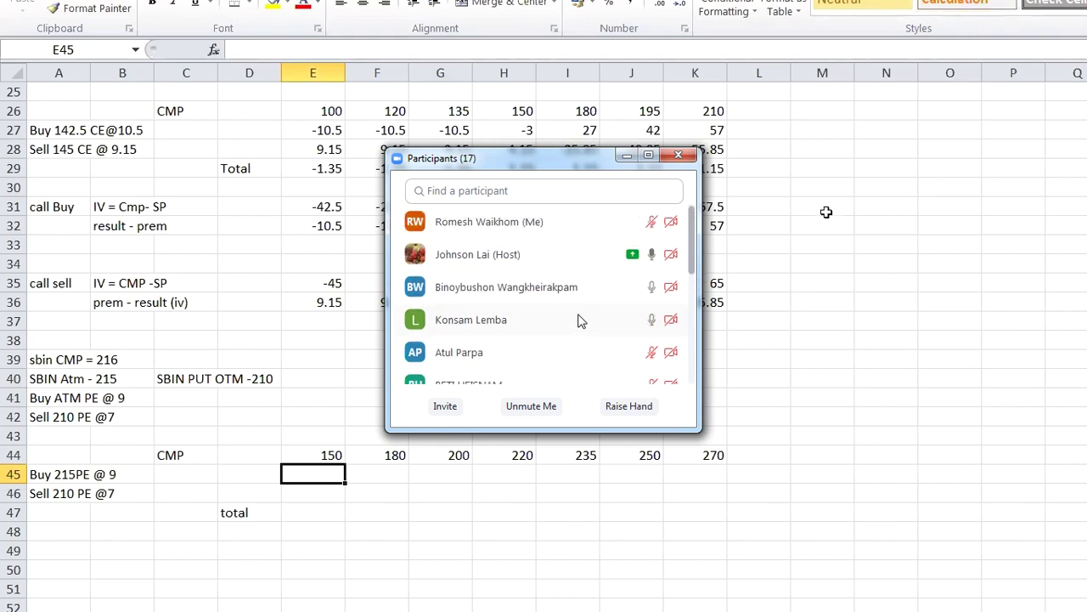
scroll(581, 321, "down", 3)
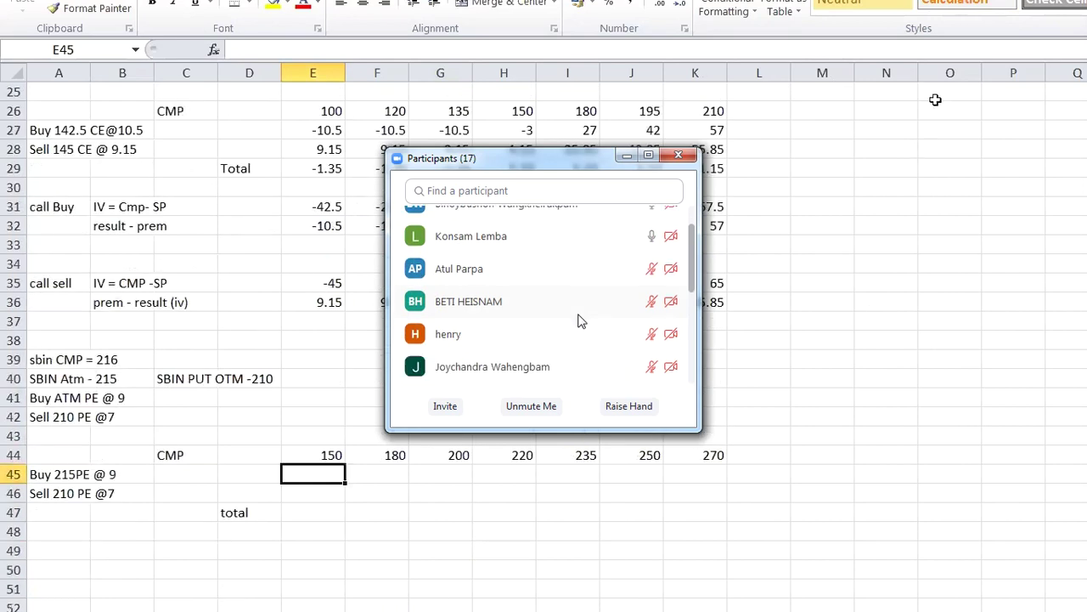
scroll(581, 321, "down", 3)
scroll(581, 321, "down", 6)
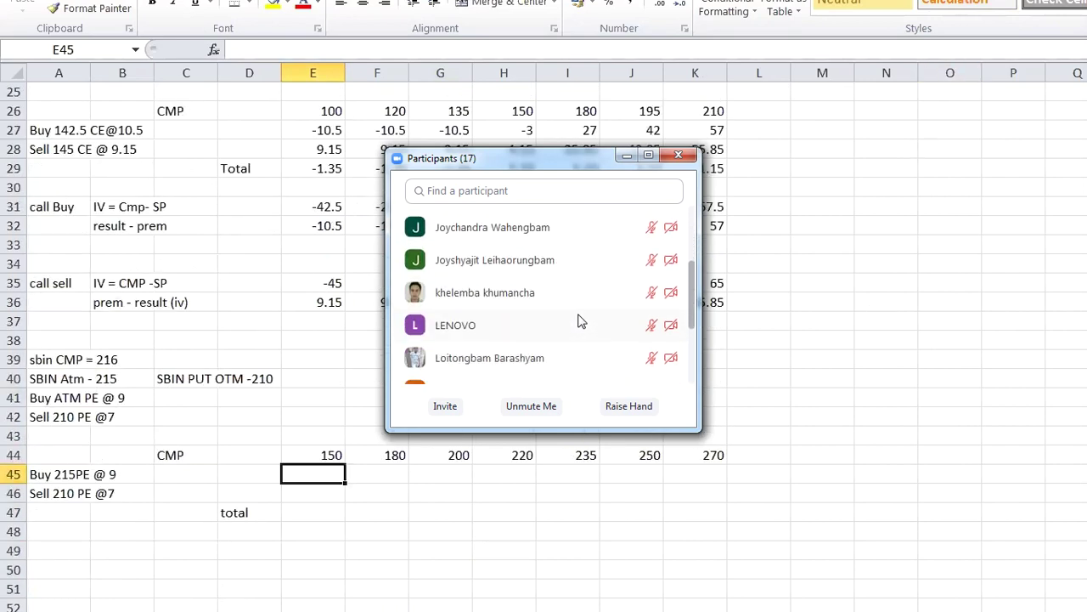
scroll(581, 321, "down", 1)
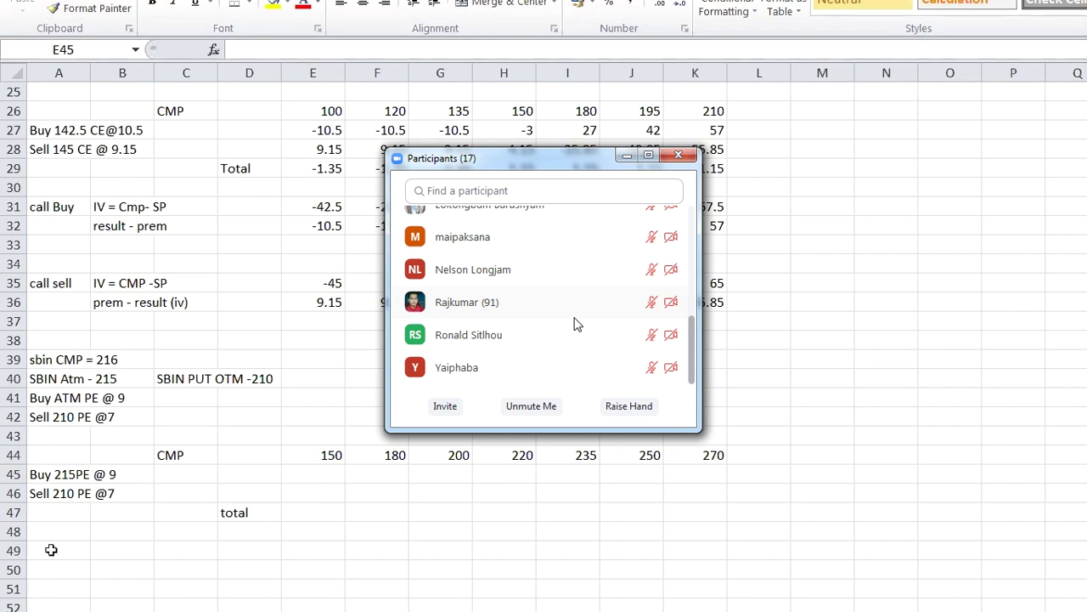
left_click(681, 157)
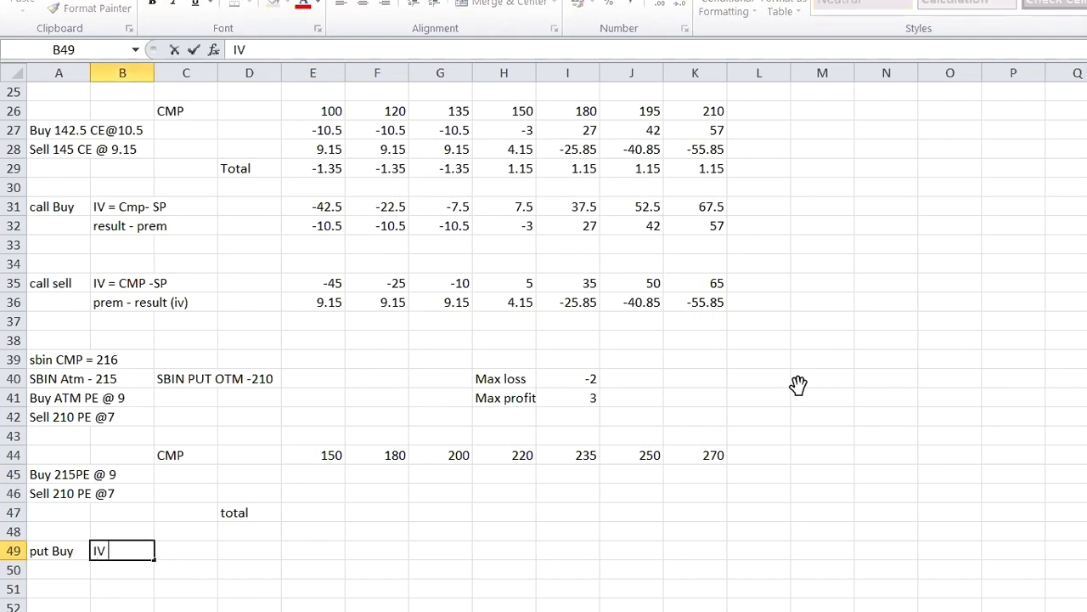
Step: Label the put buy calculation rows "IV = SP - CMP" in B49 and "IV-Prem" in B50
type("= SP - CM")
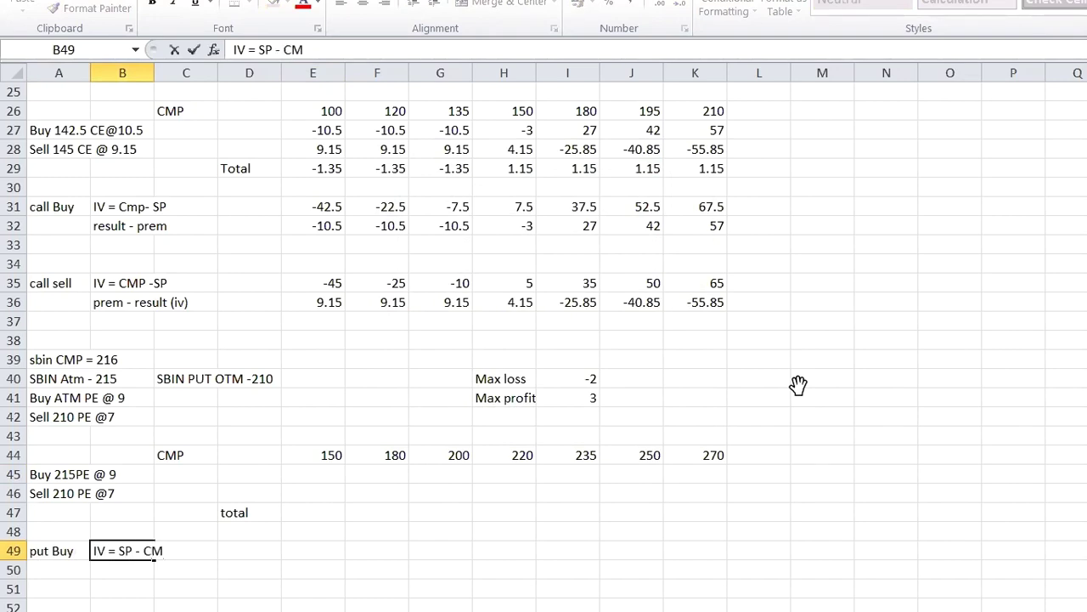
type("P")
key("Return")
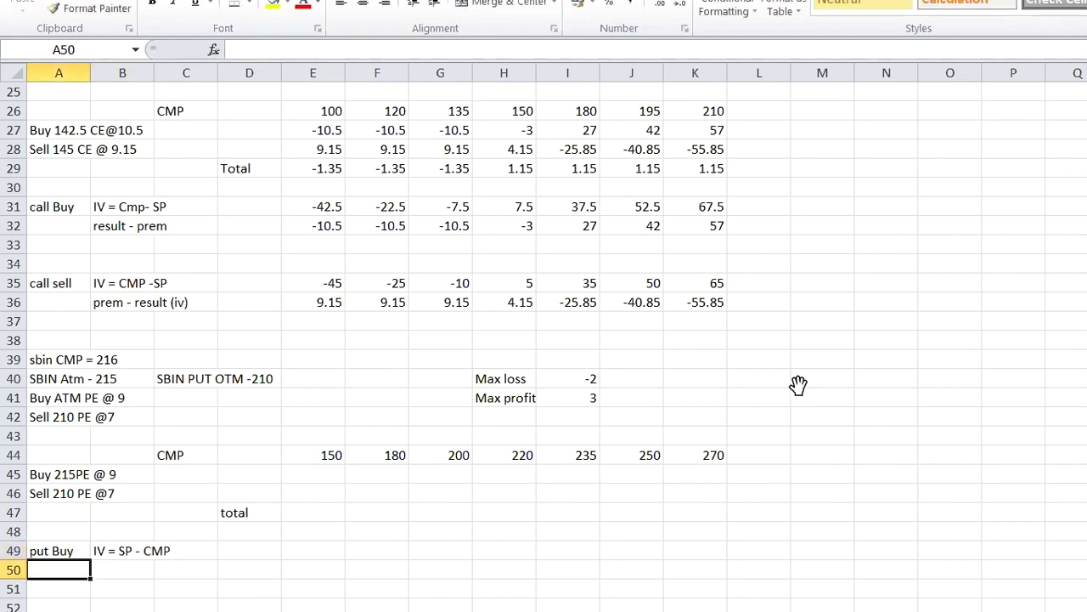
key("Tab")
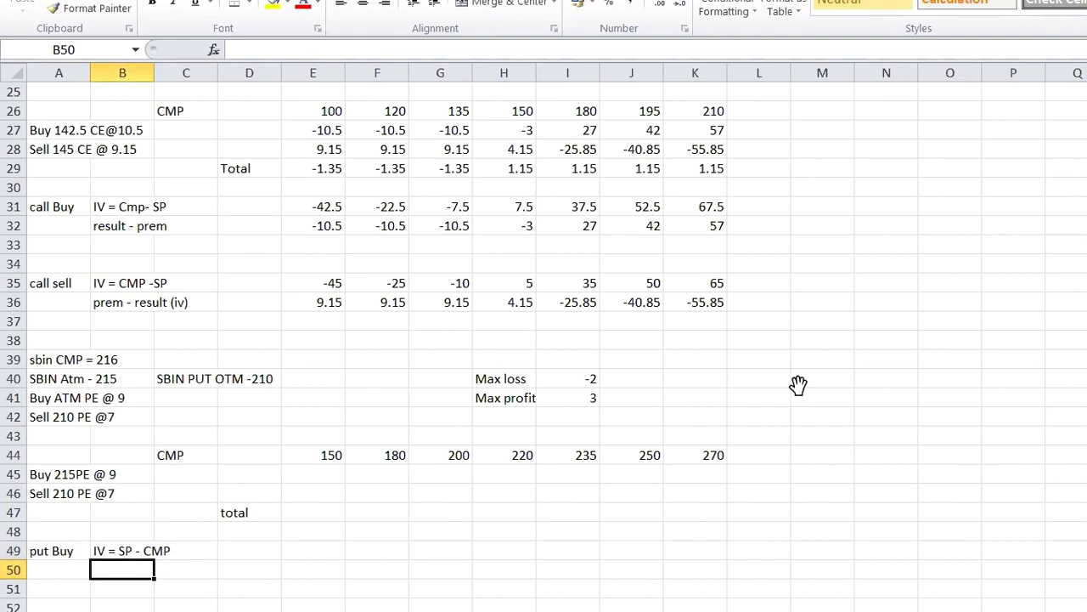
type("IV")
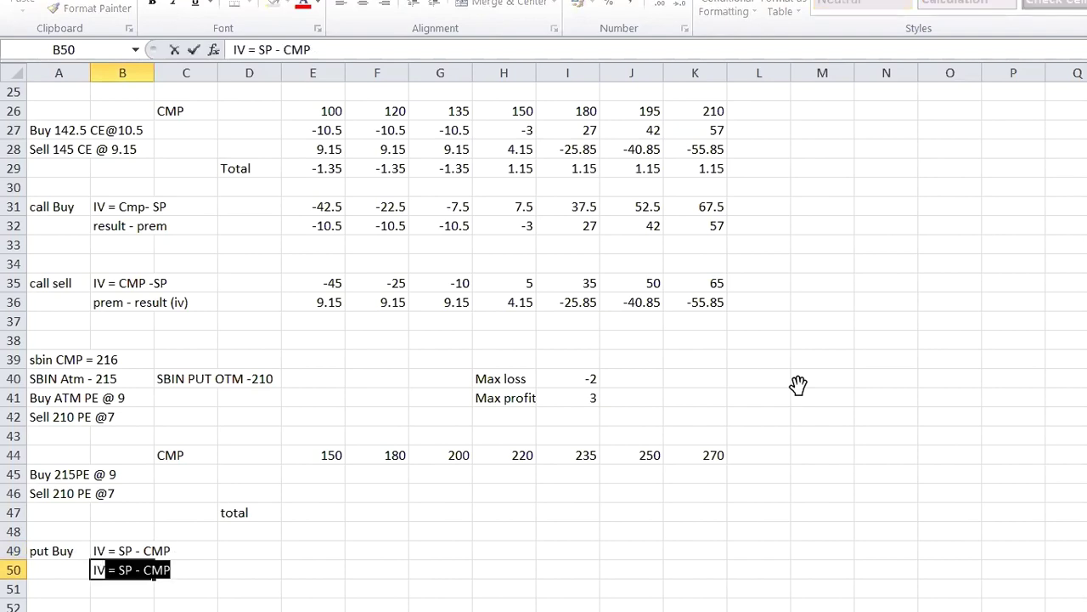
type("-")
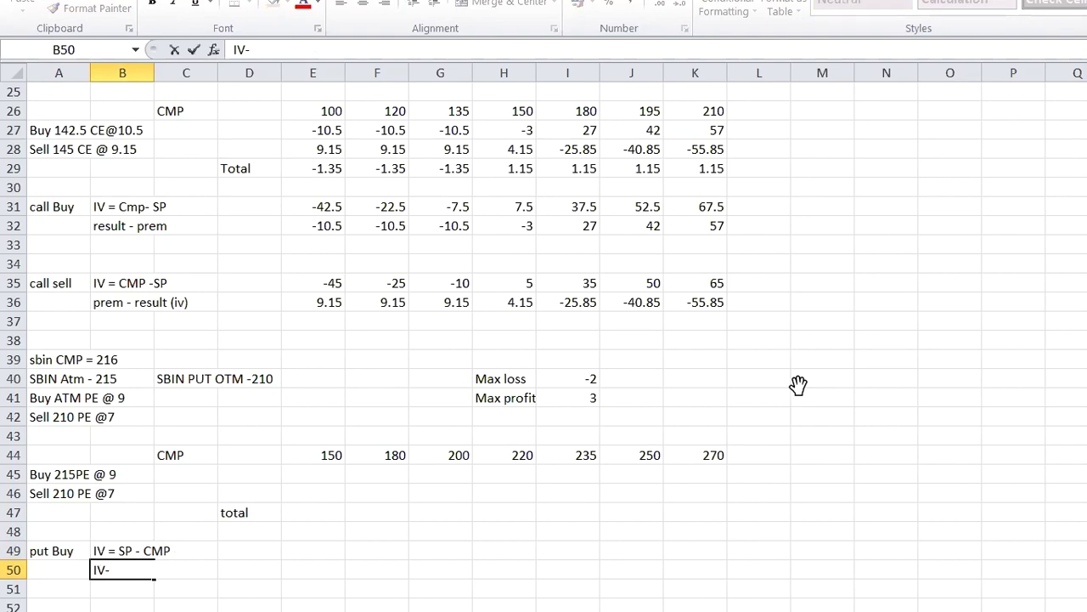
type("Prem")
left_click(321, 548)
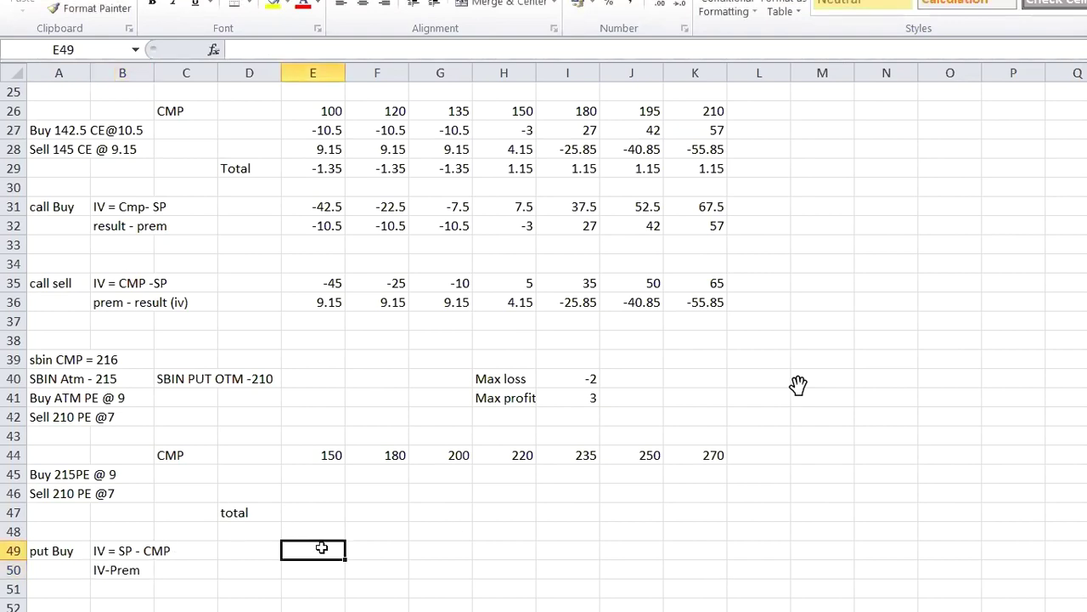
Step: Enter the SBIN put strike prices as separate numbers, 215 in E40 and 210 in F40
type("=")
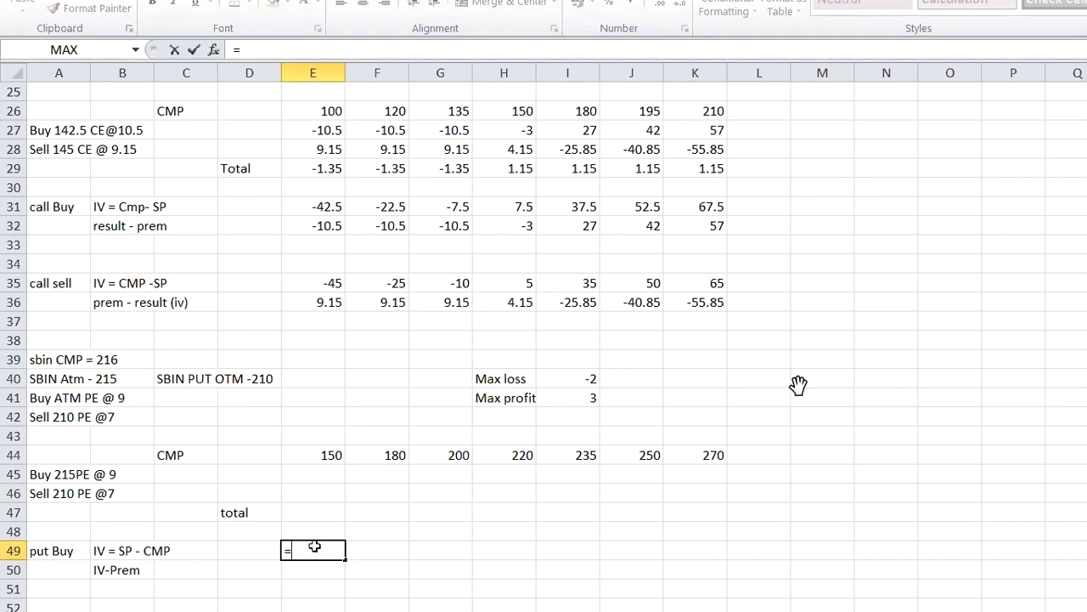
key("BackSpace")
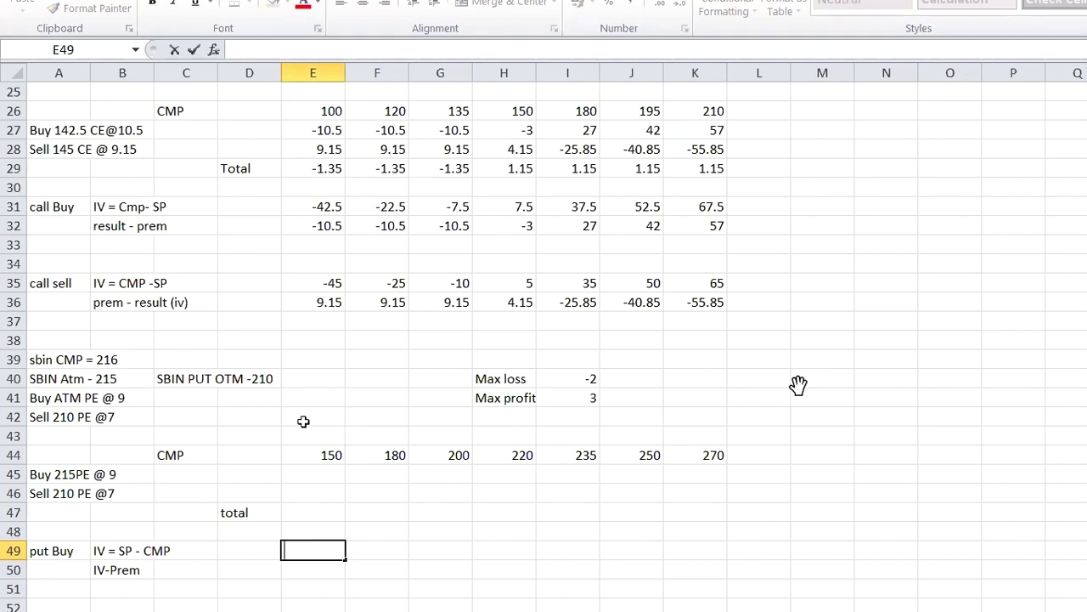
left_click(330, 382)
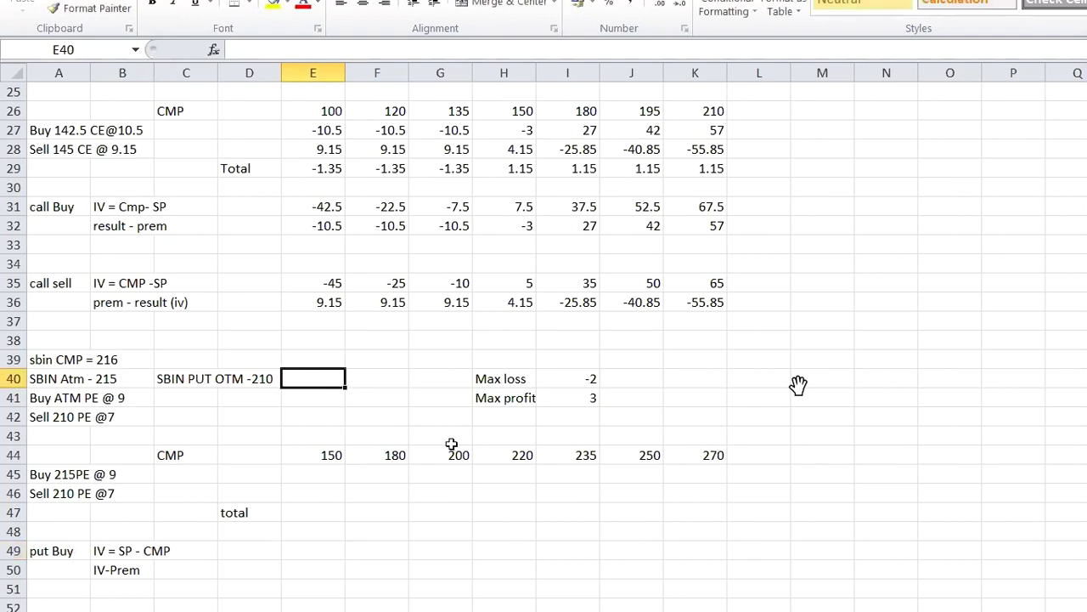
type("215")
left_click(377, 380)
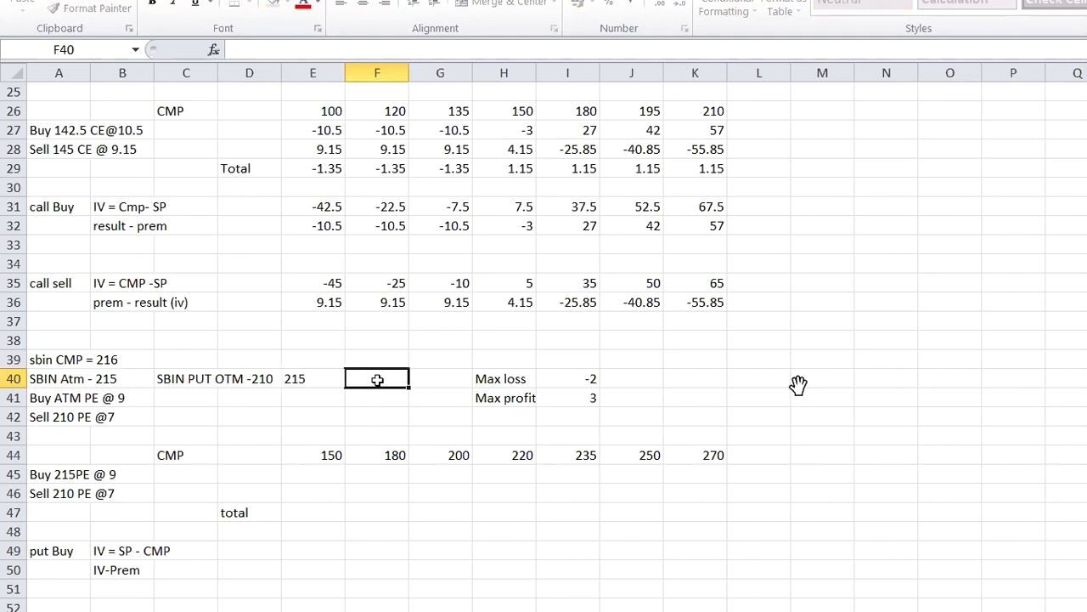
type("210")
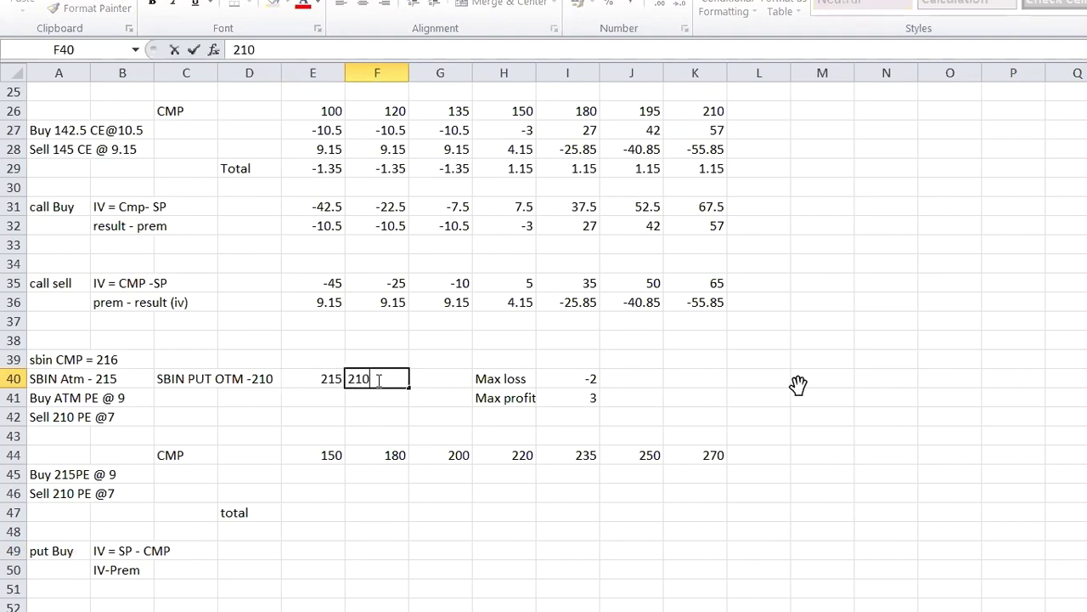
Step: Enter the put premiums as separate numbers, 9 in E41 and 7 in E42
left_click(317, 396)
type("9")
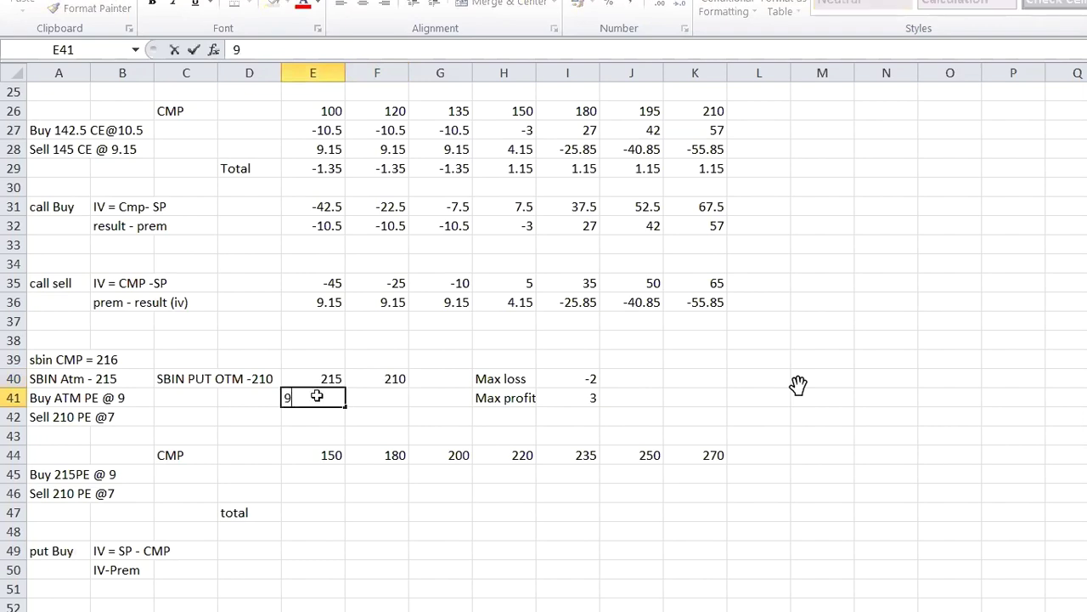
key("Return")
type("7")
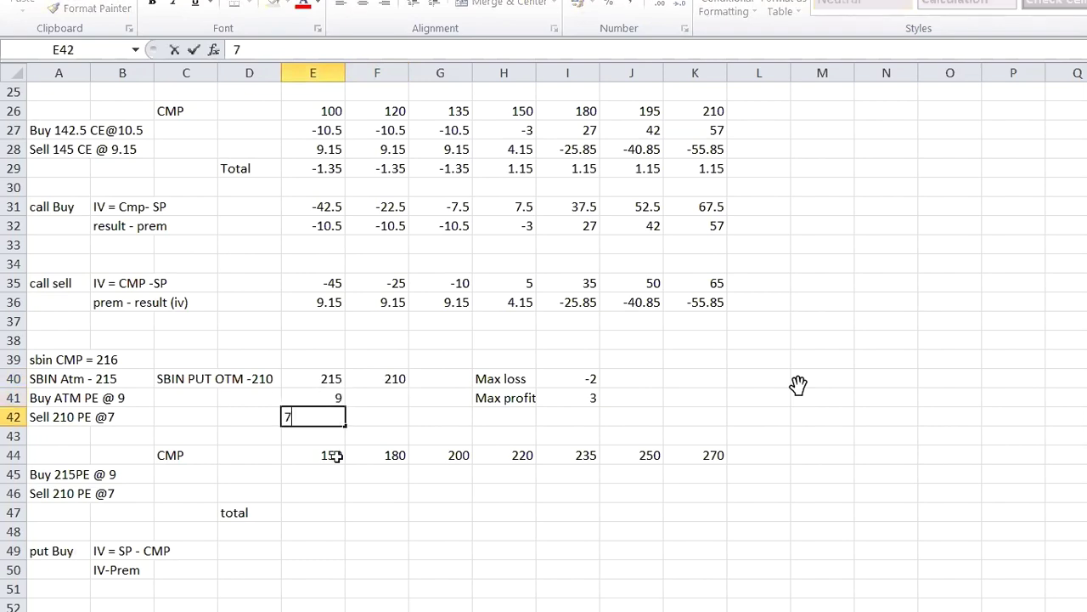
left_click(256, 546)
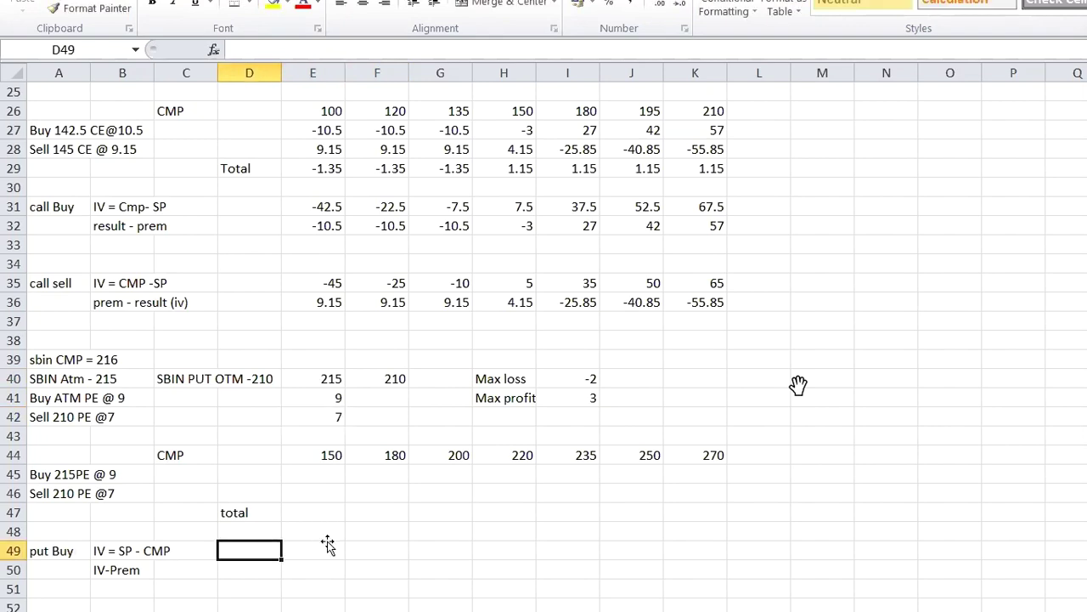
Step: Calculate the put buy intrinsic value for CMP 150 in E49 with the formula =E40-E44
left_click(328, 546)
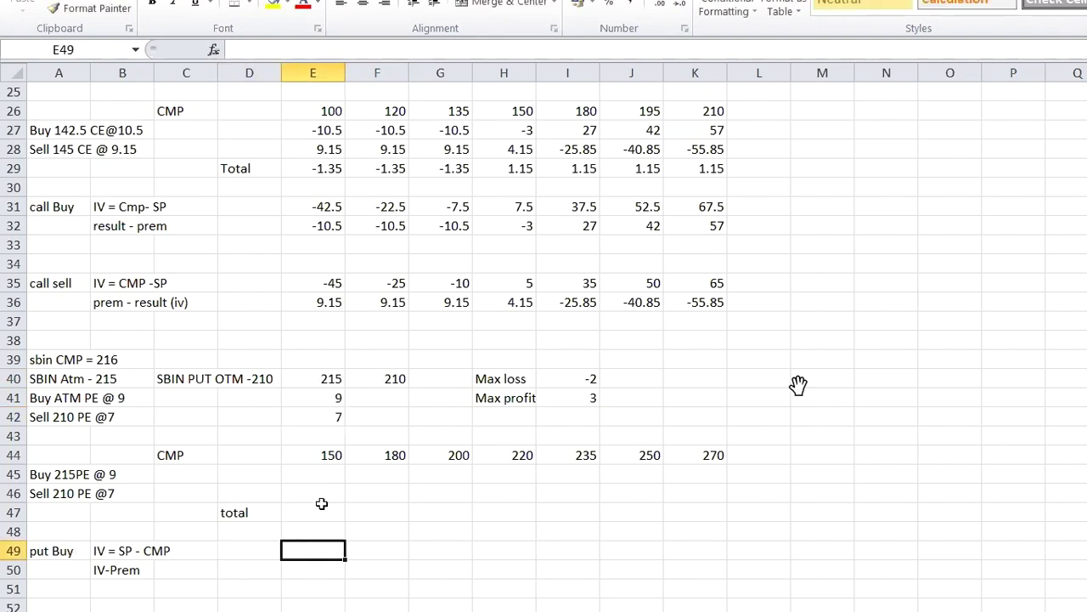
type("=")
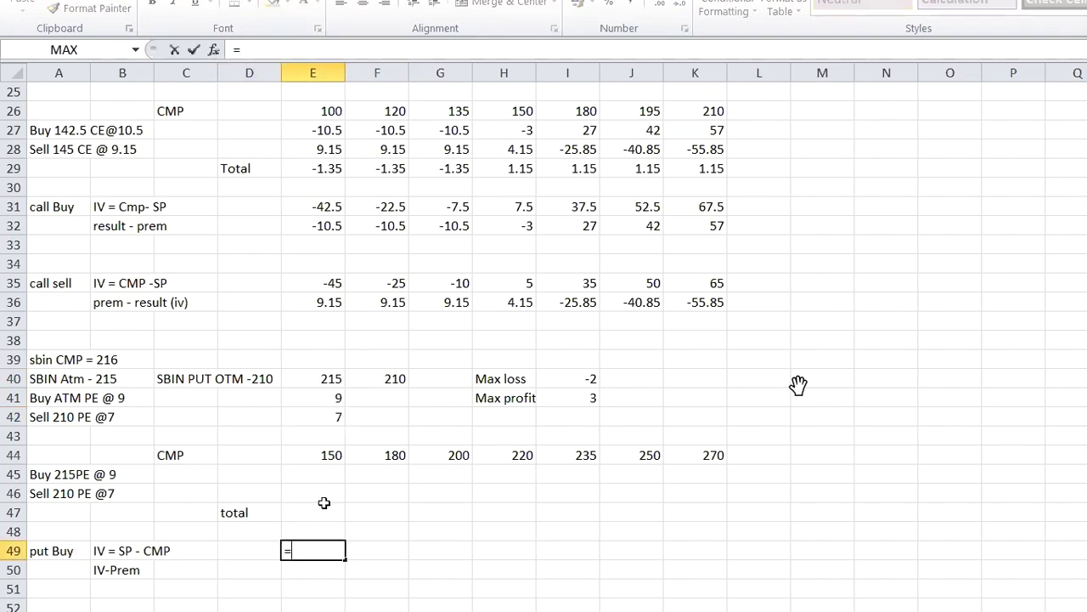
left_click(337, 378)
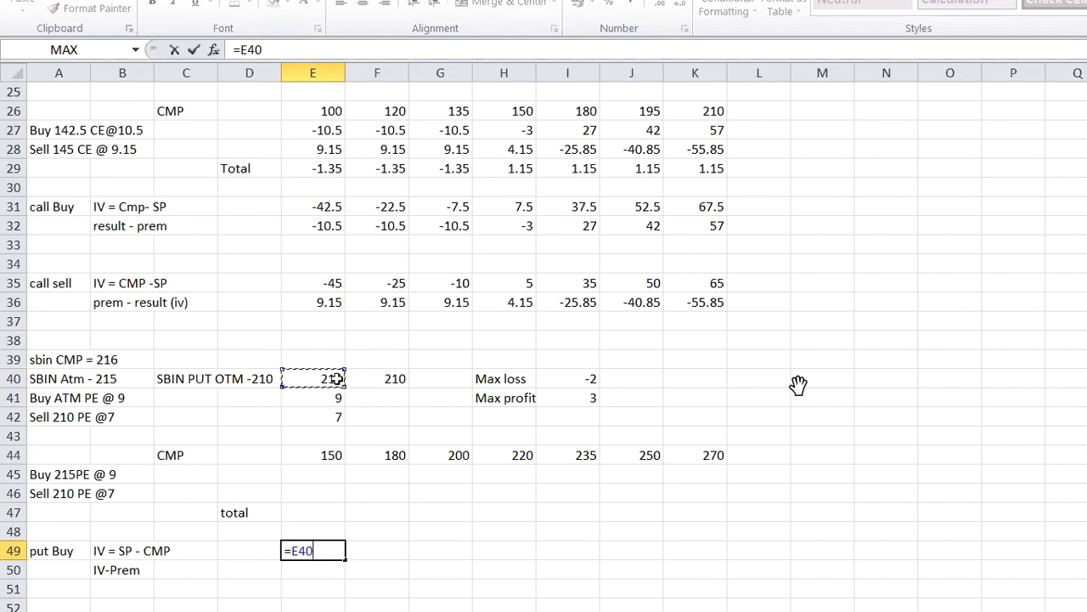
type("-")
left_click(319, 462)
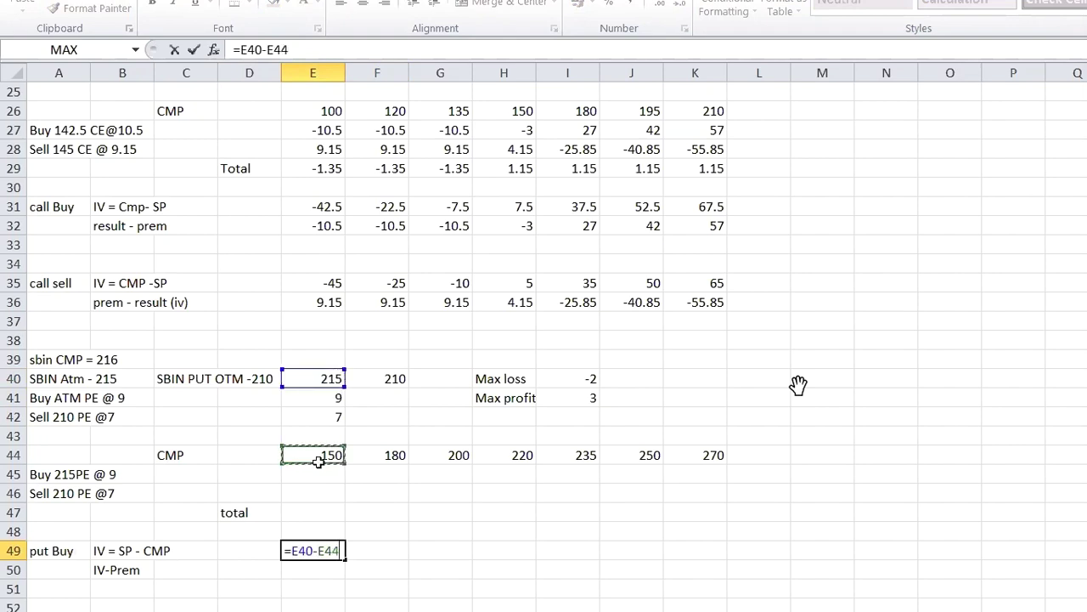
key("Return")
Step: Calculate the put buy intrinsic value for CMP 180 in F49 with the formula =E40-F44
left_click(367, 553)
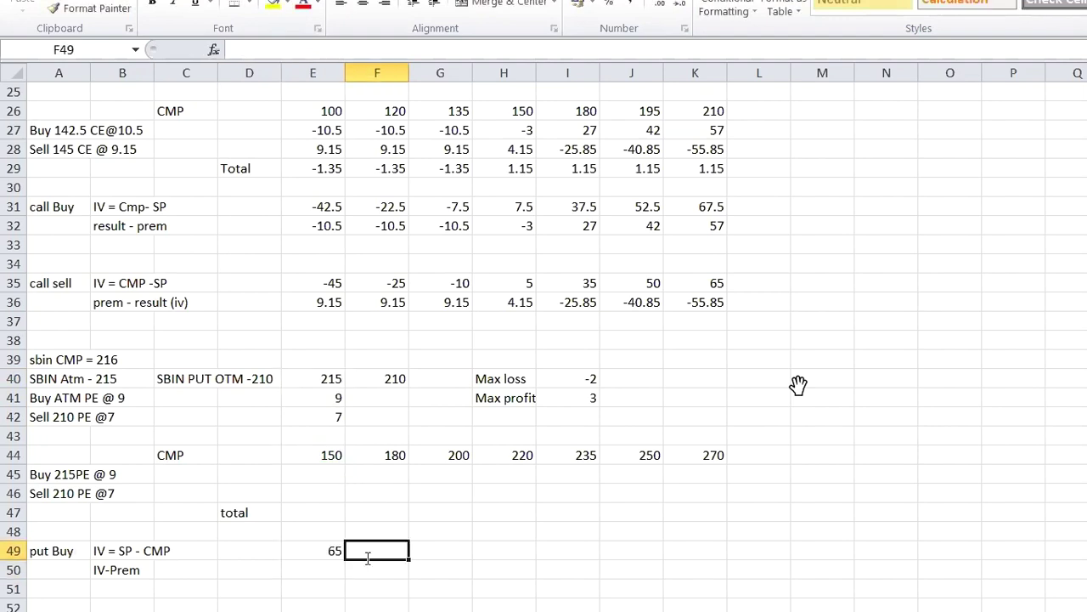
type("=")
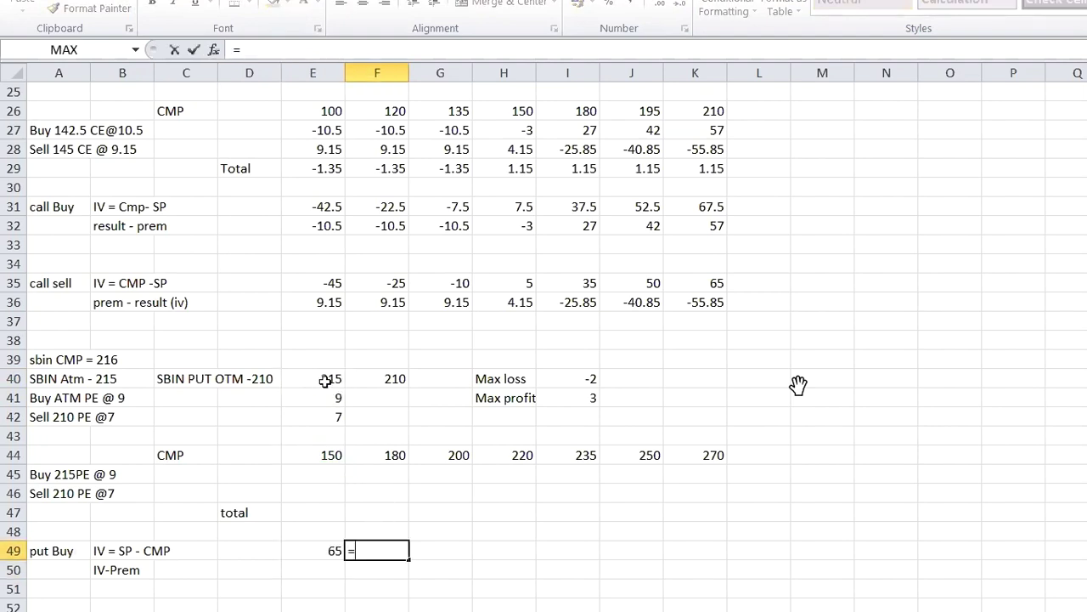
key("Up")
key("Up")
key("Up")
key("Up")
key("Up")
key("Up")
key("Up")
key("Up")
key("Up")
key("Left")
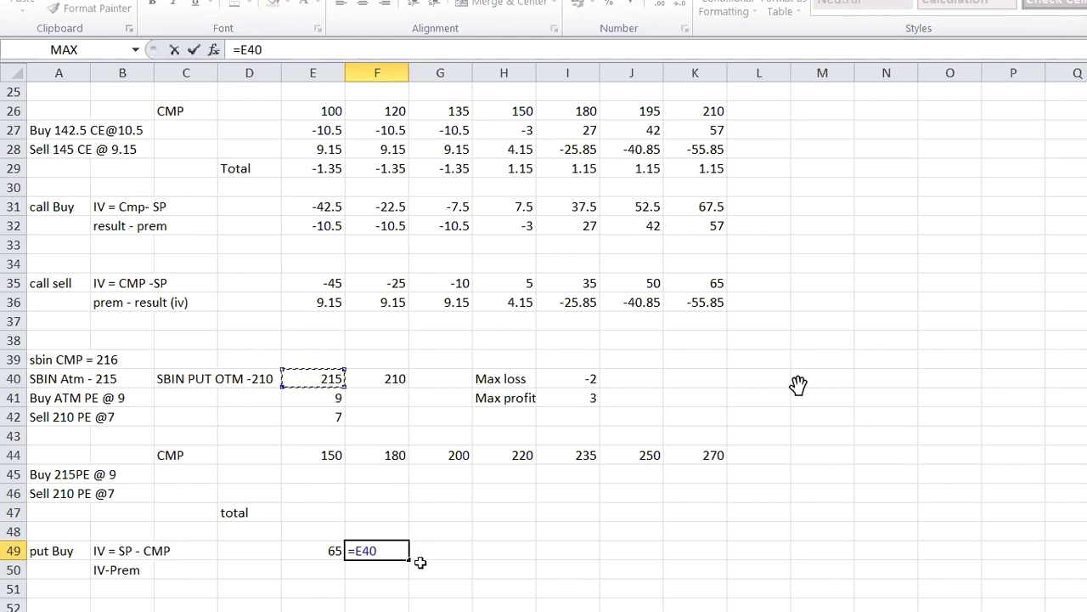
type("-")
left_click(388, 456)
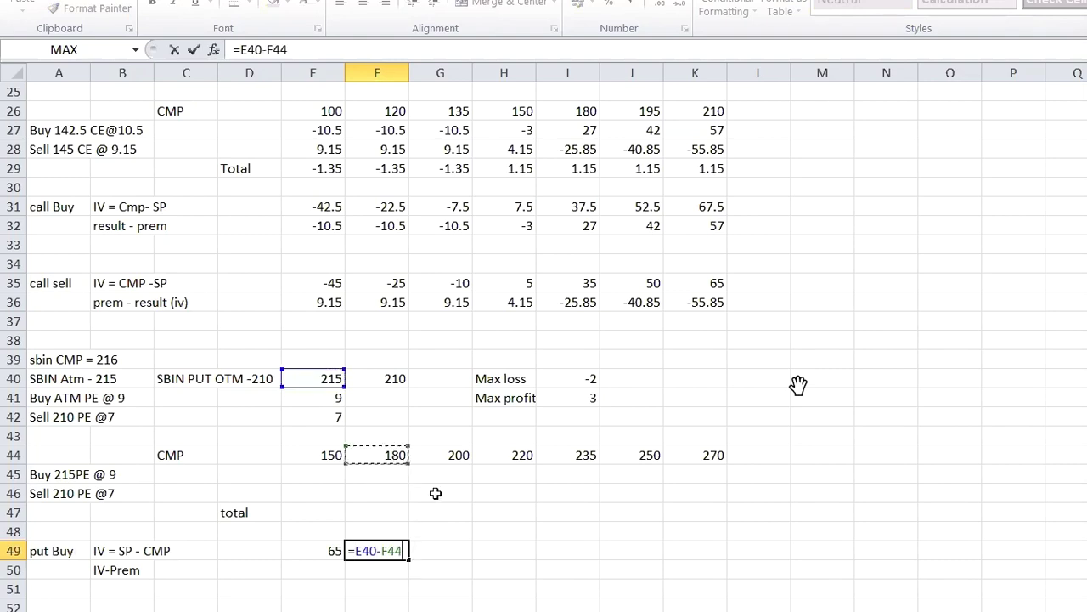
key("Return")
Step: Try the formula =G44-E40 in G49 for the put buy intrinsic value at CMP 200
left_click(446, 548)
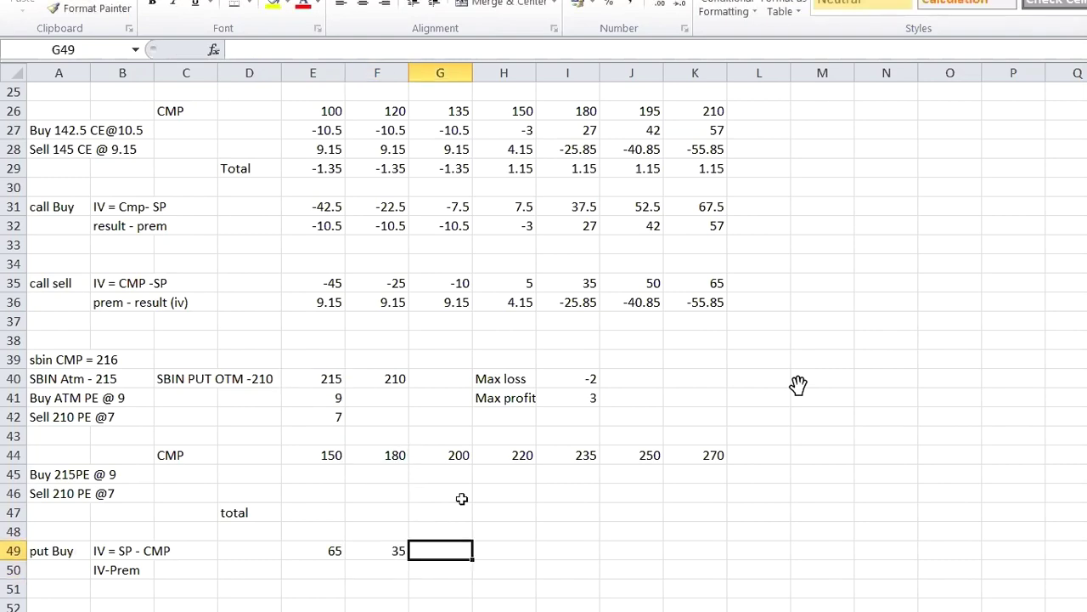
type("=")
left_click(459, 461)
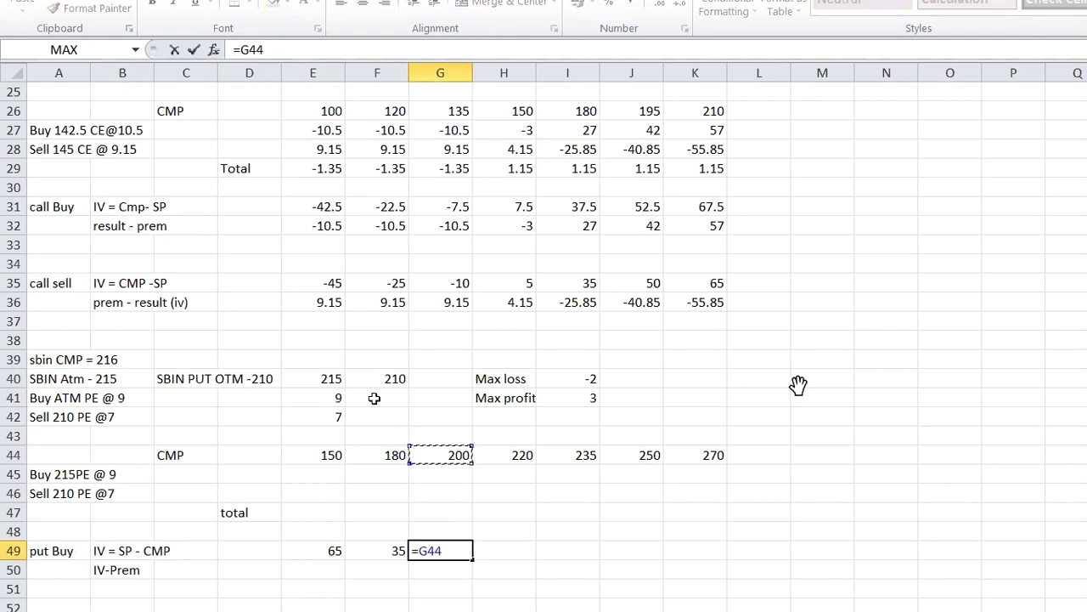
type("-")
left_click(327, 379)
key("Return")
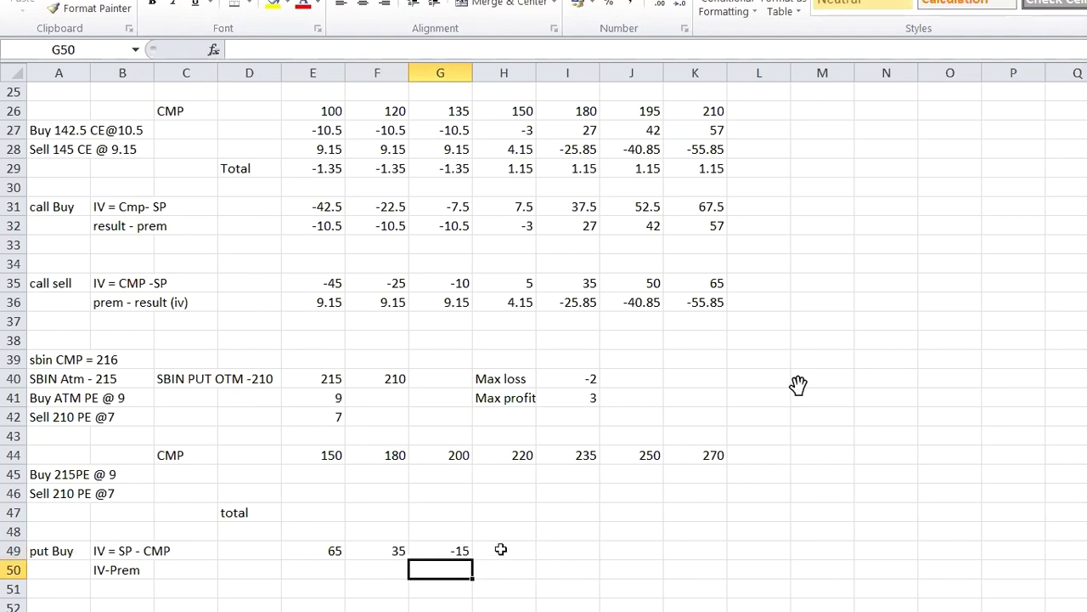
Step: Replace the put buy intrinsic value formula for CMP 200 in G49 with =E40-G44
left_click(468, 554)
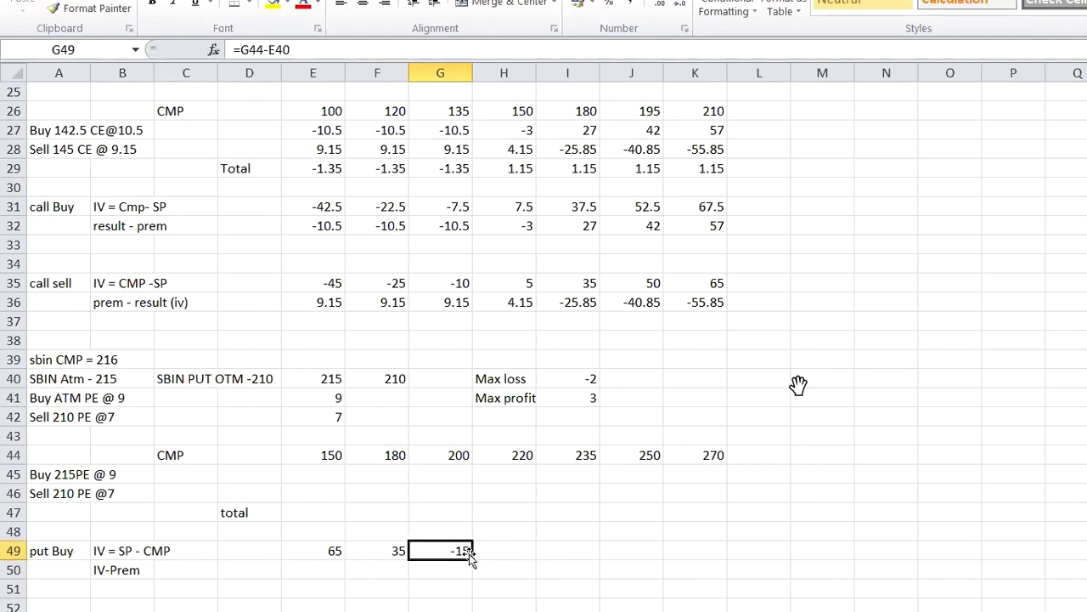
type("=")
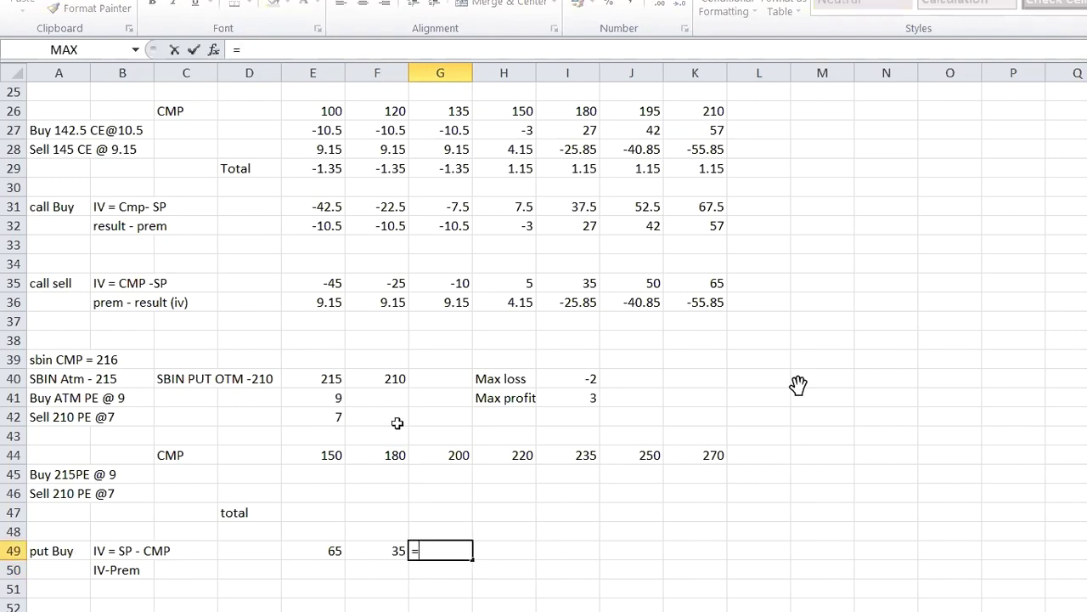
type("E40-")
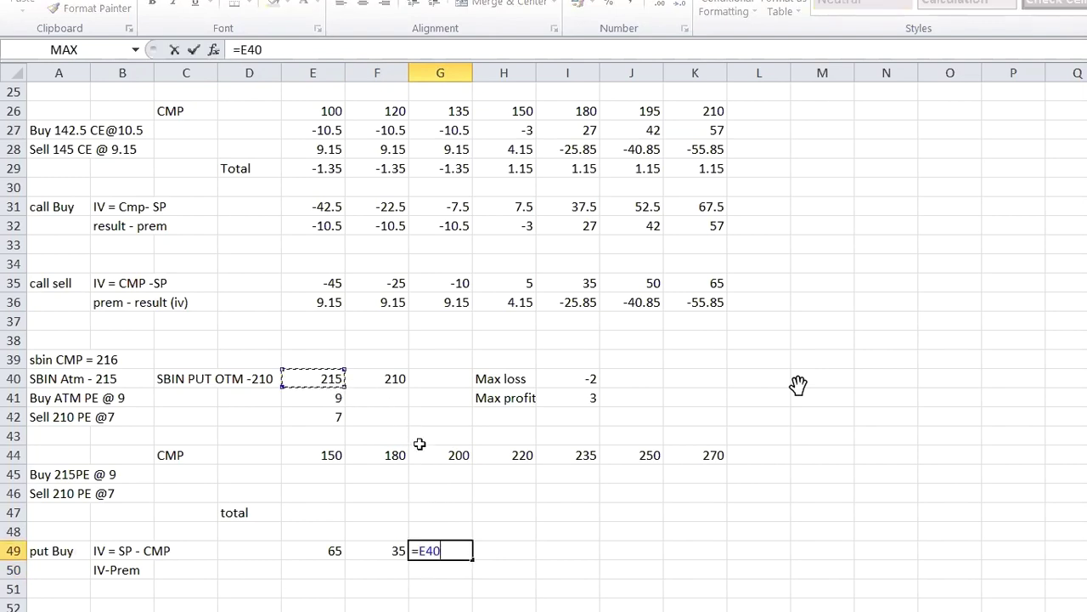
left_click(459, 456)
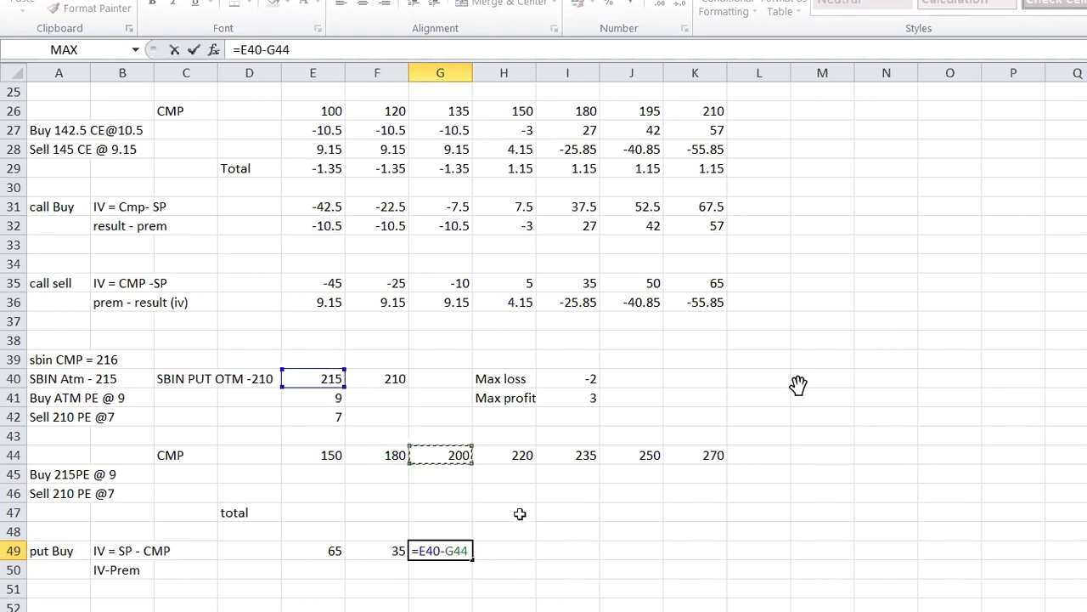
key("Return")
Step: Calculate the put buy intrinsic value for CMP 220 in H49 with the formula =E40-H44
left_click(504, 553)
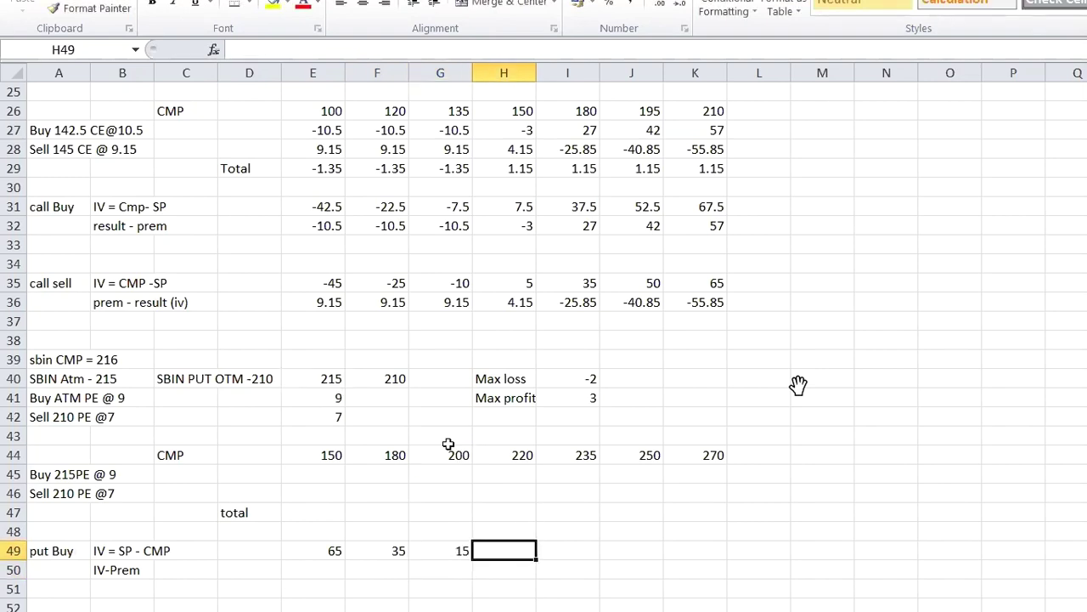
type("=E40-")
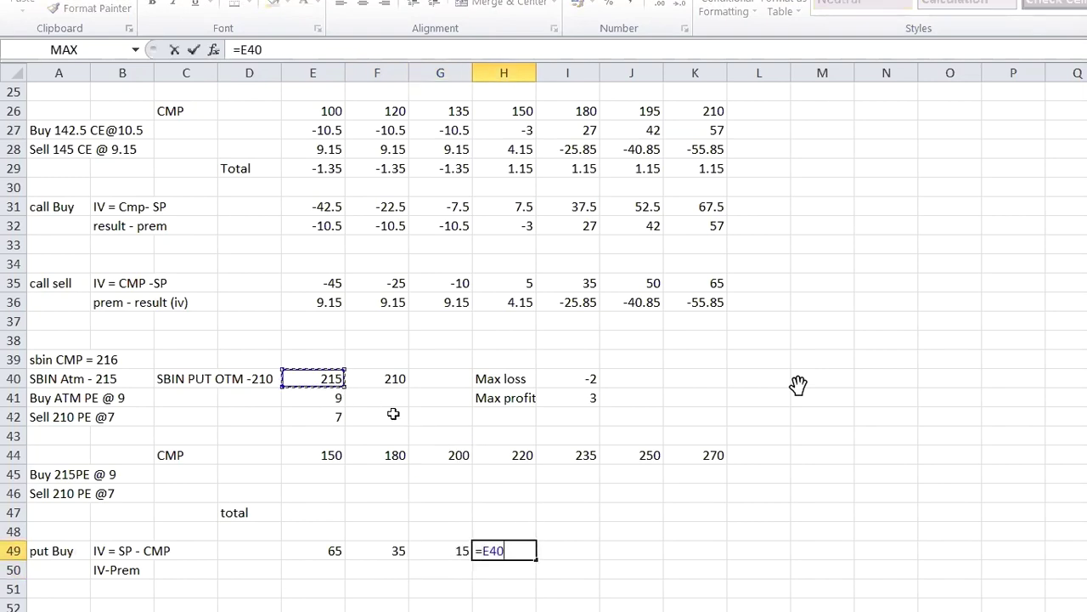
left_click(536, 474)
key("Return")
Step: Calculate the put buy intrinsic value for CMP 235 in I49 with the formula =E40-I44
left_click(568, 554)
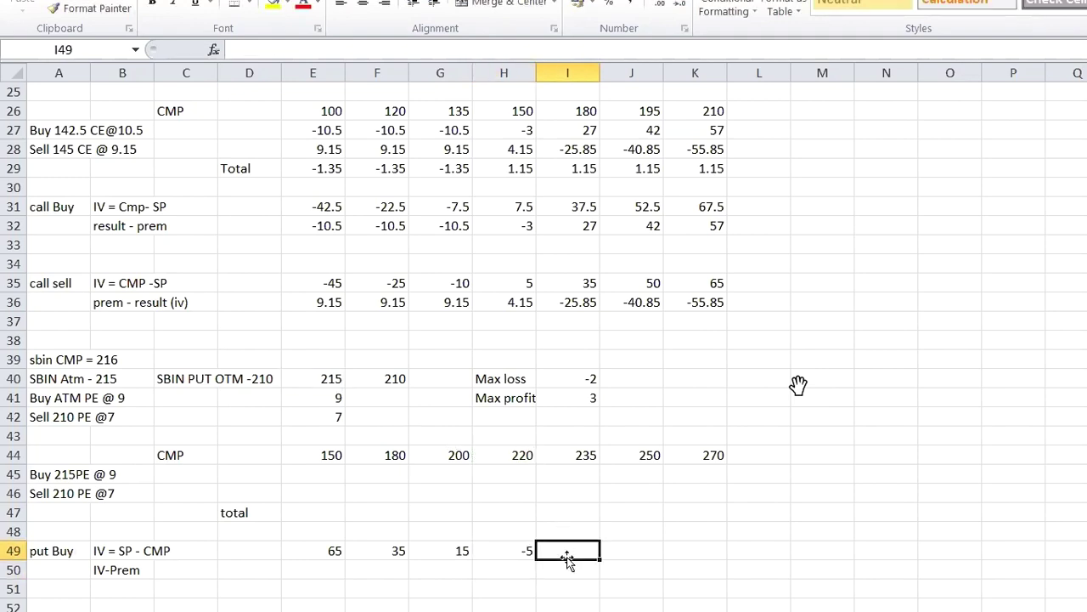
type("=")
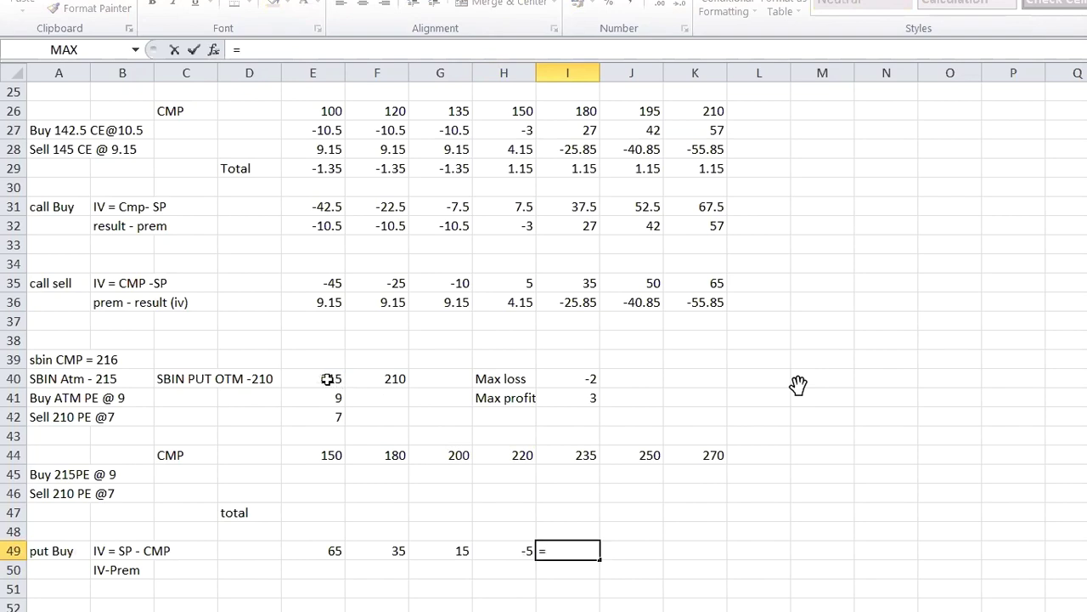
left_click(336, 384)
type("-")
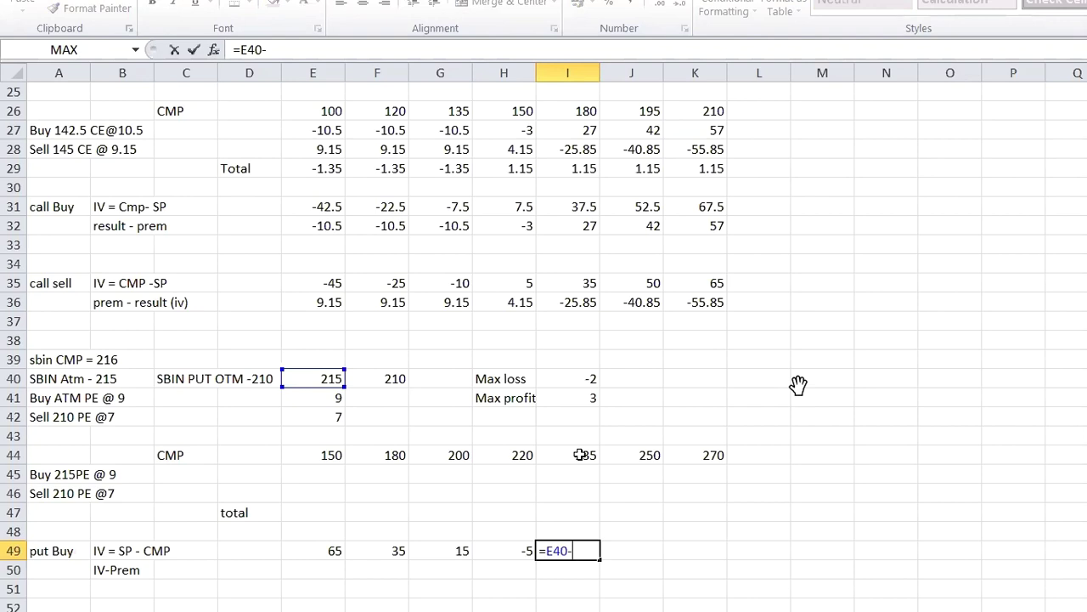
left_click(580, 455)
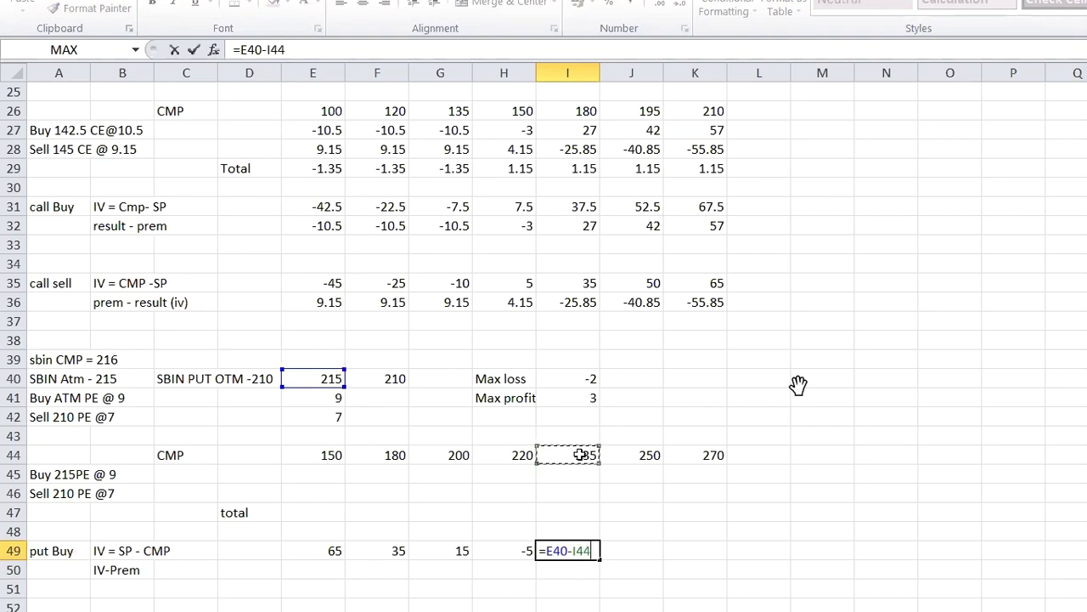
key("Return")
Step: Calculate the put buy intrinsic value for CMP 250 in J49 with the formula =E40-J44
left_click(630, 553)
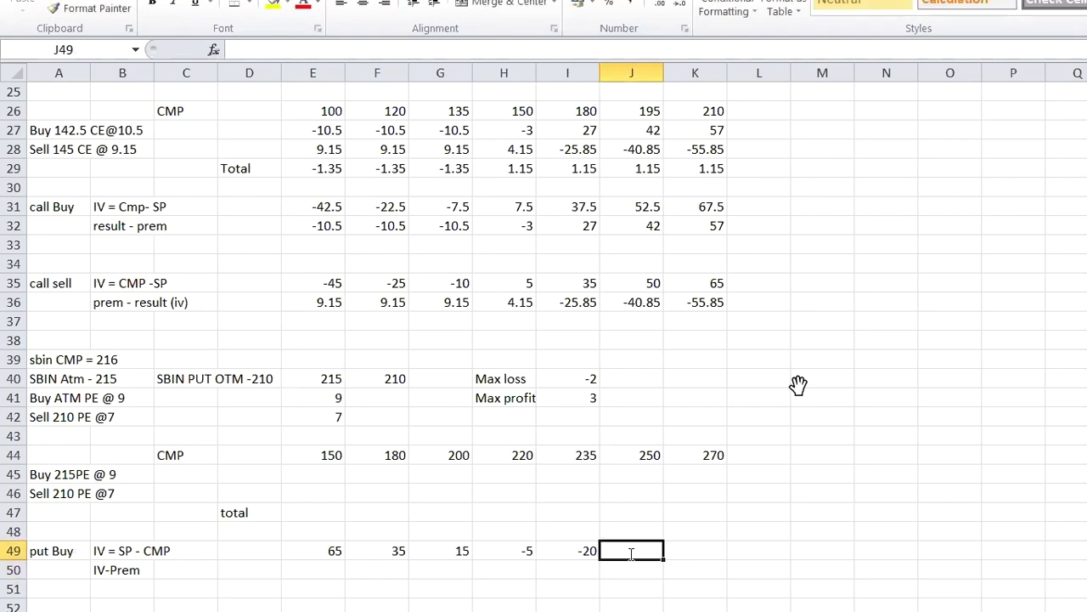
type("=")
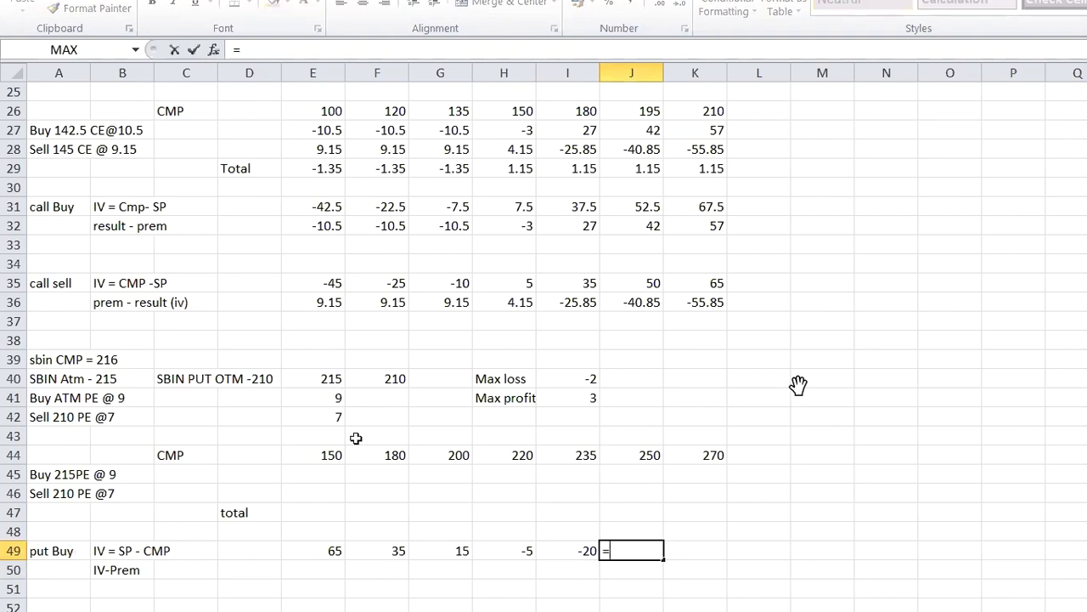
left_click(343, 371)
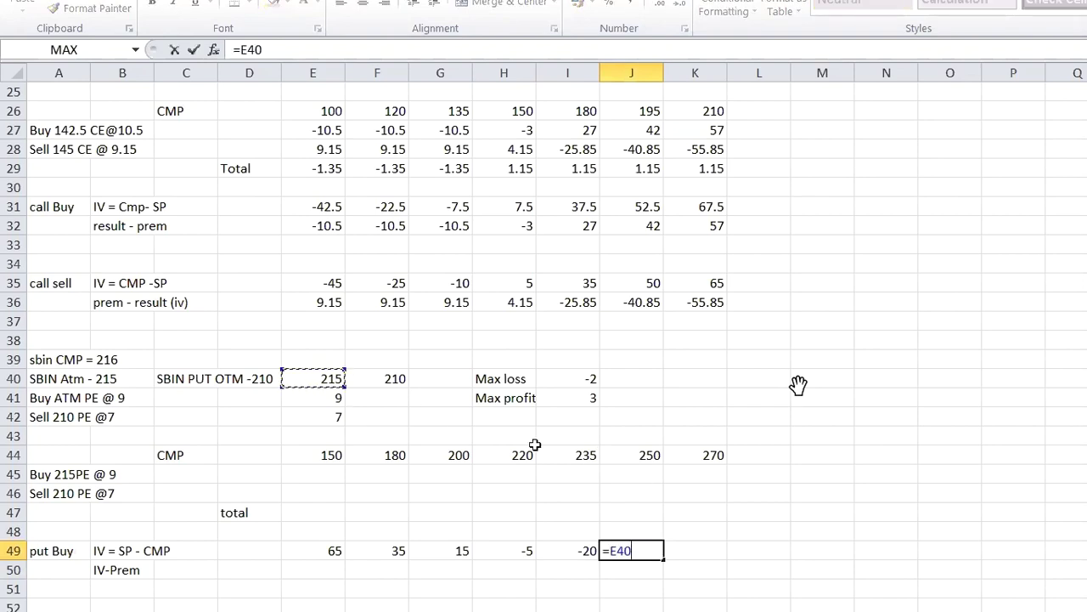
type("-")
left_click(647, 455)
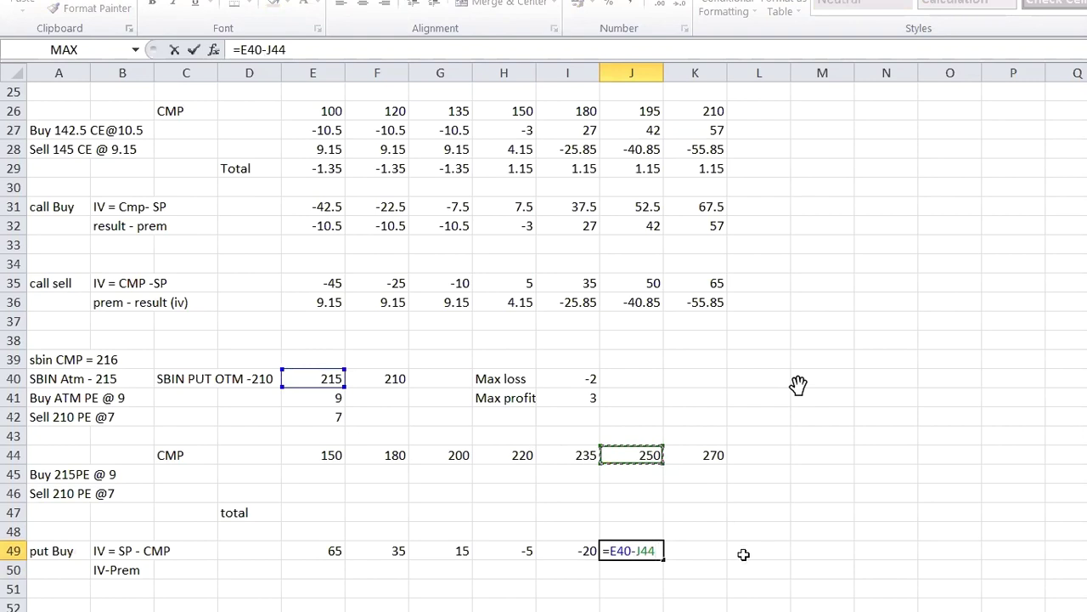
key("Return")
Step: Calculate the put buy intrinsic value for CMP 270 in K49 with the formula =E40-K44
left_click(704, 556)
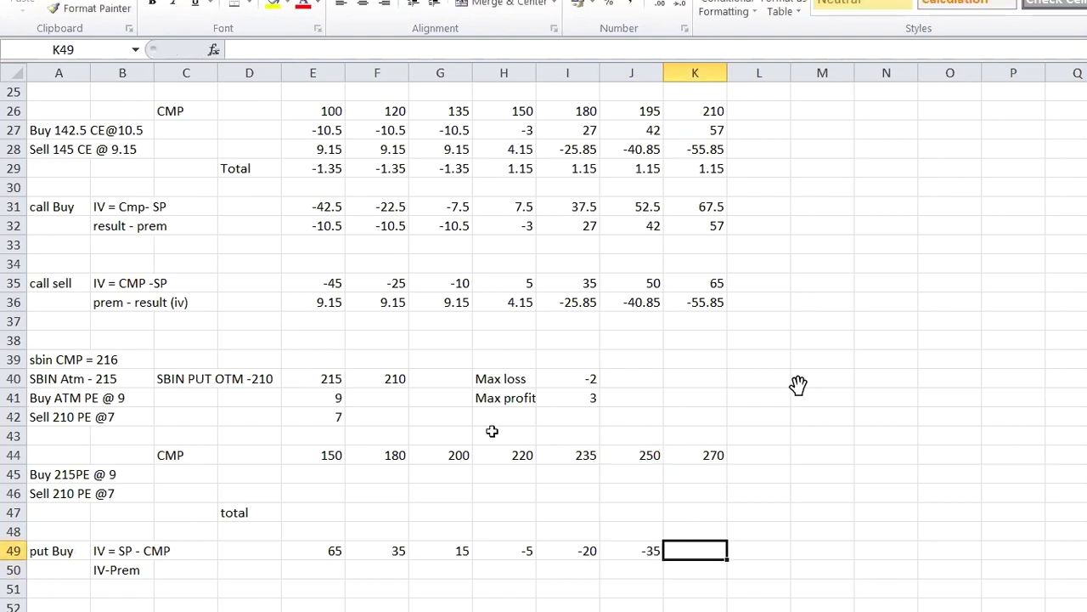
type("=")
left_click(312, 378)
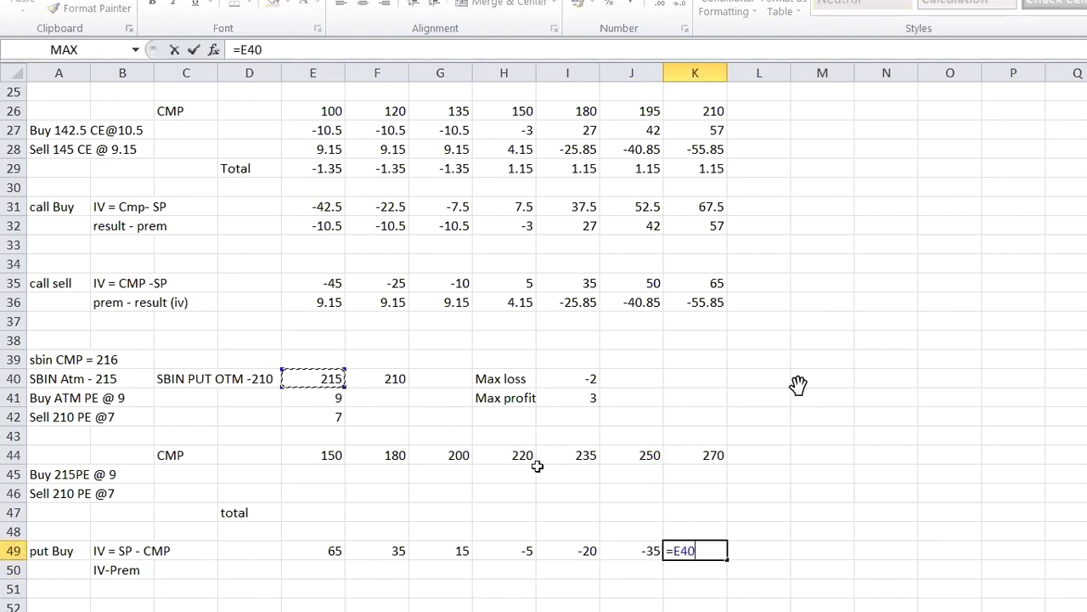
type("-")
left_click(694, 457)
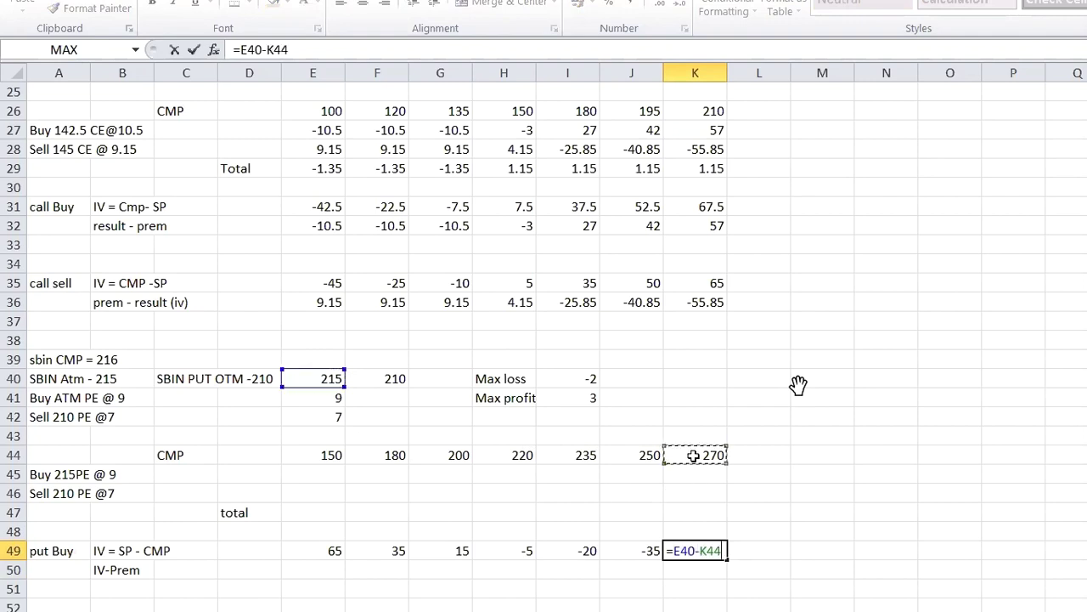
key("Return")
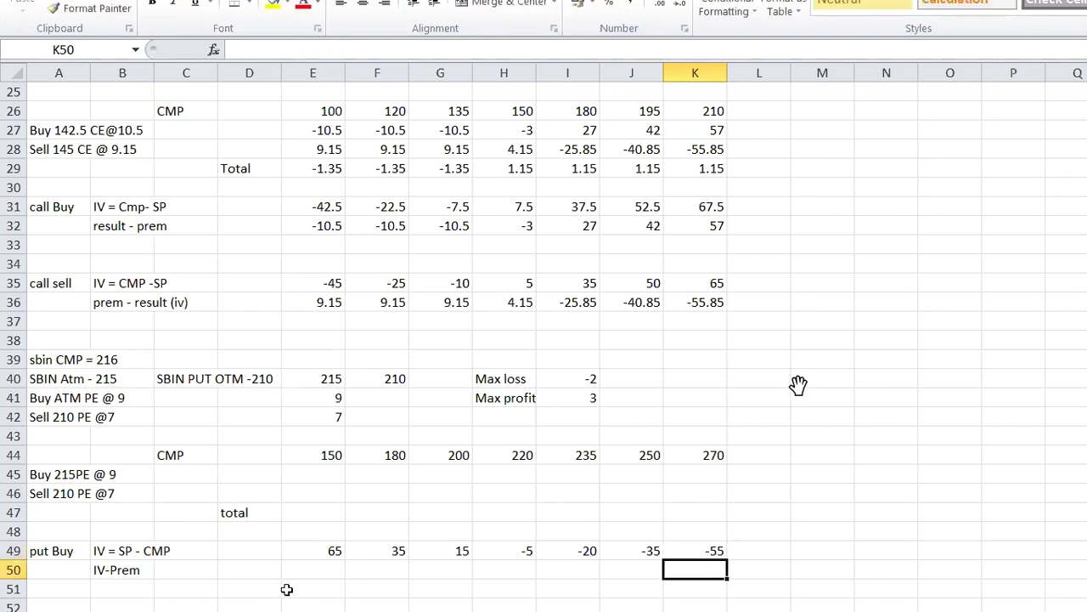
Step: Calculate the put buy IV-Prem result for CMP 150 in E50 with the formula =E49-E41
left_click(327, 571)
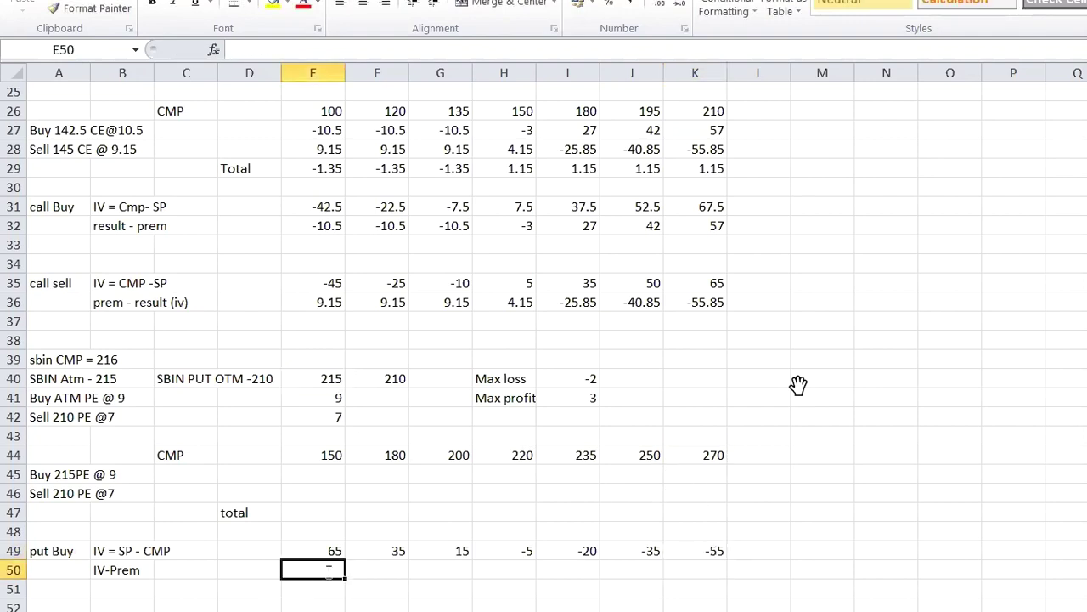
type("=")
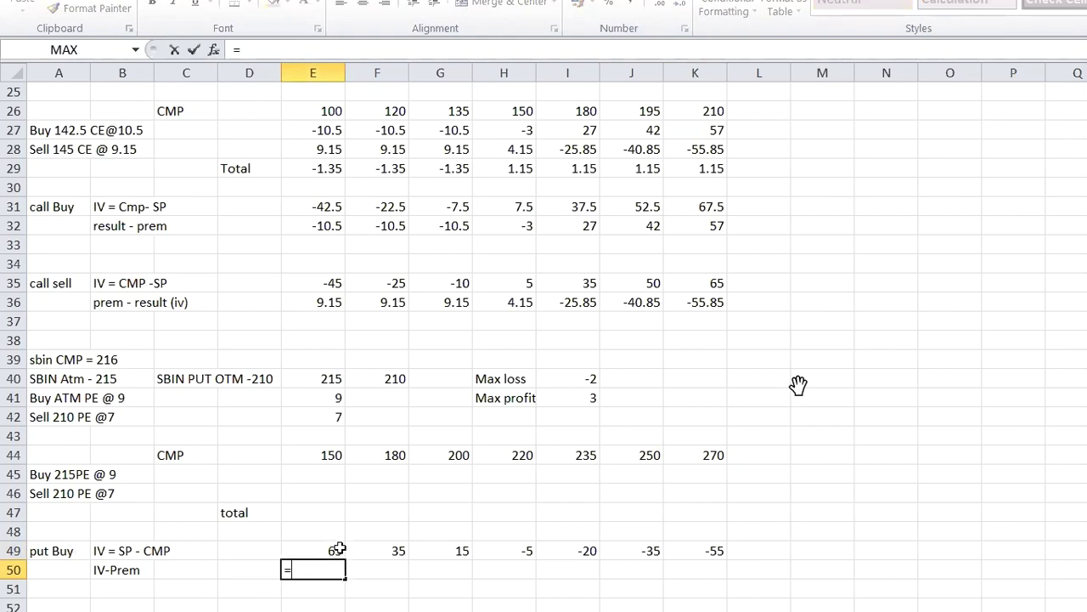
left_click(339, 549)
type("-")
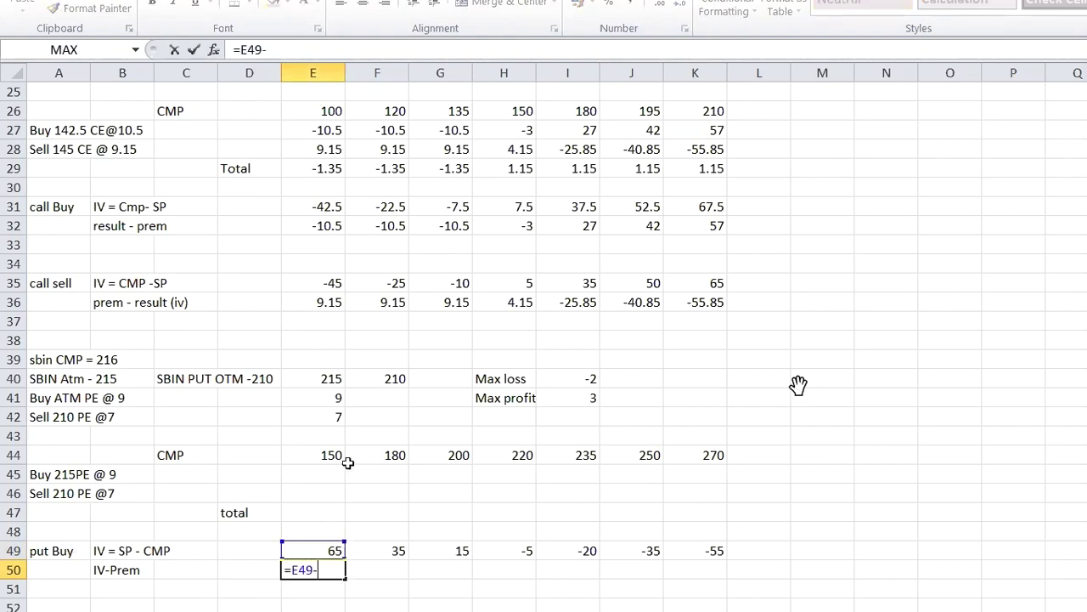
left_click(336, 394)
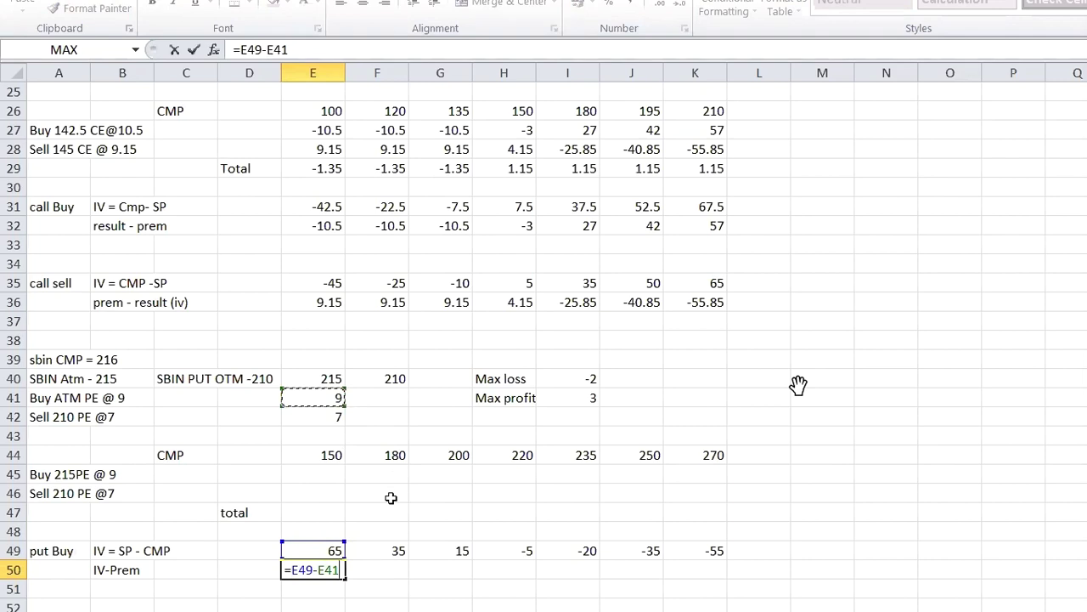
key("Return")
Step: Calculate the put buy IV-Prem result for CMP 180 in F50 with the formula =F49-E41
left_click(388, 572)
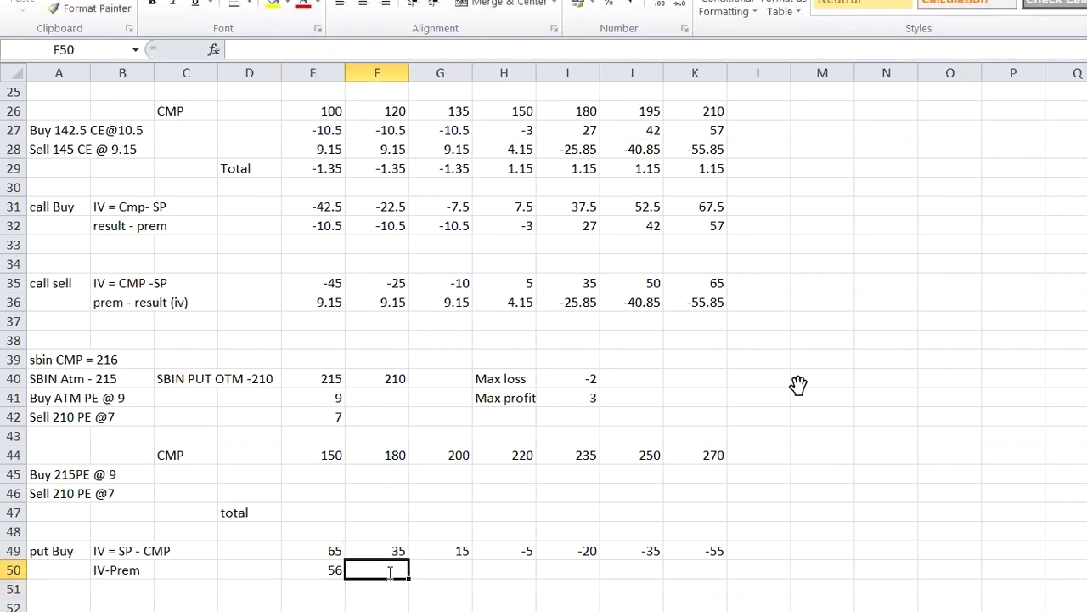
type("=")
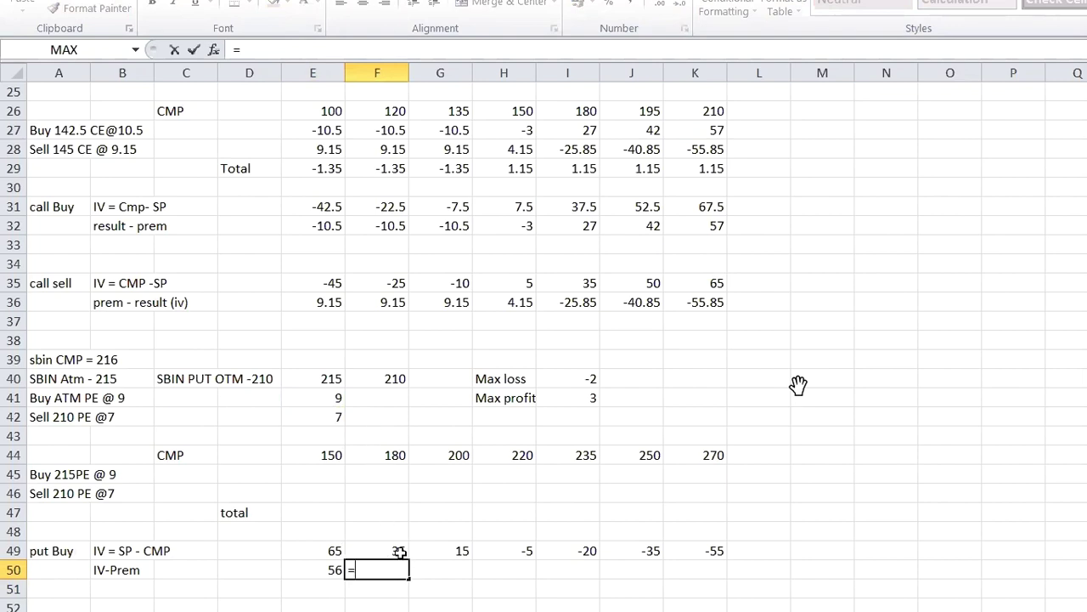
left_click(399, 551)
type("-")
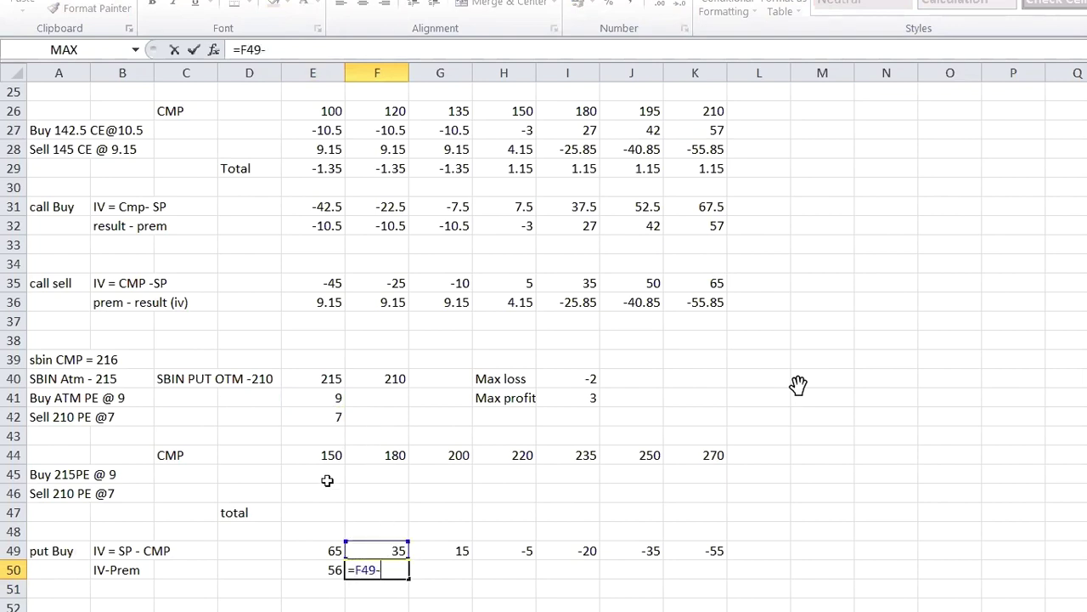
left_click(340, 401)
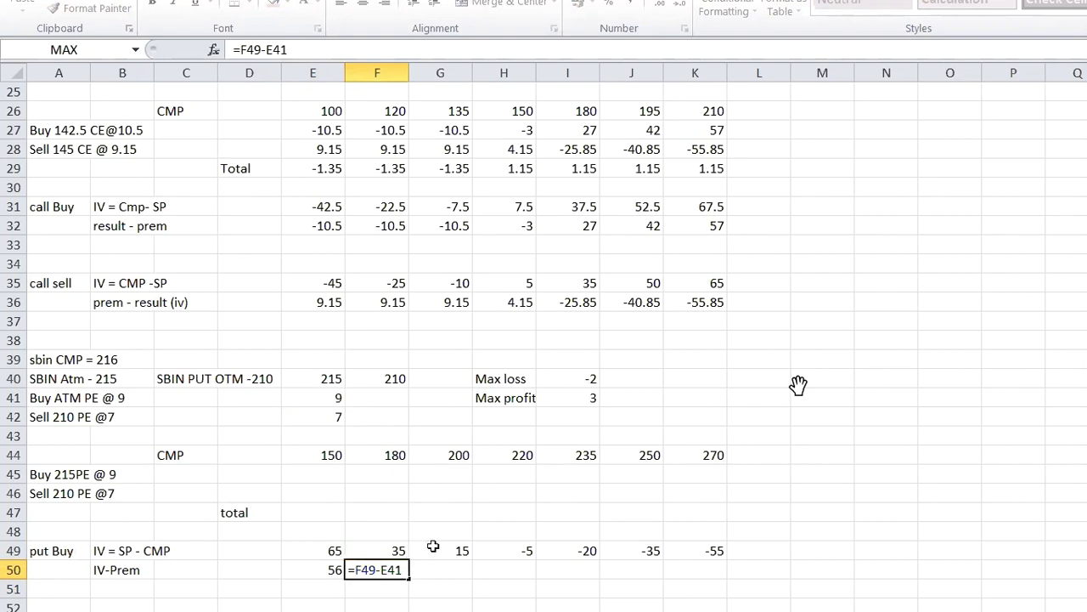
key("Return")
Step: Calculate the put buy IV-Prem result for CMP 200 in G50 with the formula =G49-E41
left_click(445, 565)
type("=")
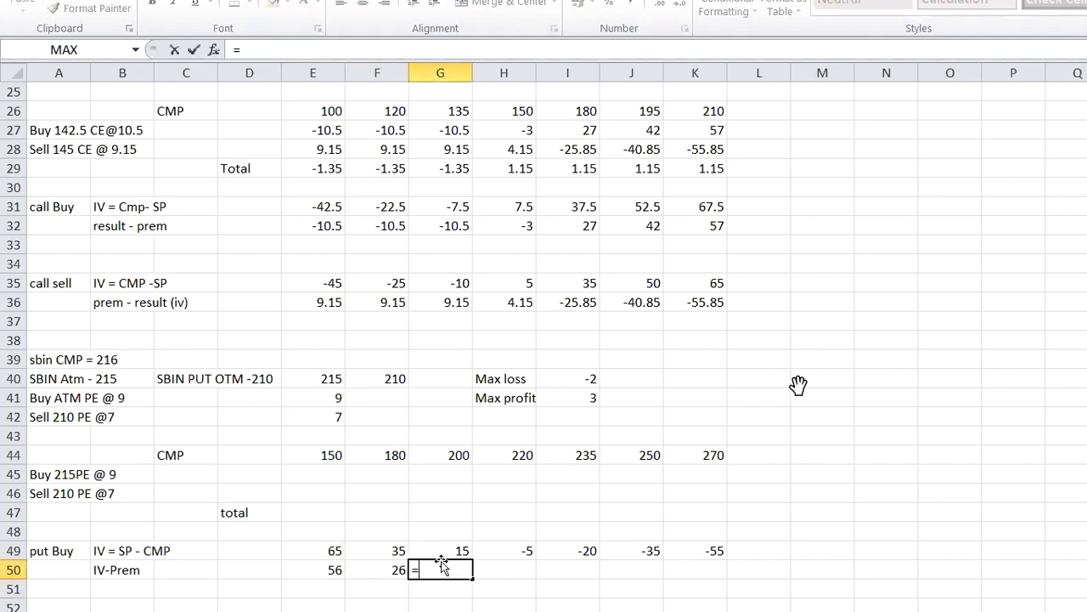
left_click(459, 550)
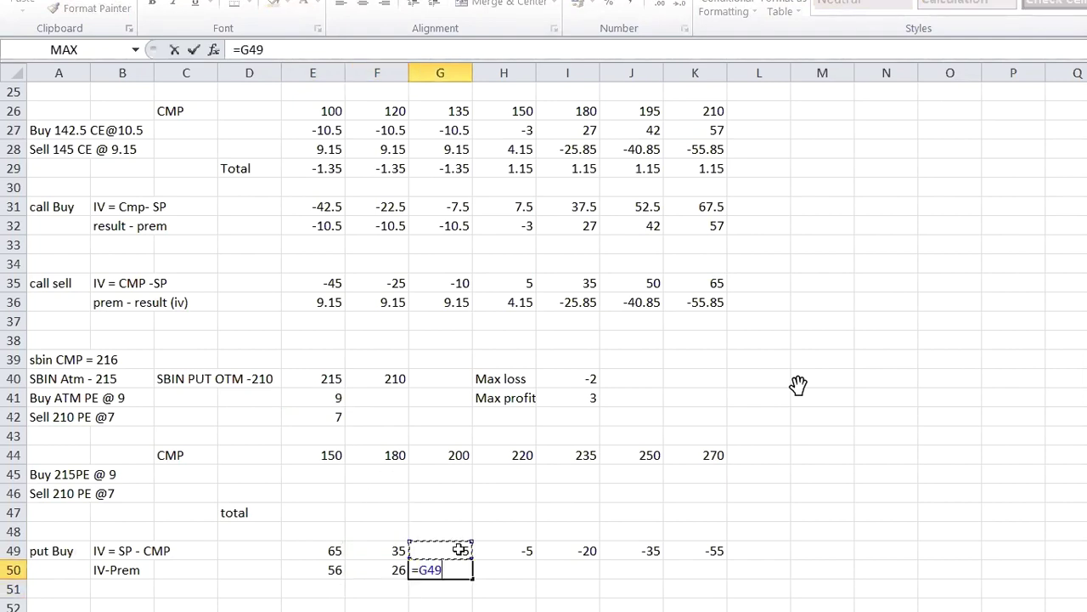
type("-")
left_click(337, 384)
key("Down")
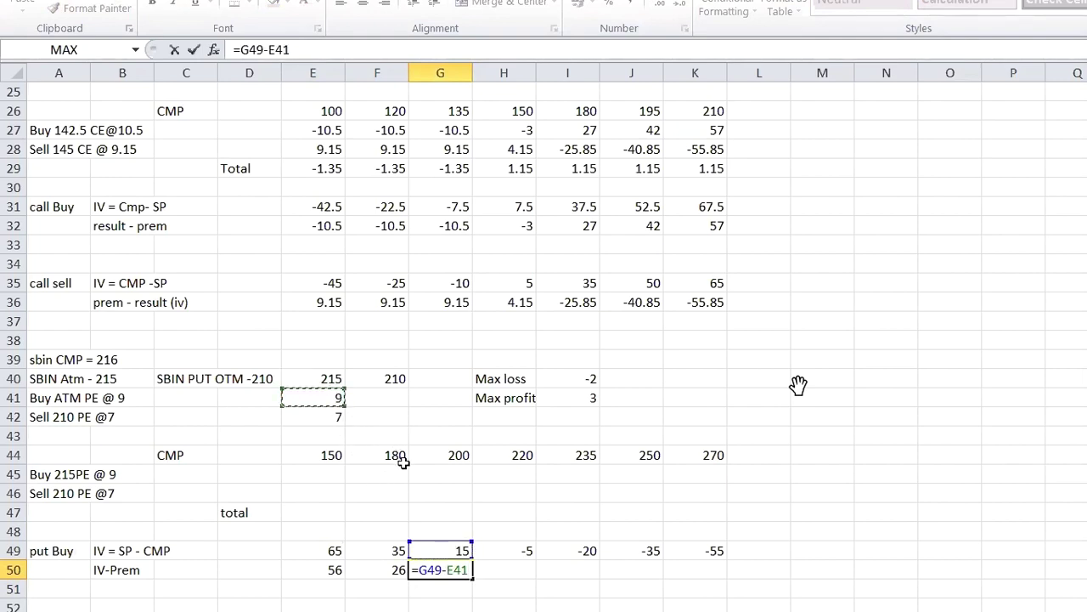
key("Return")
Step: Calculate the put buy IV-Prem result for CMP 220 in H50 with the formula =H49-E41 and reselect that cell
left_click(503, 563)
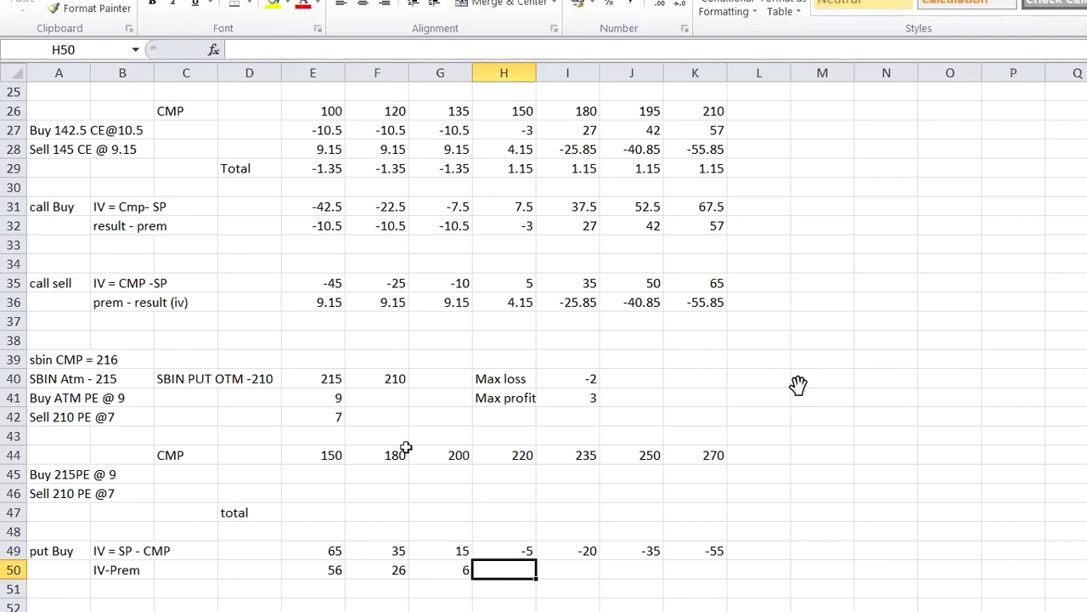
type("=")
left_click(515, 549)
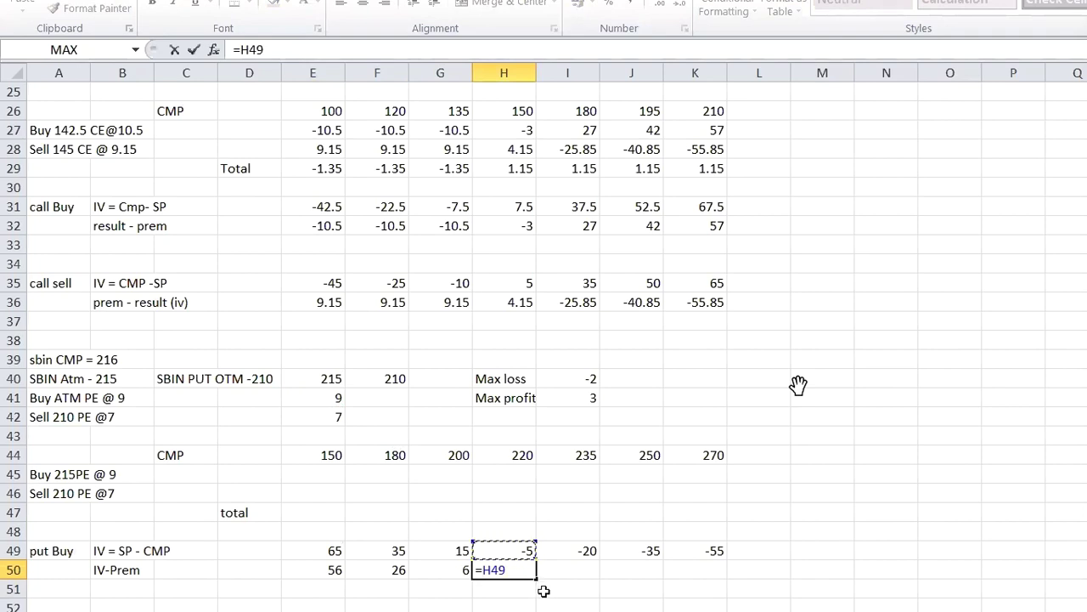
type("-")
left_click(348, 401)
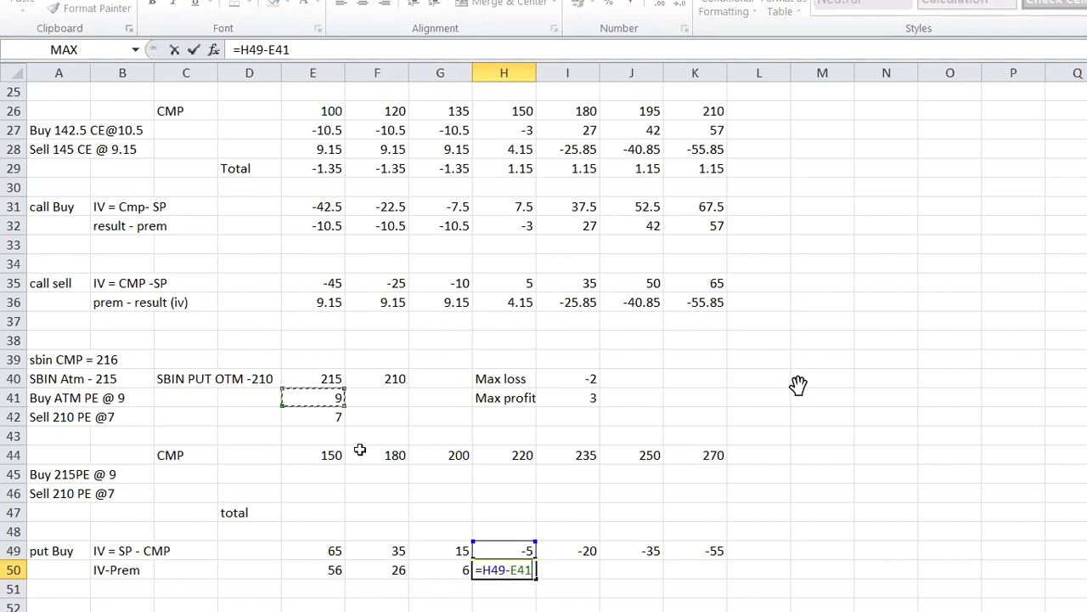
key("Return")
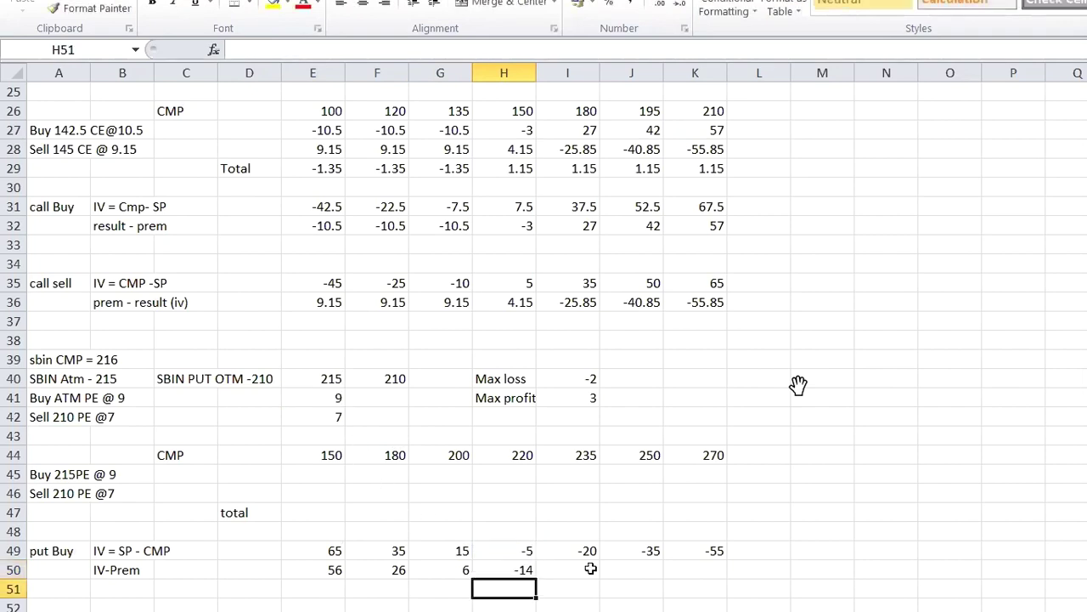
left_click(590, 569)
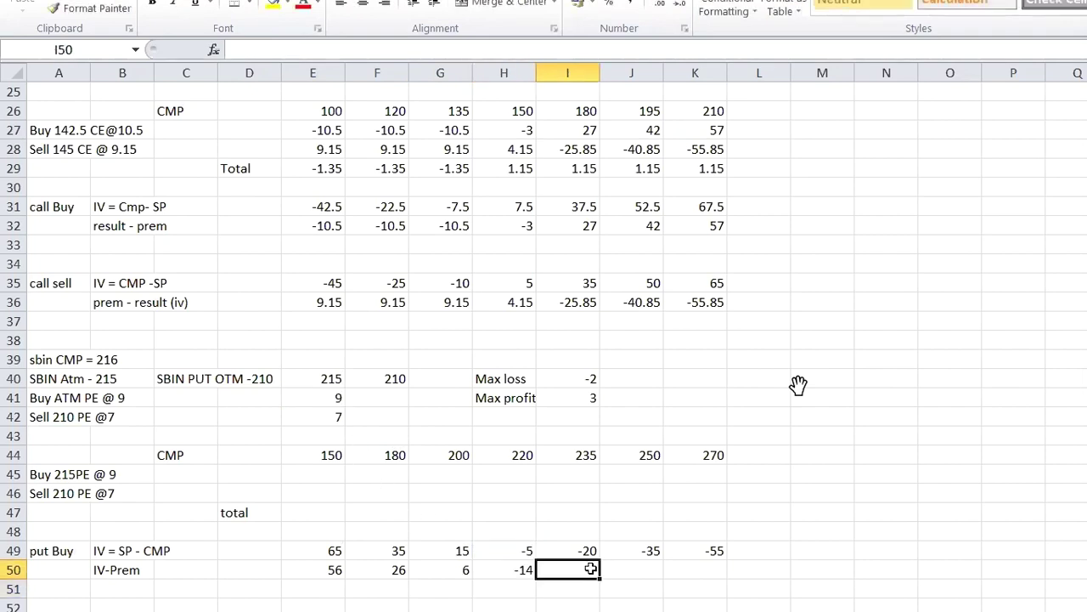
key("Left")
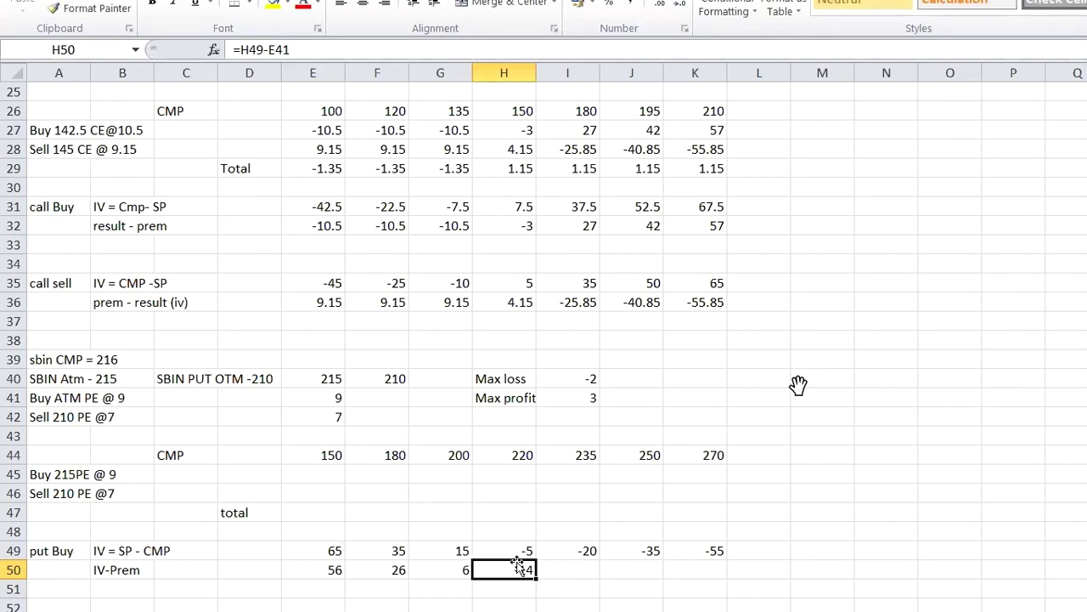
Step: Replace the put buy IV-Prem formula for CMP 220 in H50 with =0-E41
type("=")
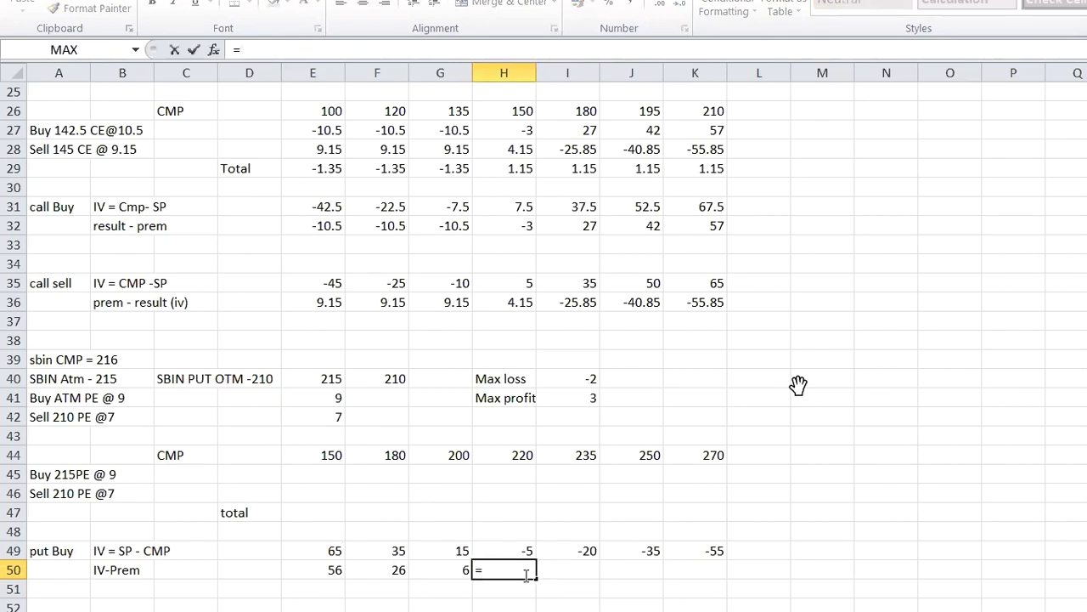
type("0-")
left_click(338, 398)
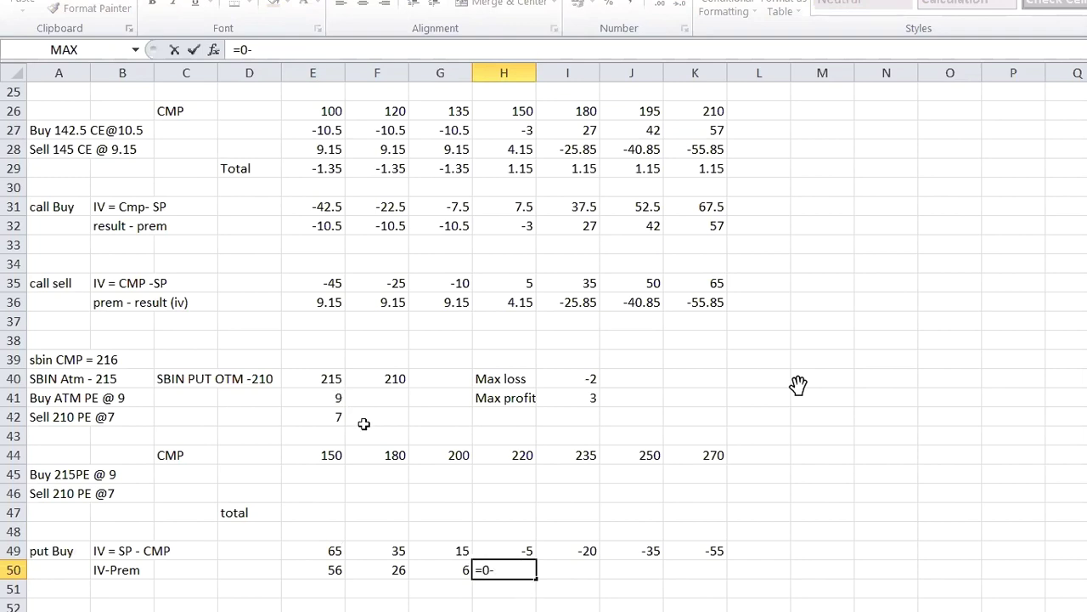
key("Return")
Step: Calculate the put buy IV-Prem result for CMP 235 in I50 with the formula =0-E41
left_click(566, 569)
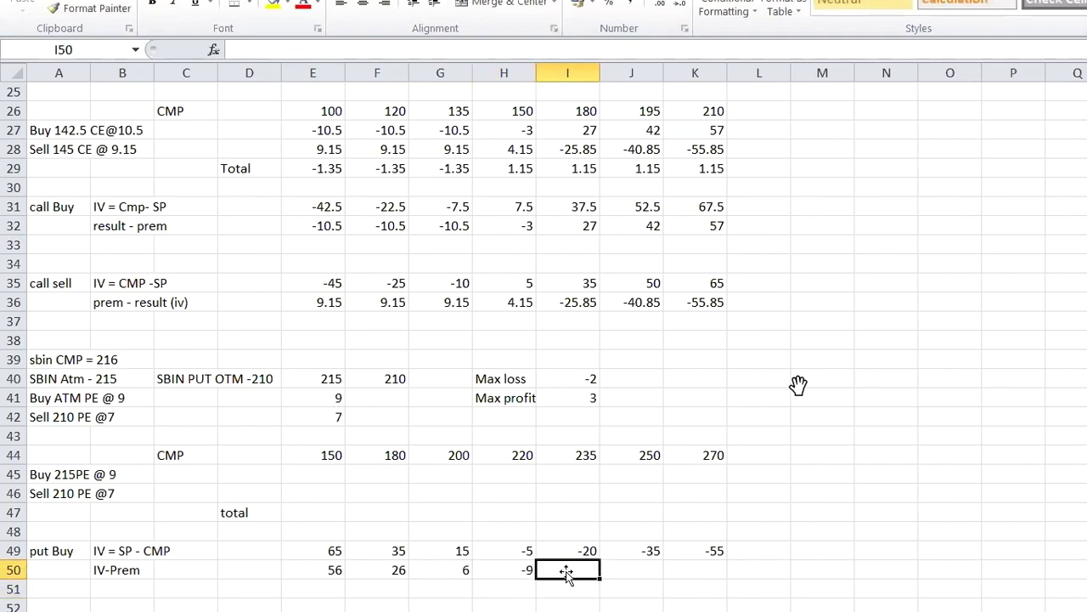
type("=0-")
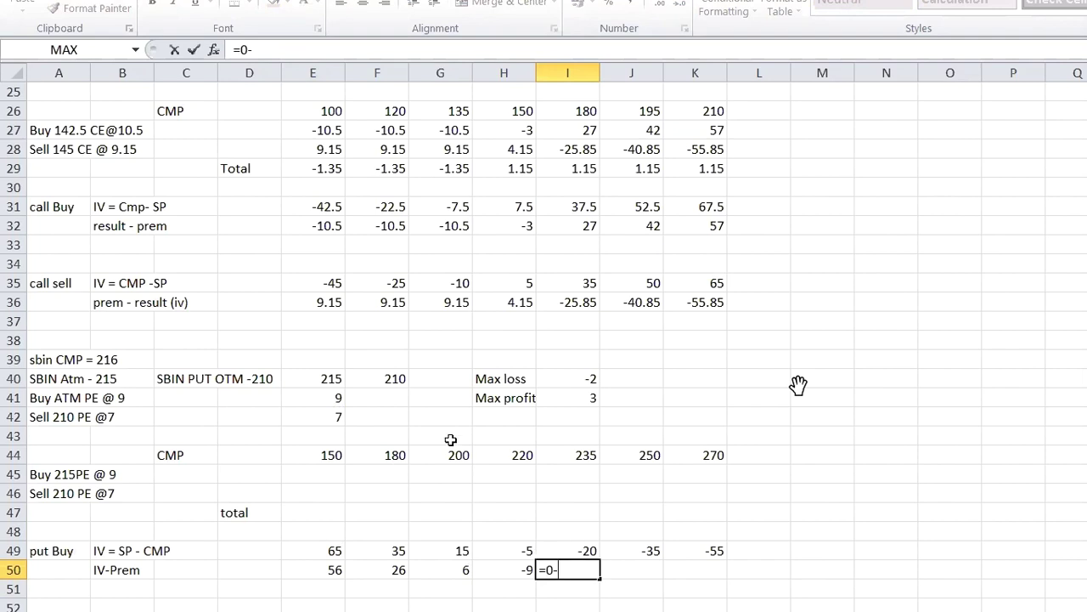
left_click(338, 398)
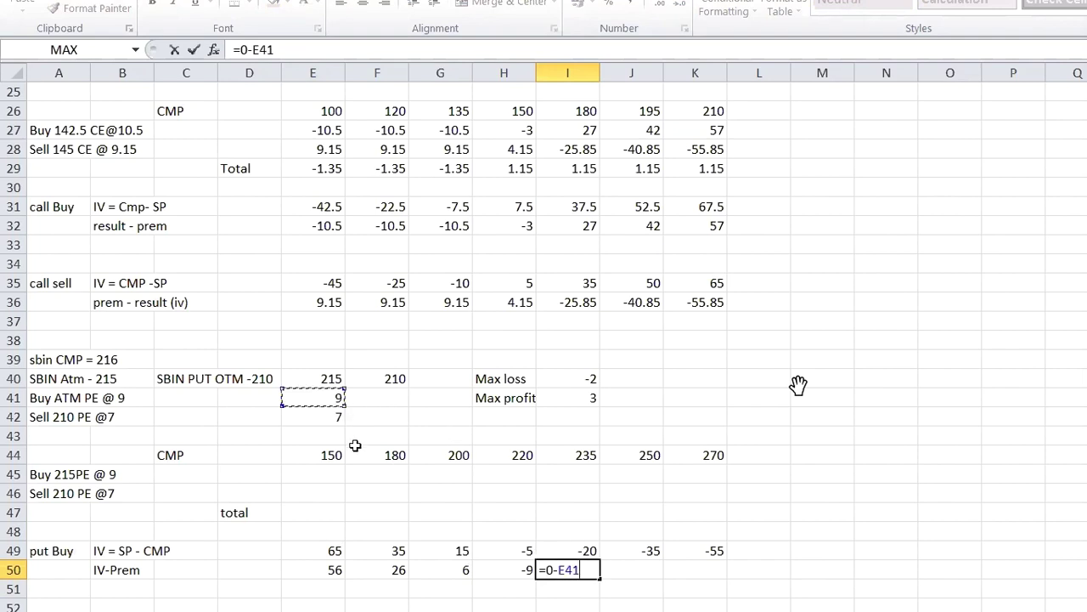
key("Return")
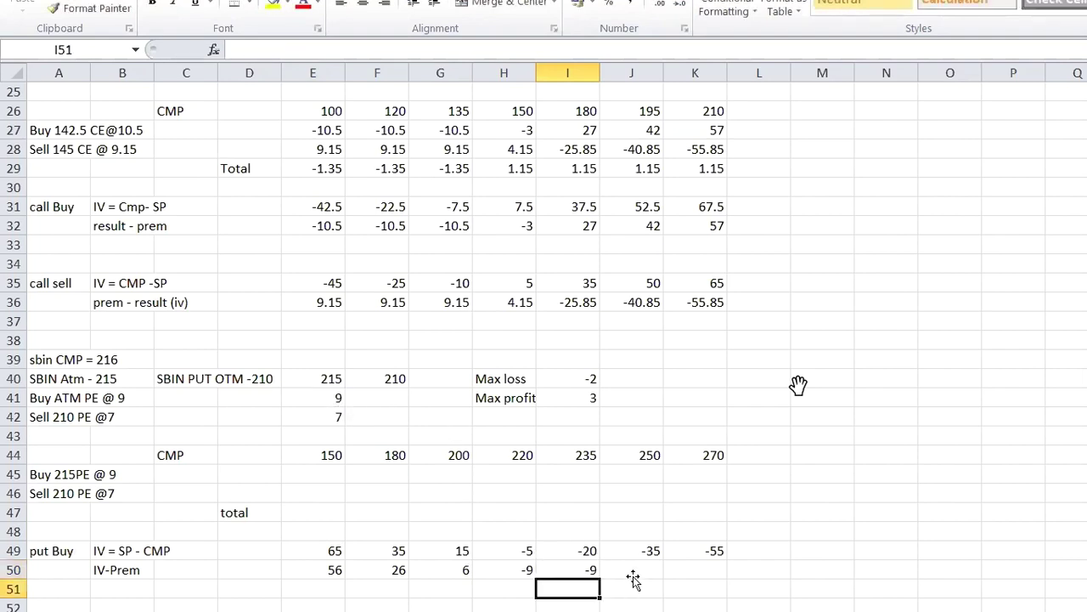
Step: Calculate the put buy IV-Prem result for CMP 250 in J50 with the formula =0-E41
left_click(633, 576)
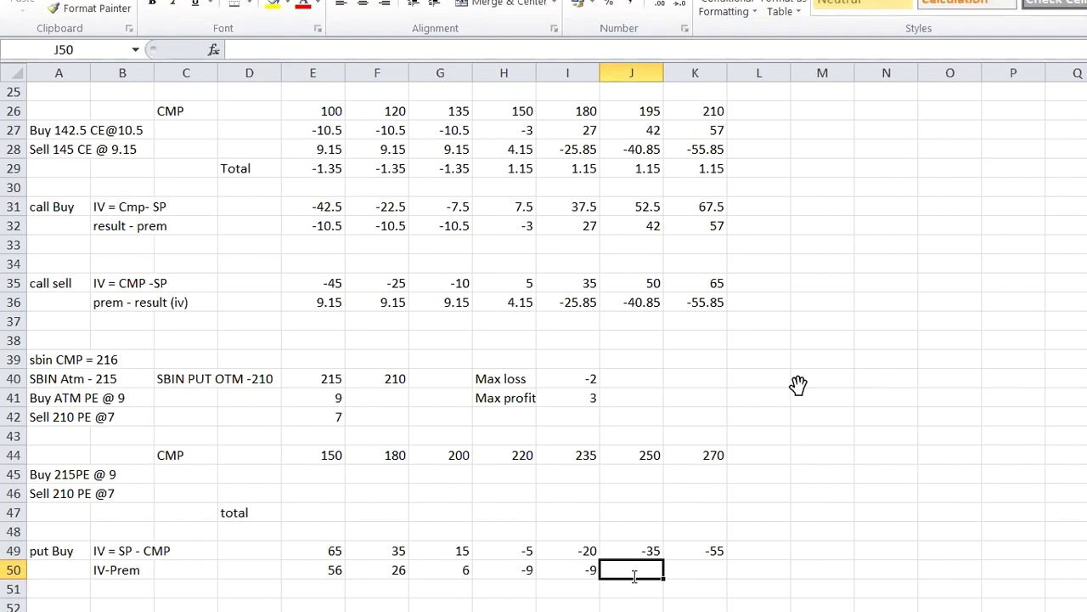
type("=0")
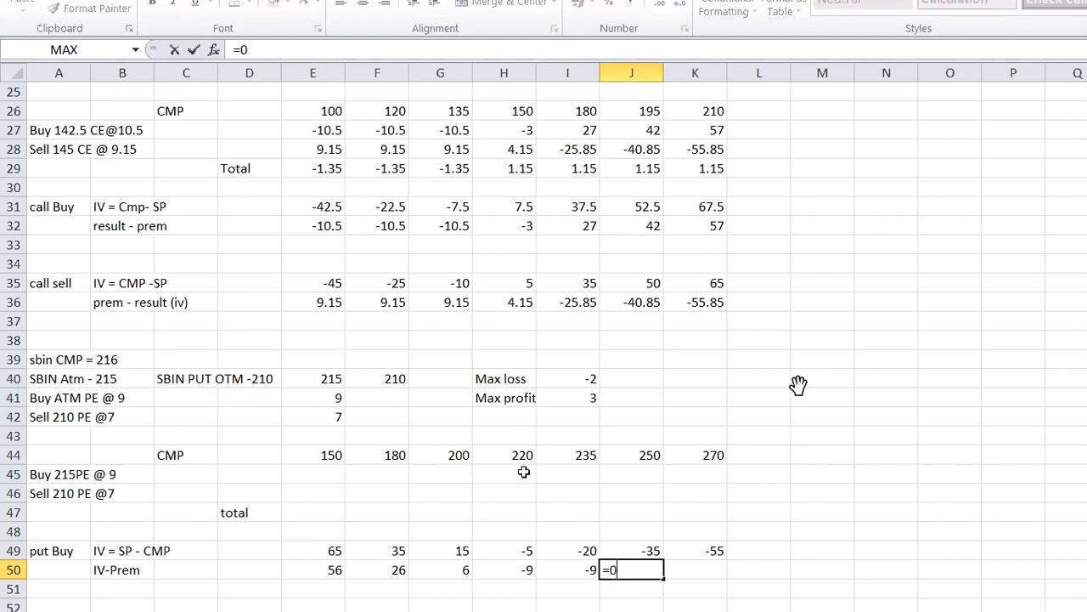
type("-")
left_click(336, 399)
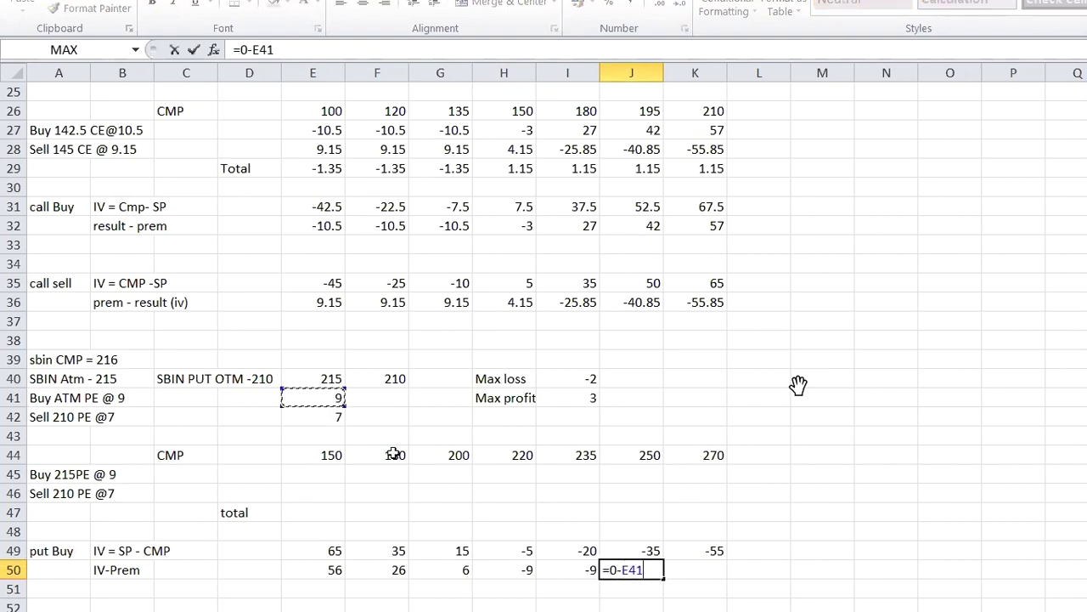
key("Return")
Step: Calculate the put buy IV-Prem result for CMP 270 in K50 with the formula =0-E41
left_click(692, 571)
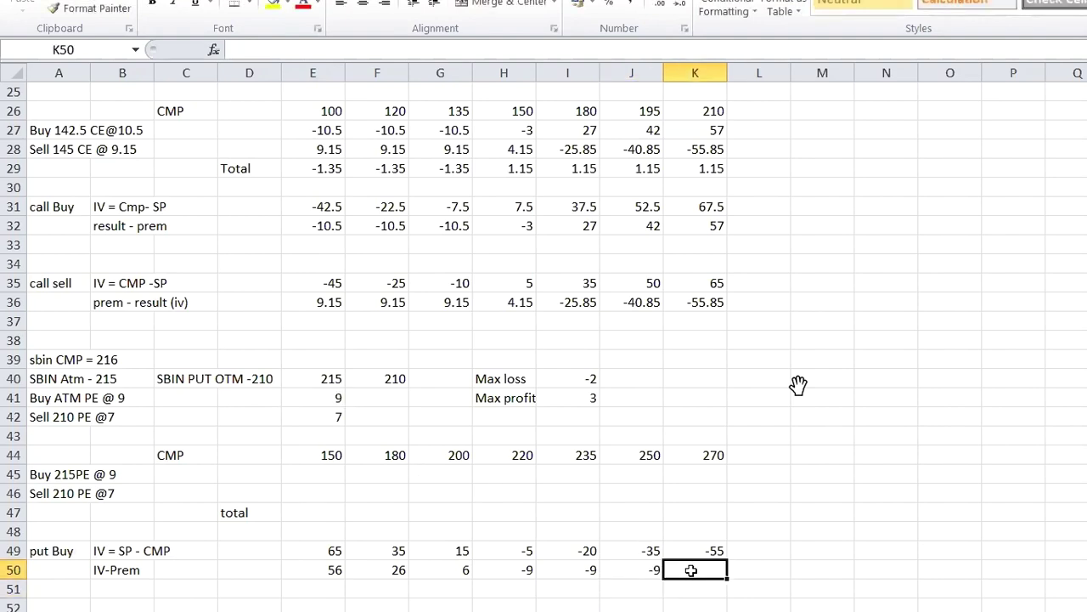
type("=")
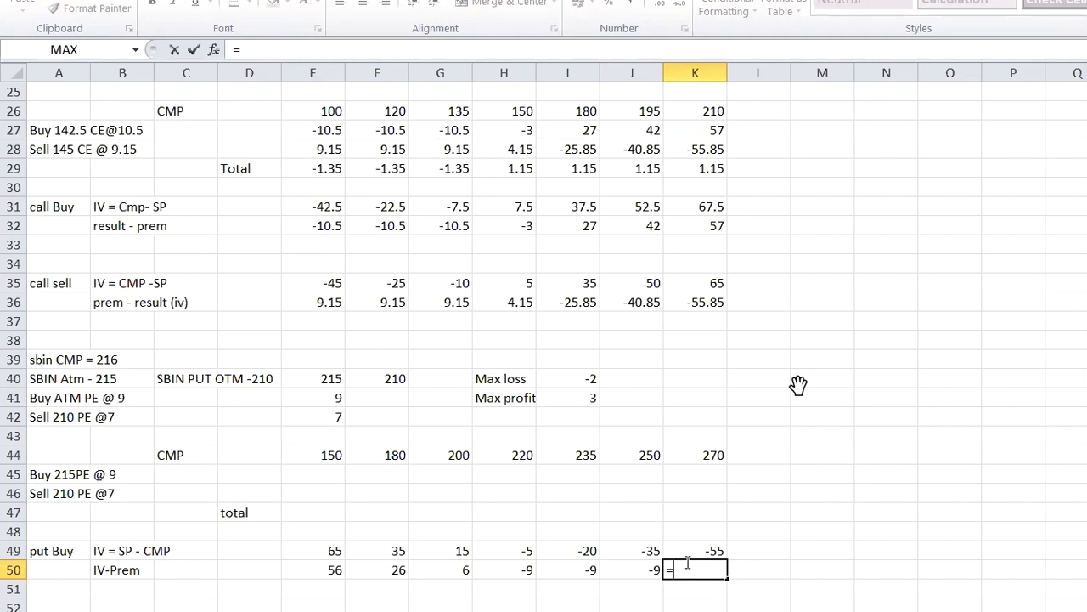
type("0-")
key("Left")
key("Left")
key("Left")
key("Left")
key("Left")
key("Left")
key("Up")
key("Up")
key("Up")
key("Up")
key("Up")
key("Up")
key("Up")
key("Up")
key("Up")
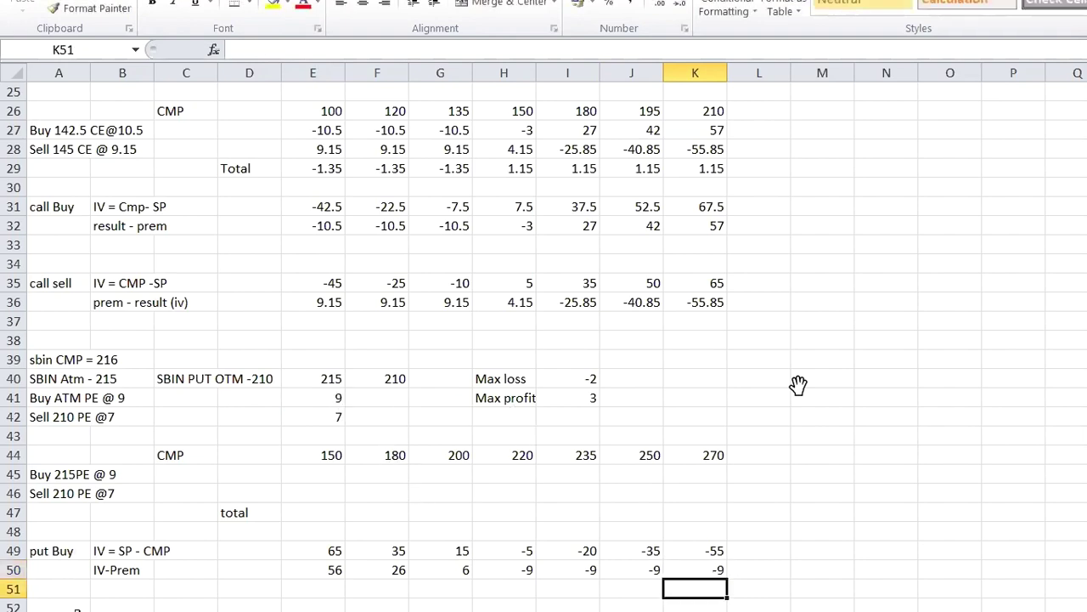
Step: Label a new section "put sell" in A52 and enter "IV = SP-" beside it in B52
key("Down")
key("Home")
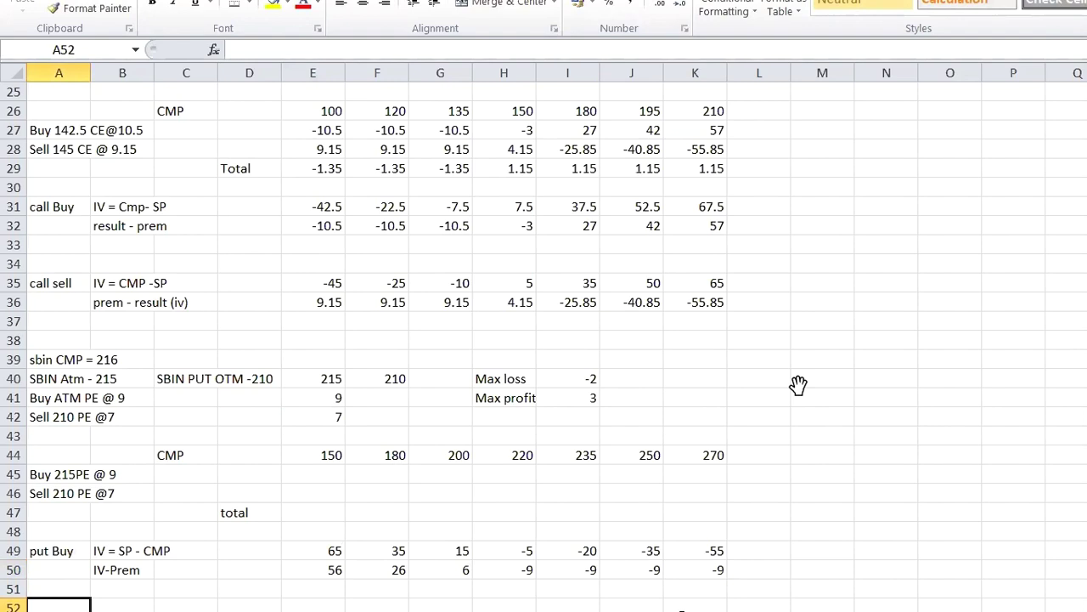
type("put se")
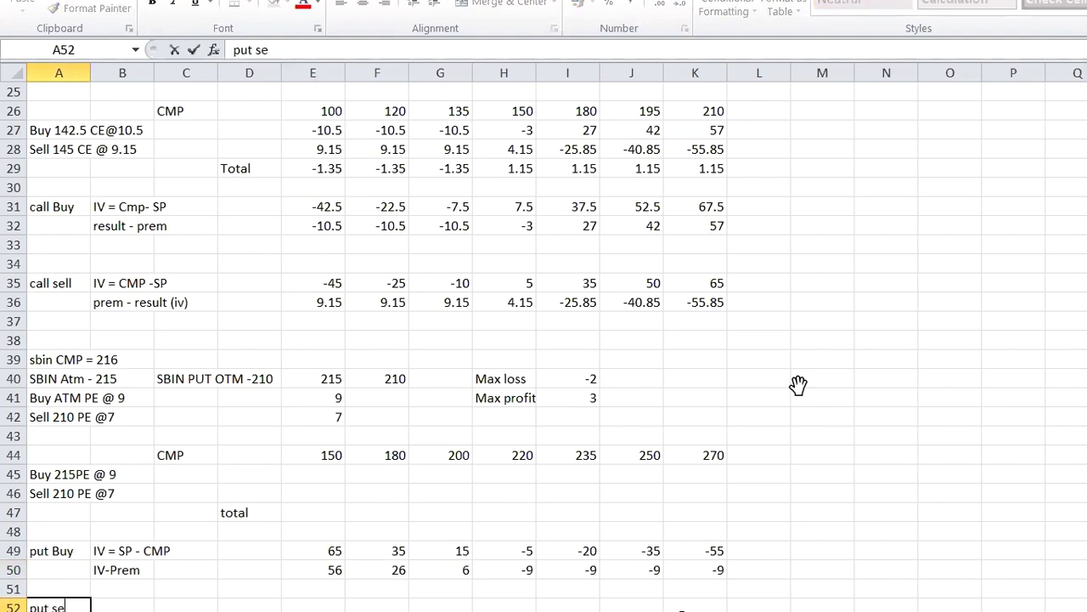
type("ll")
left_click(138, 605)
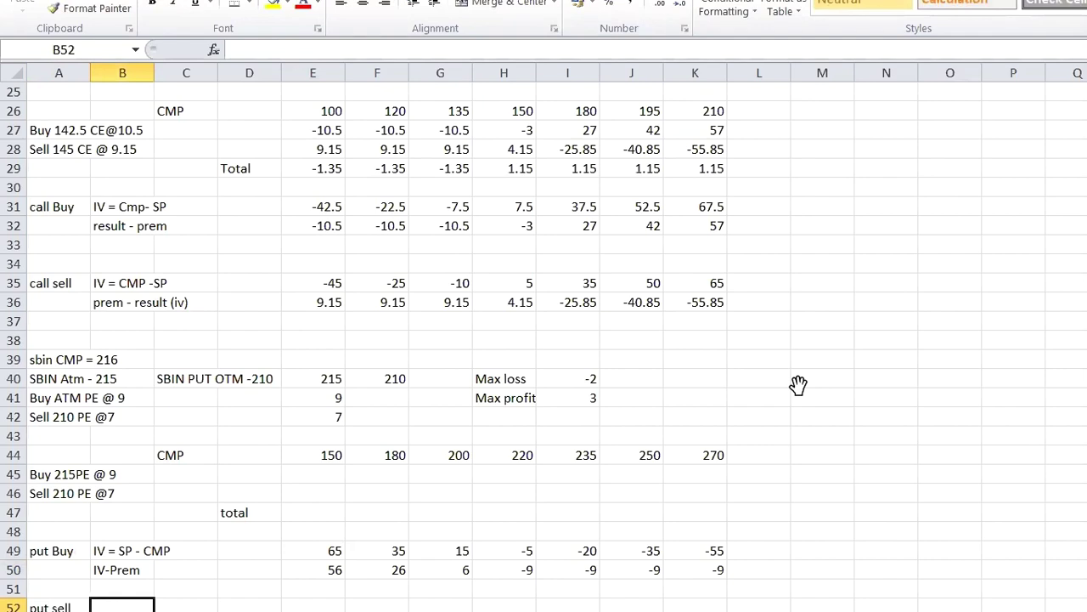
type("Iv")
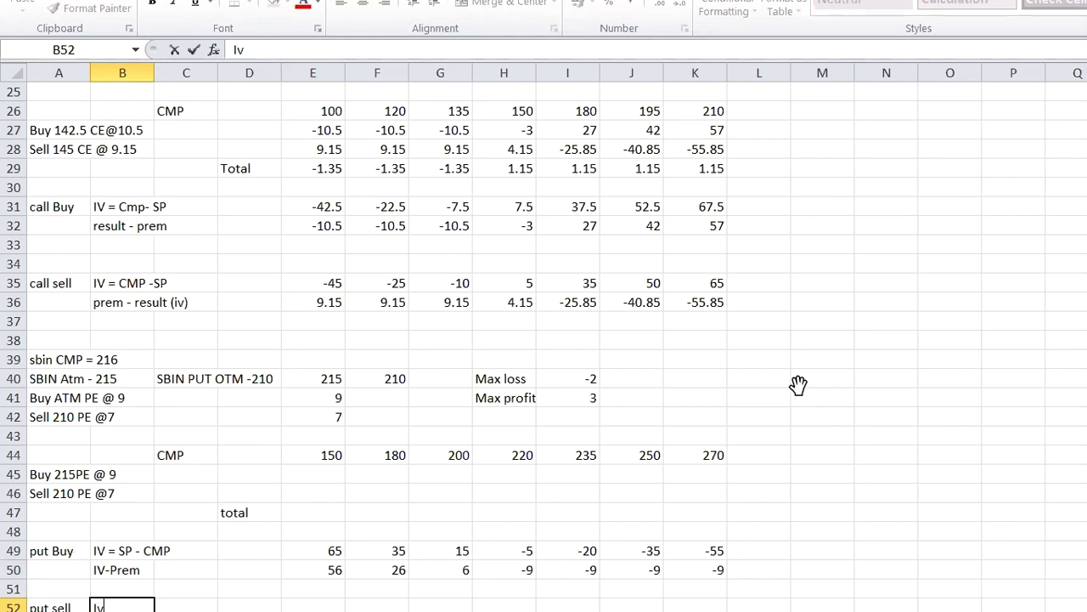
key("BackSpace")
type("V = SP")
type("-")
Step: Fill the Buy 215PE @ 9 row for CMP 150 to 220 (E45:H45) with 56, 26, 6 and -9
left_click(342, 478)
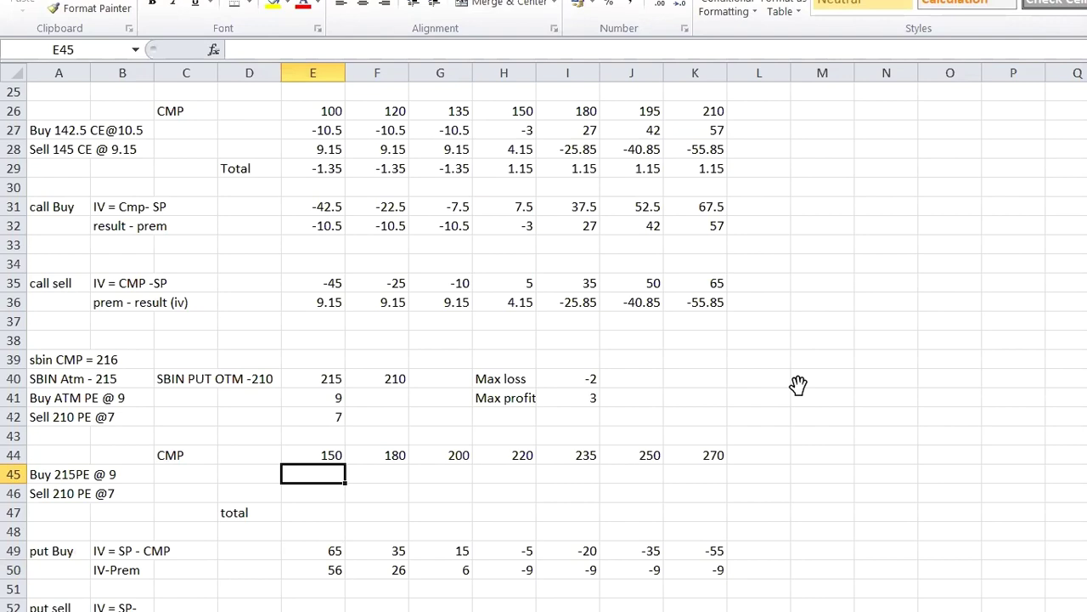
type("56")
key("Tab")
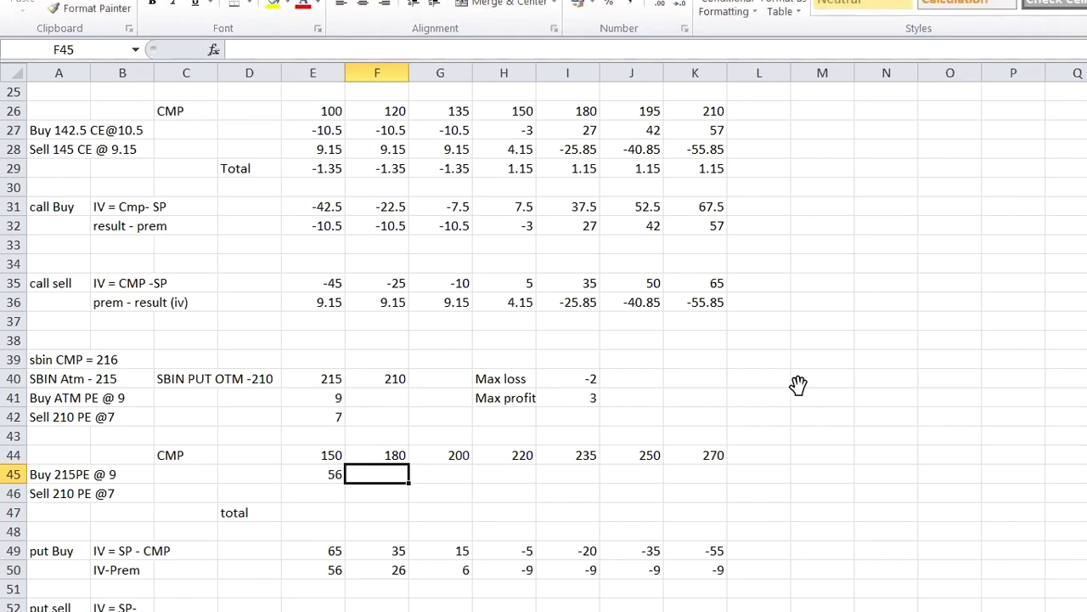
type("26")
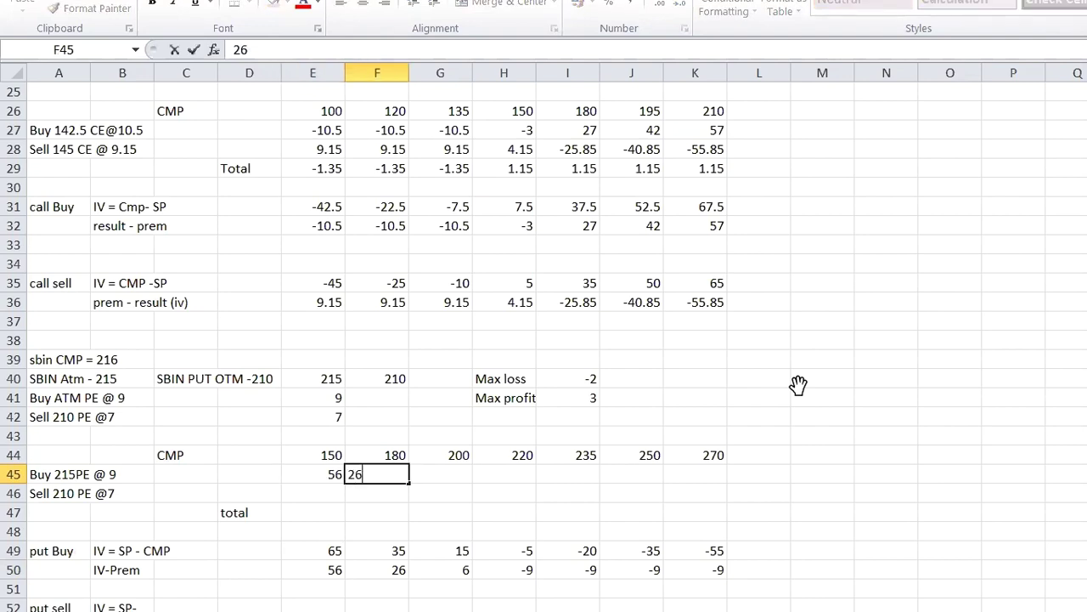
key("Tab")
type("6")
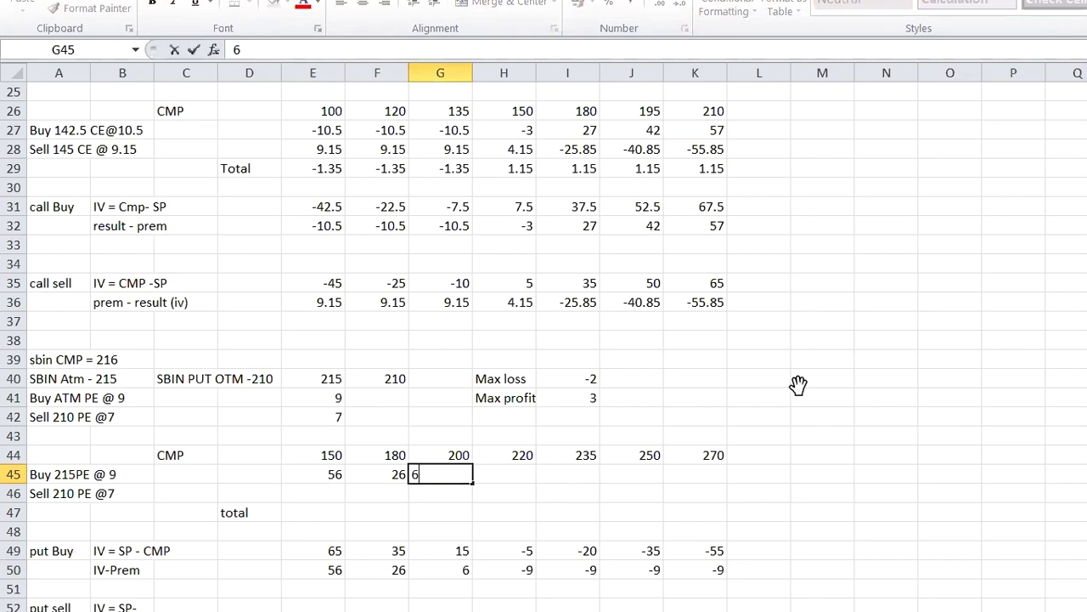
key("Tab")
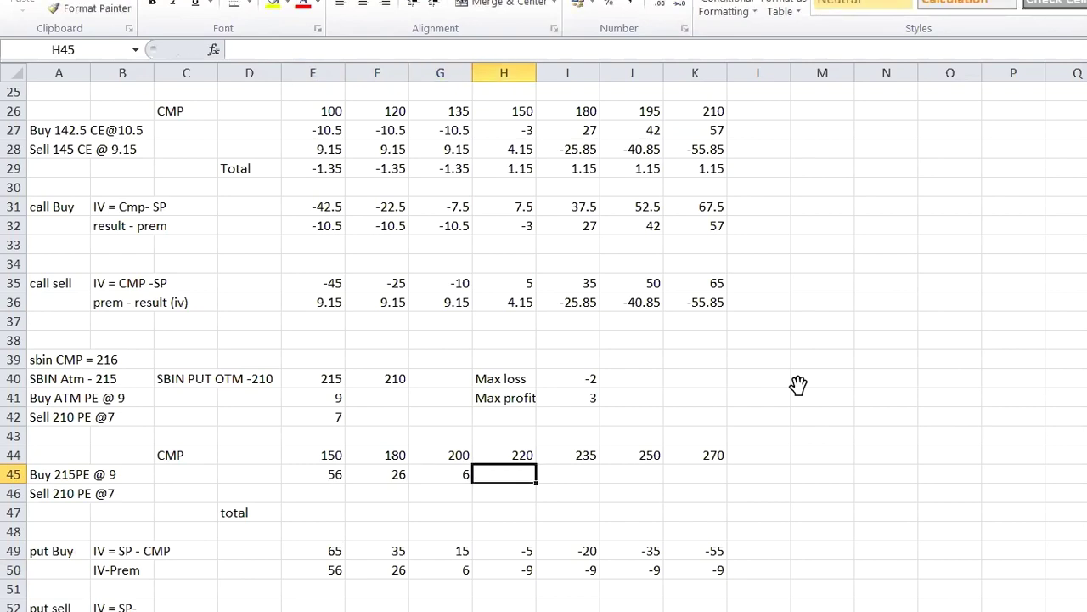
type("-9")
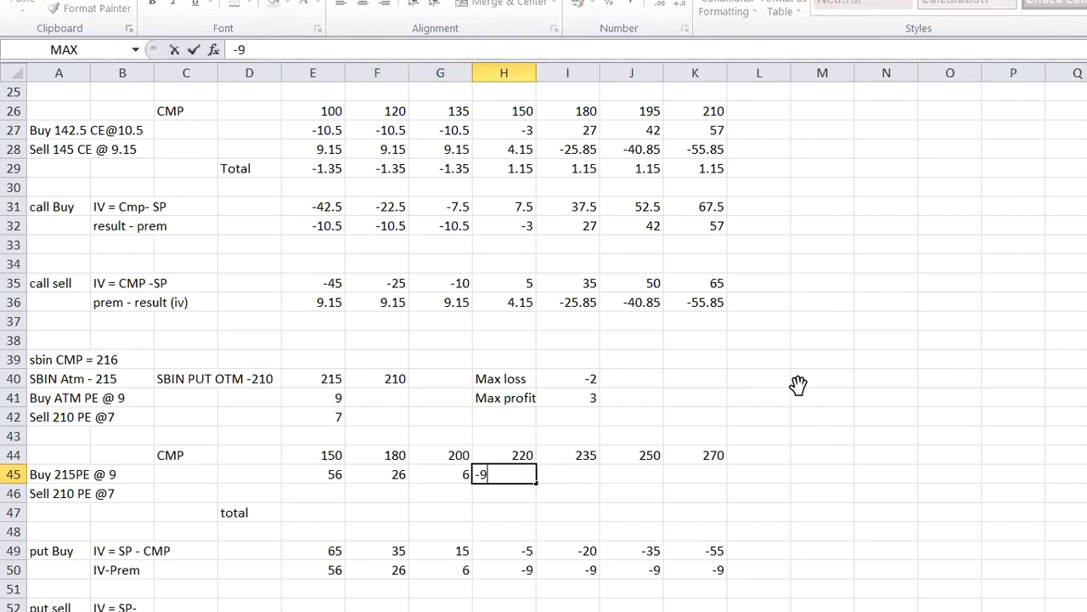
key("Tab")
Step: Complete the Buy 215PE @ 9 row by referencing the preceding cell in I45 and J45 and entering -9 in K45
type("=")
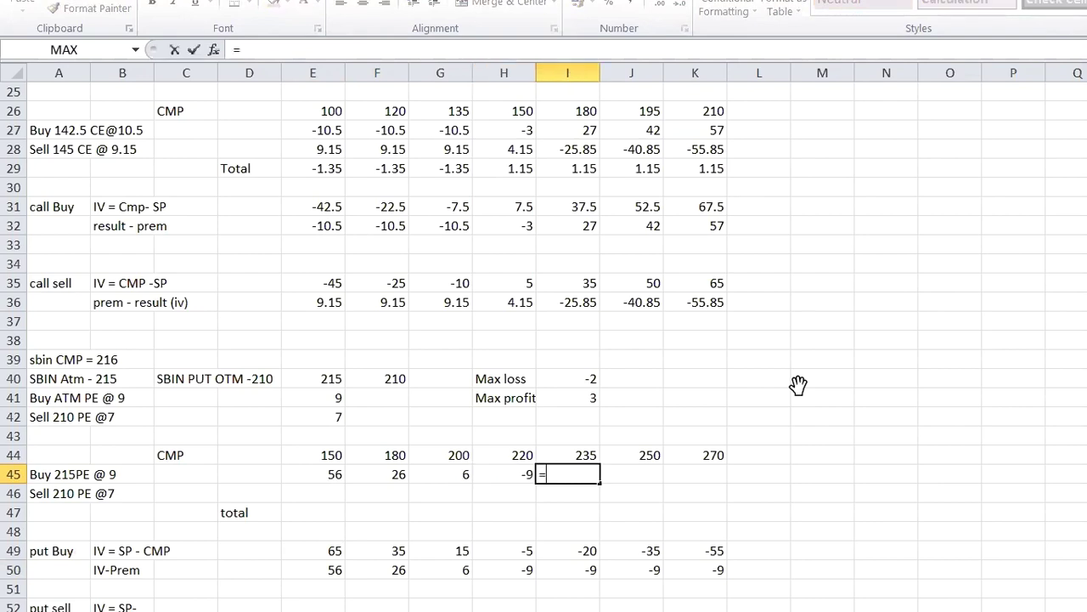
key("Left")
key("Tab")
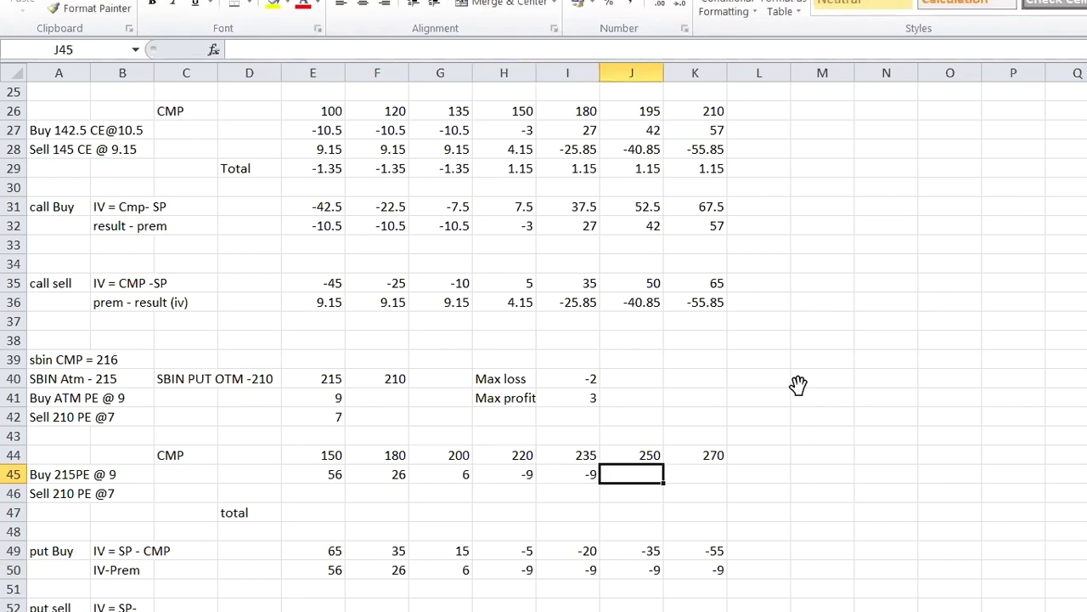
type("=")
key("Left")
key("Tab")
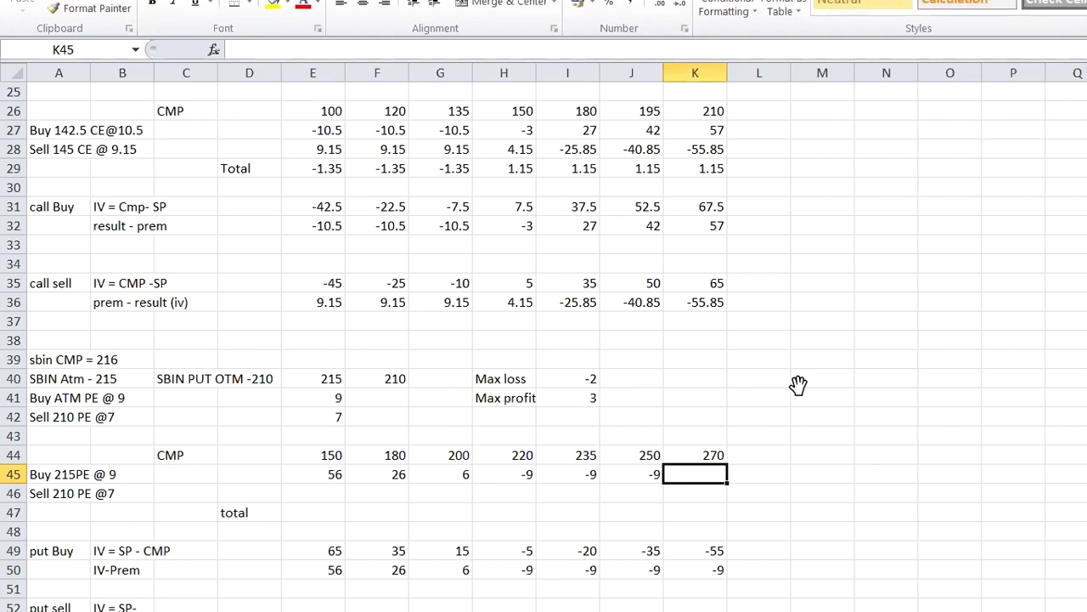
type("-9")
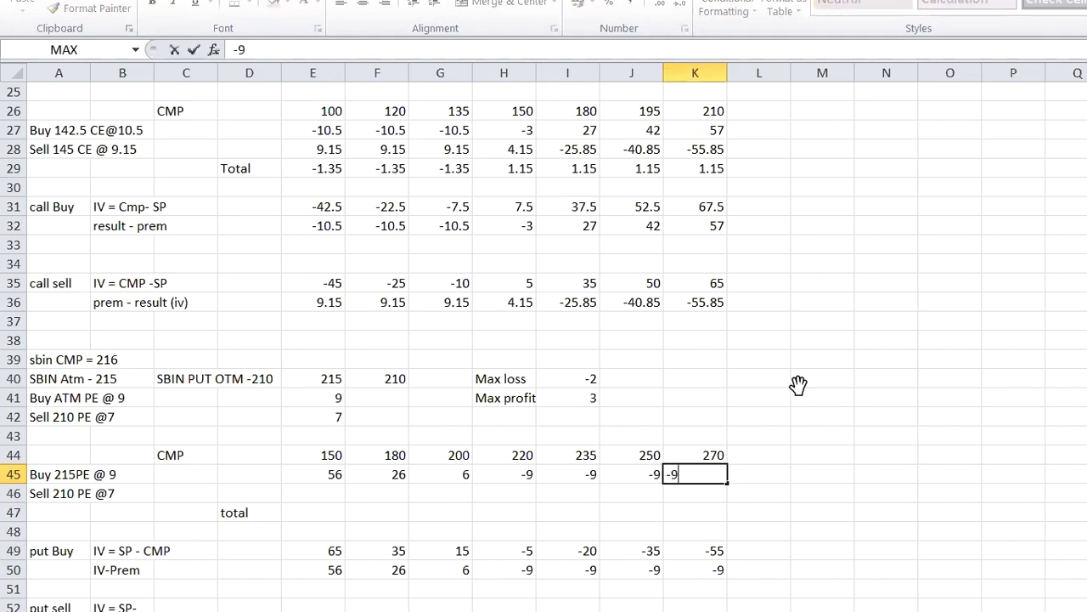
key("Tab")
Step: Enter -53, -23 and -3 in the Sell 210 PE @7 row for CMP 150, 180 and 200 (E46:G46)
key("Down")
key("Left")
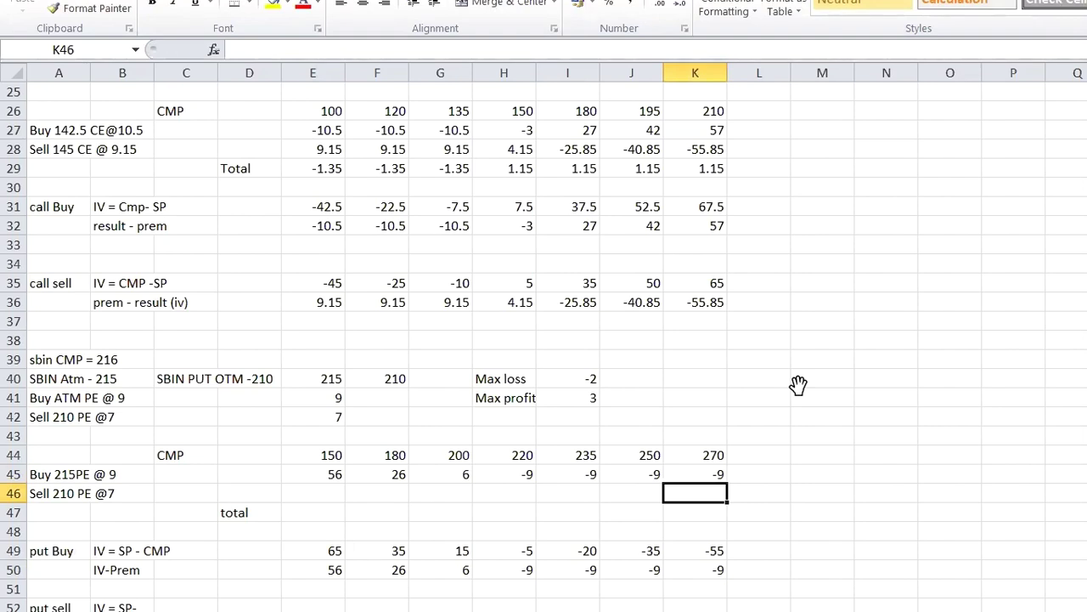
key("Left")
key("Left")
key("Left")
key("Left")
key("Left")
key("Left")
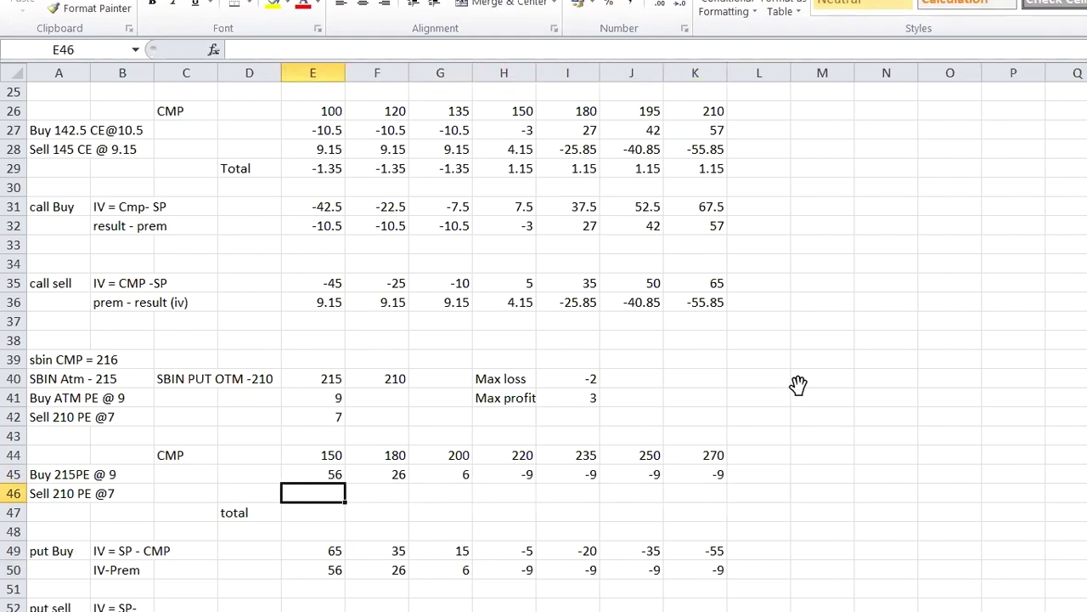
type("-5")
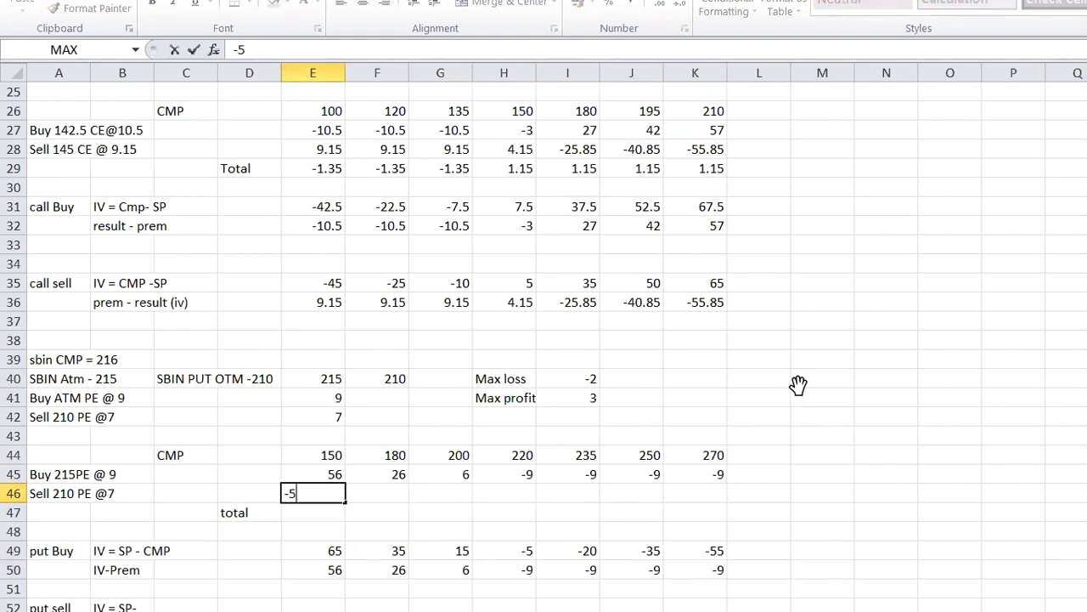
type("3")
key("Tab")
type("-")
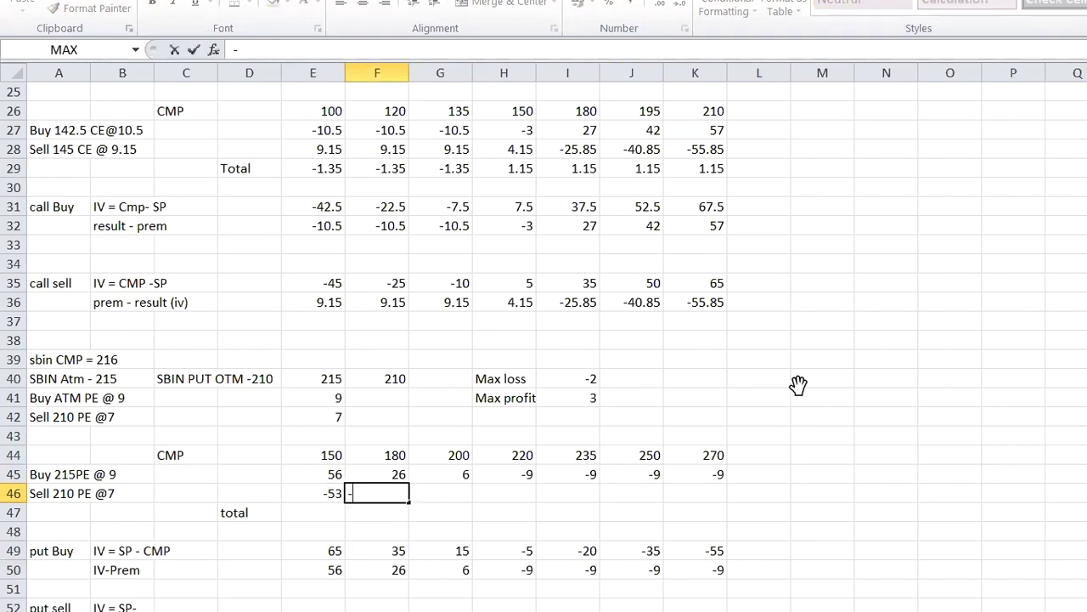
type("3")
key("BackSpace")
type("23")
key("Tab")
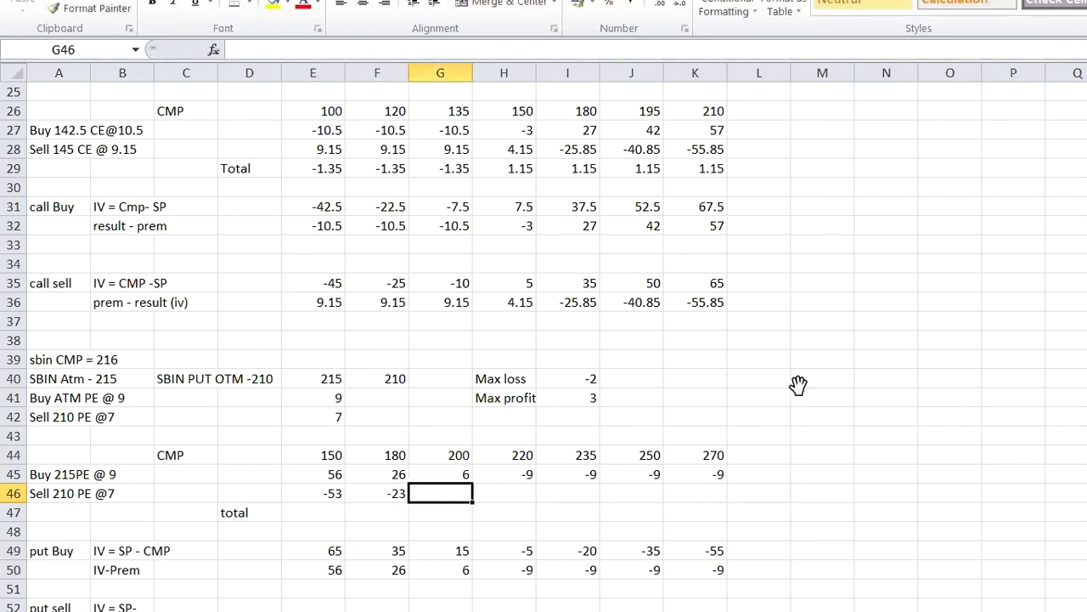
type("-3")
key("Tab")
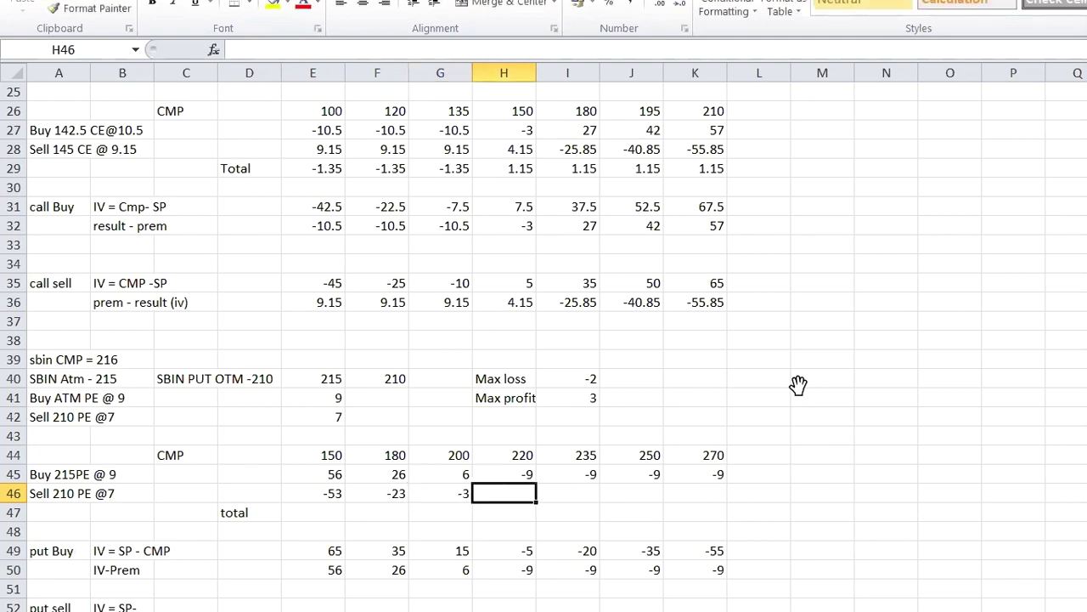
Step: Enter 7 in the Sell 210 PE @7 row for each of CMP 220, 235 and 250 (H46:J46)
type("-")
key("BackSpace")
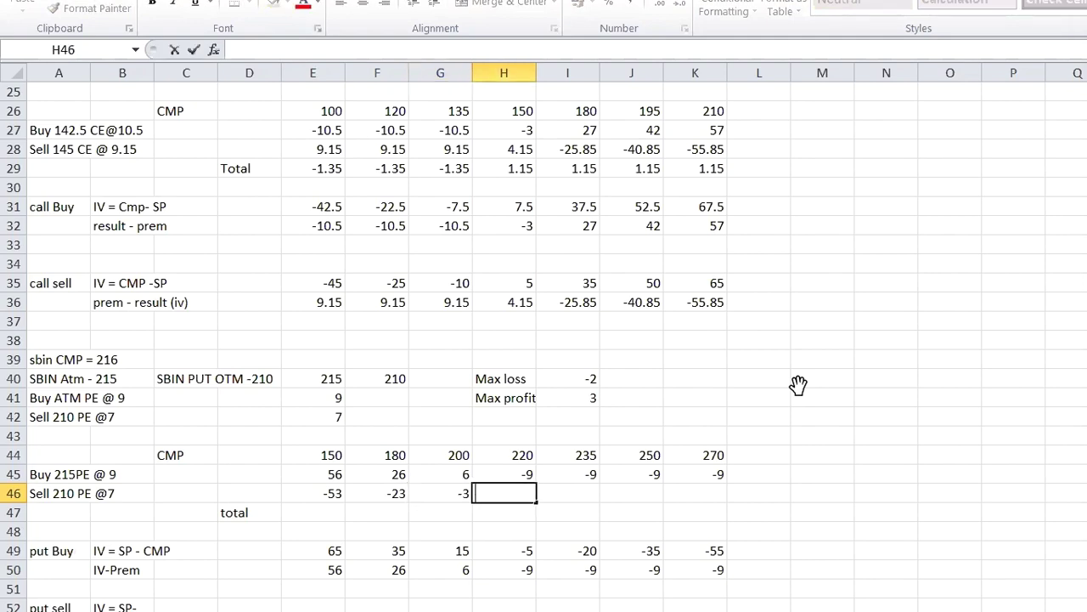
type("7")
key("Tab")
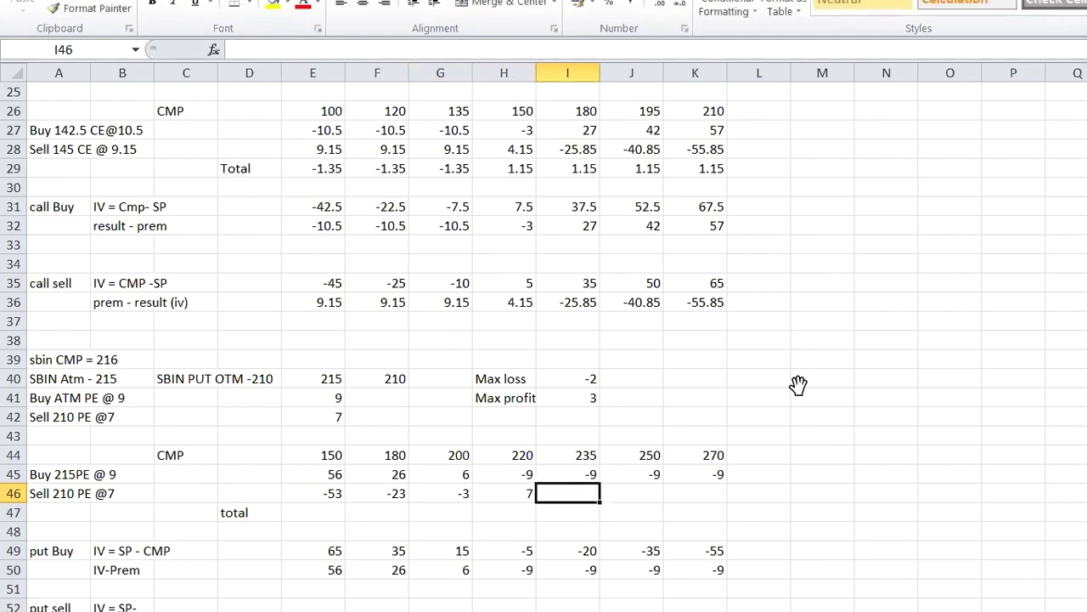
type("7")
key("Tab")
type("7")
key("Tab")
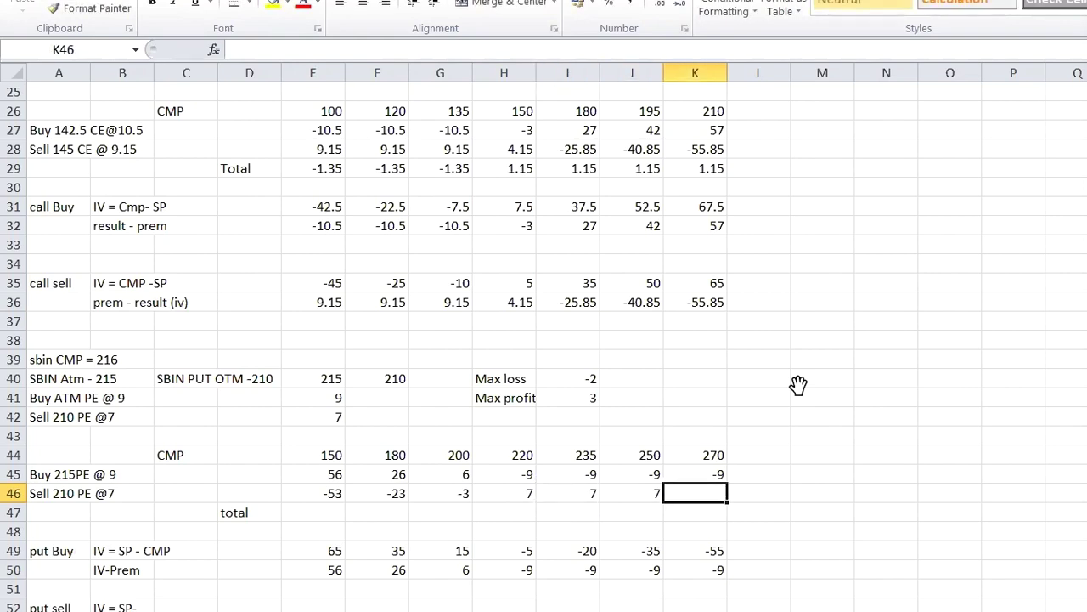
Step: Complete the Sell 210 PE @7 row with 7 in K46 and enter 3 in the total row for CMP 150, 180 and 200 (E47:G47)
type("7")
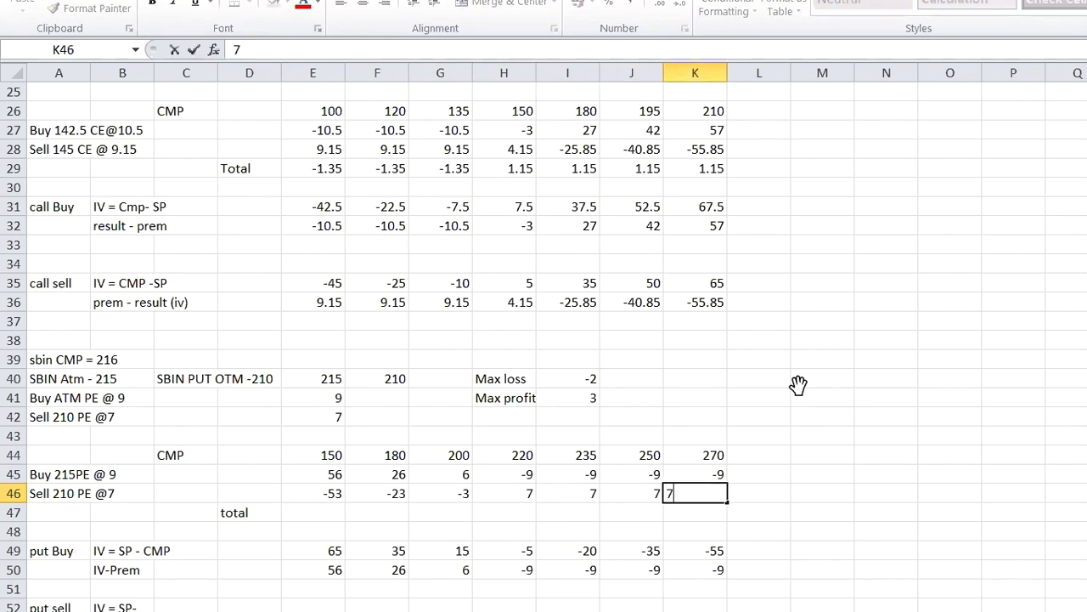
left_click(317, 515)
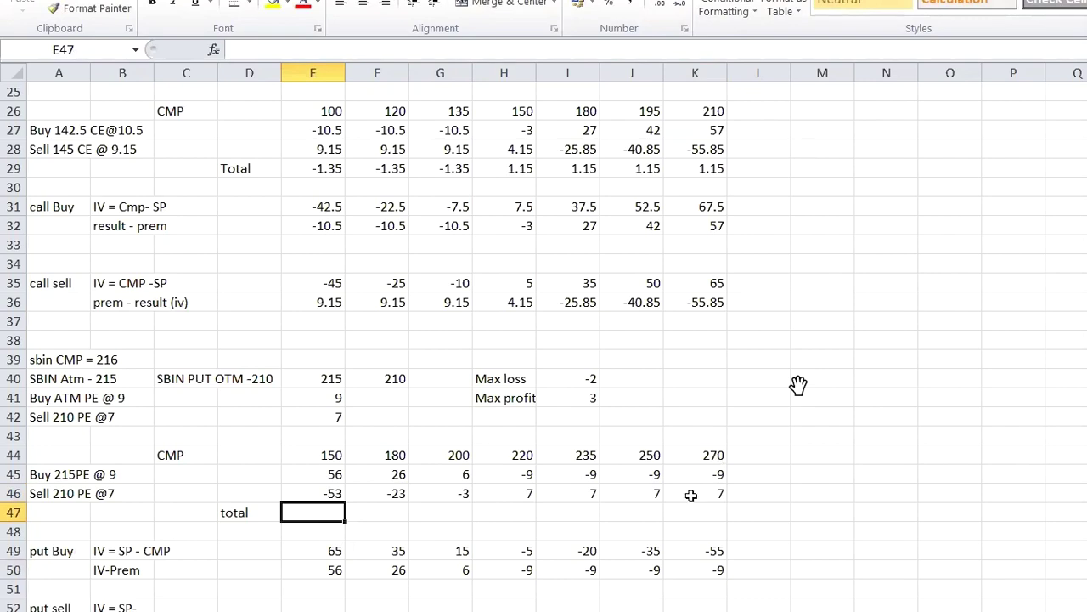
type("3")
key("Tab")
type("3")
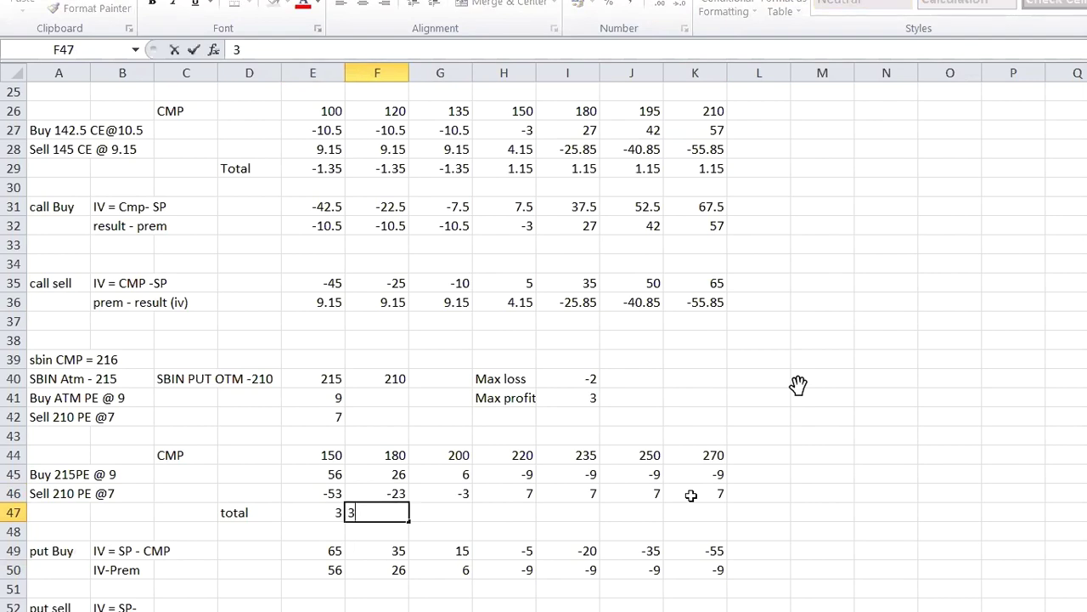
key("Tab")
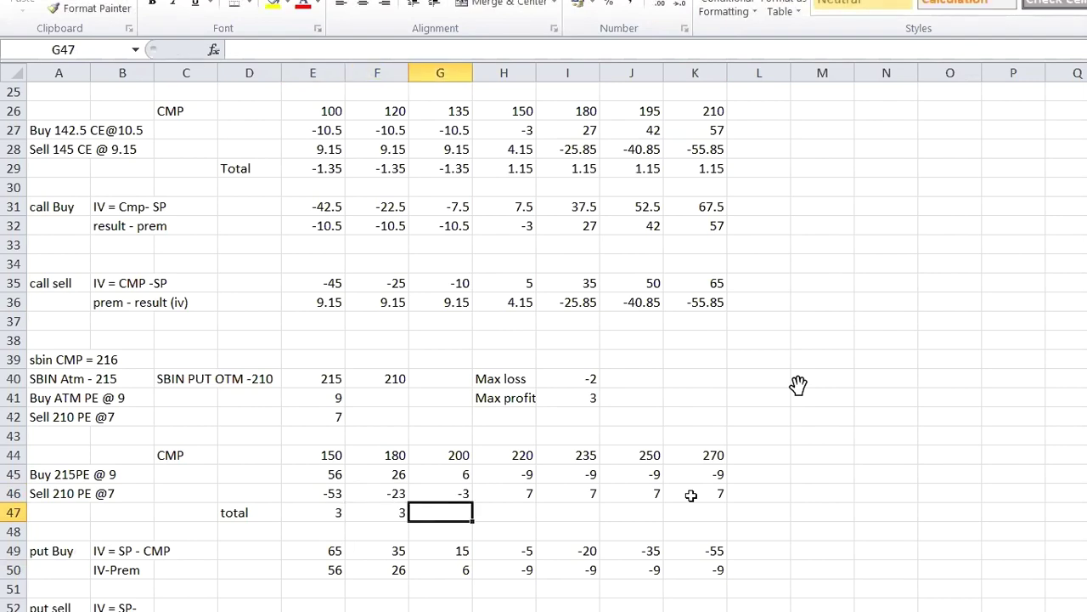
type("3")
key("Tab")
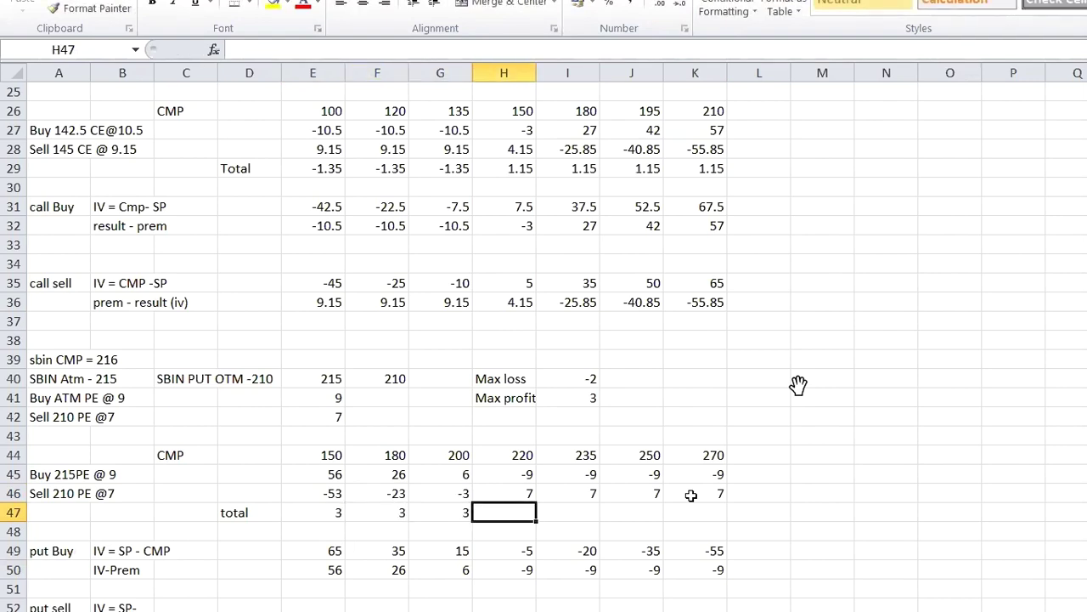
Step: Enter -2 in the total row for each of CMP 220, 235, 250 and 270 (H47:K47)
type("-2")
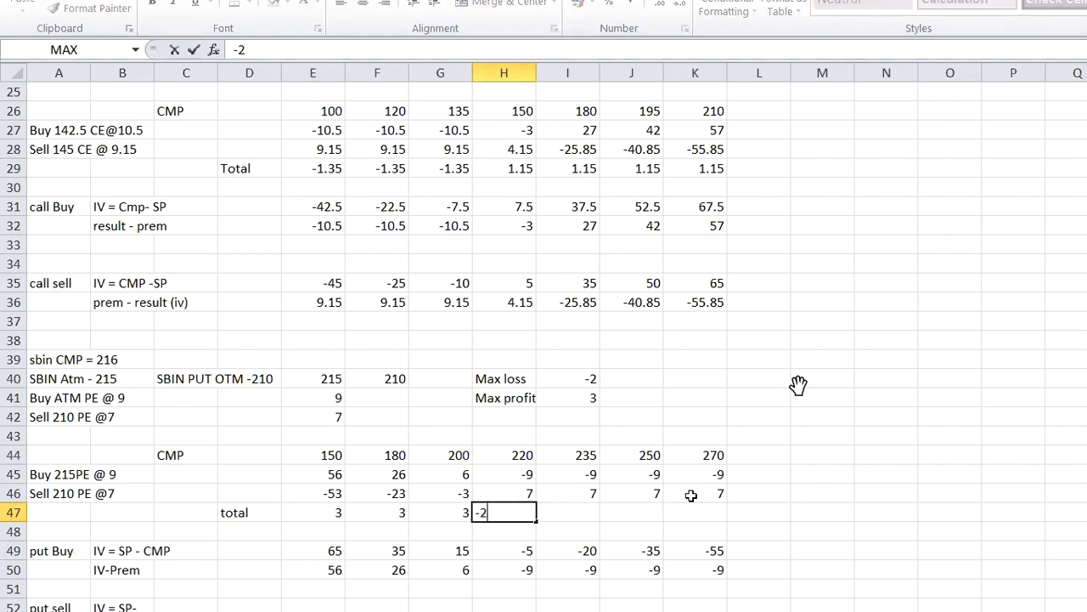
key("Tab")
type("-2")
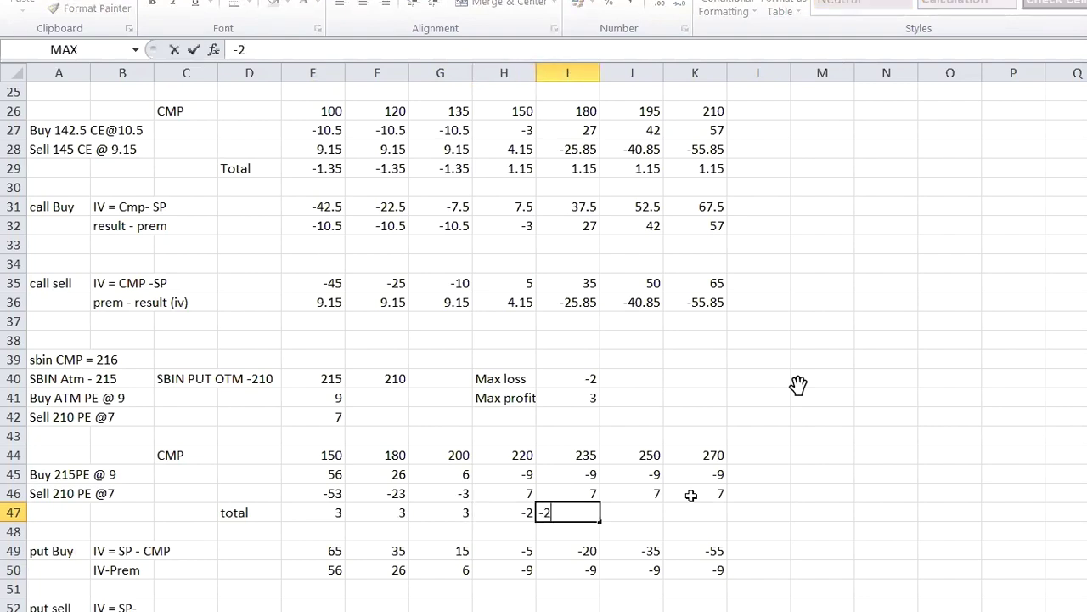
key("Tab")
type("-")
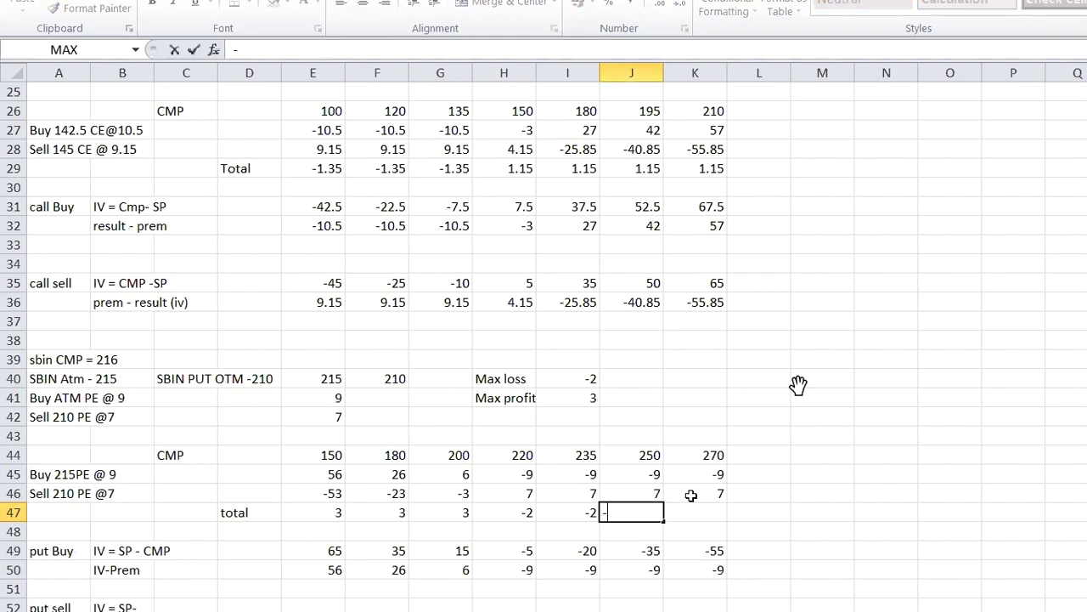
type("2")
key("Tab")
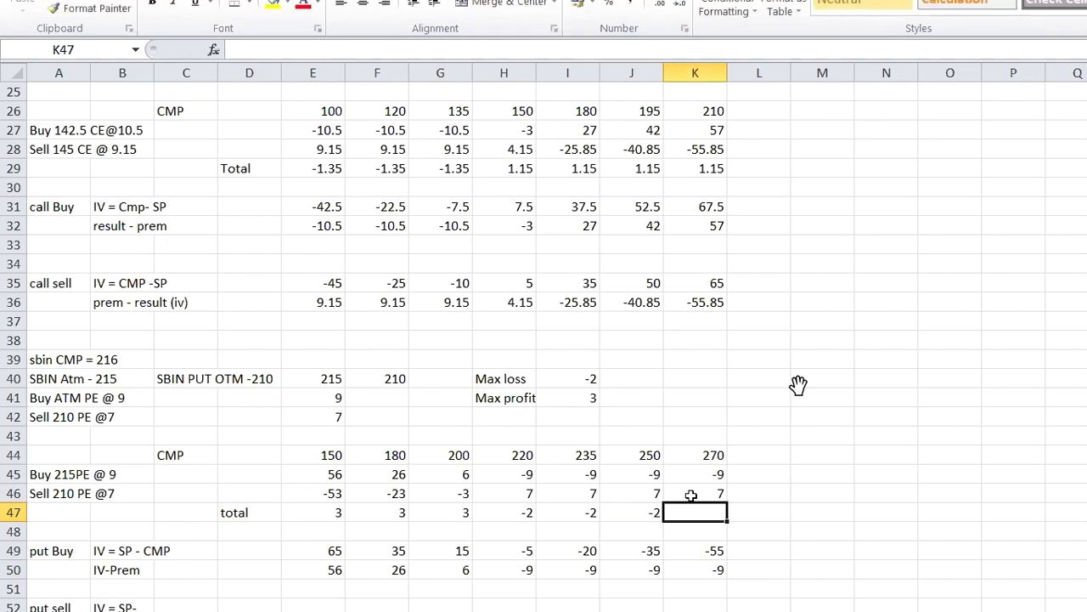
type("-2")
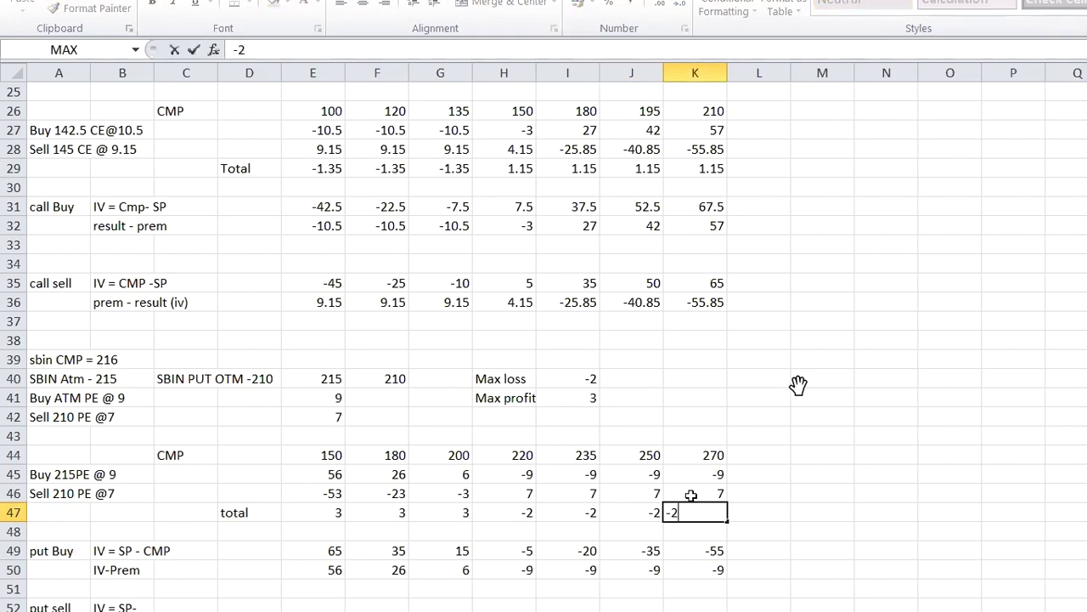
key("Return")
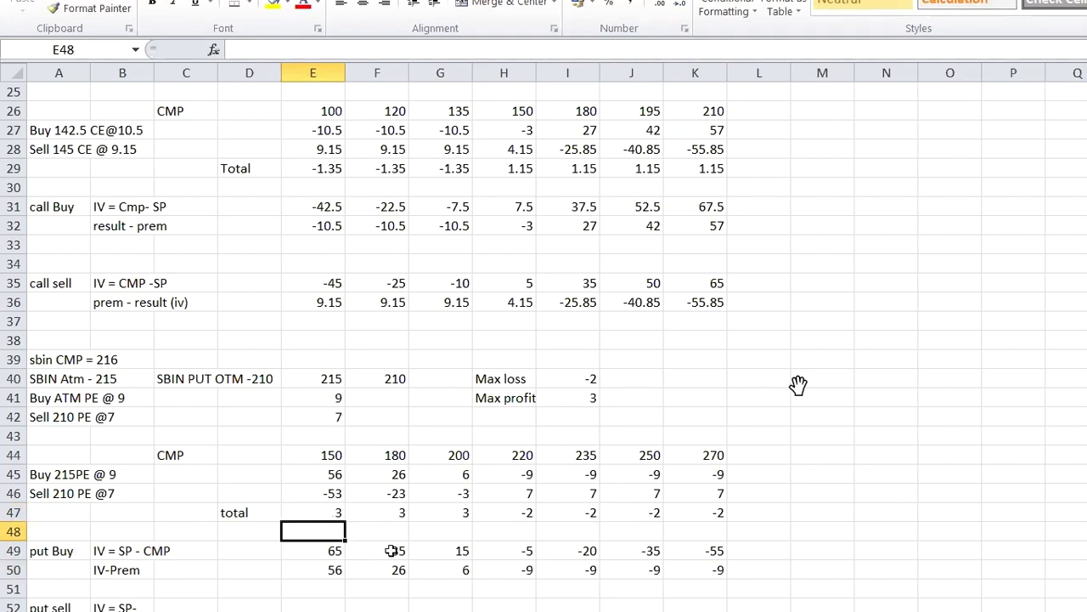
Step: Review the Long Strangle, Bull Call spread and SBIN put spread payoff tables on the sheet
left_click(892, 475)
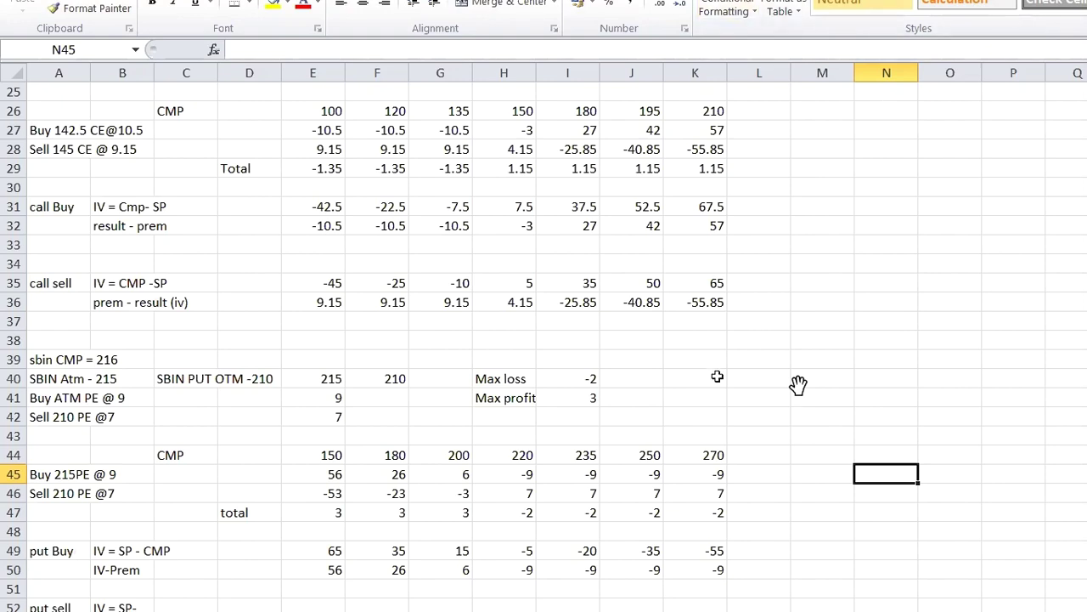
scroll(688, 384, "up", 5)
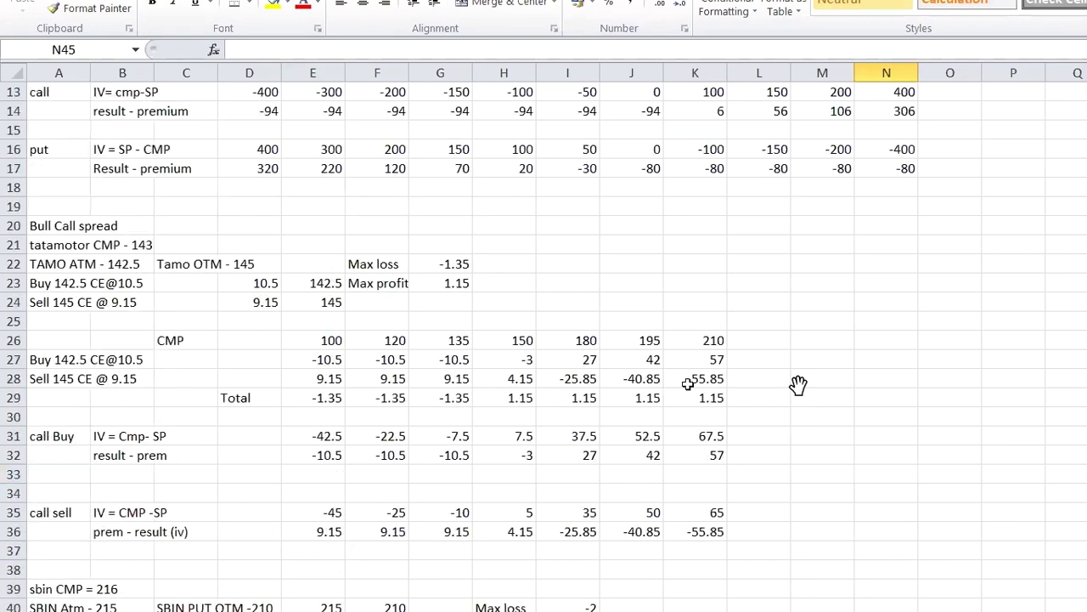
scroll(688, 384, "up", 3)
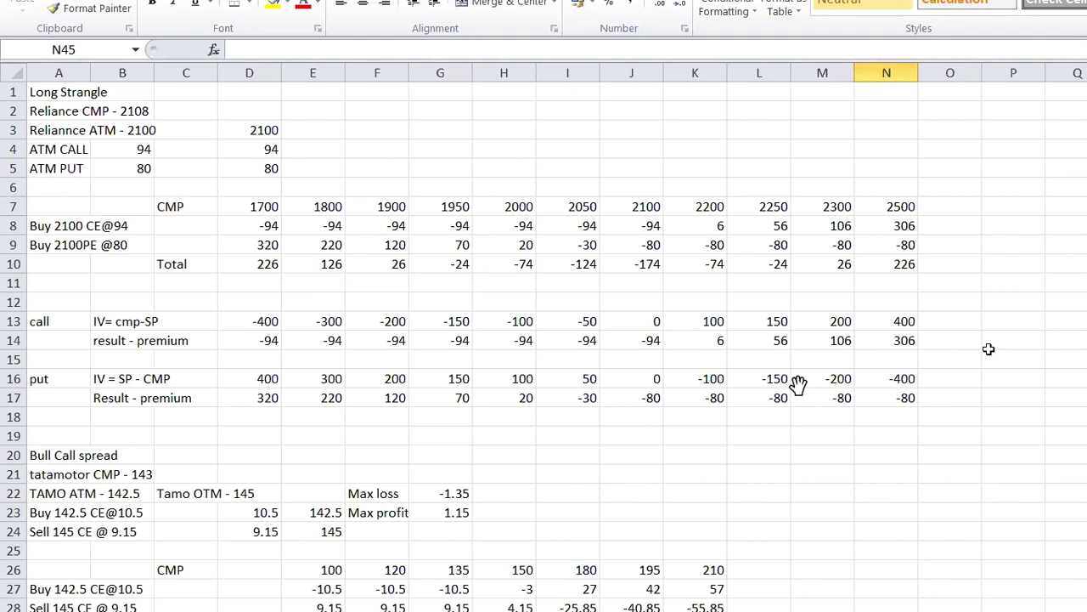
scroll(988, 349, "down", 4)
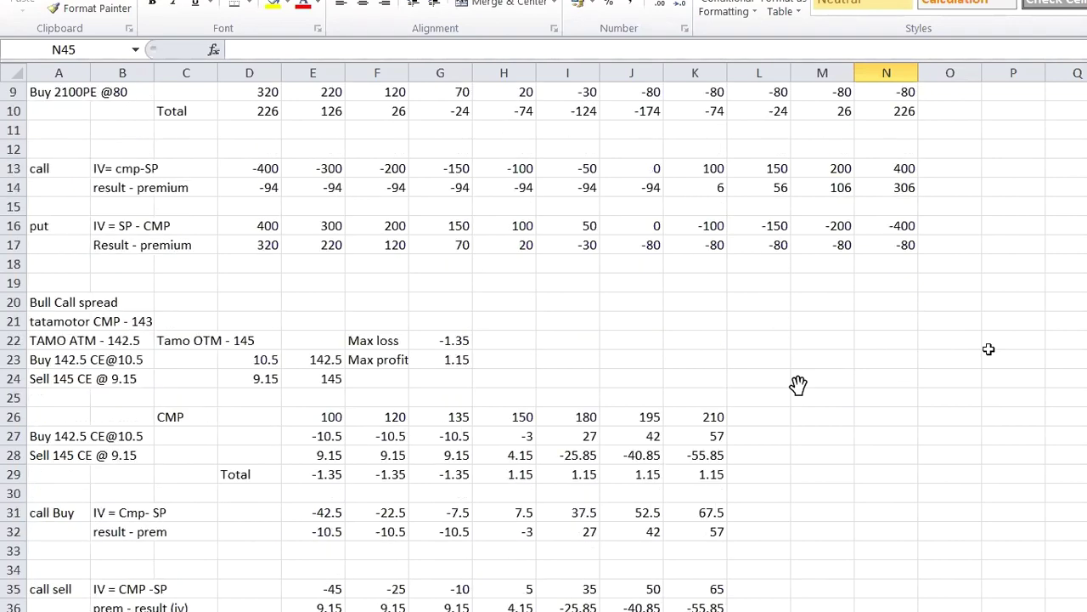
scroll(988, 349, "down", 1)
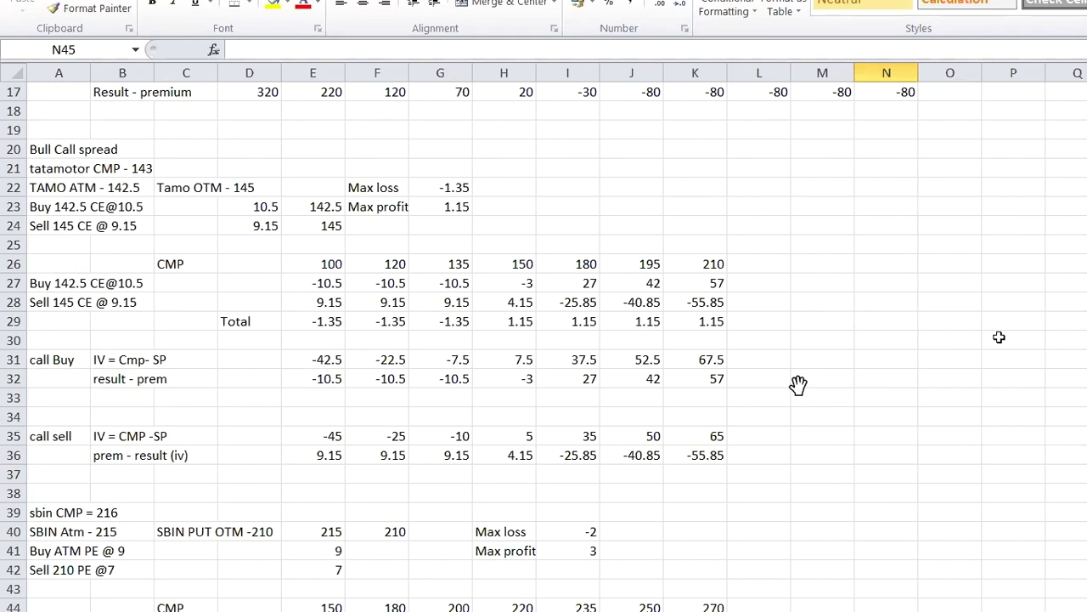
scroll(799, 384, "down", 1)
scroll(799, 385, "up", 1)
scroll(889, 356, "down", 1)
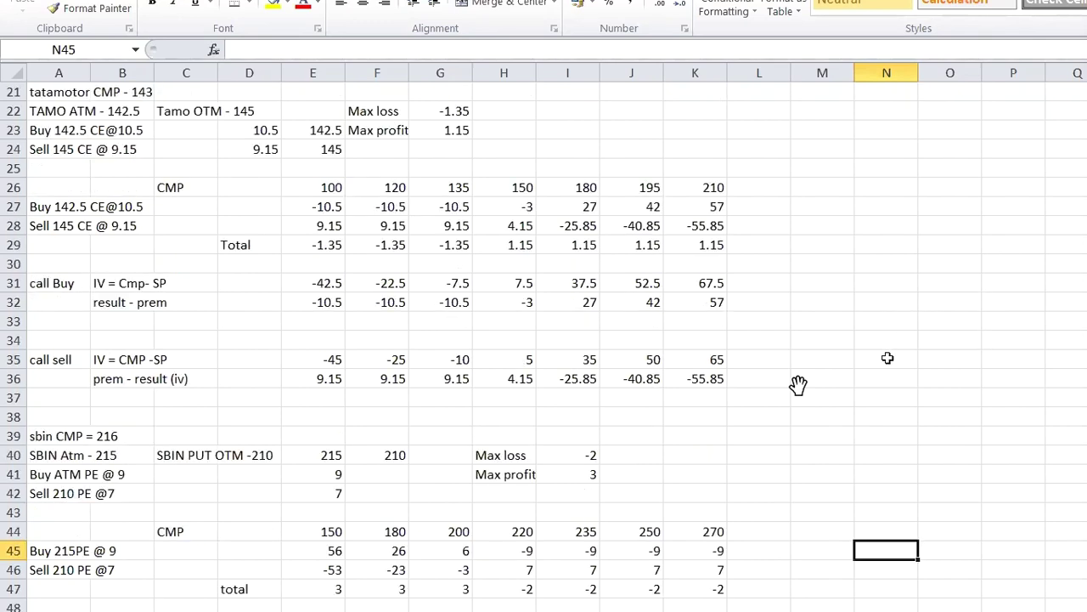
scroll(889, 357, "up", 1)
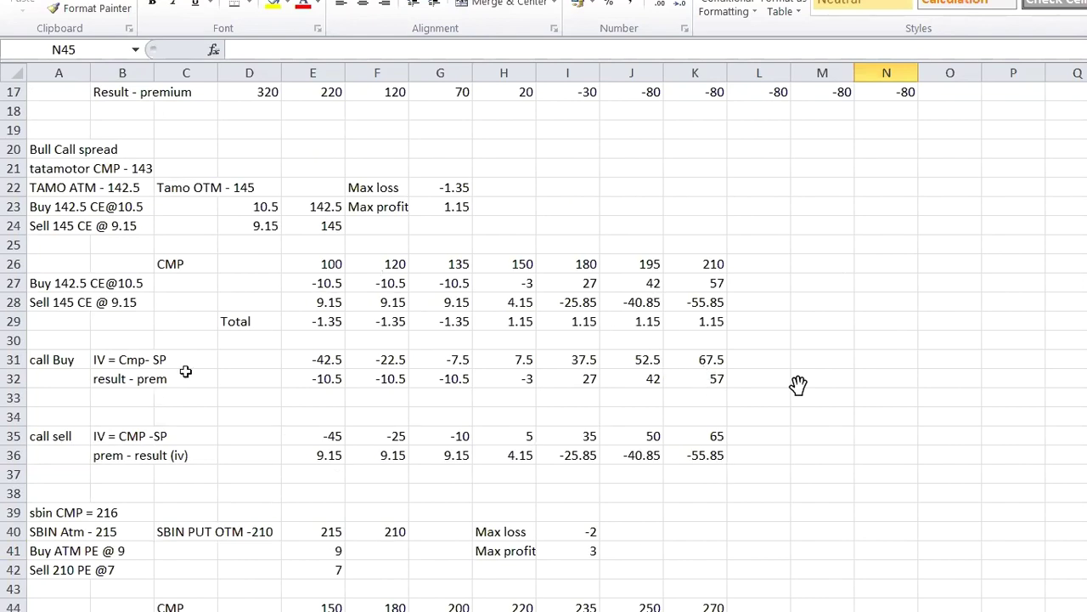
scroll(1025, 417, "down", 1)
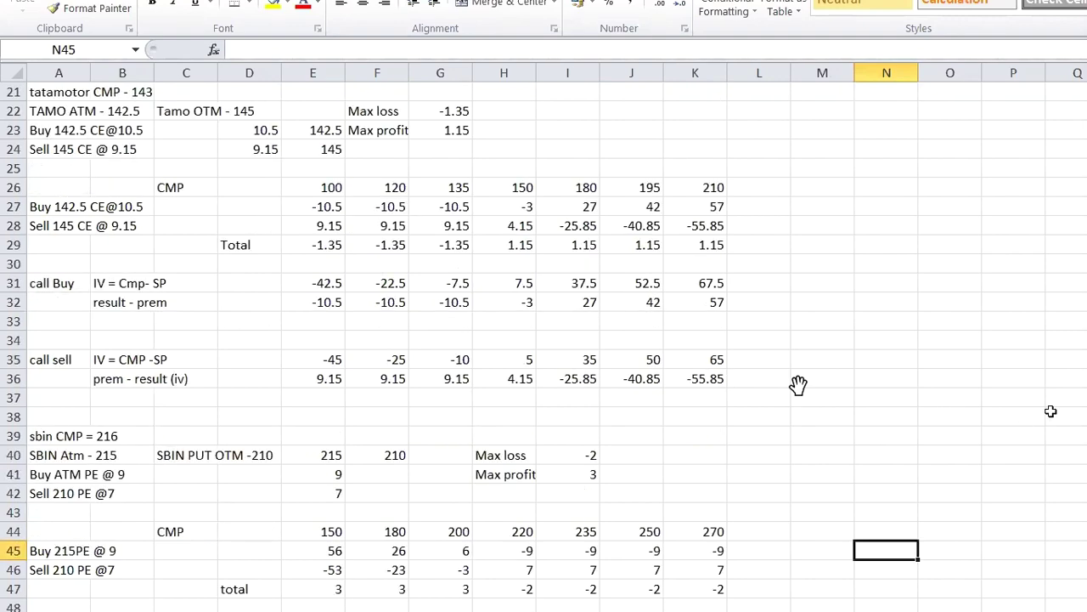
scroll(1051, 411, "down", 2)
scroll(1052, 421, "down", 2)
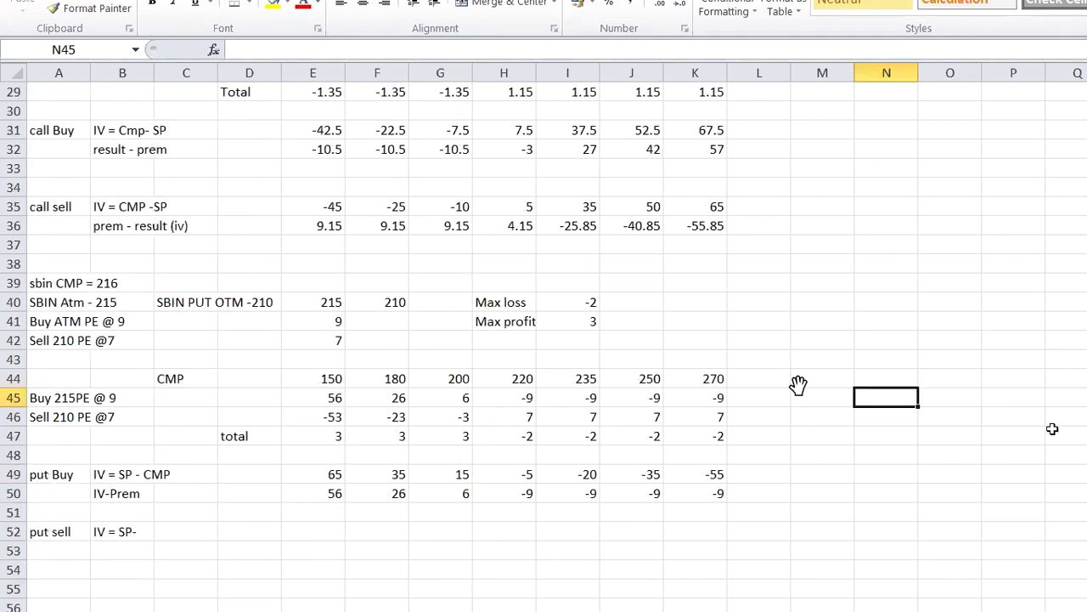
scroll(1050, 428, "down", 2)
scroll(1049, 427, "up", 1)
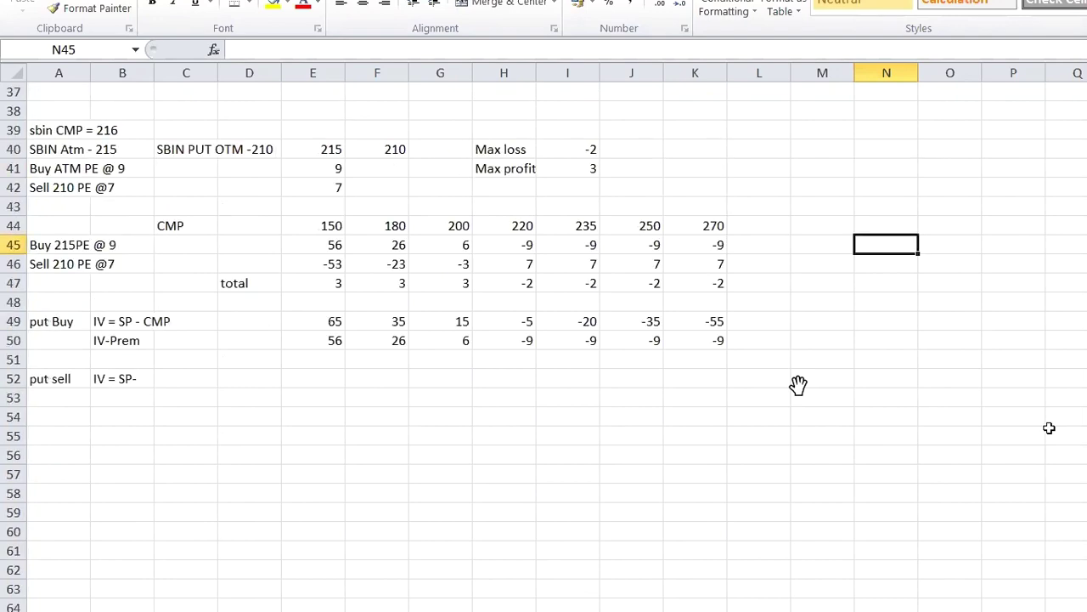
scroll(1049, 427, "up", 1)
scroll(1050, 432, "up", 1)
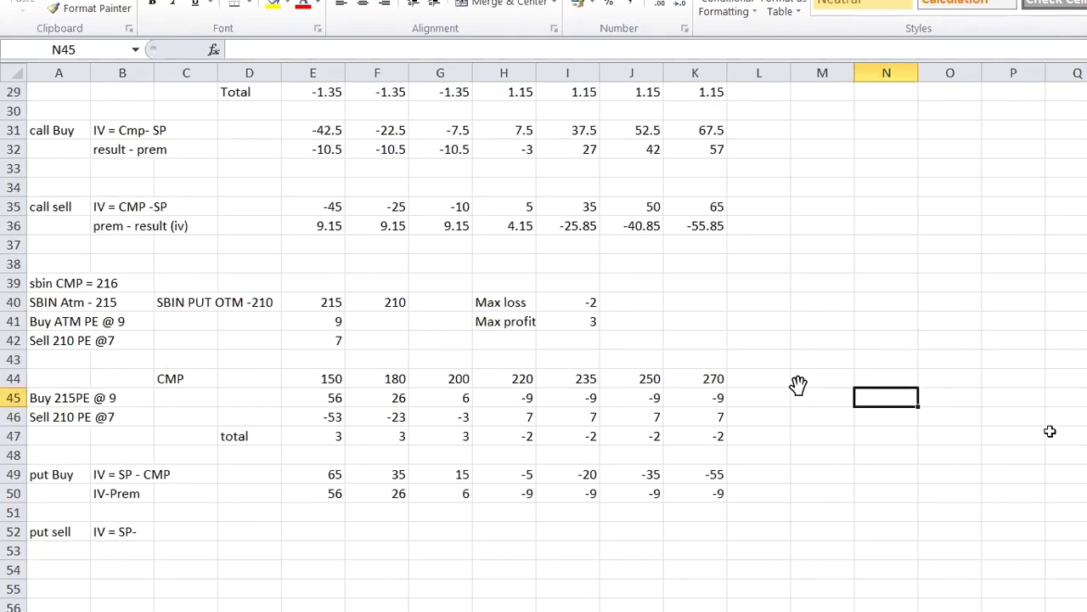